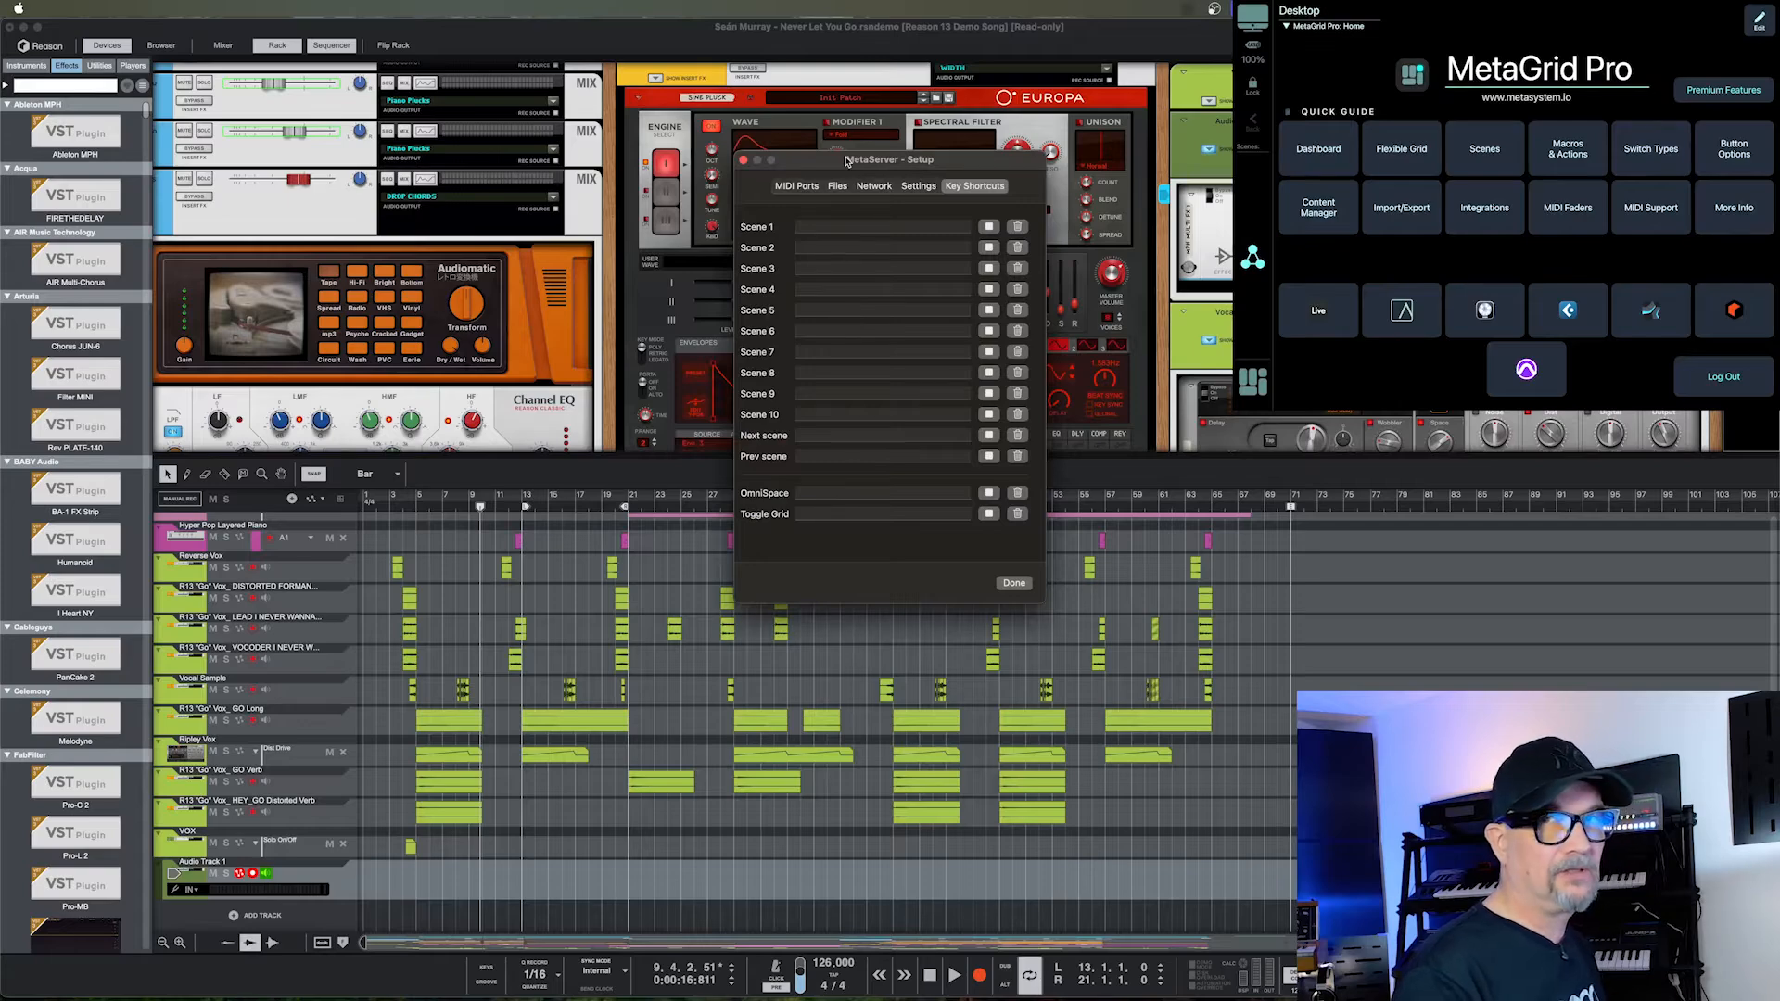
# Review the MIDI ports enabled in the MetaServer setup and close its window.
pyautogui.moveTo(847, 162); pyautogui.dragTo(850, 164)
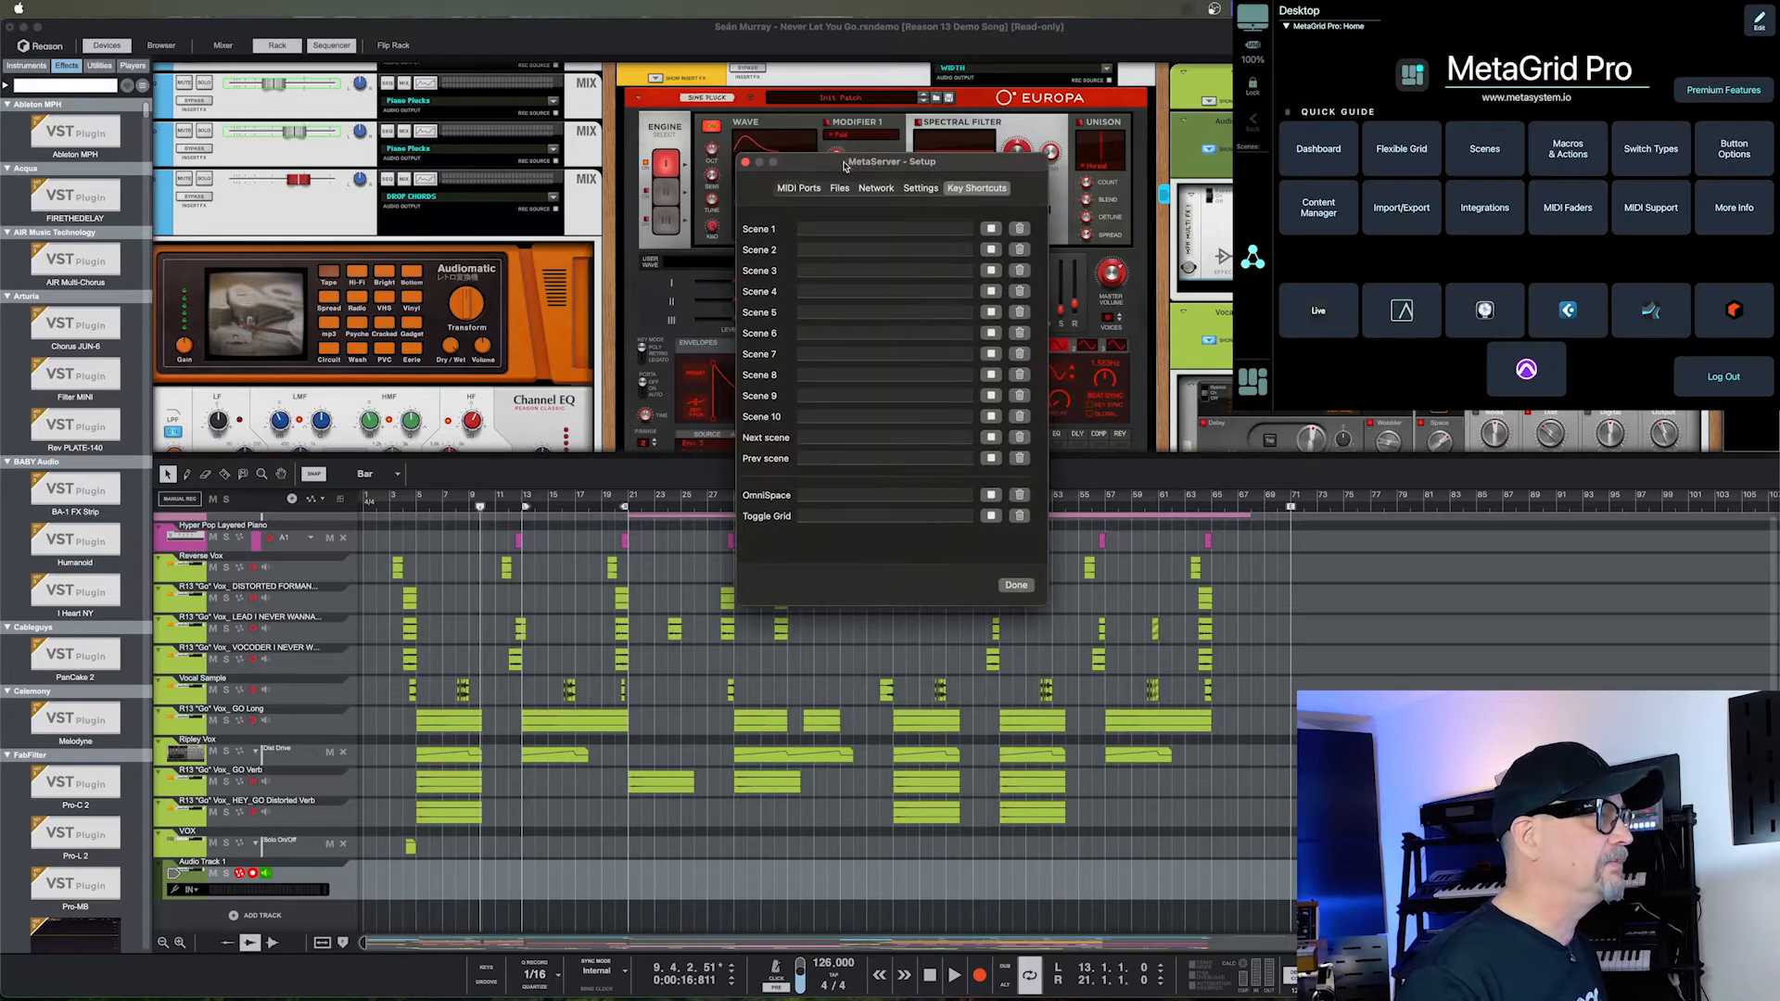
pyautogui.click(799, 188)
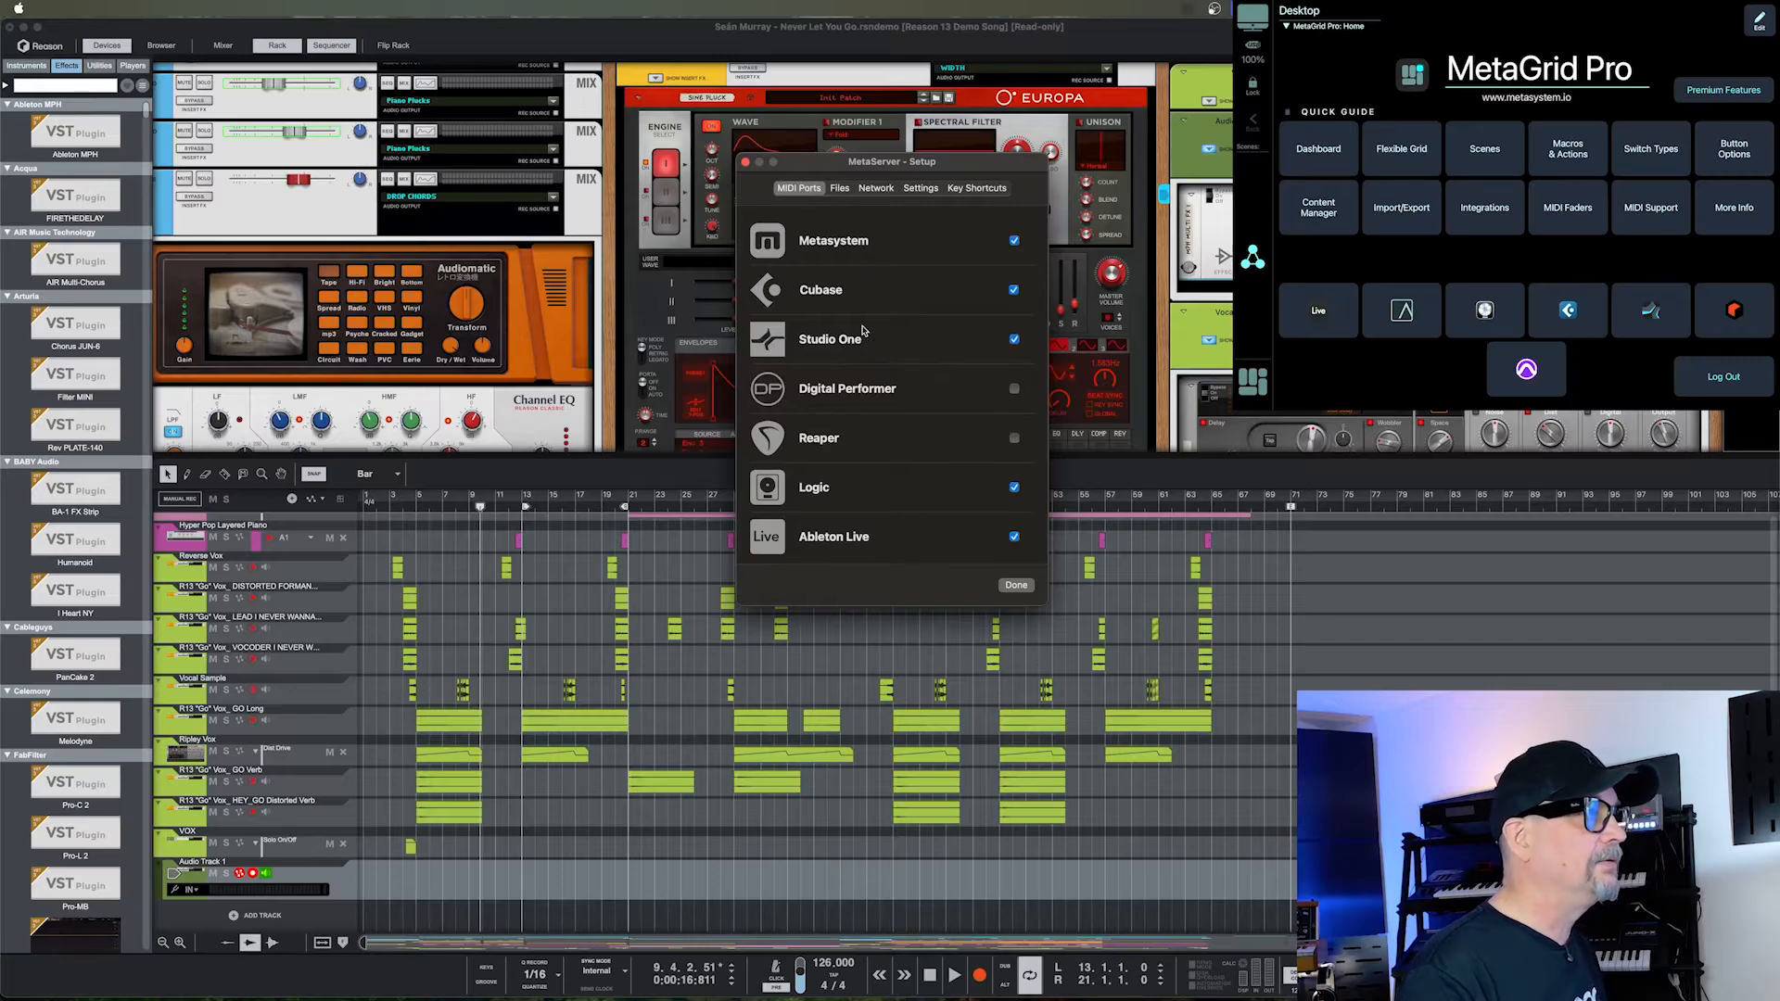
pyautogui.moveTo(837, 168); pyautogui.dragTo(848, 170)
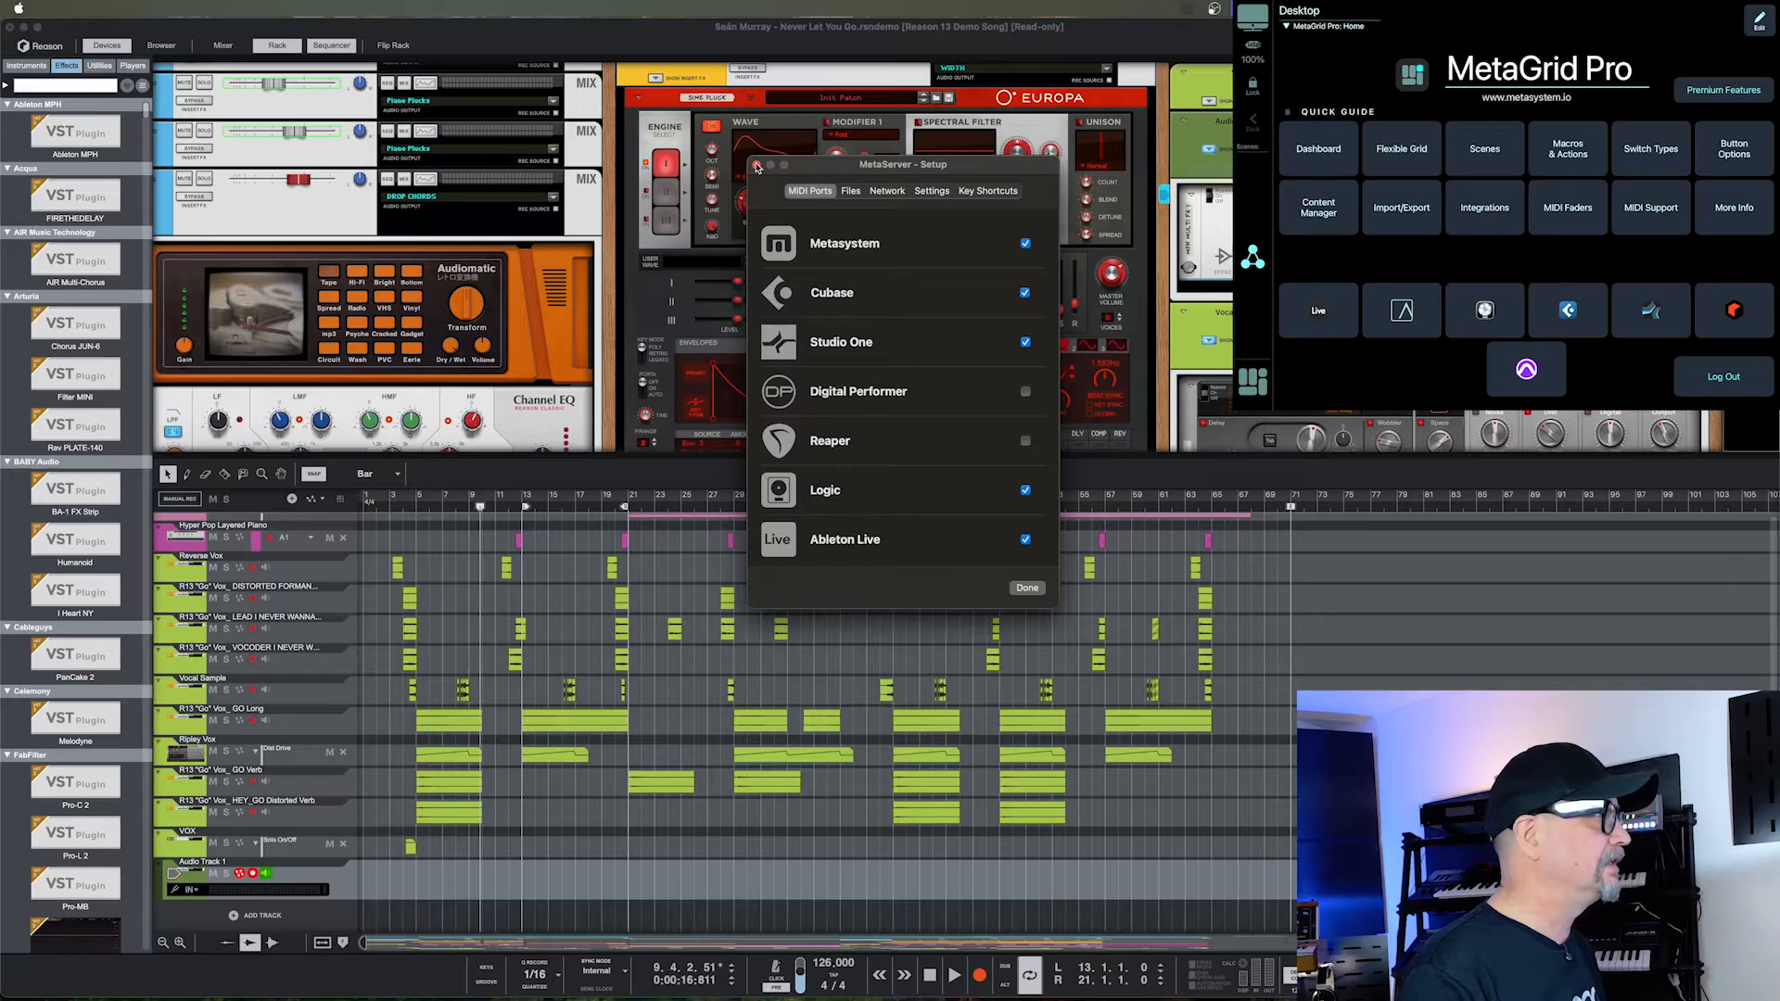
pyautogui.click(757, 166)
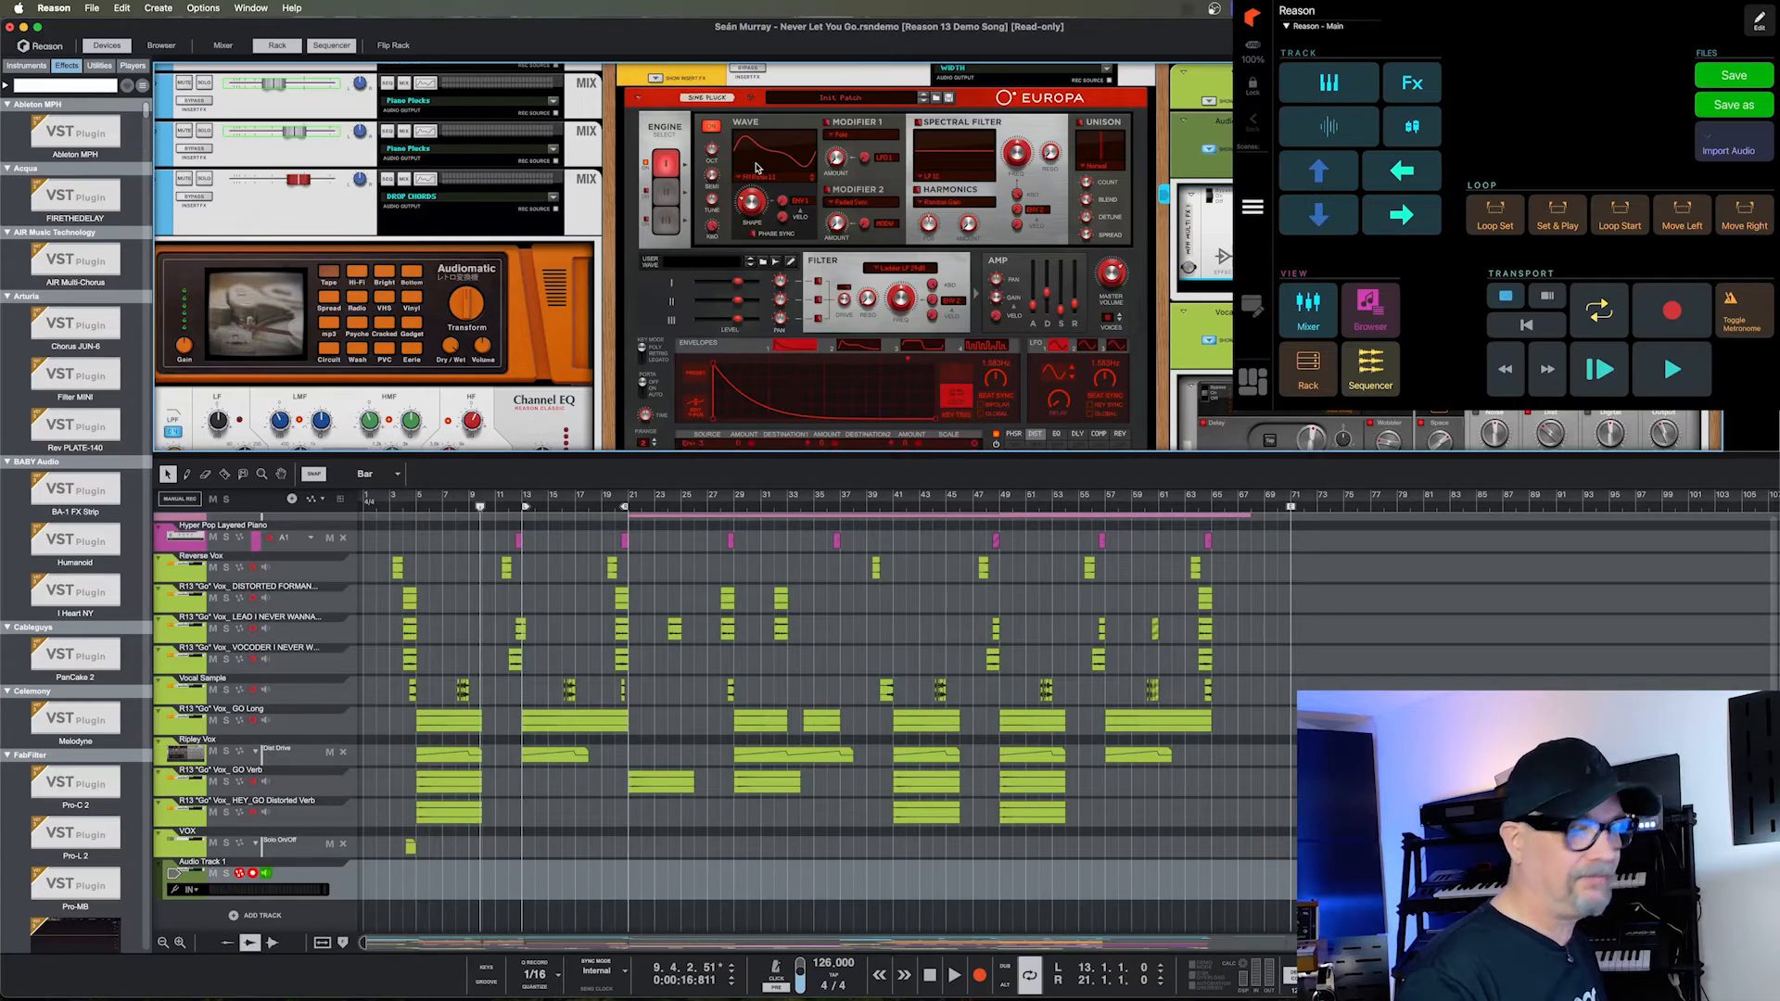
# Display the mixer, the rack and the sequencer one after another, ending on the full sequencer.
pyautogui.press('F5')
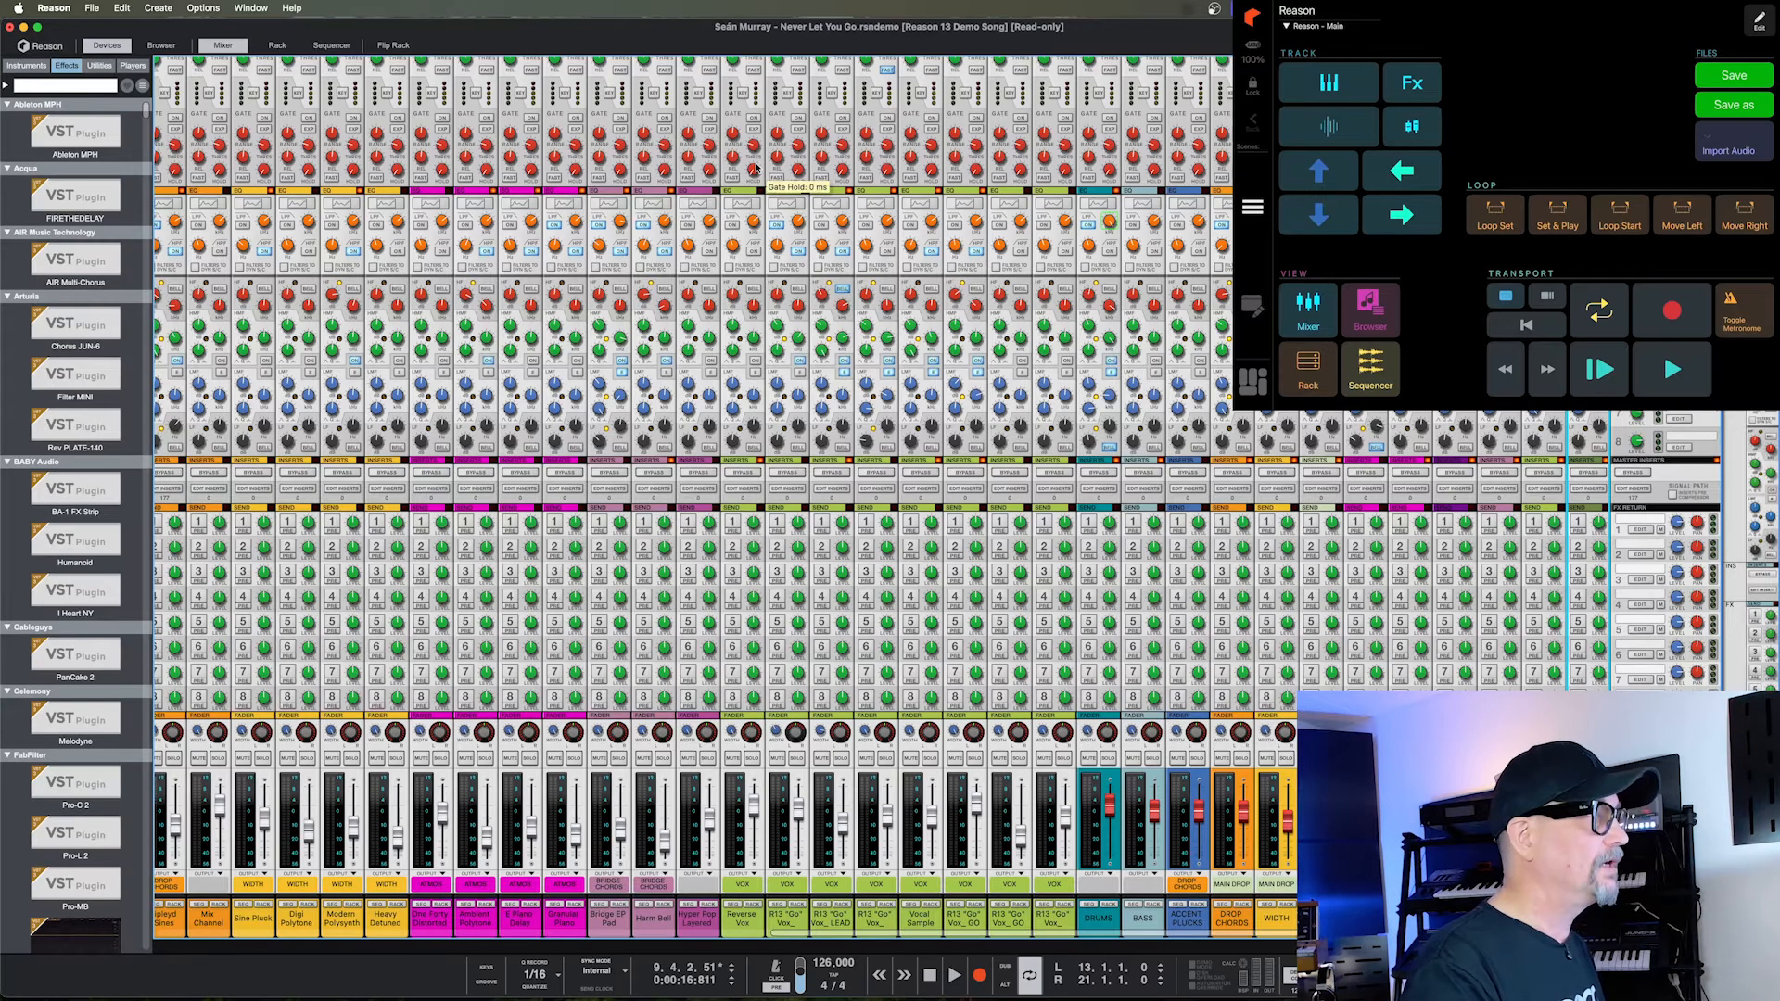
pyautogui.press('F6')
pyautogui.press('F7')
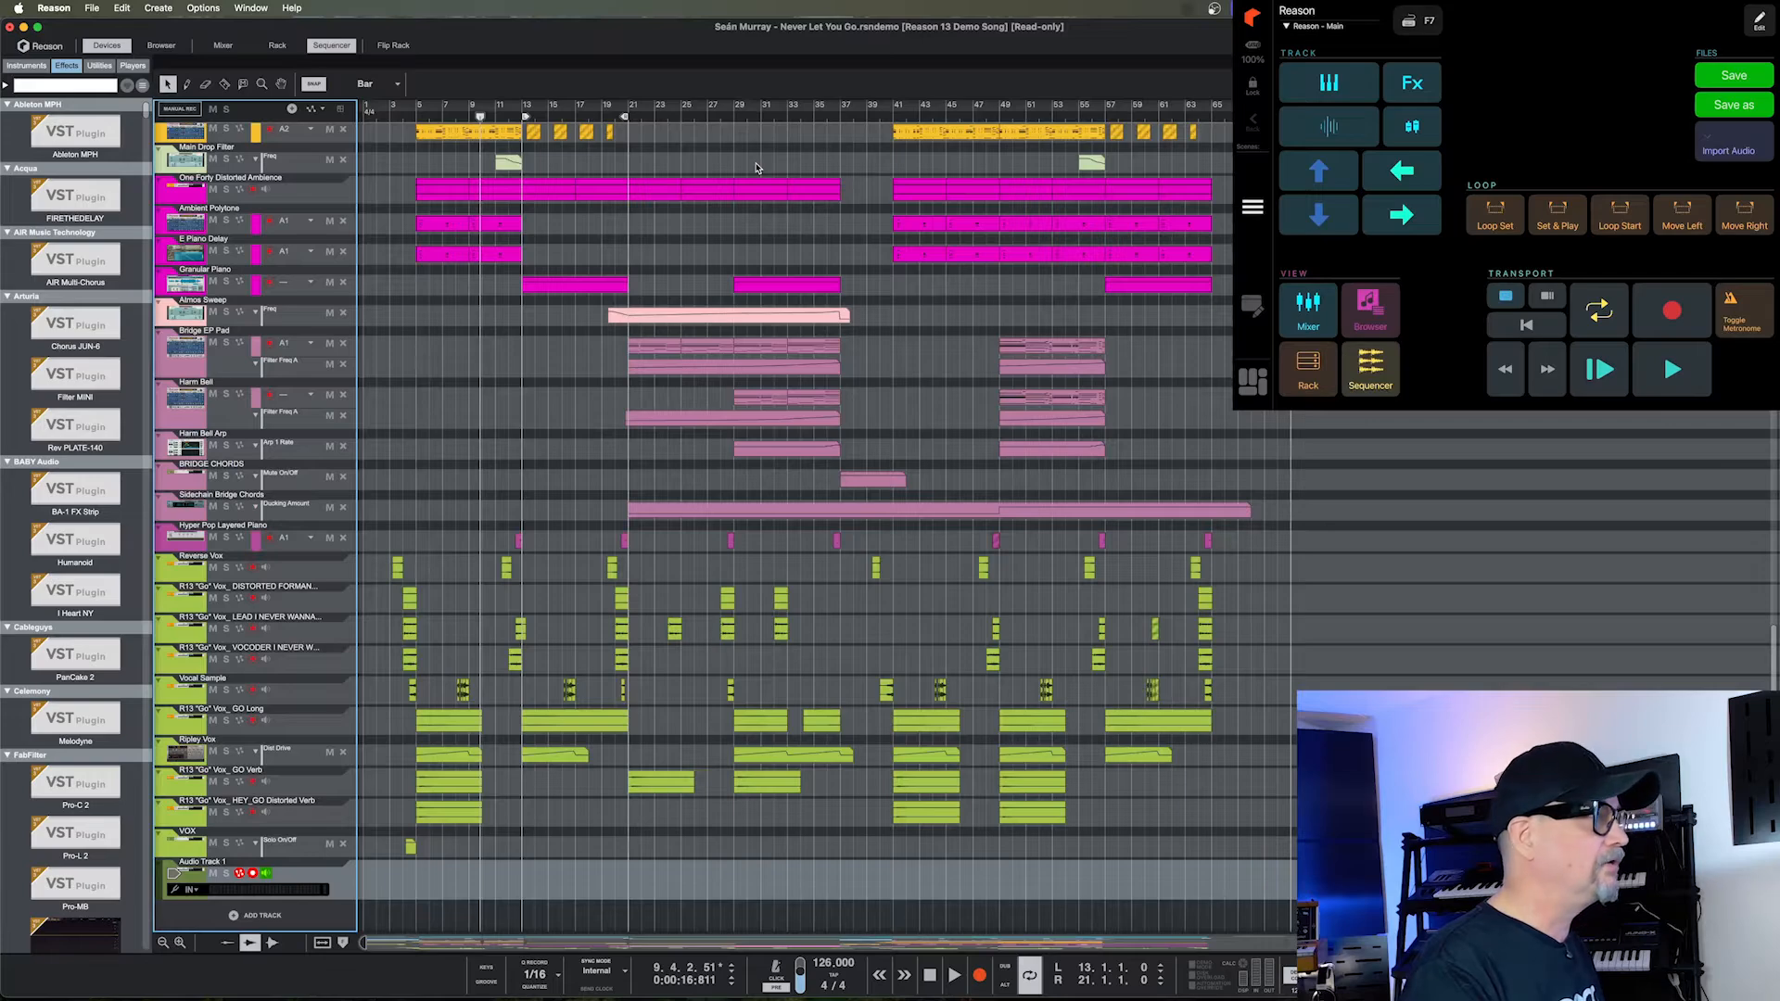
# Toggle the browser beside the sequencer several times, leaving it hidden.
pyautogui.press('F3')
pyautogui.press('F3')
pyautogui.press('F3')
pyautogui.press('F3')
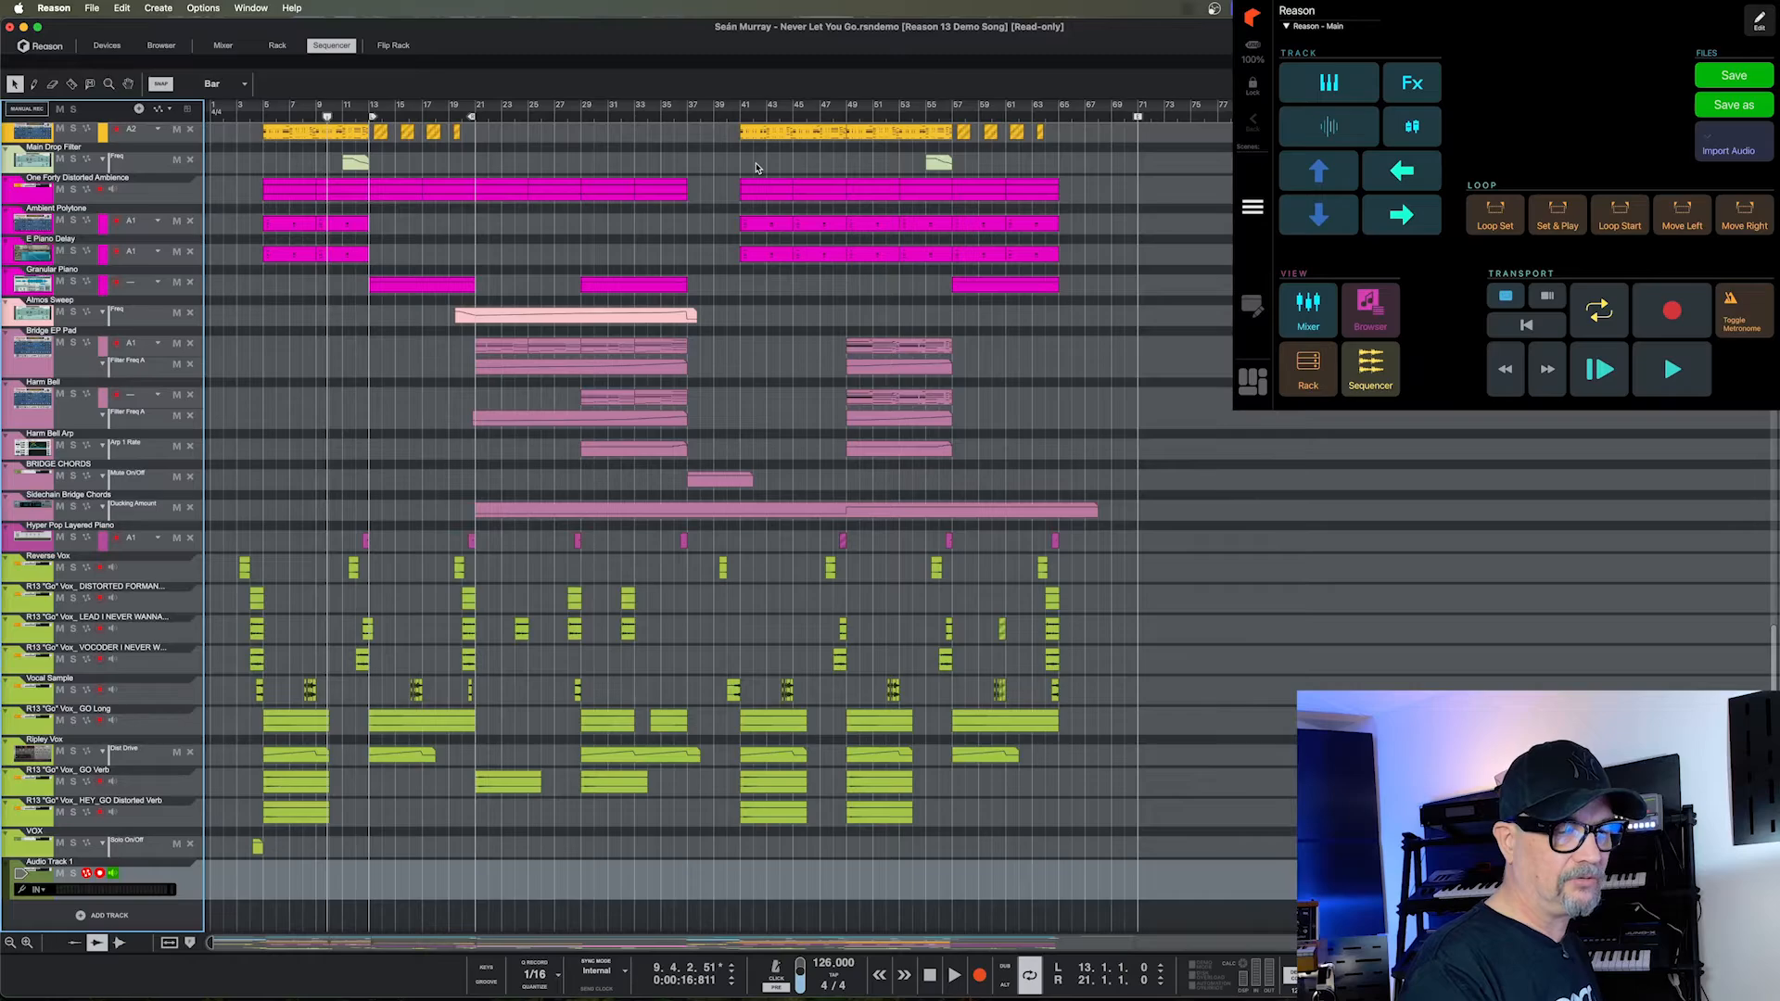
# Switch repeatedly between the mixer, rack, sequencer and combined rack-and-sequencer views, ending on the full sequencer.
pyautogui.press('F5')
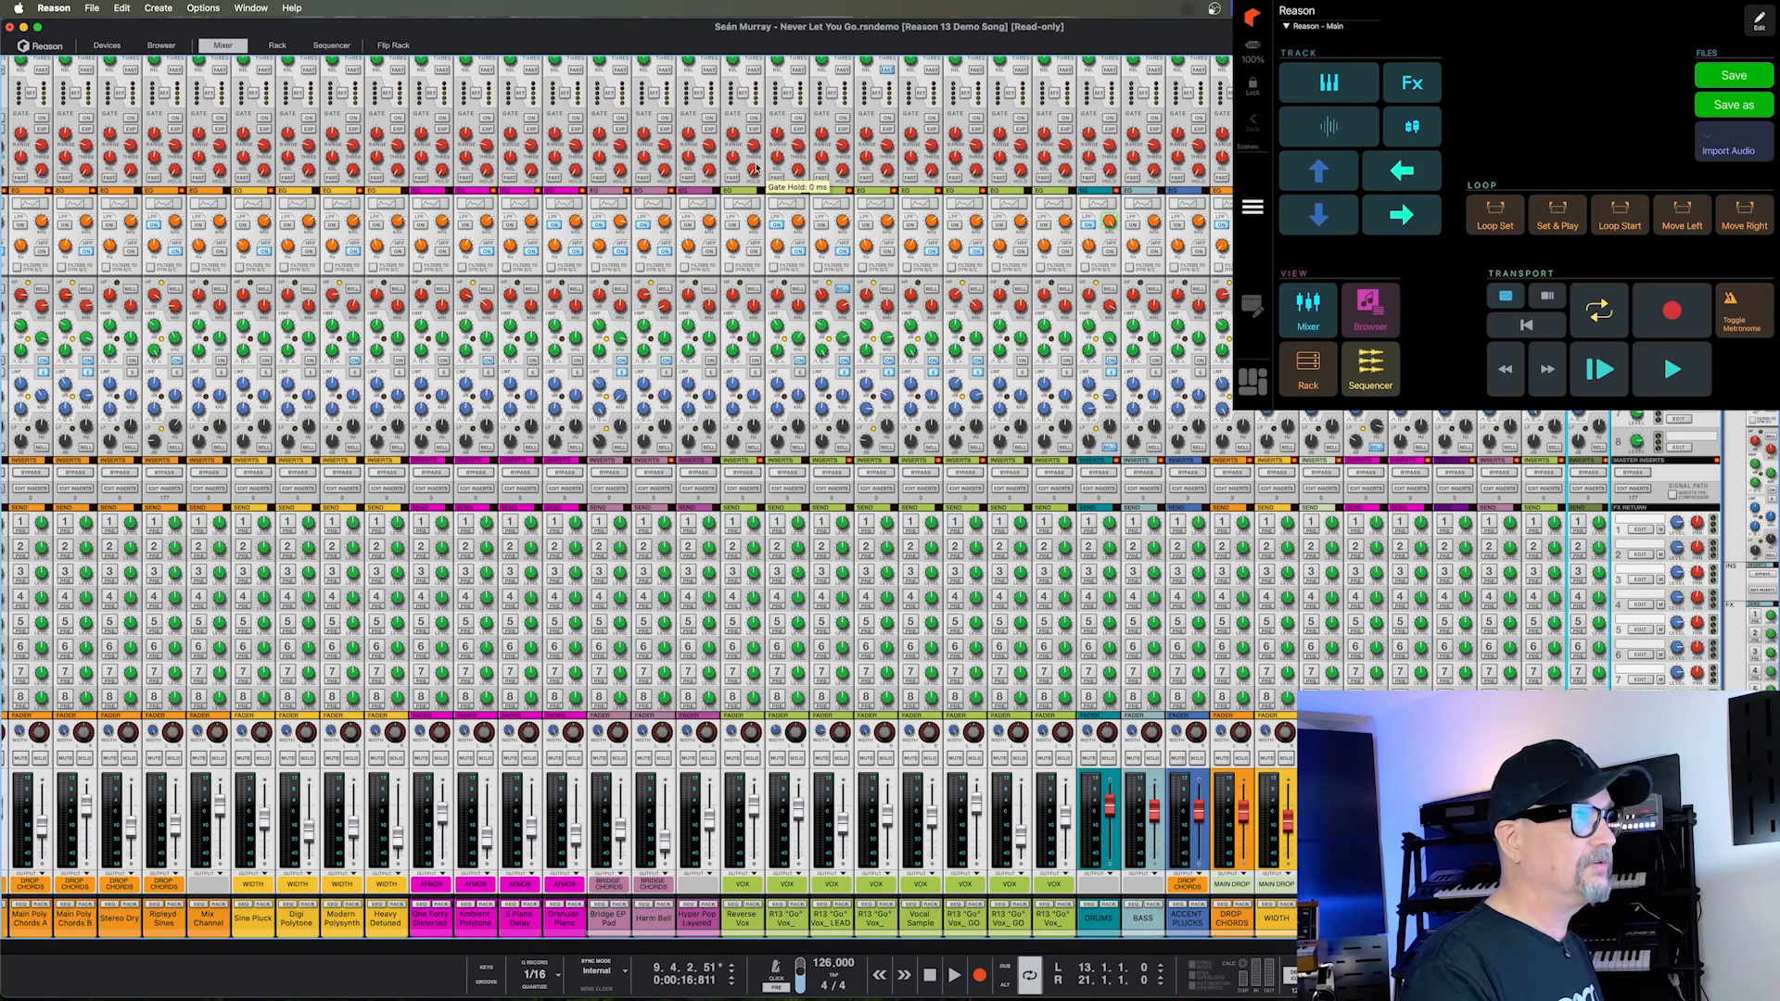
pyautogui.press('F6')
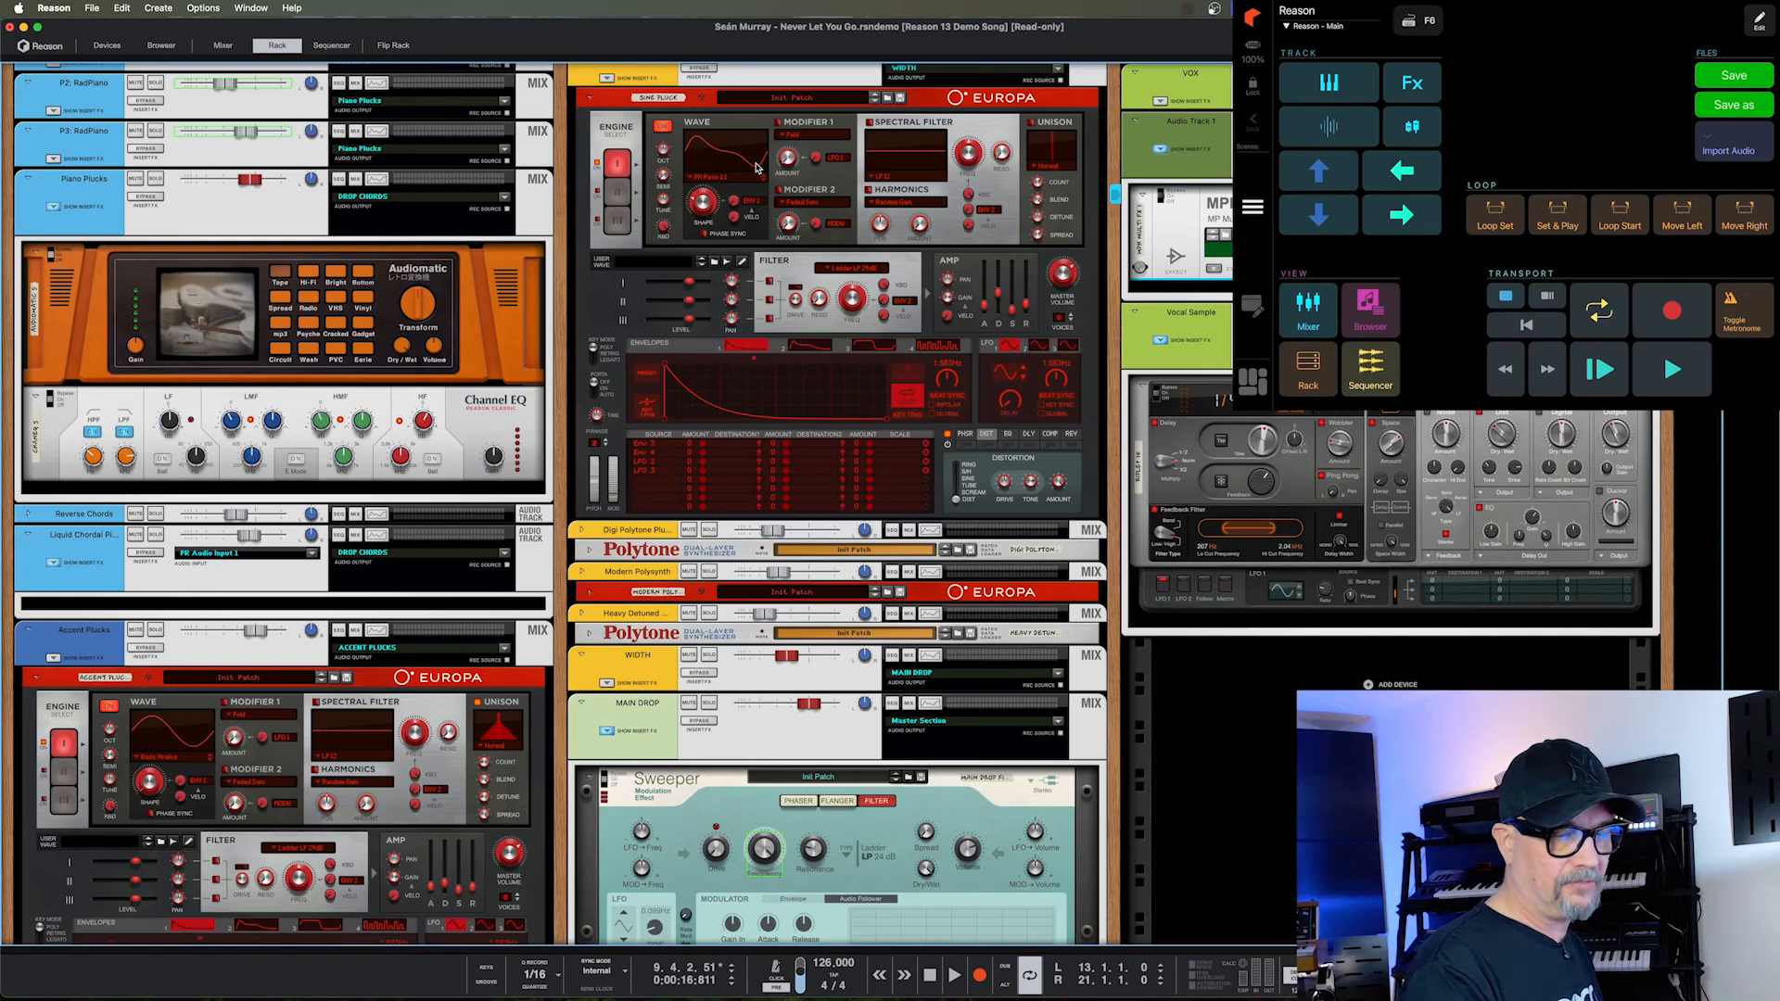
pyautogui.press('F7')
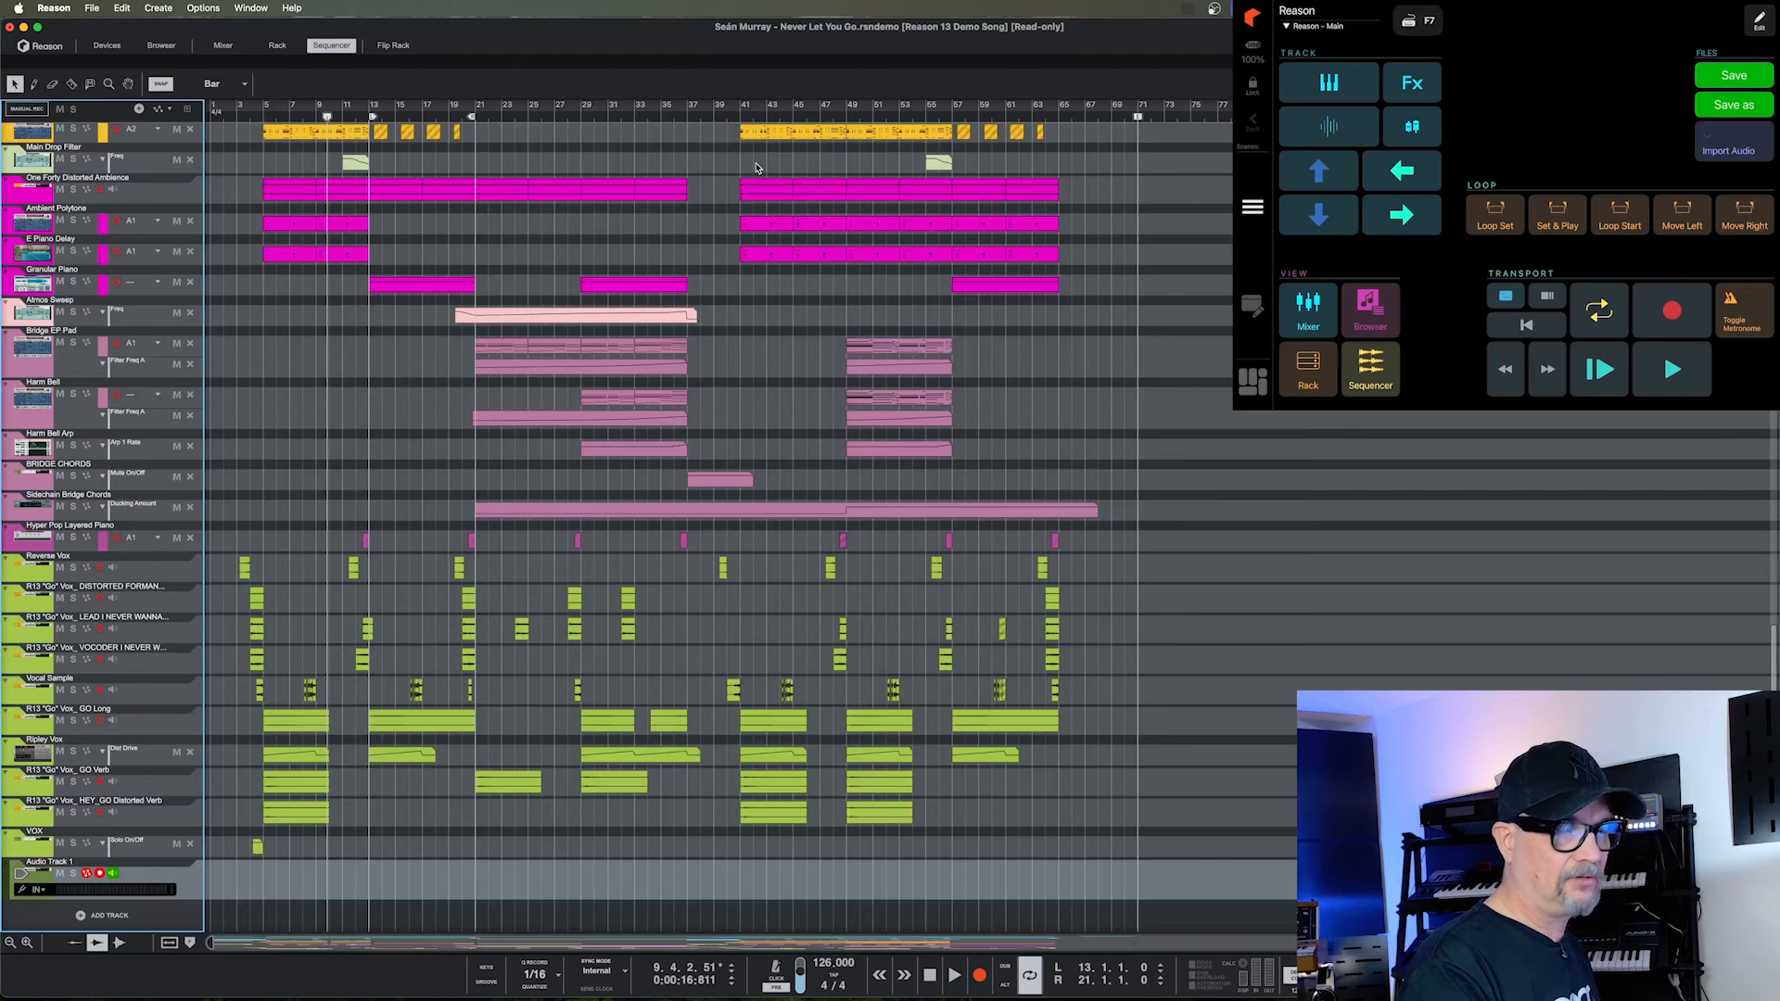
pyautogui.press('F6')
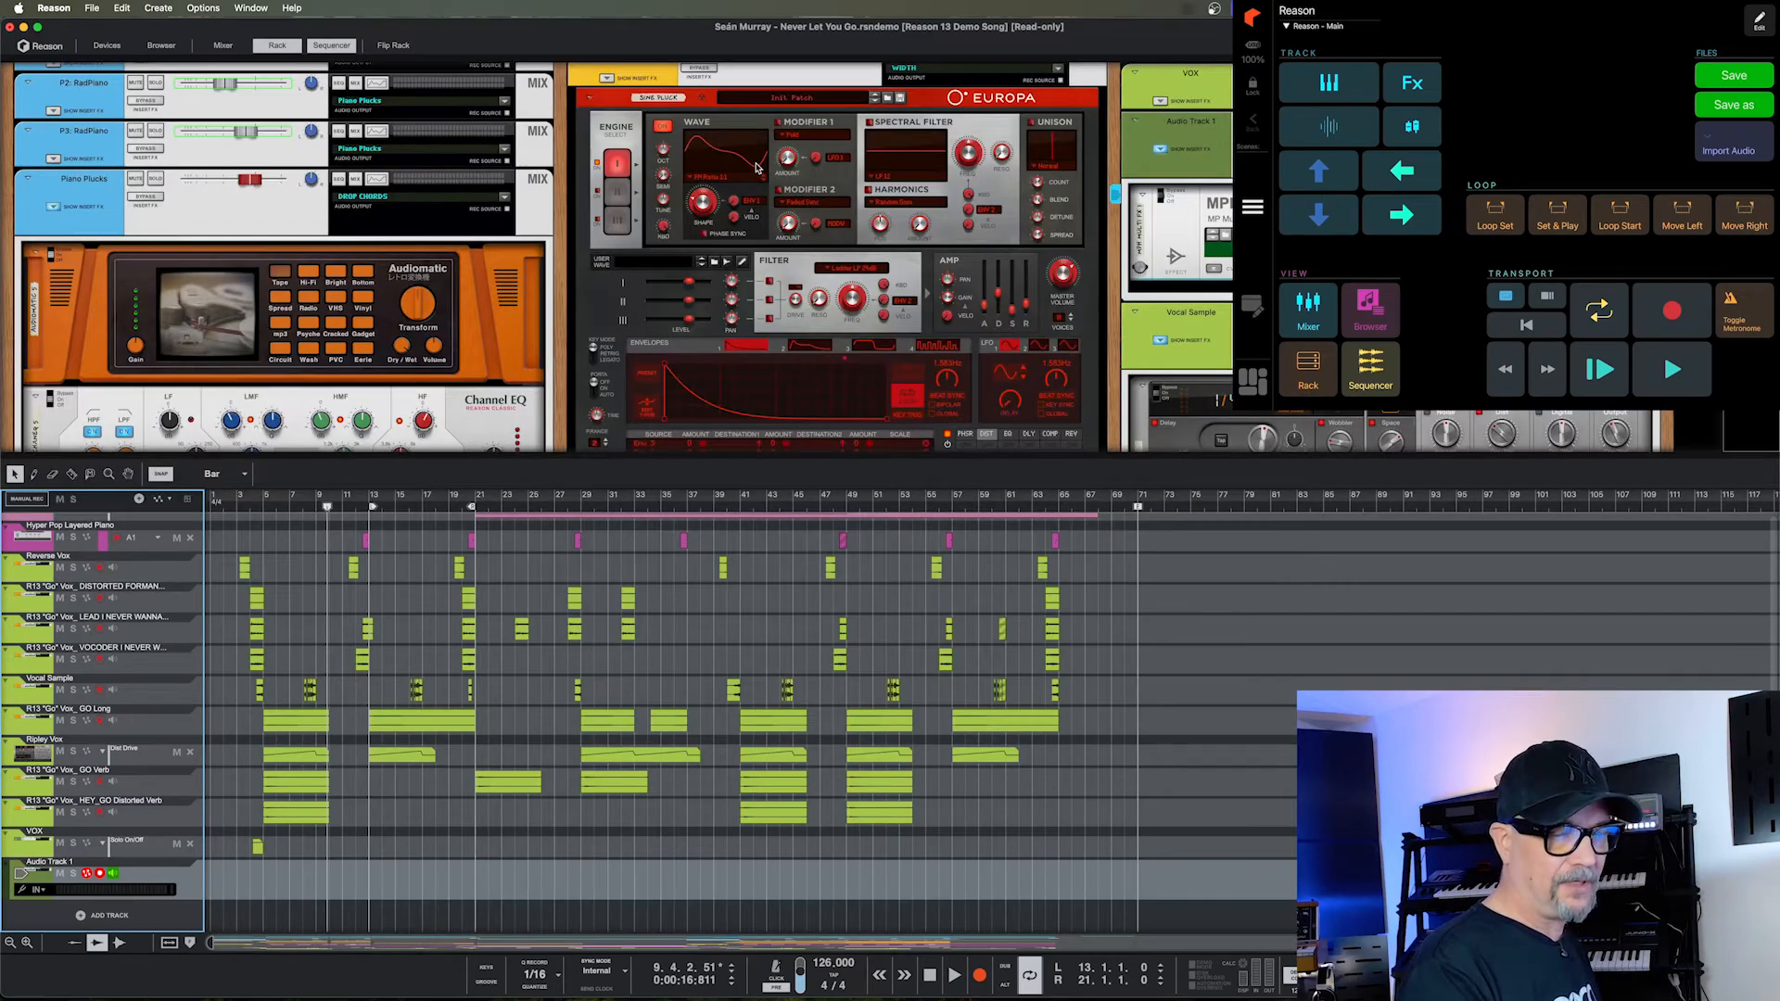
pyautogui.press('F6')
pyautogui.press('F6')
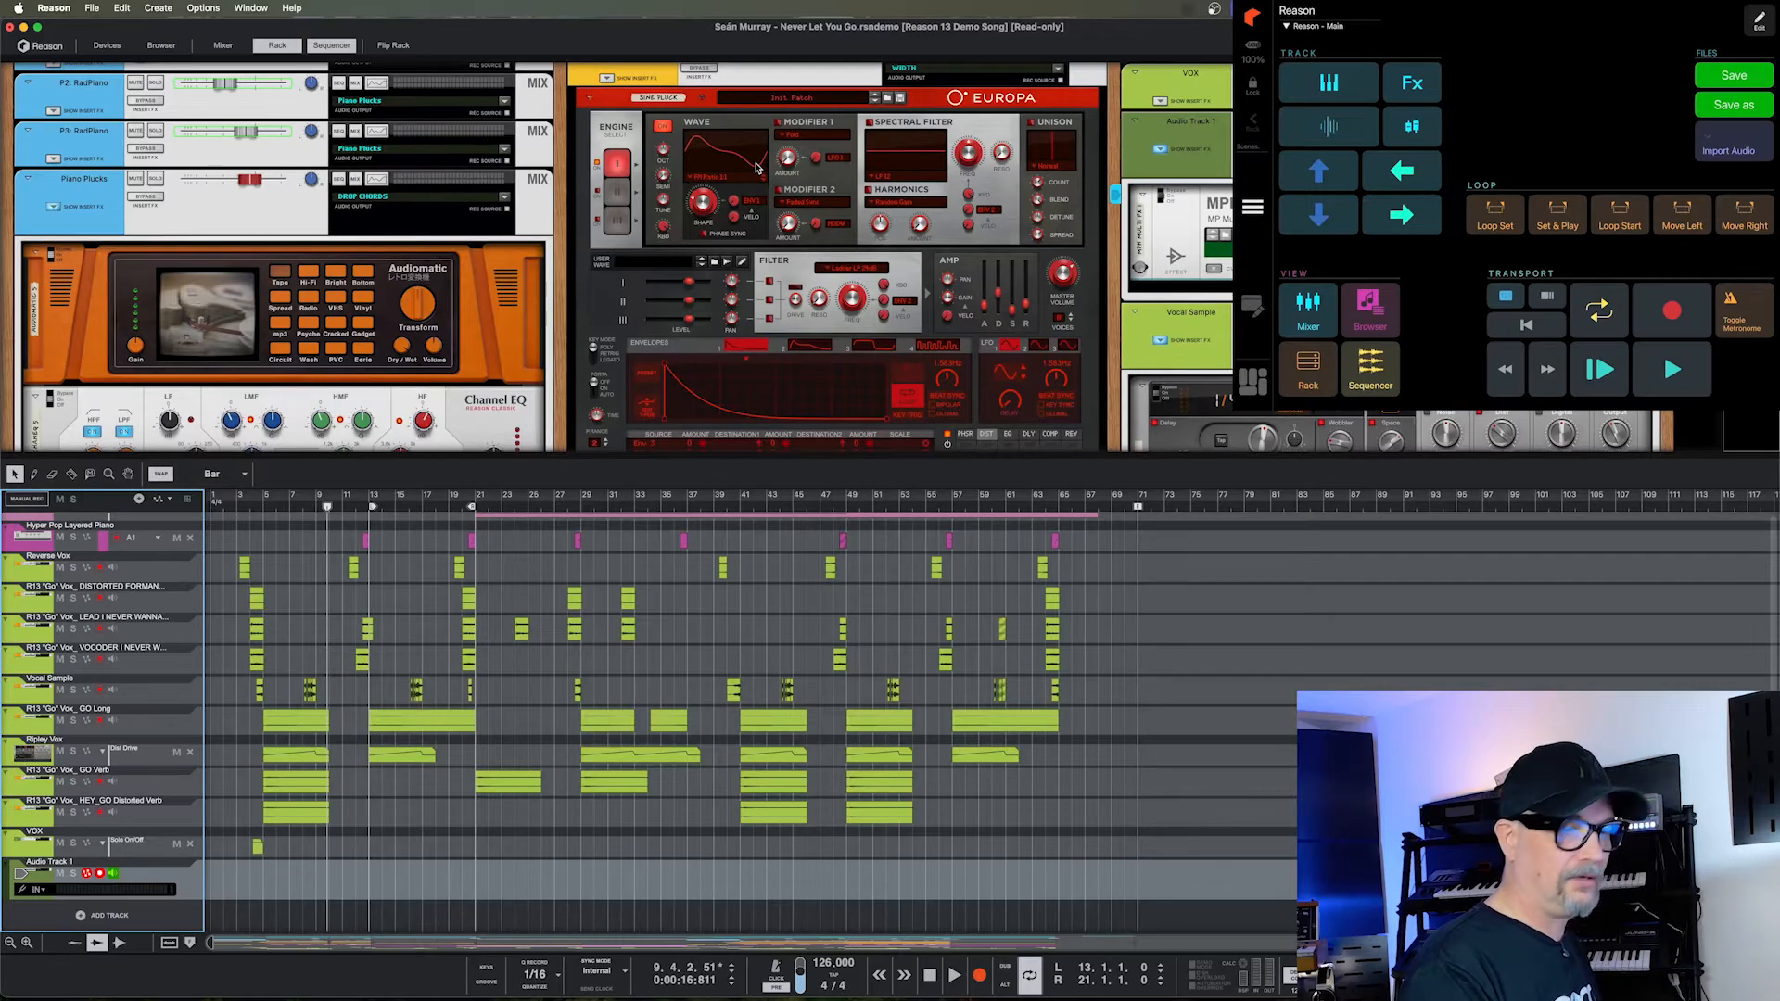
pyautogui.press('F7')
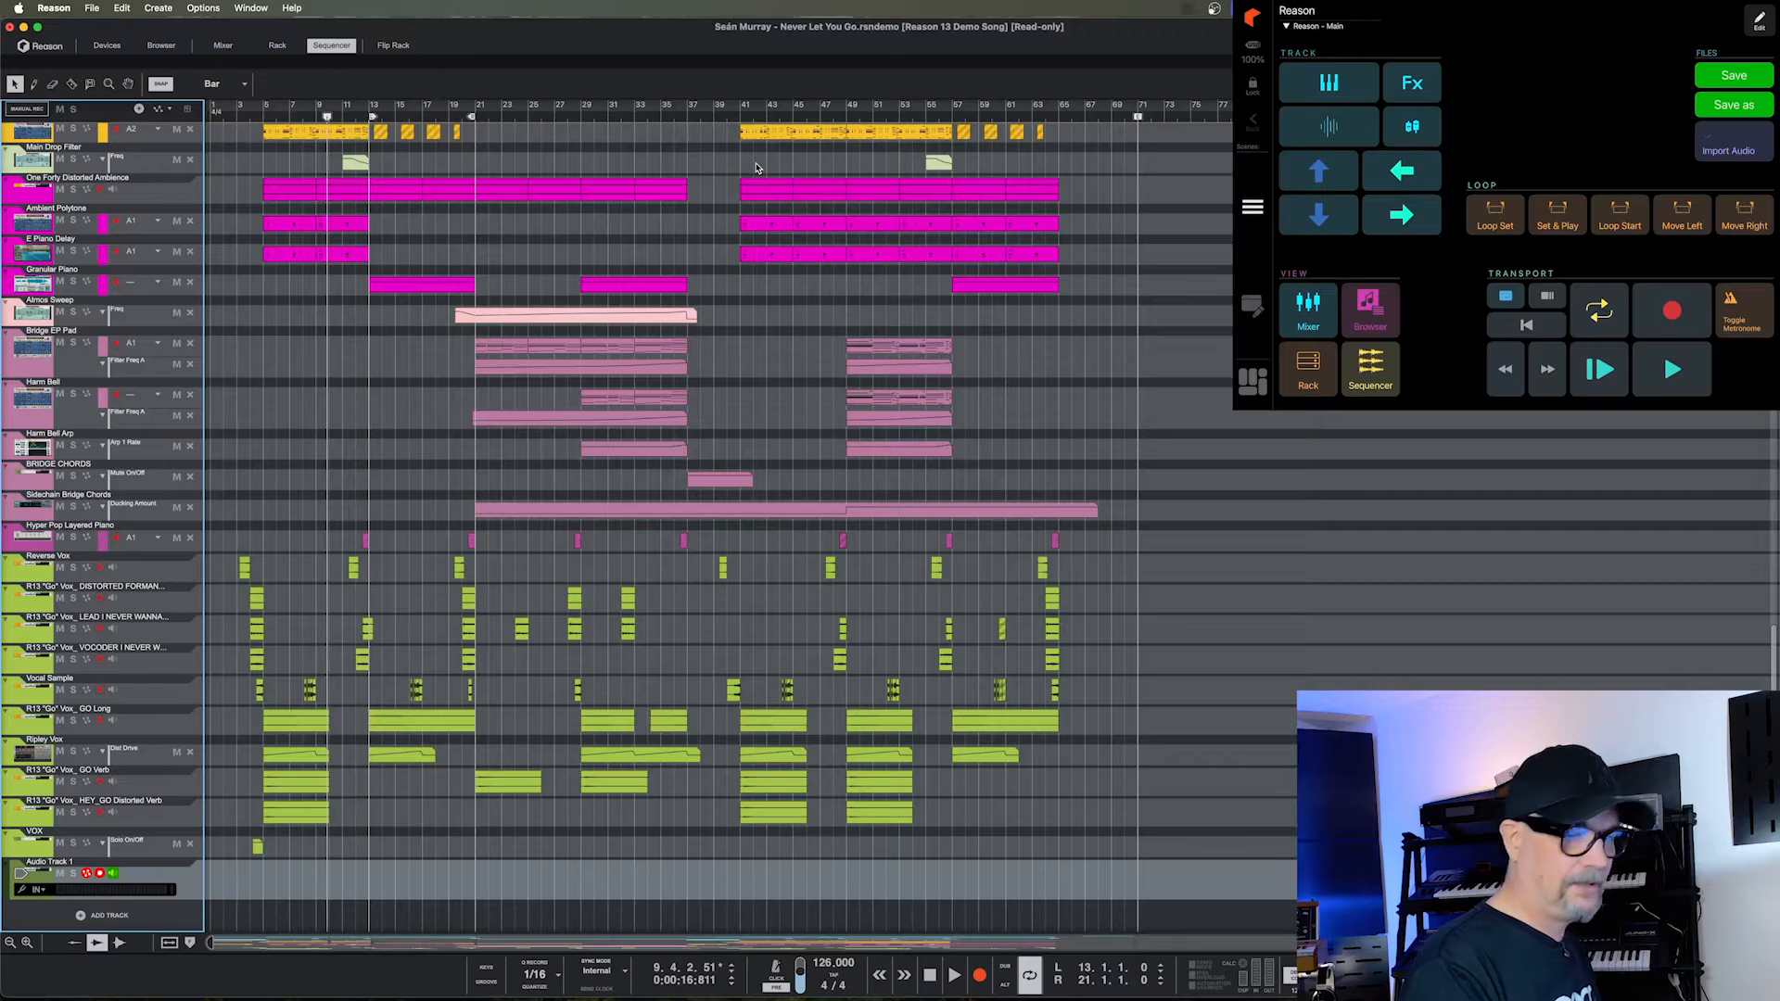
pyautogui.press('F6')
pyautogui.press('F5')
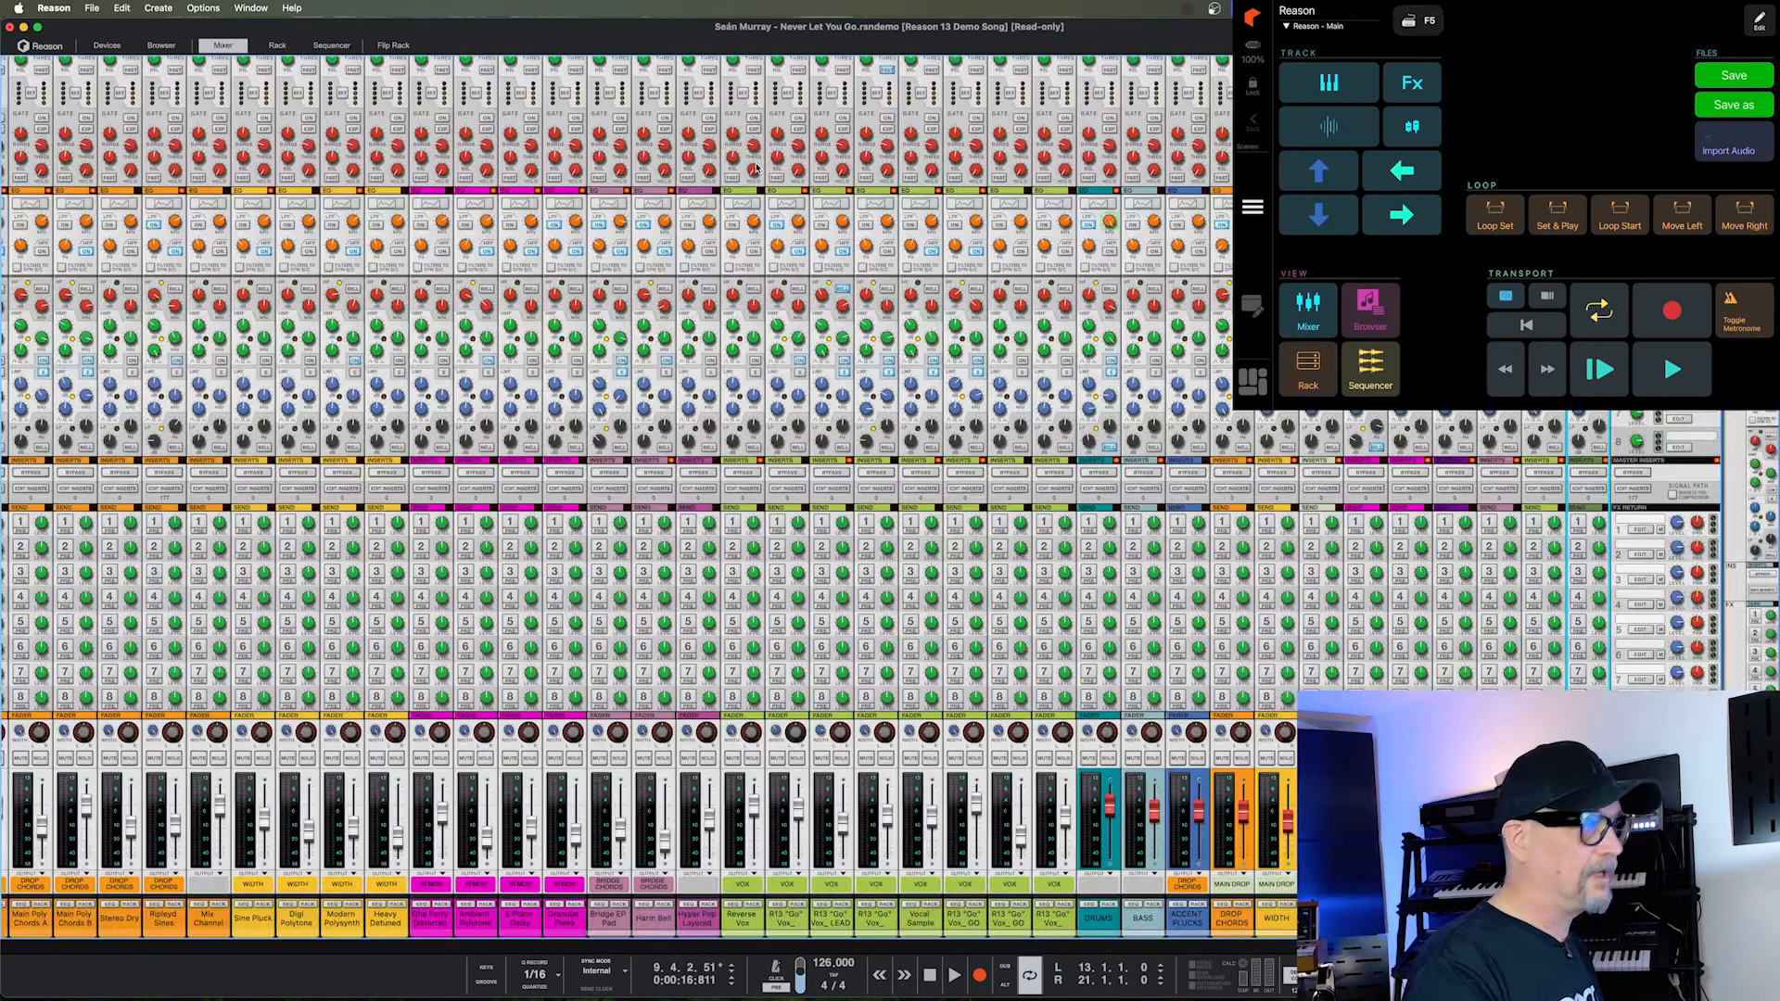
pyautogui.press('F6')
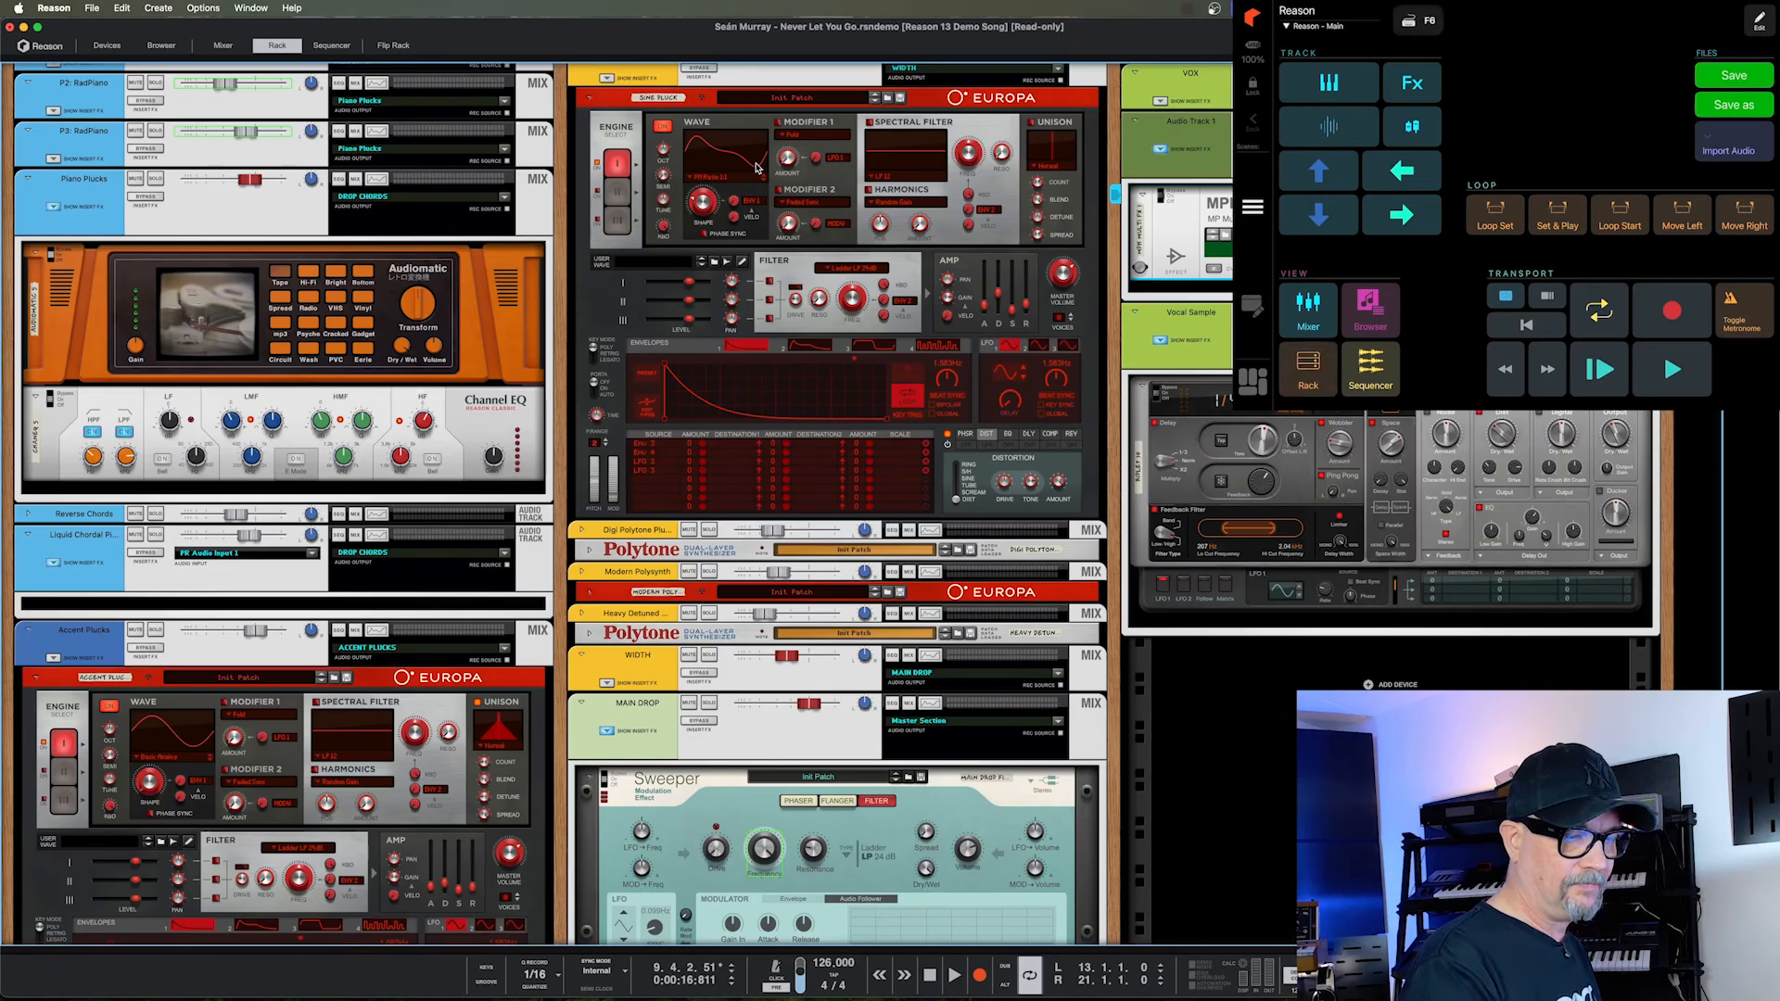
pyautogui.press('F7')
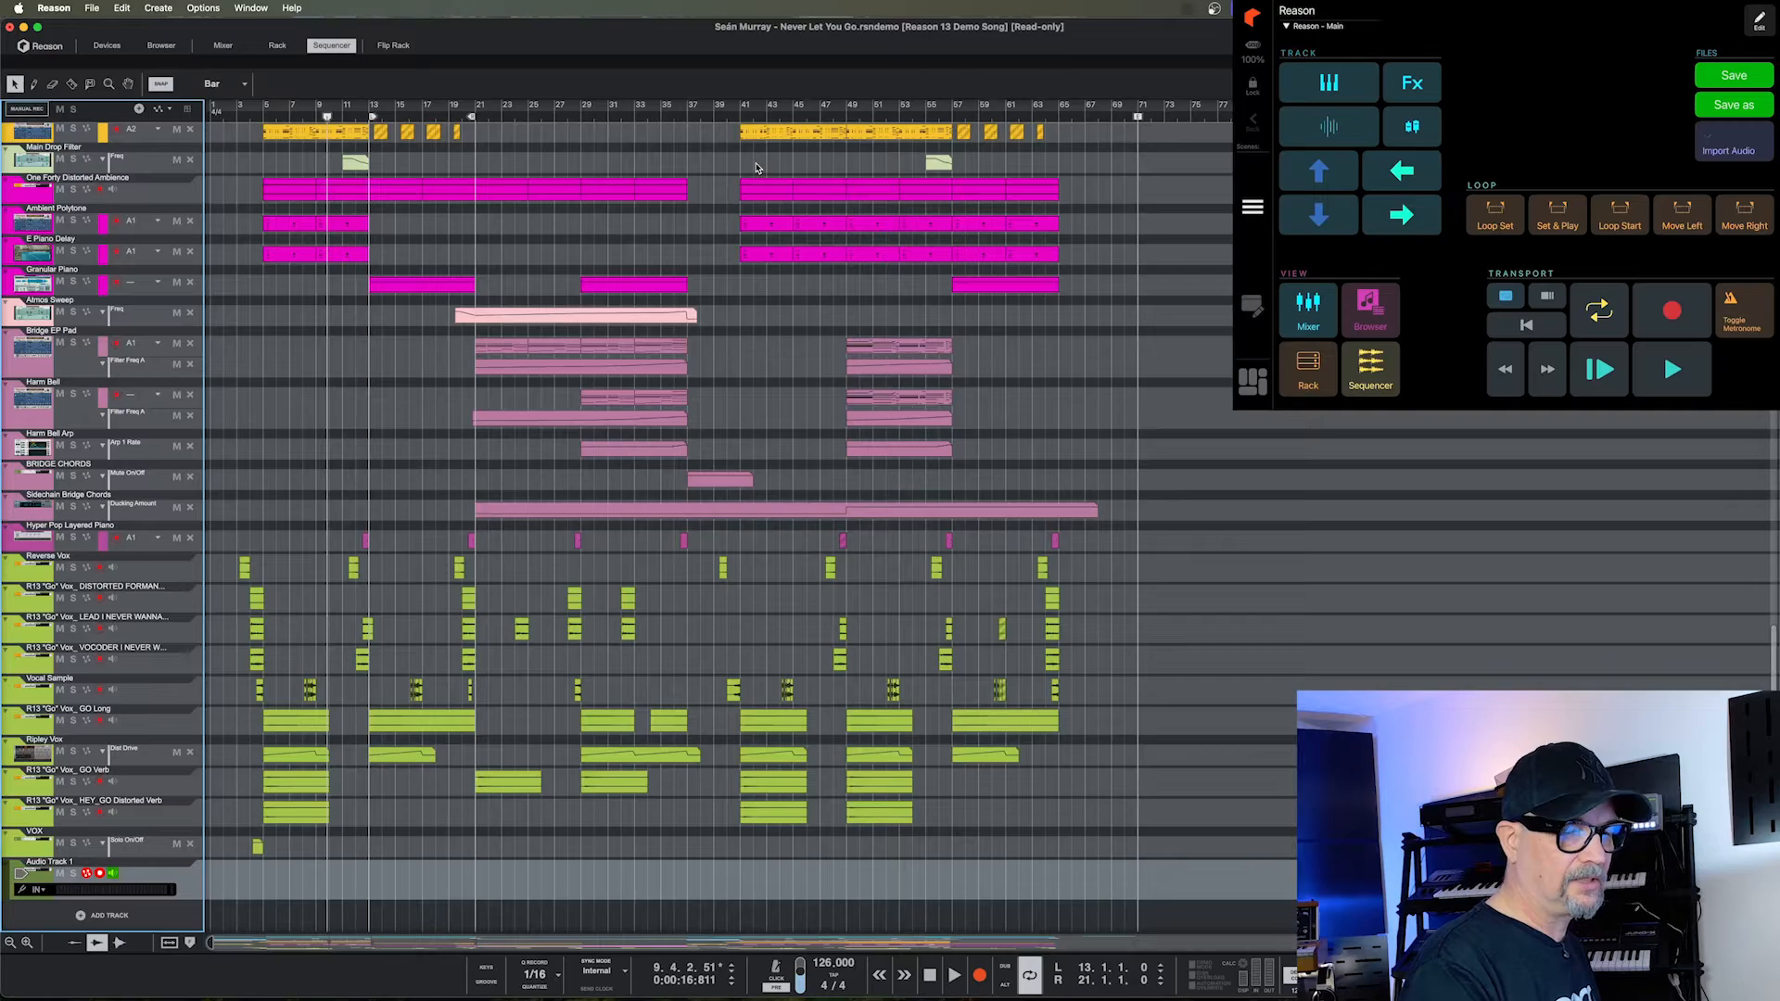
pyautogui.press('F5')
pyautogui.press('F7')
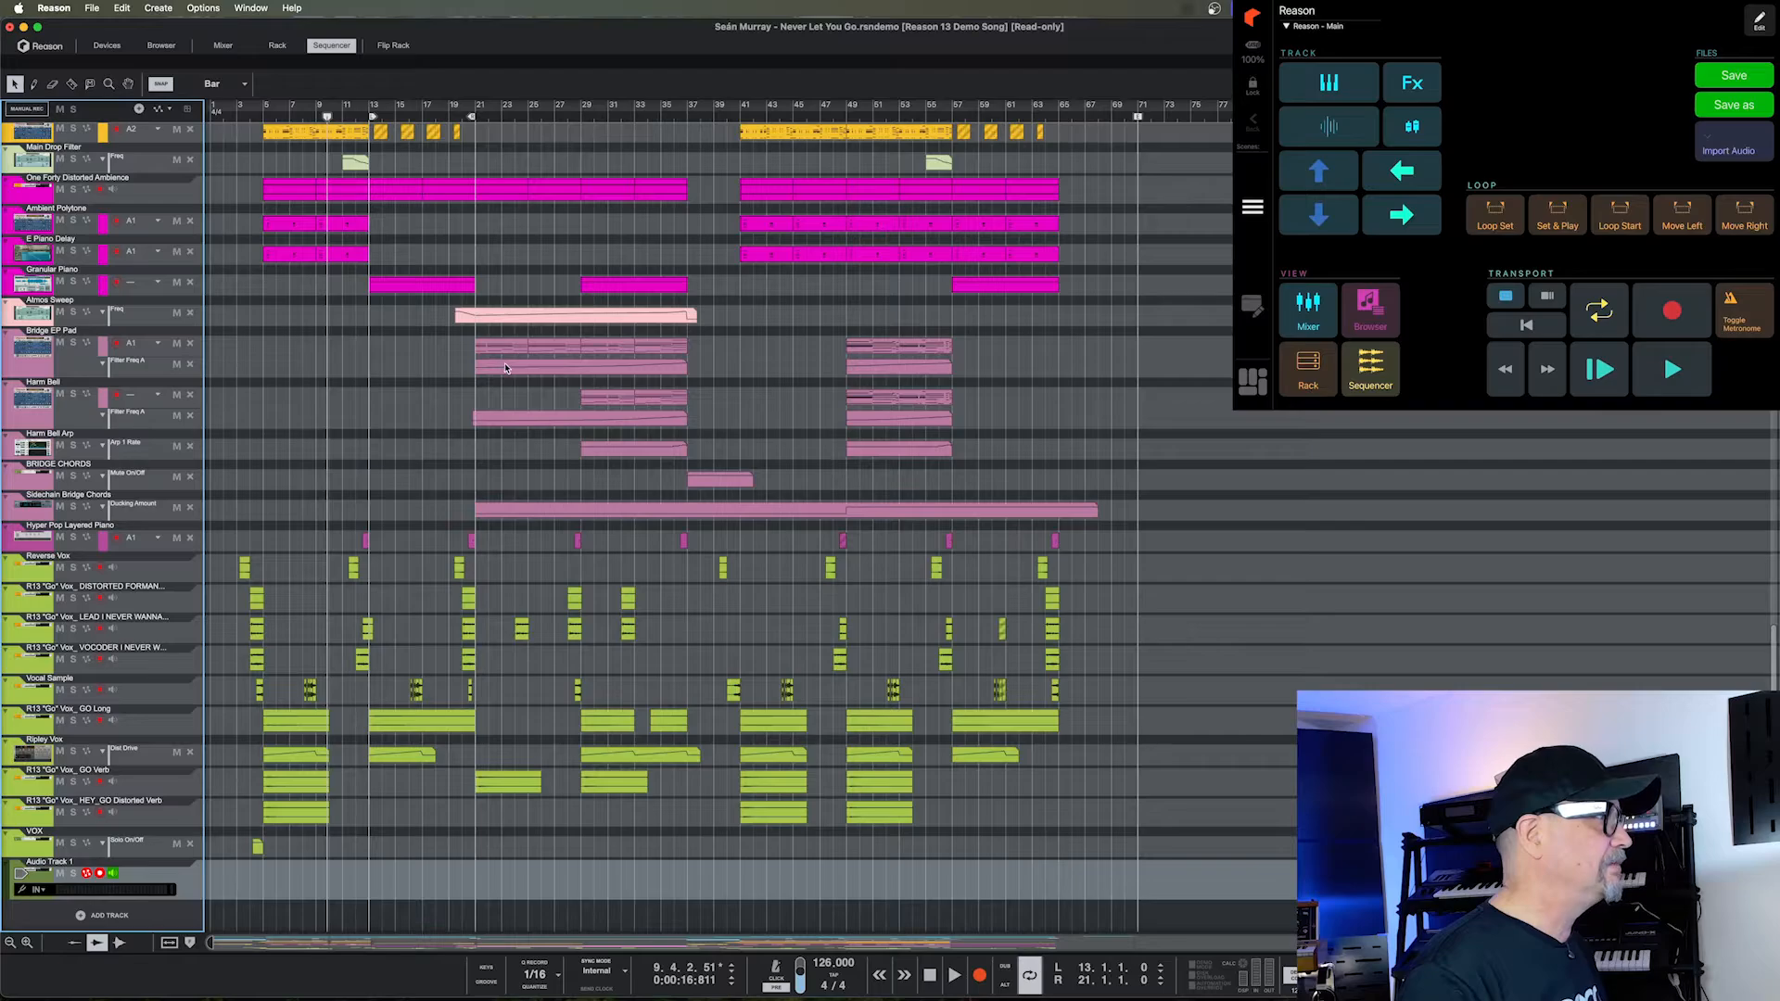
pyautogui.press('F5')
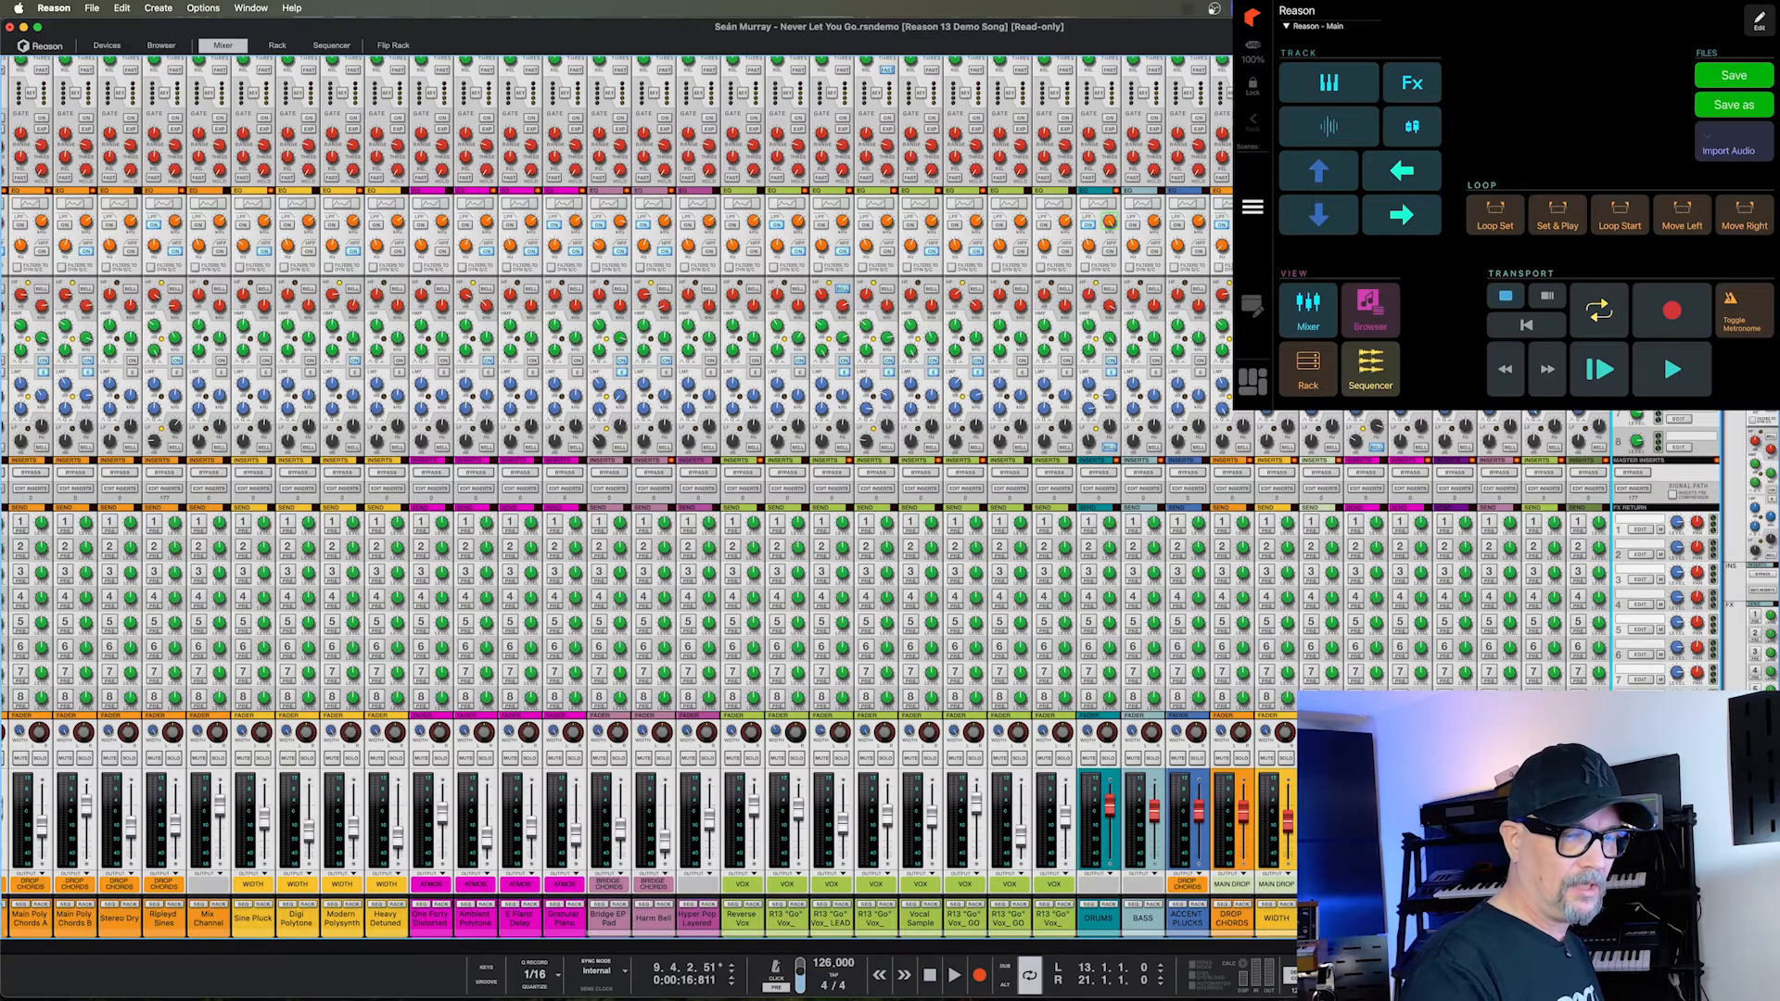
pyautogui.press('F7')
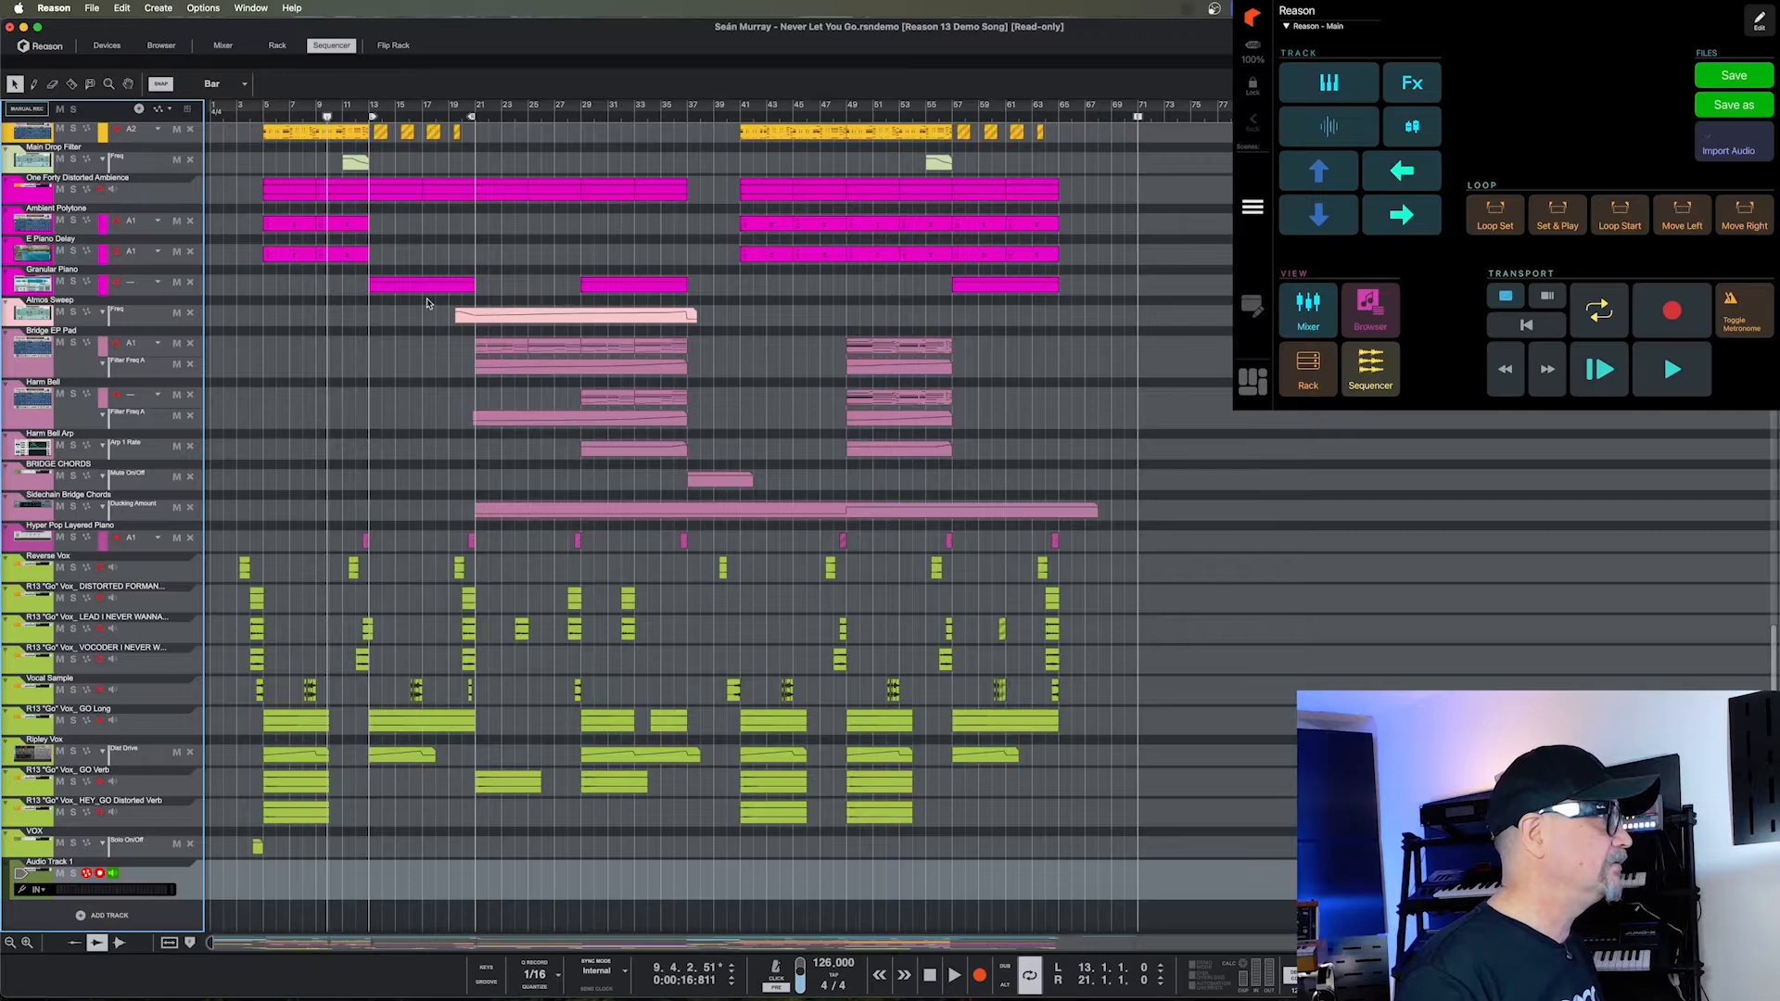
# Set the loop to the Granular Piano clip at bar 29, and instead loop and play the eight-bar clip at bar 13.
pyautogui.click(601, 288)
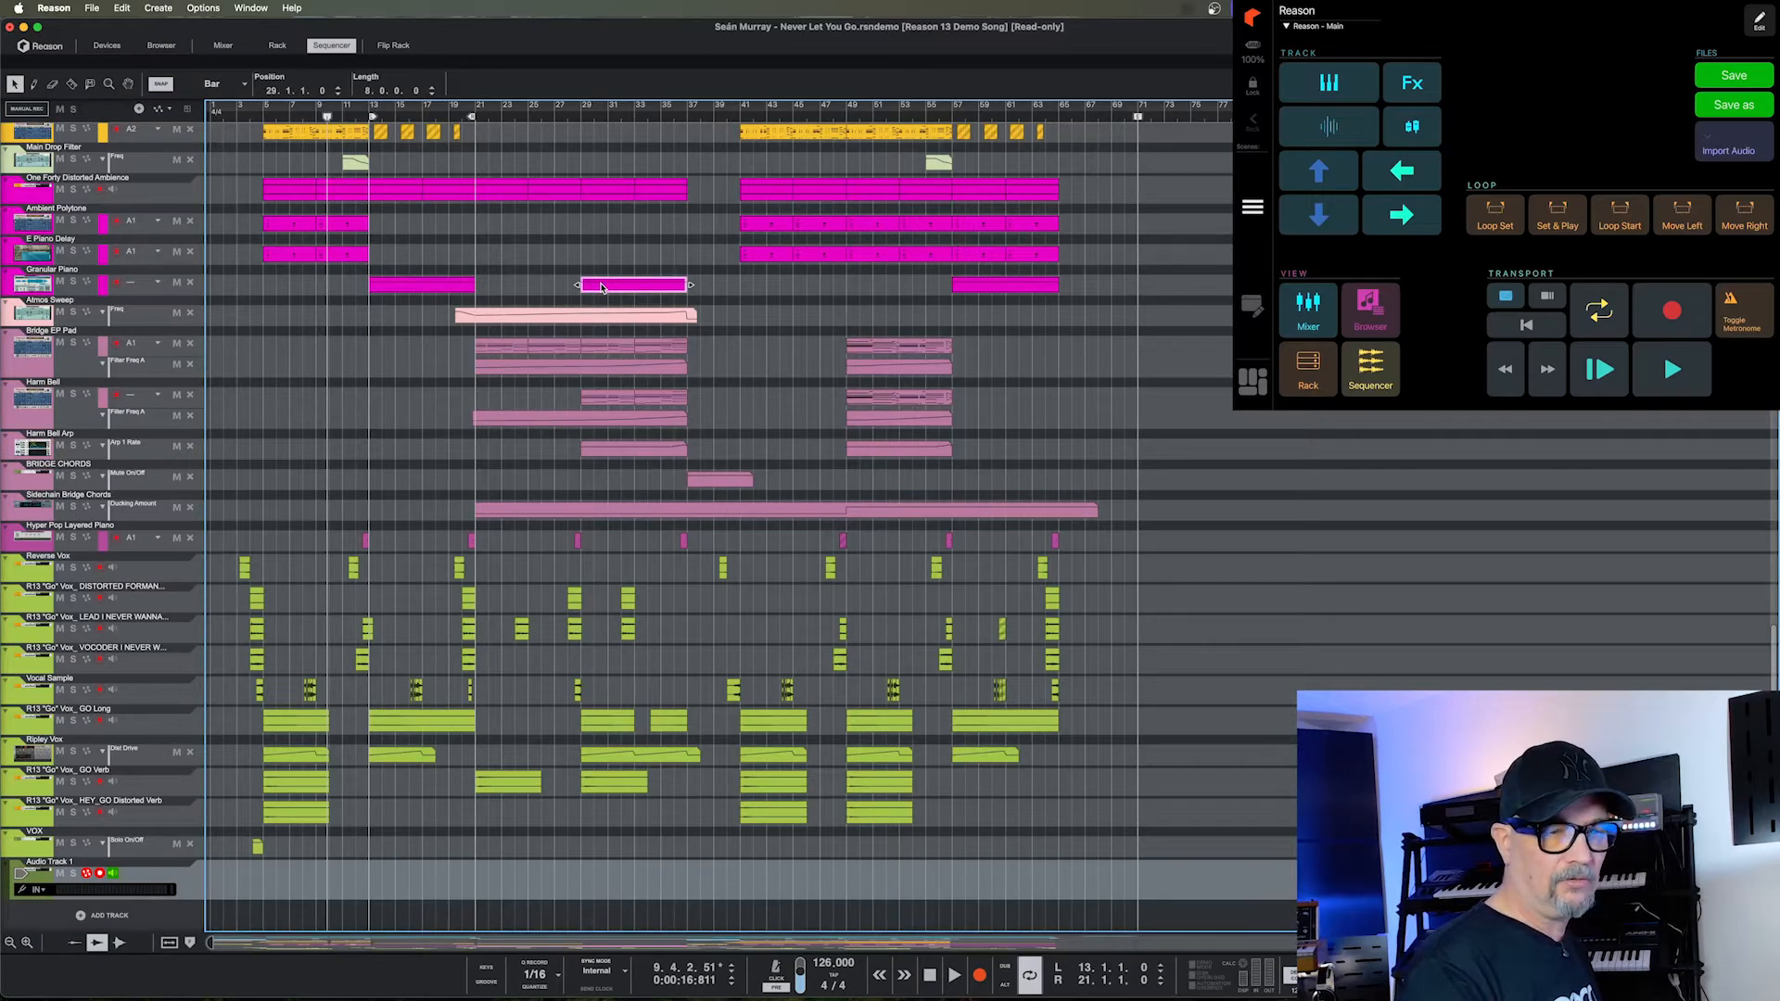
pyautogui.press('super+l')
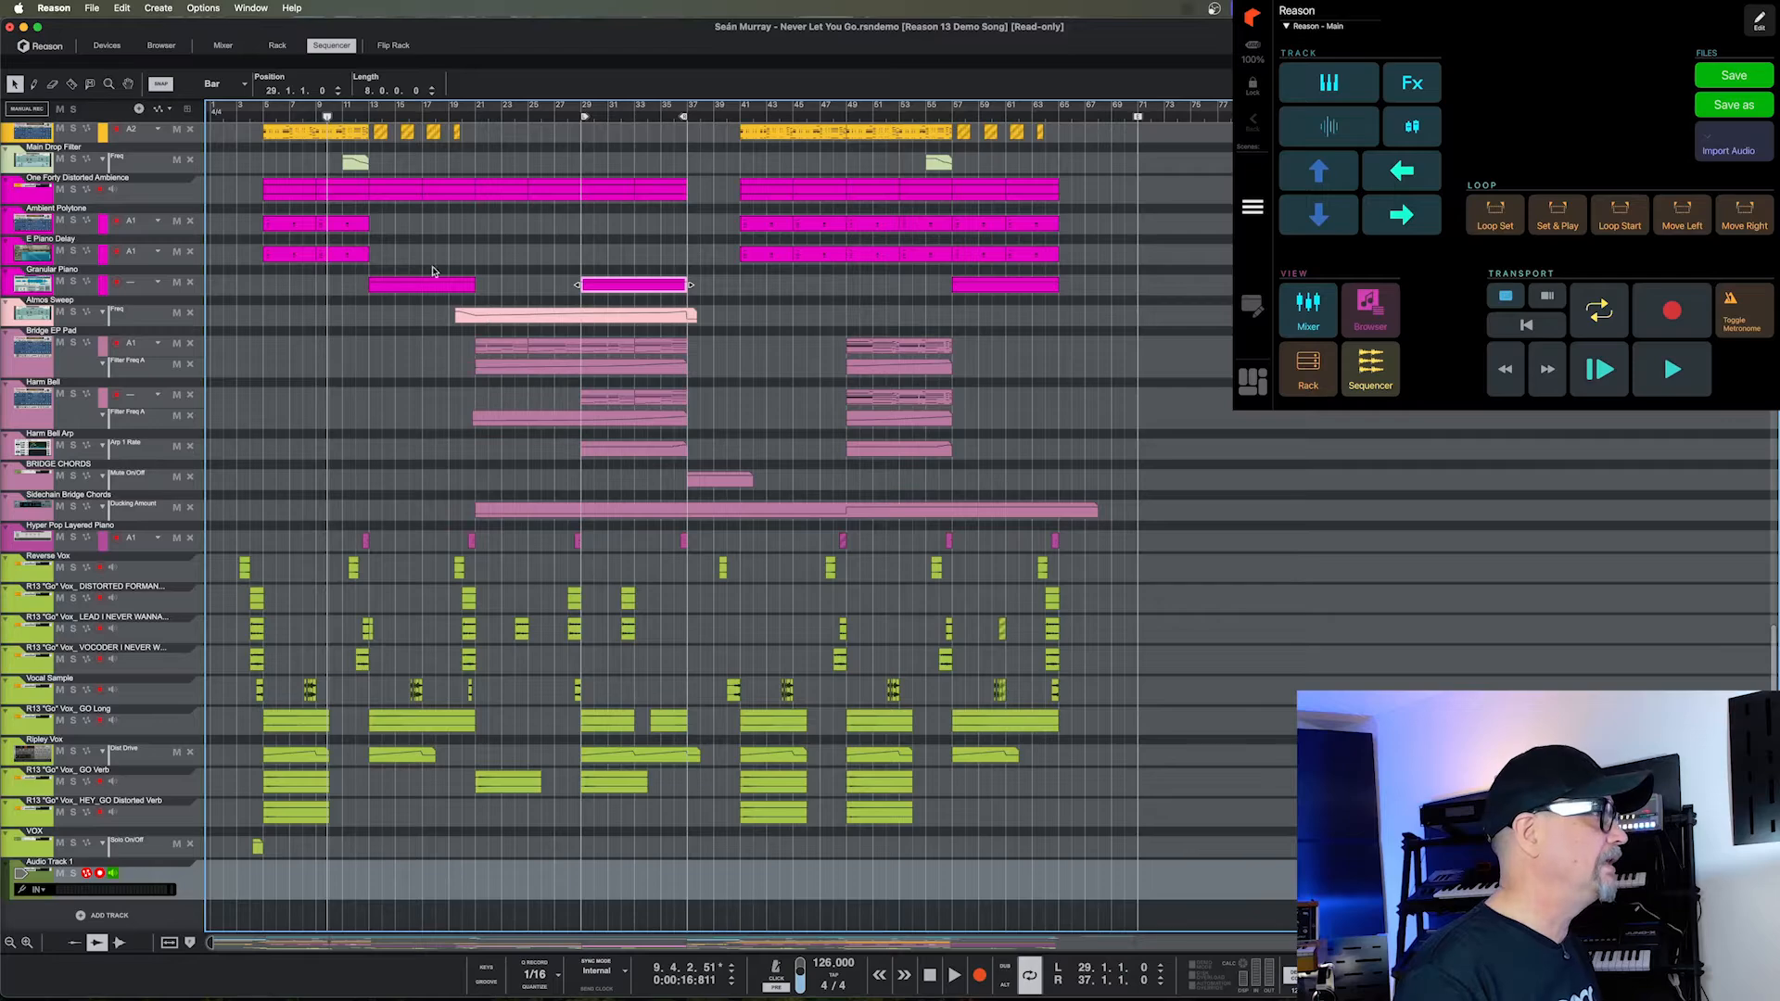
pyautogui.click(443, 286)
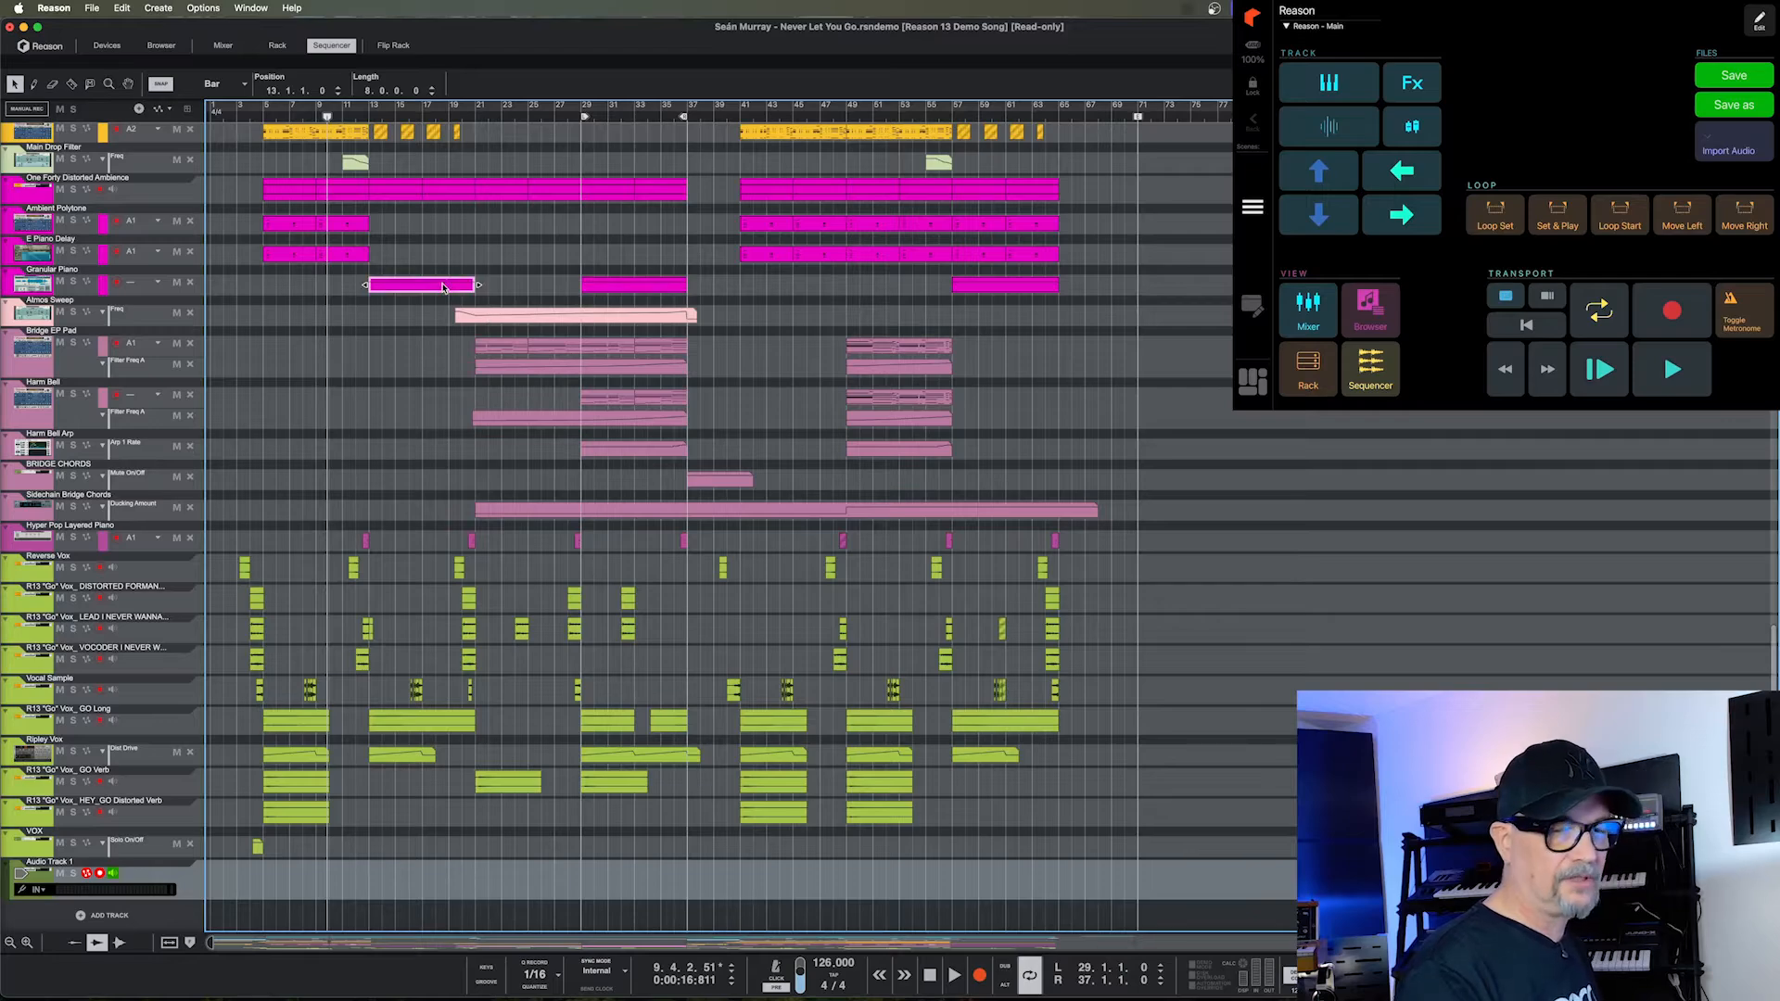
pyautogui.press('p')
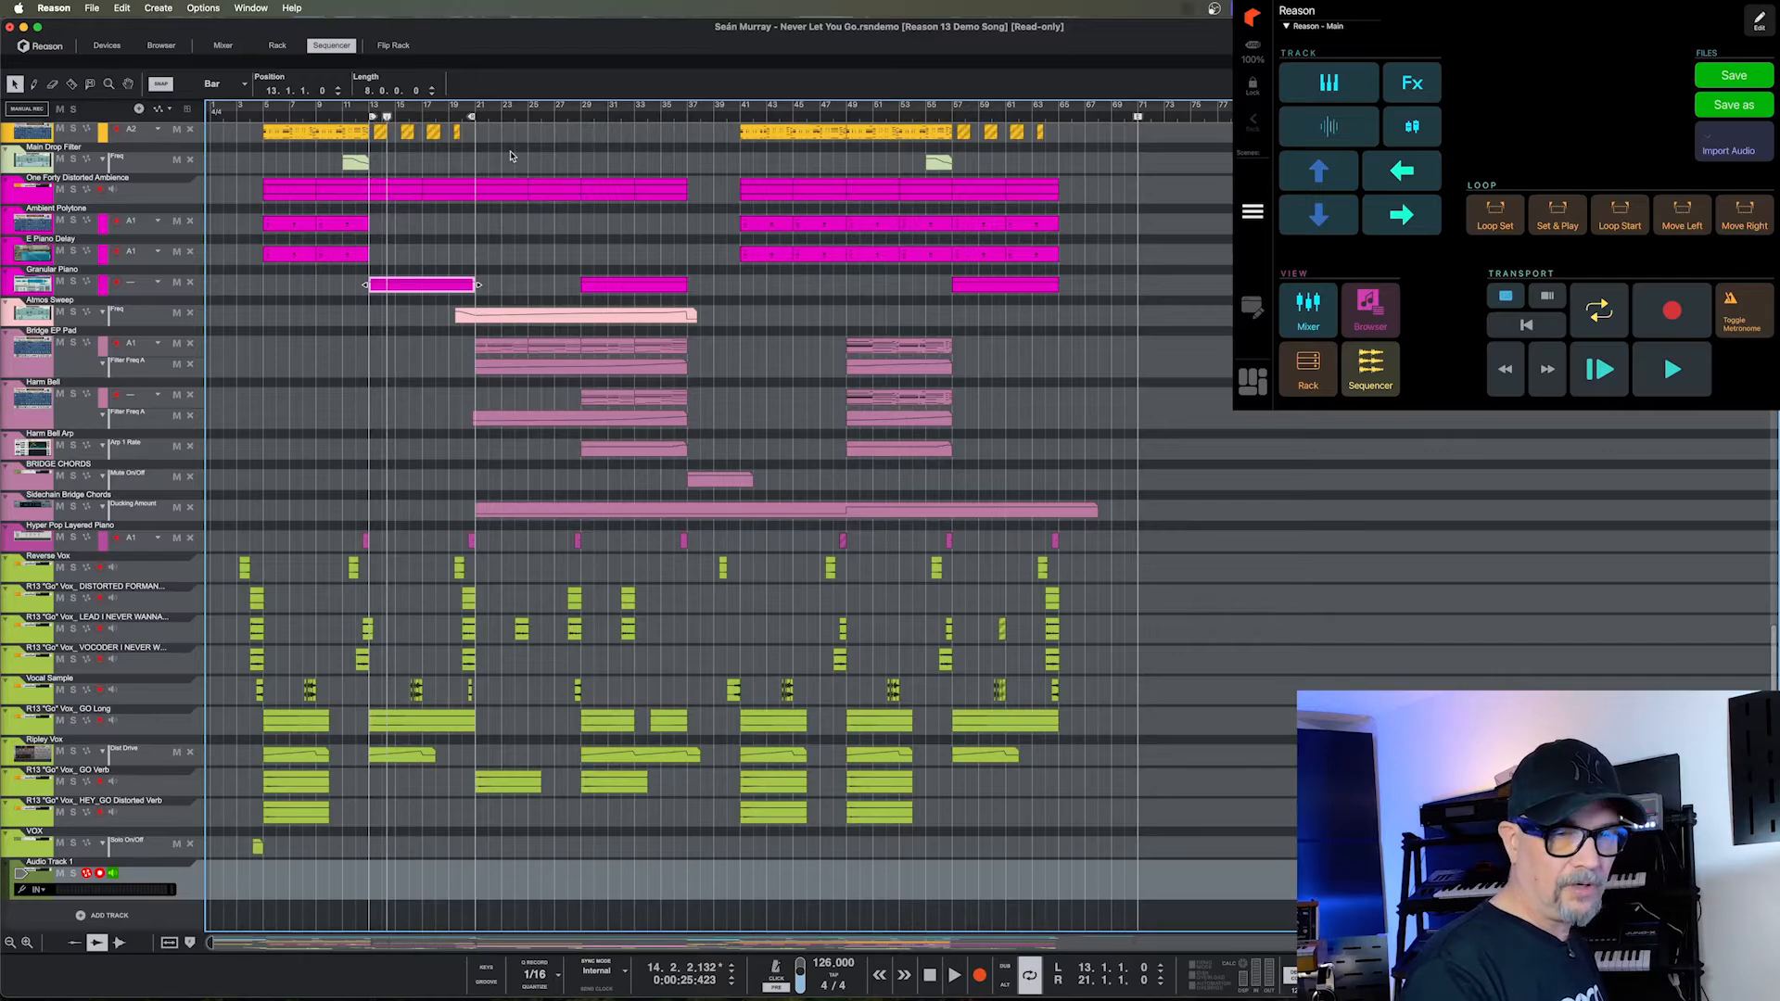
# Show the mixer and, in the MetaGrid layout editor, merge the empty cells above the Loop buttons into one wide cell.
pyautogui.press('F5')
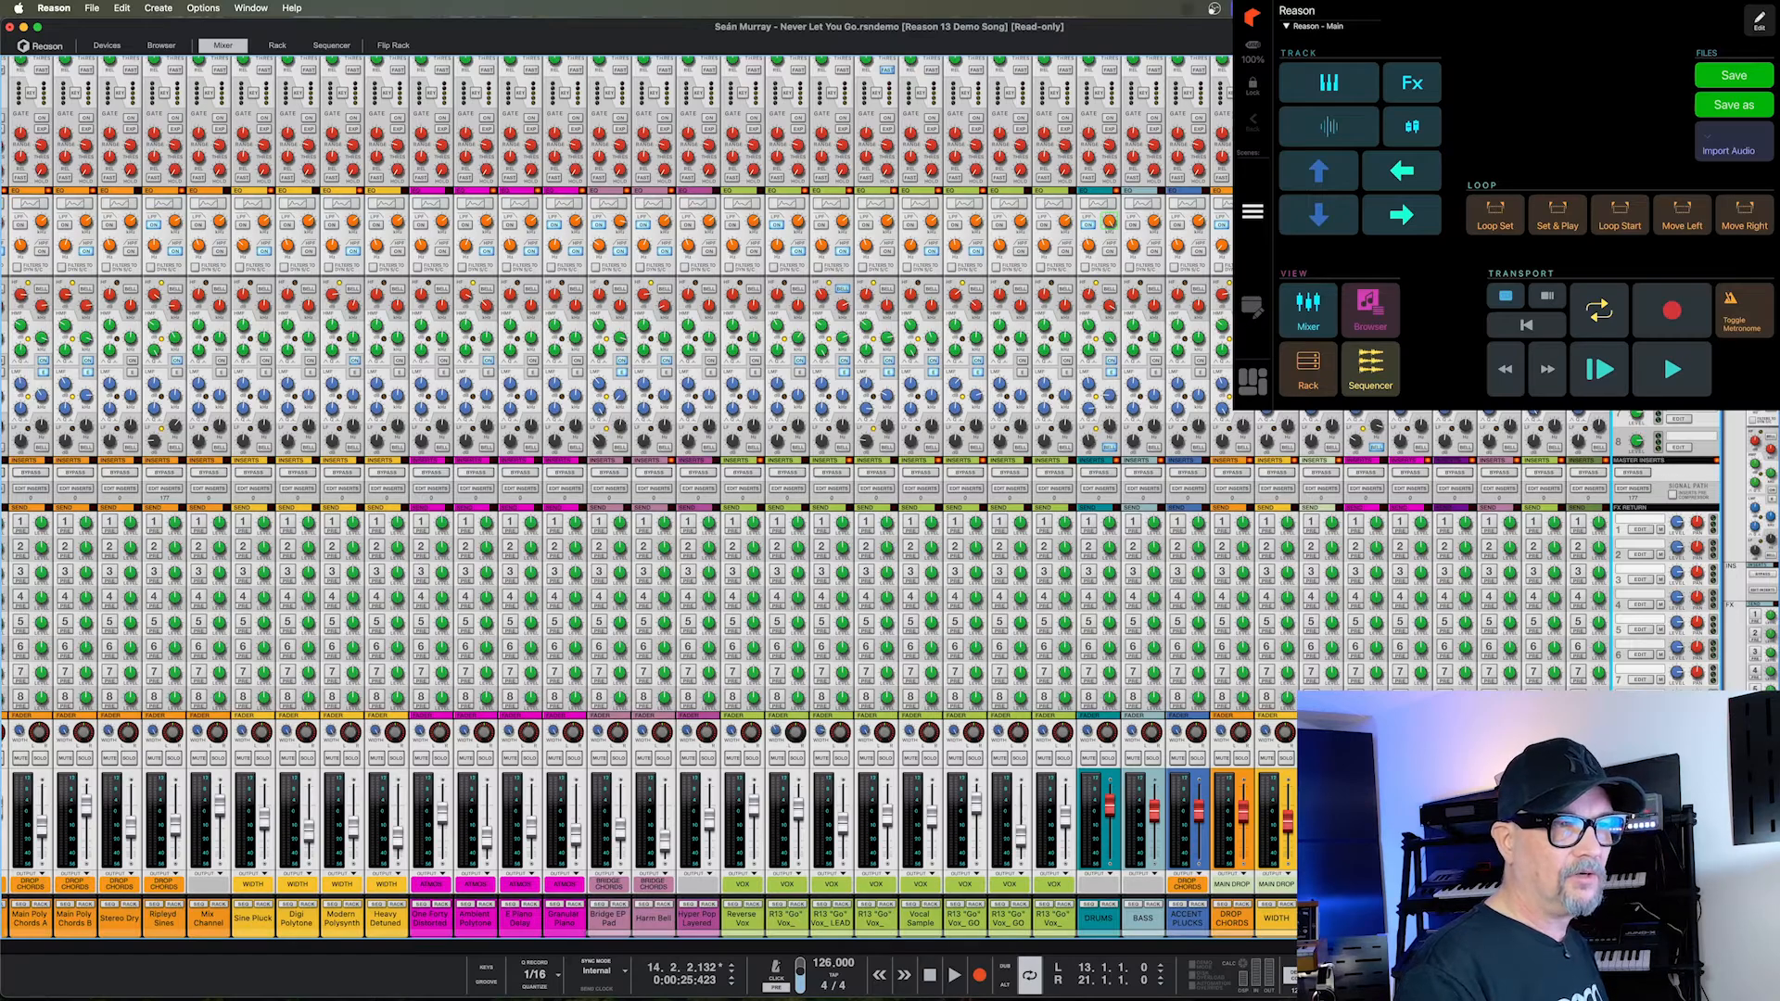
pyautogui.click(1759, 20)
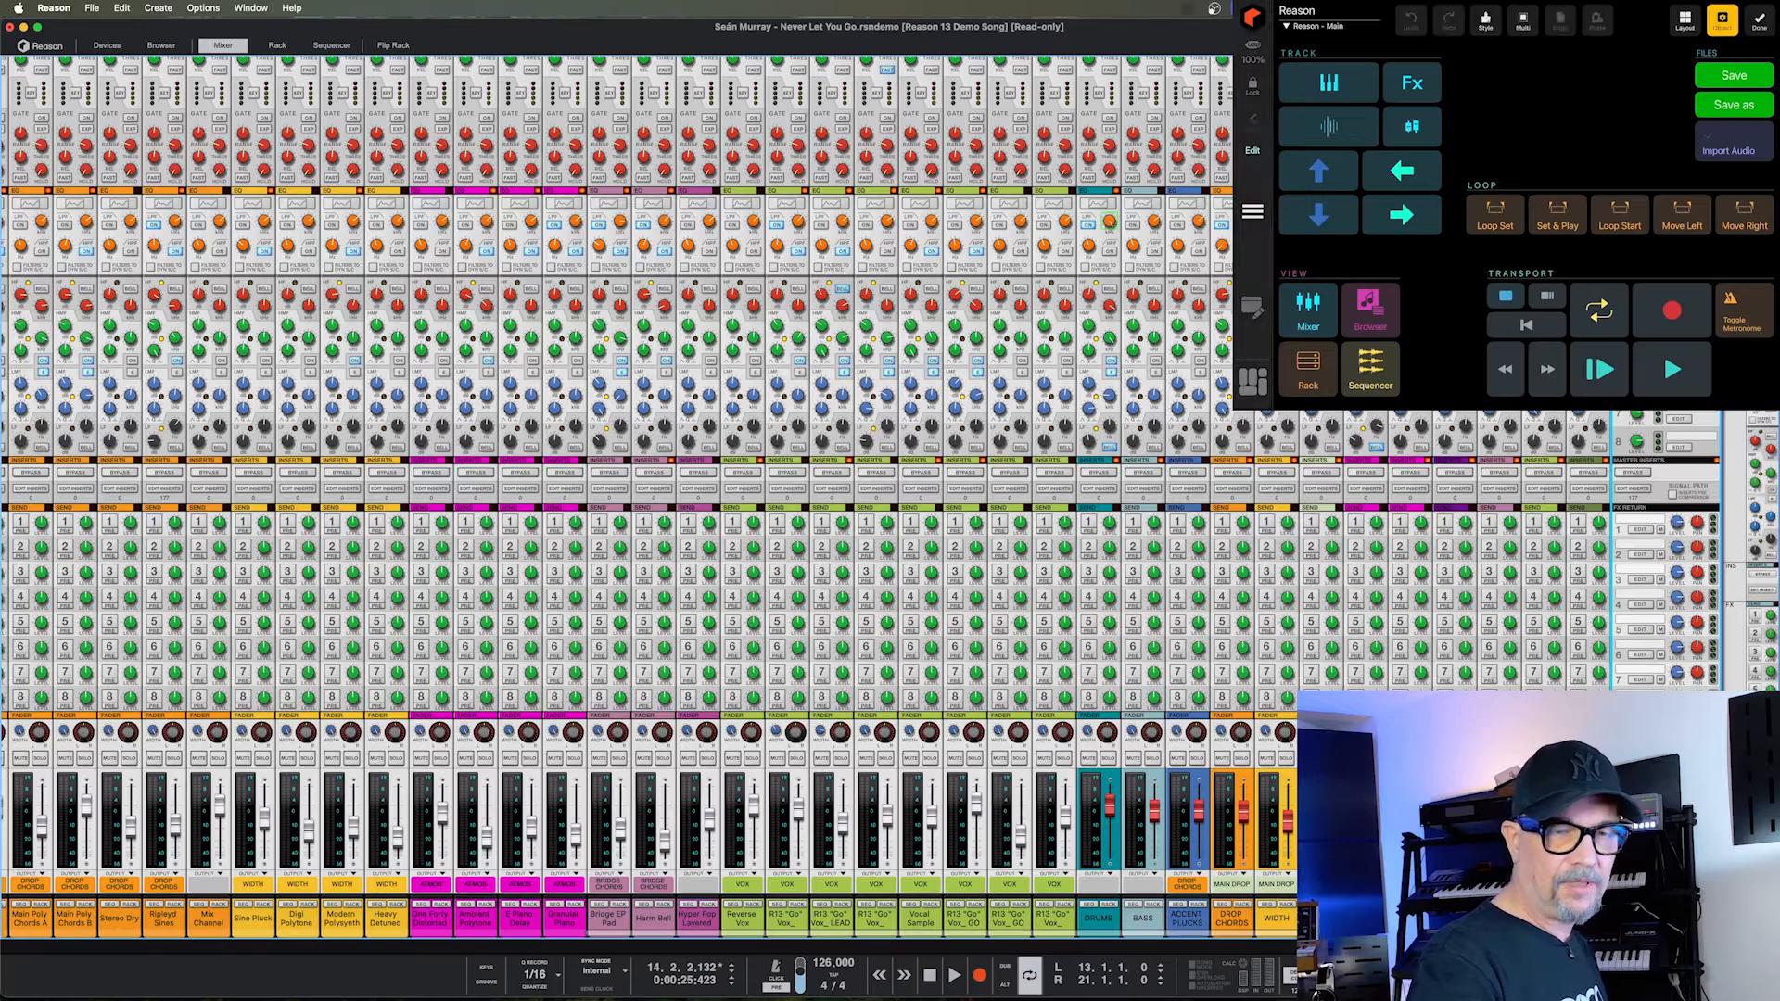
pyautogui.click(1684, 18)
pyautogui.moveTo(1474, 79); pyautogui.dragTo(1669, 113)
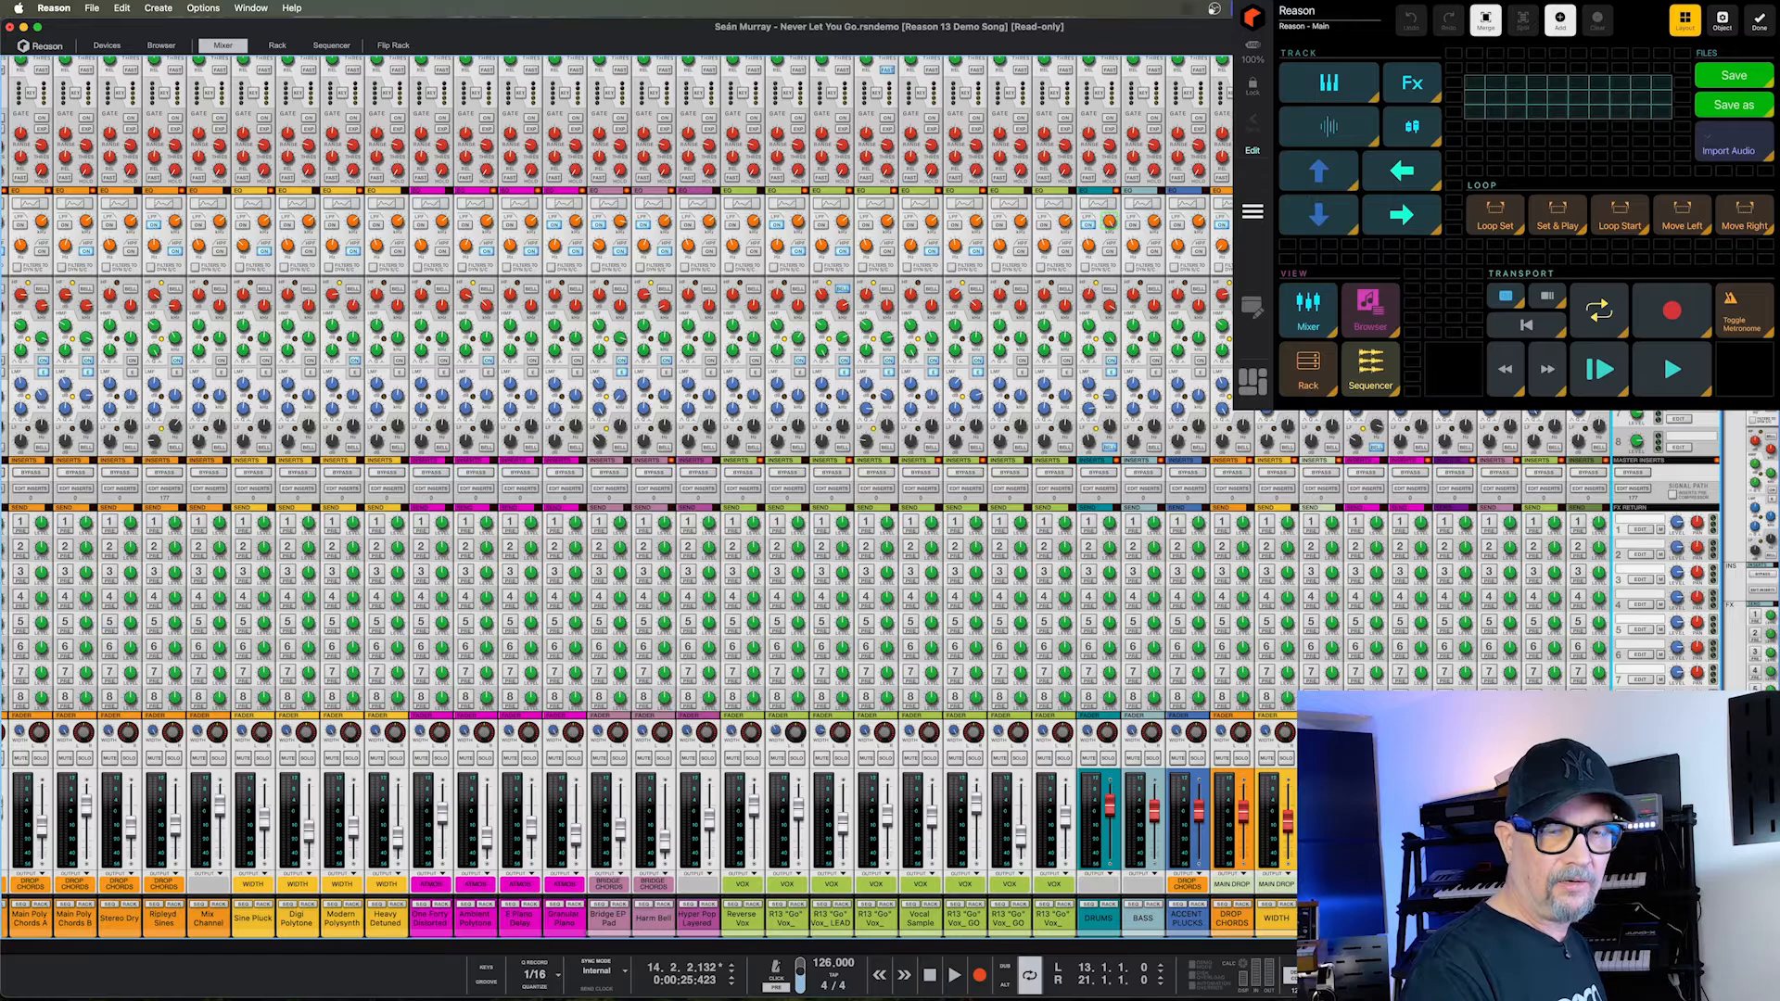
pyautogui.click(1485, 18)
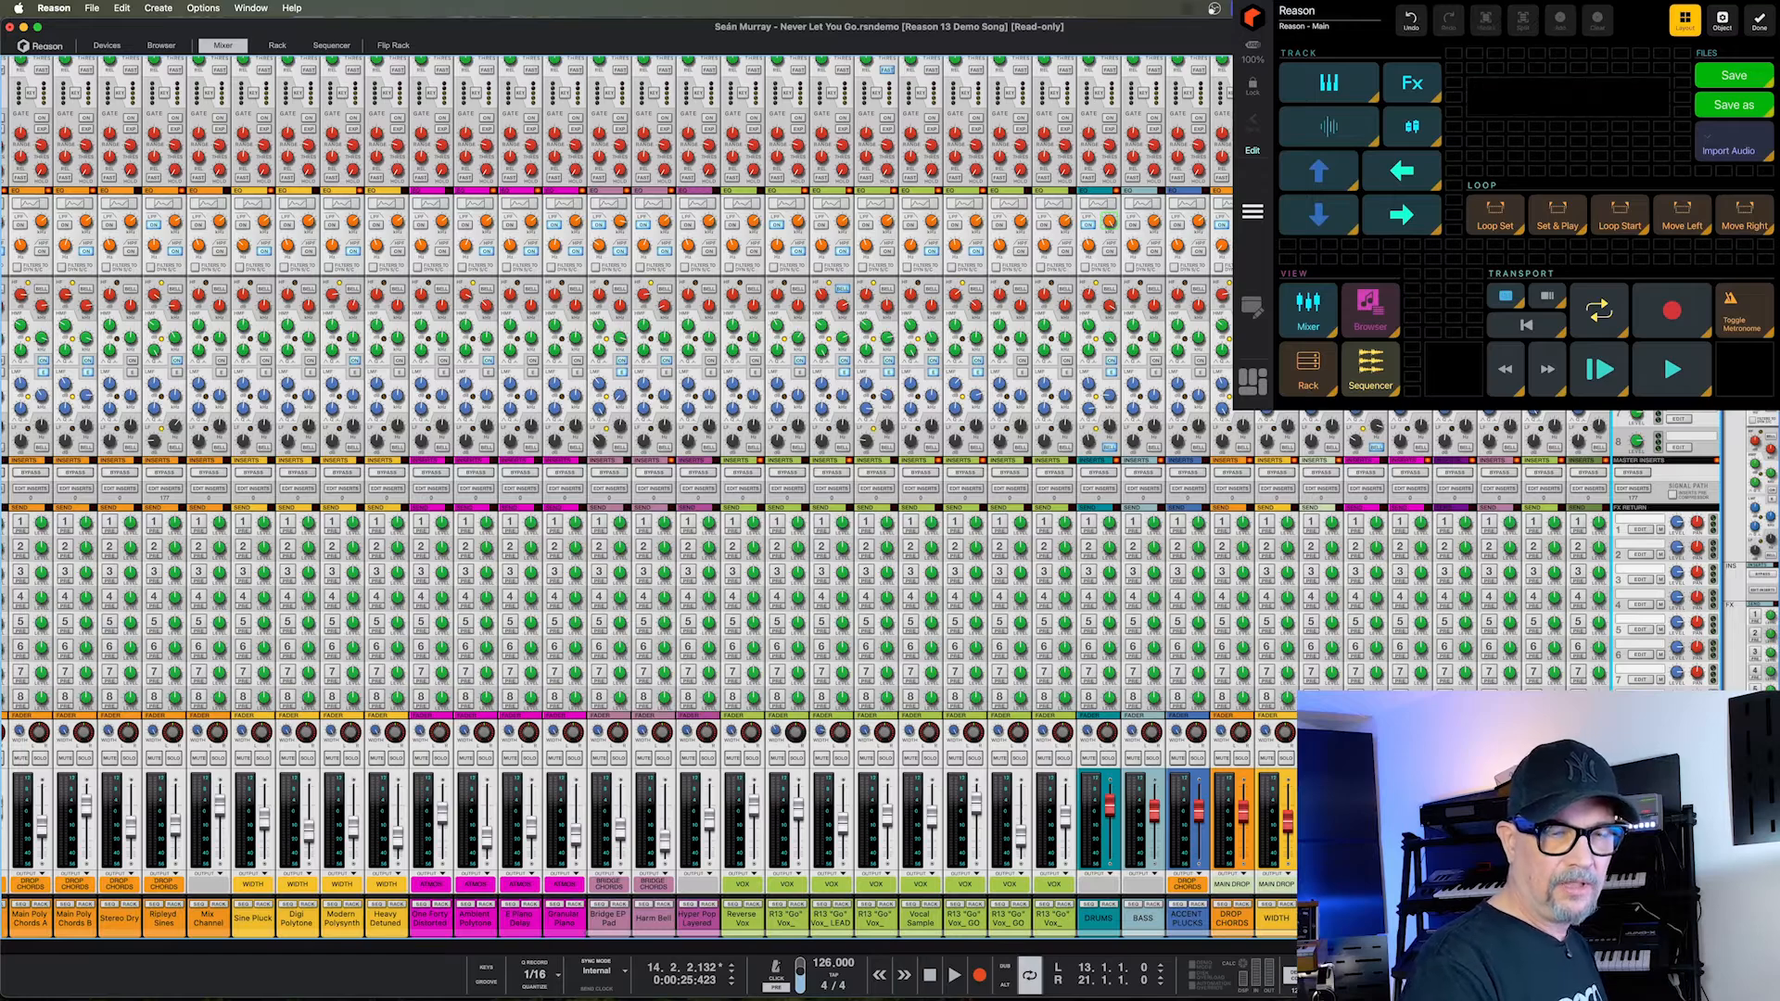
# Add a Fader component to the merged wide cell above the Loop buttons.
pyautogui.click(1568, 96)
pyautogui.click(1560, 19)
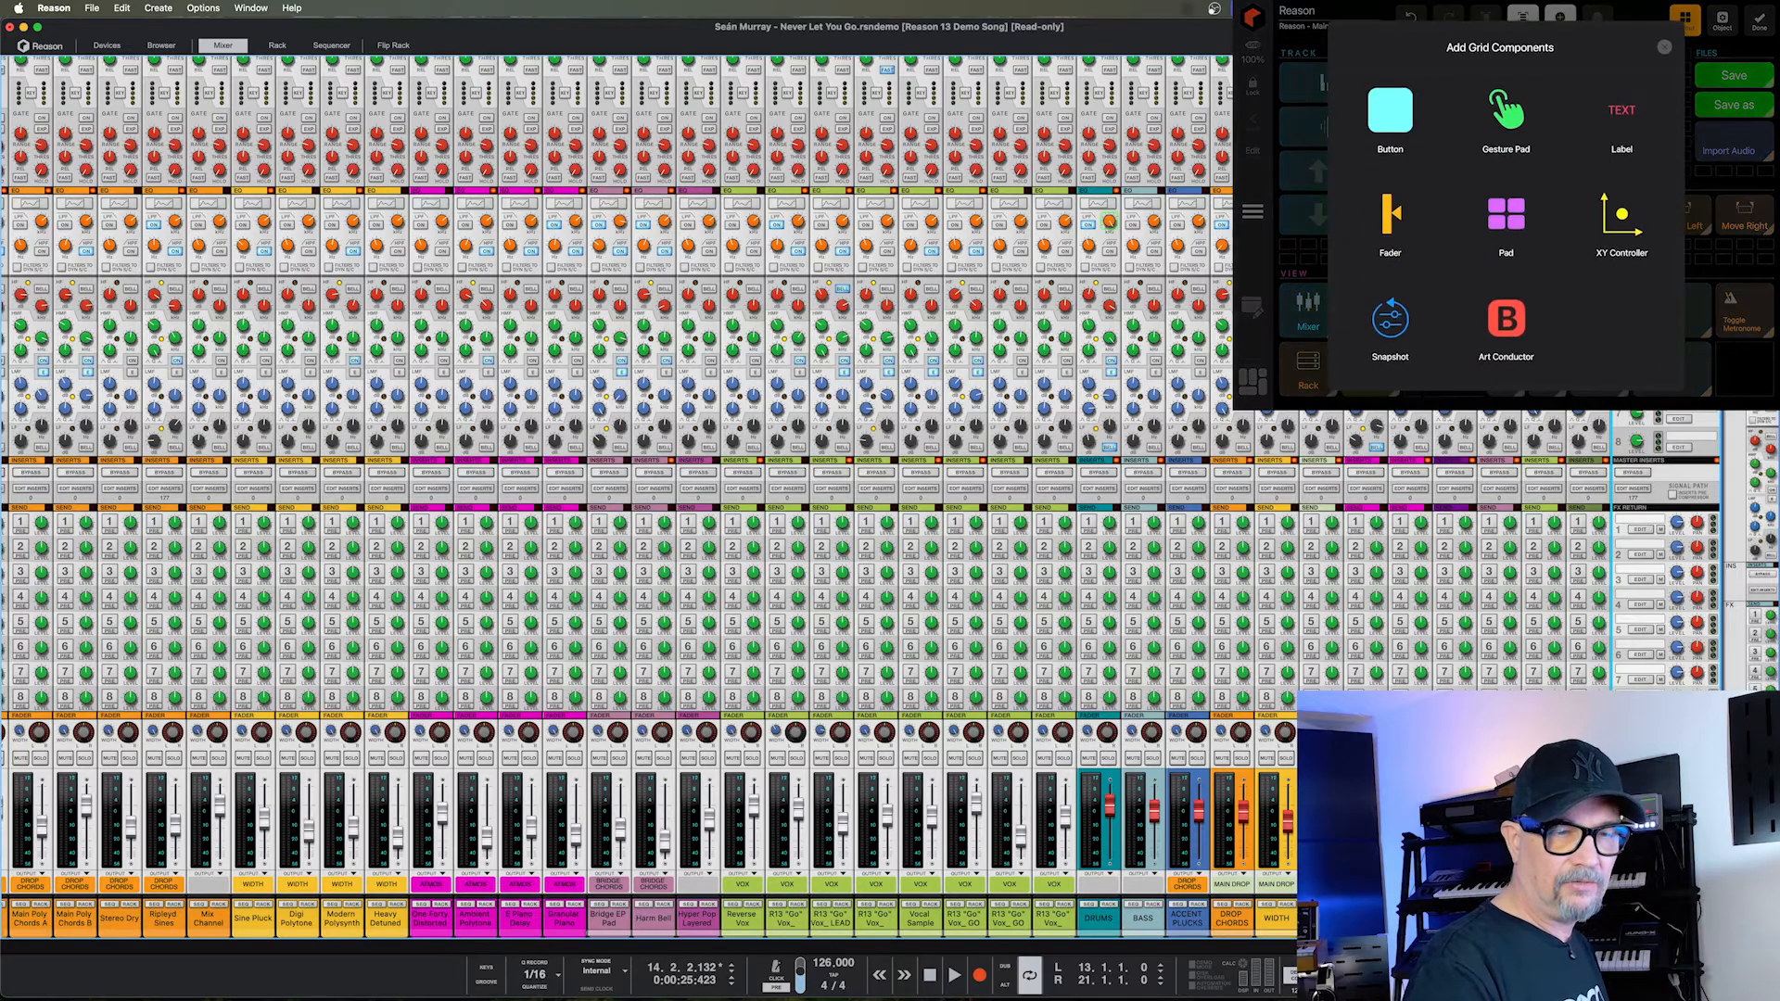
pyautogui.click(1391, 113)
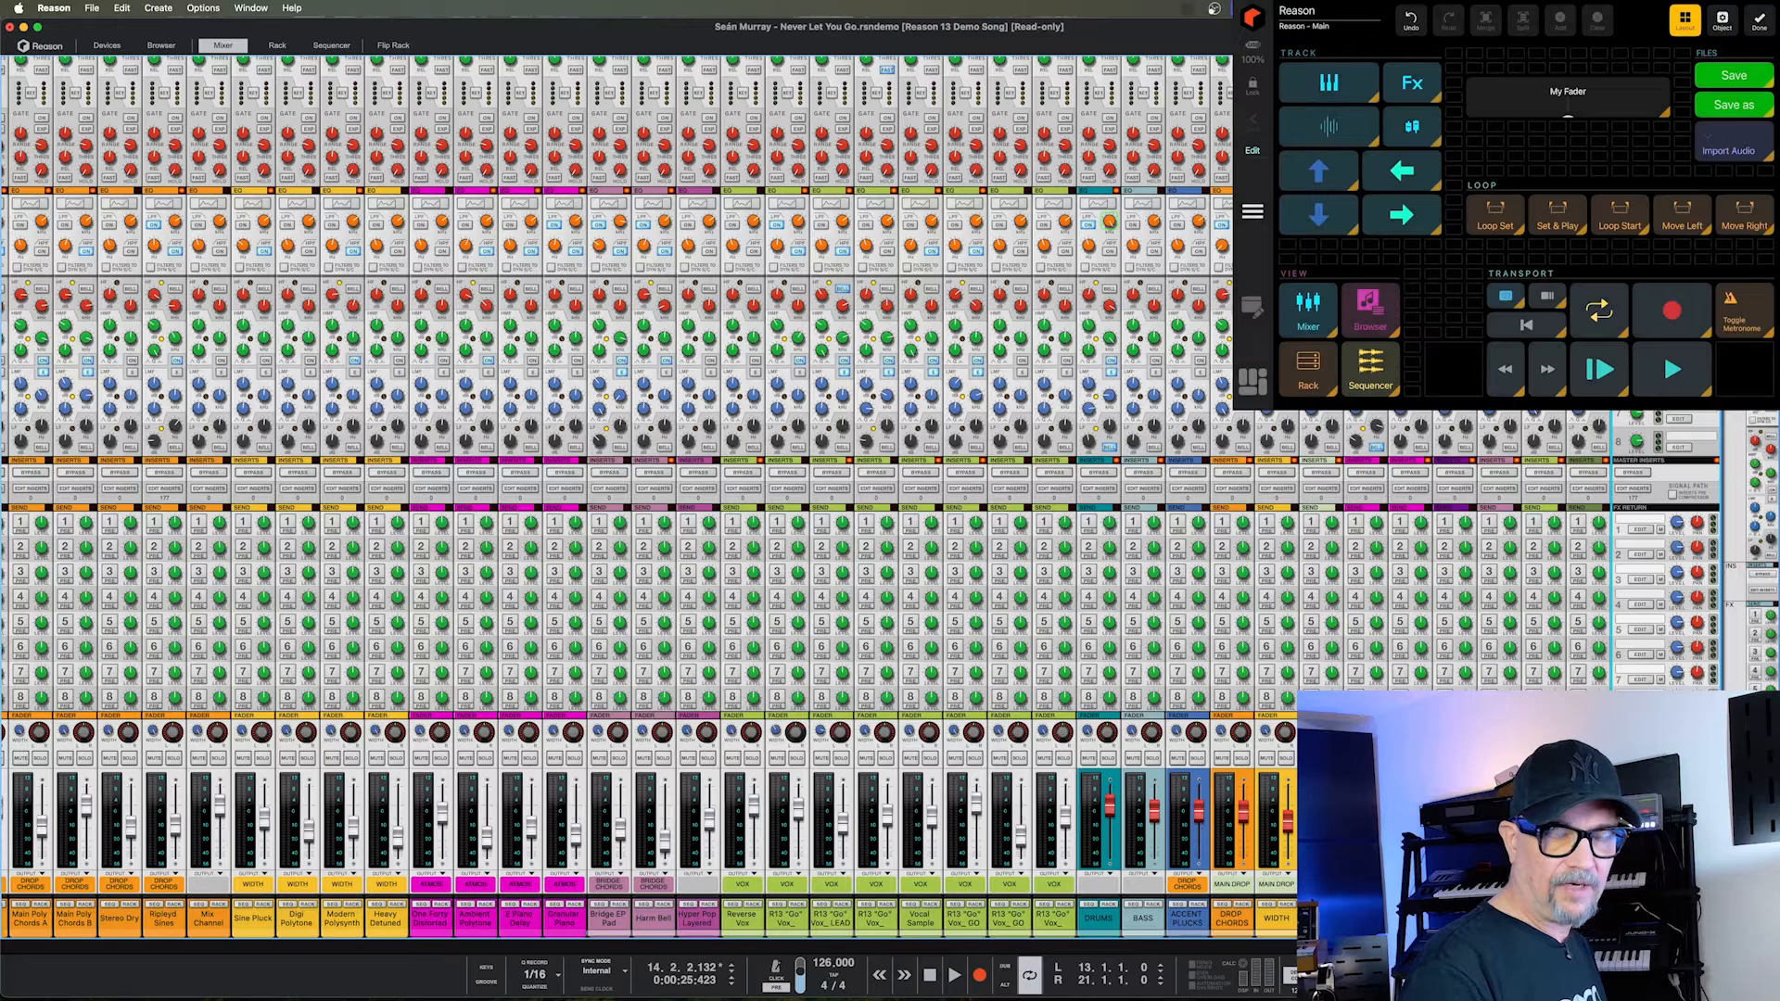
# Enable horizontal orientation in the options of the new My Fader object.
pyautogui.click(1568, 96)
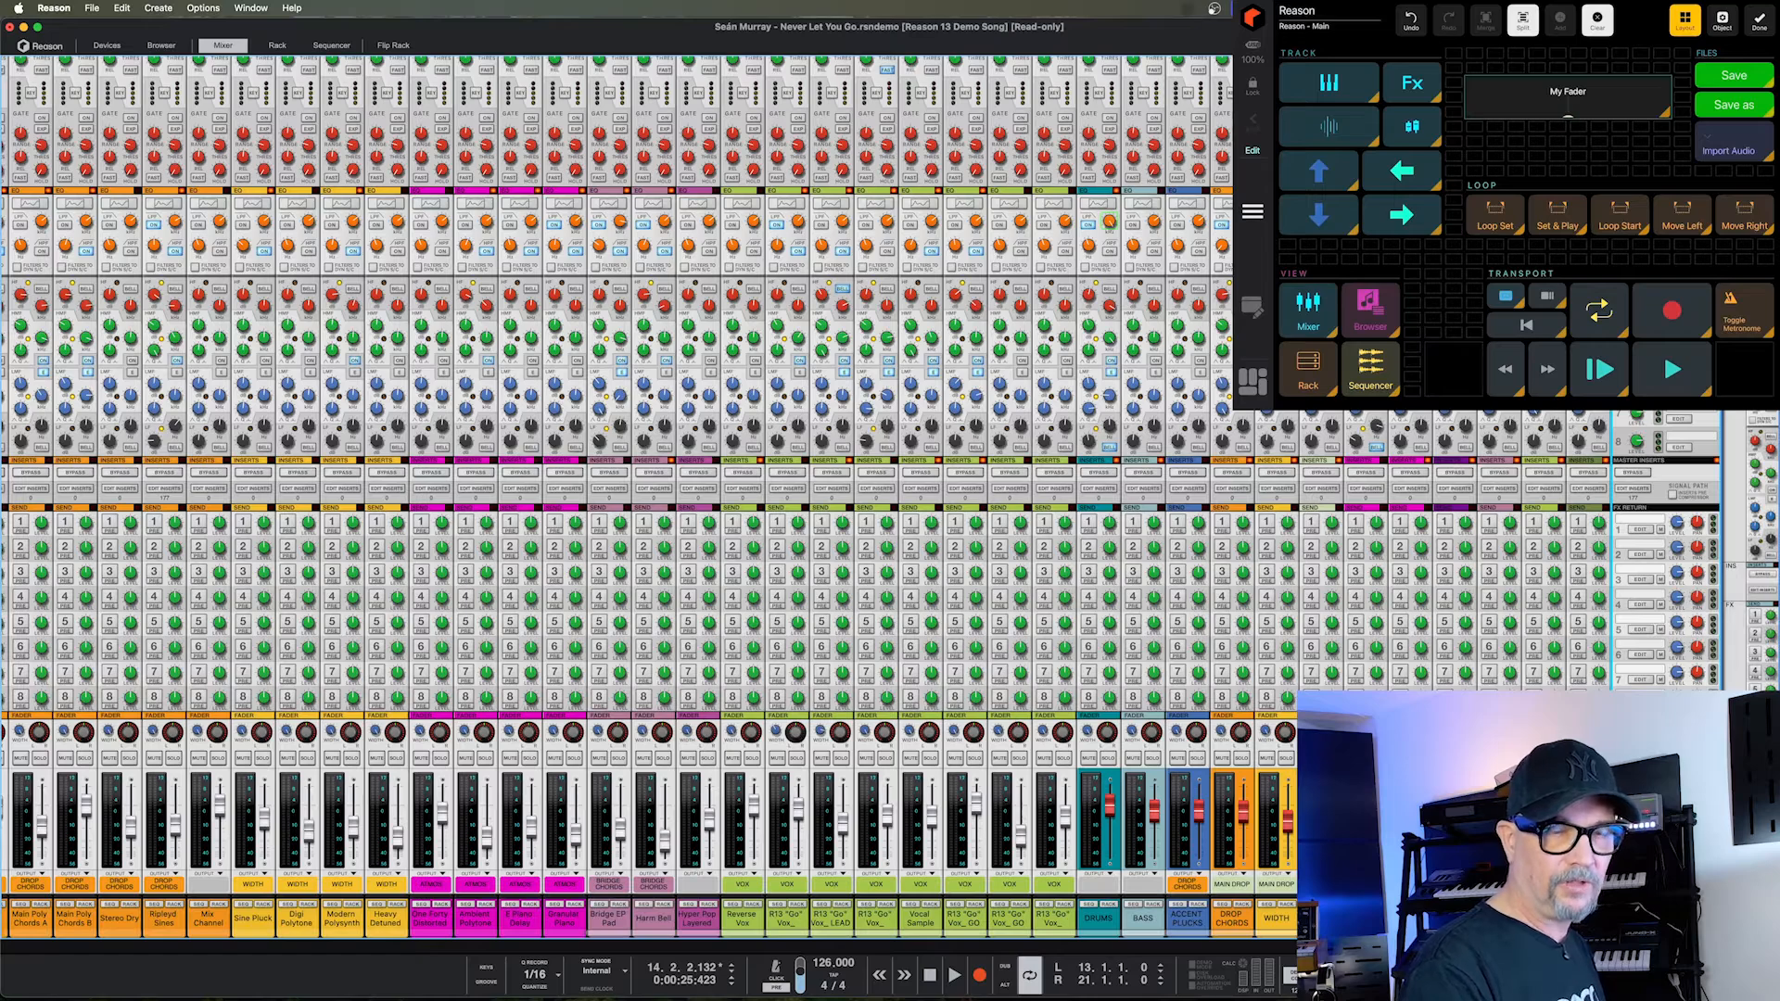
pyautogui.click(1722, 20)
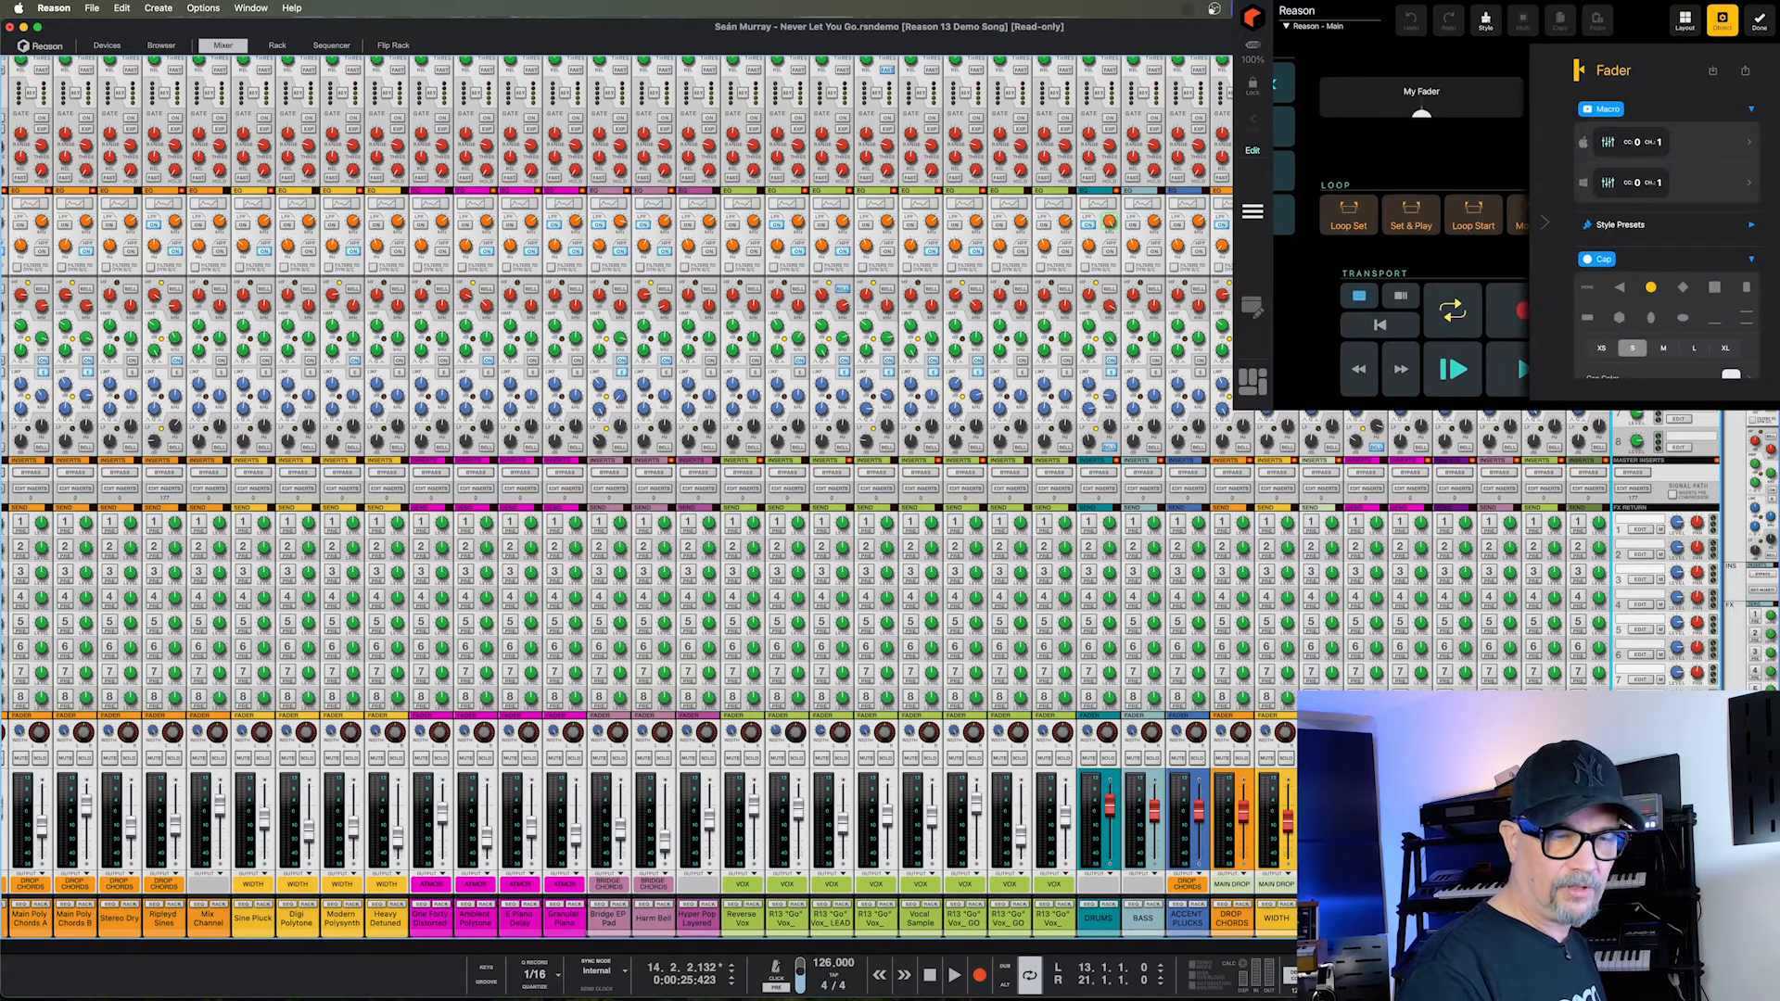
pyautogui.click(1421, 96)
pyautogui.scroll(-3, 1667, 279)
pyautogui.scroll(-5, 1667, 278)
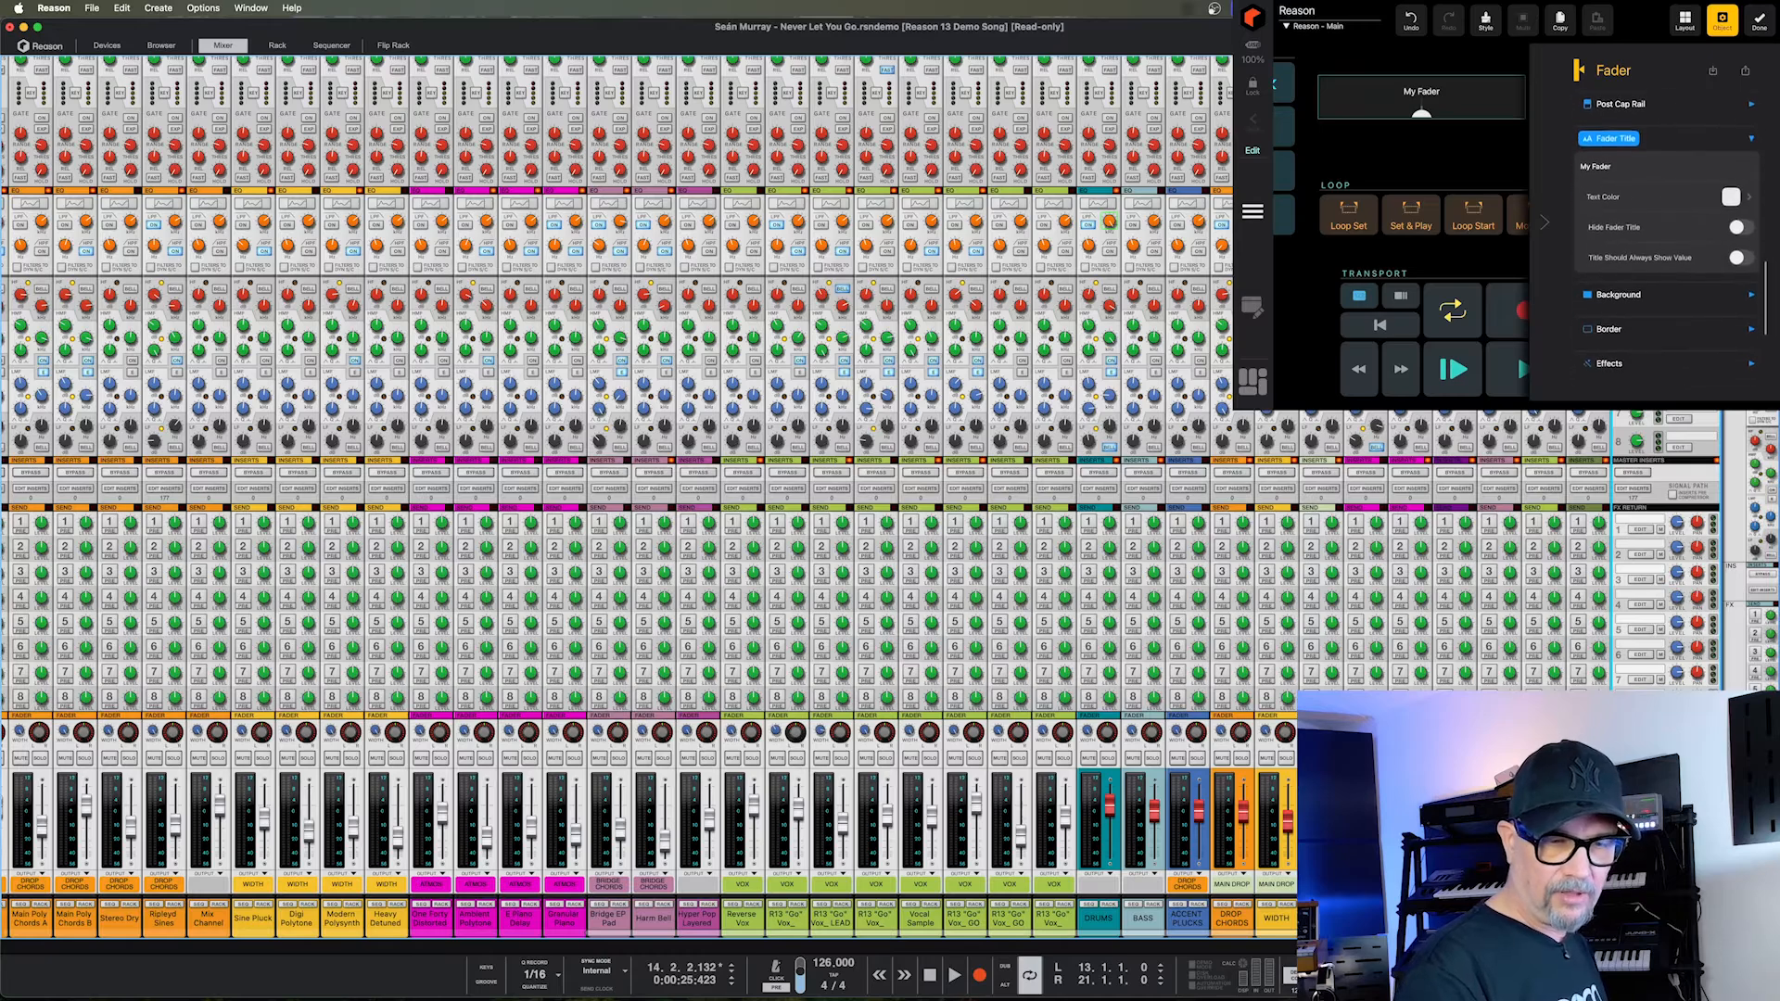
pyautogui.scroll(-2, 1666, 278)
pyautogui.scroll(-2, 1666, 278)
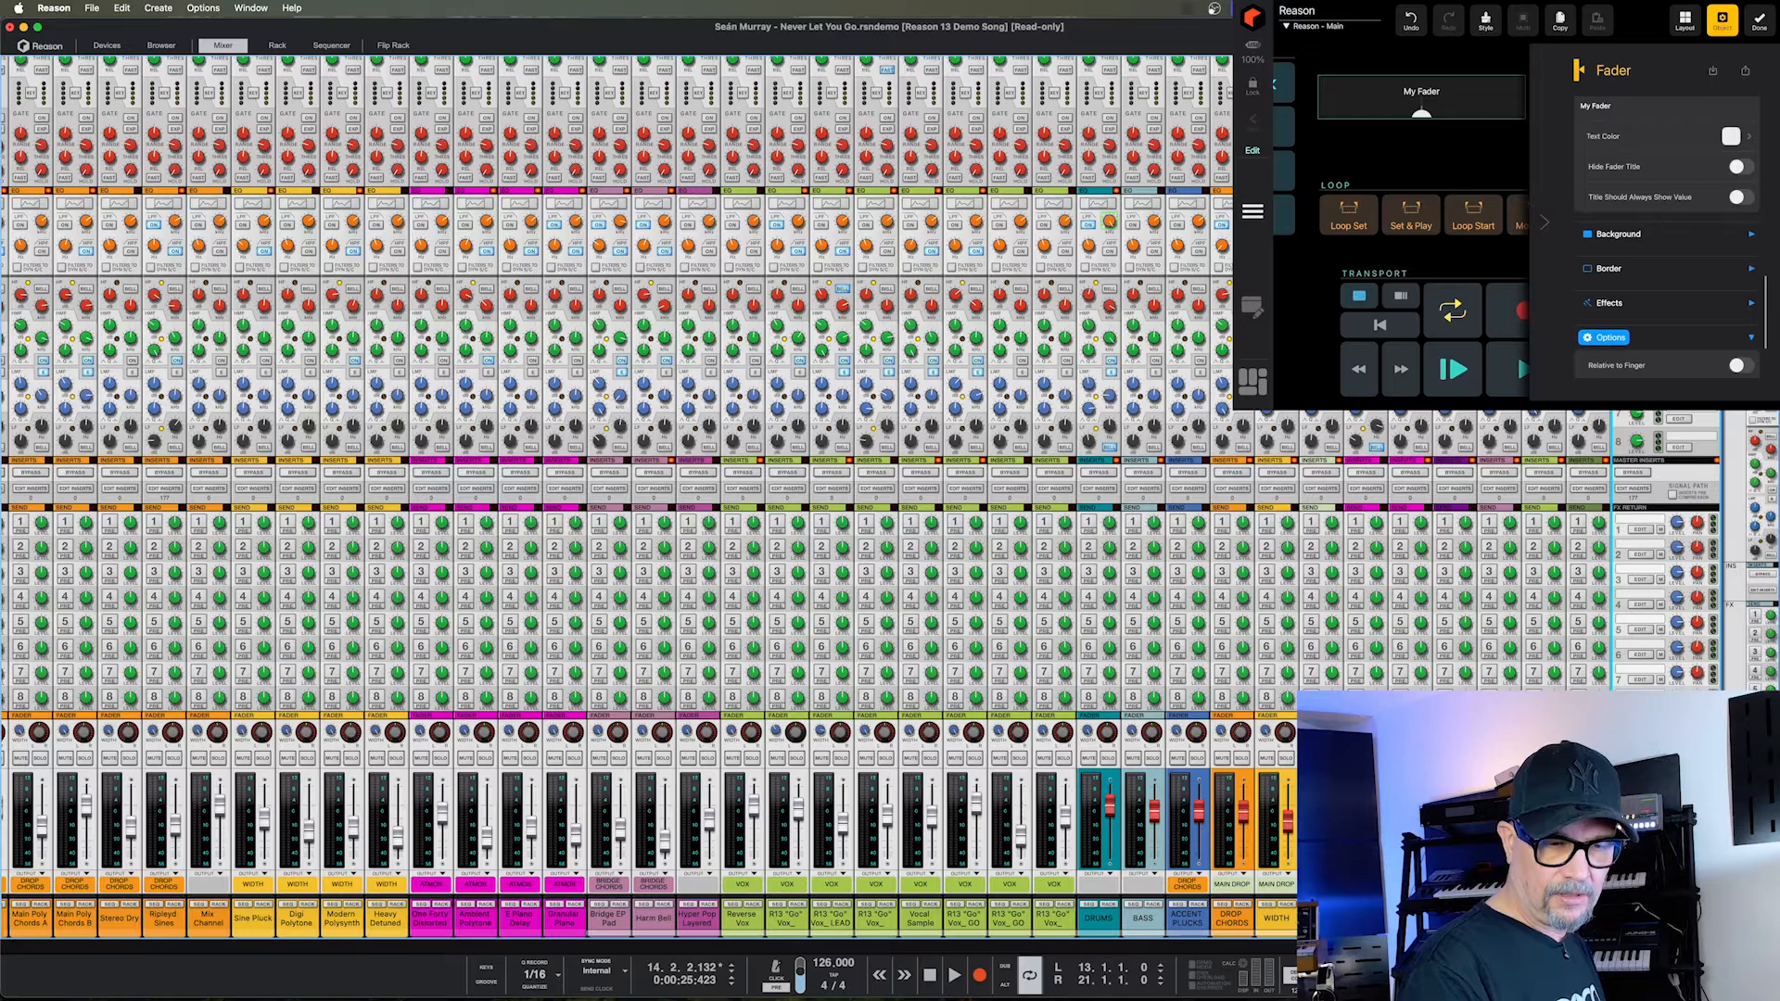
pyautogui.scroll(-3, 1666, 241)
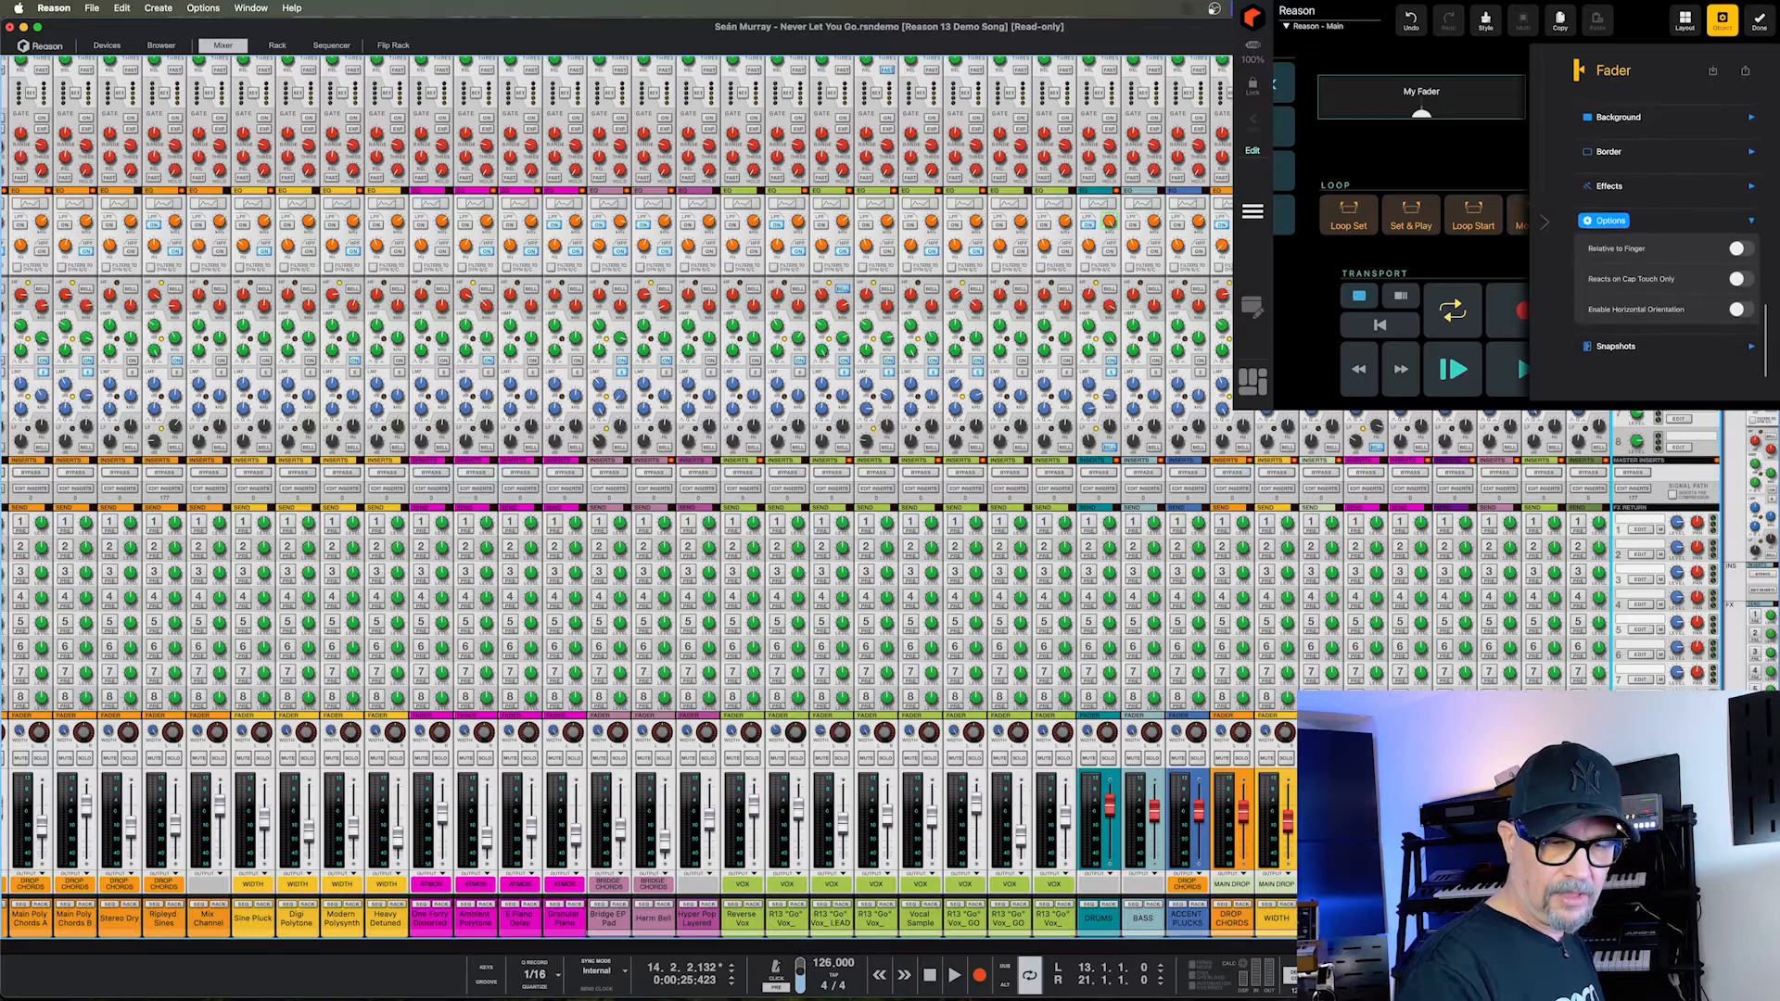
pyautogui.click(1740, 309)
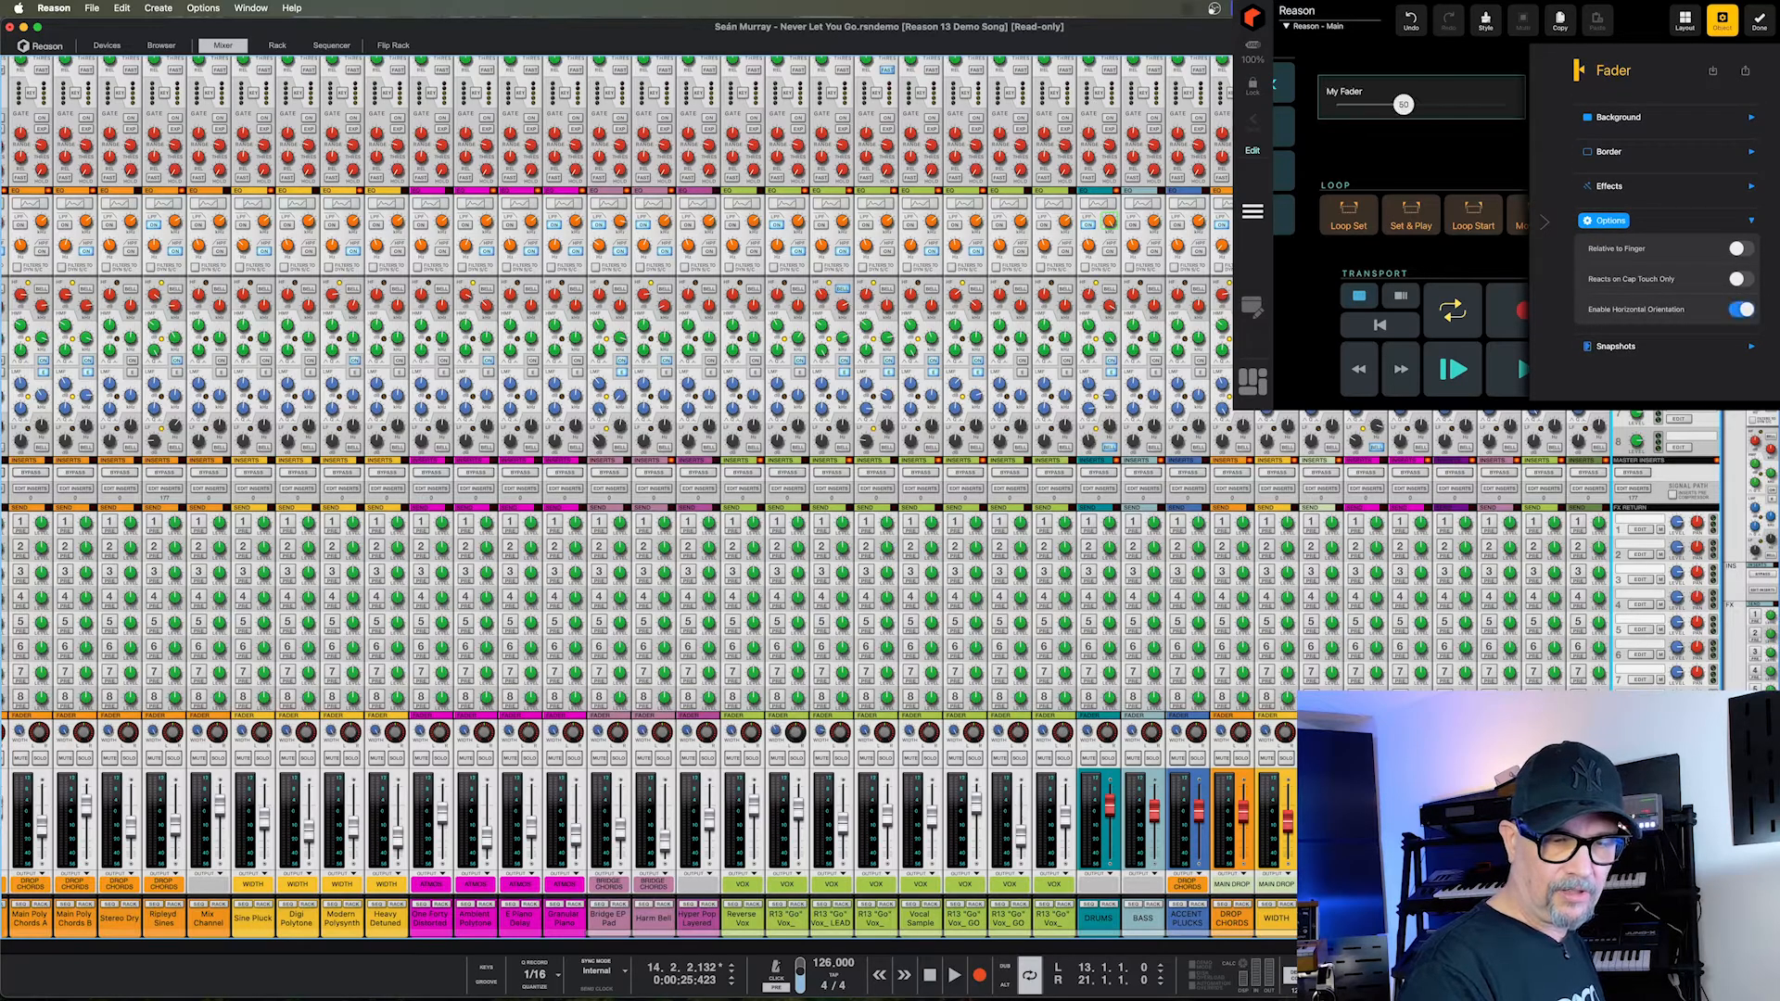
# Hide the new fader's title and hide the text on its cap.
pyautogui.scroll(5, 1666, 241)
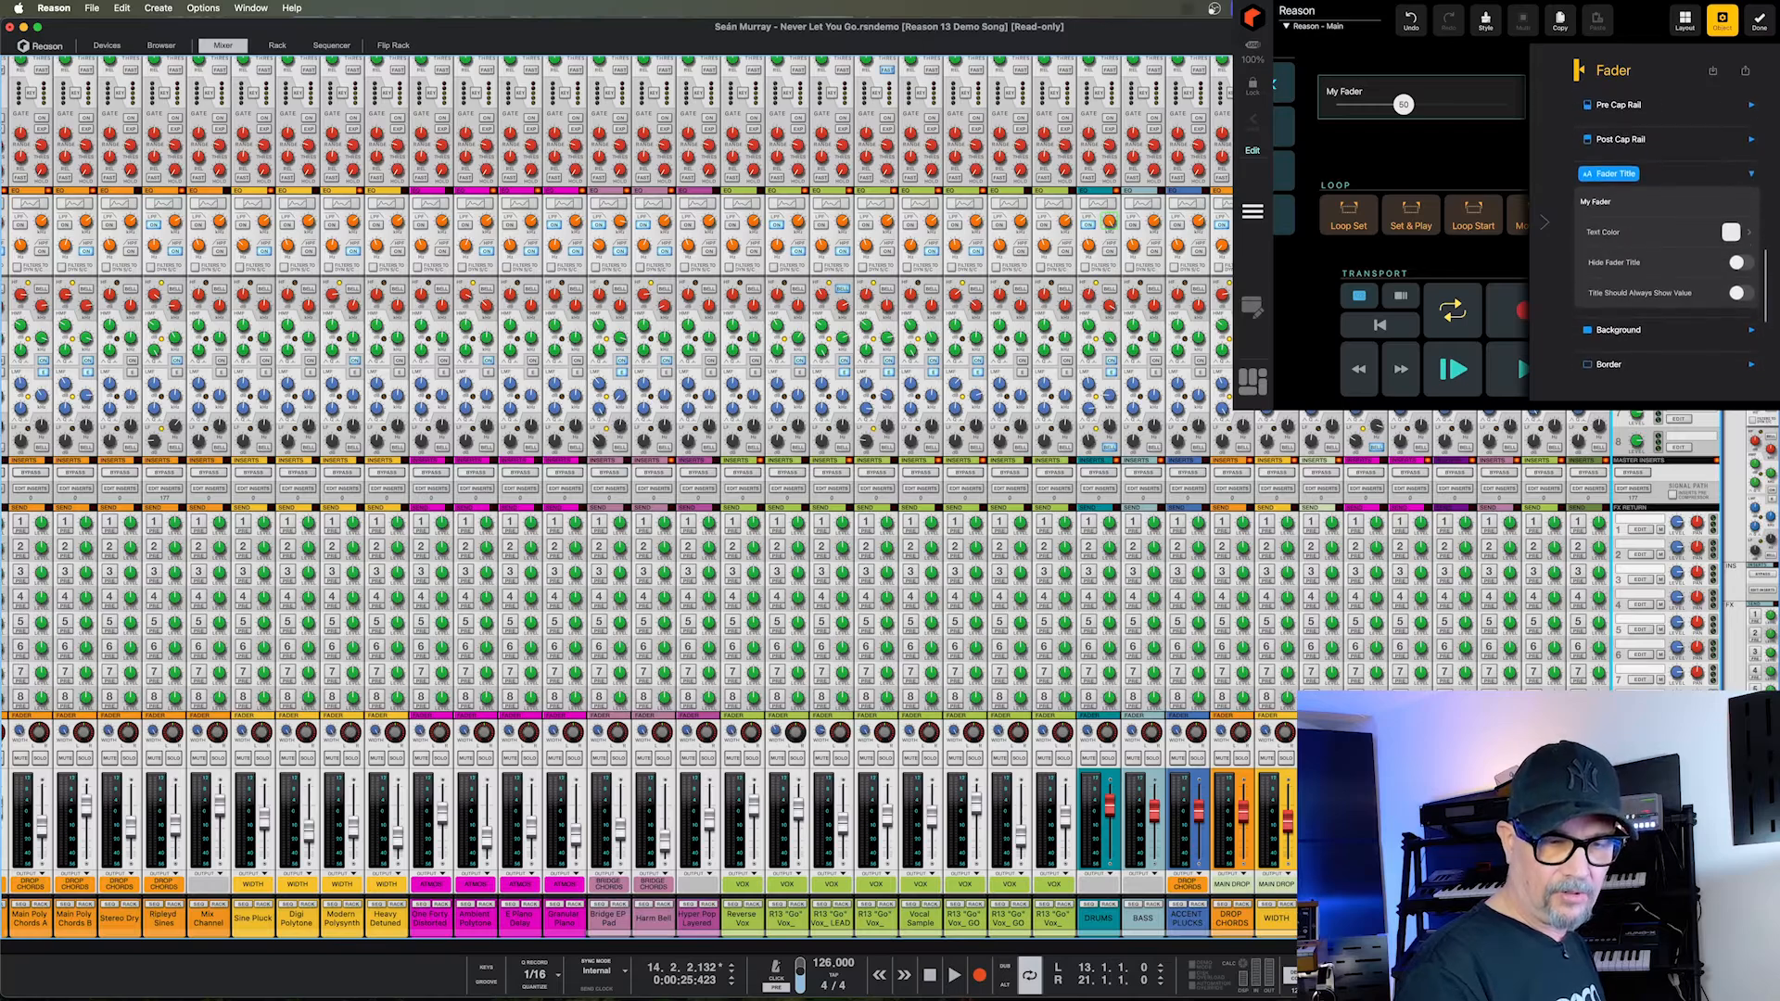
pyautogui.click(1737, 262)
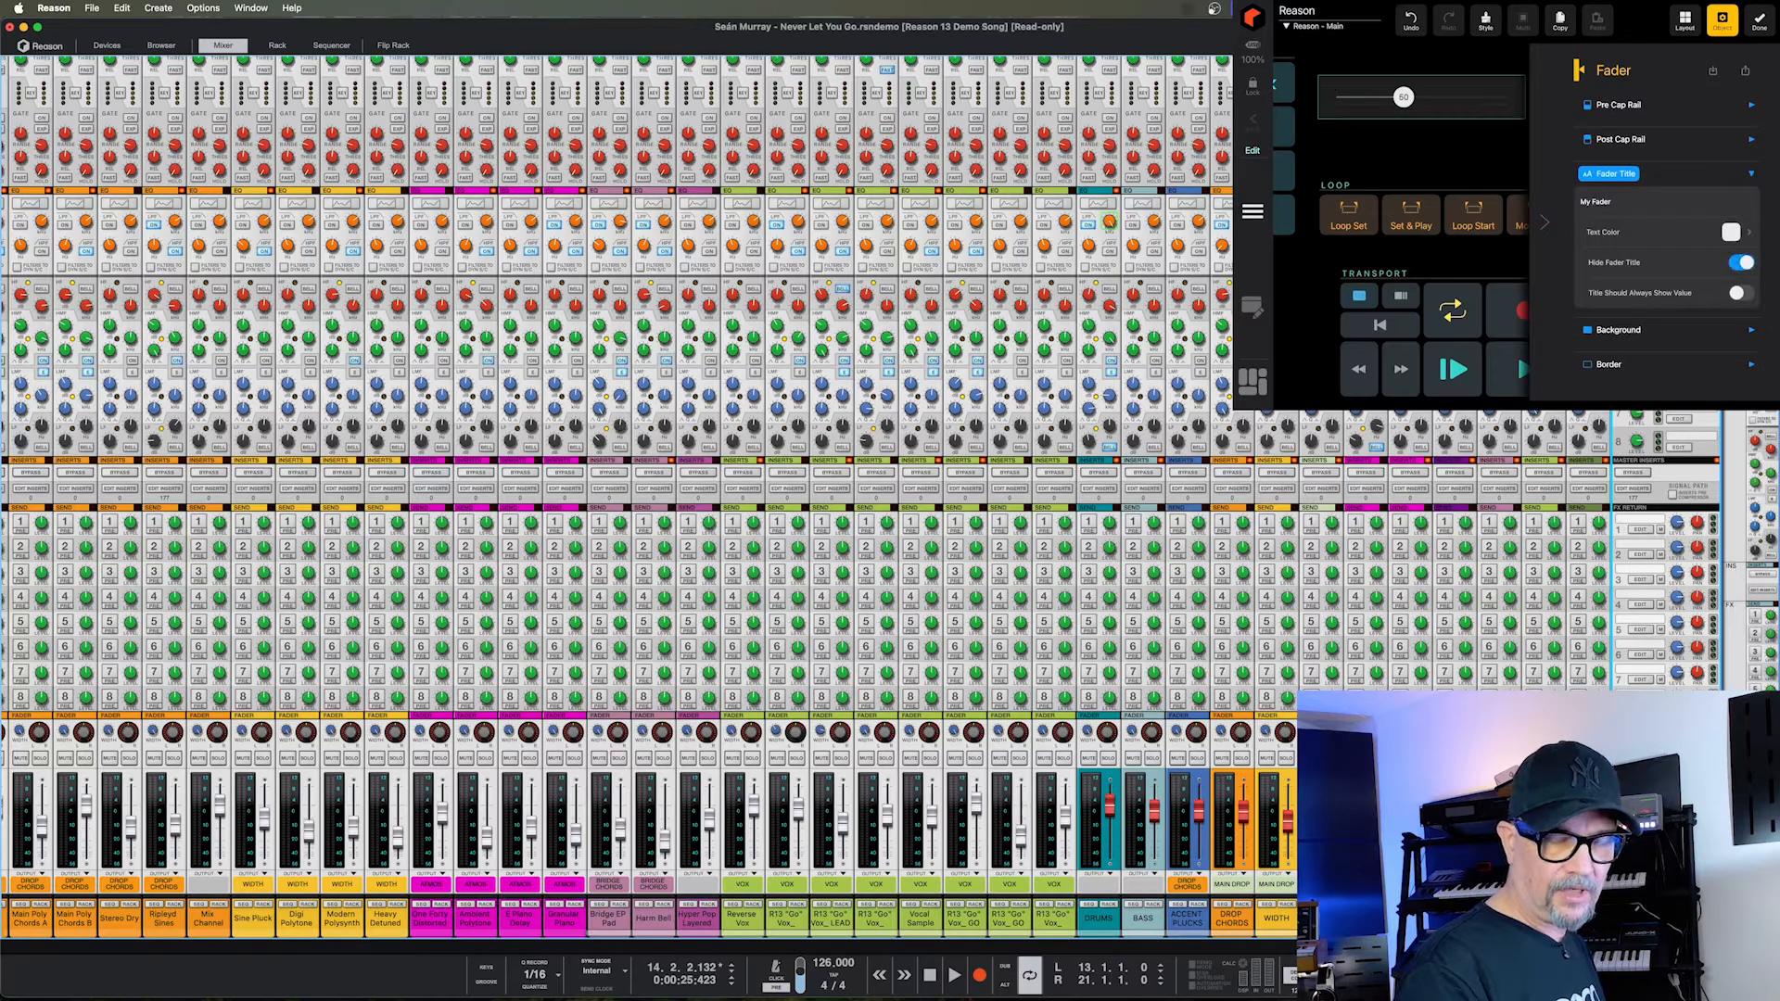
pyautogui.scroll(5, 1667, 241)
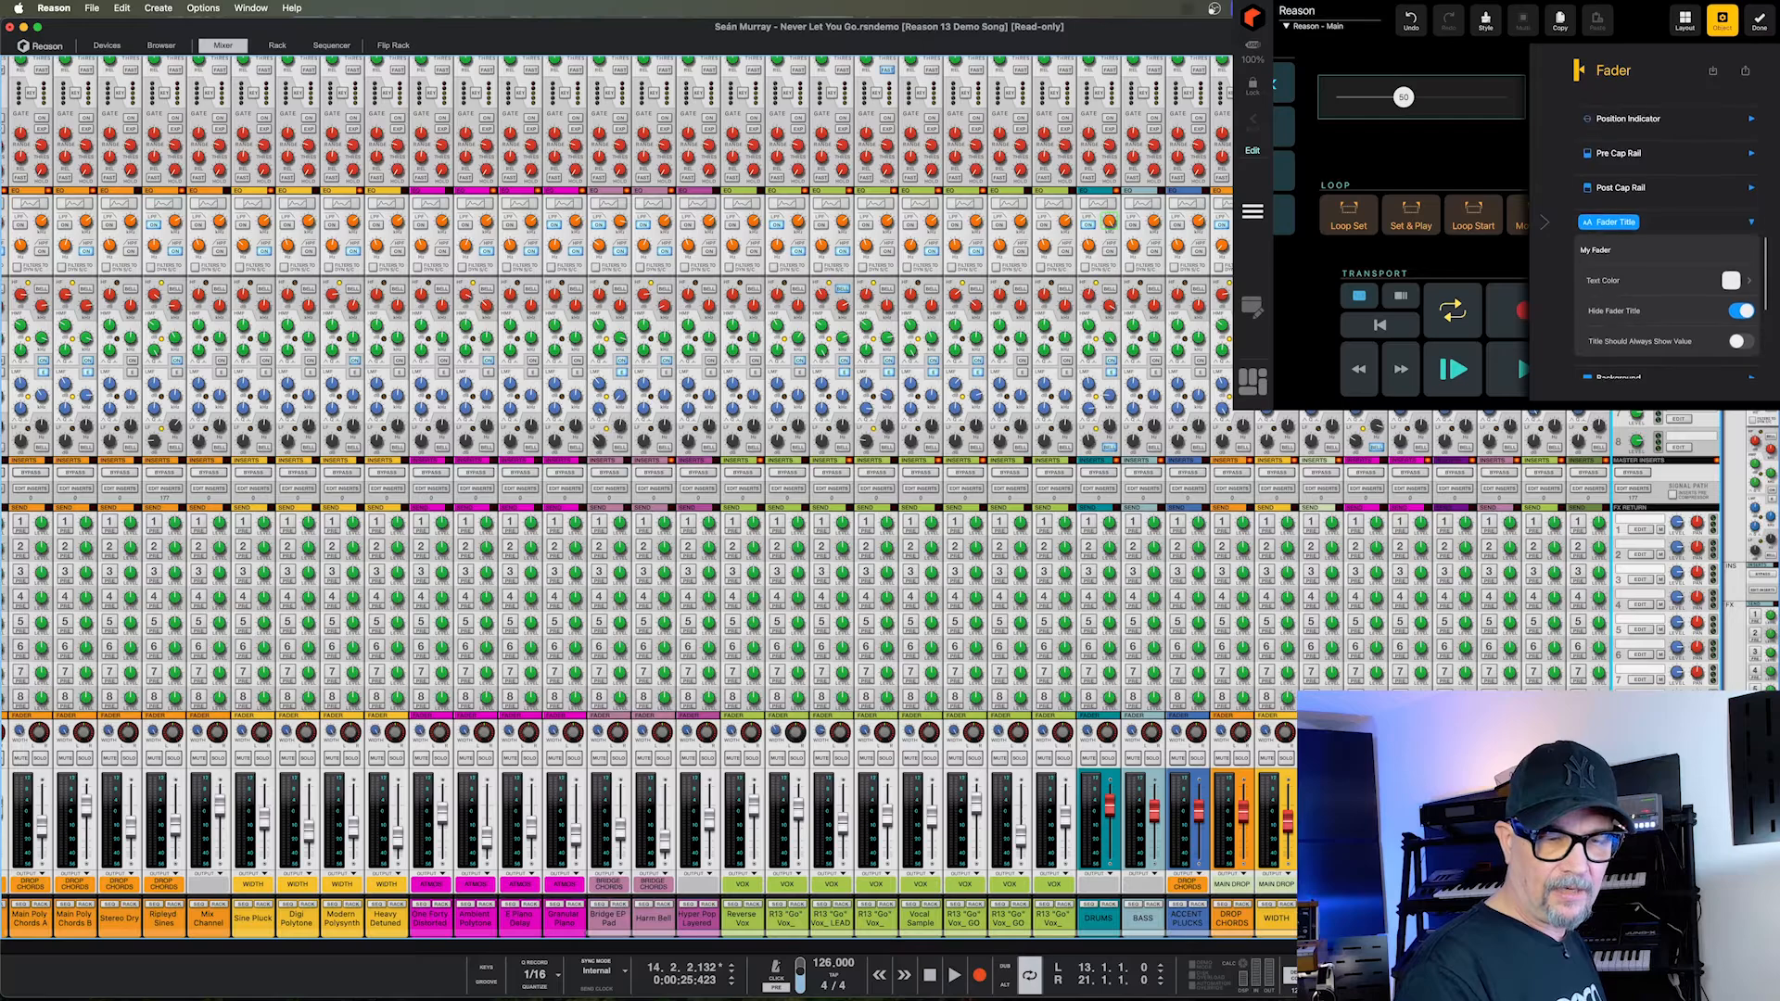
pyautogui.scroll(1, 1666, 241)
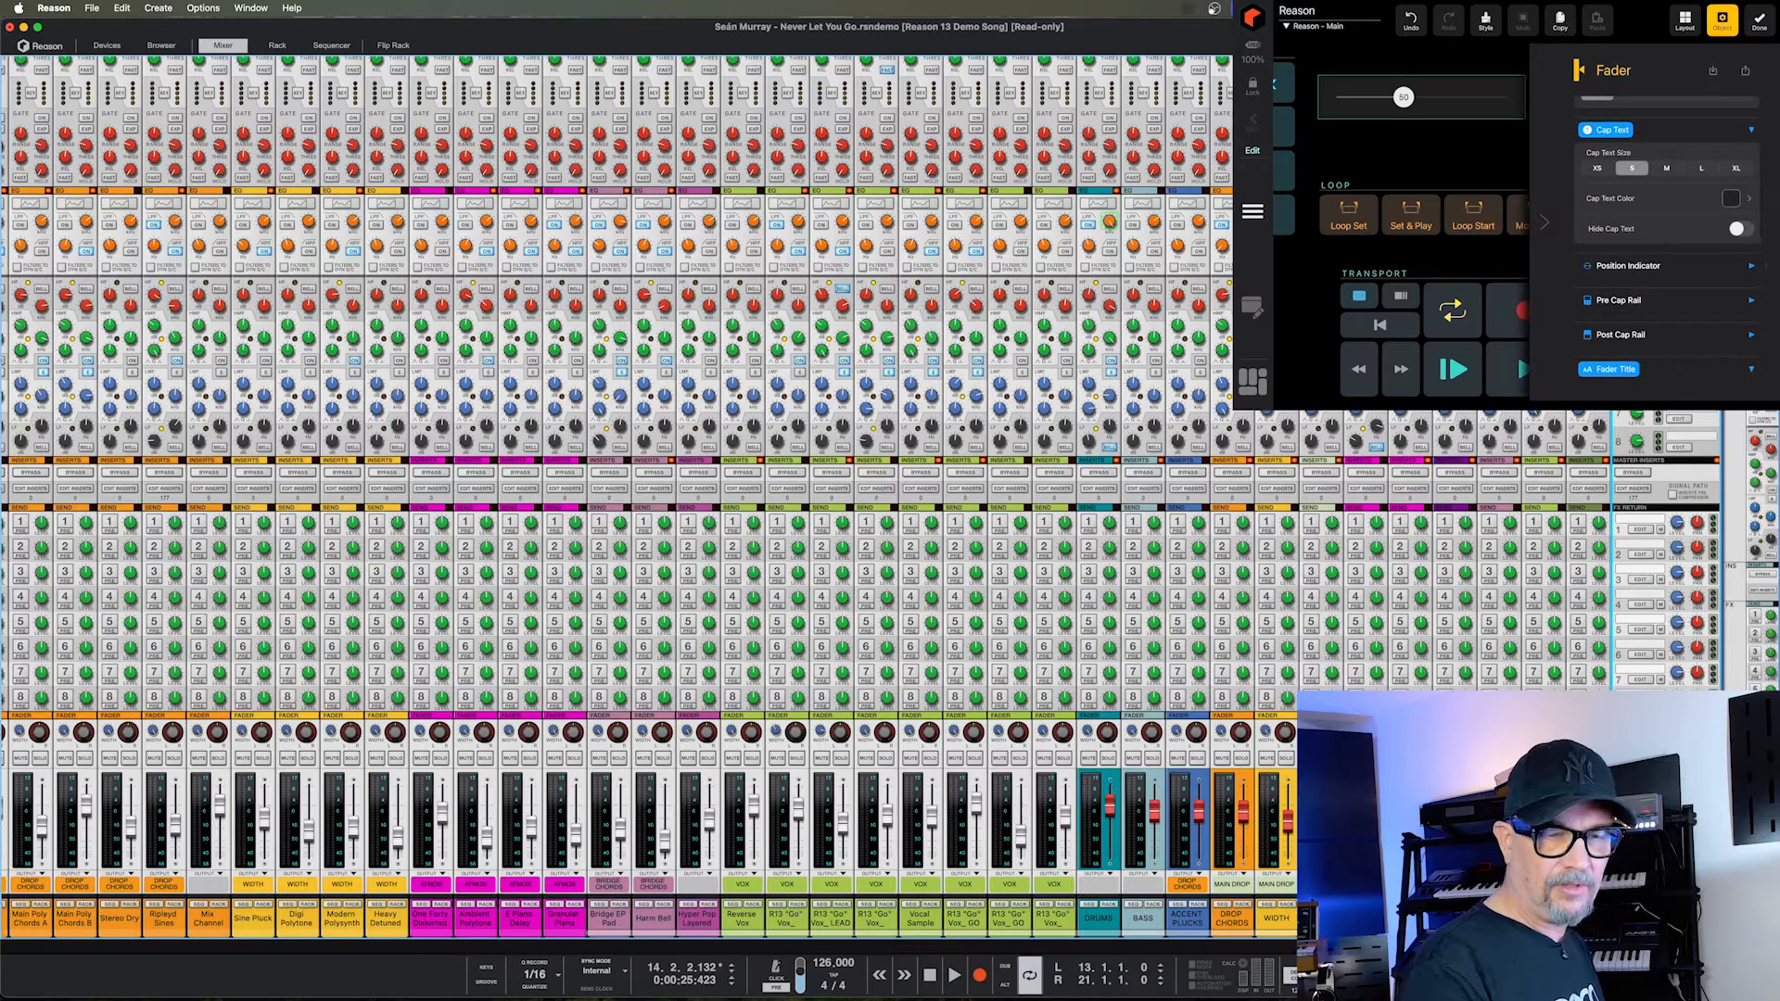
pyautogui.scroll(2, 1666, 241)
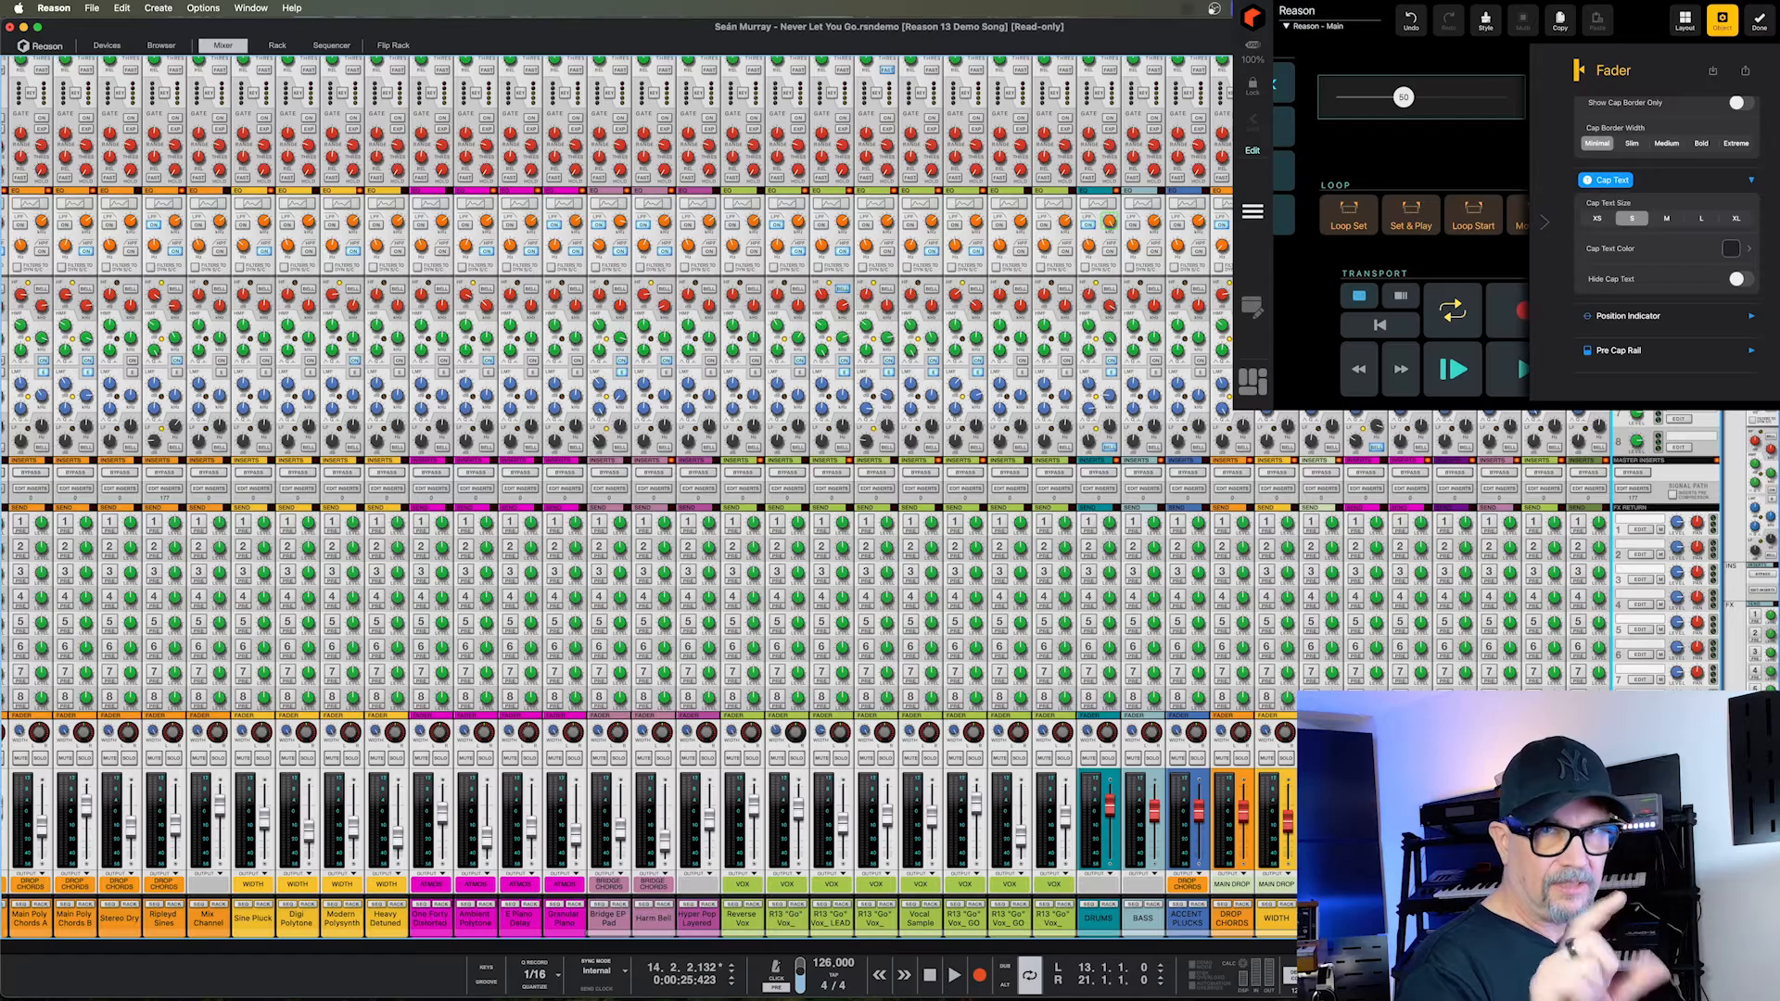
pyautogui.scroll(-1, 1669, 231)
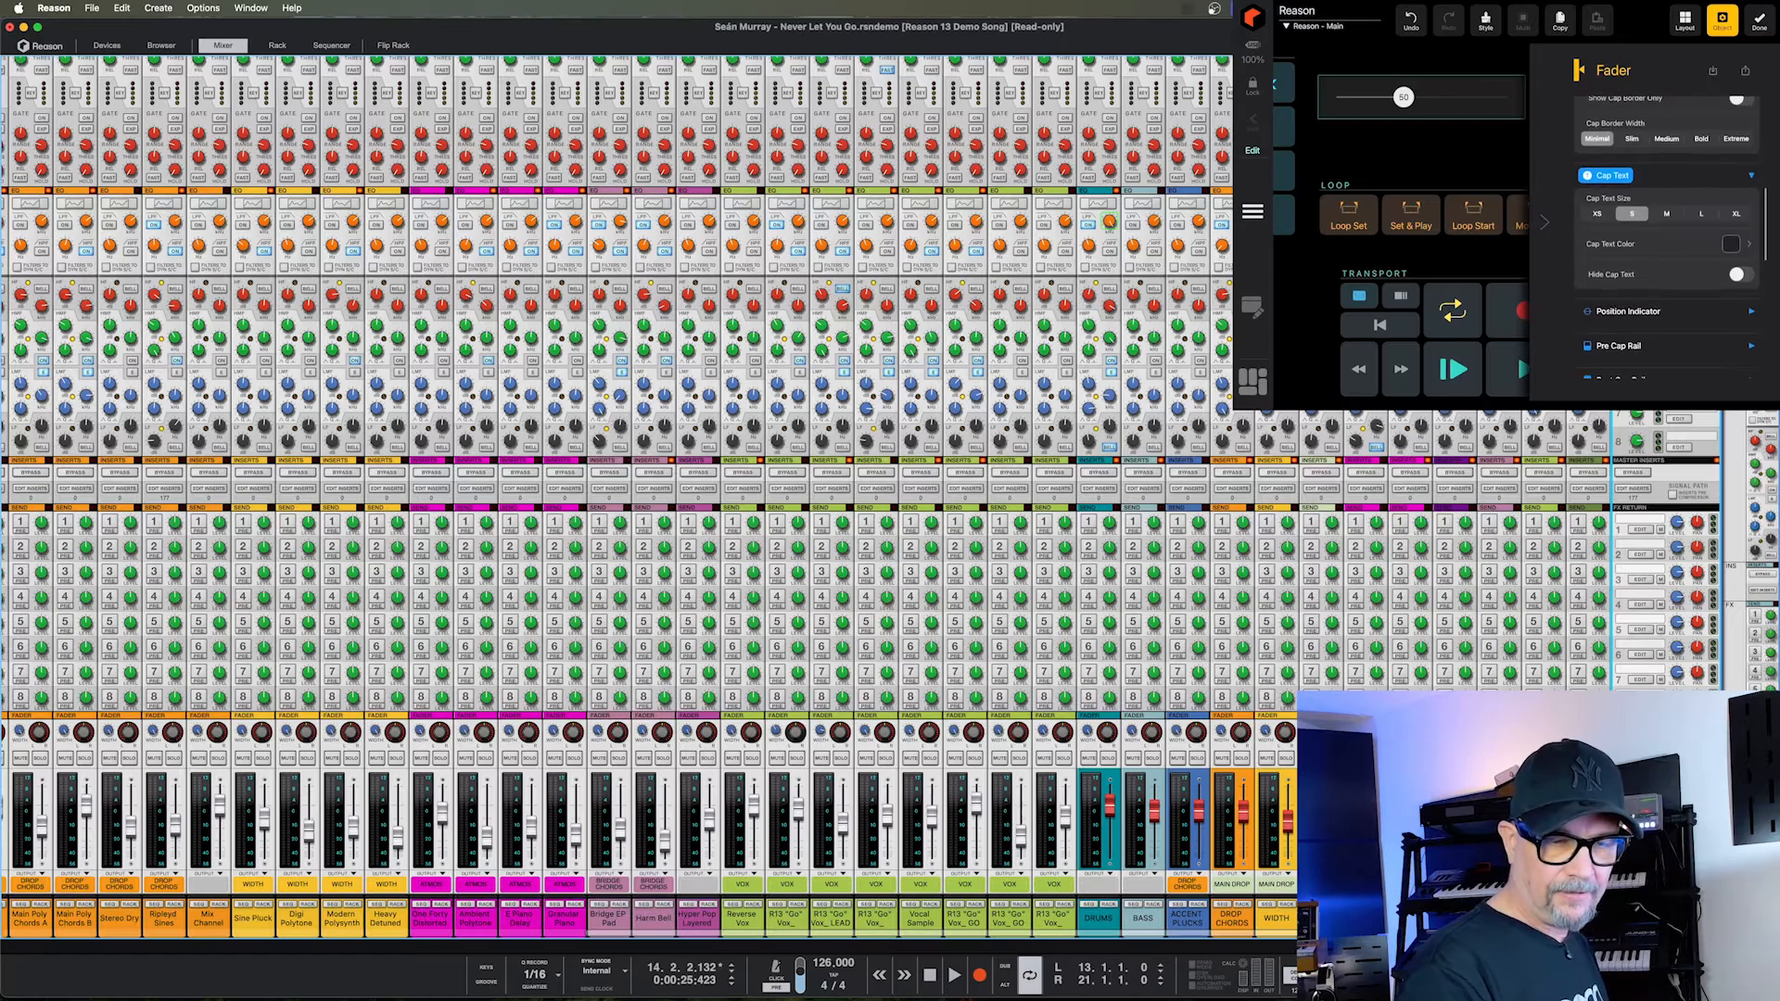
pyautogui.click(1740, 275)
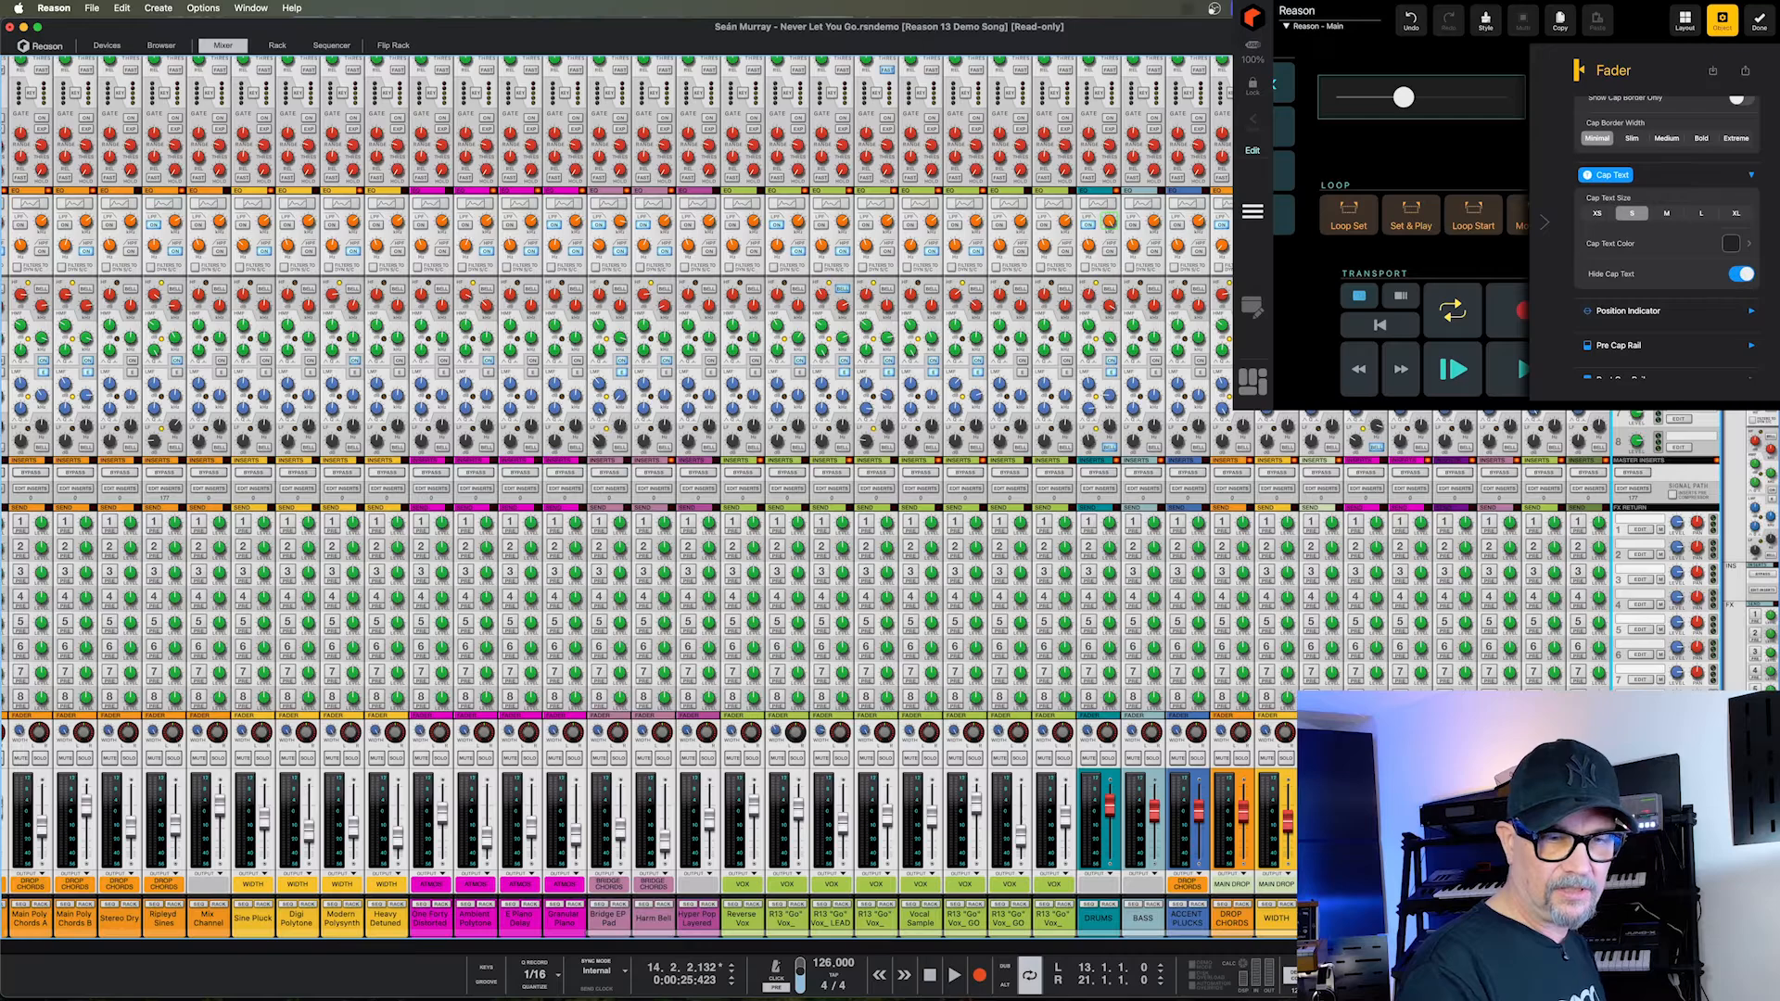
# Give the fader a diamond-shaped cap and set the cap colour to the red-orange from the Vibrant palette.
pyautogui.scroll(5, 1668, 241)
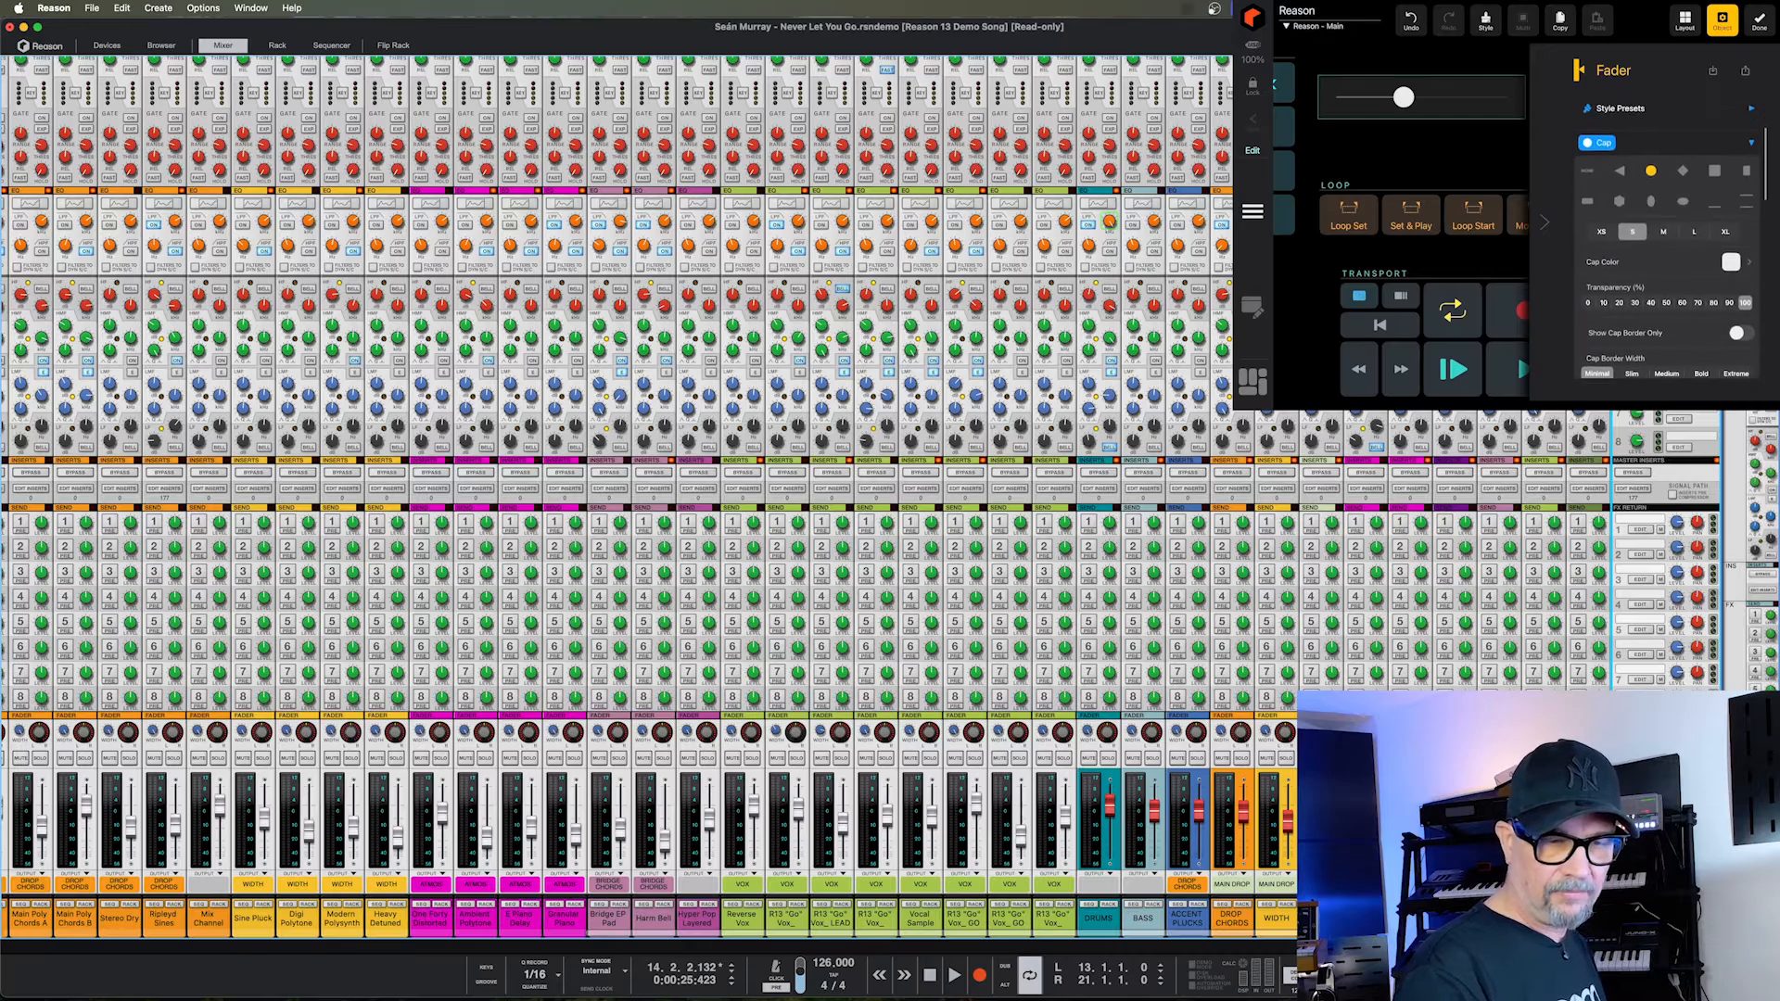
pyautogui.scroll(1, 1669, 241)
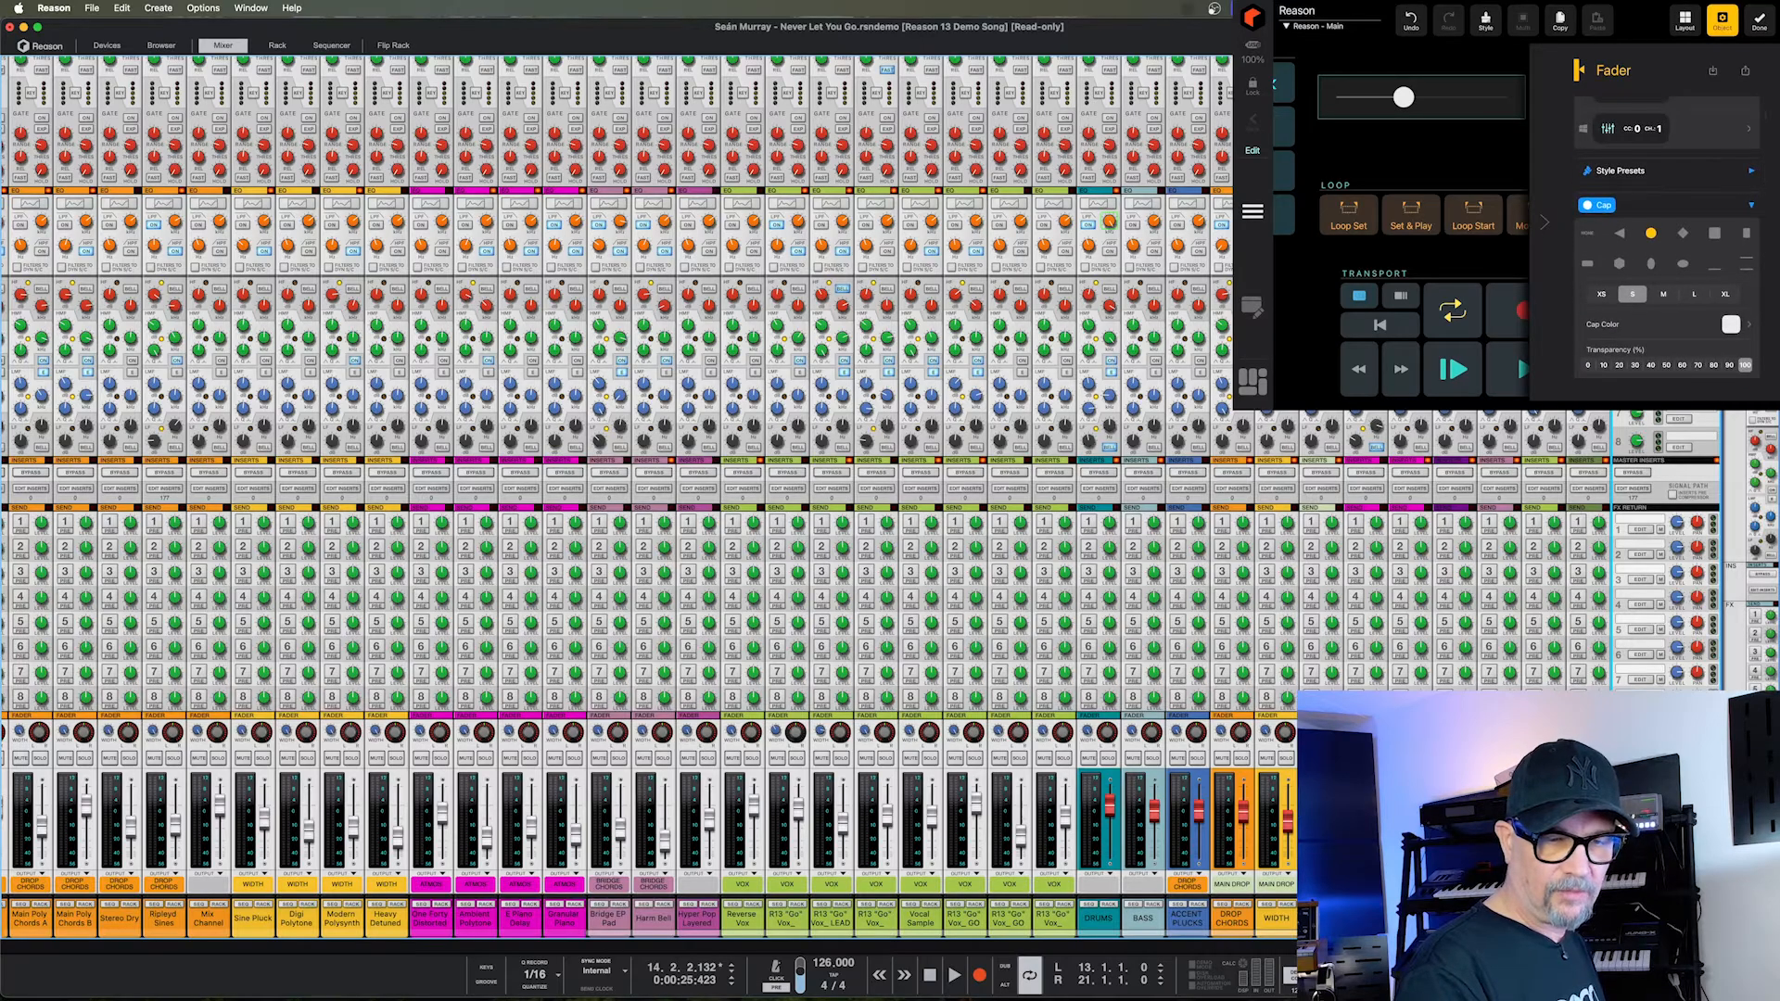
pyautogui.click(1620, 234)
pyautogui.click(1650, 233)
pyautogui.click(1682, 233)
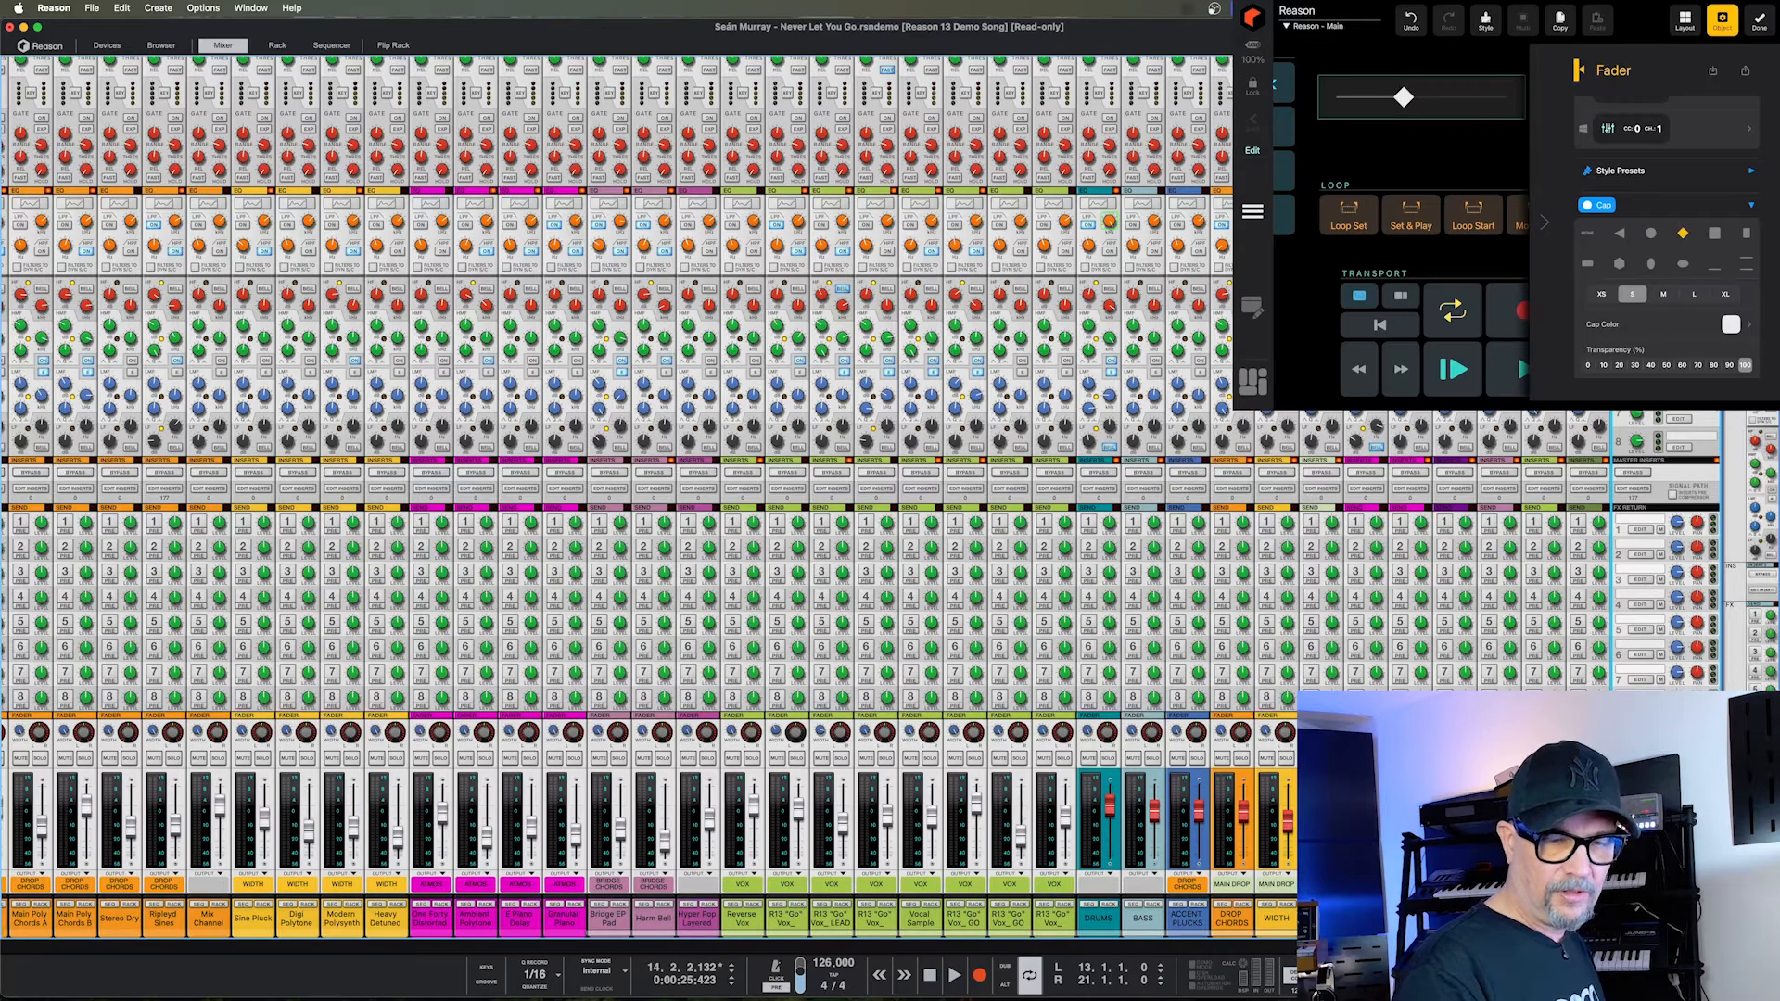
pyautogui.click(1730, 325)
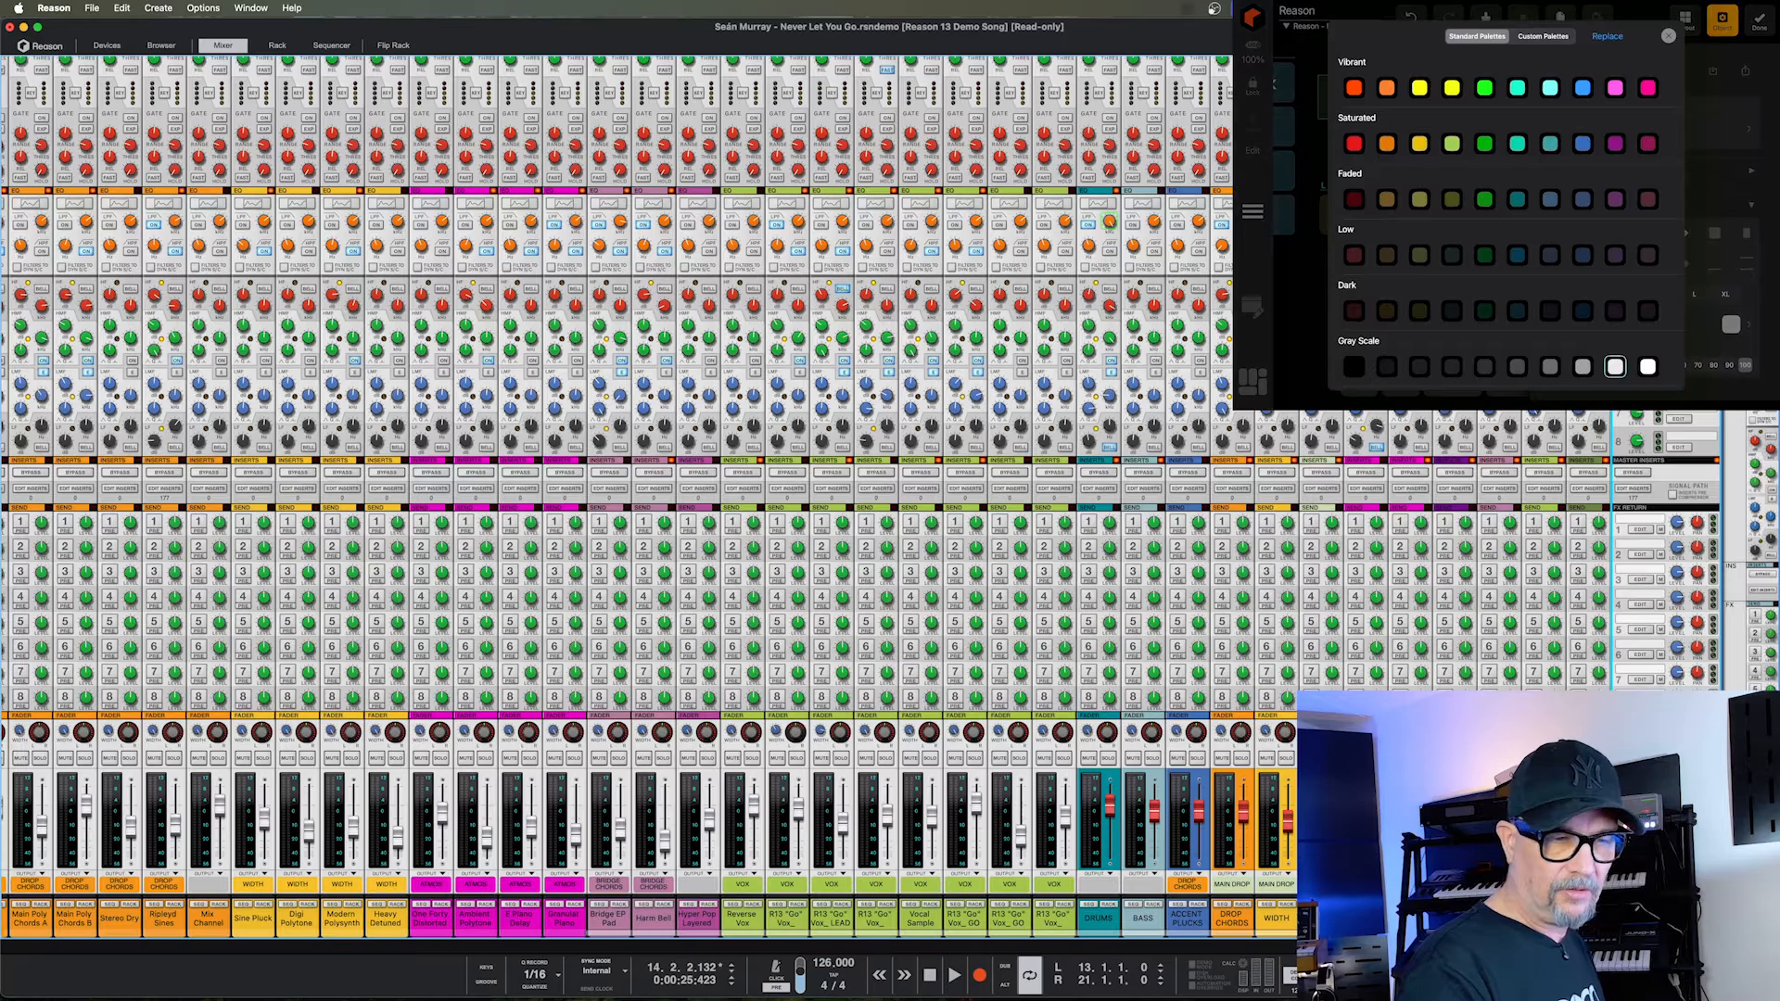
pyautogui.scroll(2, 1502, 223)
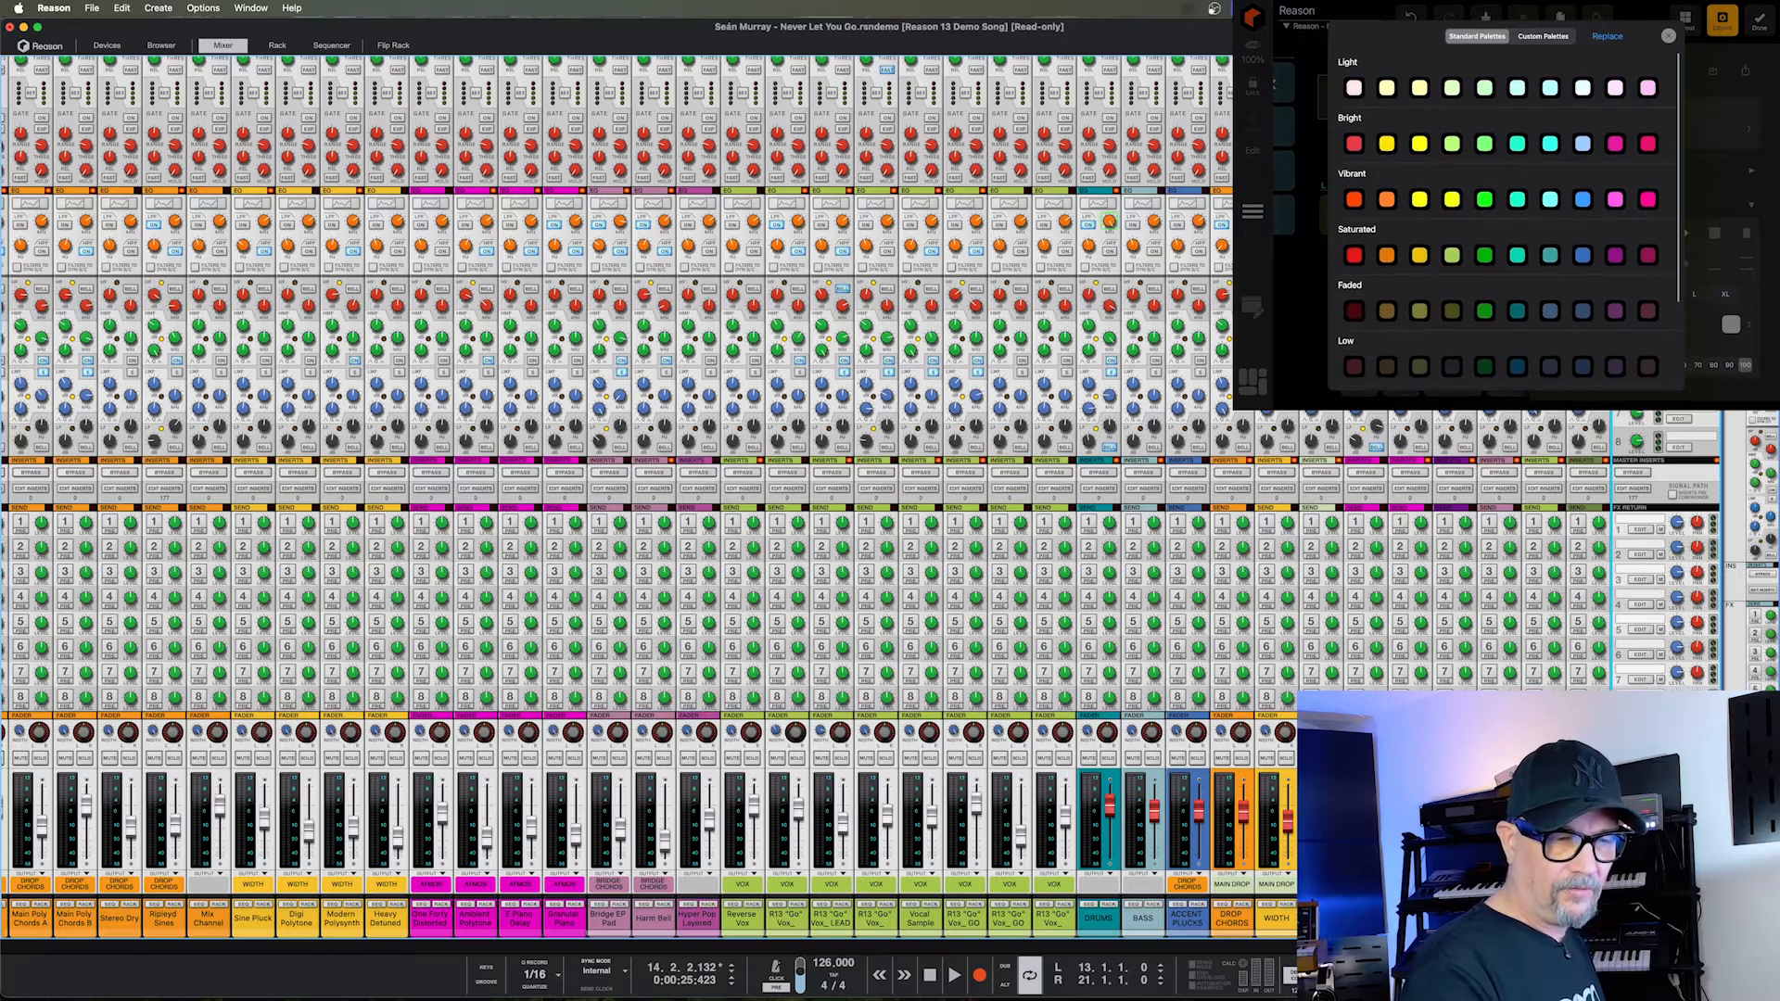
pyautogui.click(1354, 199)
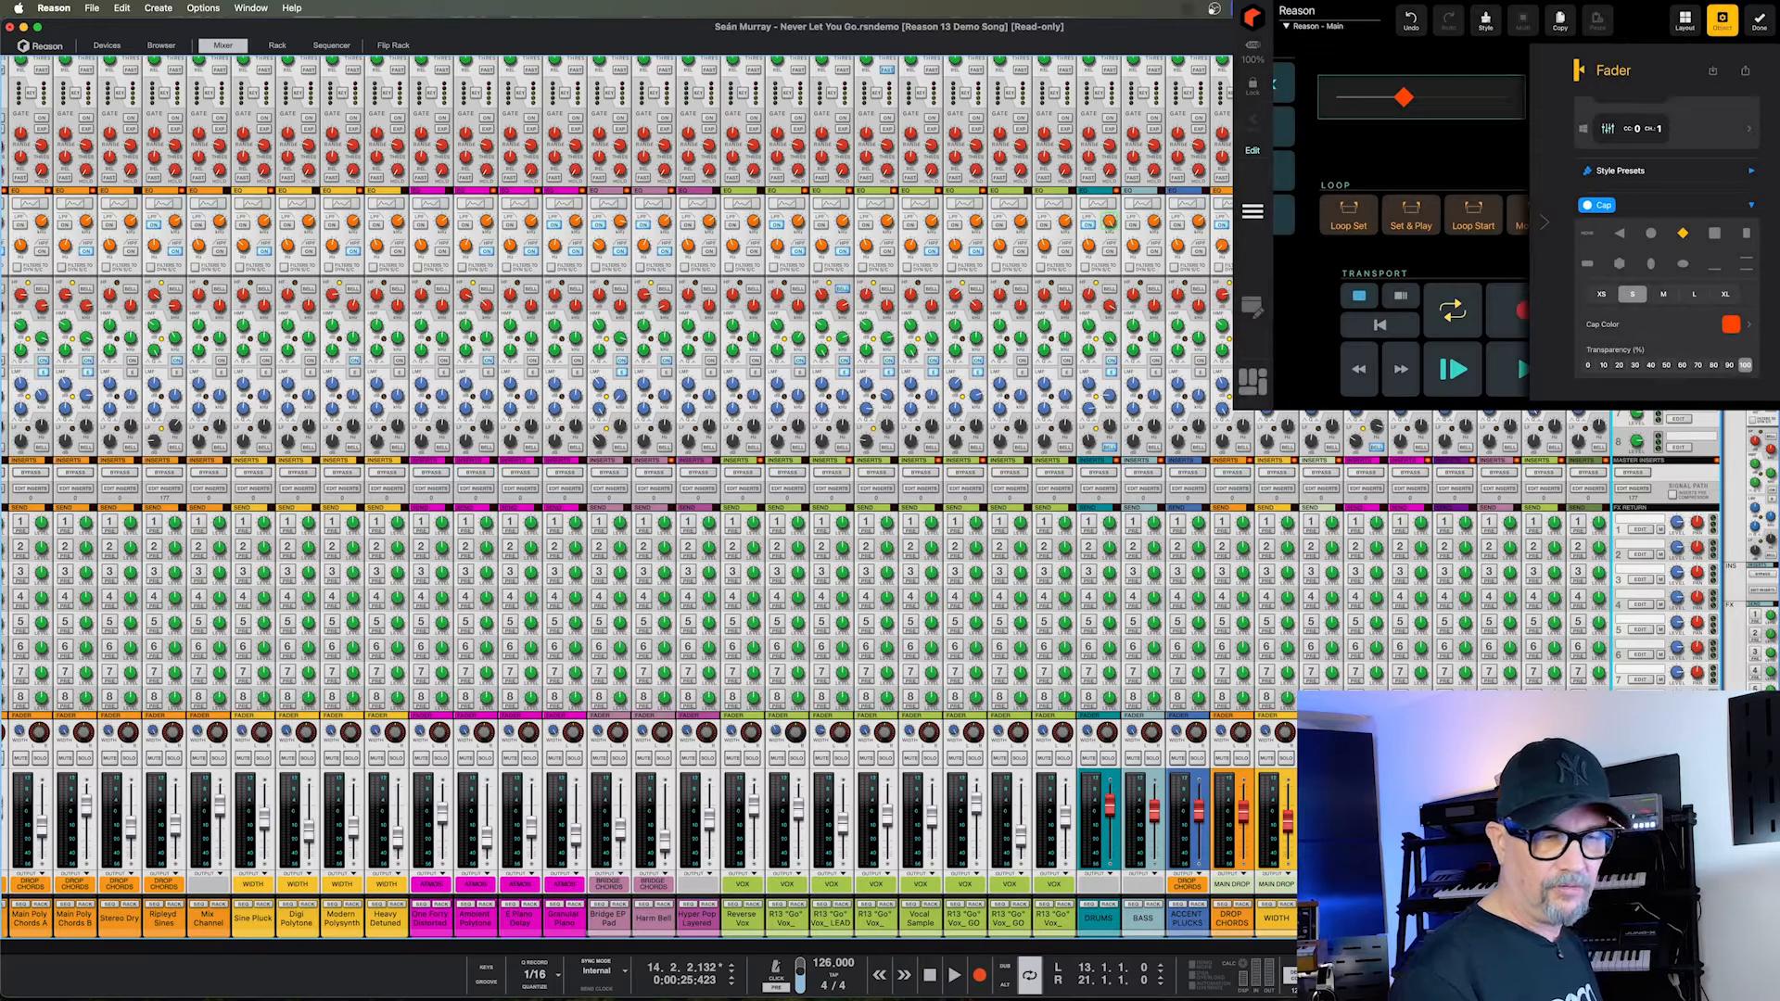
# Inspect the CC and channel settings of the fader's Mac macro action, and finish editing the grid.
pyautogui.scroll(2, 1666, 222)
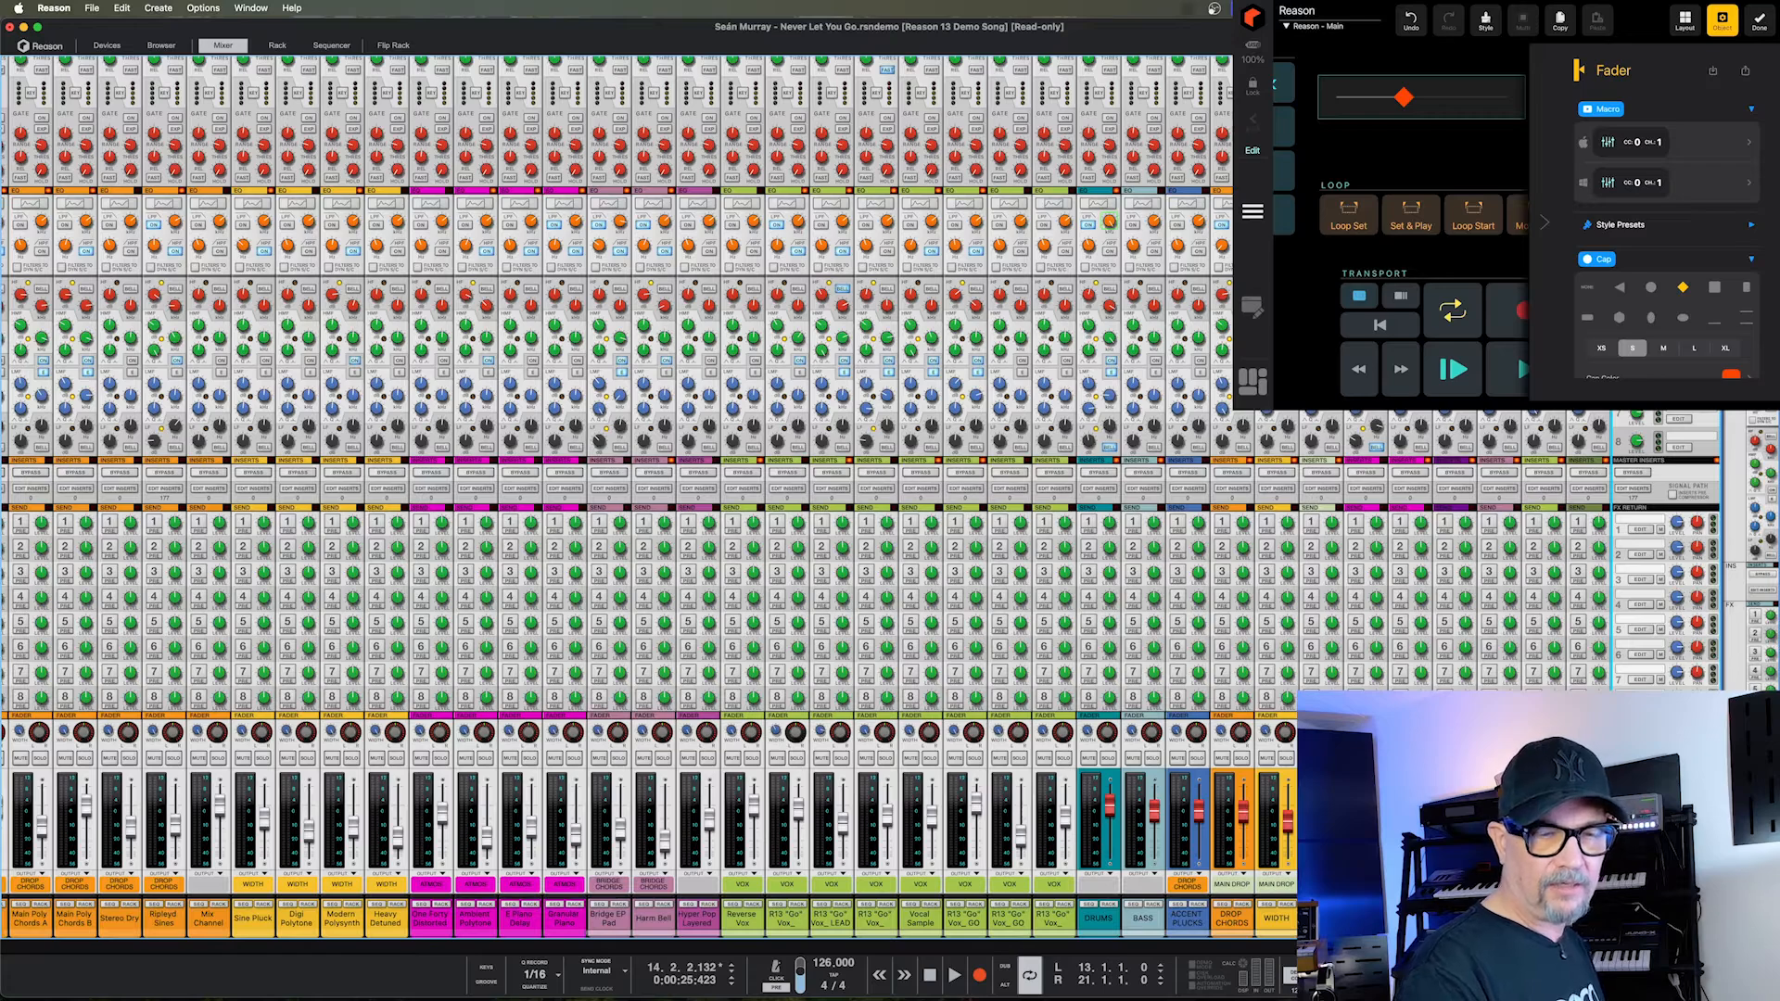
pyautogui.click(1637, 141)
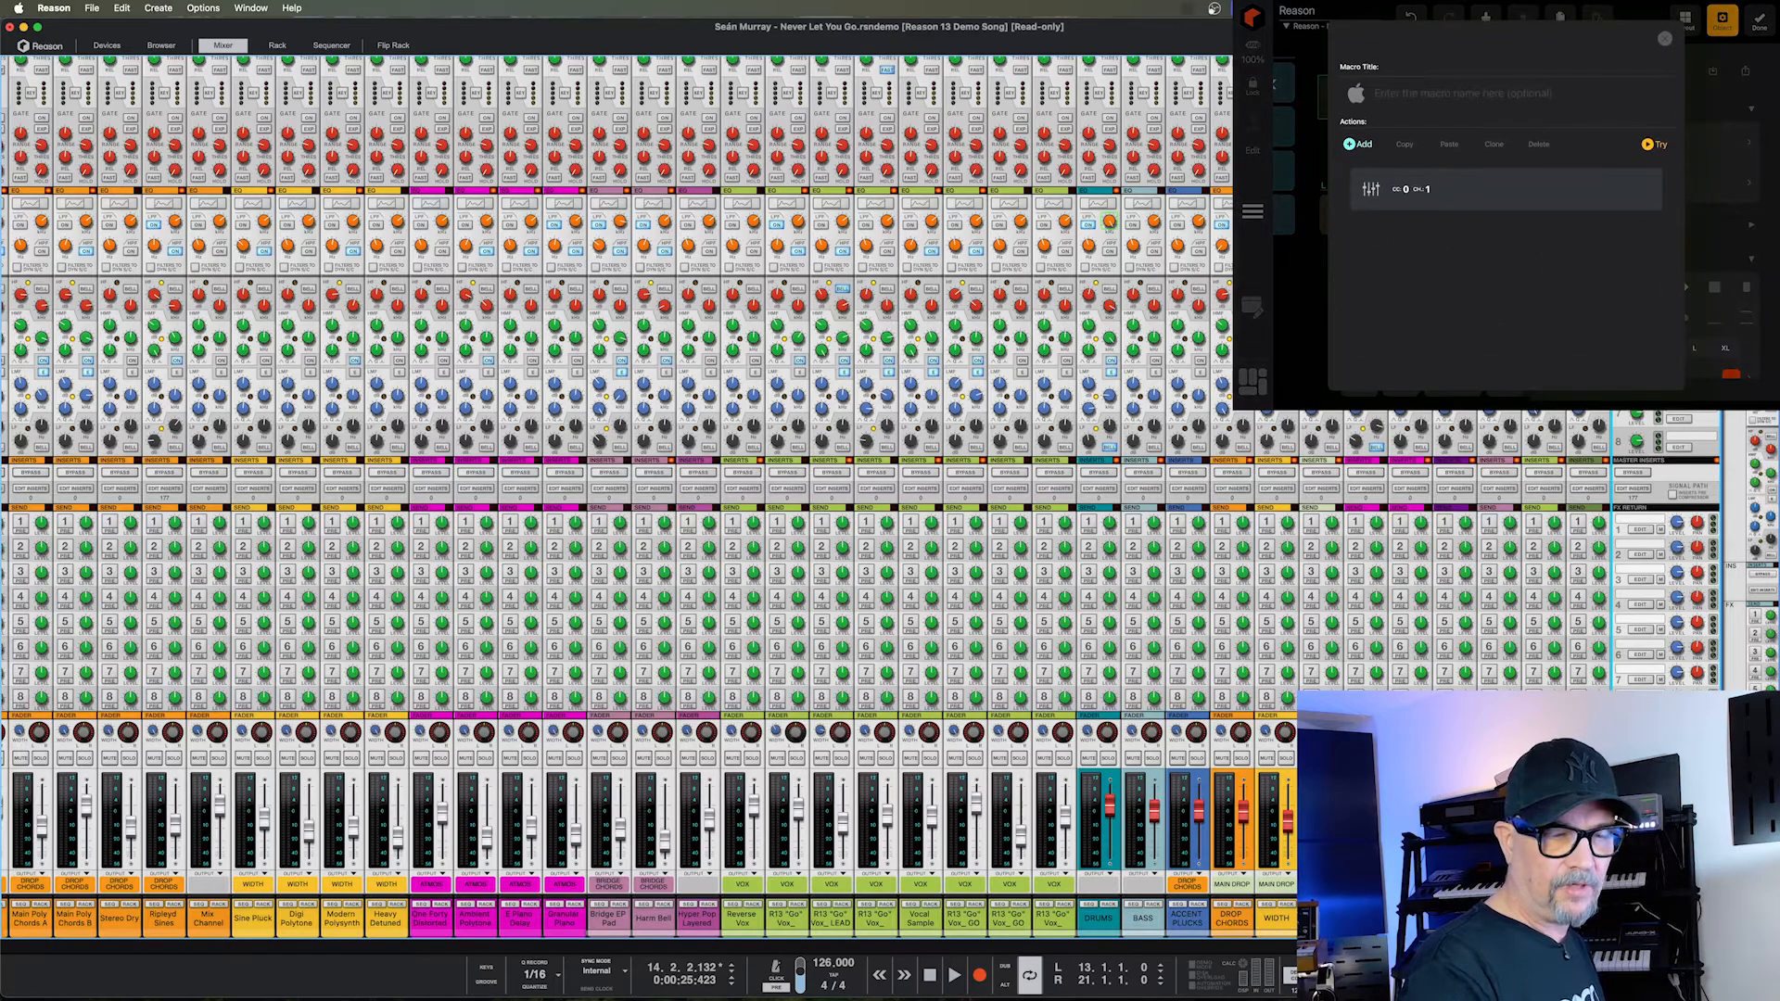
pyautogui.click(1506, 189)
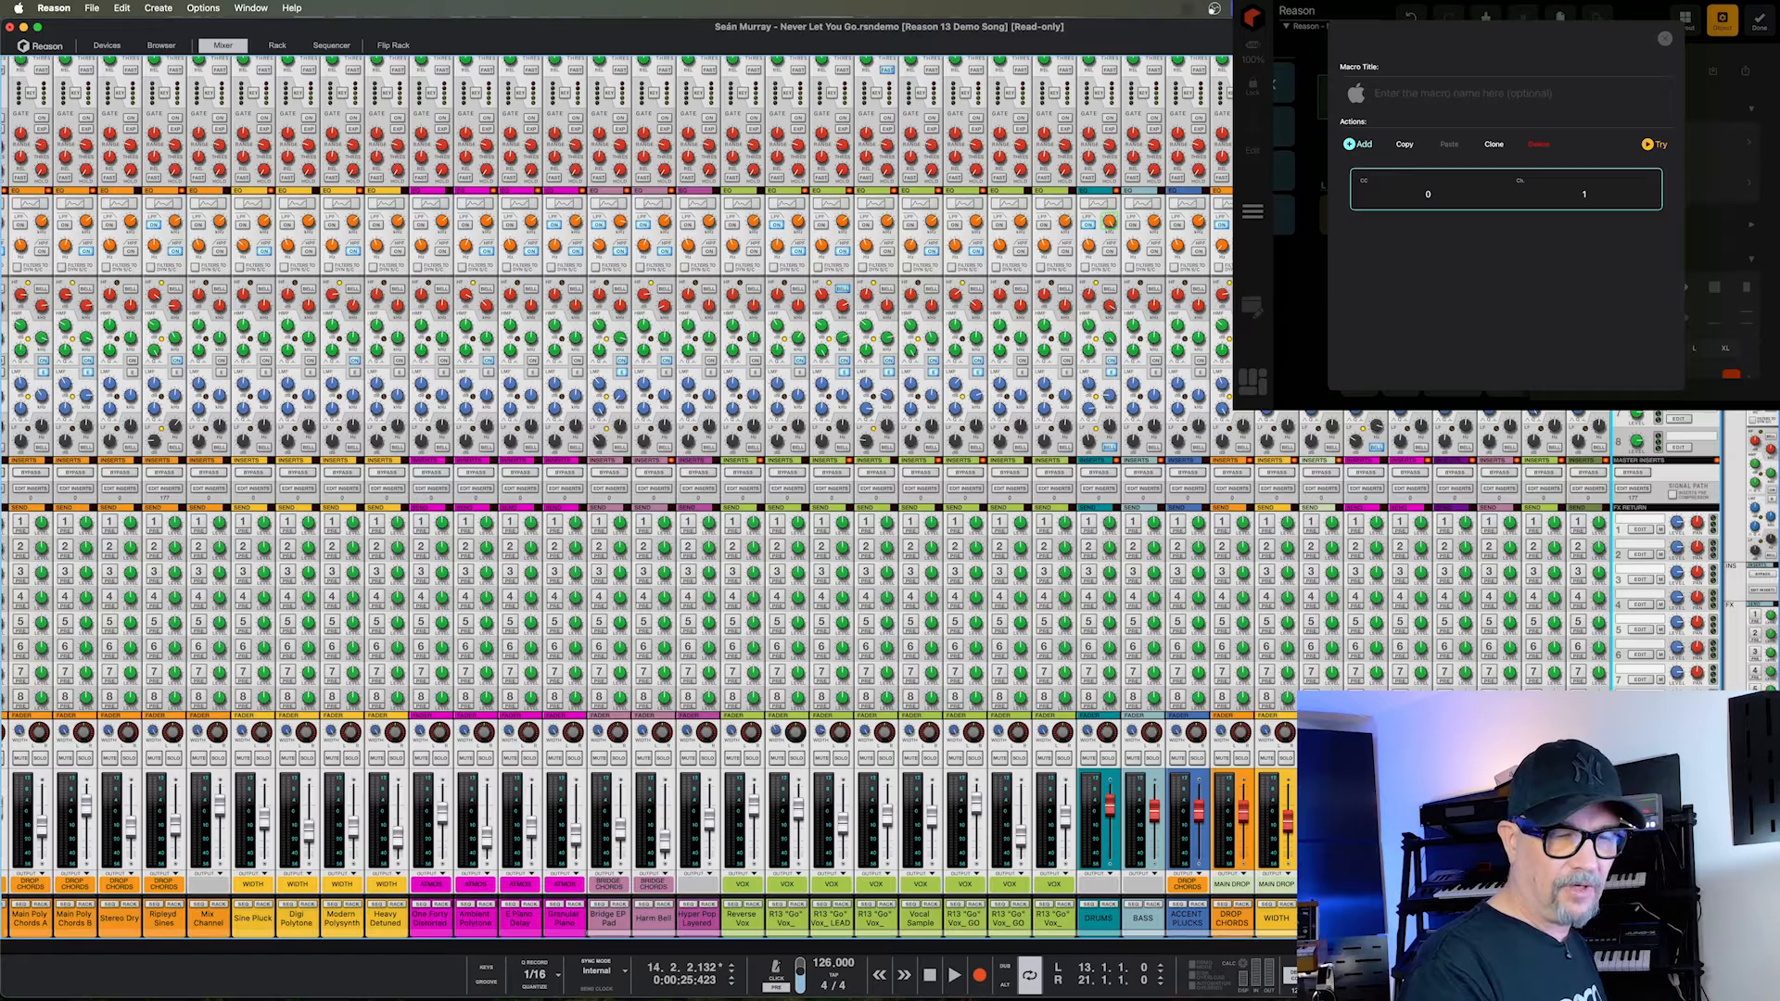
pyautogui.click(1664, 38)
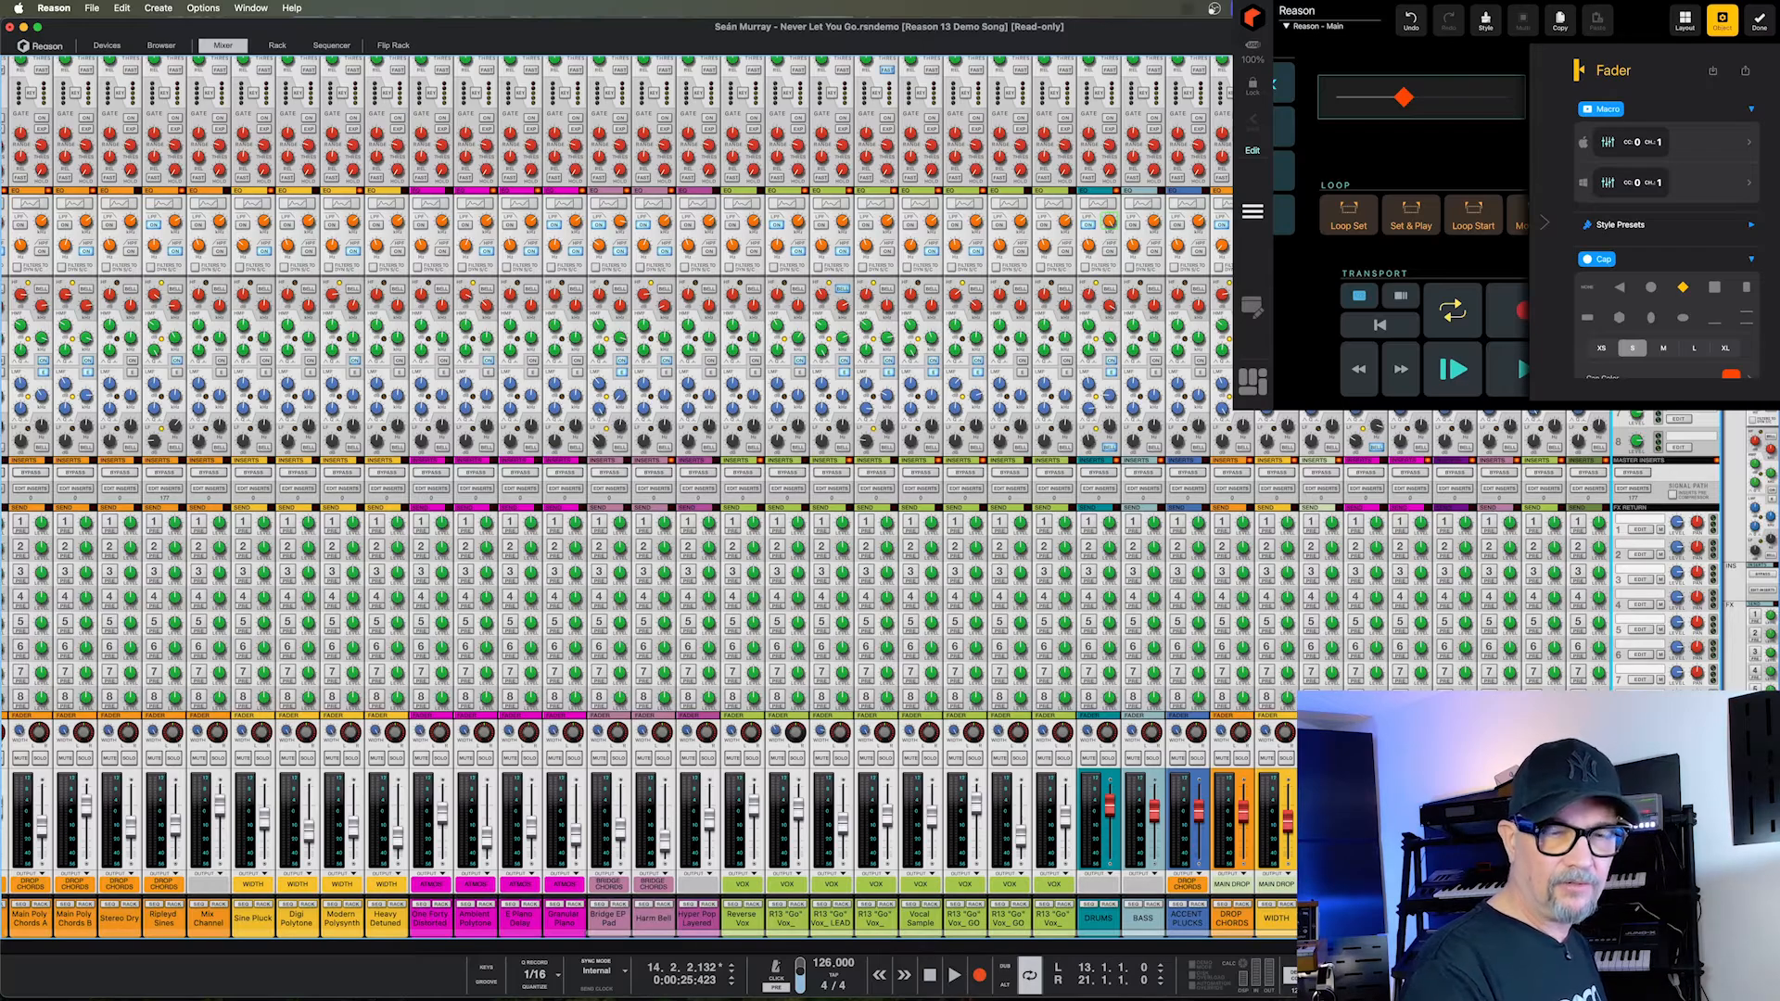
pyautogui.click(1759, 20)
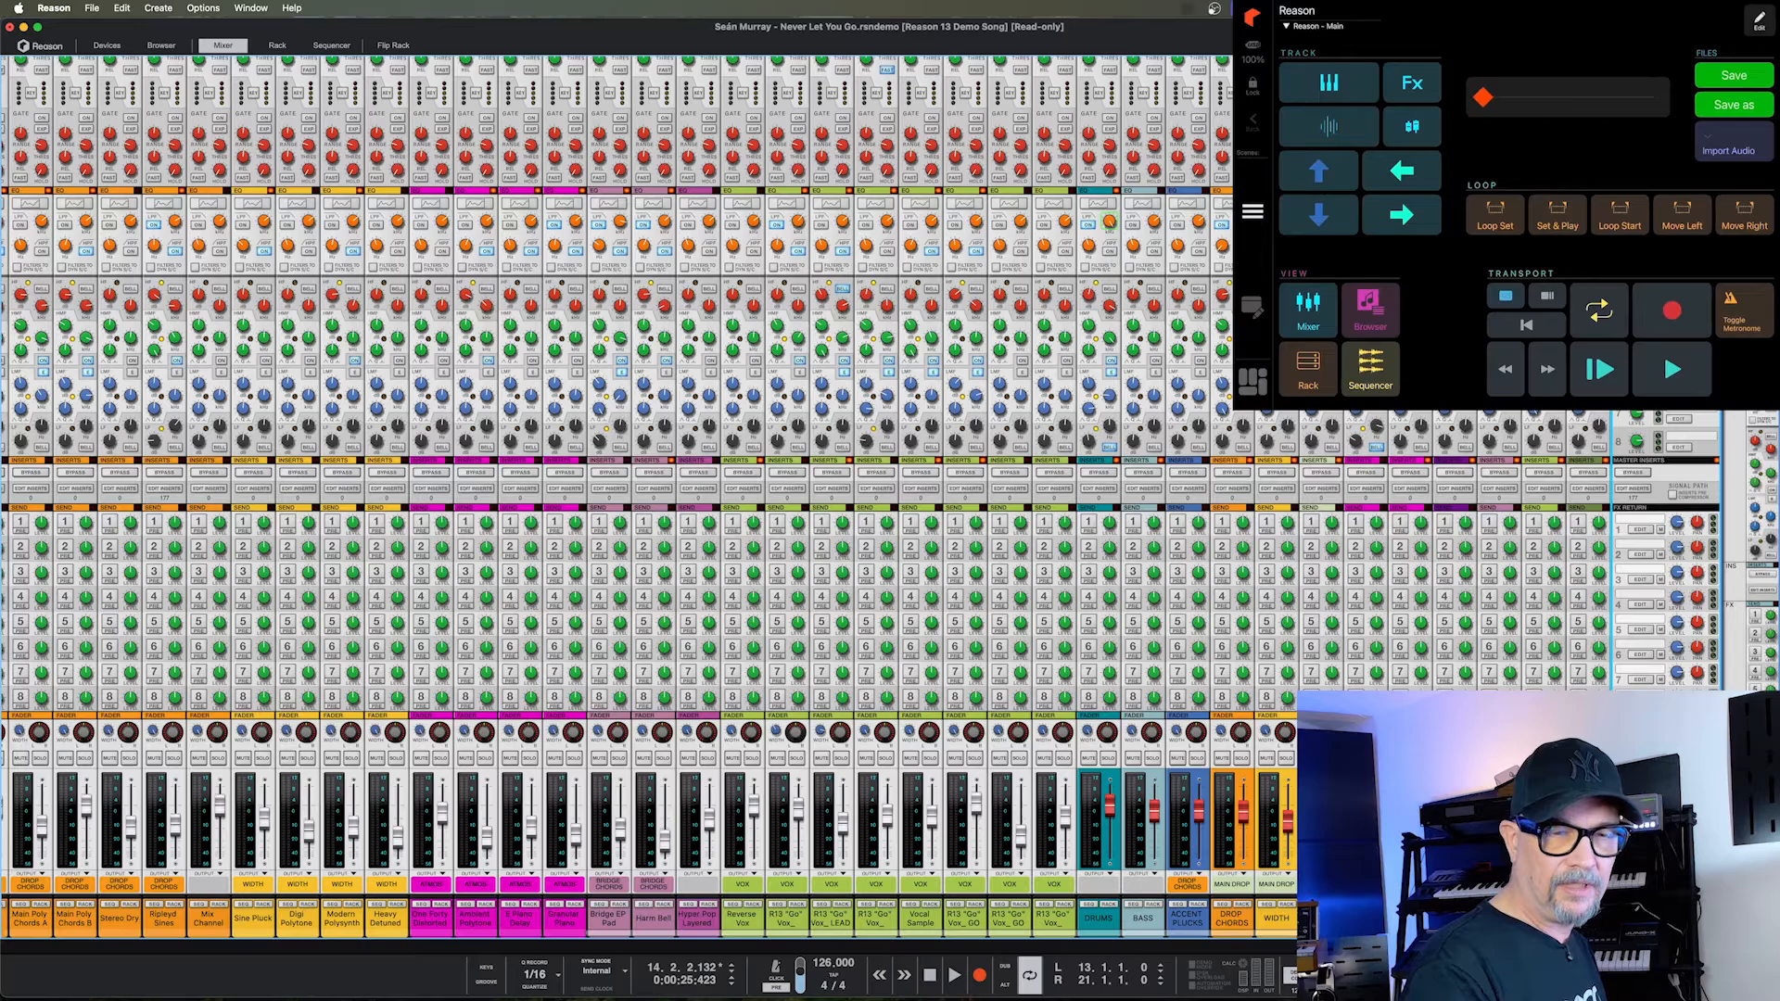
# Reopen the layout editor and merge the row of empty cells directly above the fader into one wide cell.
pyautogui.click(1760, 21)
pyautogui.click(1685, 20)
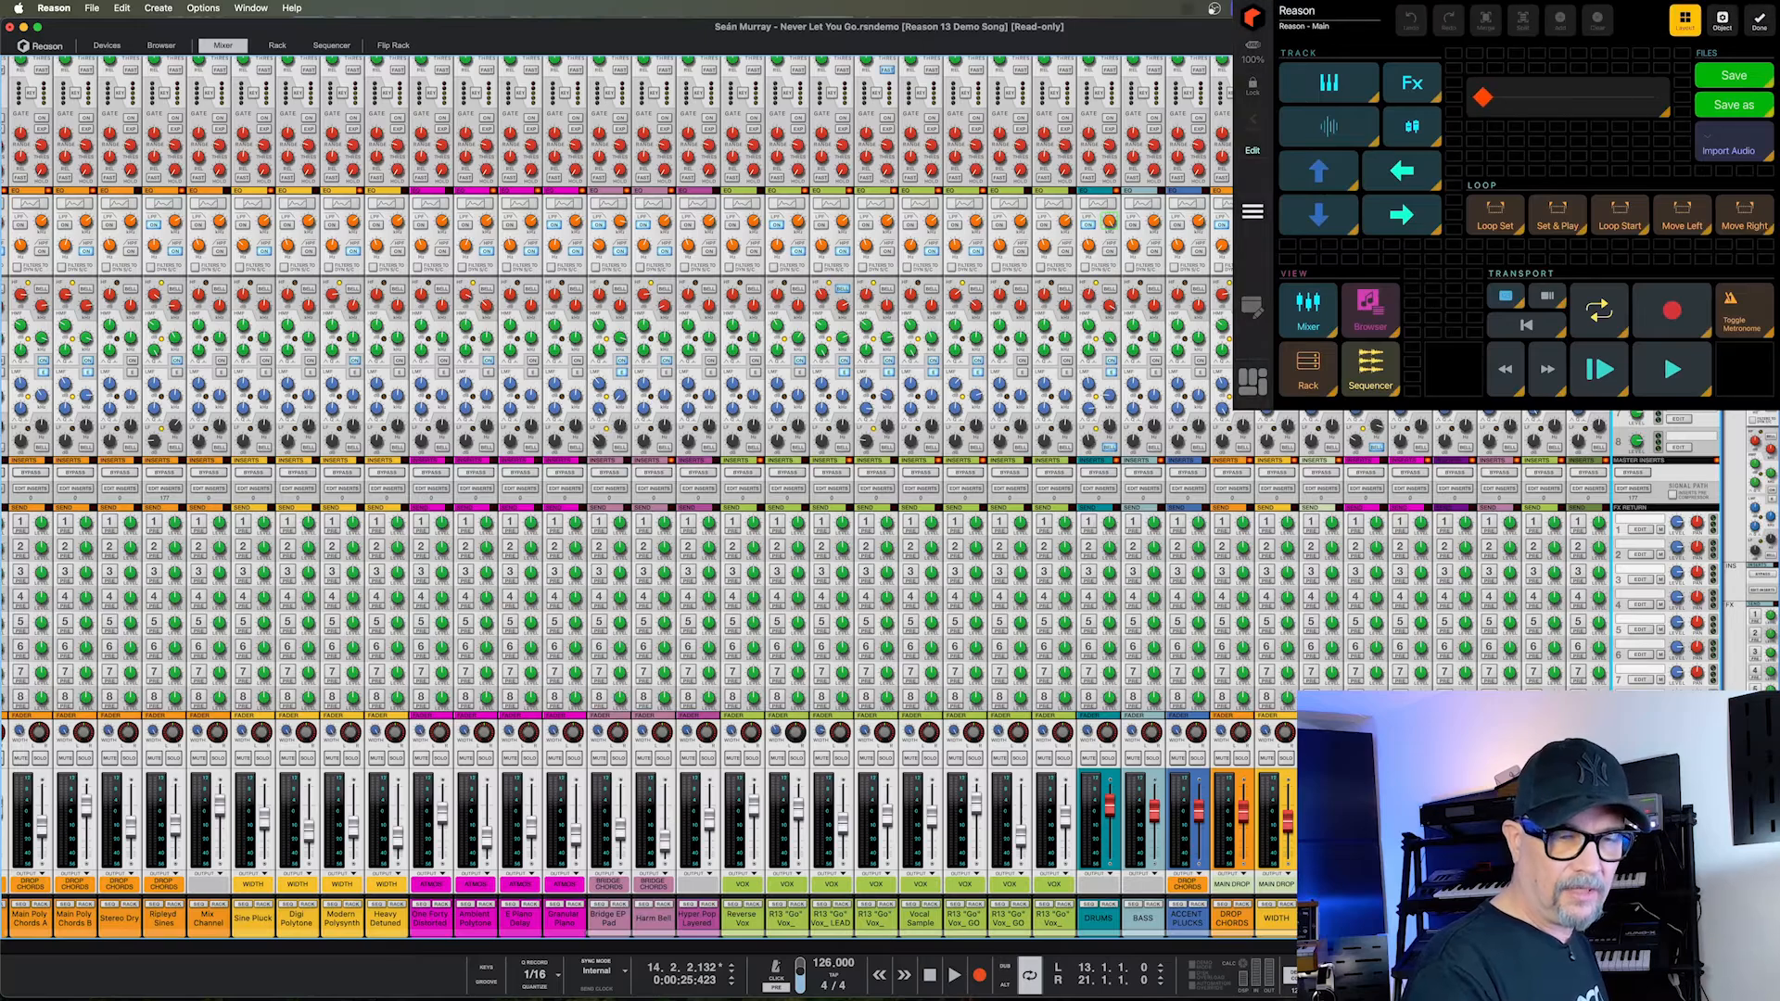
pyautogui.moveTo(1469, 68); pyautogui.dragTo(1668, 68)
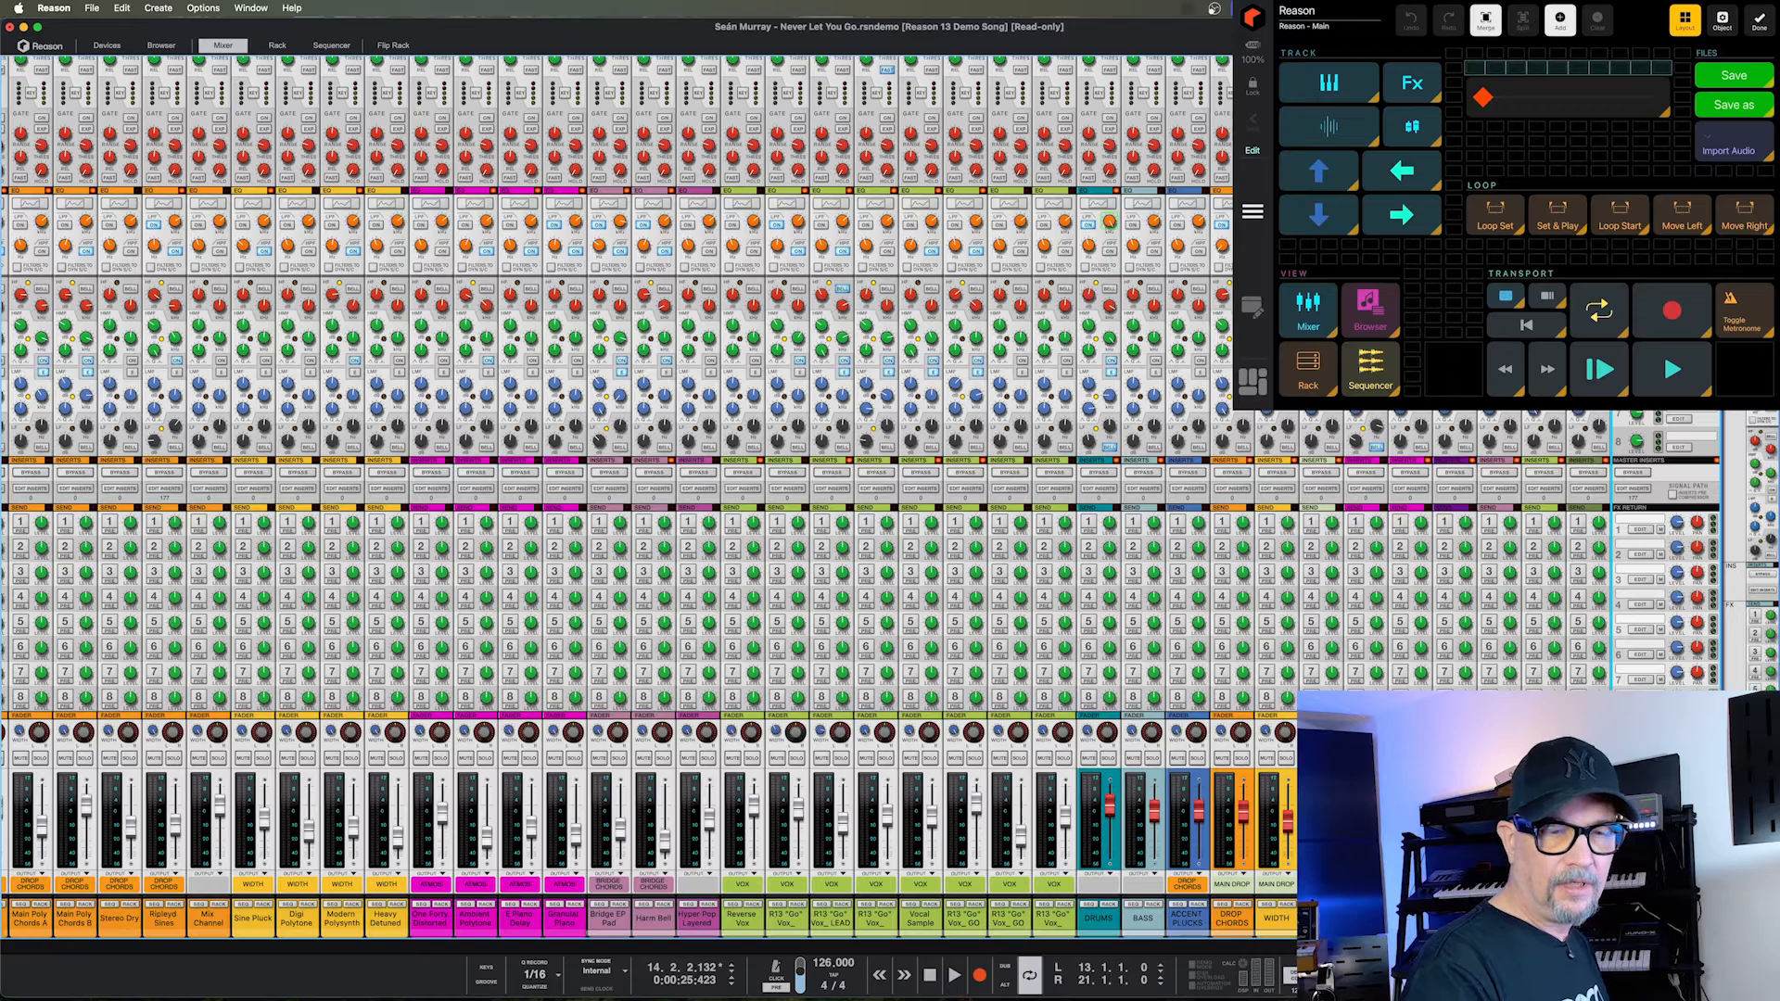
pyautogui.click(1485, 18)
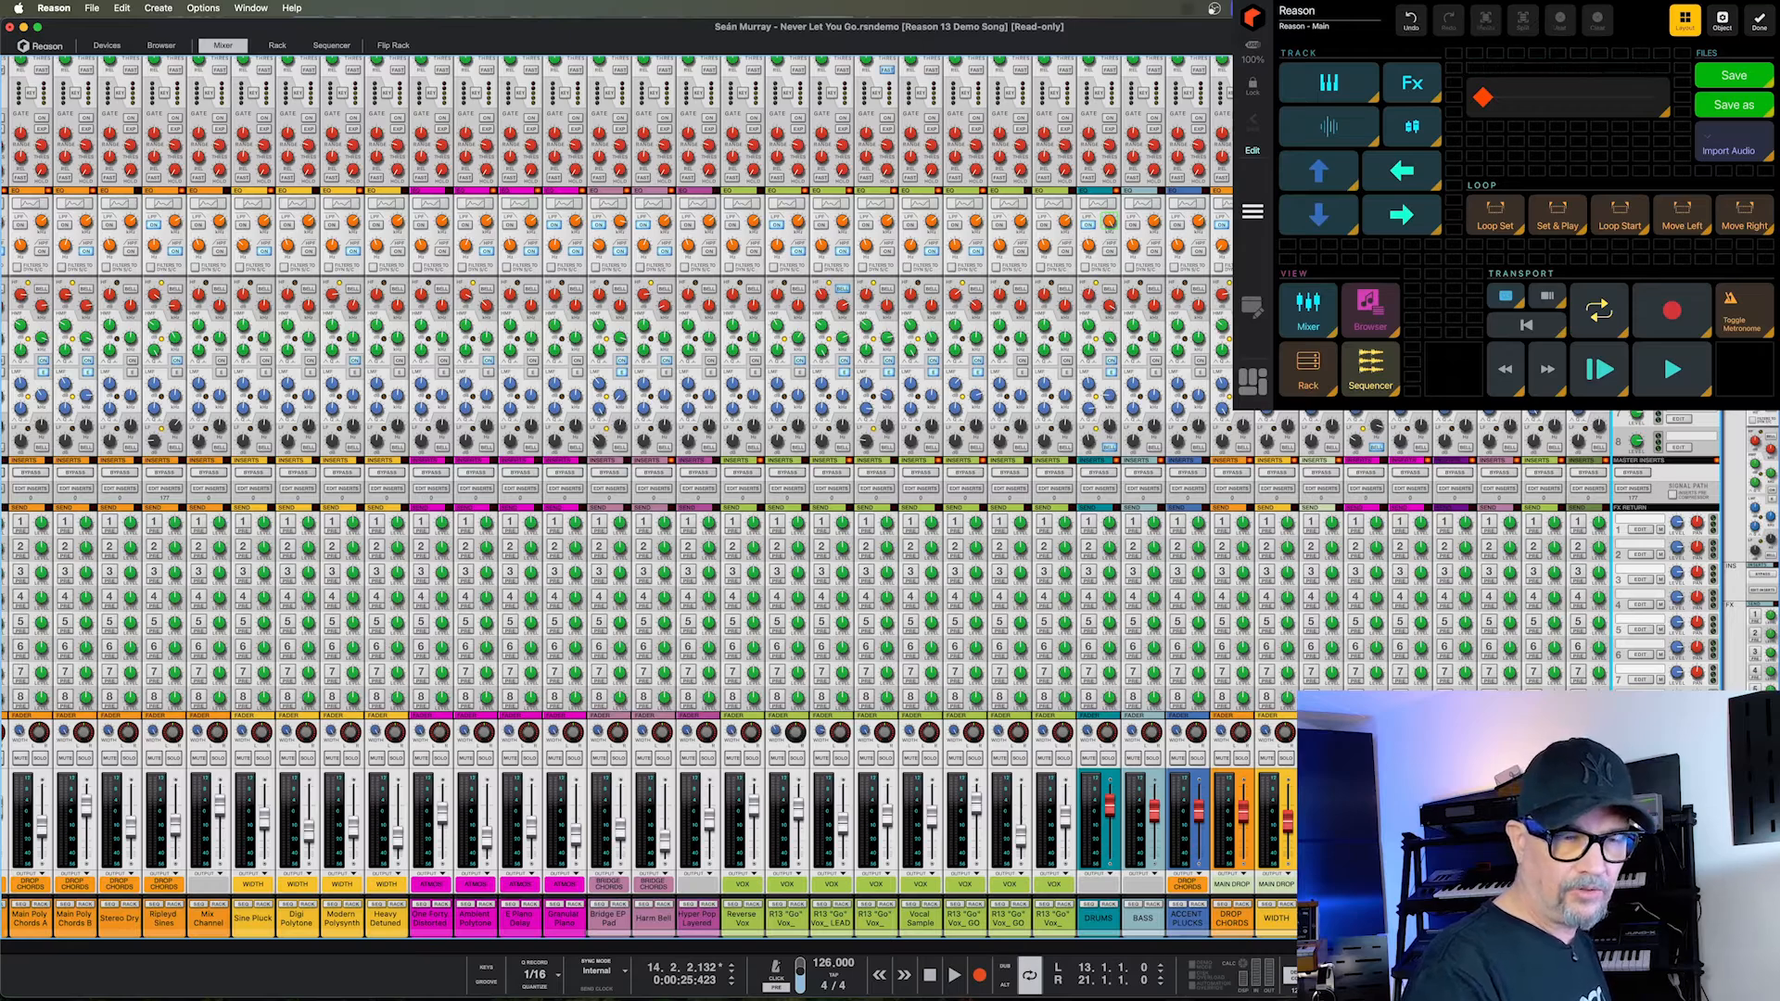
# Add a Label component to the merged cell above the fader.
pyautogui.click(1567, 67)
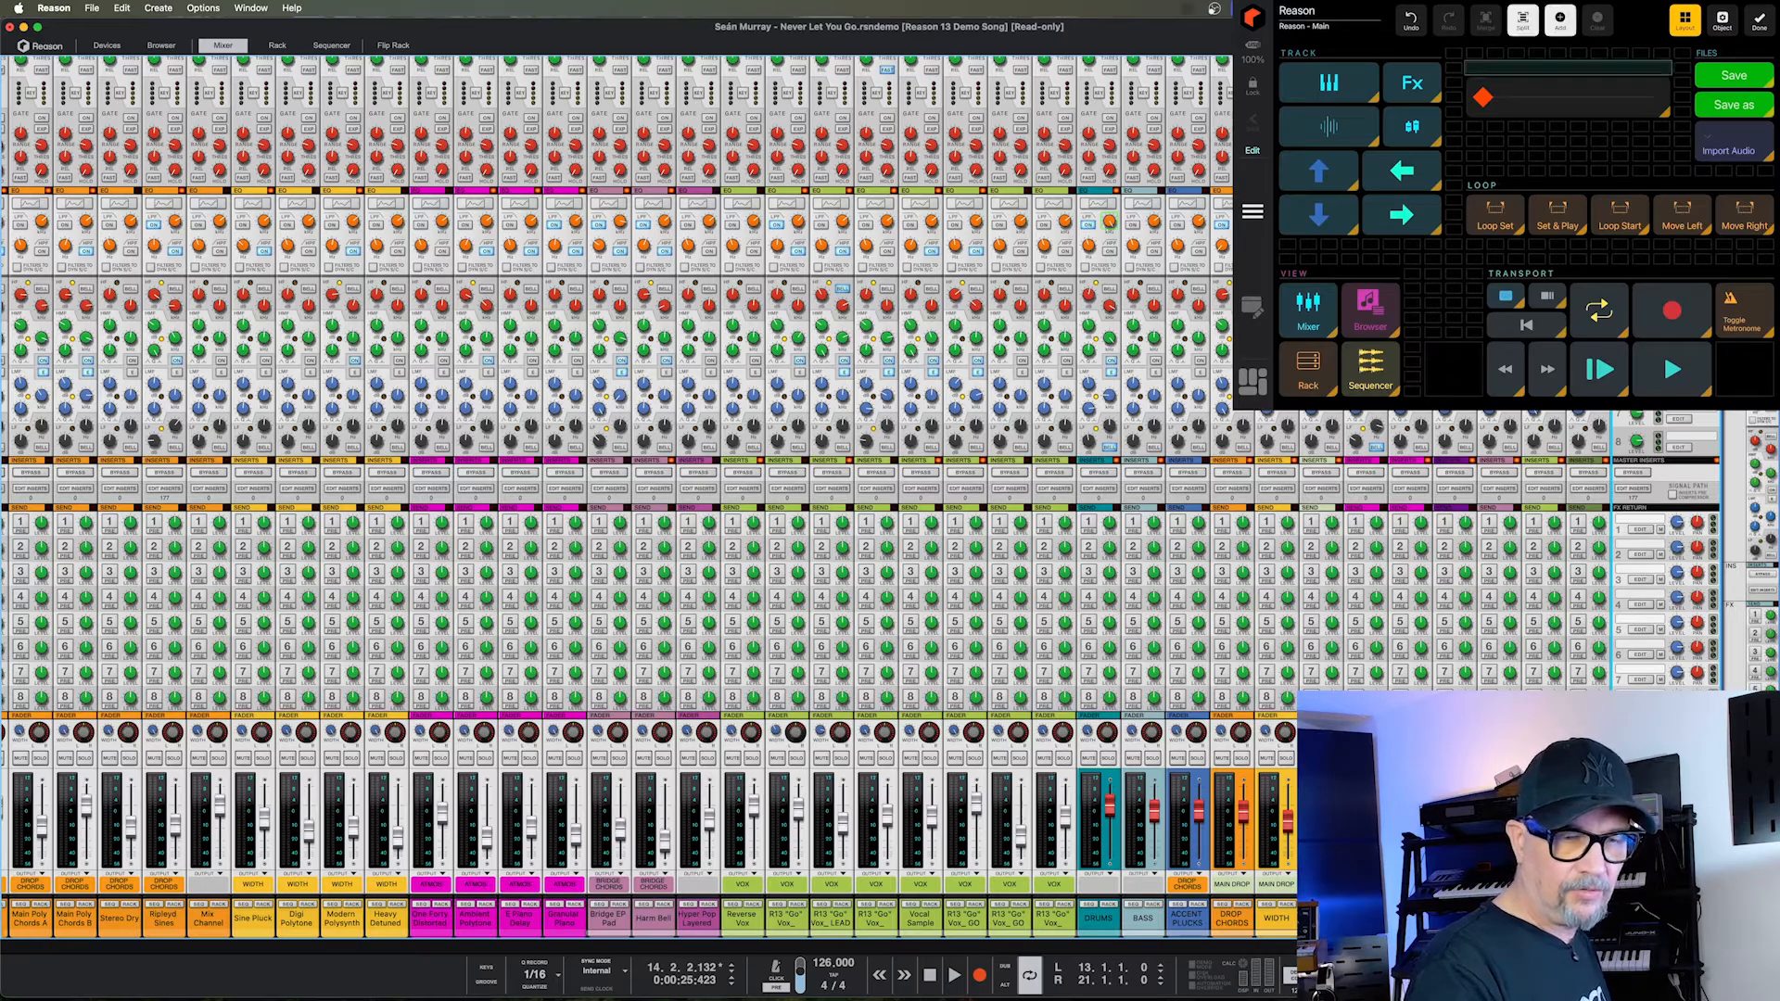
pyautogui.click(1560, 19)
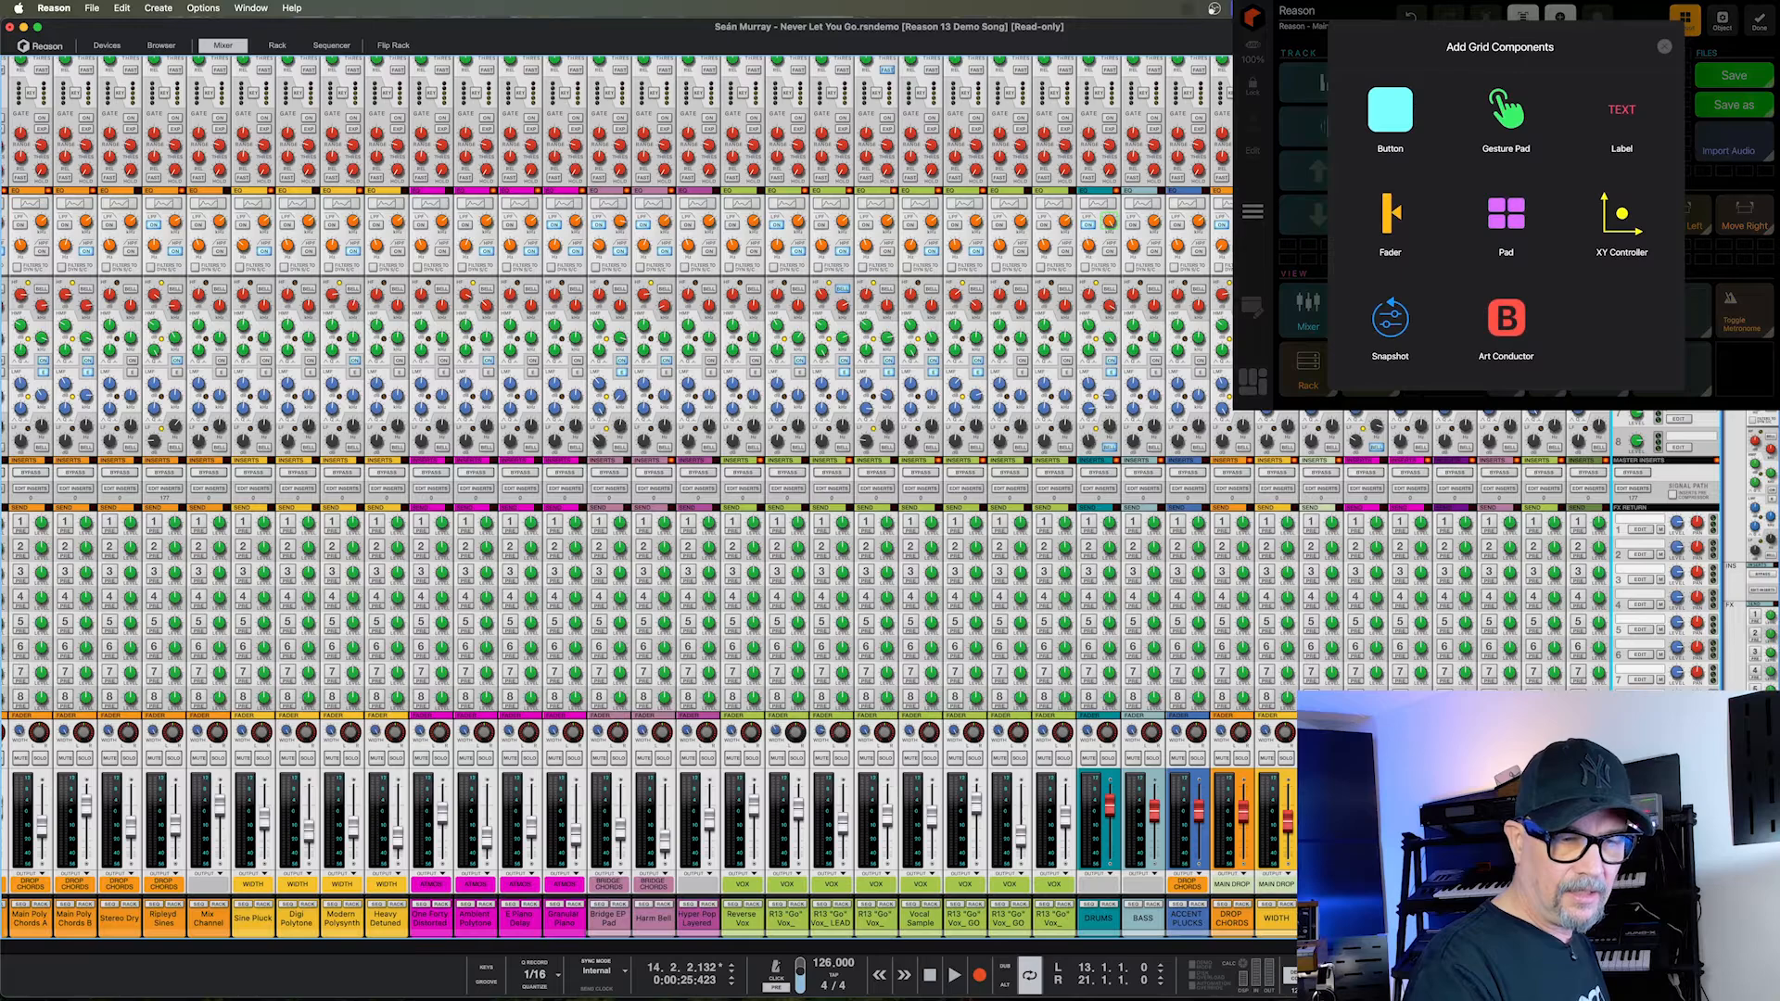
pyautogui.click(1622, 112)
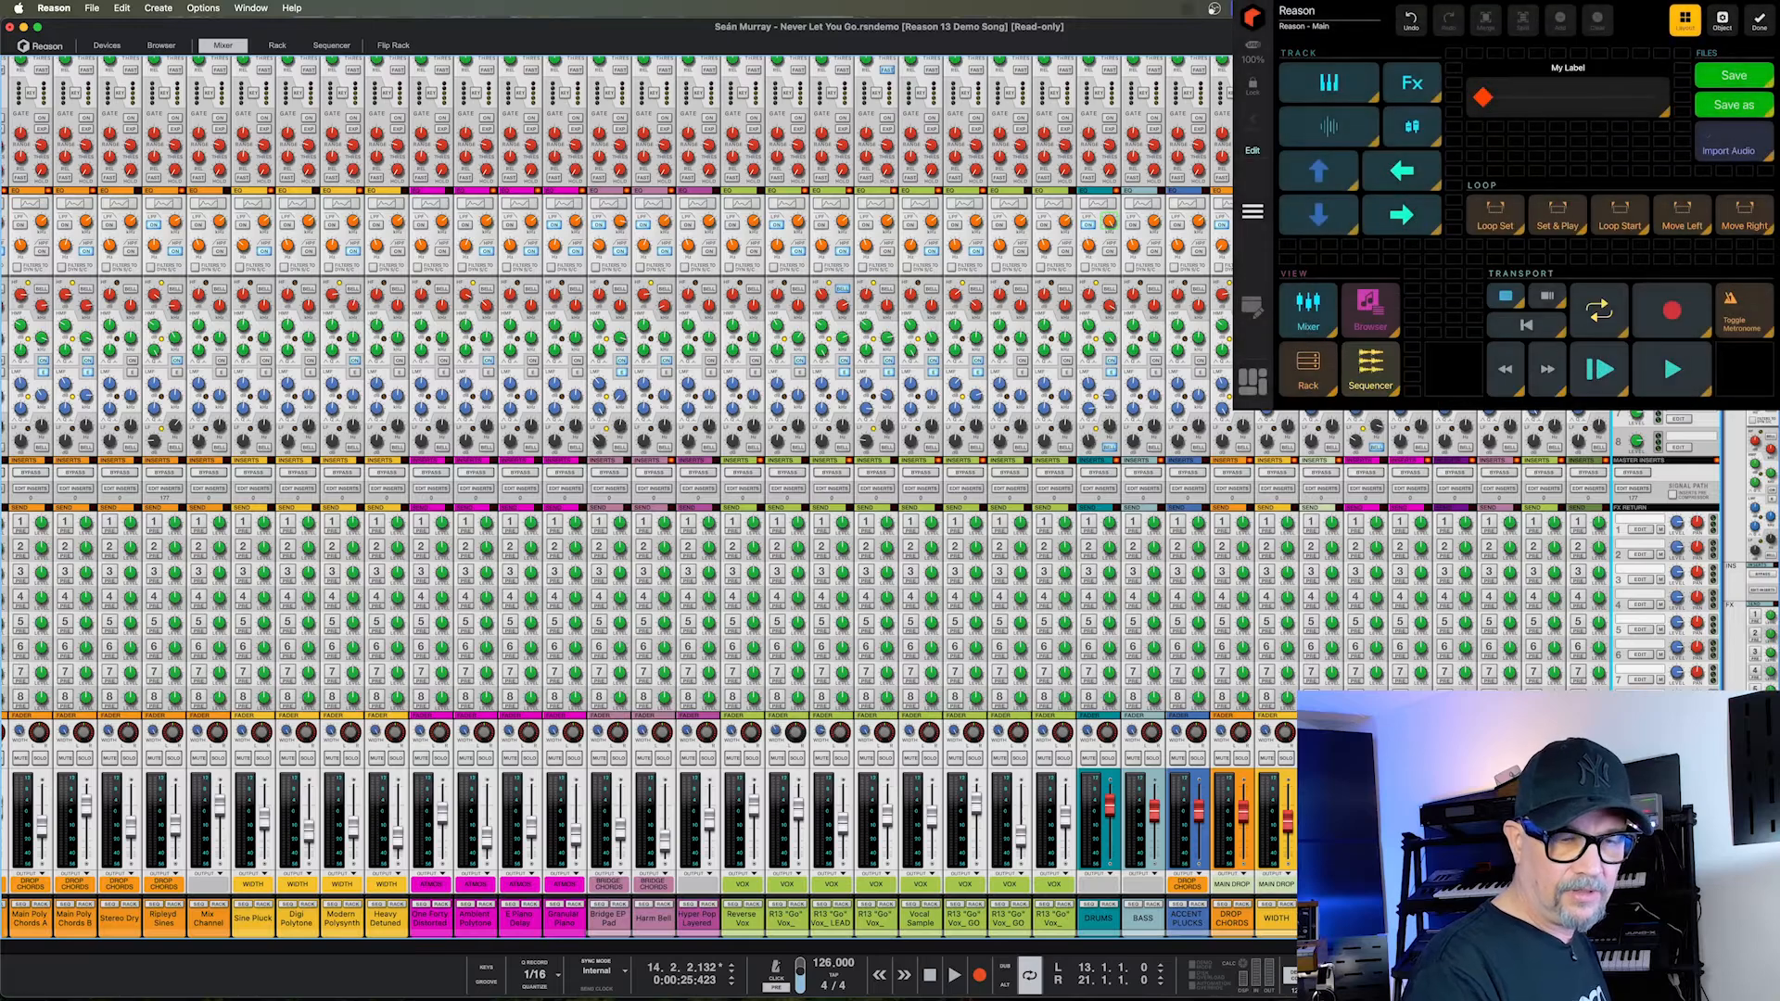
# Copy the LOOP label in object editing mode and paste it onto the My Label object above the fader.
pyautogui.click(1567, 67)
pyautogui.click(1721, 19)
pyautogui.click(1421, 185)
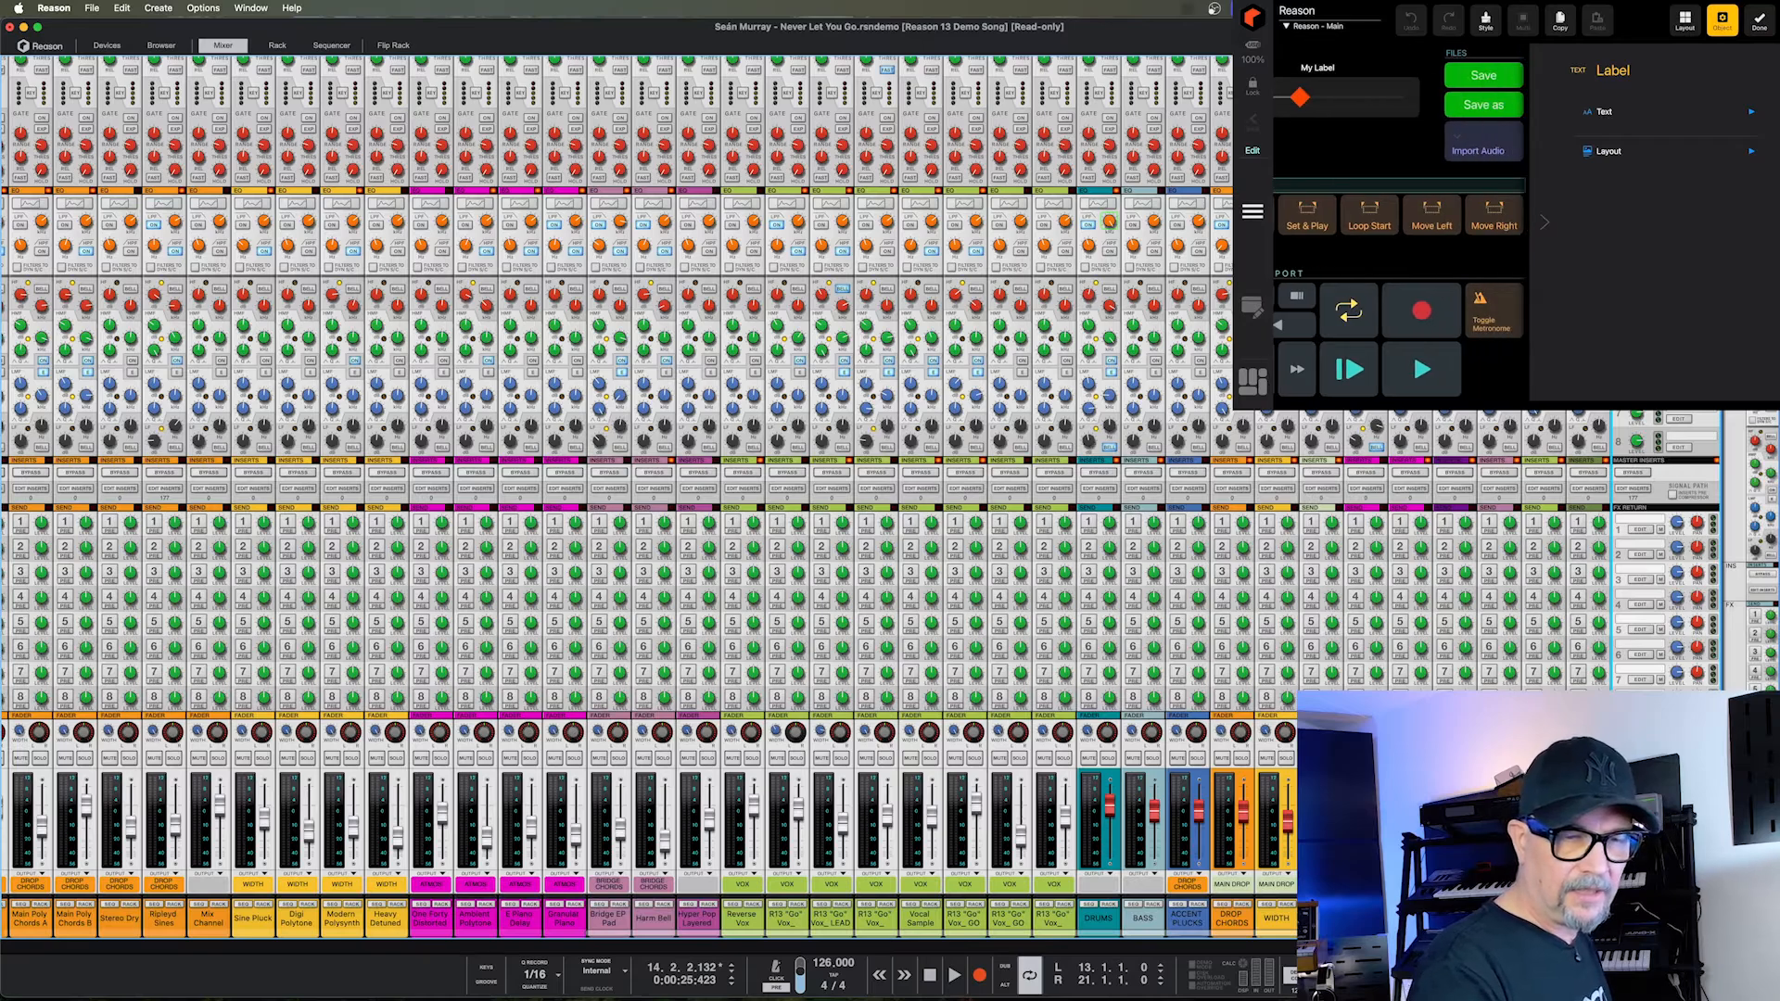
pyautogui.click(1560, 20)
pyautogui.click(1377, 97)
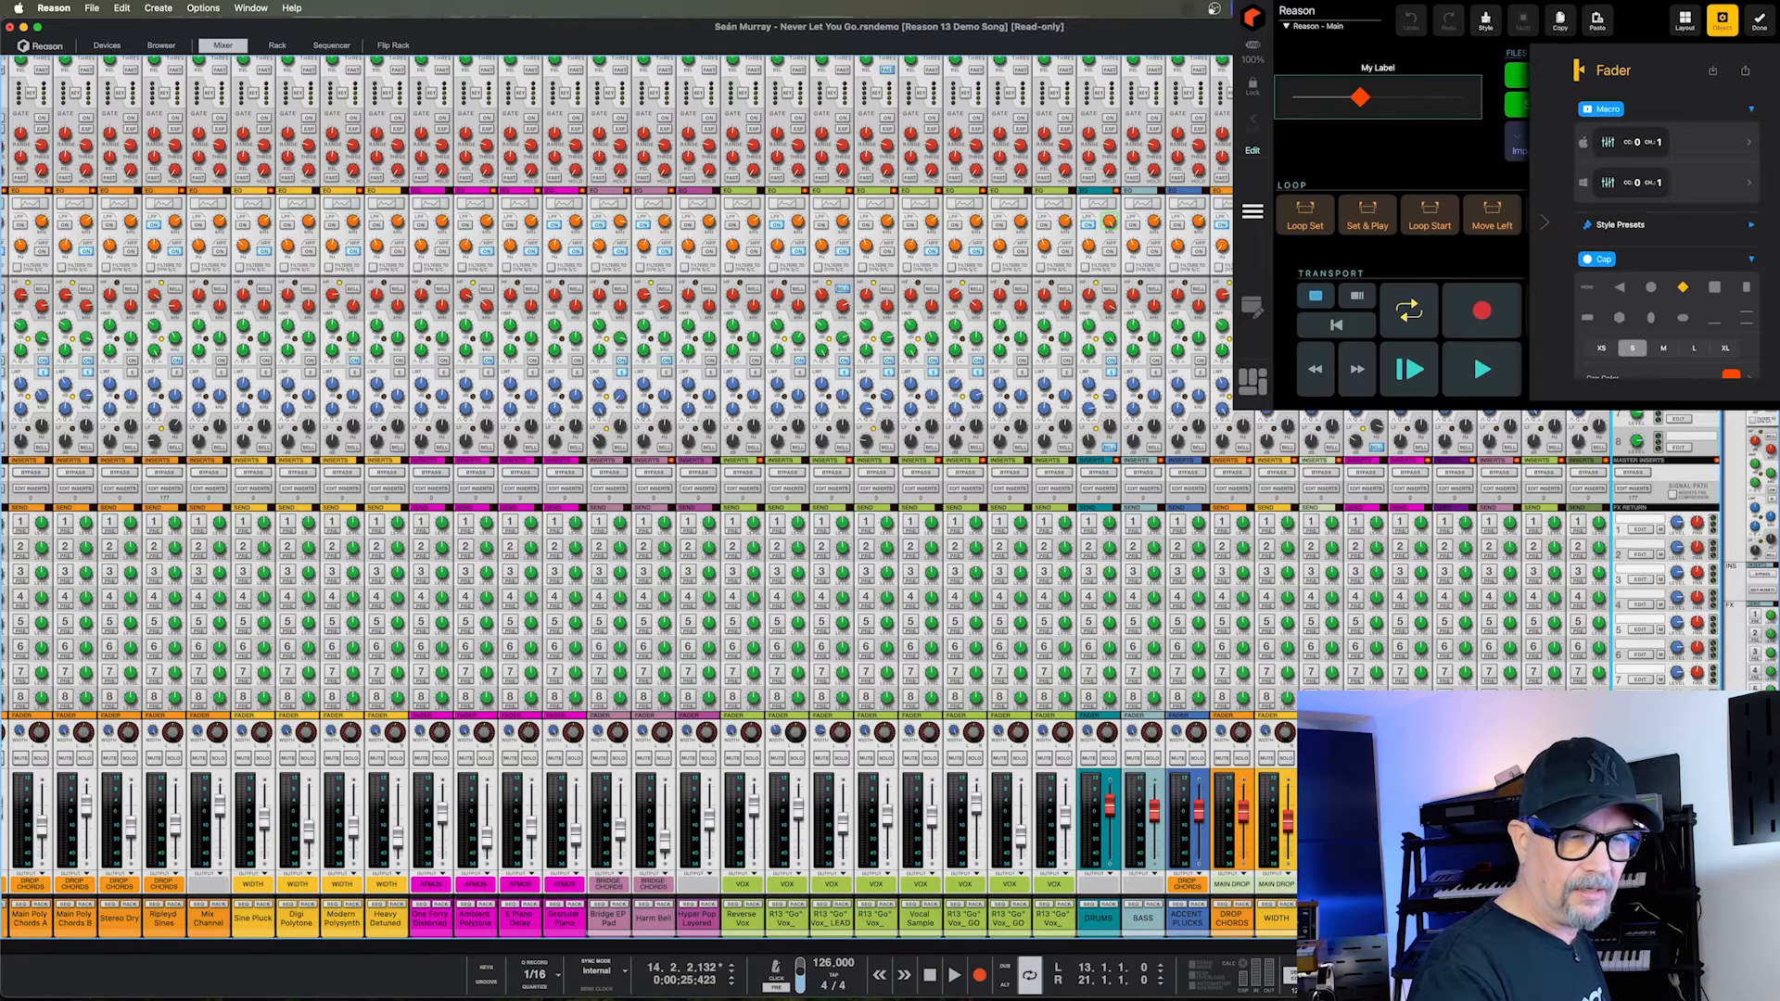
pyautogui.click(1378, 67)
pyautogui.click(1597, 19)
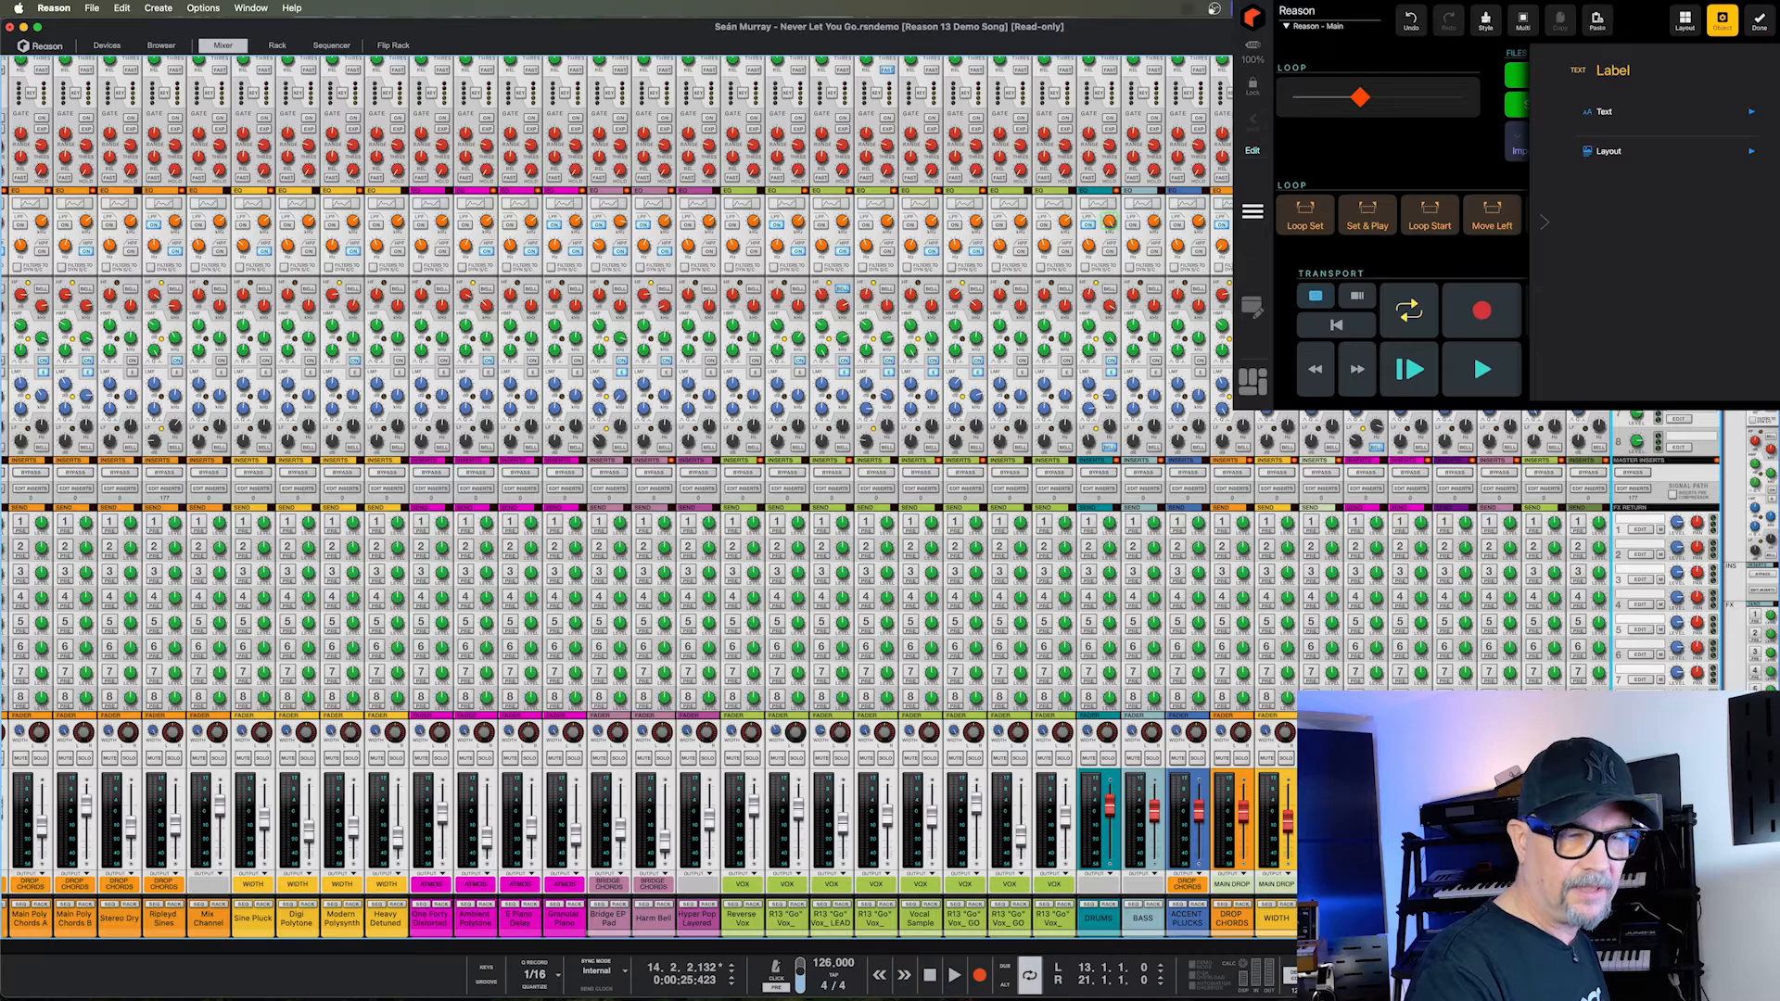
# Replace the text of the label above the fader with MASTER.
pyautogui.click(1377, 98)
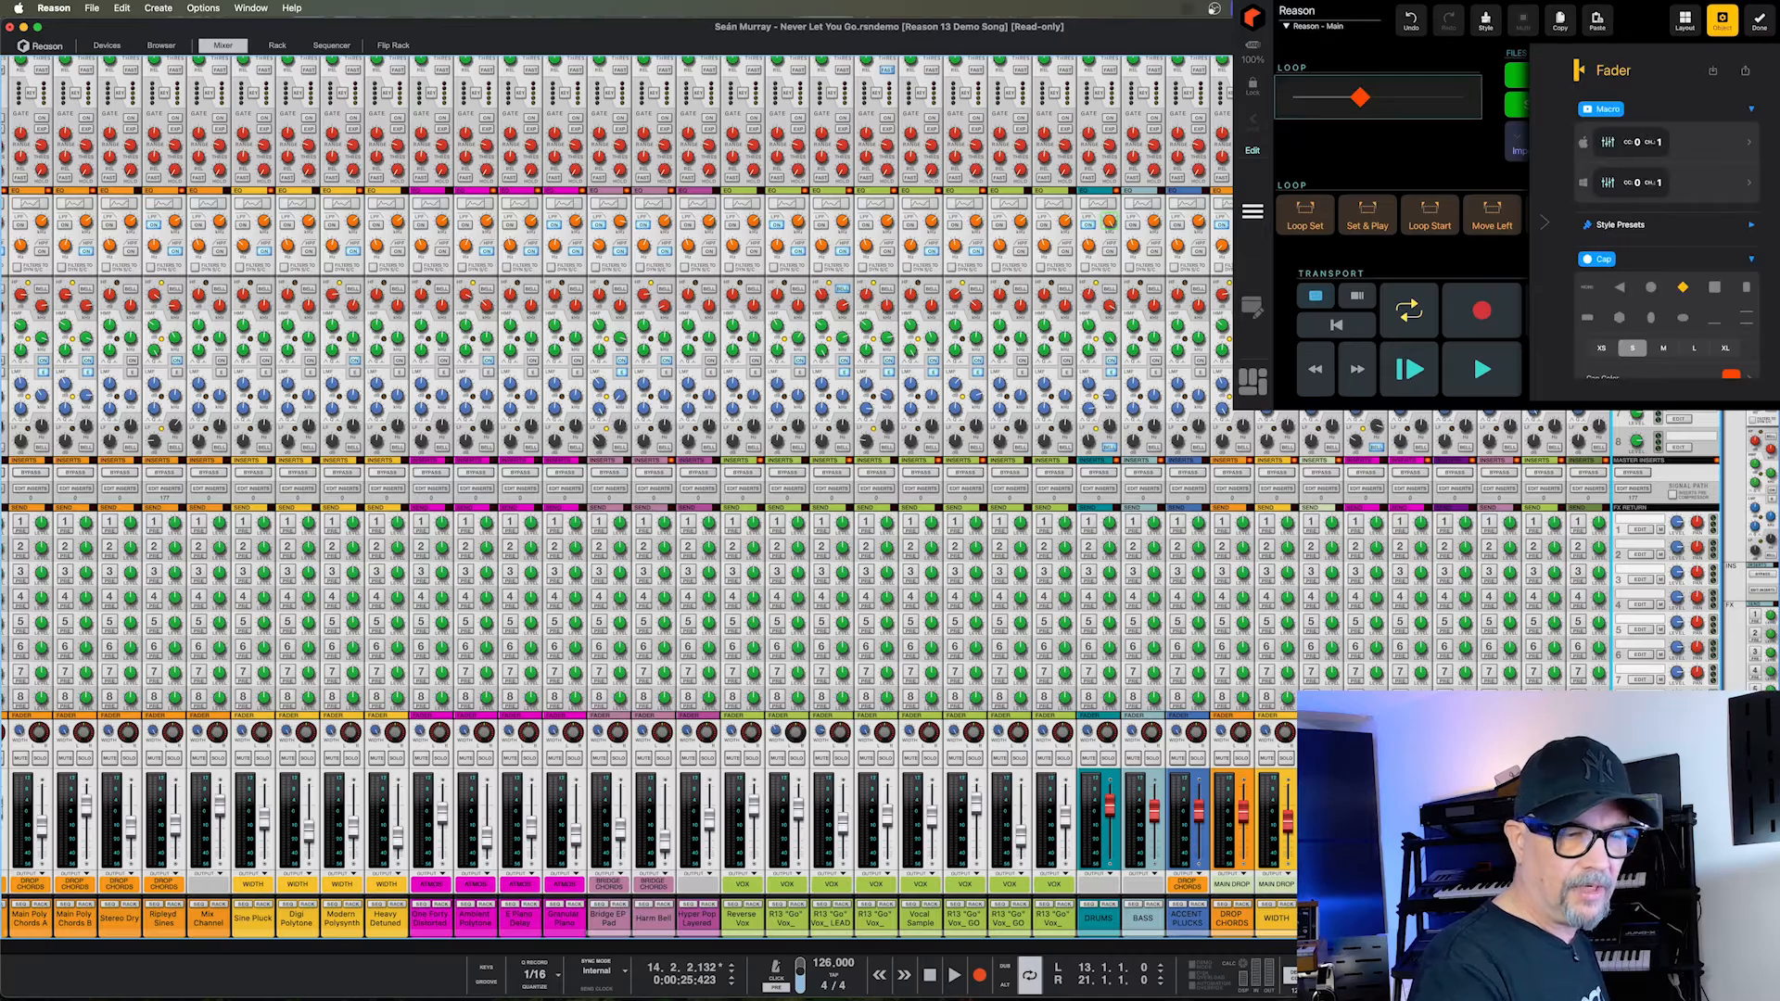
pyautogui.click(1377, 67)
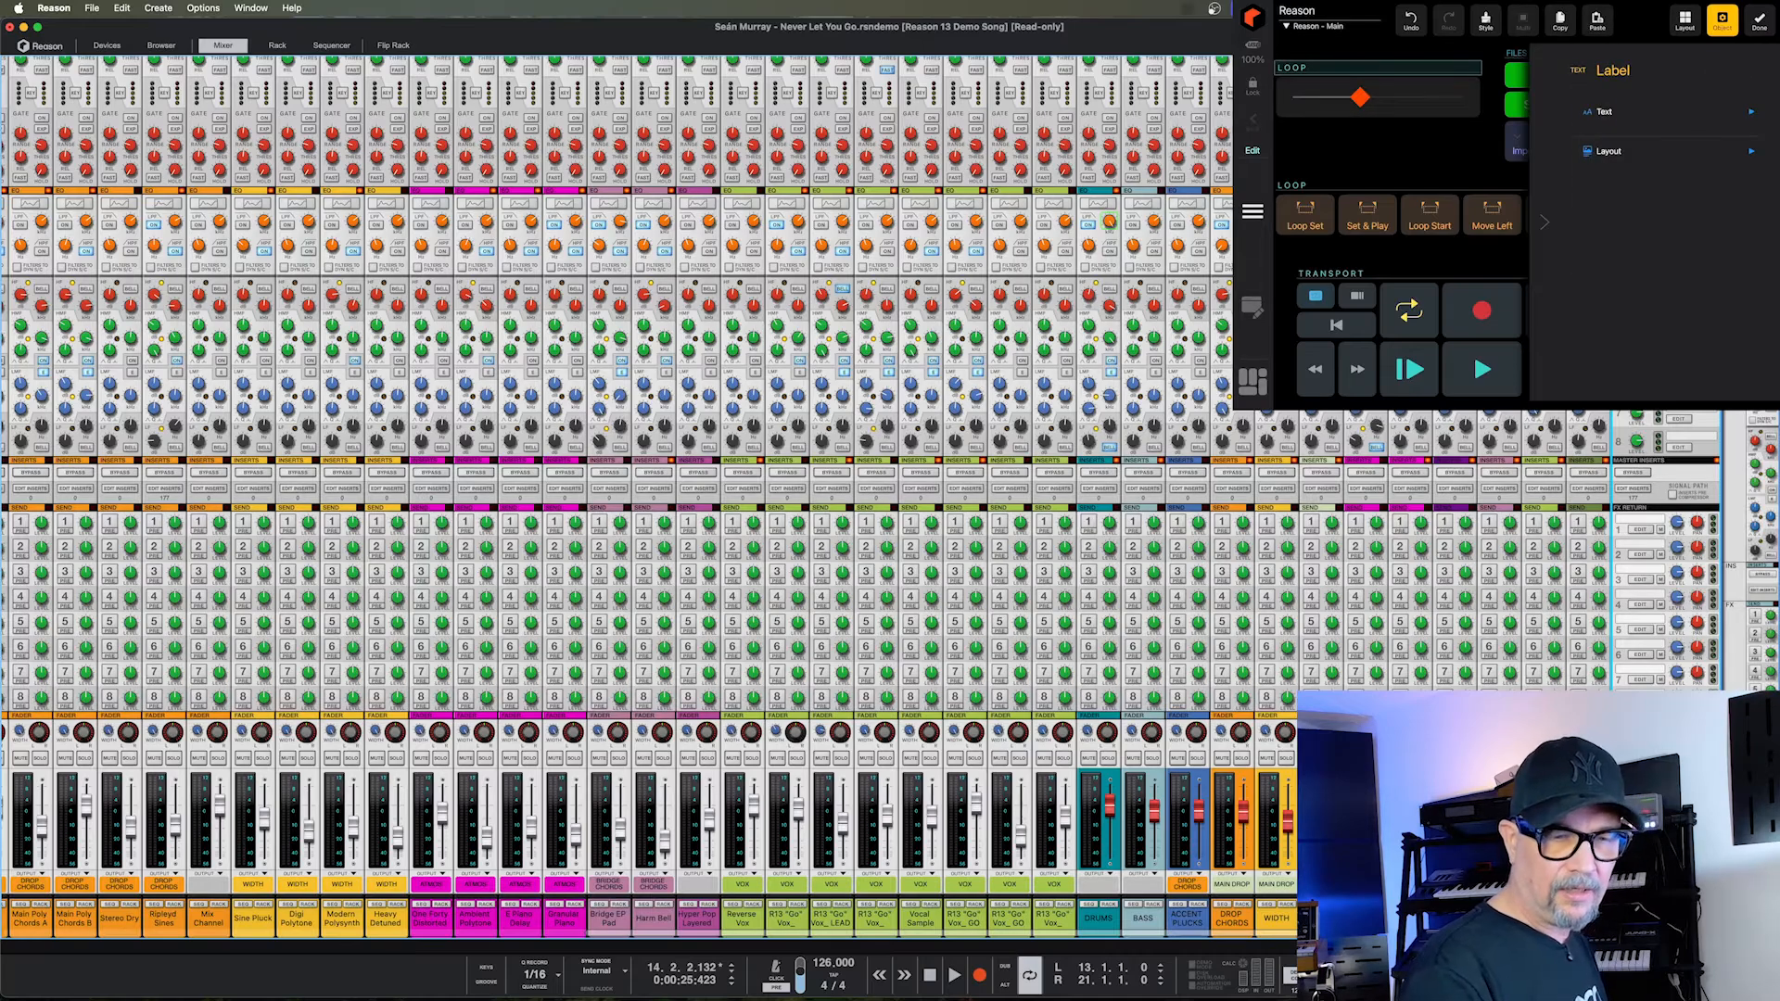
pyautogui.click(1604, 112)
pyautogui.click(1613, 142)
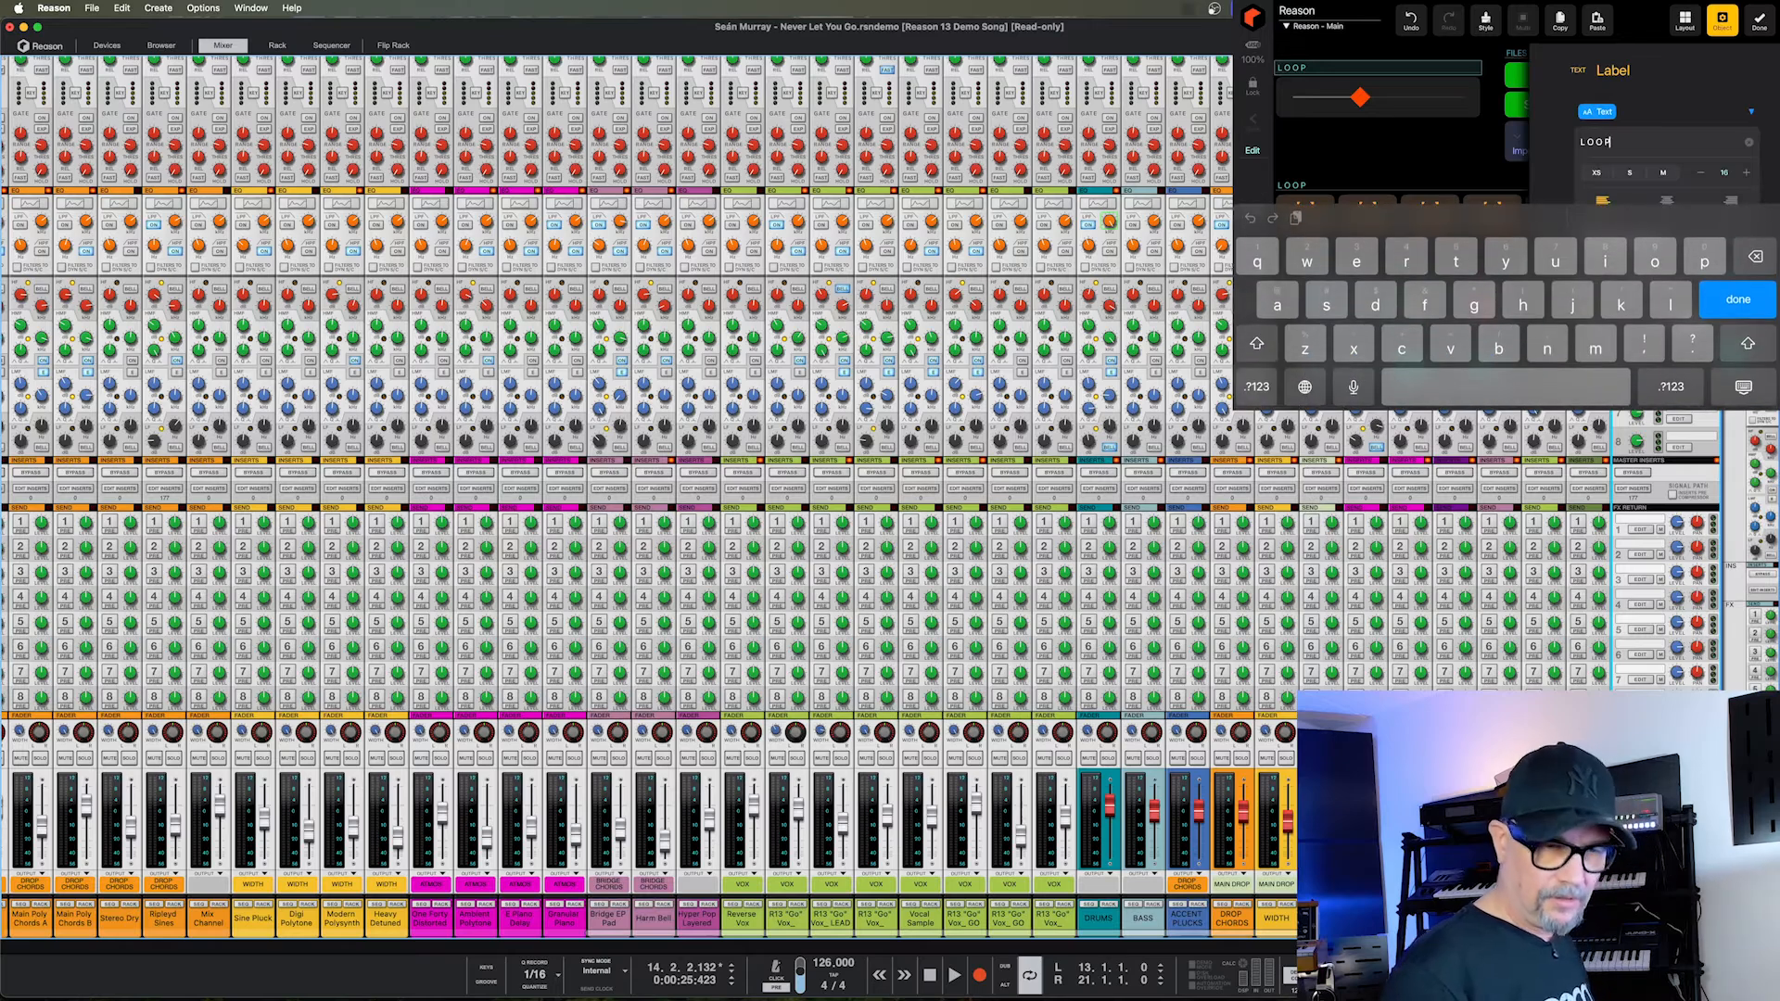
pyautogui.press('BackSpace')
pyautogui.press('BackSpace')
pyautogui.press('BackSpace')
pyautogui.press('BackSpace')
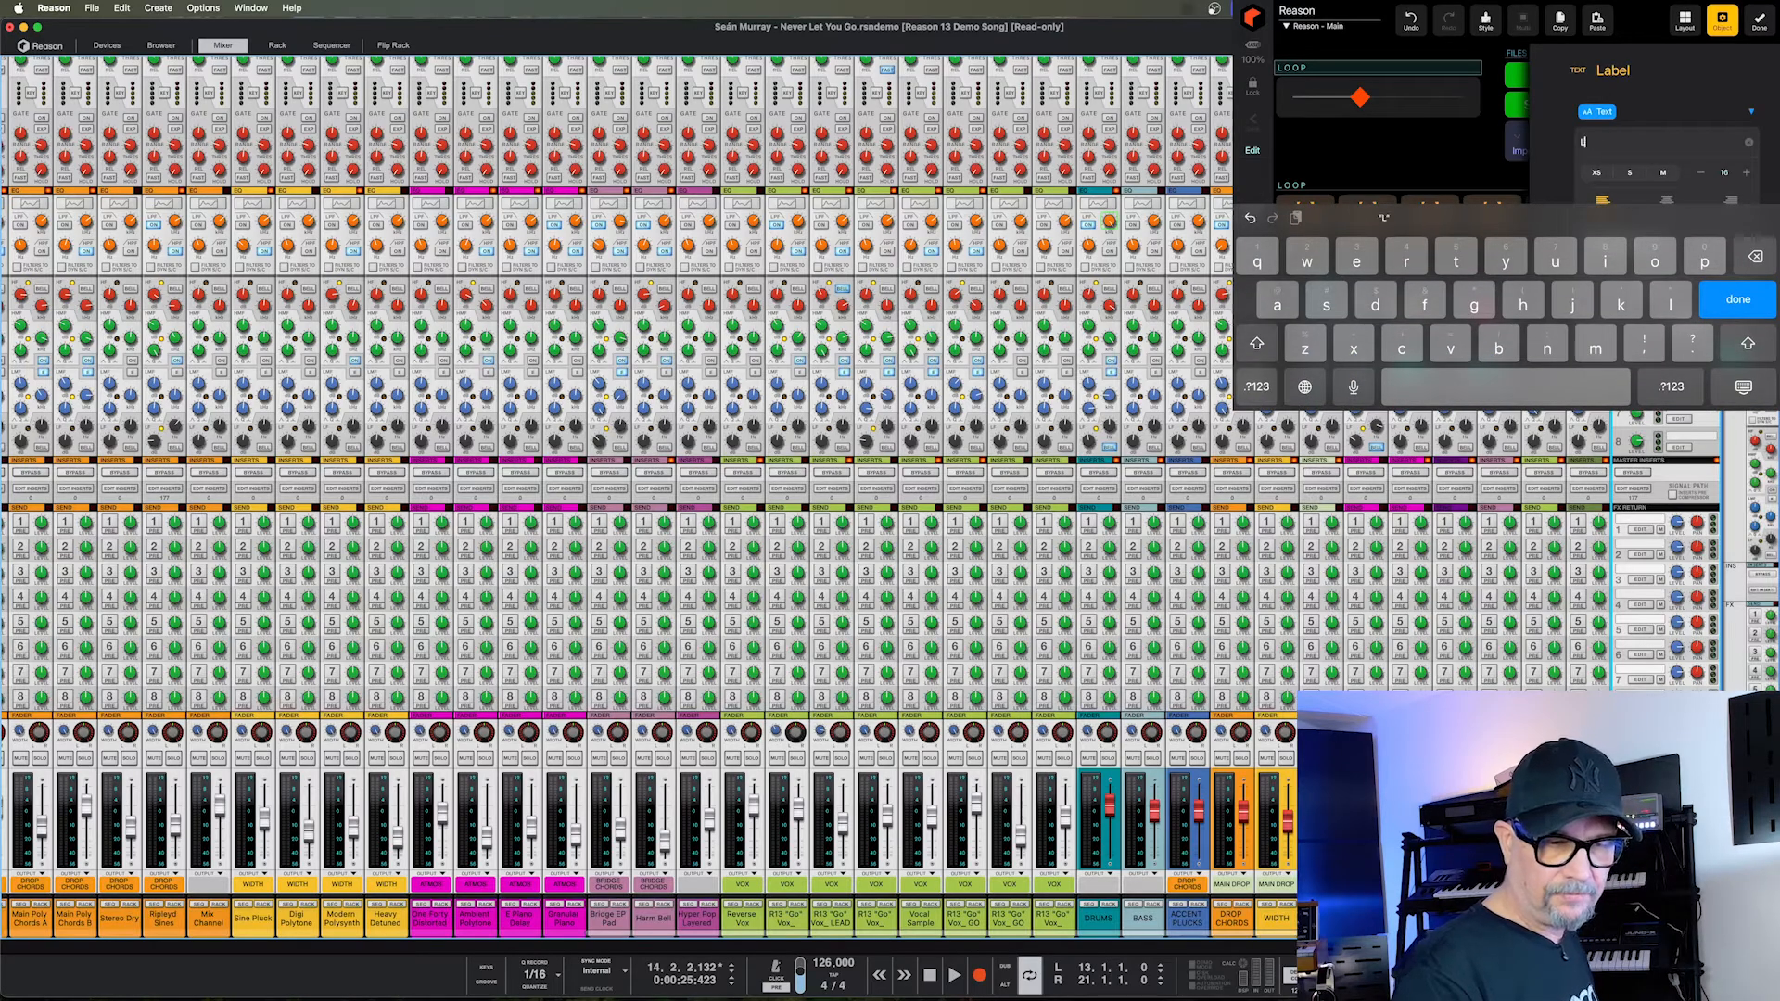
pyautogui.press('capslock')
pyautogui.write('M')
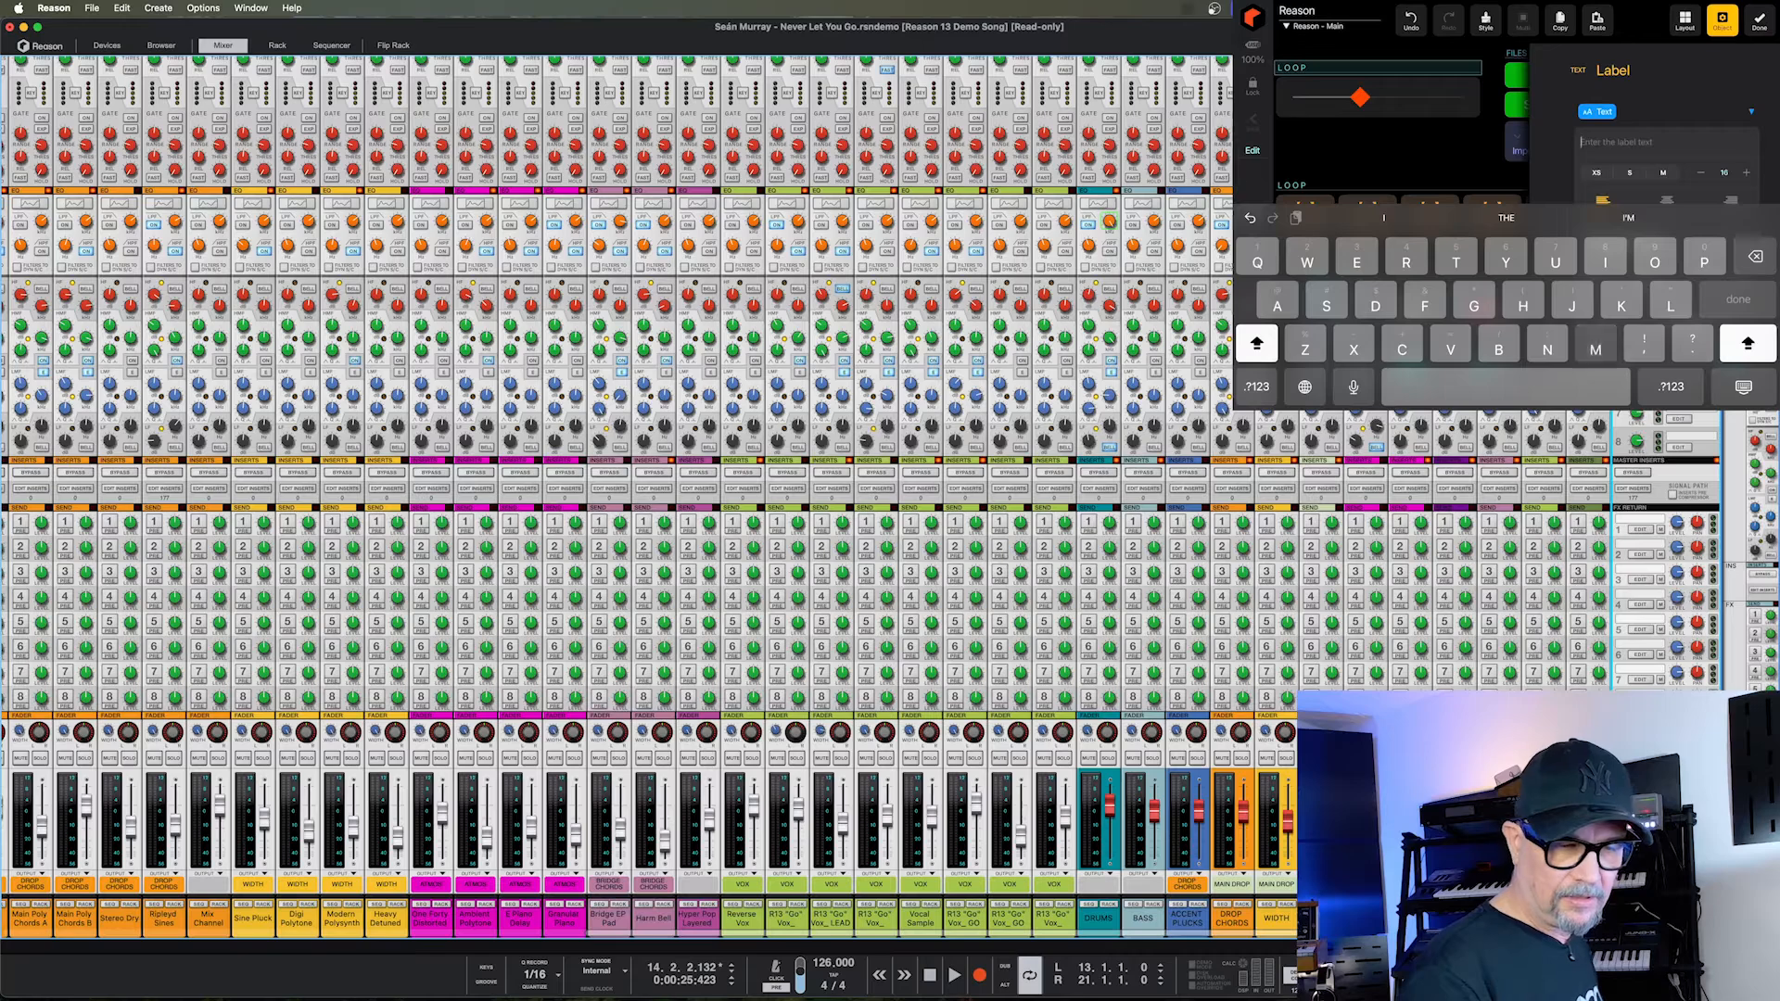
pyautogui.write('A')
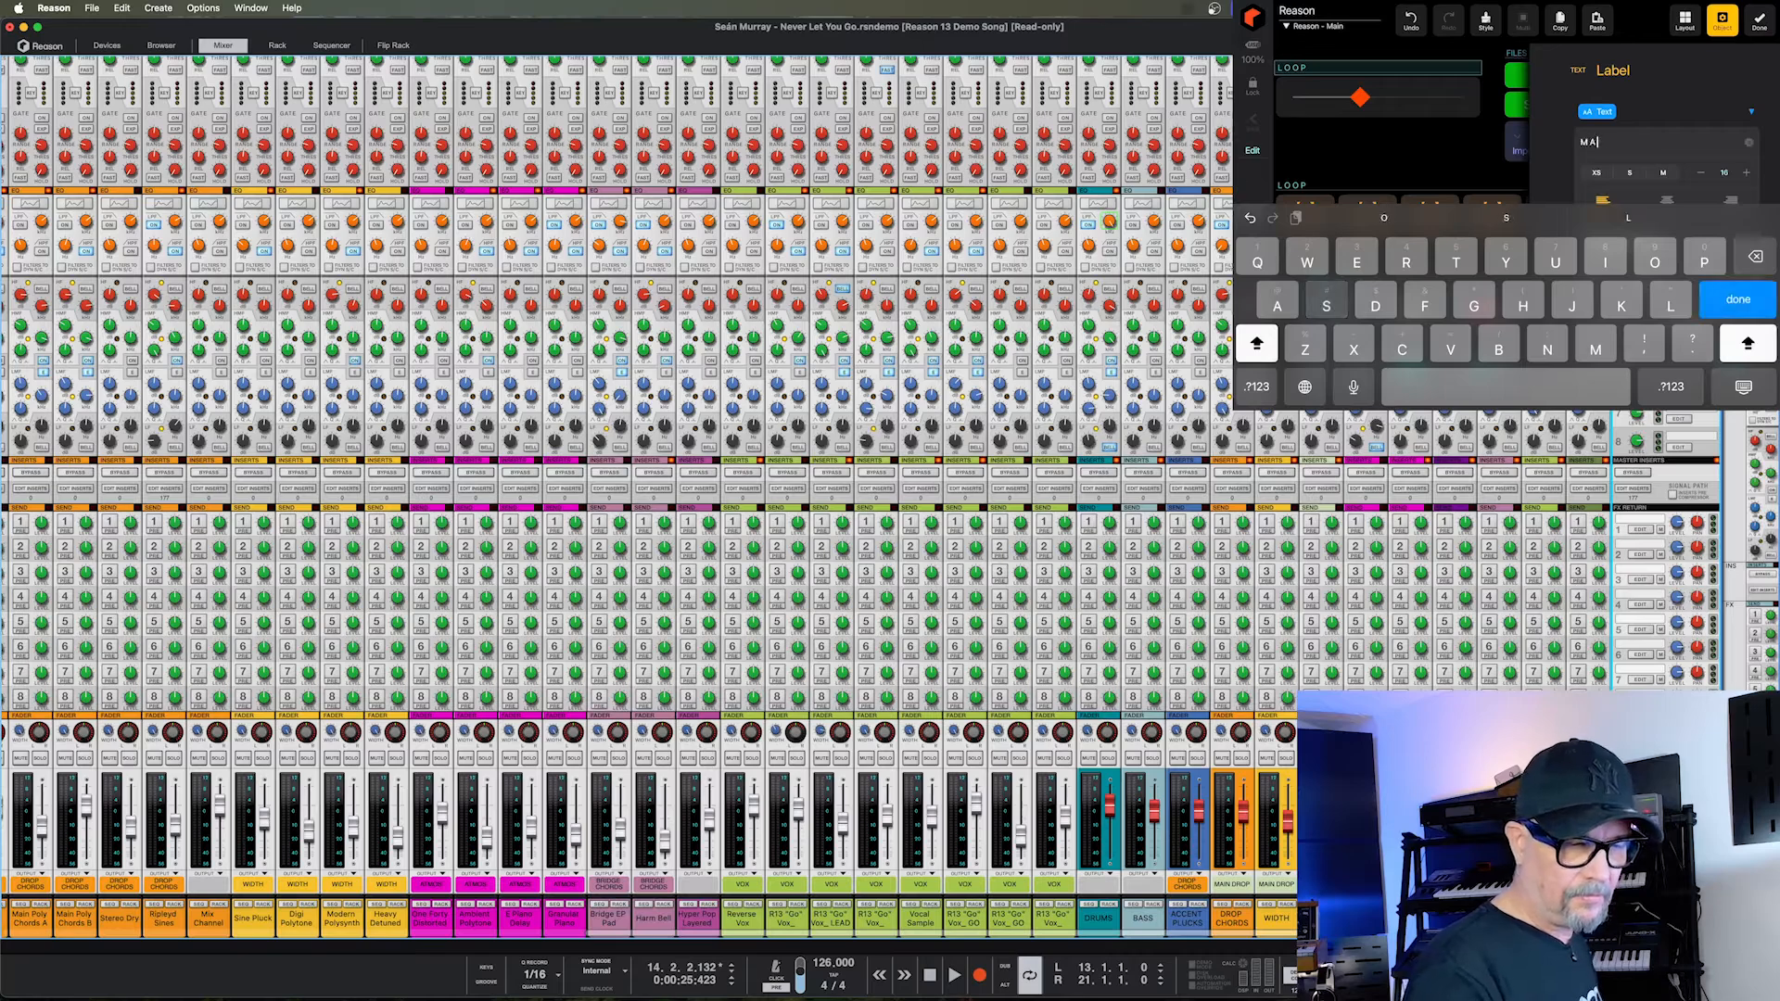
pyautogui.write('STER')
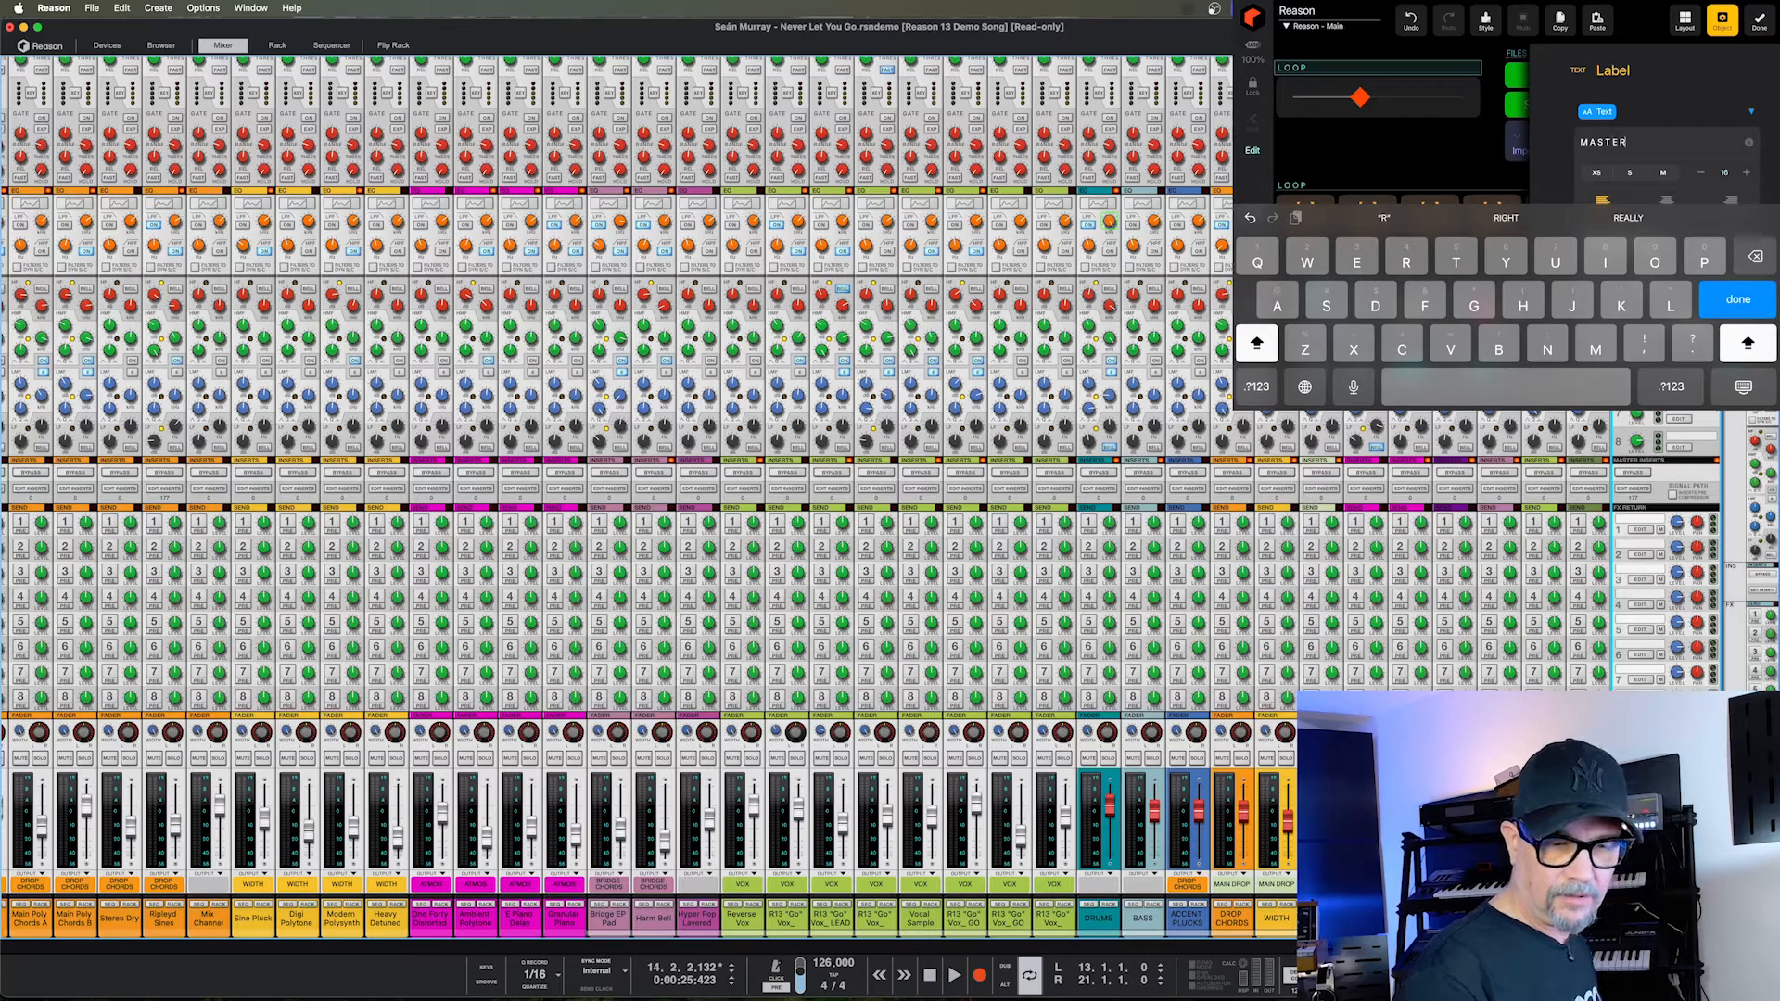
pyautogui.click(1744, 386)
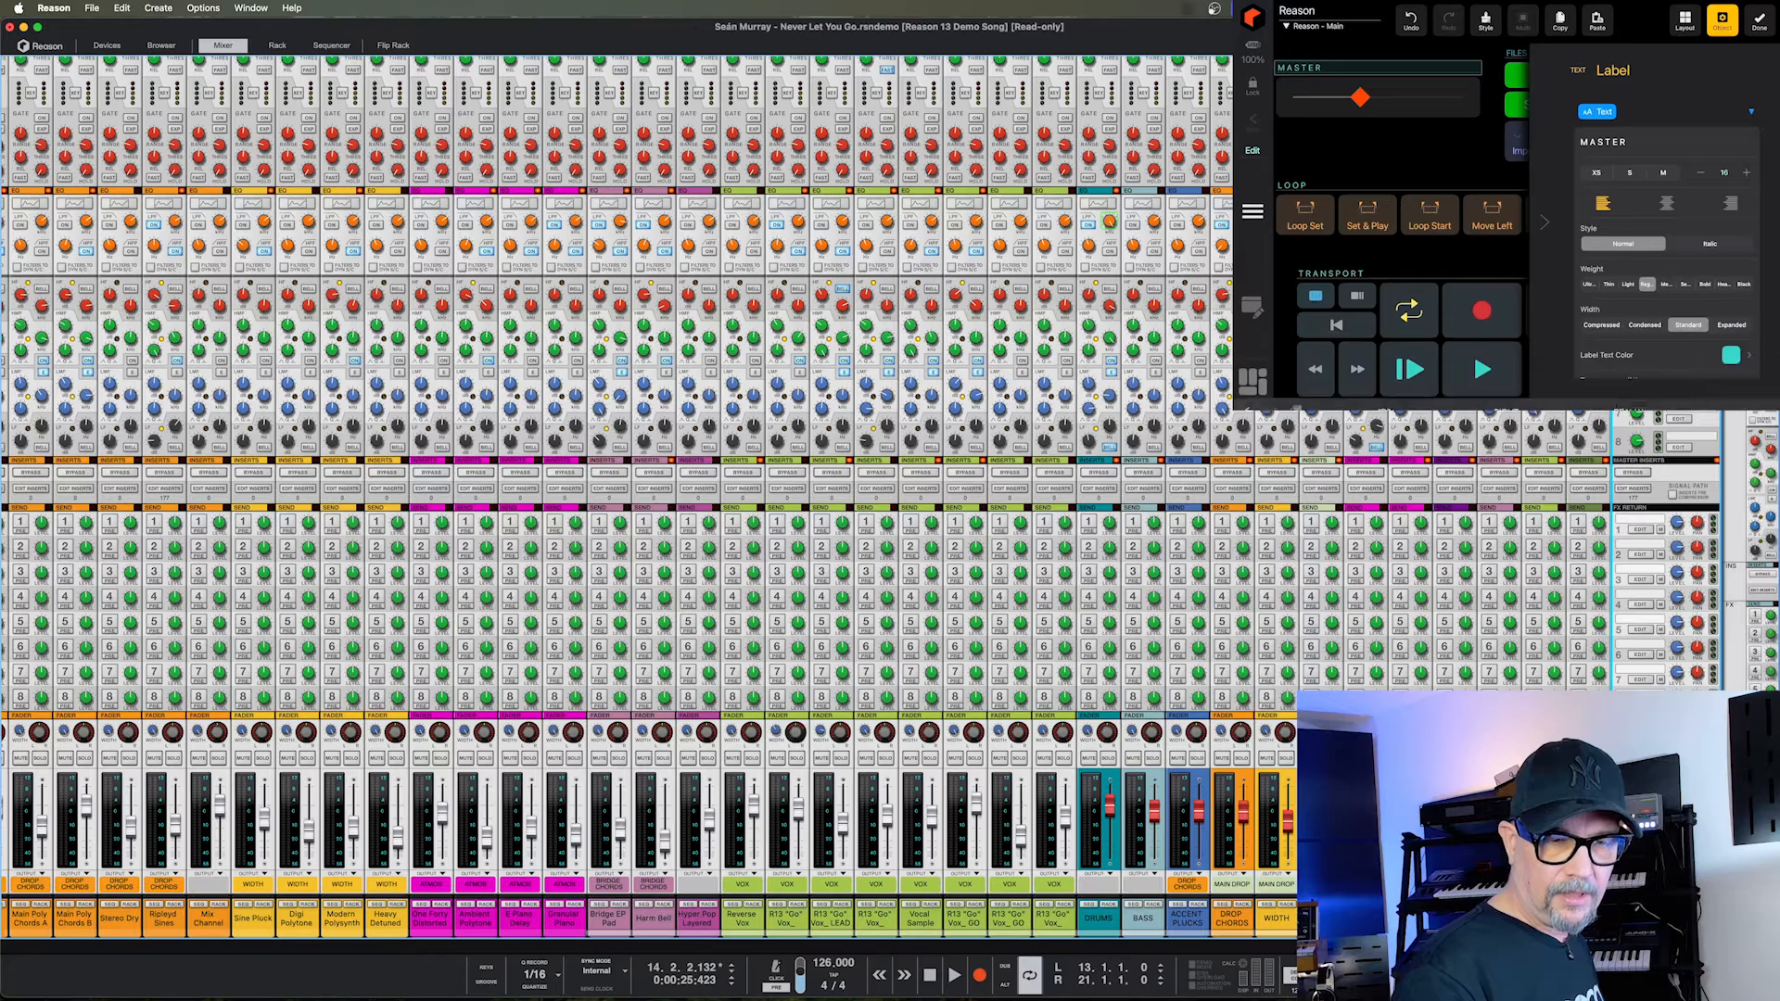
# Finish editing the grid and move the MASTER fader slightly up from its minimum.
pyautogui.click(1758, 18)
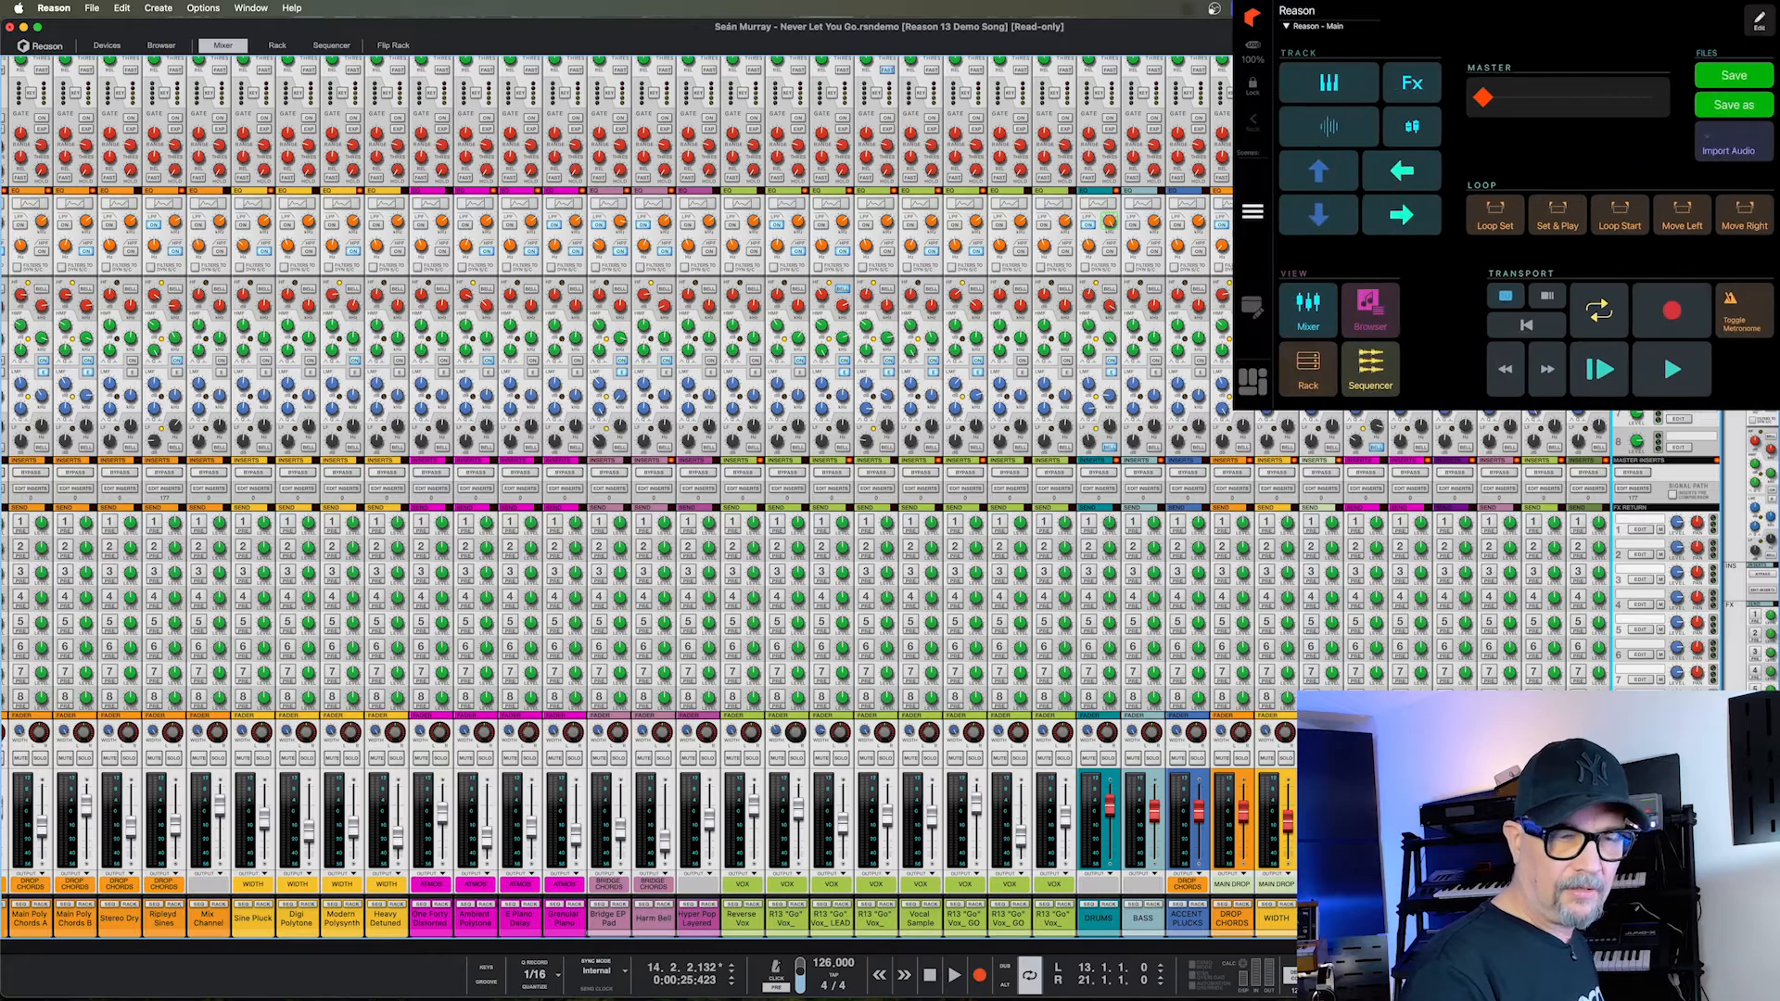
pyautogui.moveTo(1483, 98)
pyautogui.mouseDown()
pyautogui.moveTo(1652, 97)
pyautogui.moveTo(1495, 97)
pyautogui.mouseUp()
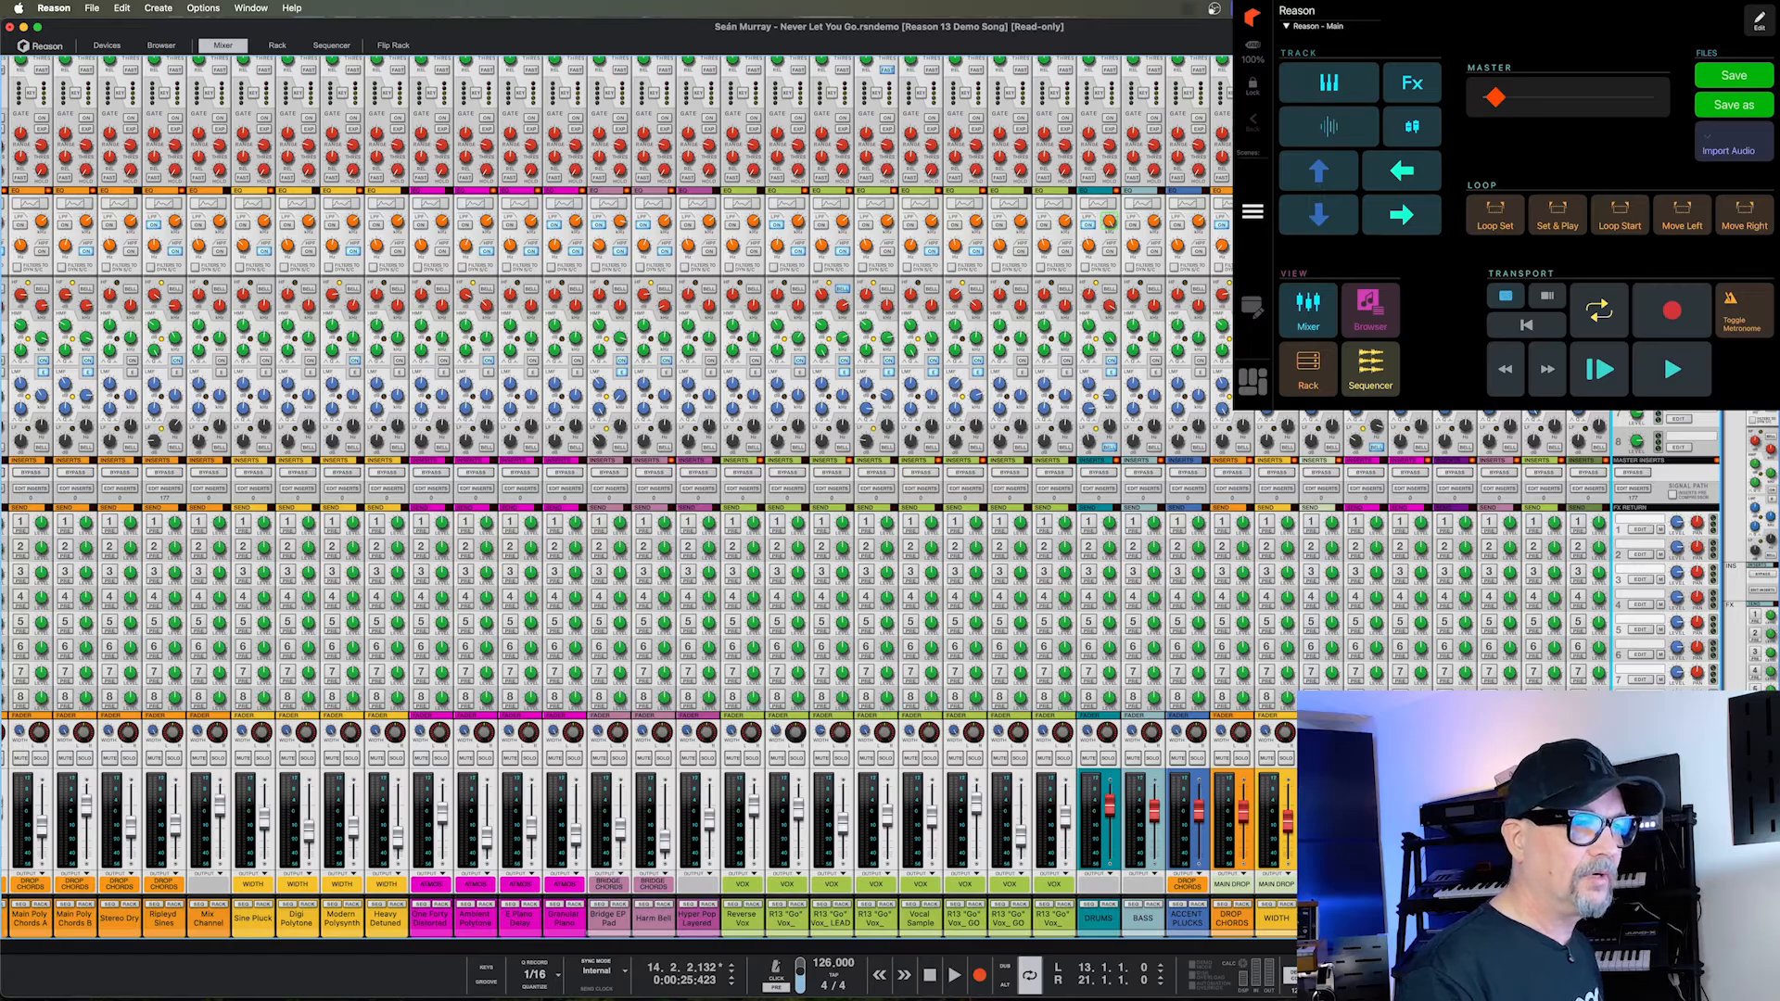
pyautogui.click(1624, 857)
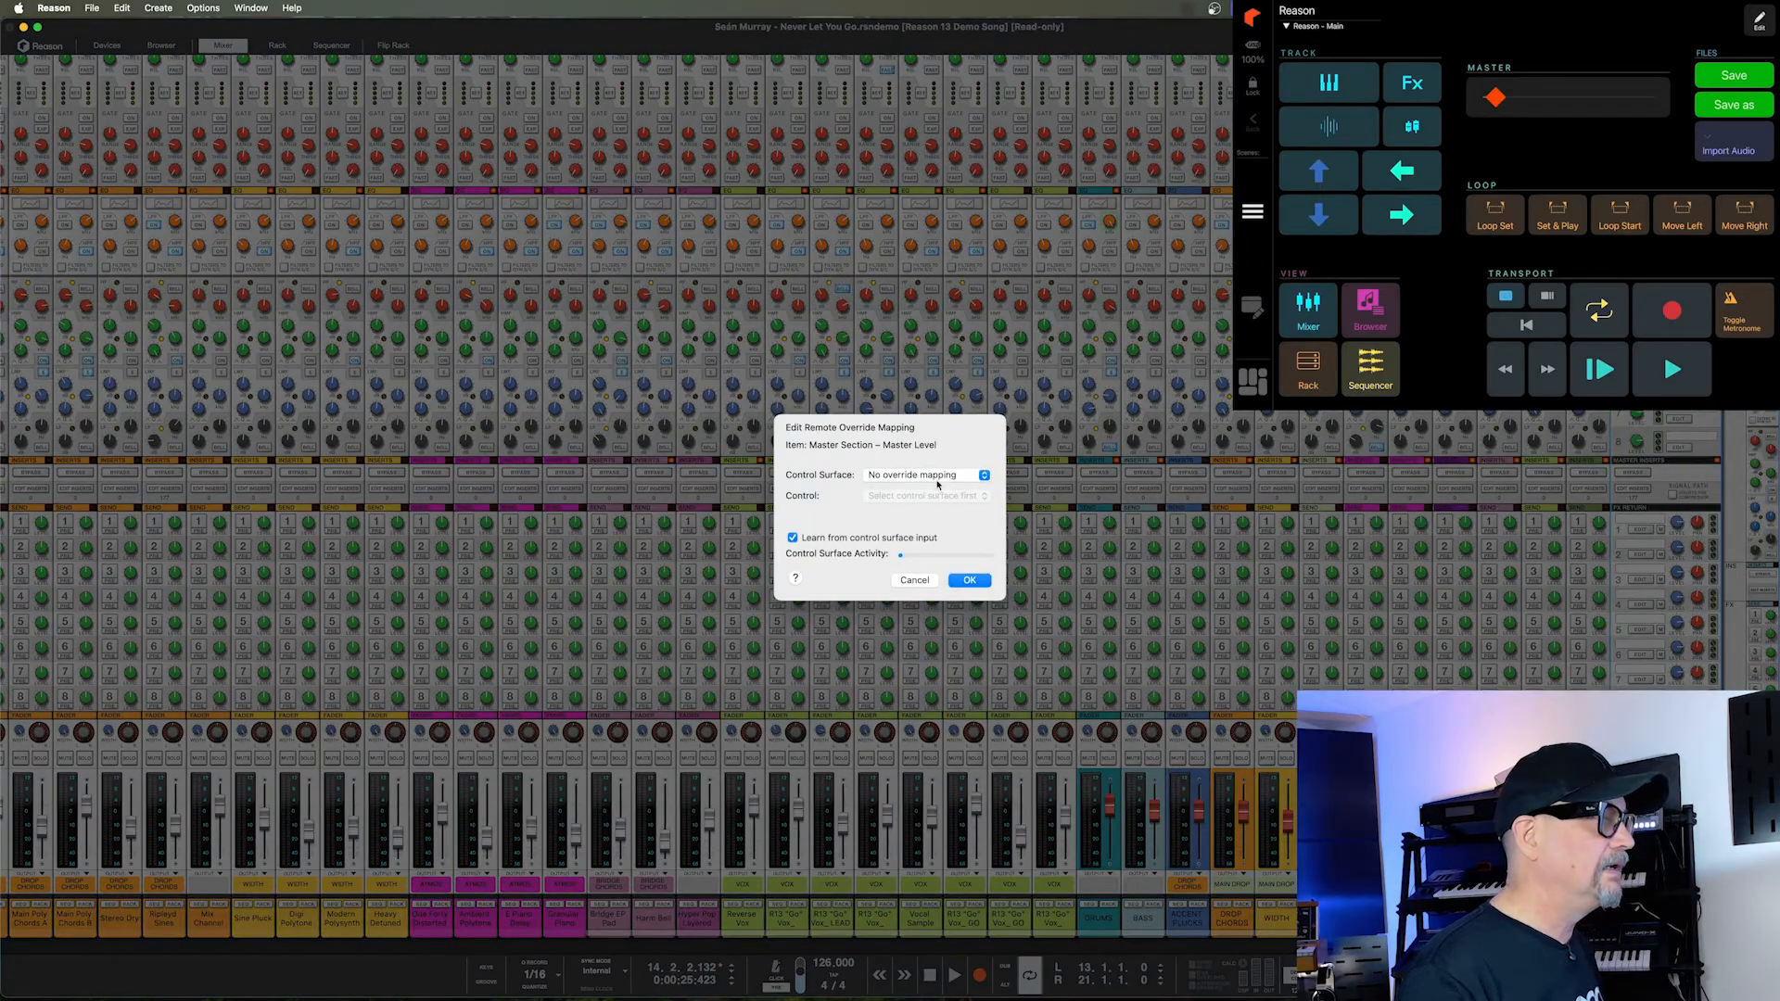
pyautogui.click(936, 478)
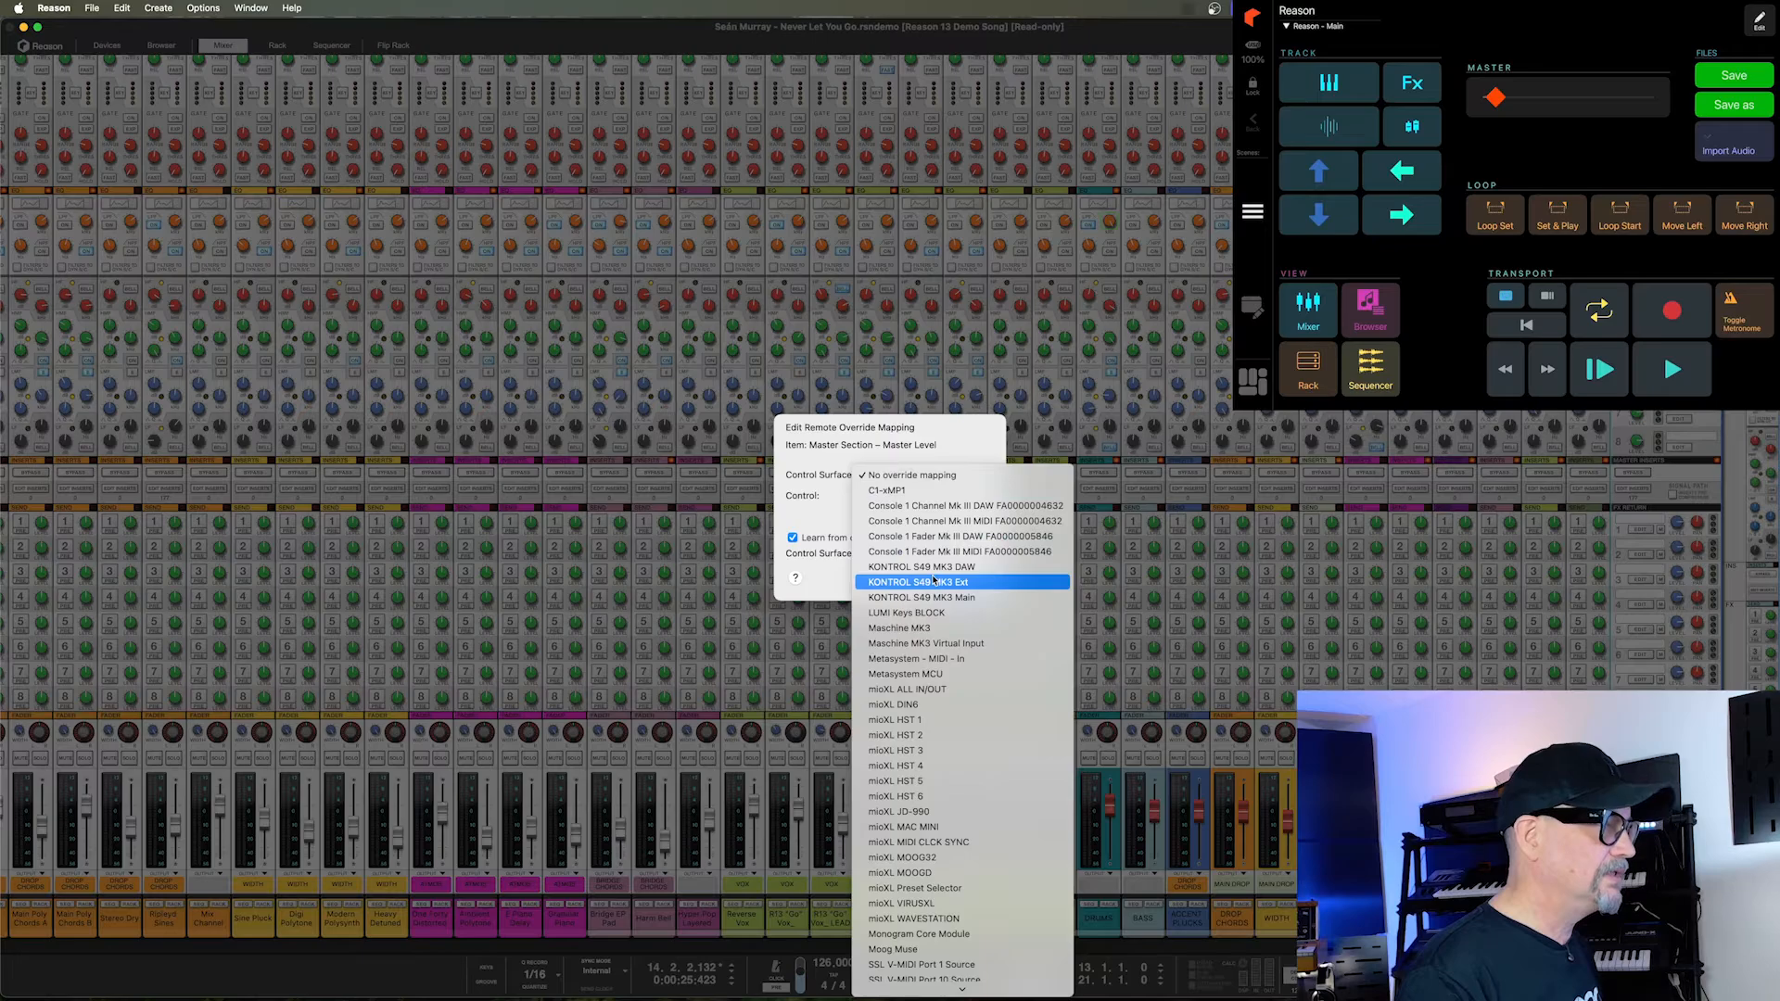
pyautogui.click(923, 659)
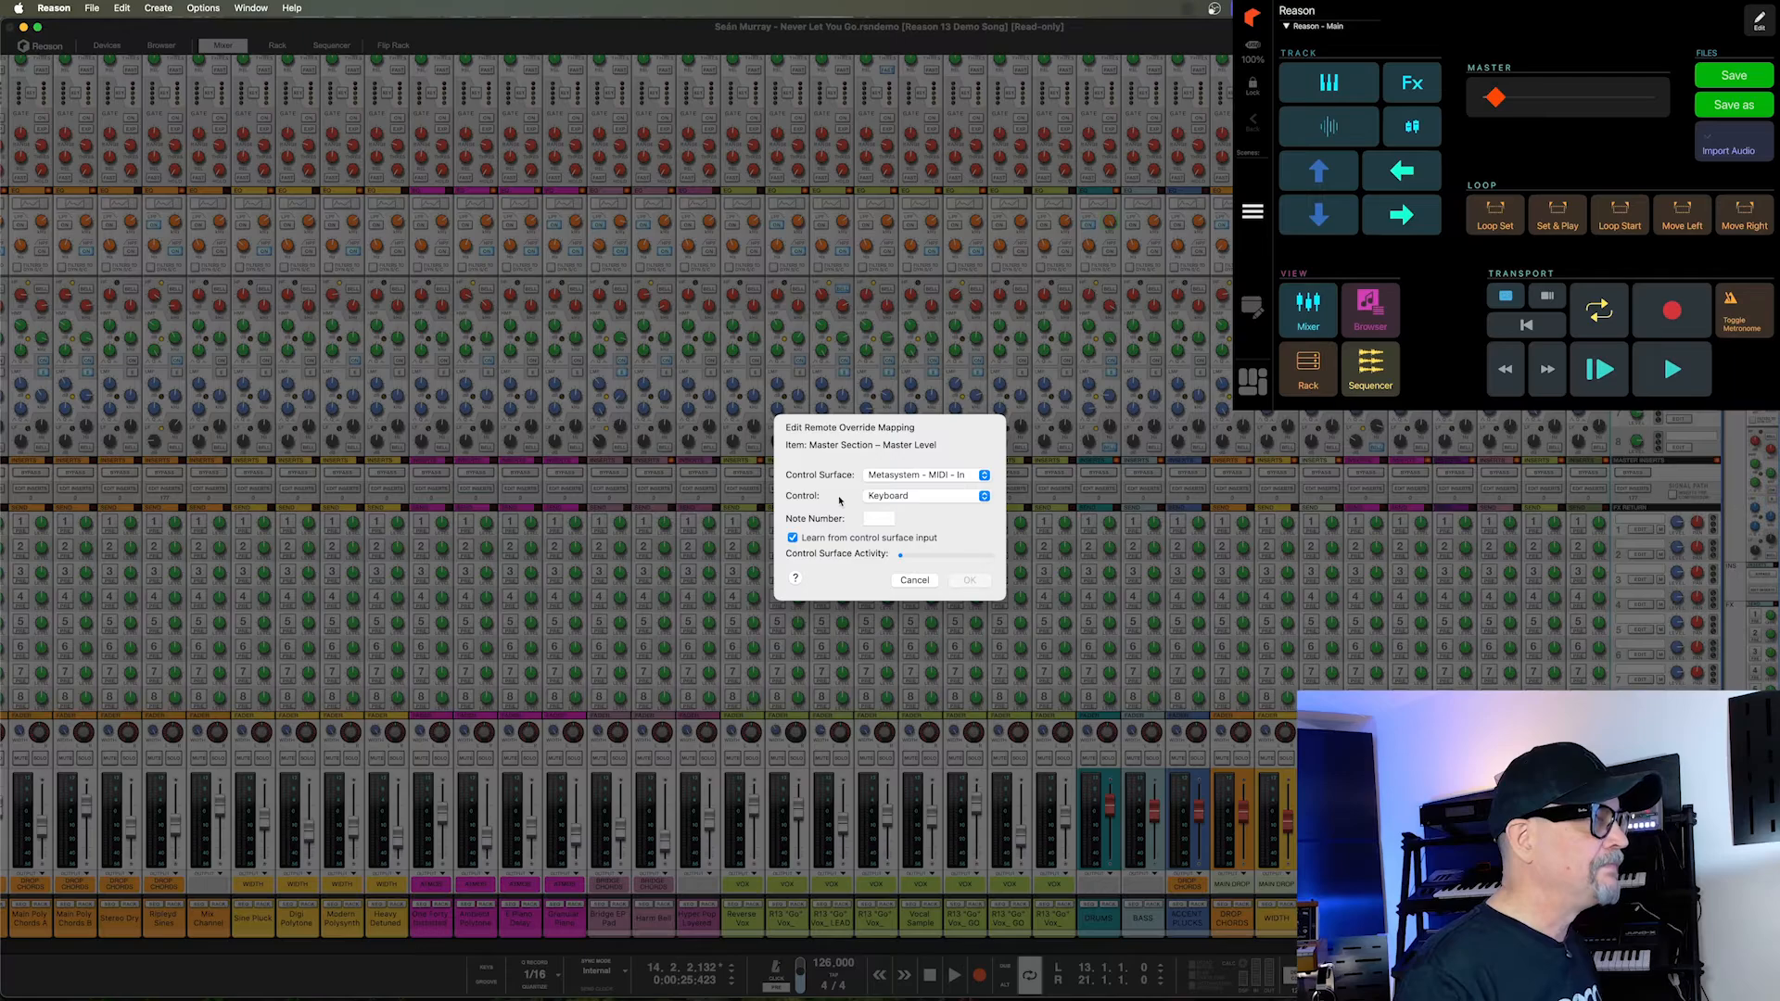
pyautogui.click(57, 9)
pyautogui.moveTo(84, 119)
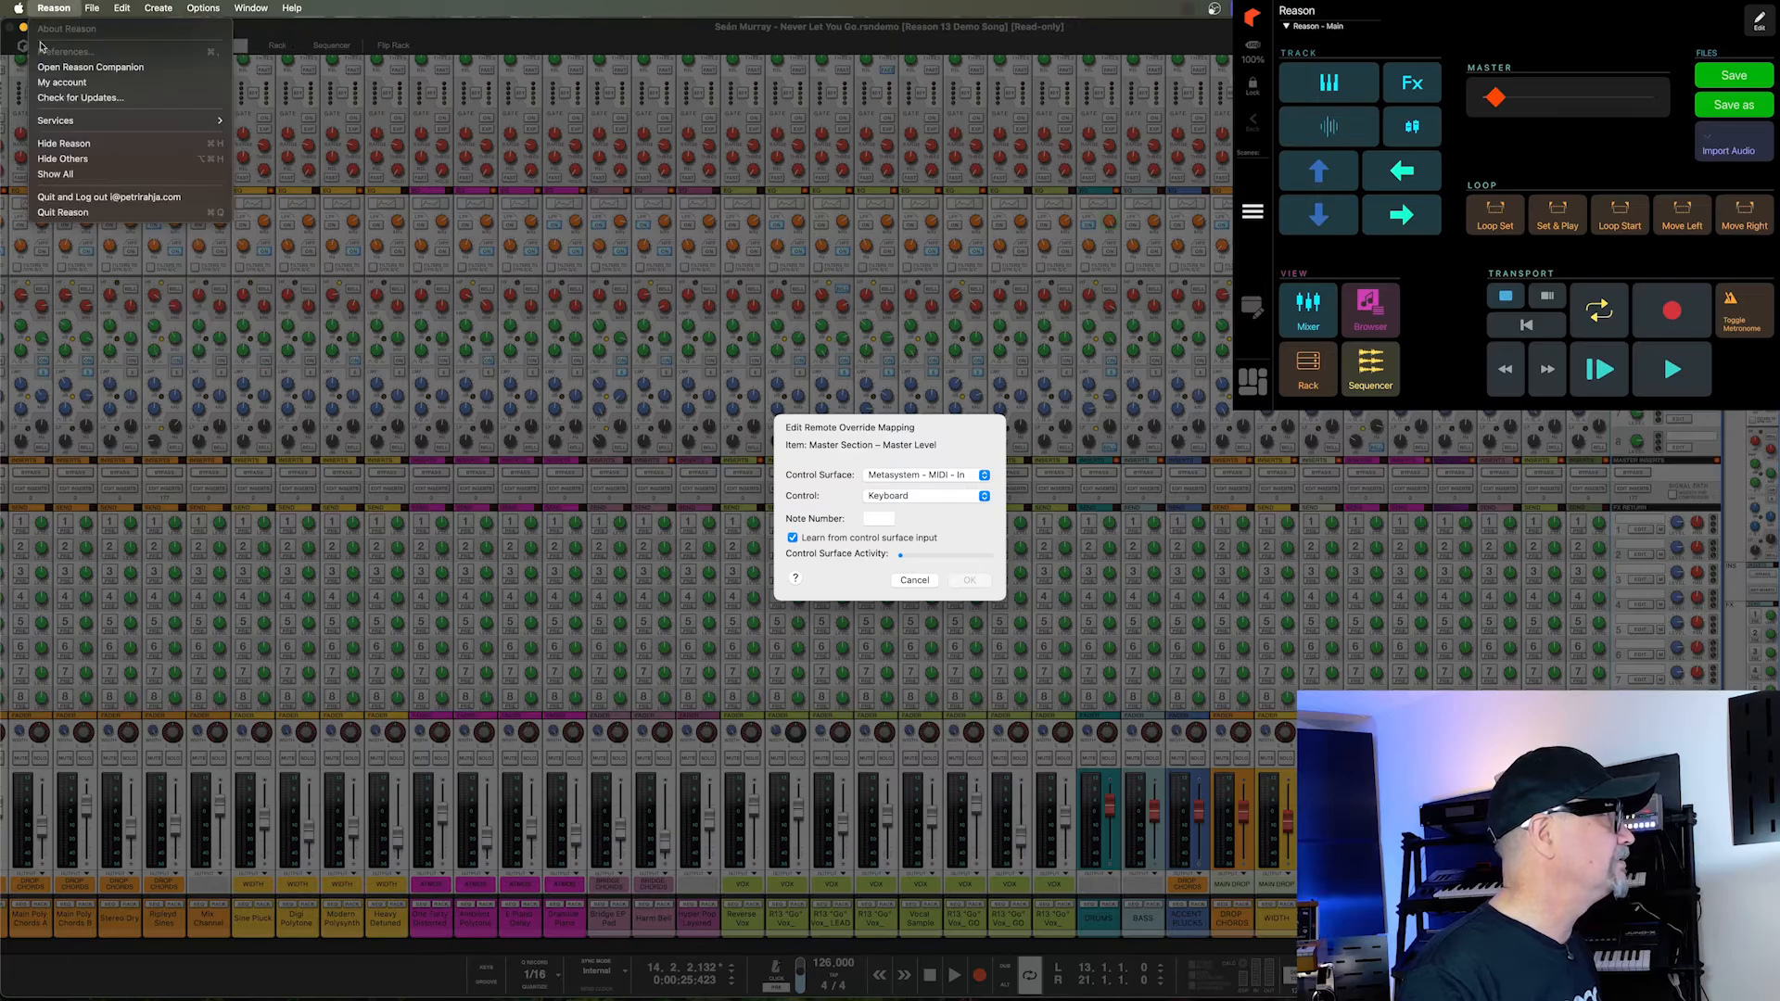
pyautogui.click(893, 445)
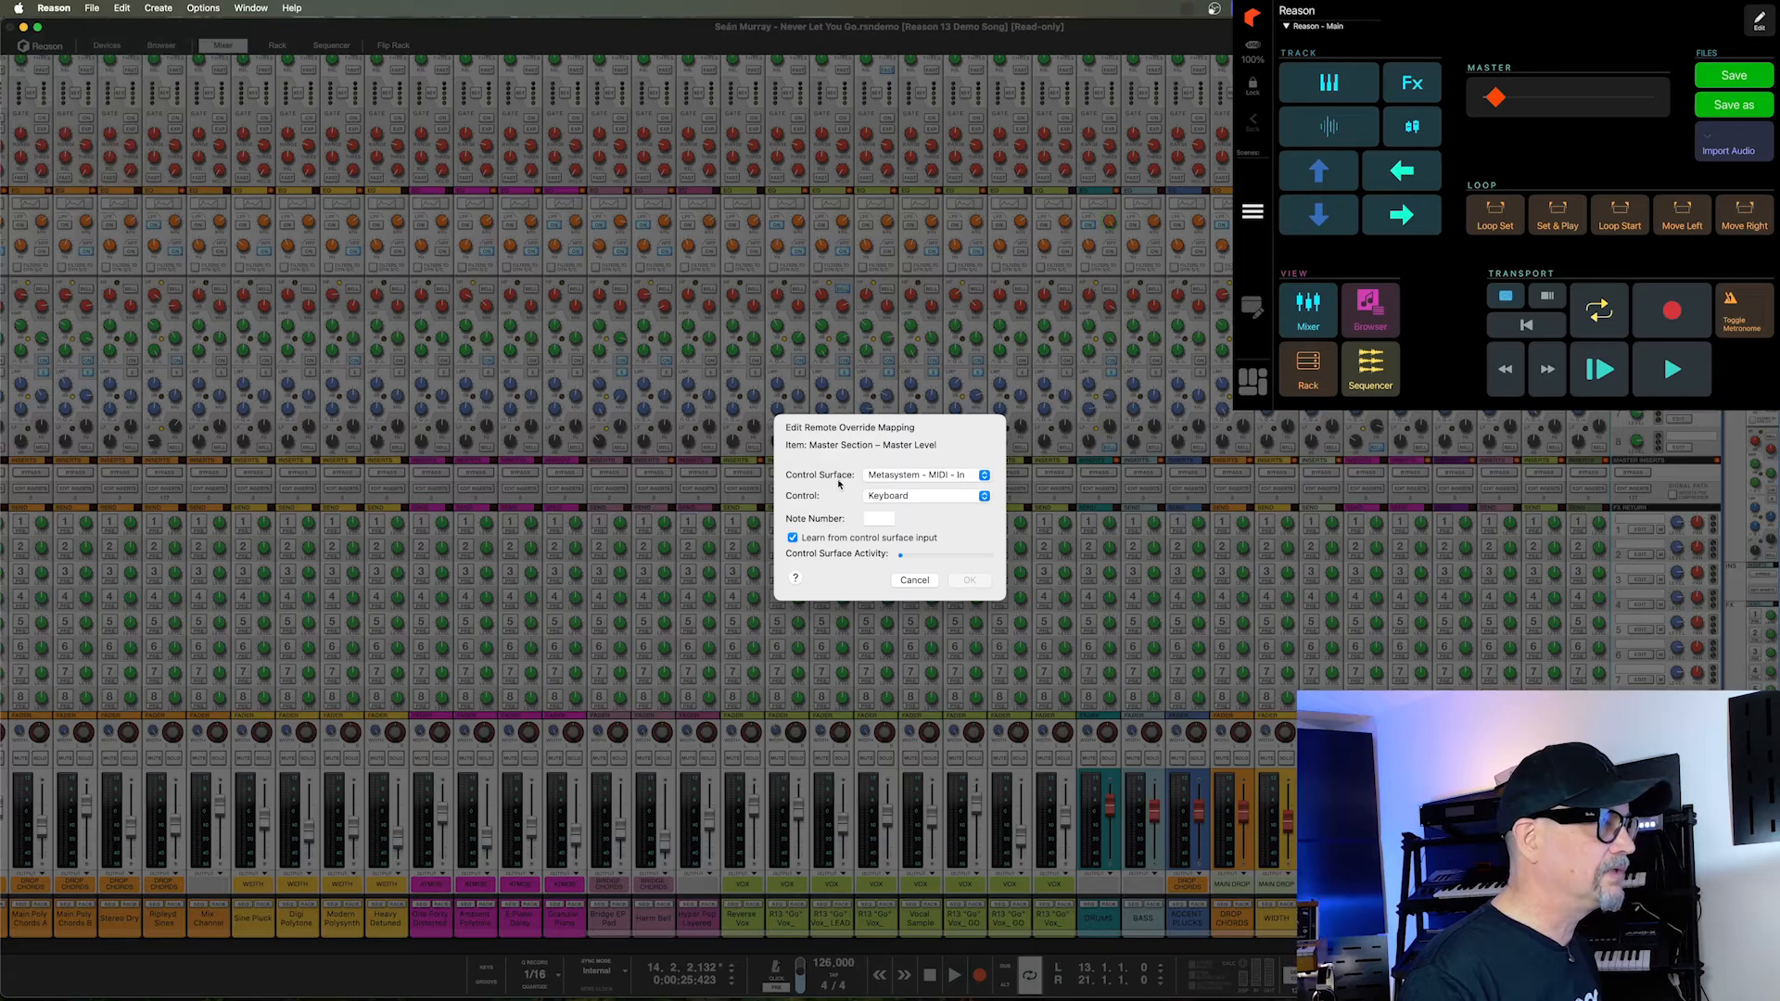
pyautogui.click(913, 580)
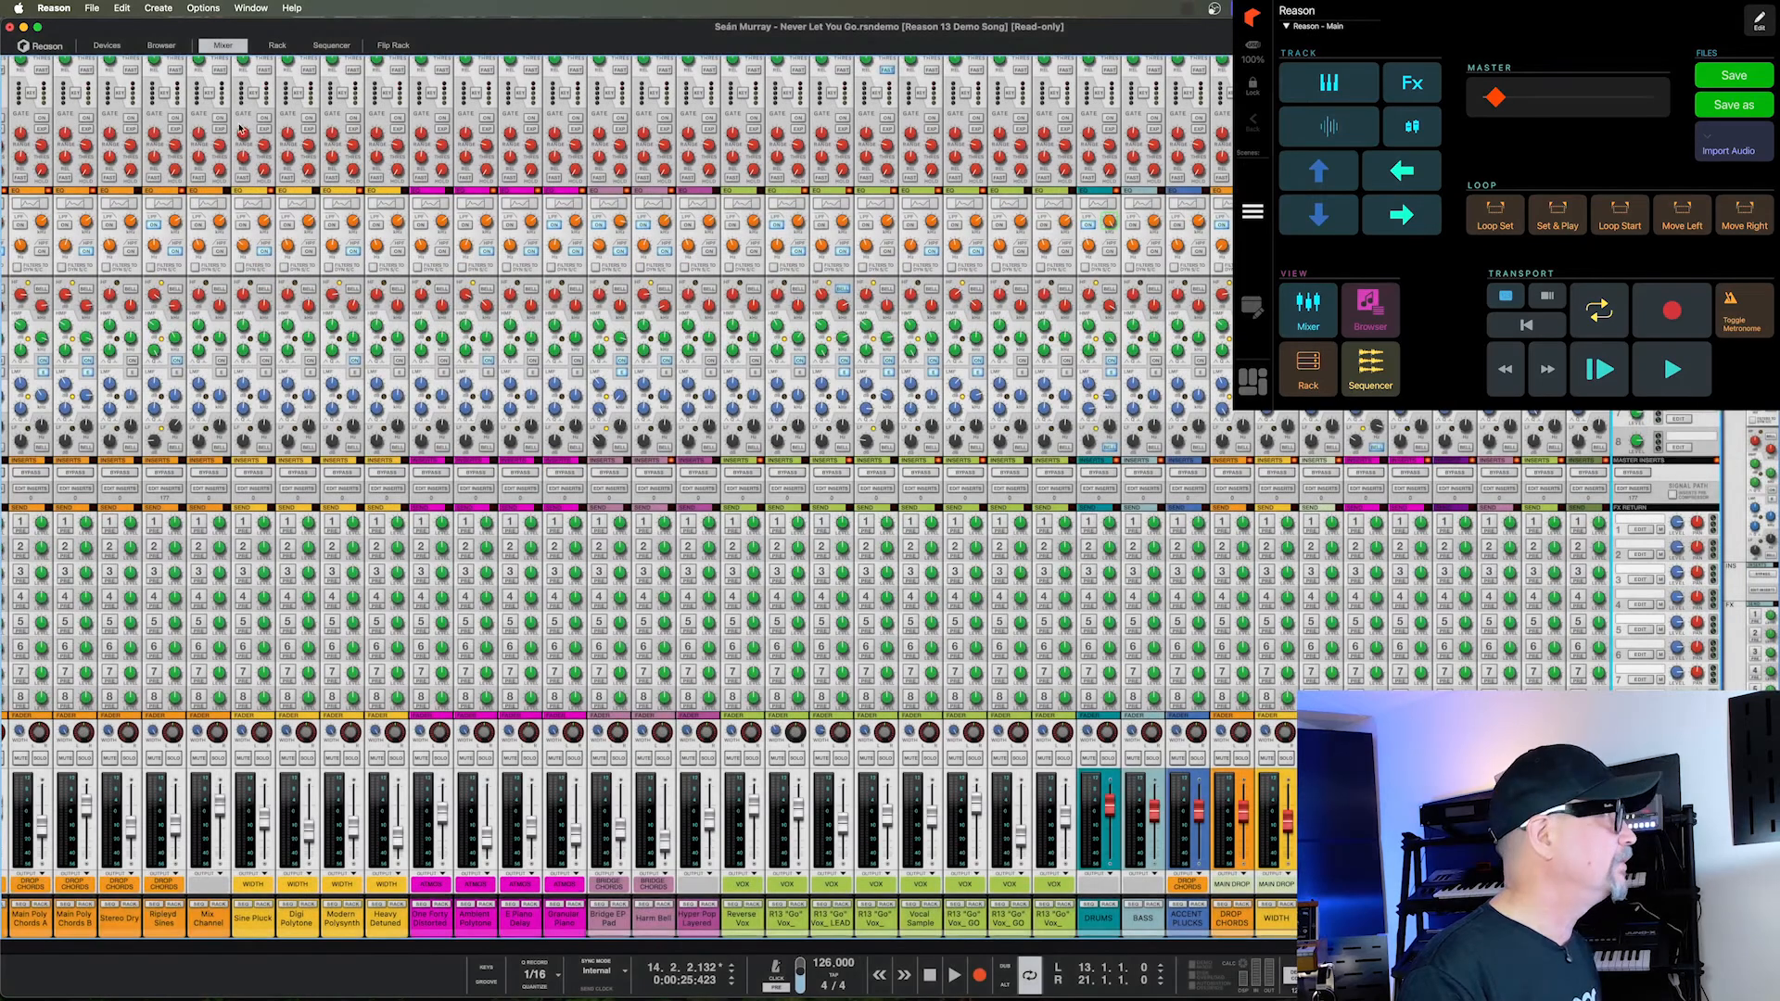
# Examine the Easy MIDI Inputs in Reason's MIDI preferences for the Metasystem ports and their enabled state.
pyautogui.click(63, 9)
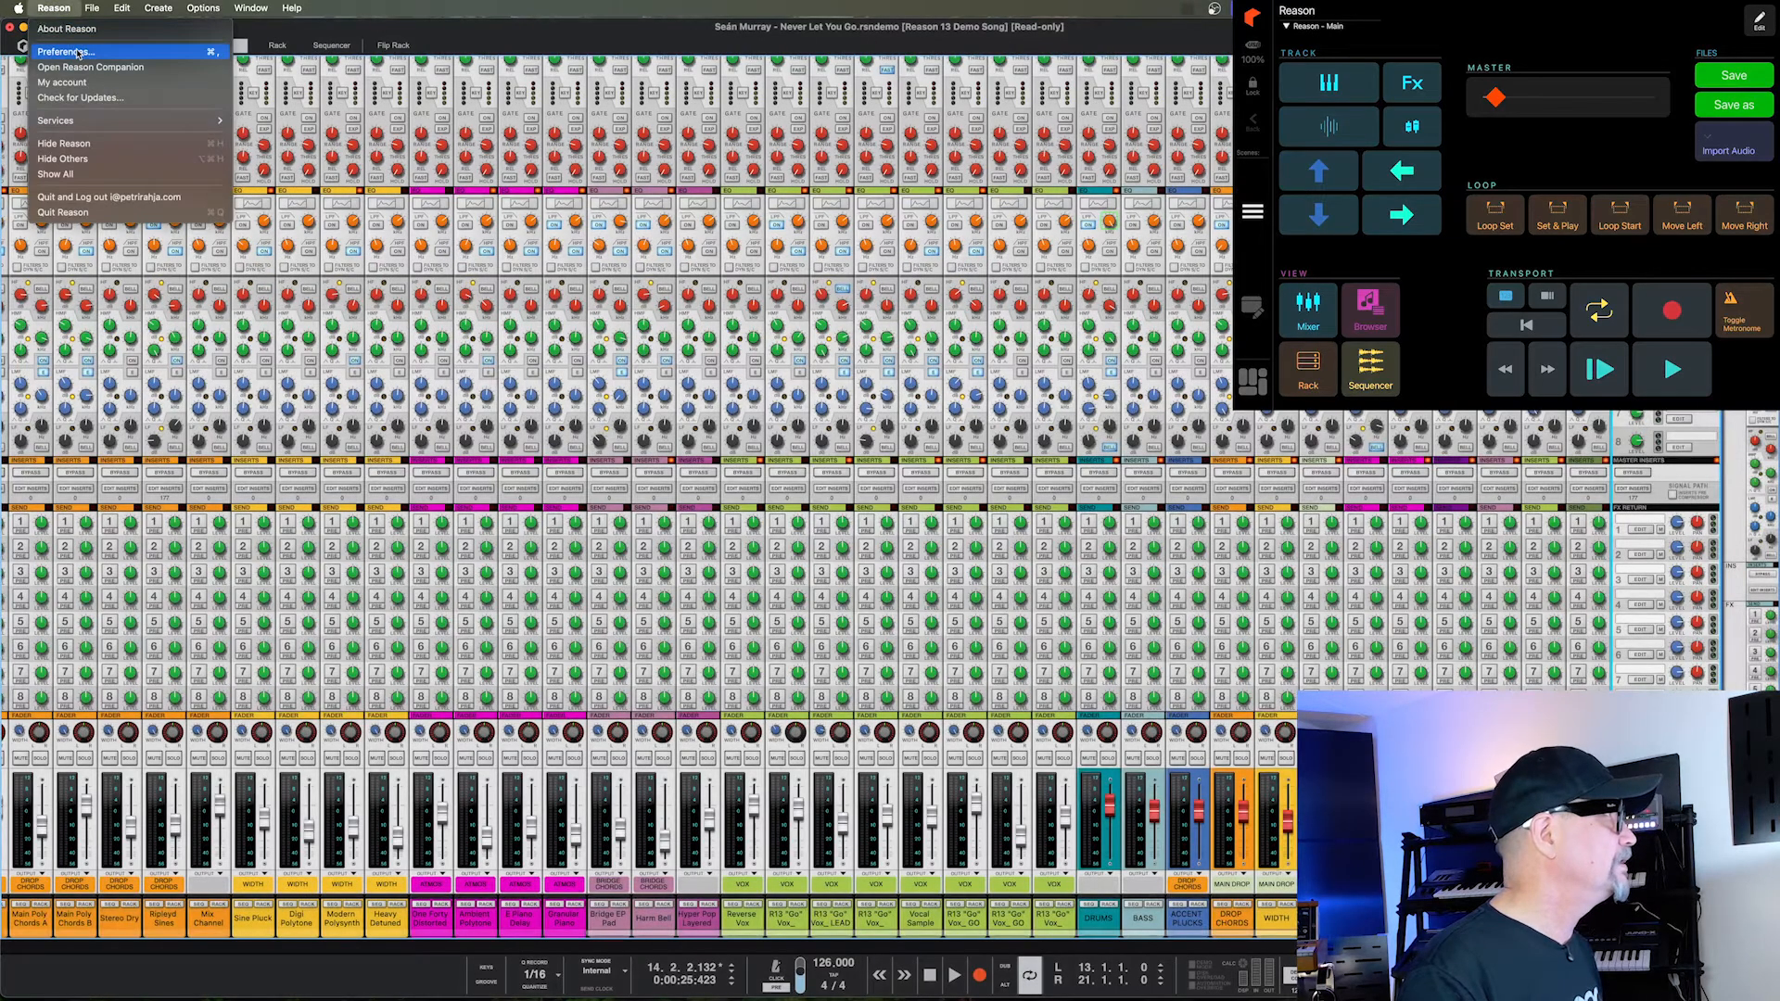
pyautogui.click(80, 53)
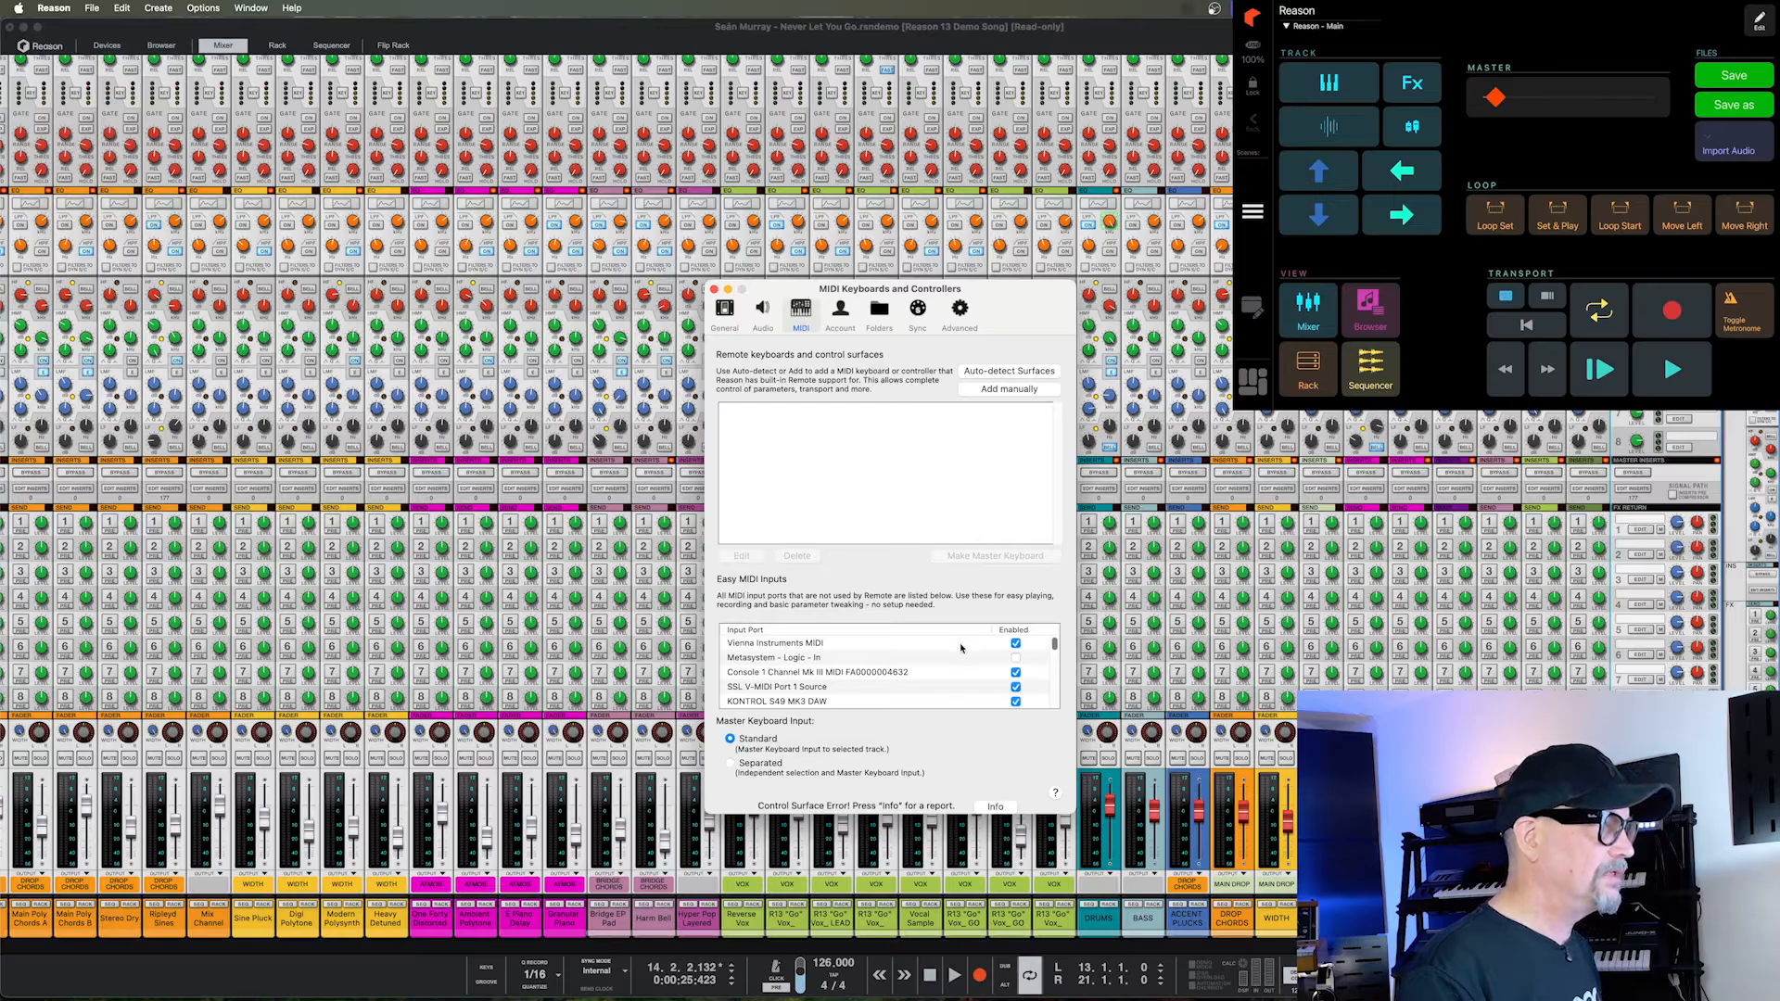
pyautogui.moveTo(1054, 647)
pyautogui.mouseDown()
pyautogui.moveTo(1060, 701)
pyautogui.moveTo(1056, 665)
pyautogui.mouseUp()
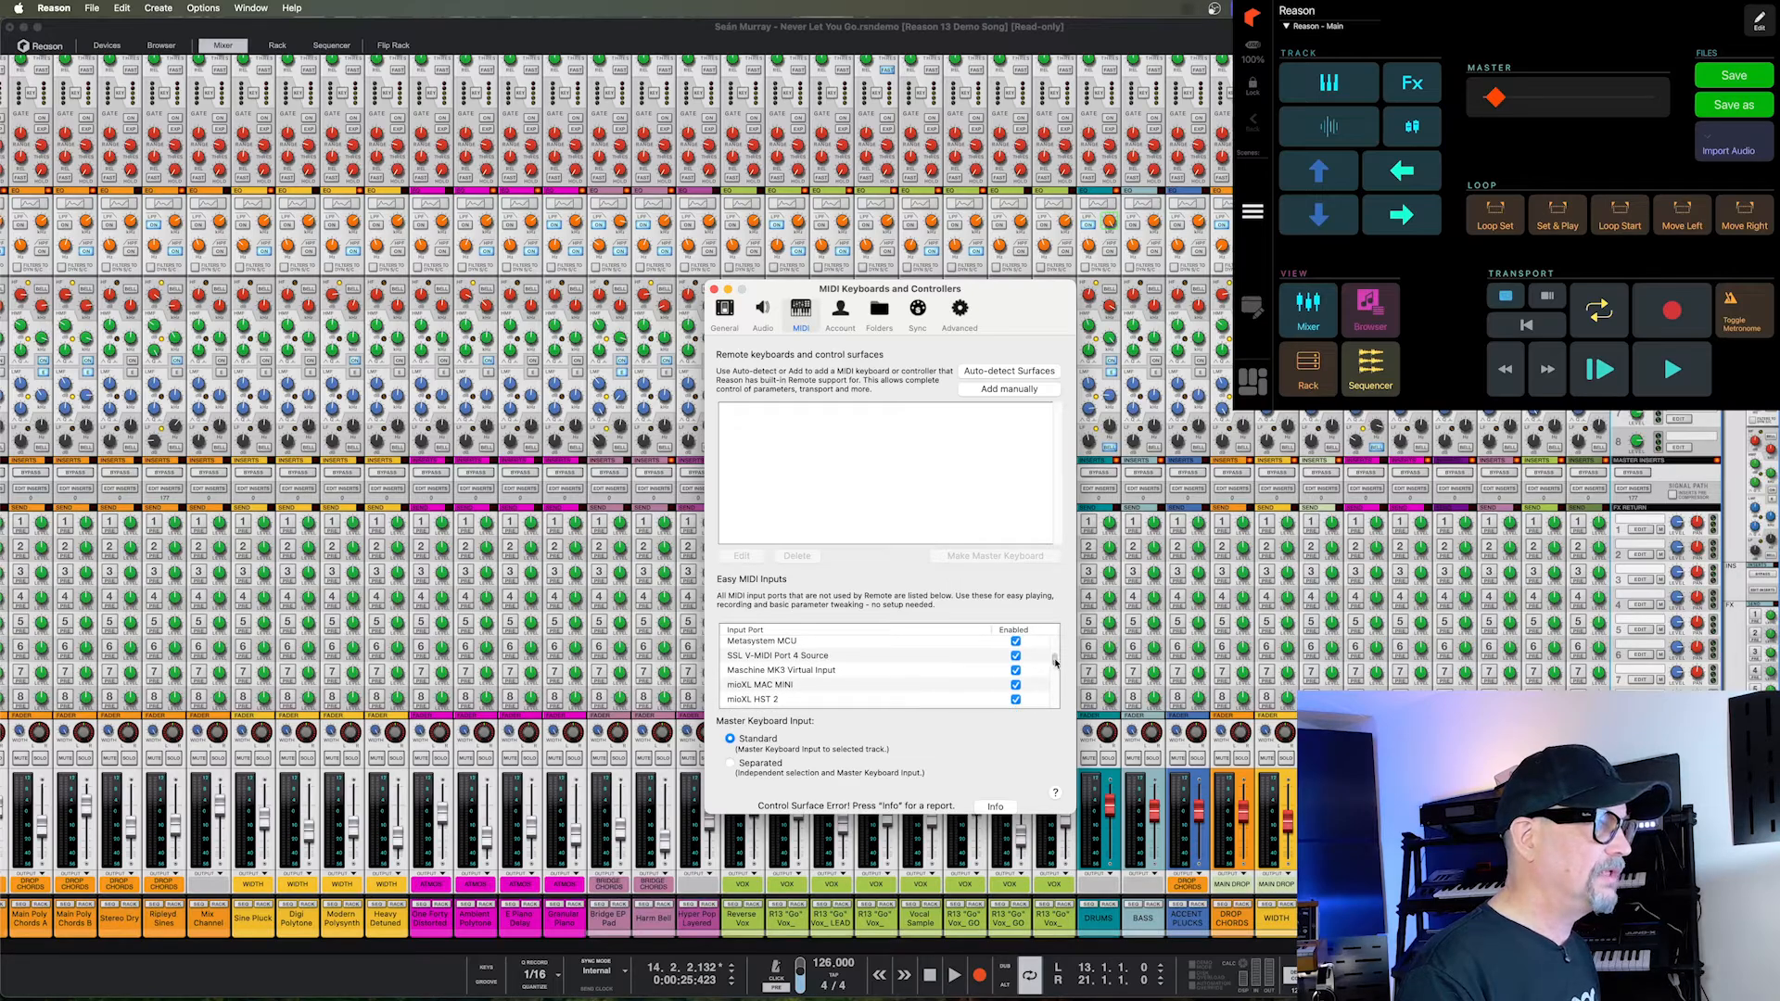
pyautogui.moveTo(1056, 661); pyautogui.dragTo(1052, 644)
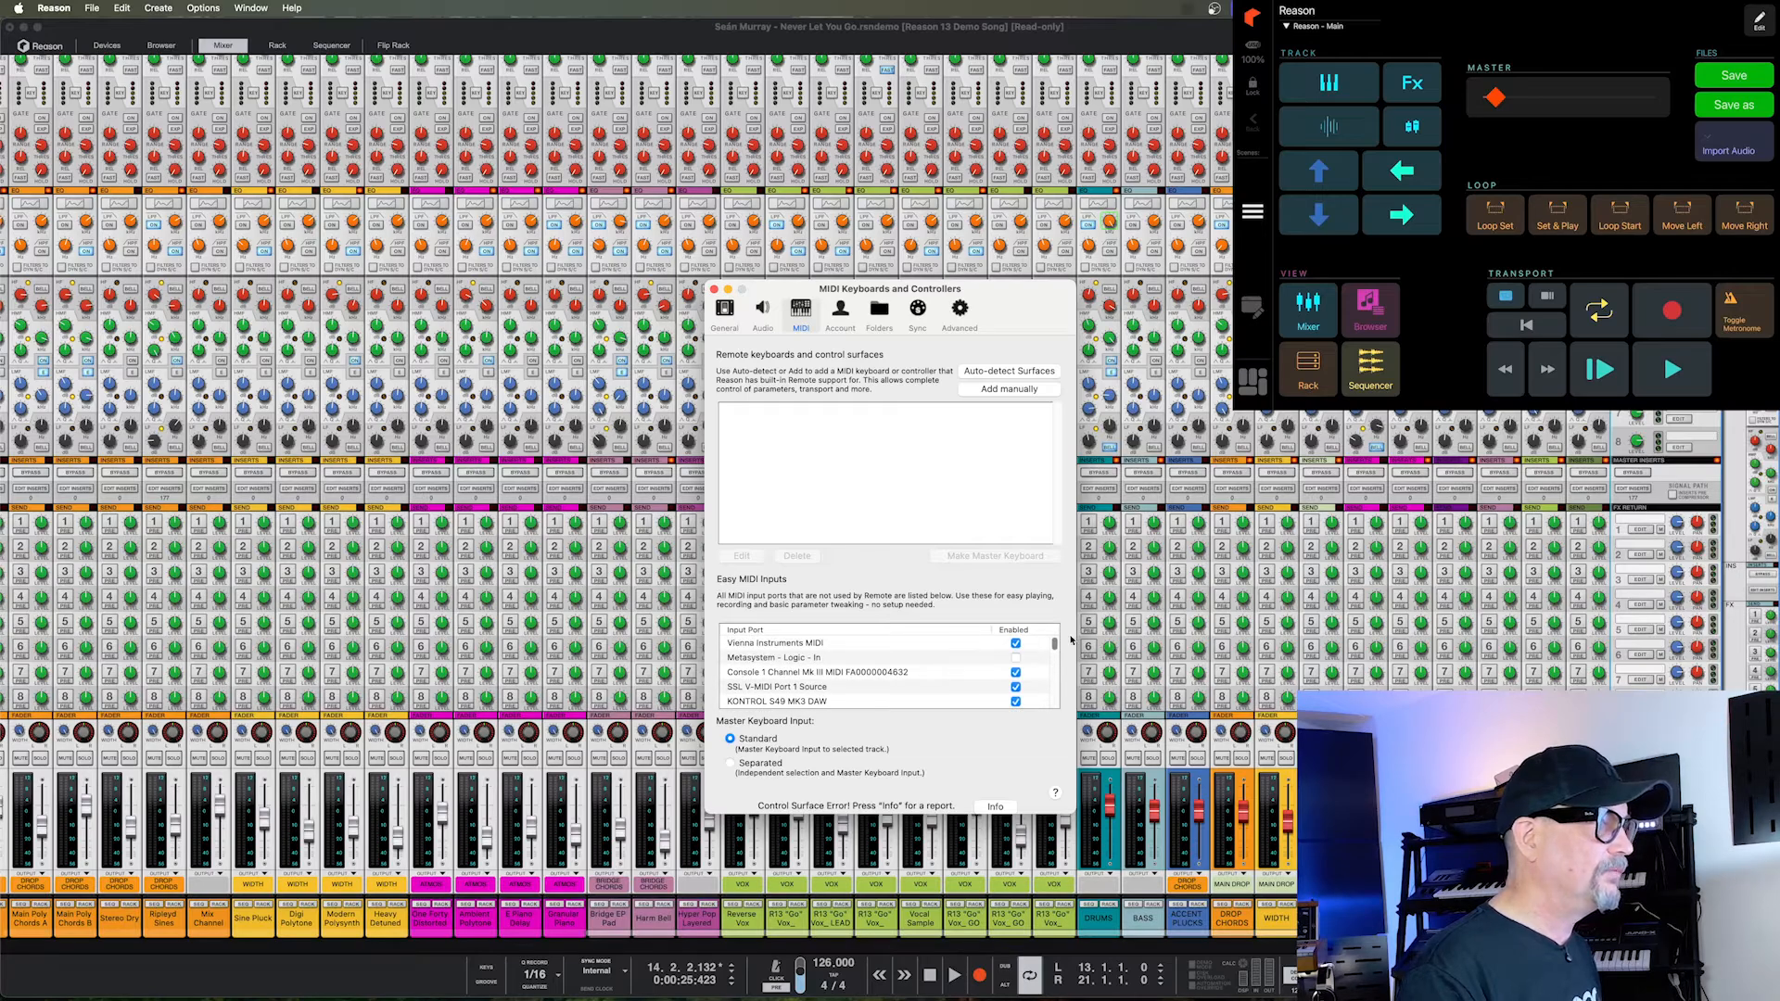
pyautogui.moveTo(1054, 643); pyautogui.dragTo(1061, 660)
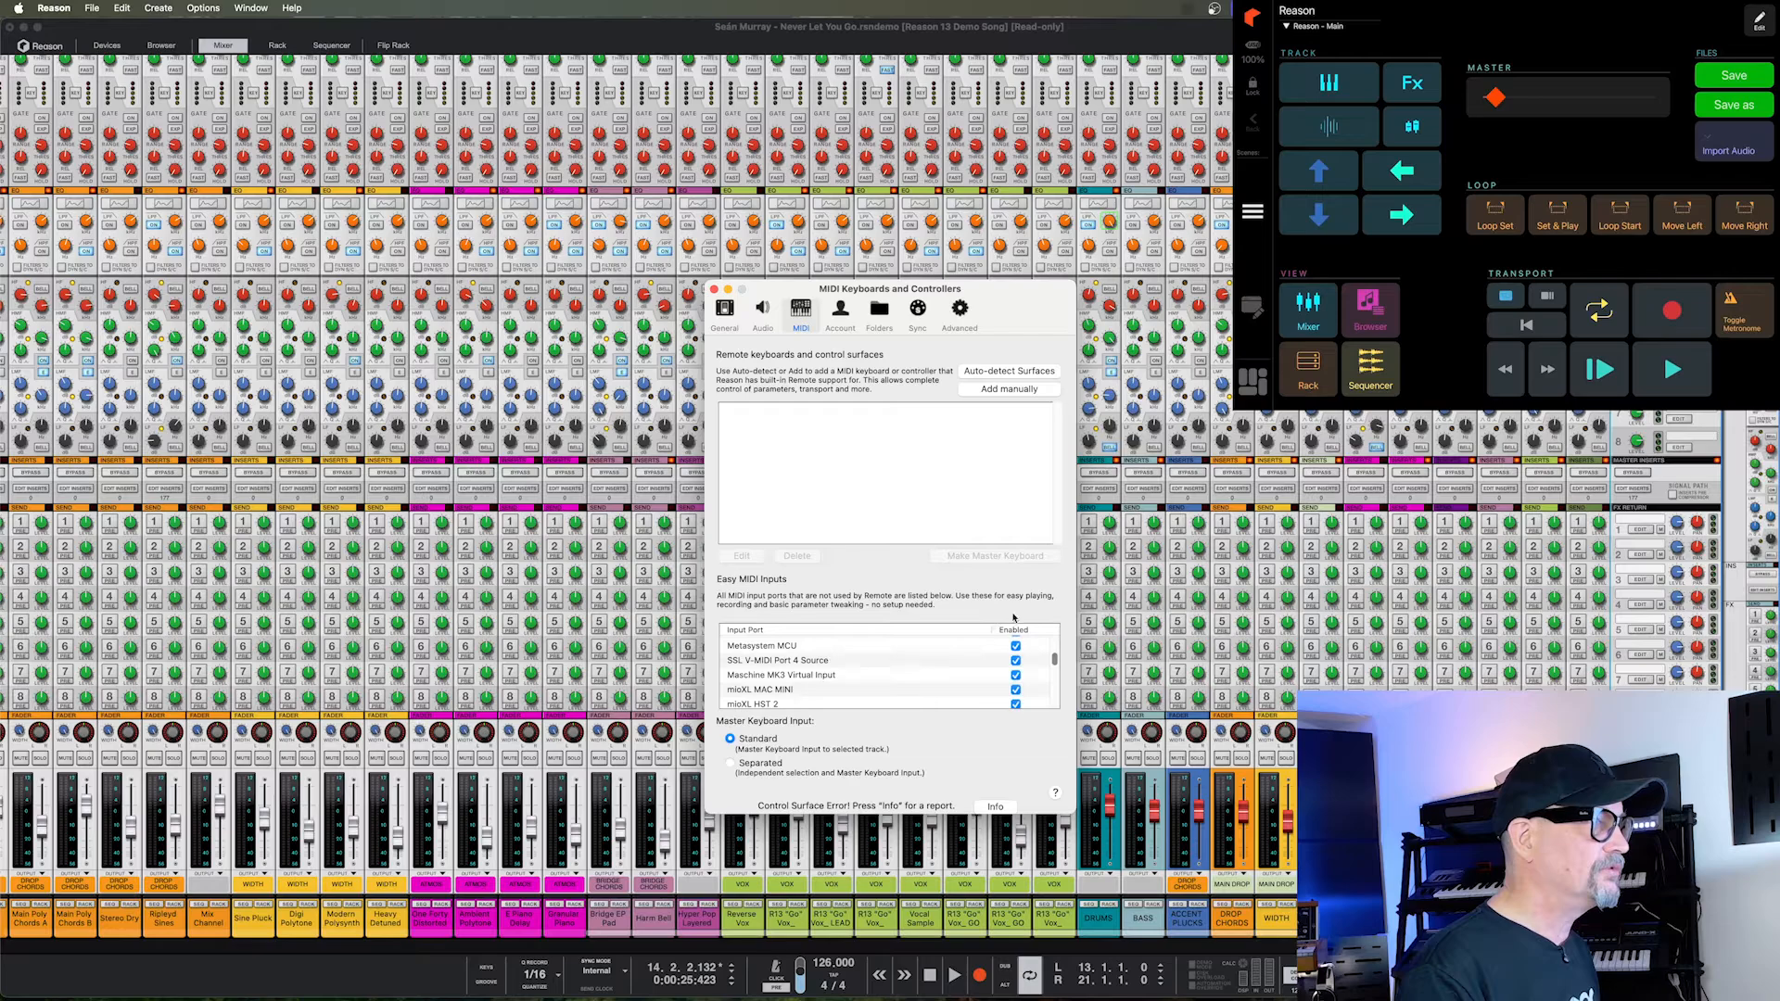
pyautogui.click(1017, 646)
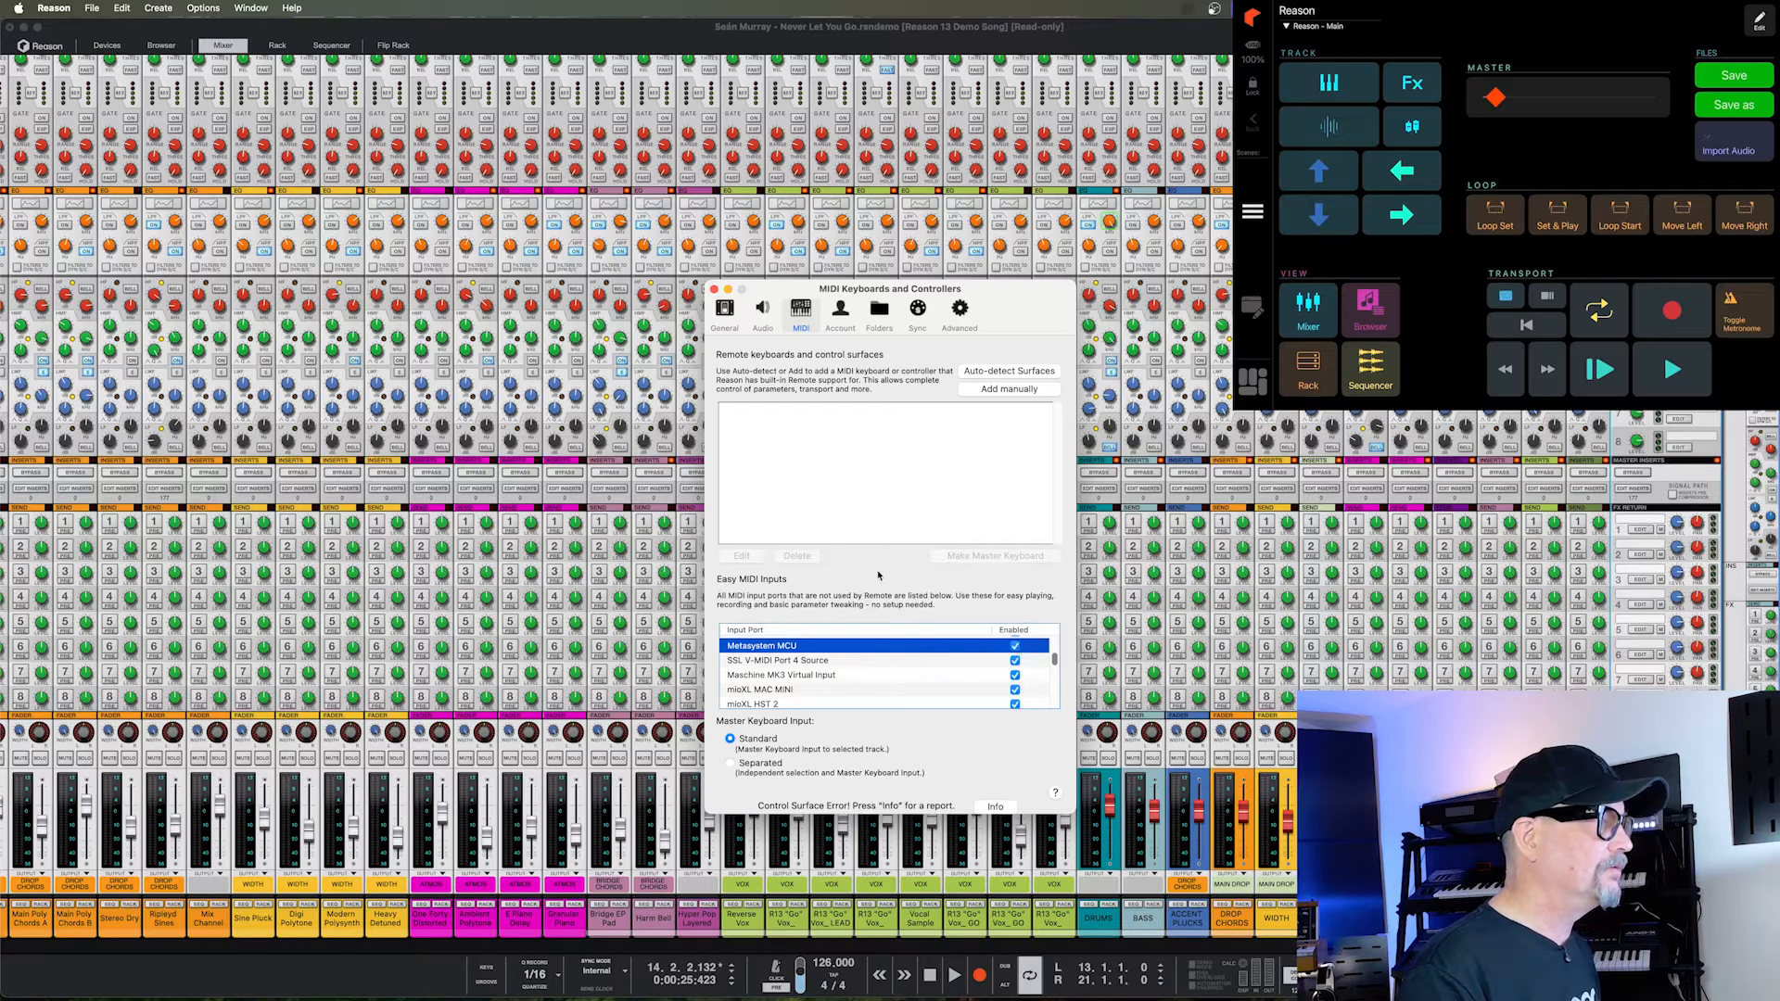
pyautogui.click(713, 289)
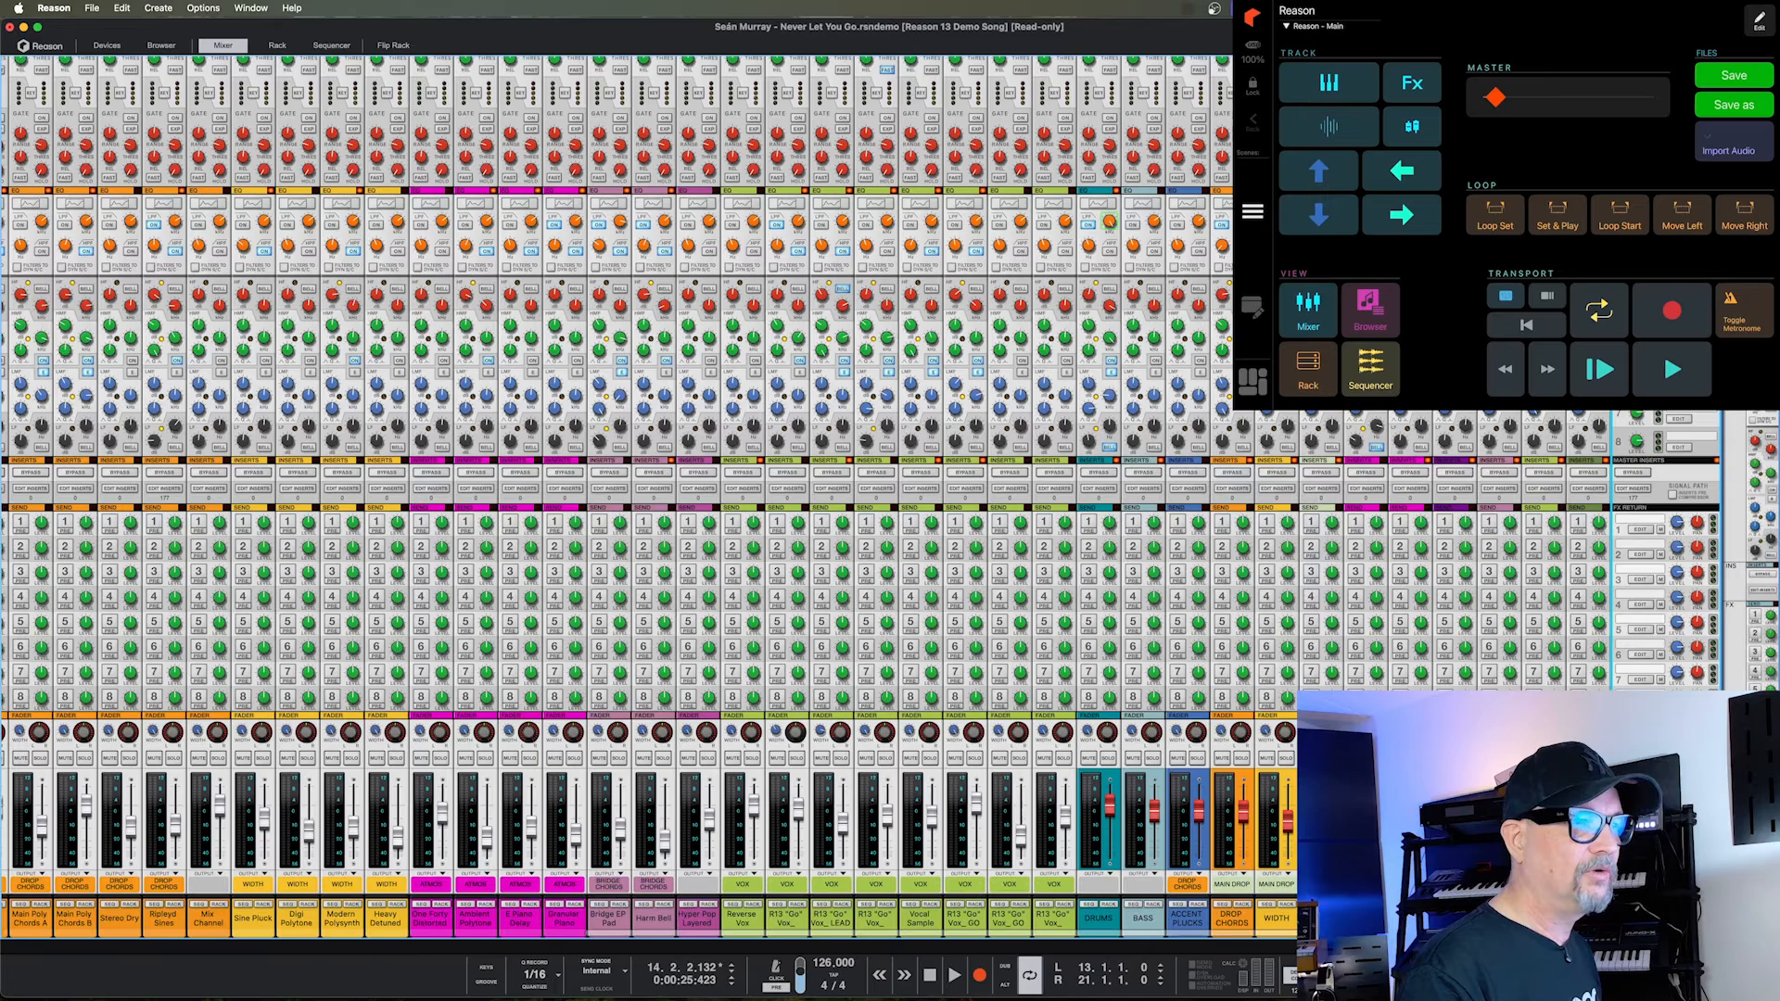
# Map the Master Section's Master Level to control Ch1-CC 00 of the Metasystem - MIDI - In surface using a remote override.
pyautogui.click(1659, 834)
pyautogui.click(932, 477)
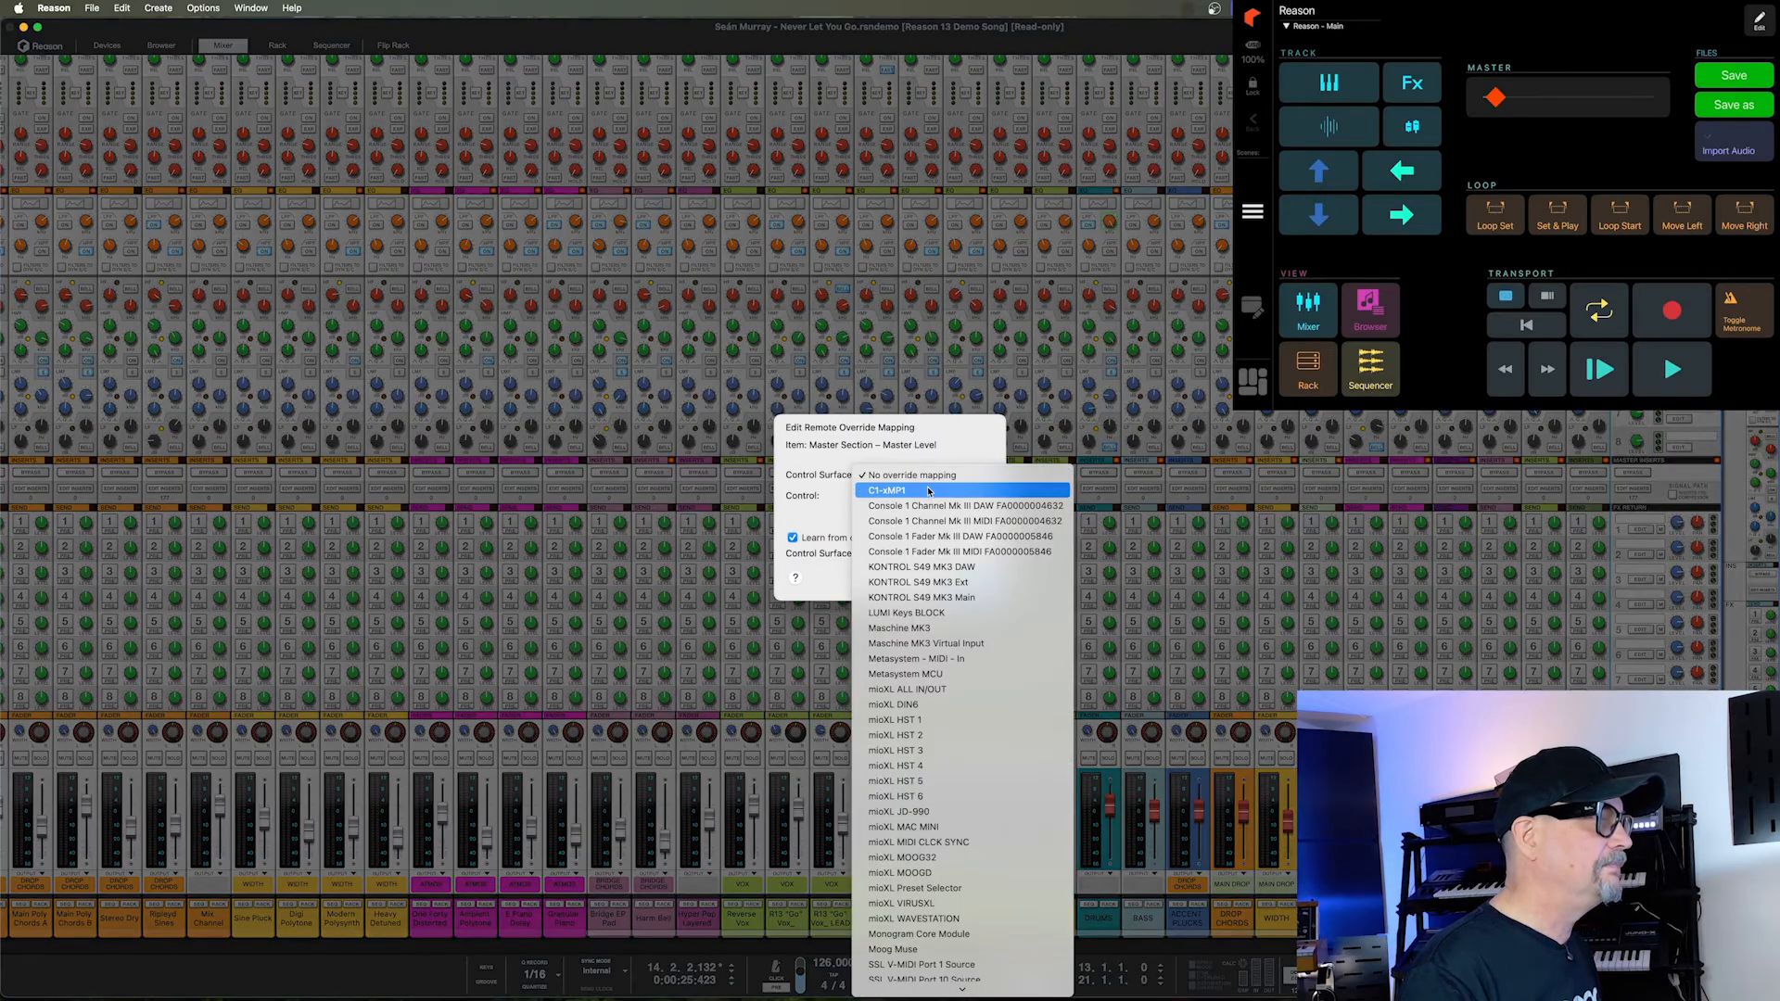
pyautogui.click(927, 658)
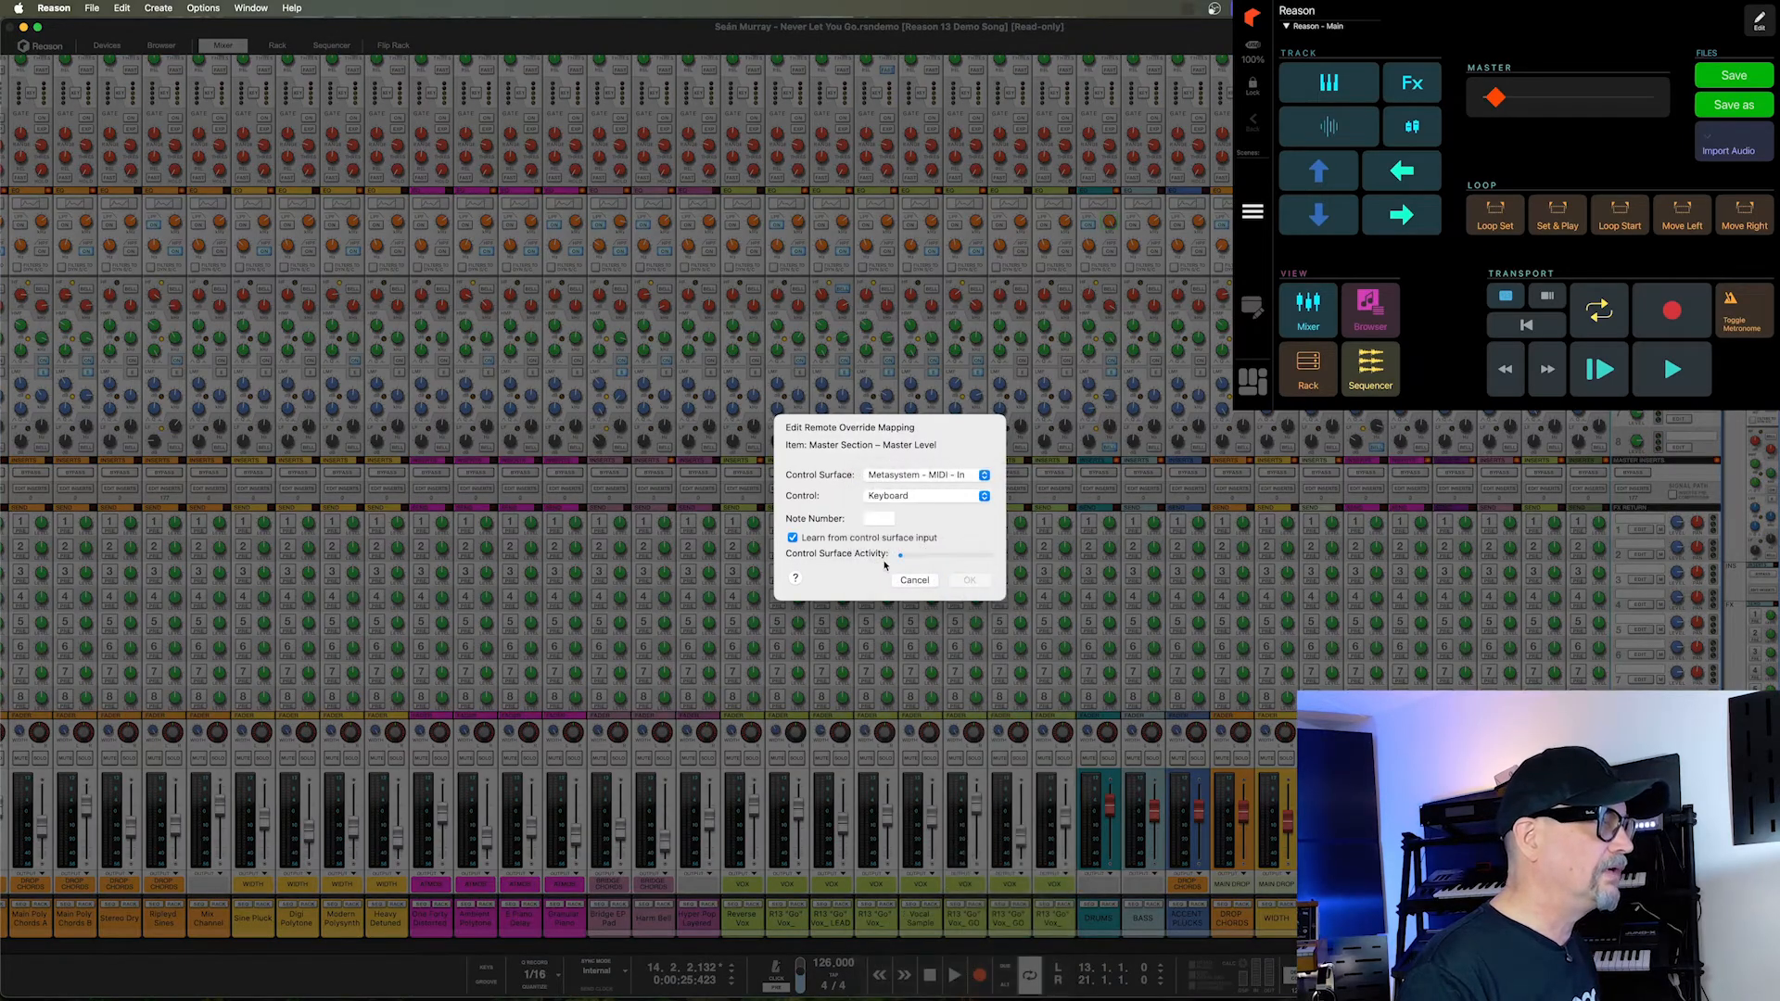
pyautogui.click(893, 499)
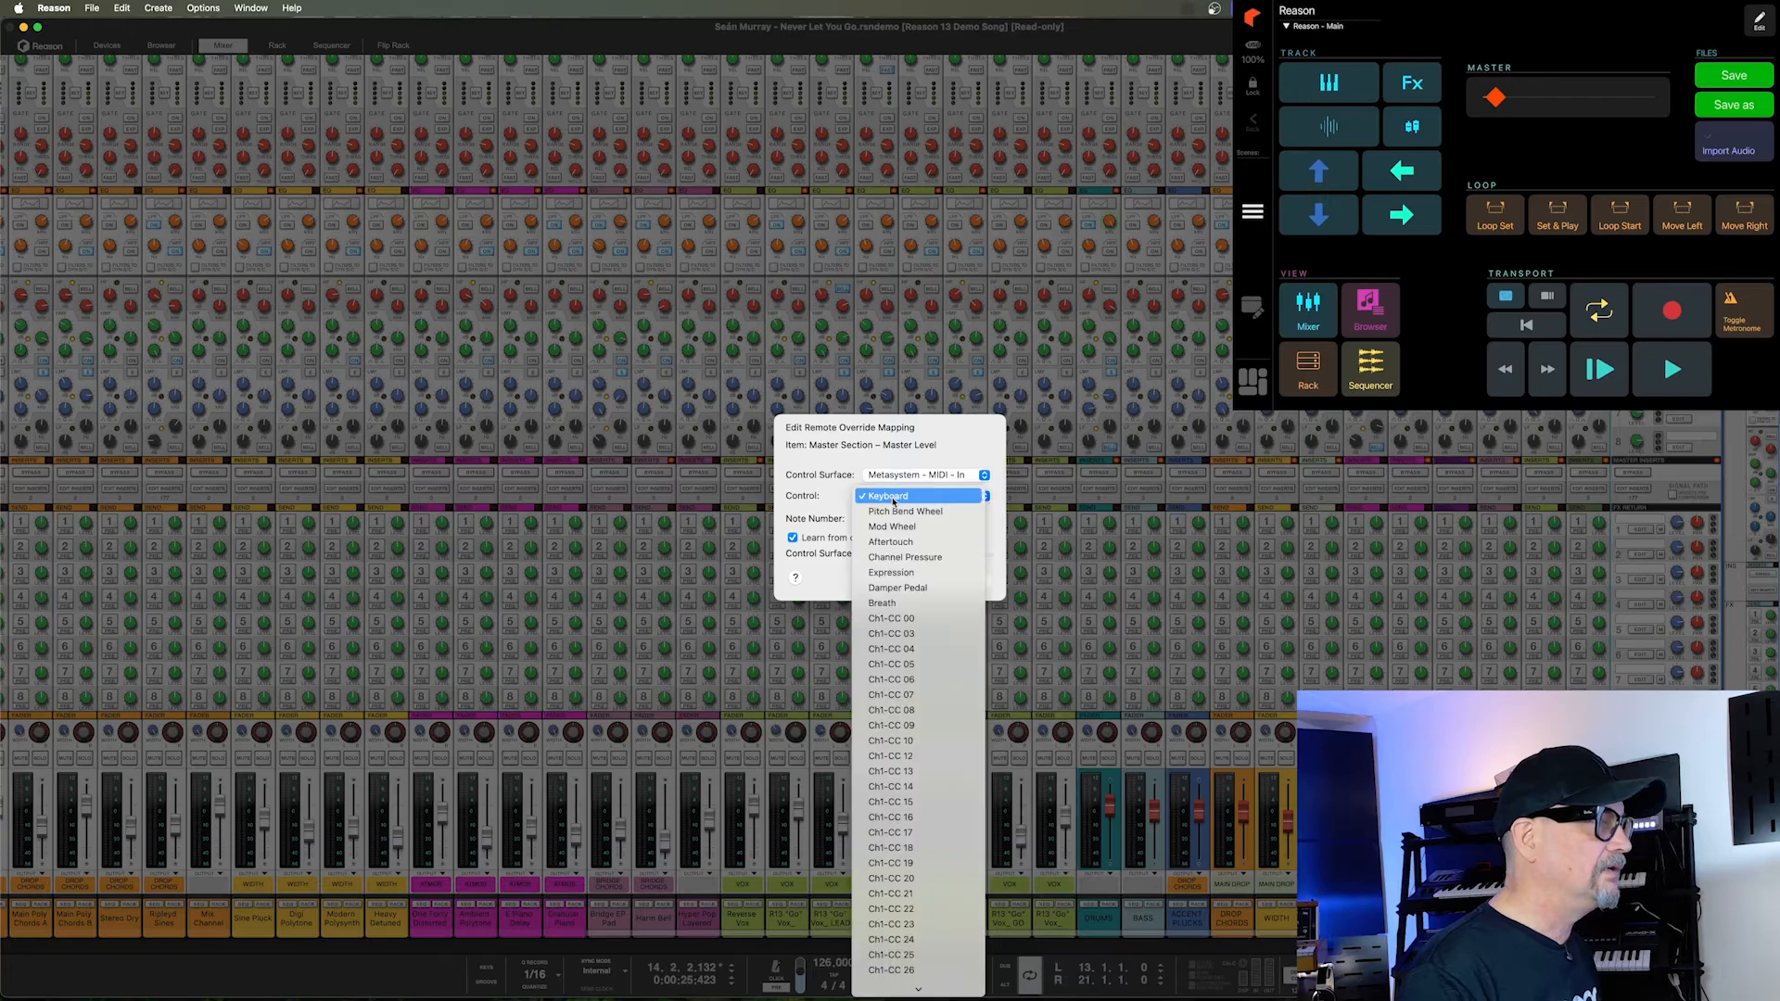
pyautogui.click(894, 626)
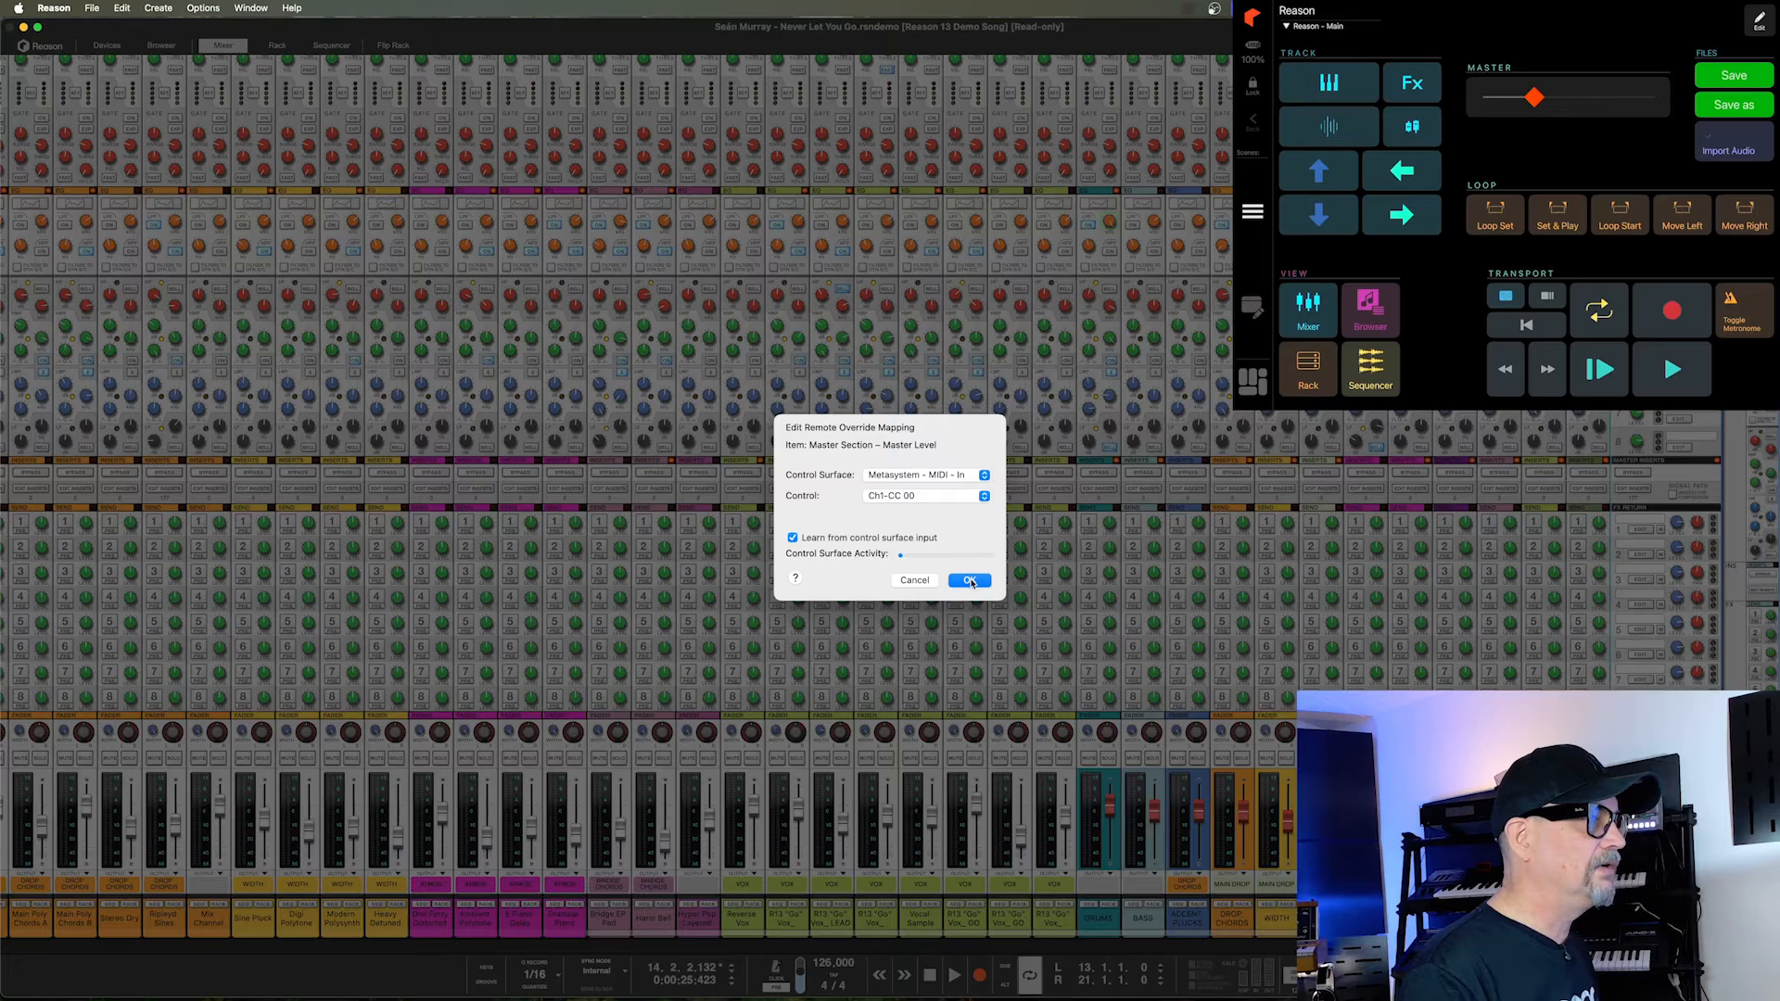
pyautogui.click(970, 580)
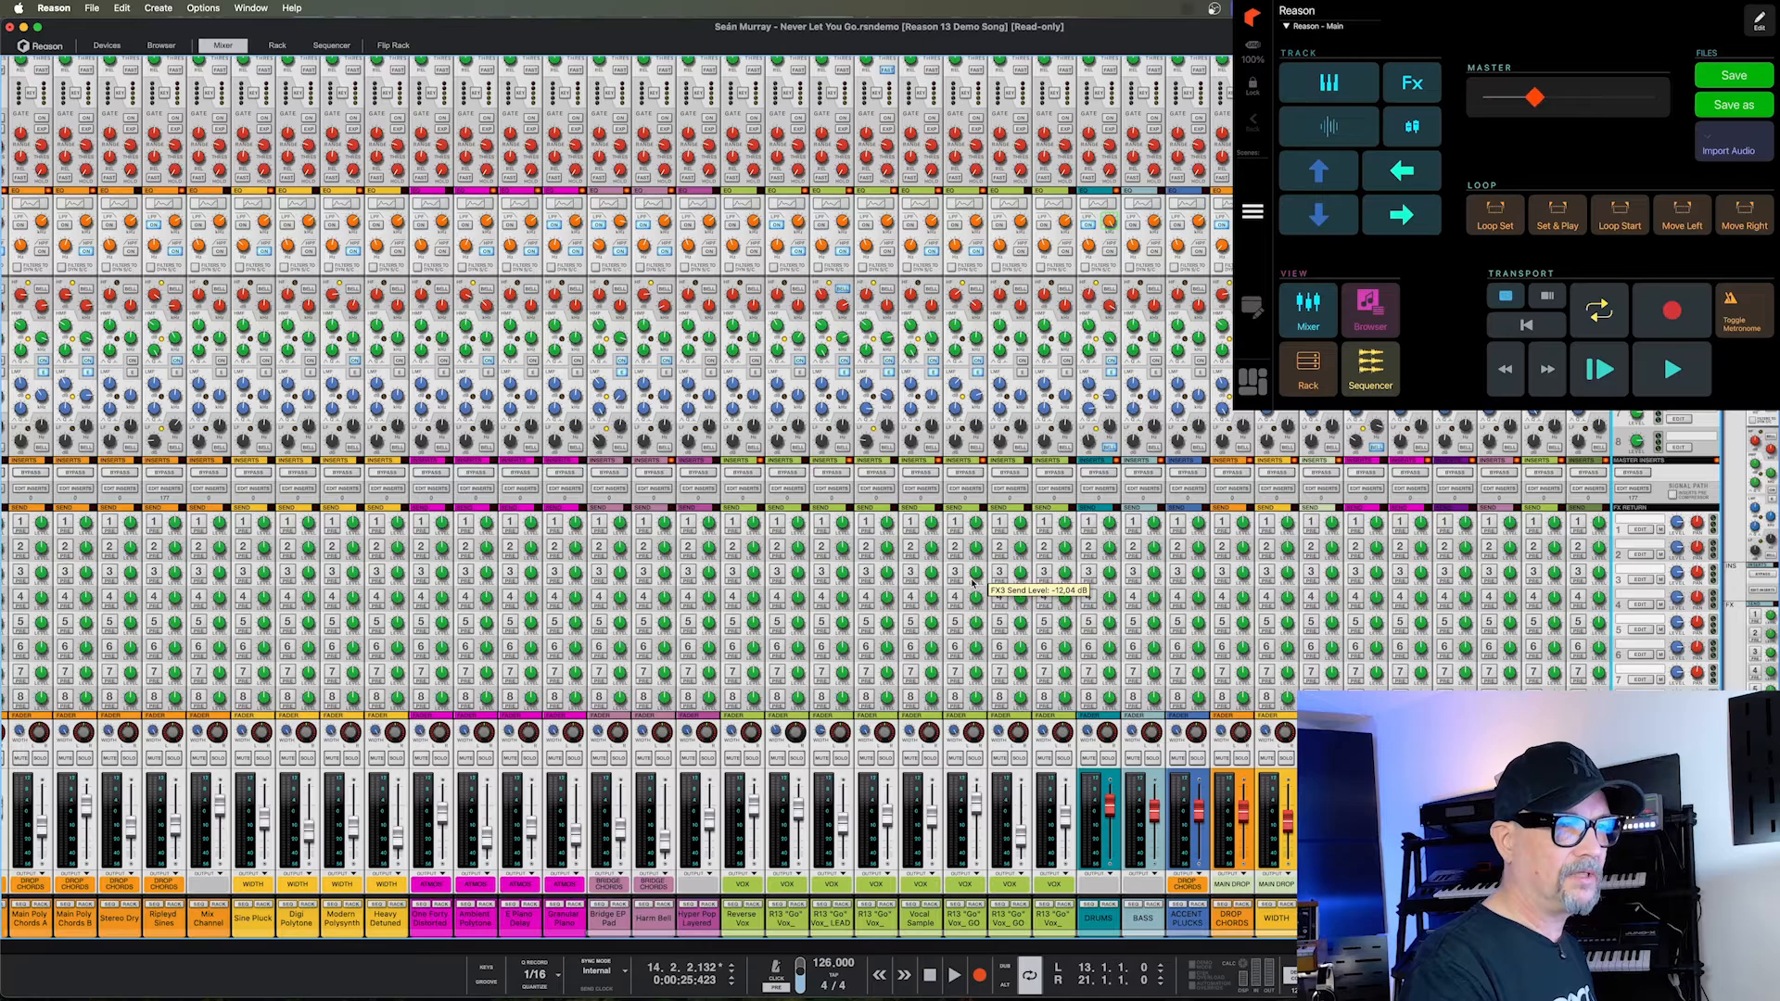
# Play the song to test the MASTER fader, stop it, and restart playback.
pyautogui.press('space')
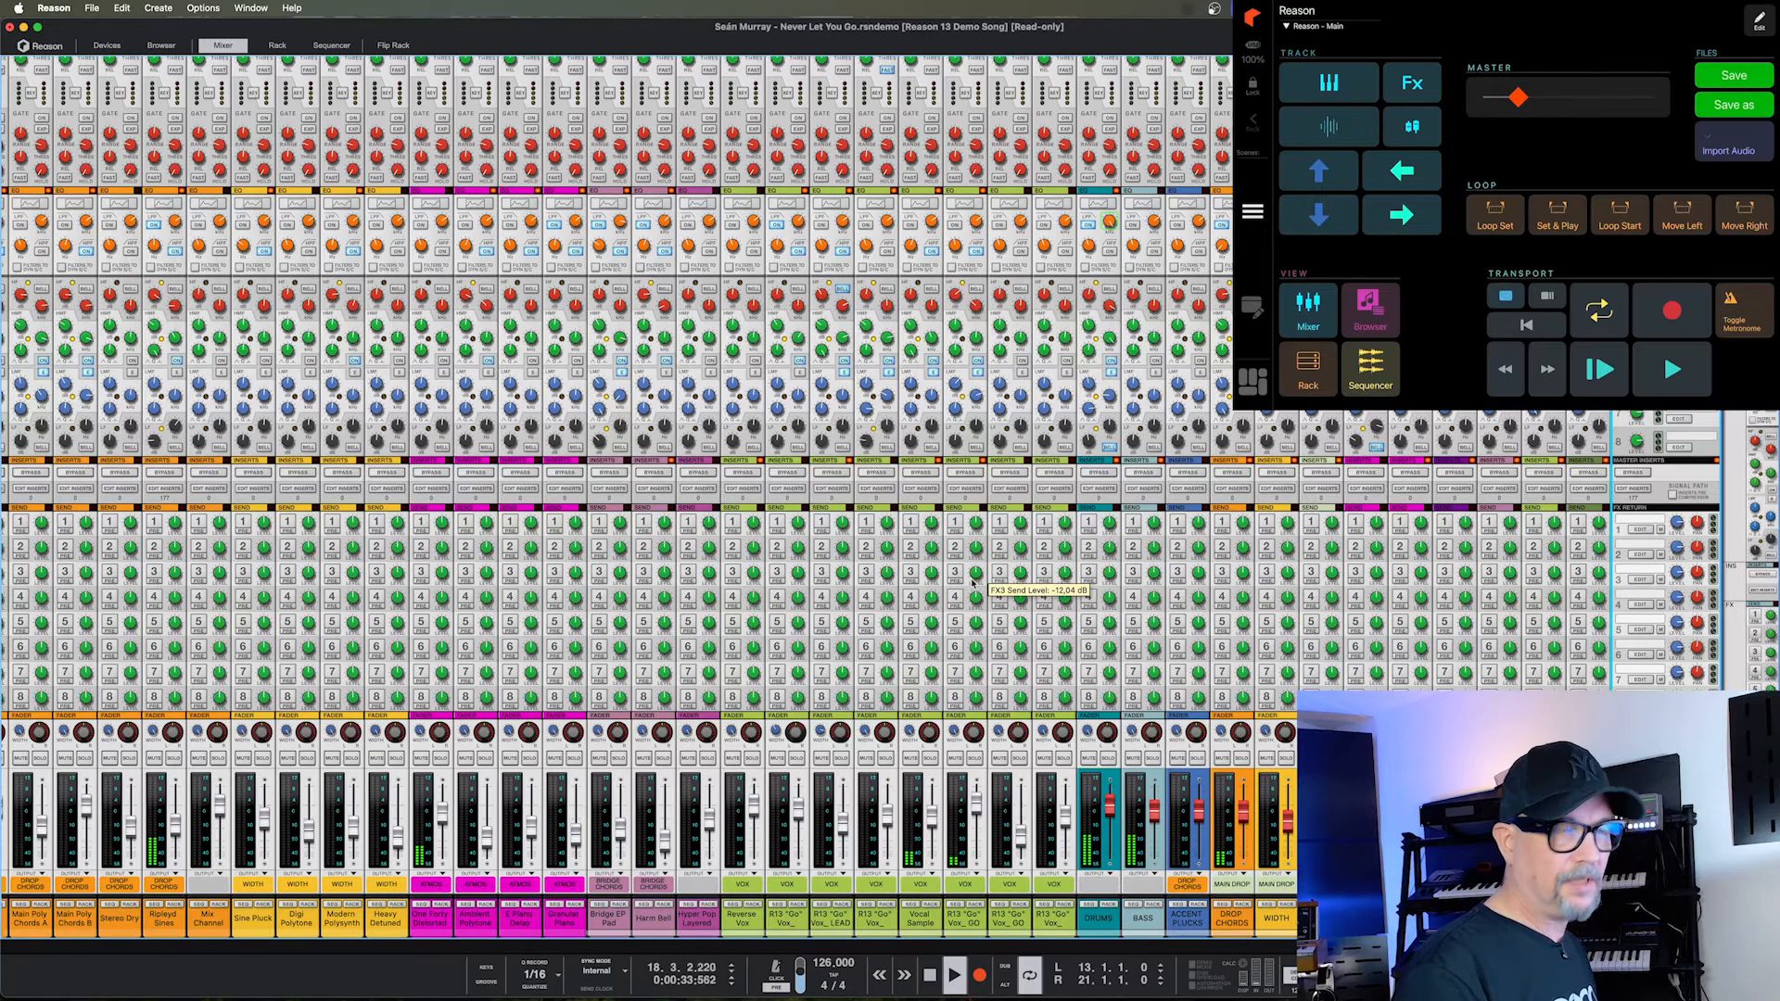
pyautogui.press('space')
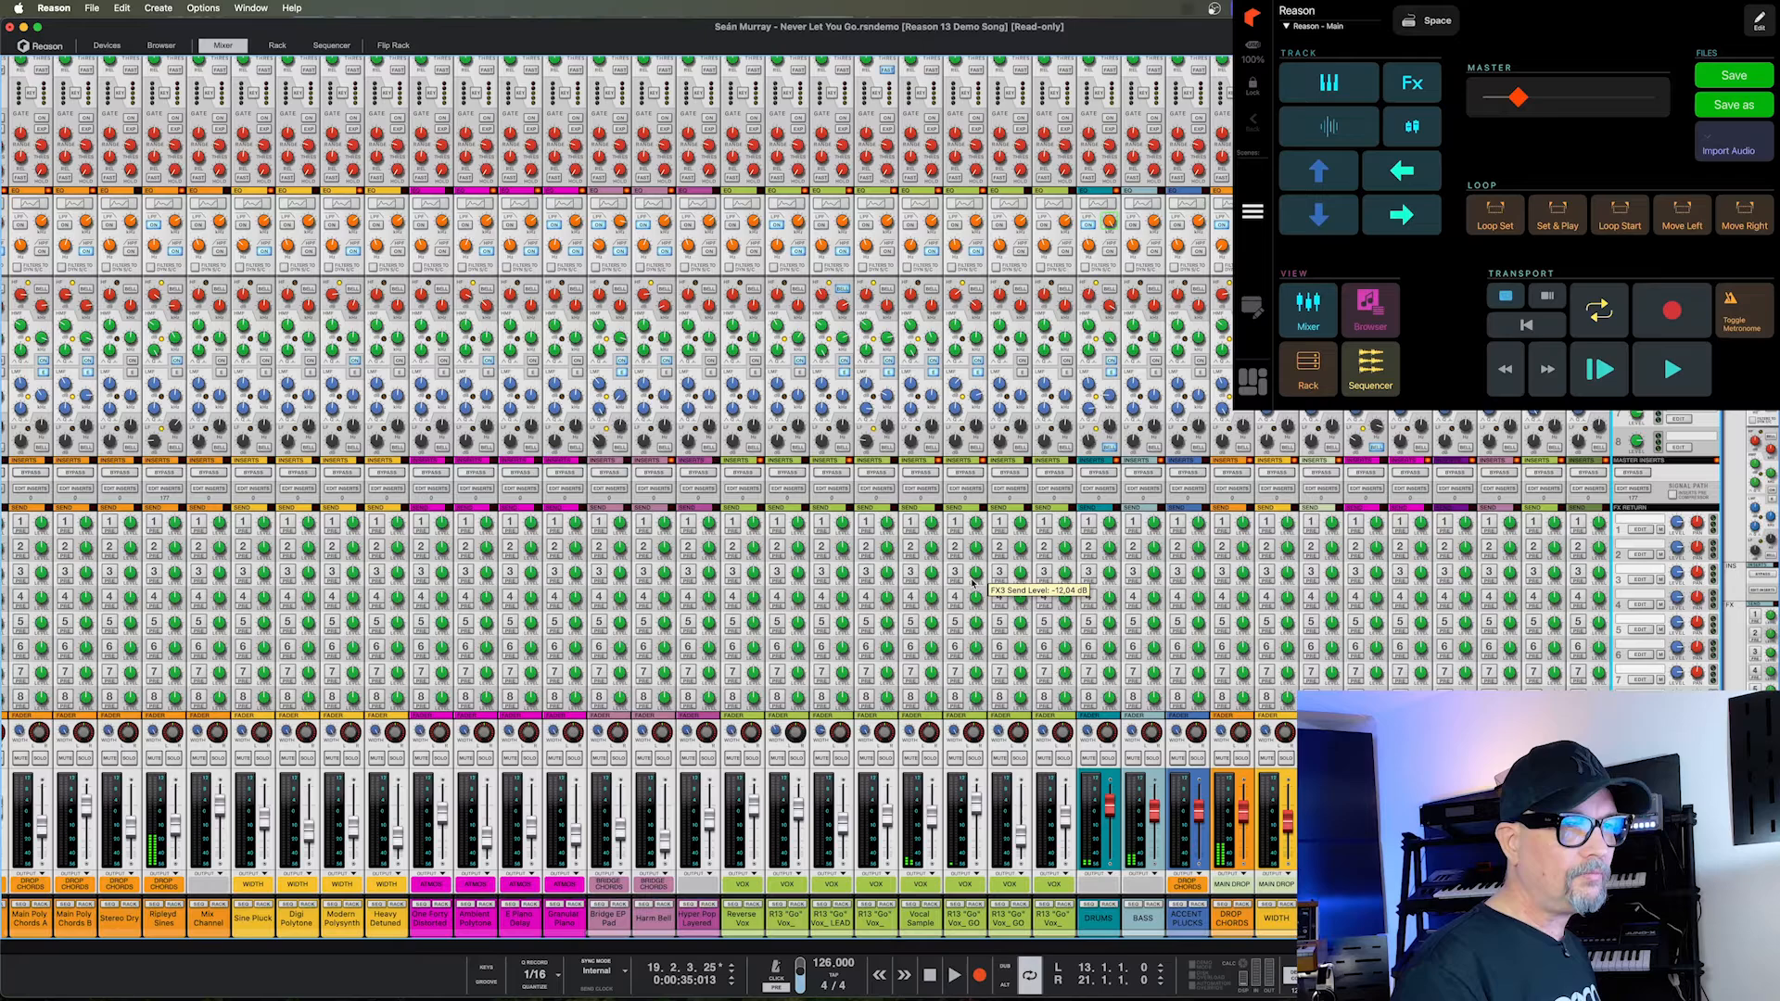
pyautogui.press('space')
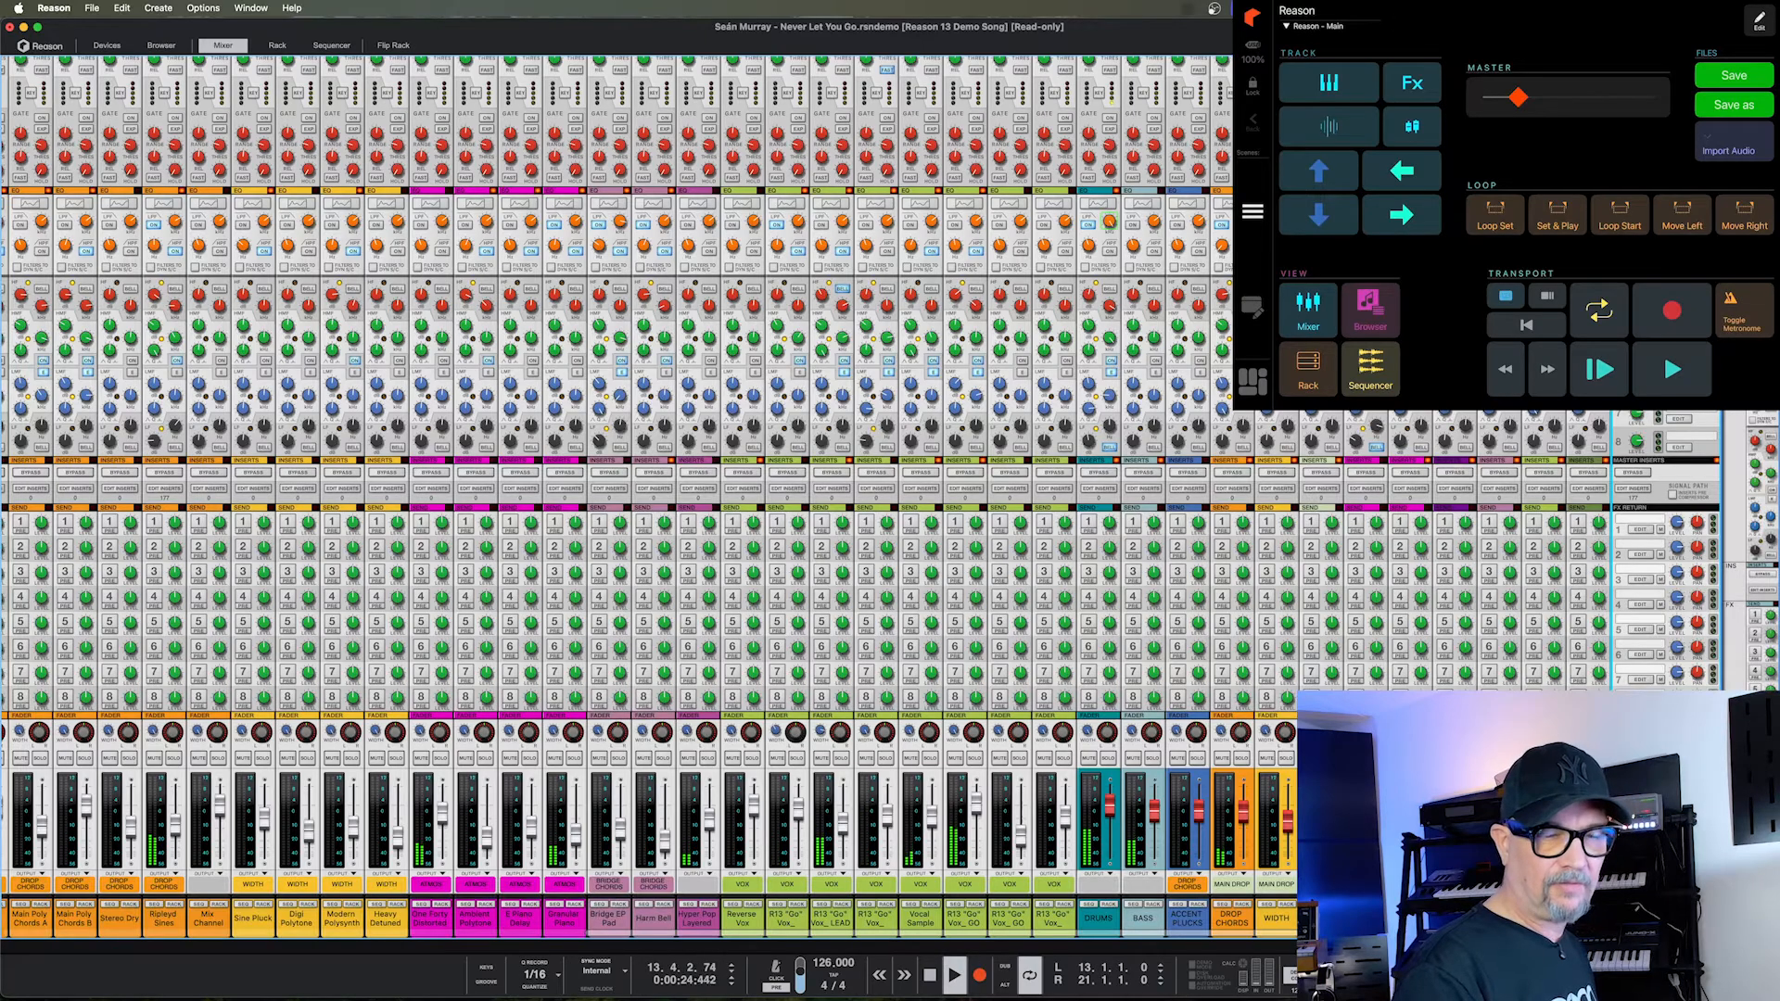
# Reopen the grid for object editing and change the TRANSPORT play button's type to Latching Switch.
pyautogui.click(1759, 20)
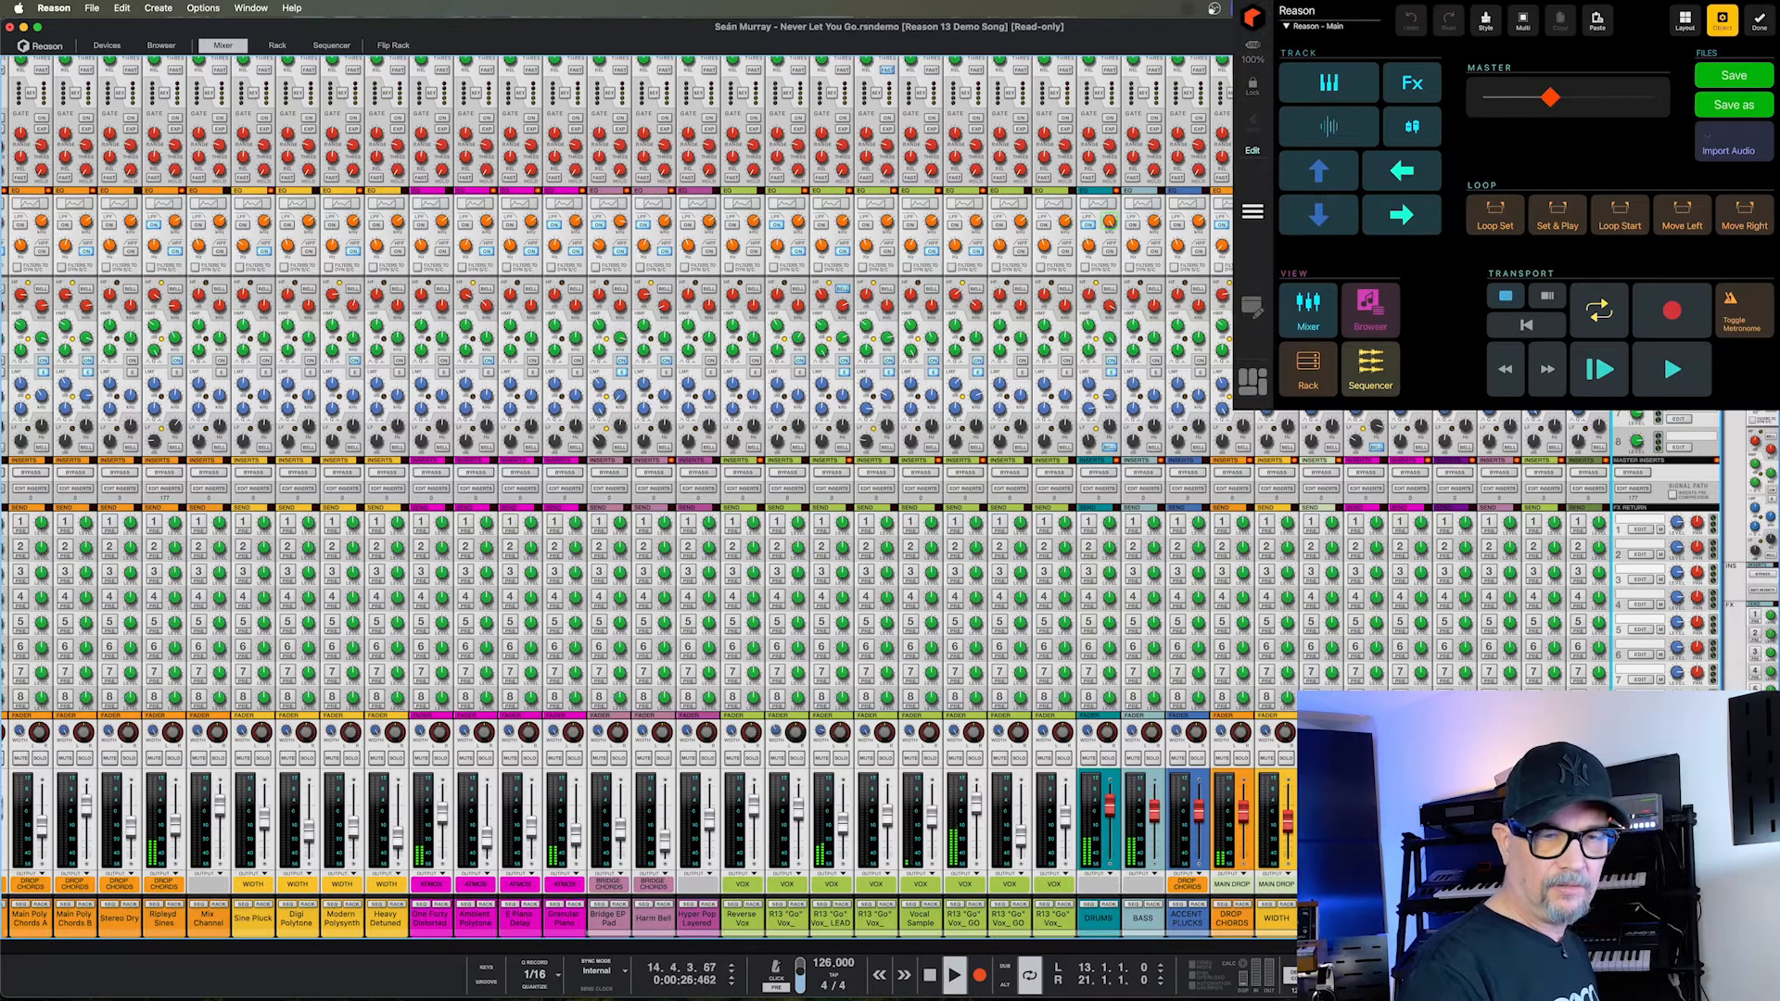
pyautogui.click(1671, 369)
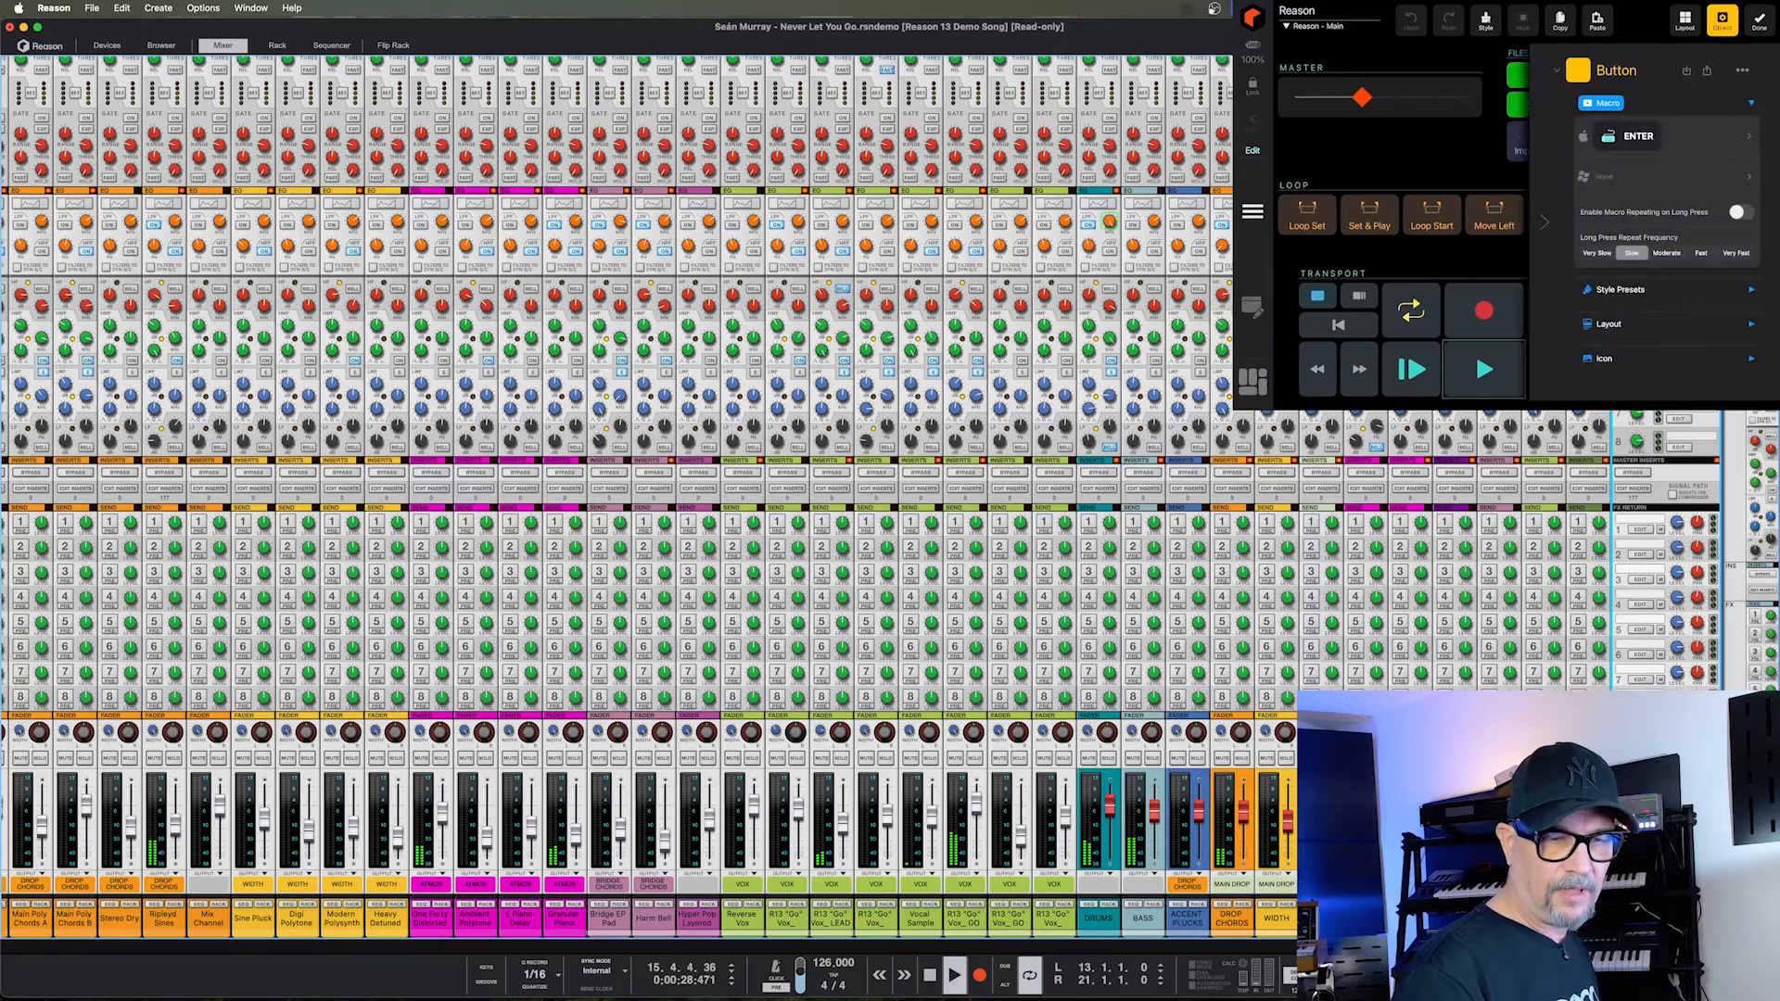
pyautogui.click(1577, 69)
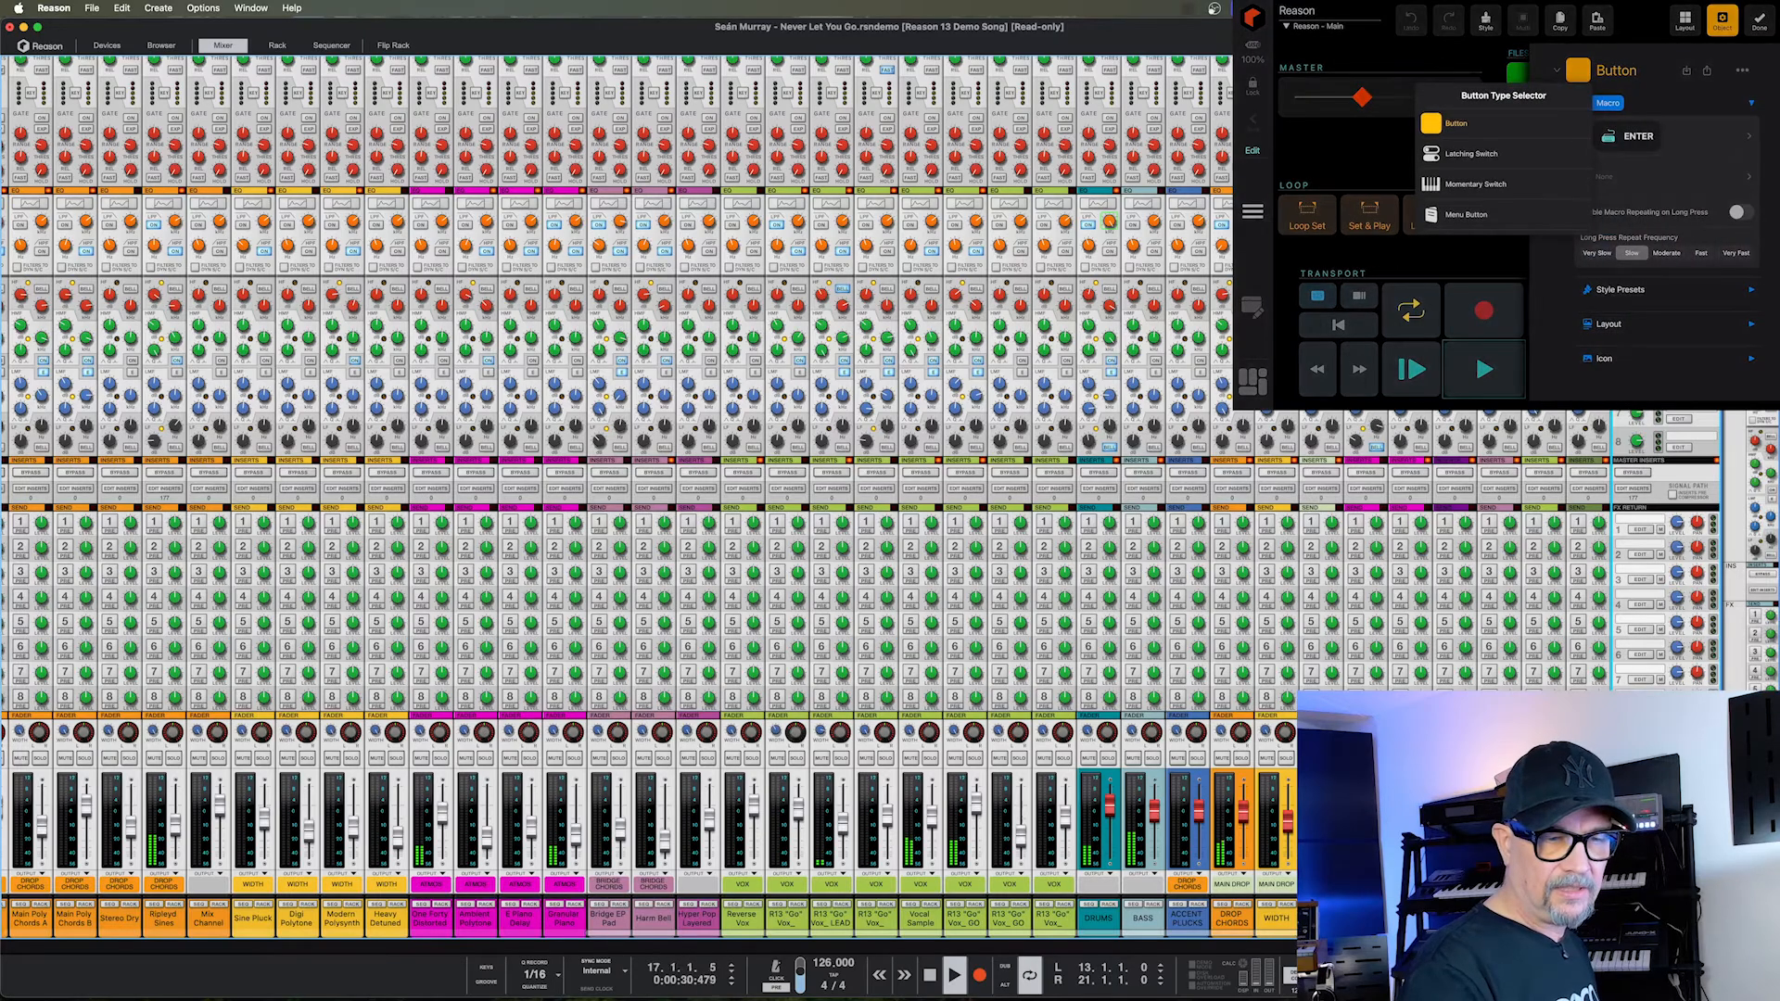
pyautogui.click(1471, 154)
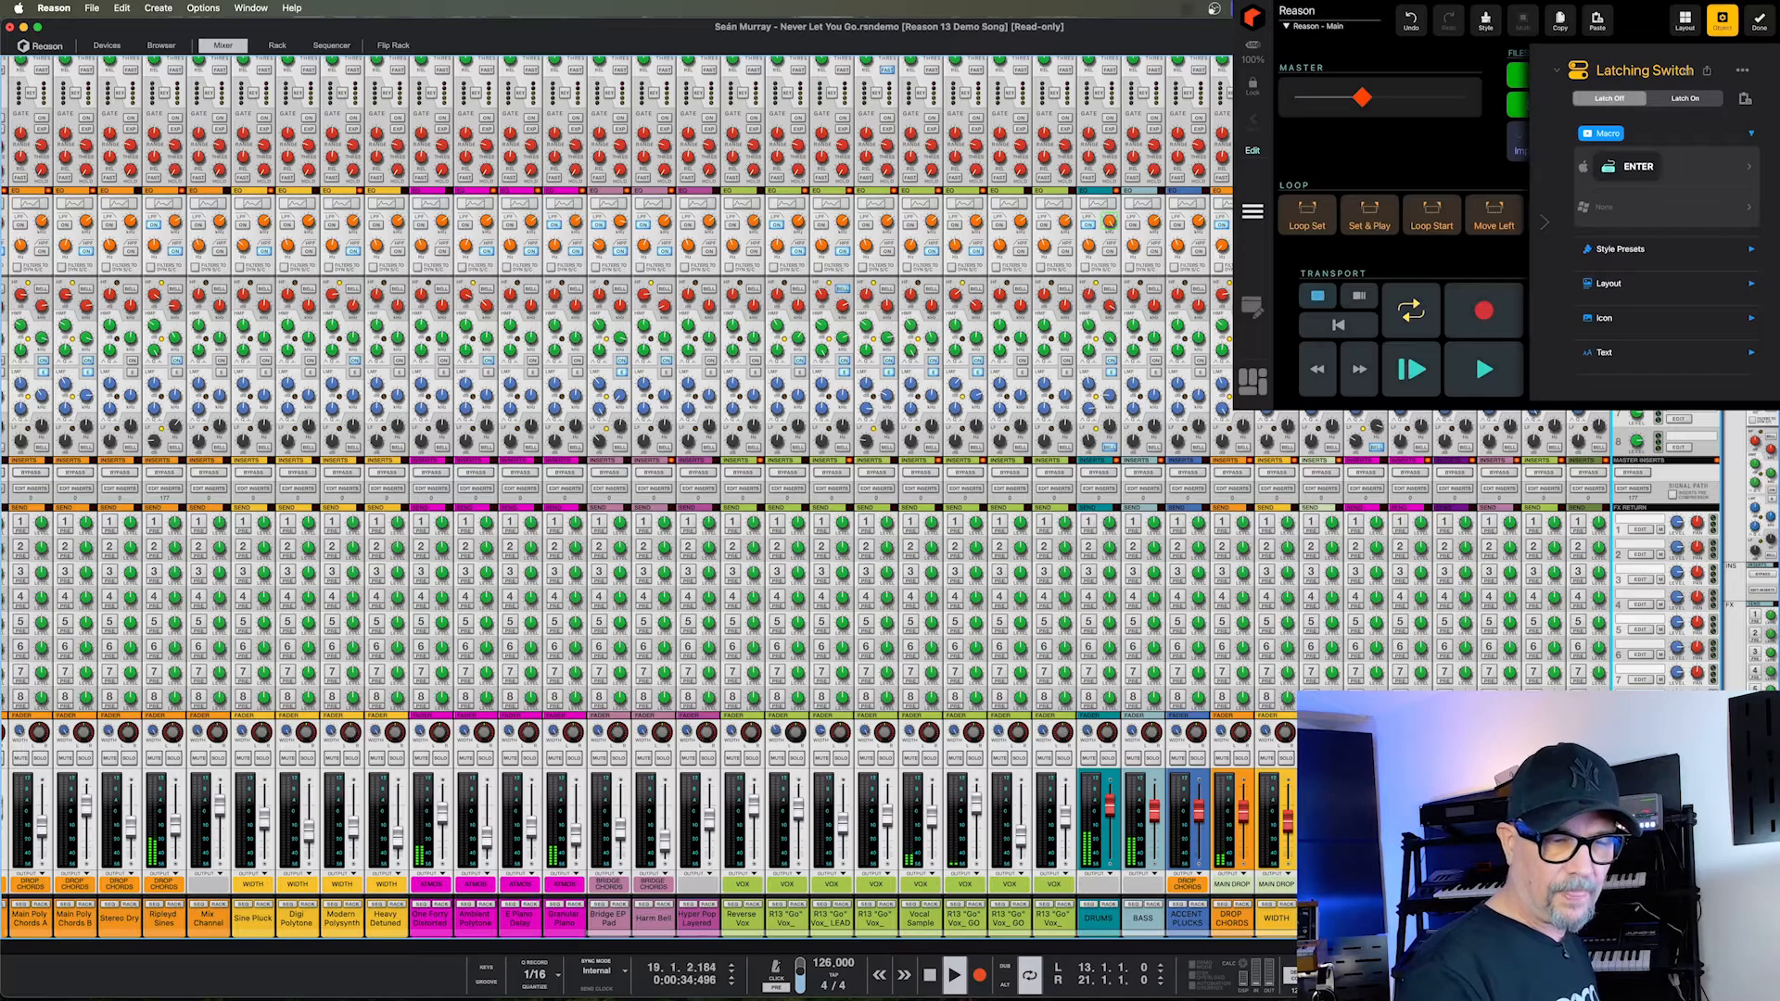
# Replace the ENTER key in the play switch's Latch Off macro with Space.
pyautogui.click(1659, 167)
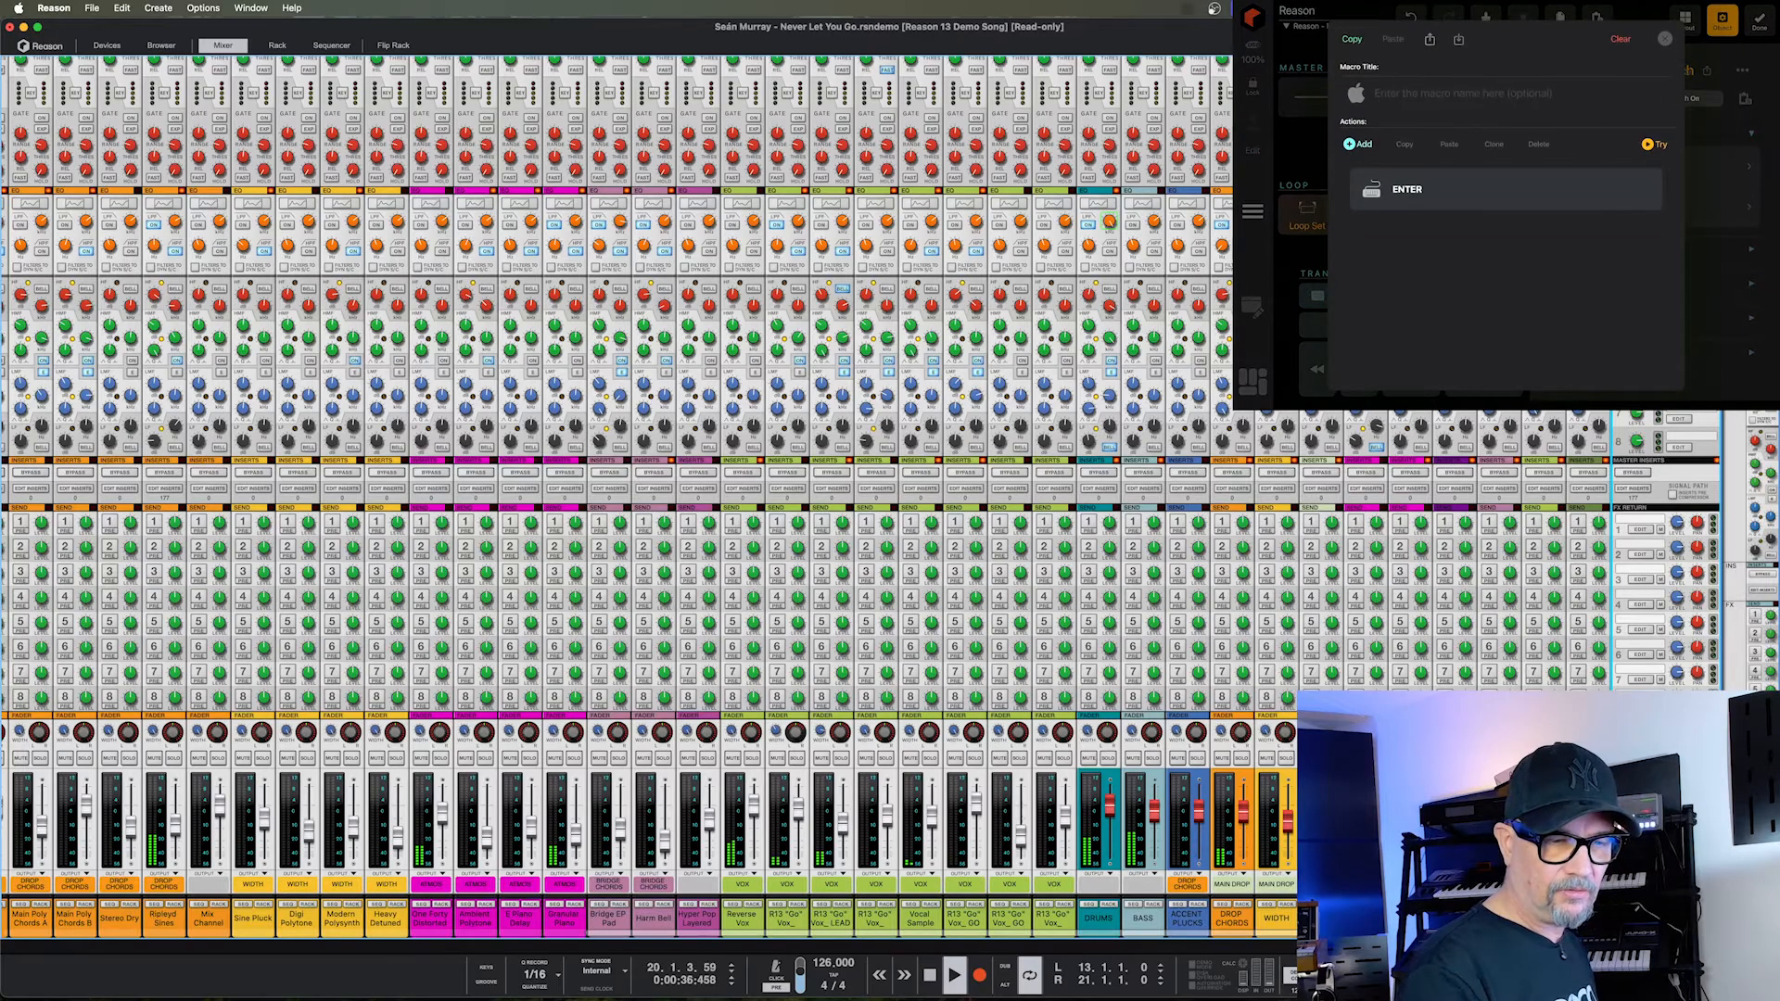
pyautogui.click(1506, 188)
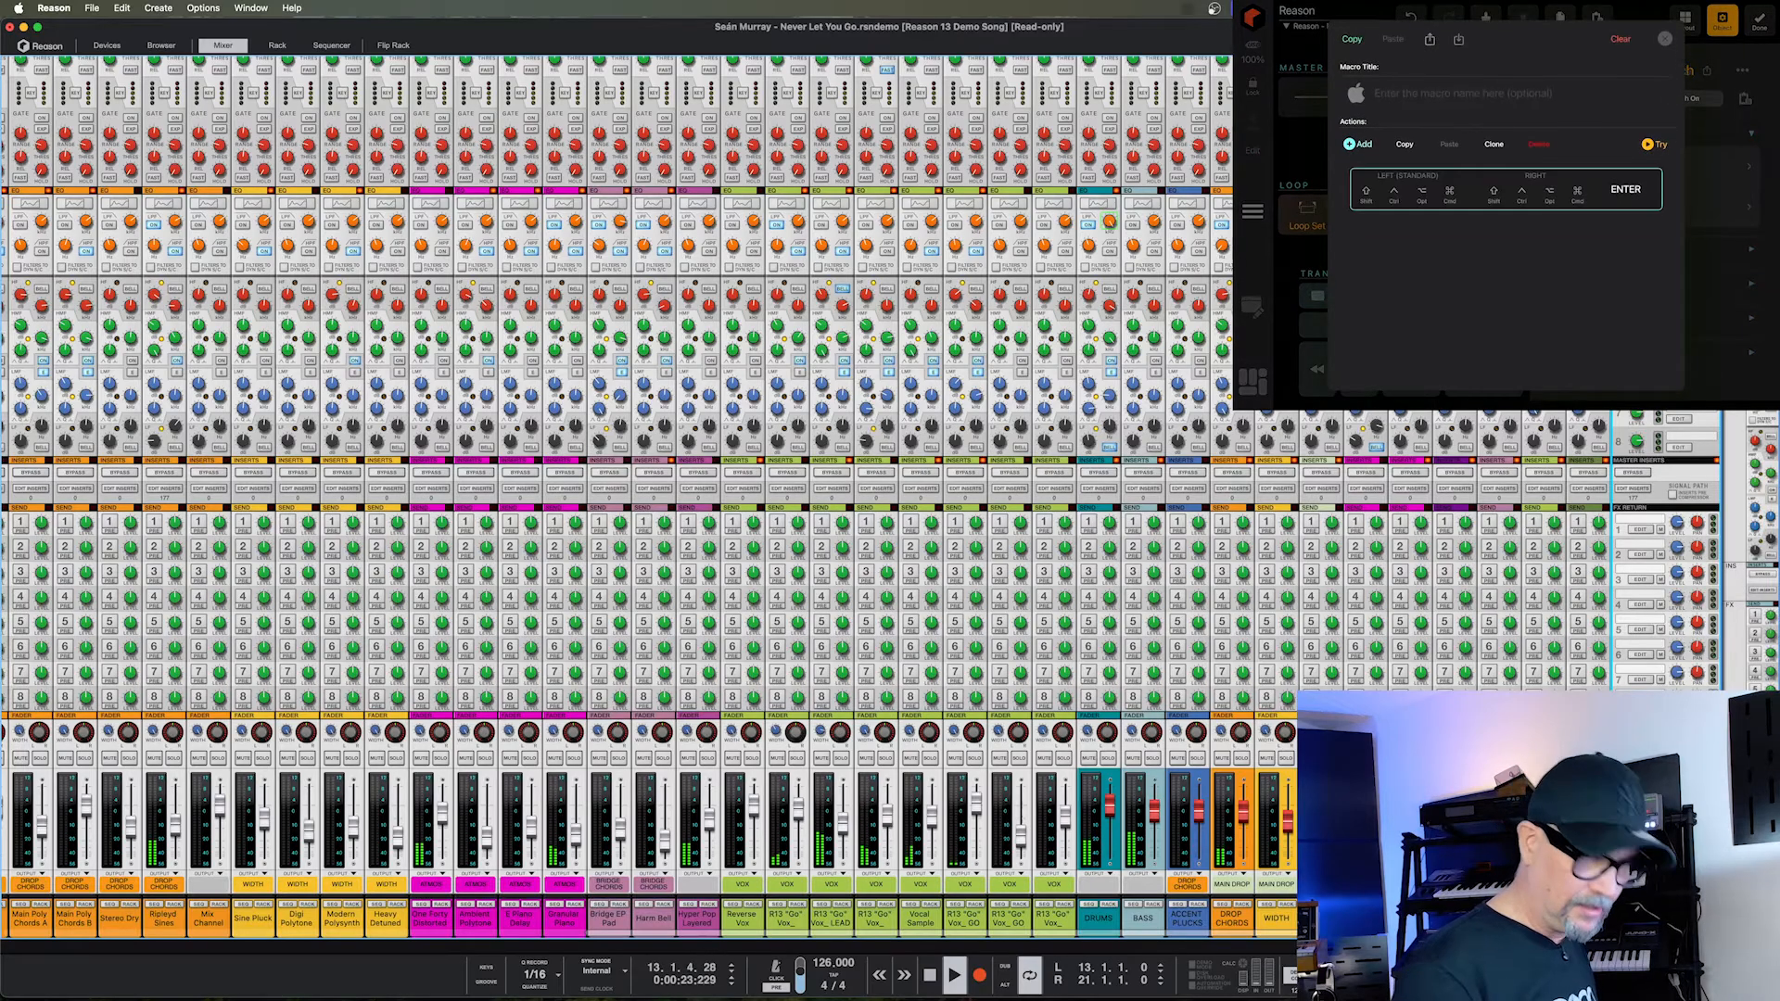
pyautogui.click(1625, 189)
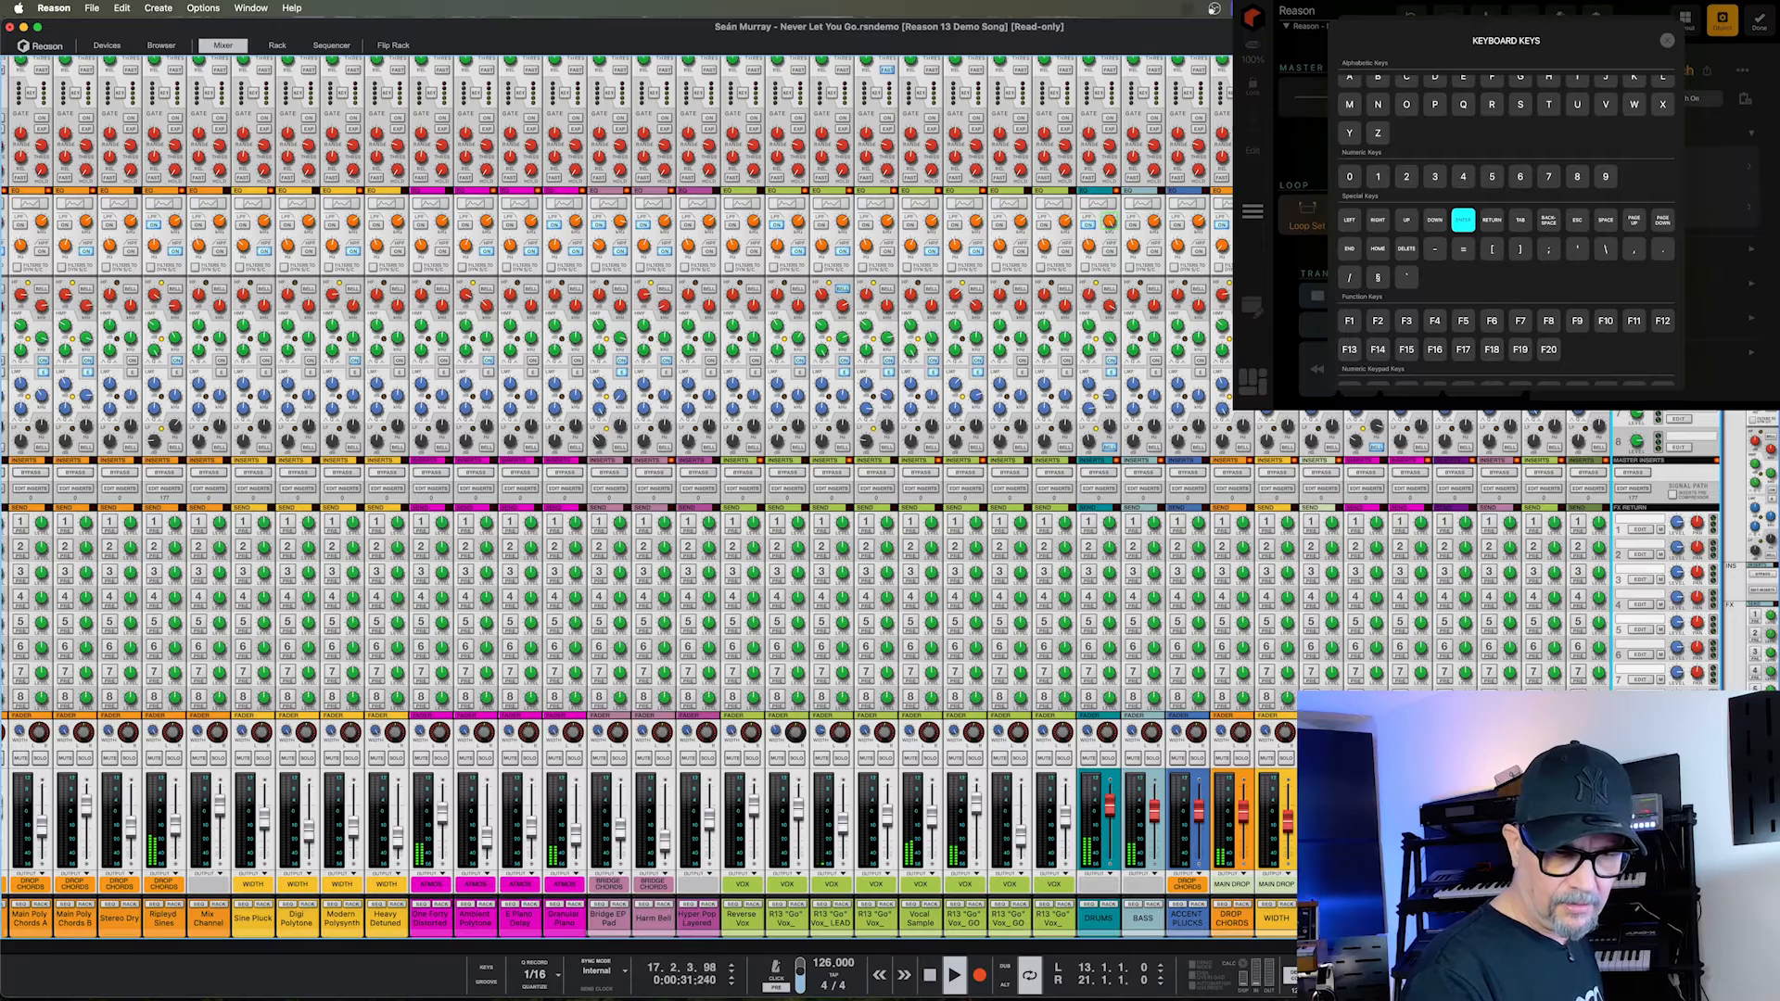
pyautogui.click(1606, 220)
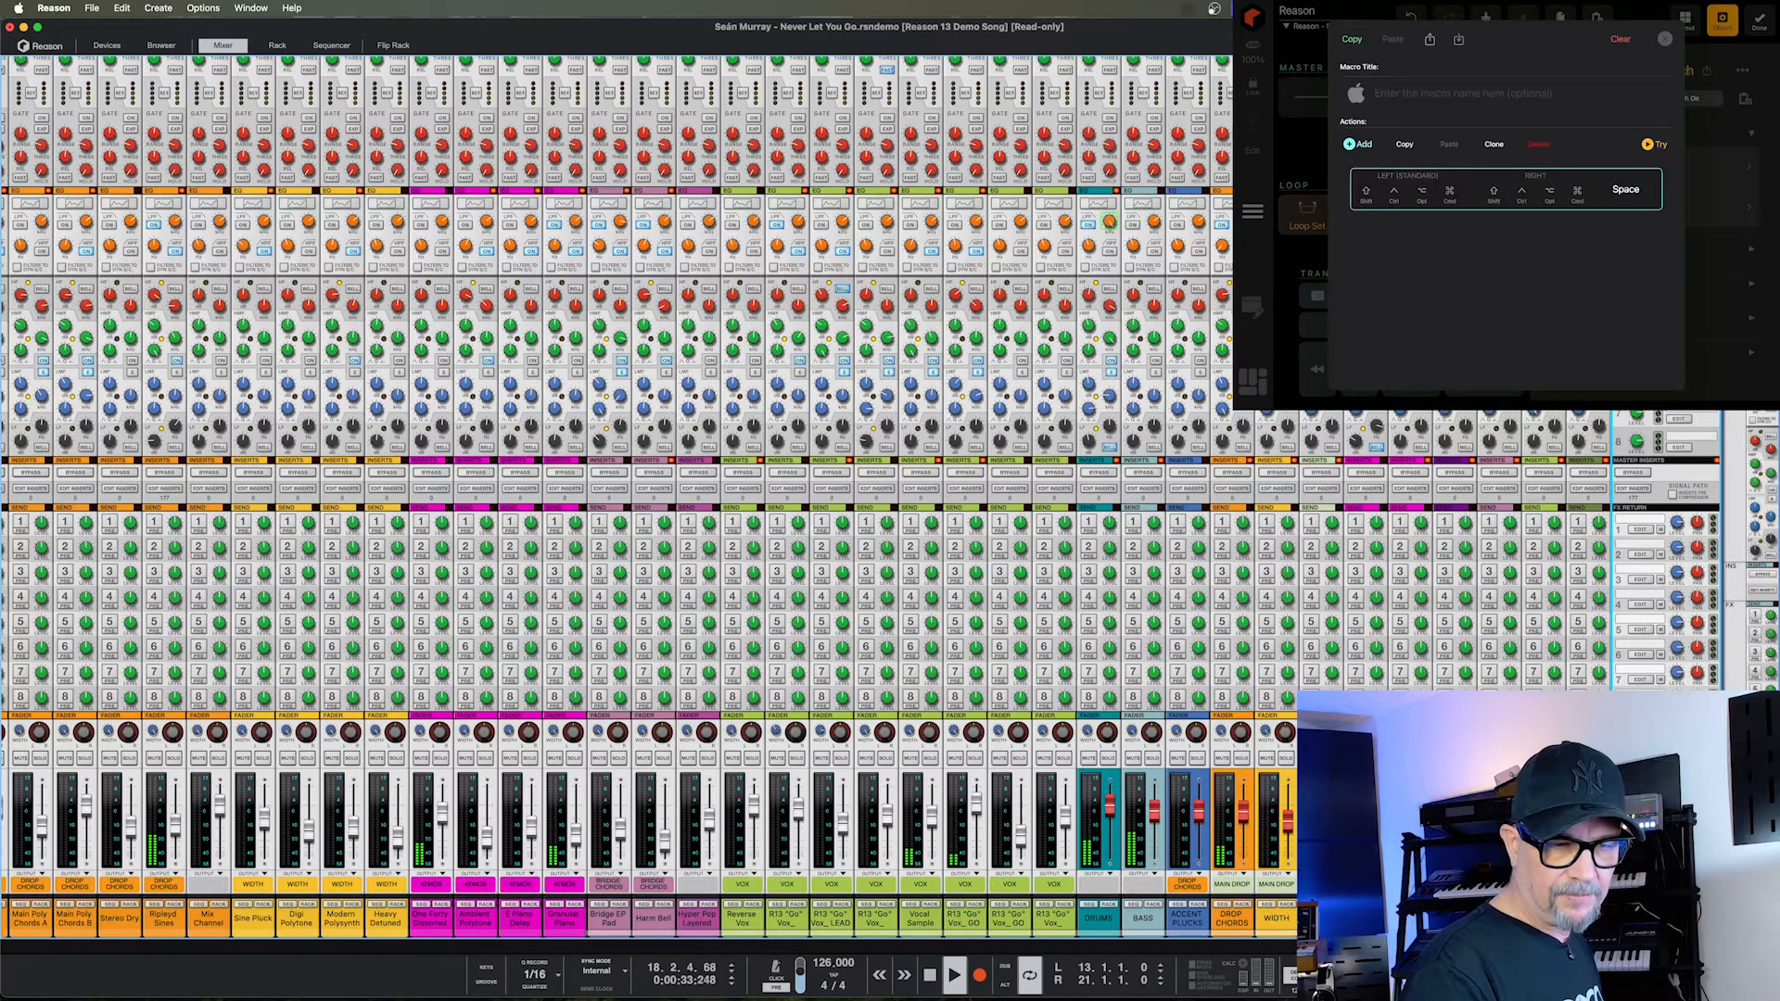
pyautogui.click(1664, 39)
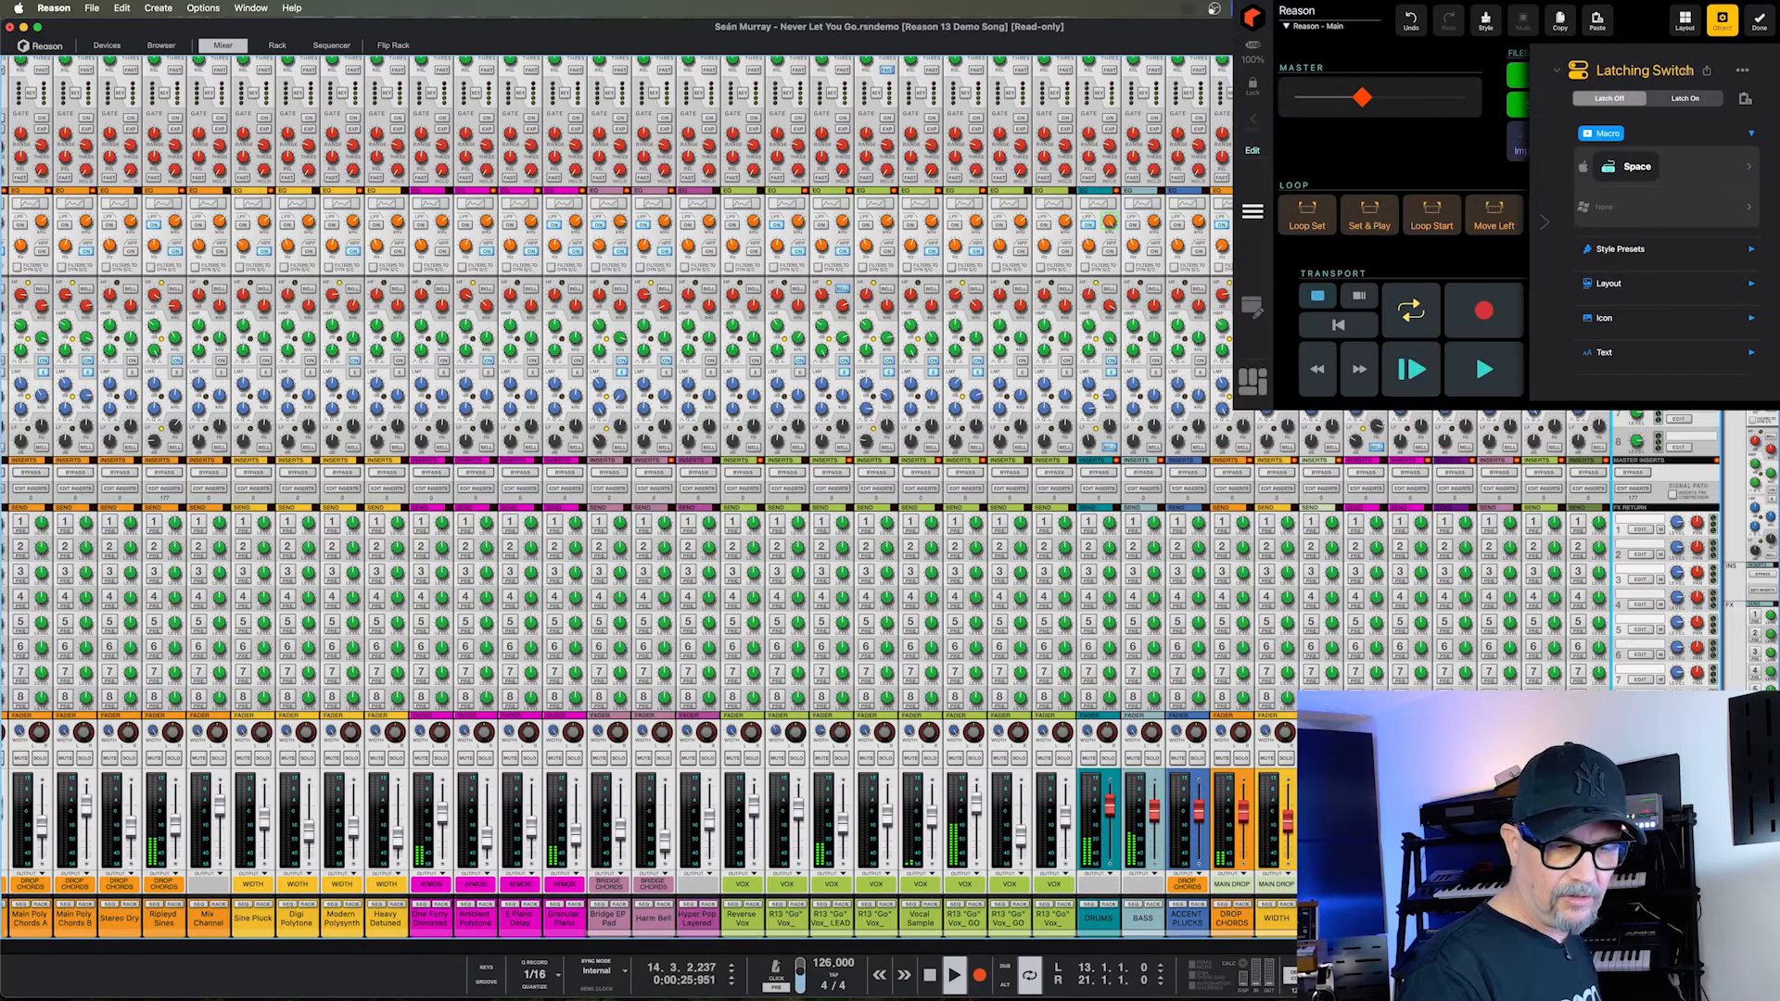
# Add a Space keyboard shortcut macro to the TRANSPORT play switch's Latch On state.
pyautogui.scroll(-1, 1664, 241)
pyautogui.scroll(1, 1664, 241)
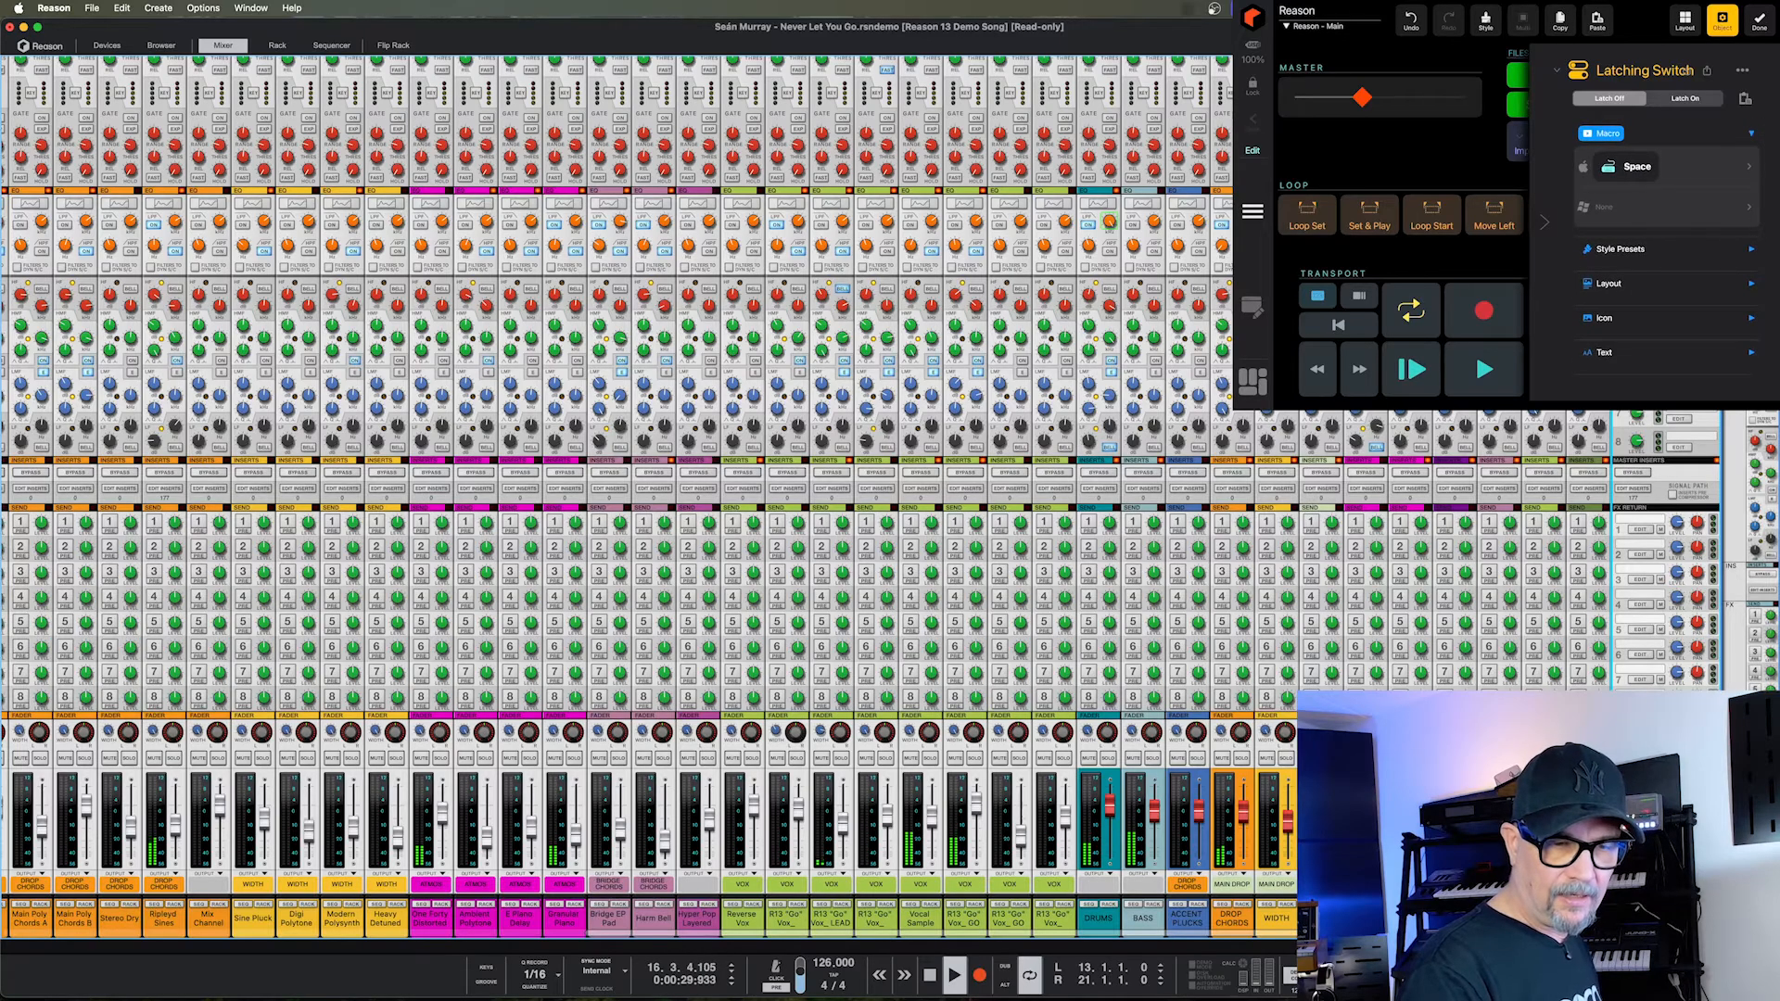
pyautogui.scroll(-5, 1664, 241)
pyautogui.scroll(4, 1664, 241)
pyautogui.scroll(1, 1664, 241)
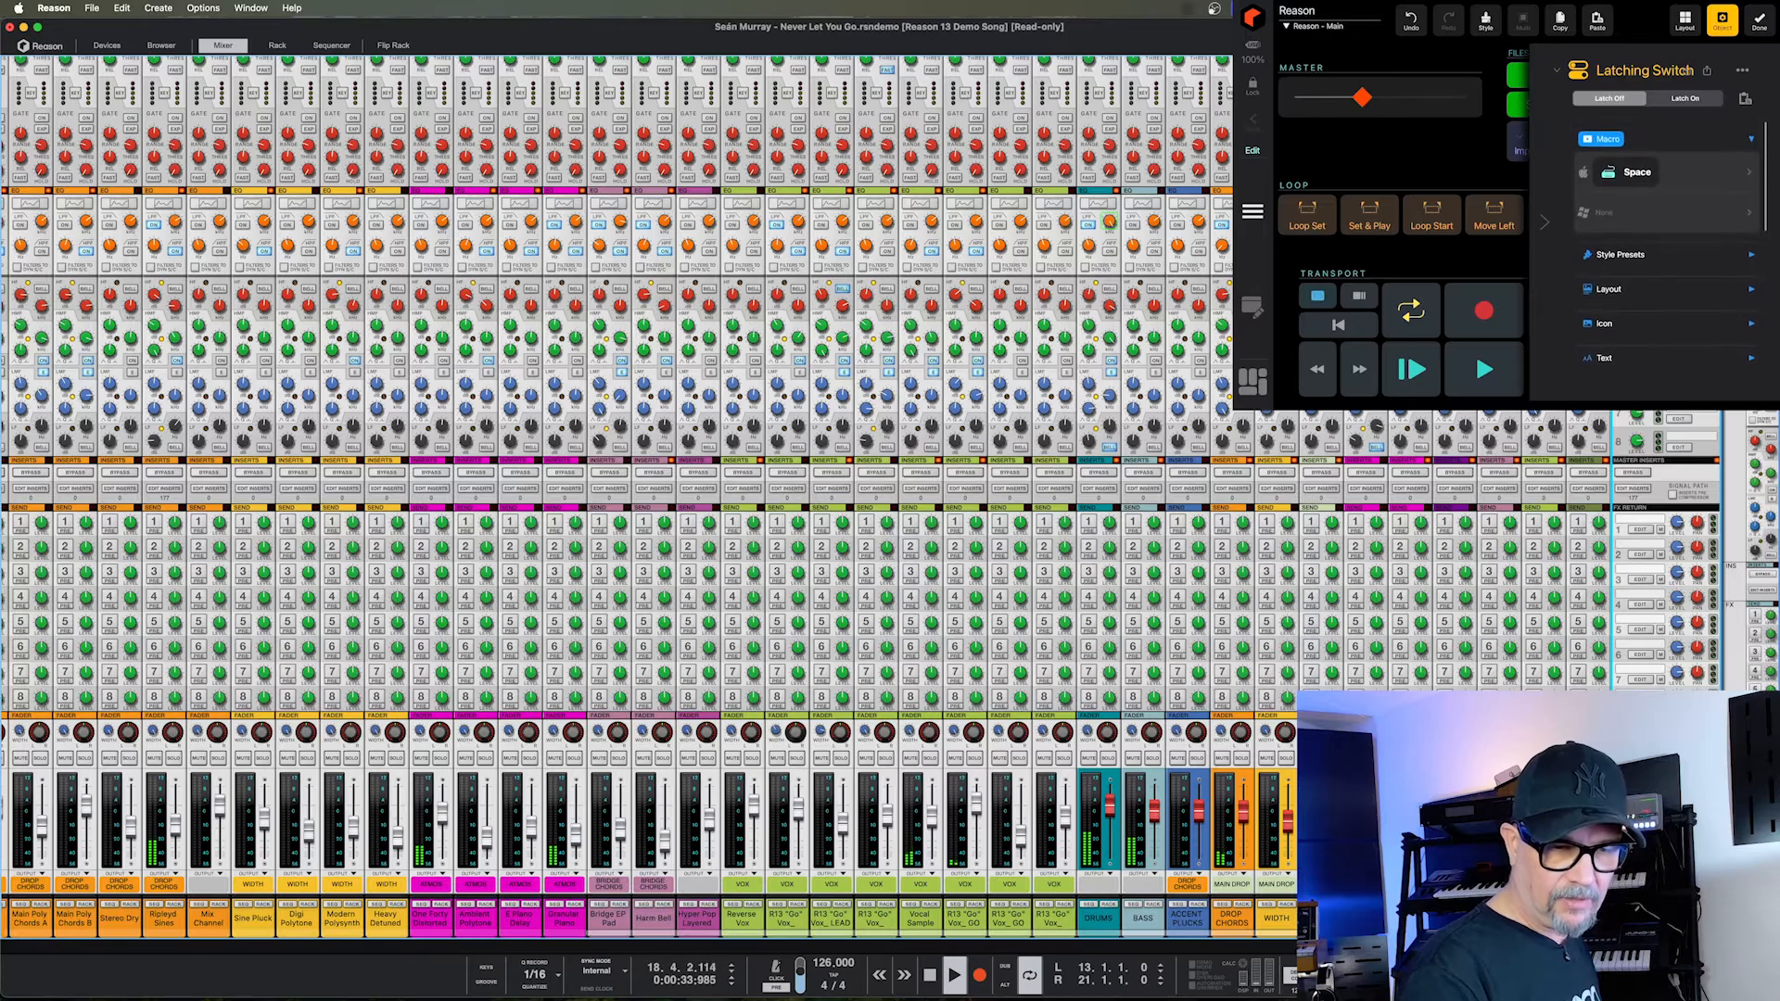
pyautogui.click(1483, 369)
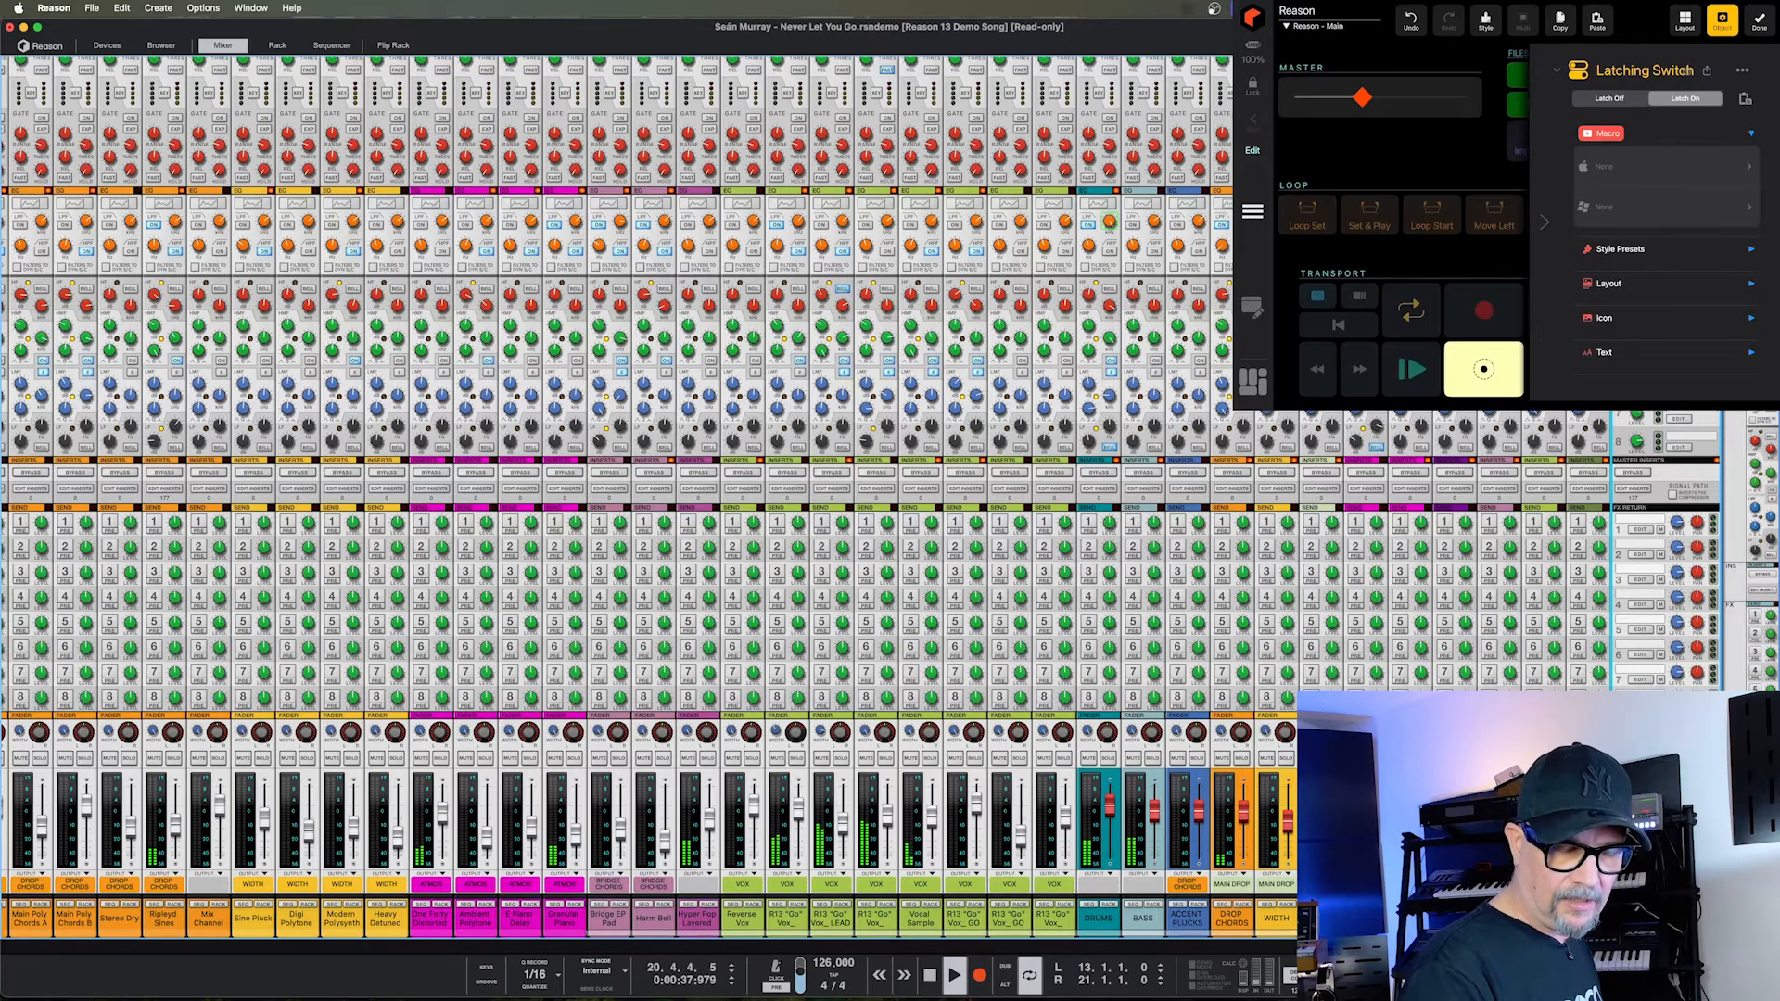
pyautogui.click(1607, 133)
pyautogui.click(1357, 143)
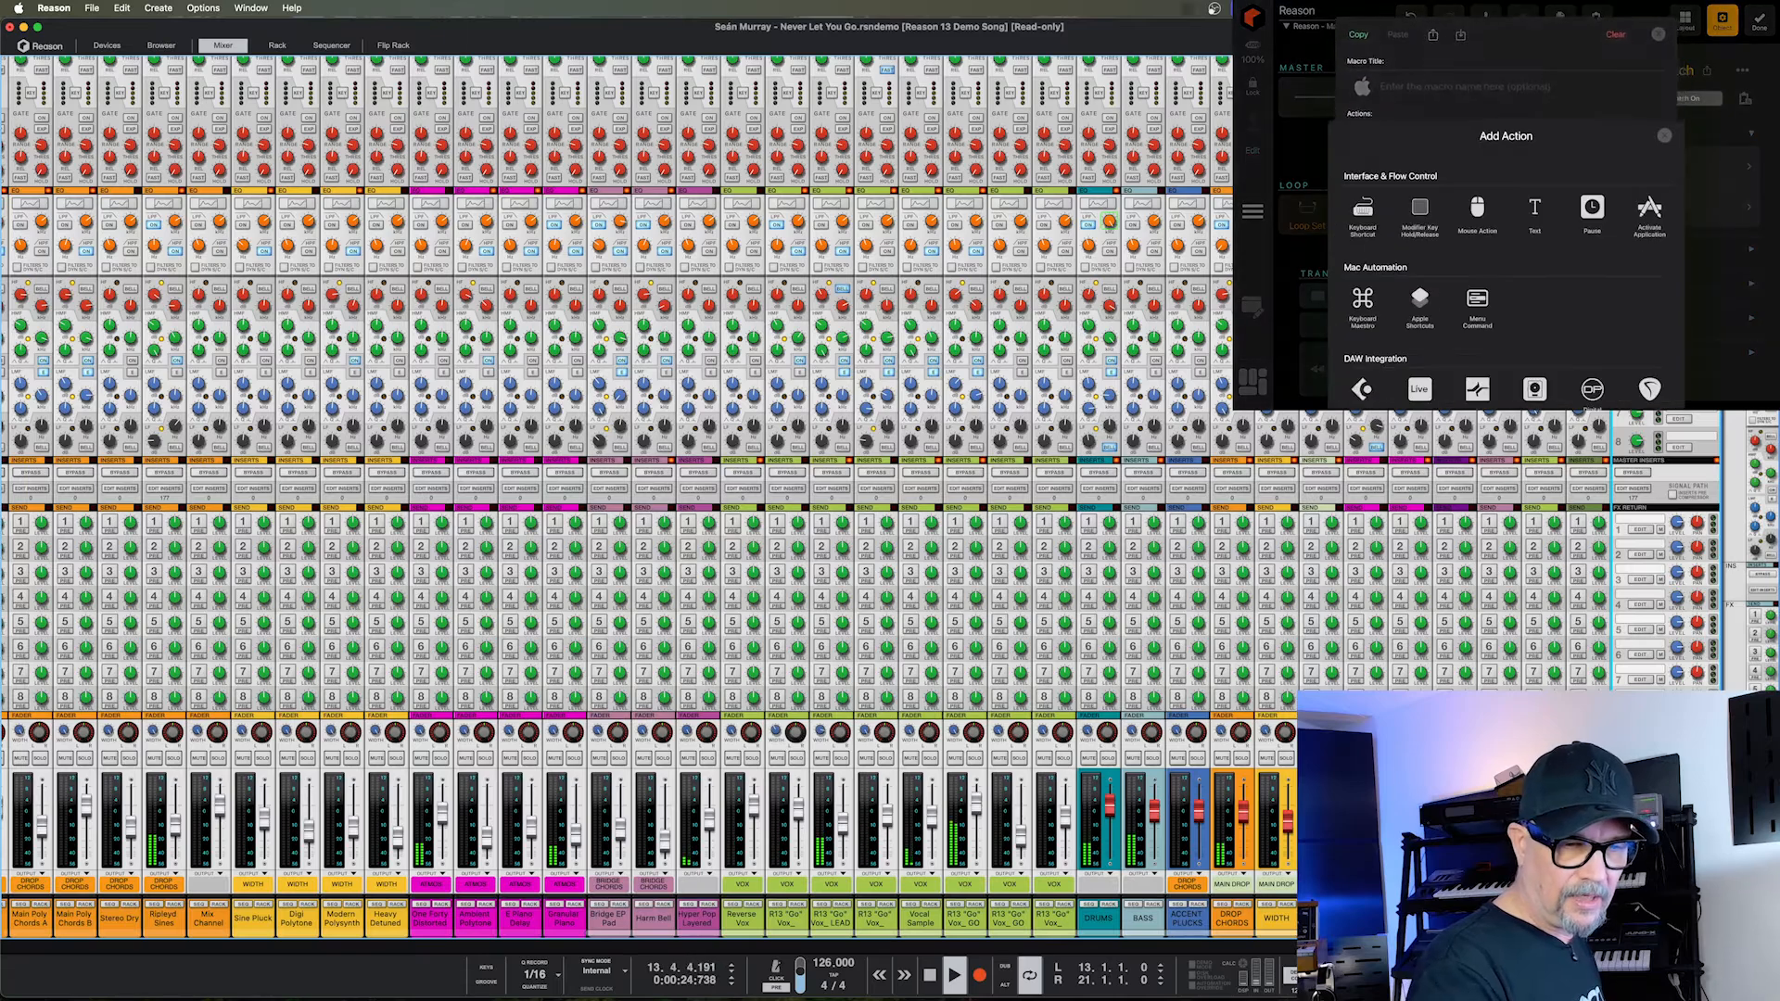
pyautogui.click(1362, 109)
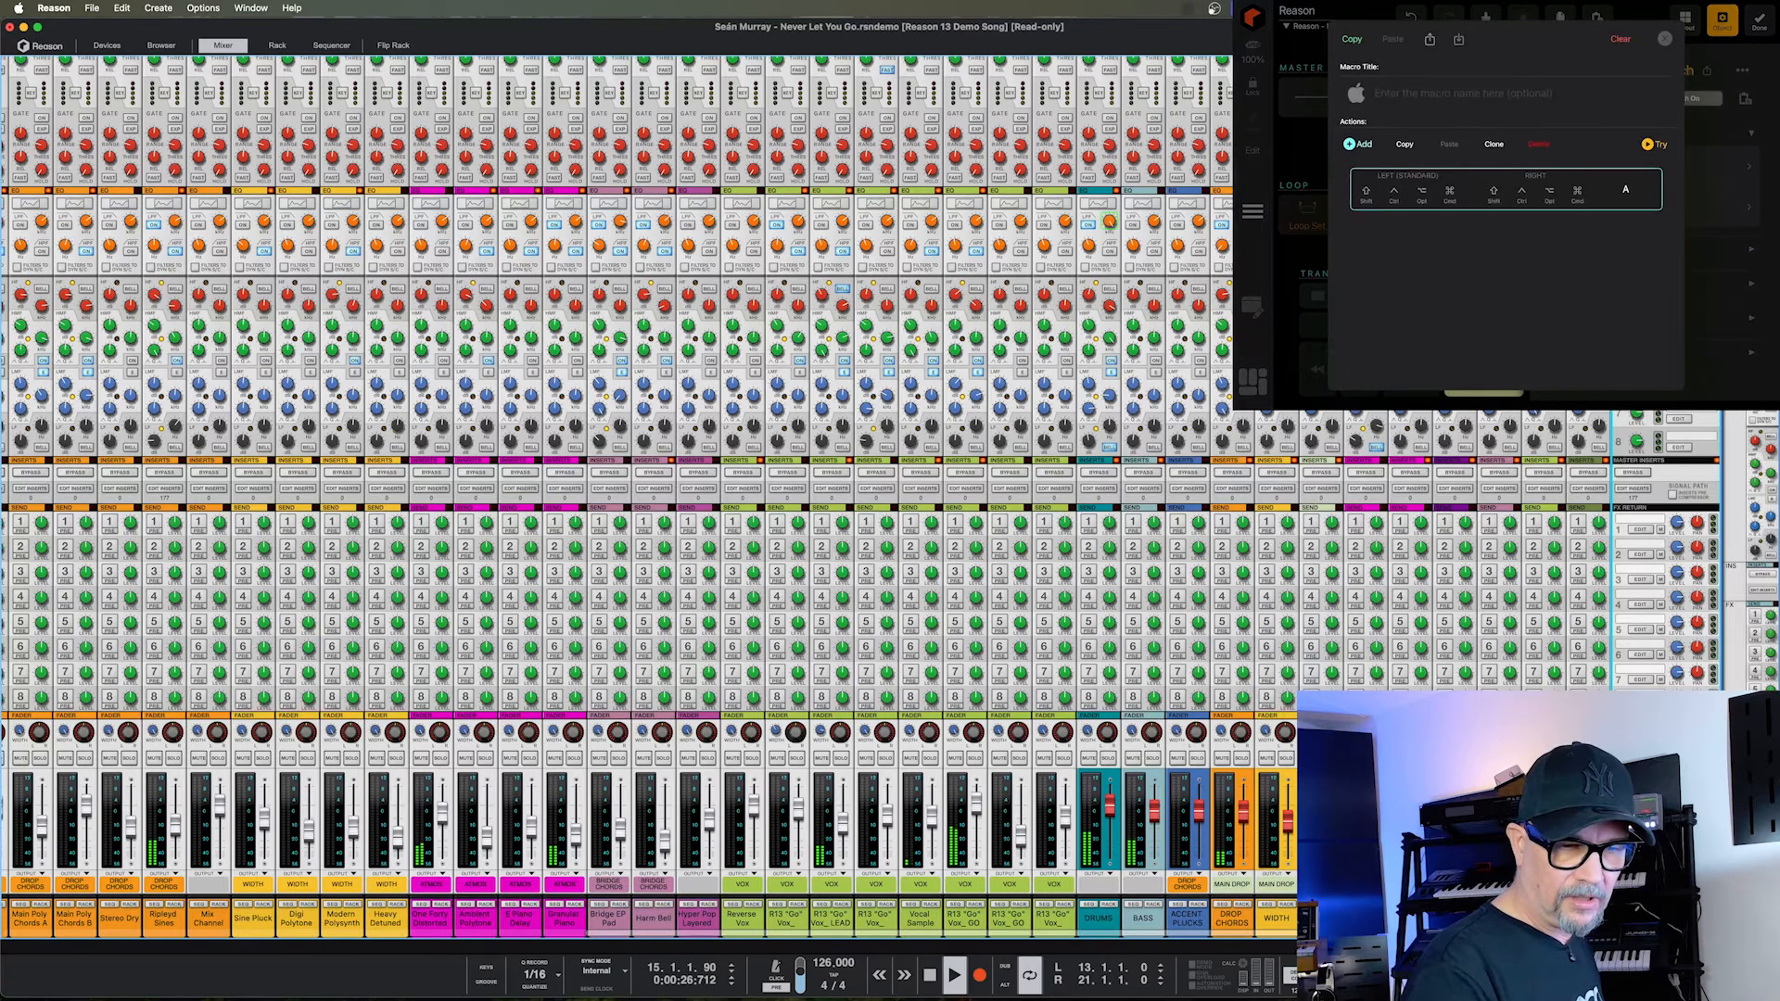
pyautogui.click(1625, 189)
pyautogui.click(1605, 236)
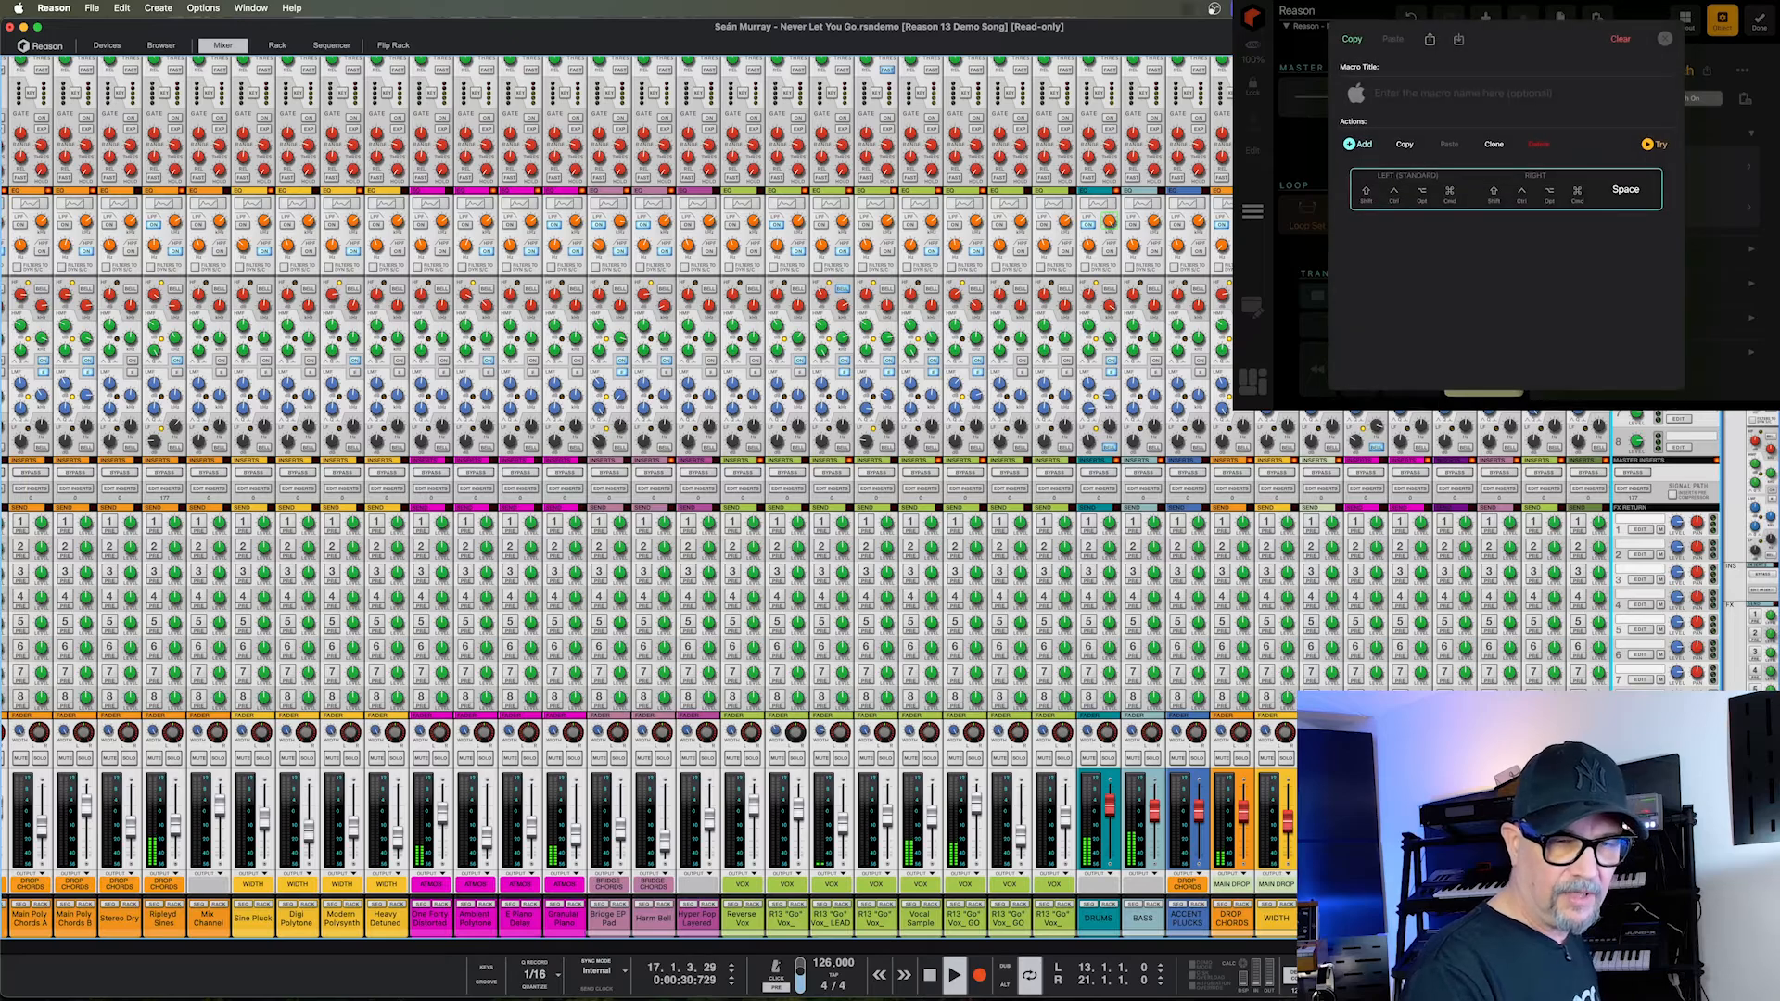
pyautogui.click(1665, 38)
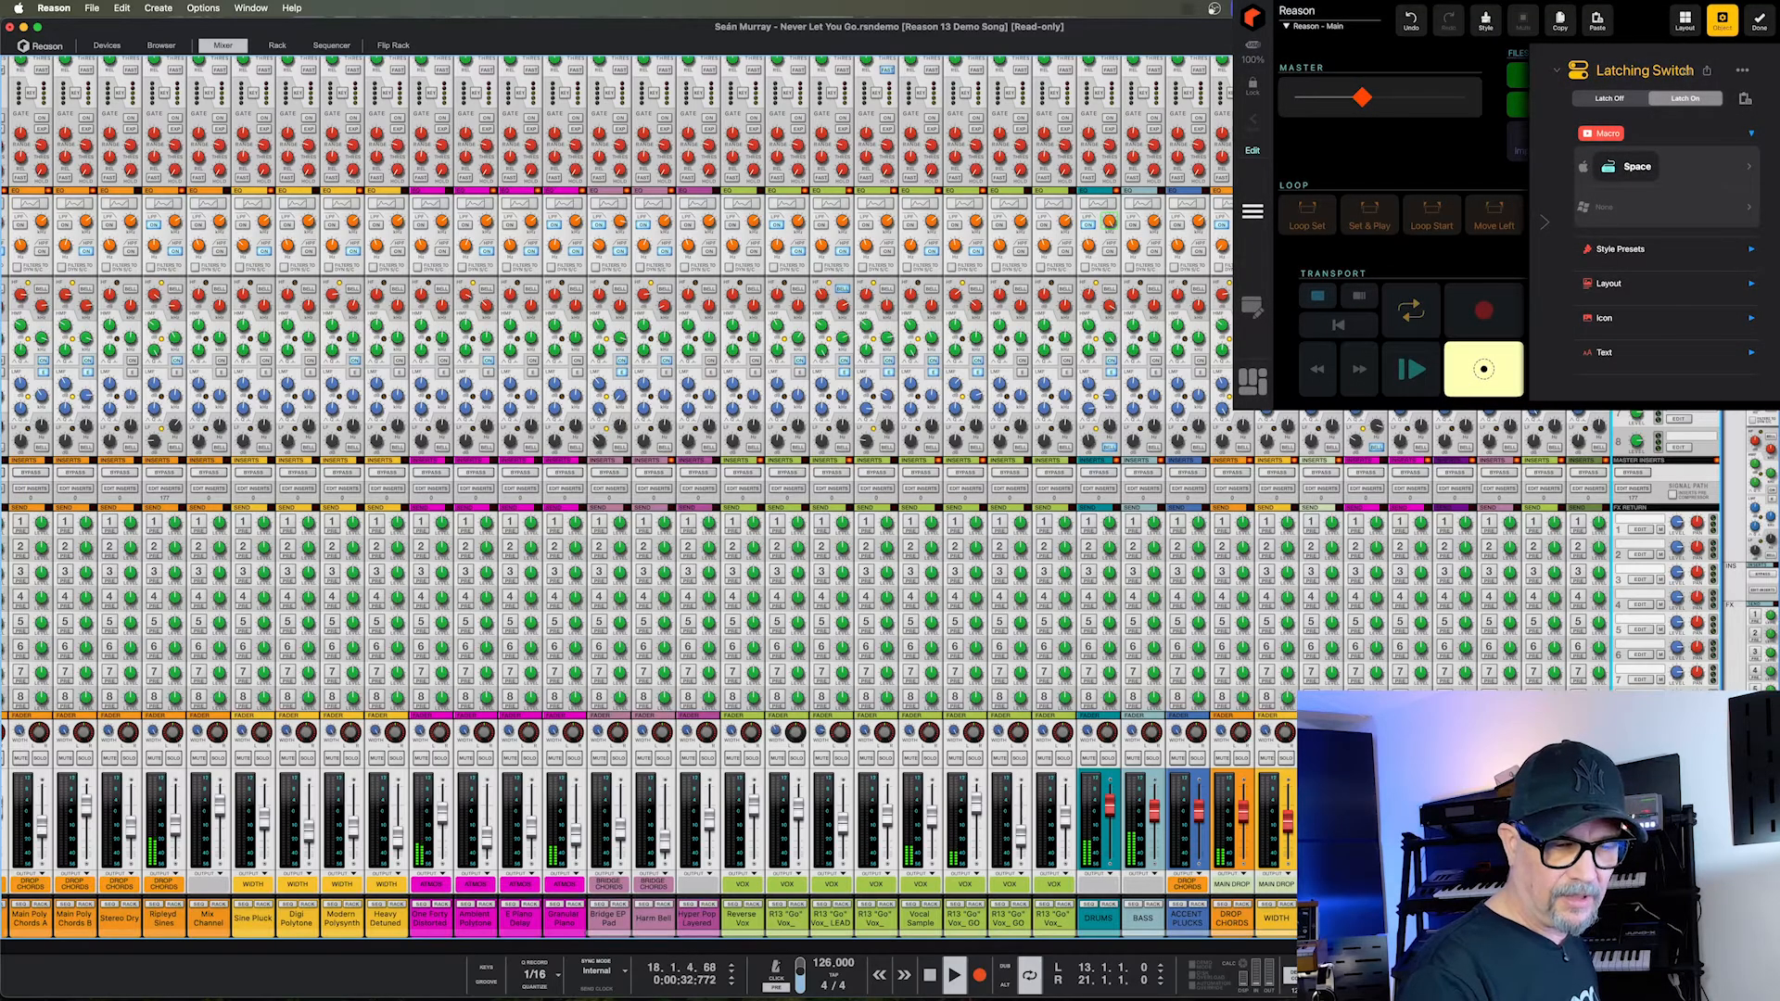
# Search the icons for "Stop", assign the solid square to the play switch's Latch On state, and finish editing the grid.
pyautogui.scroll(-3, 1664, 241)
pyautogui.scroll(-1, 1664, 241)
pyautogui.scroll(2, 1664, 250)
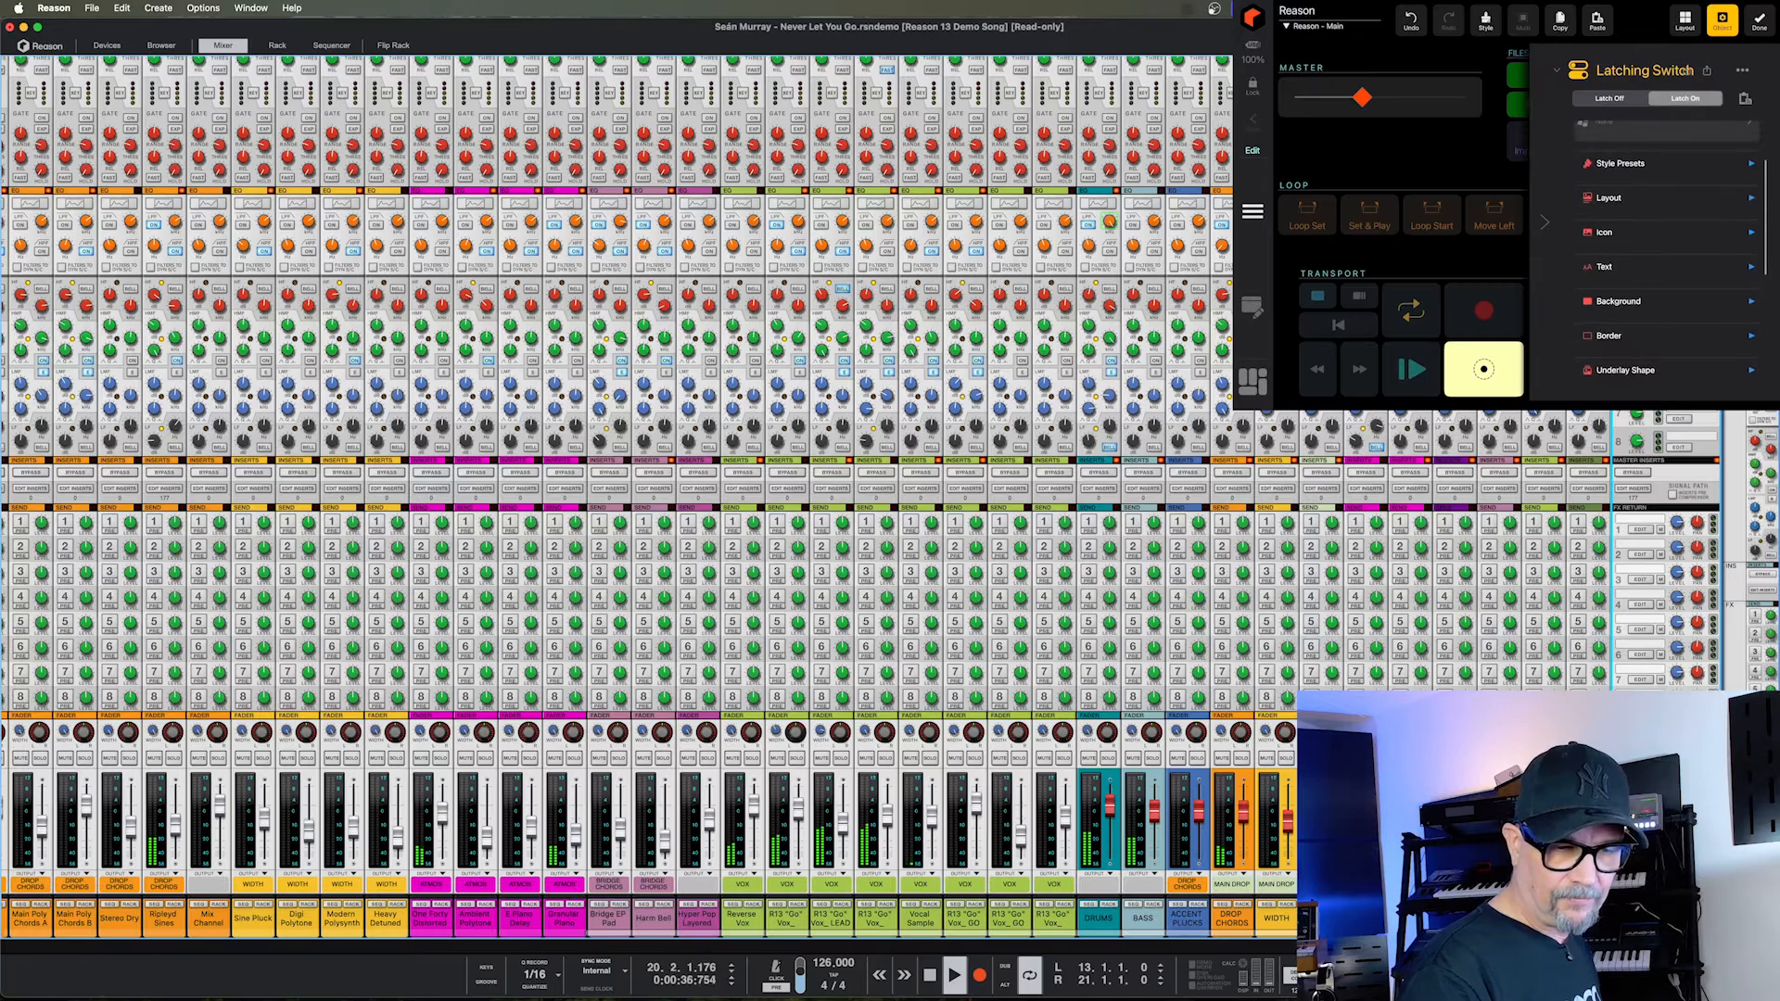
pyautogui.click(1665, 233)
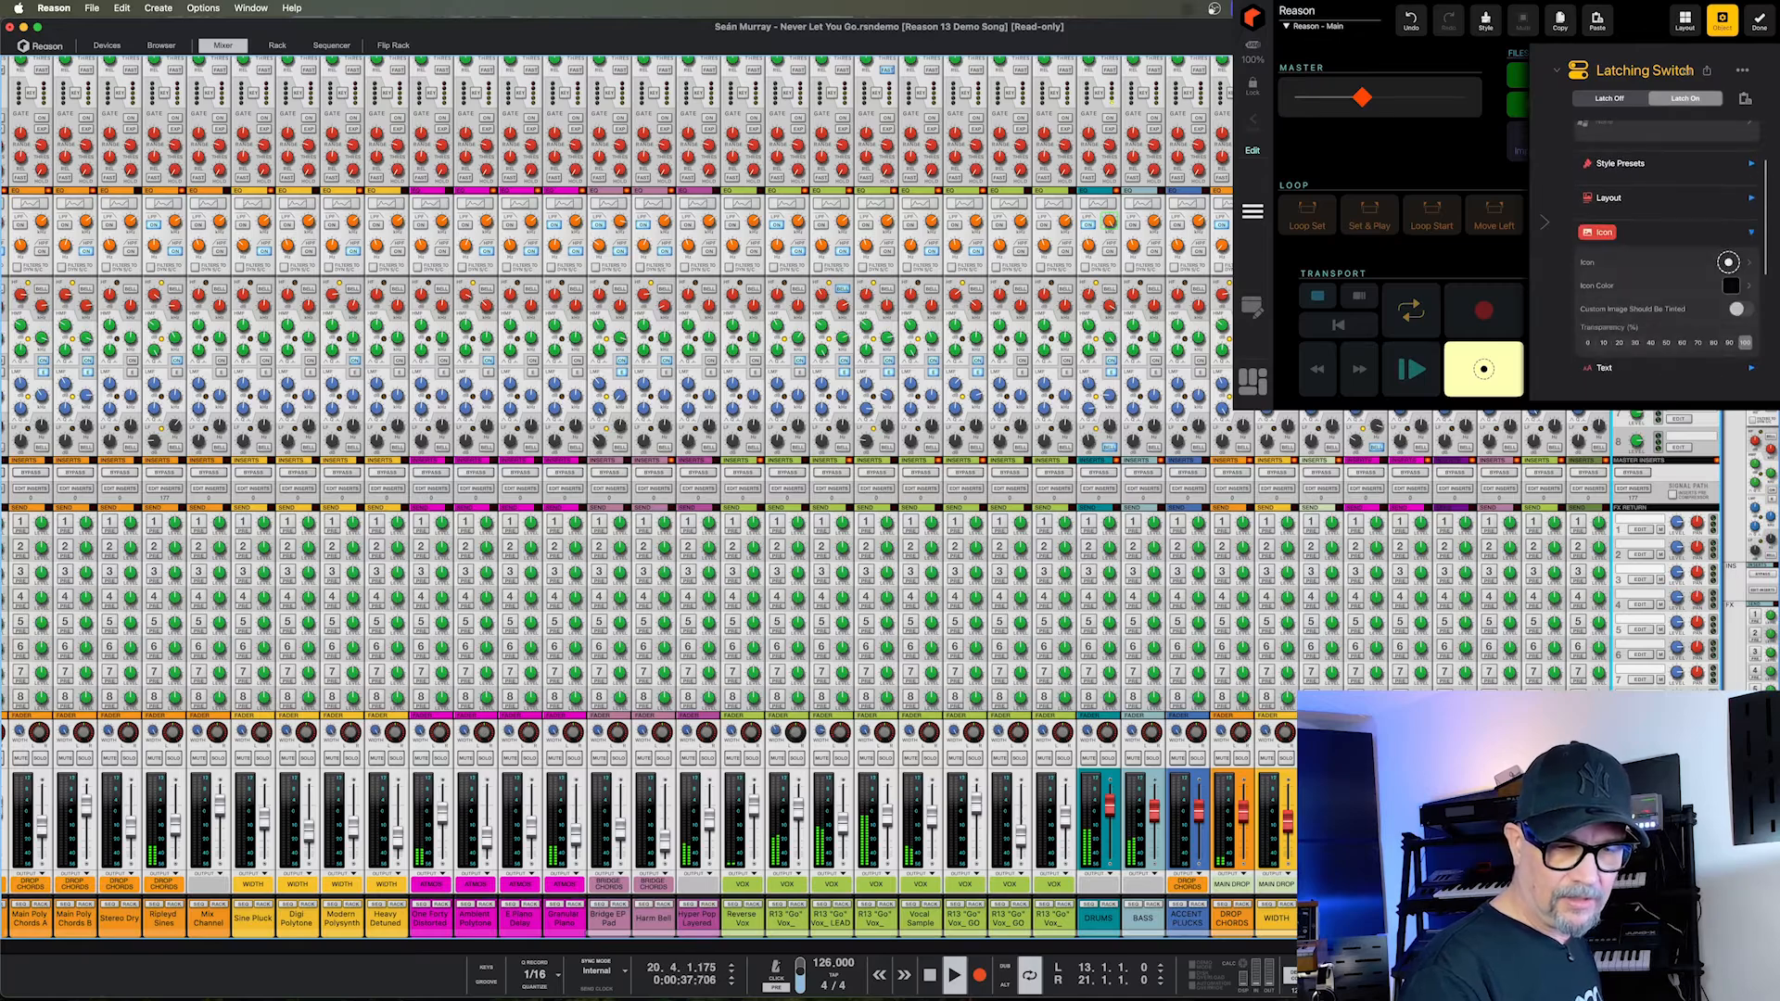
pyautogui.click(1728, 261)
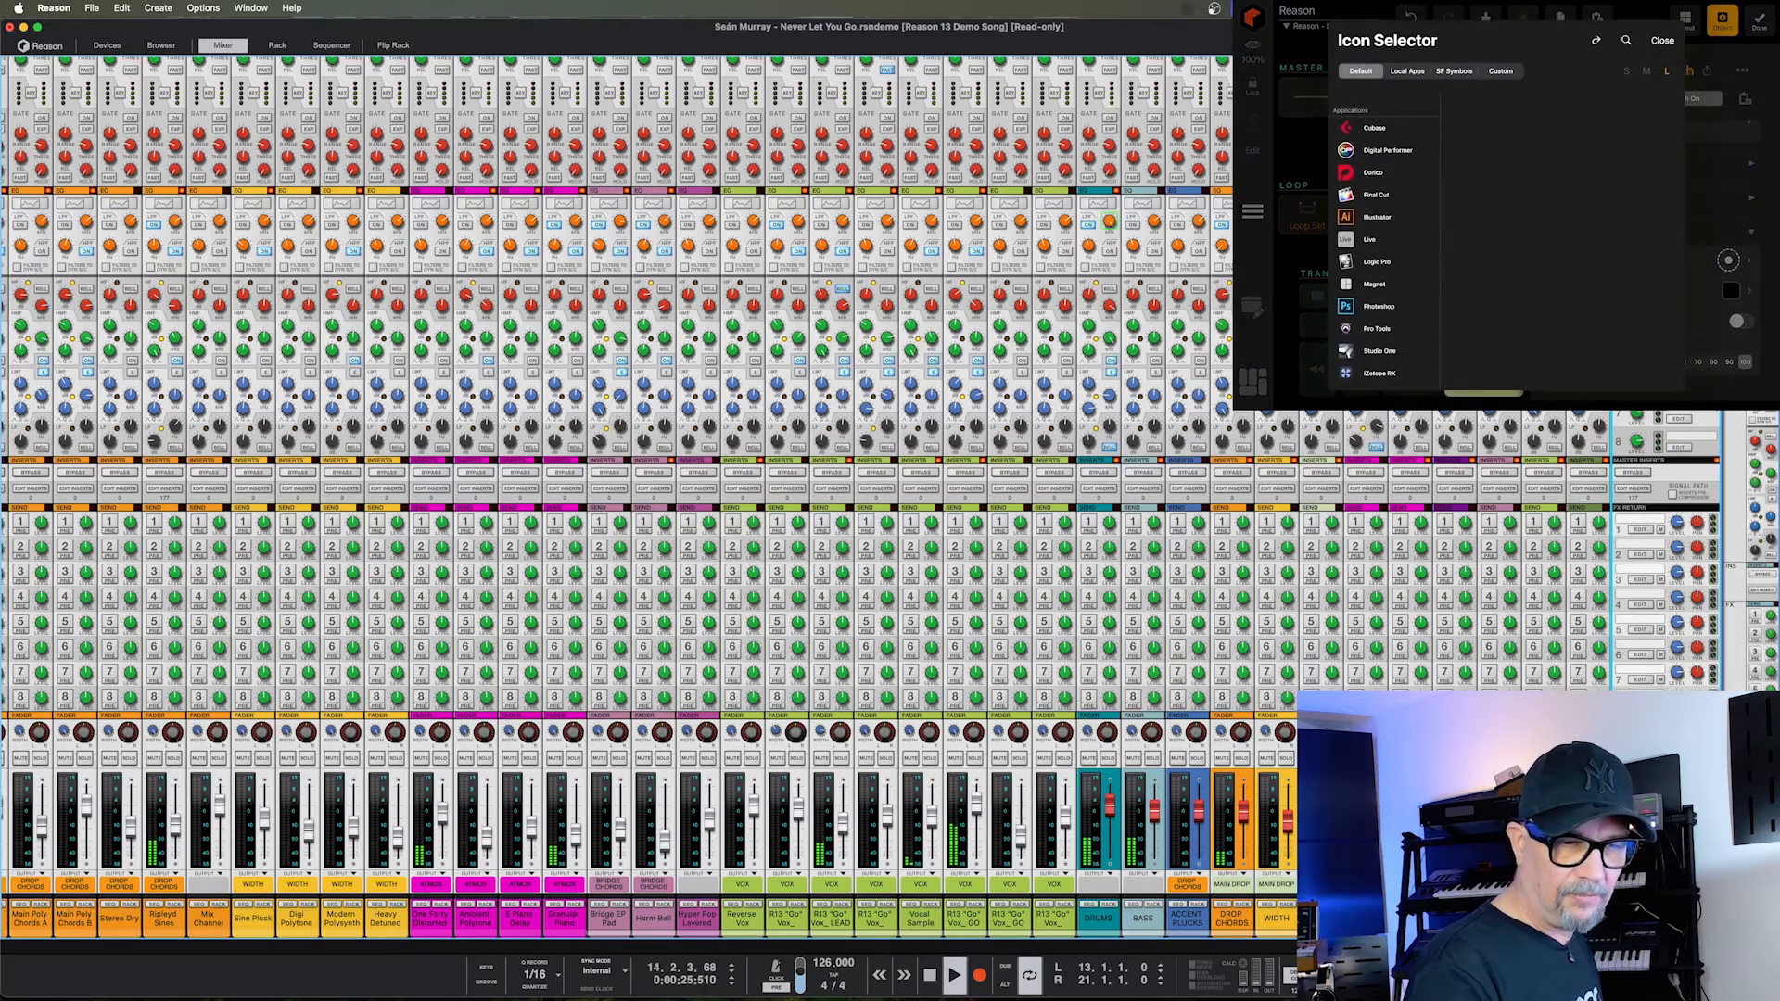
pyautogui.click(1626, 40)
pyautogui.write('S')
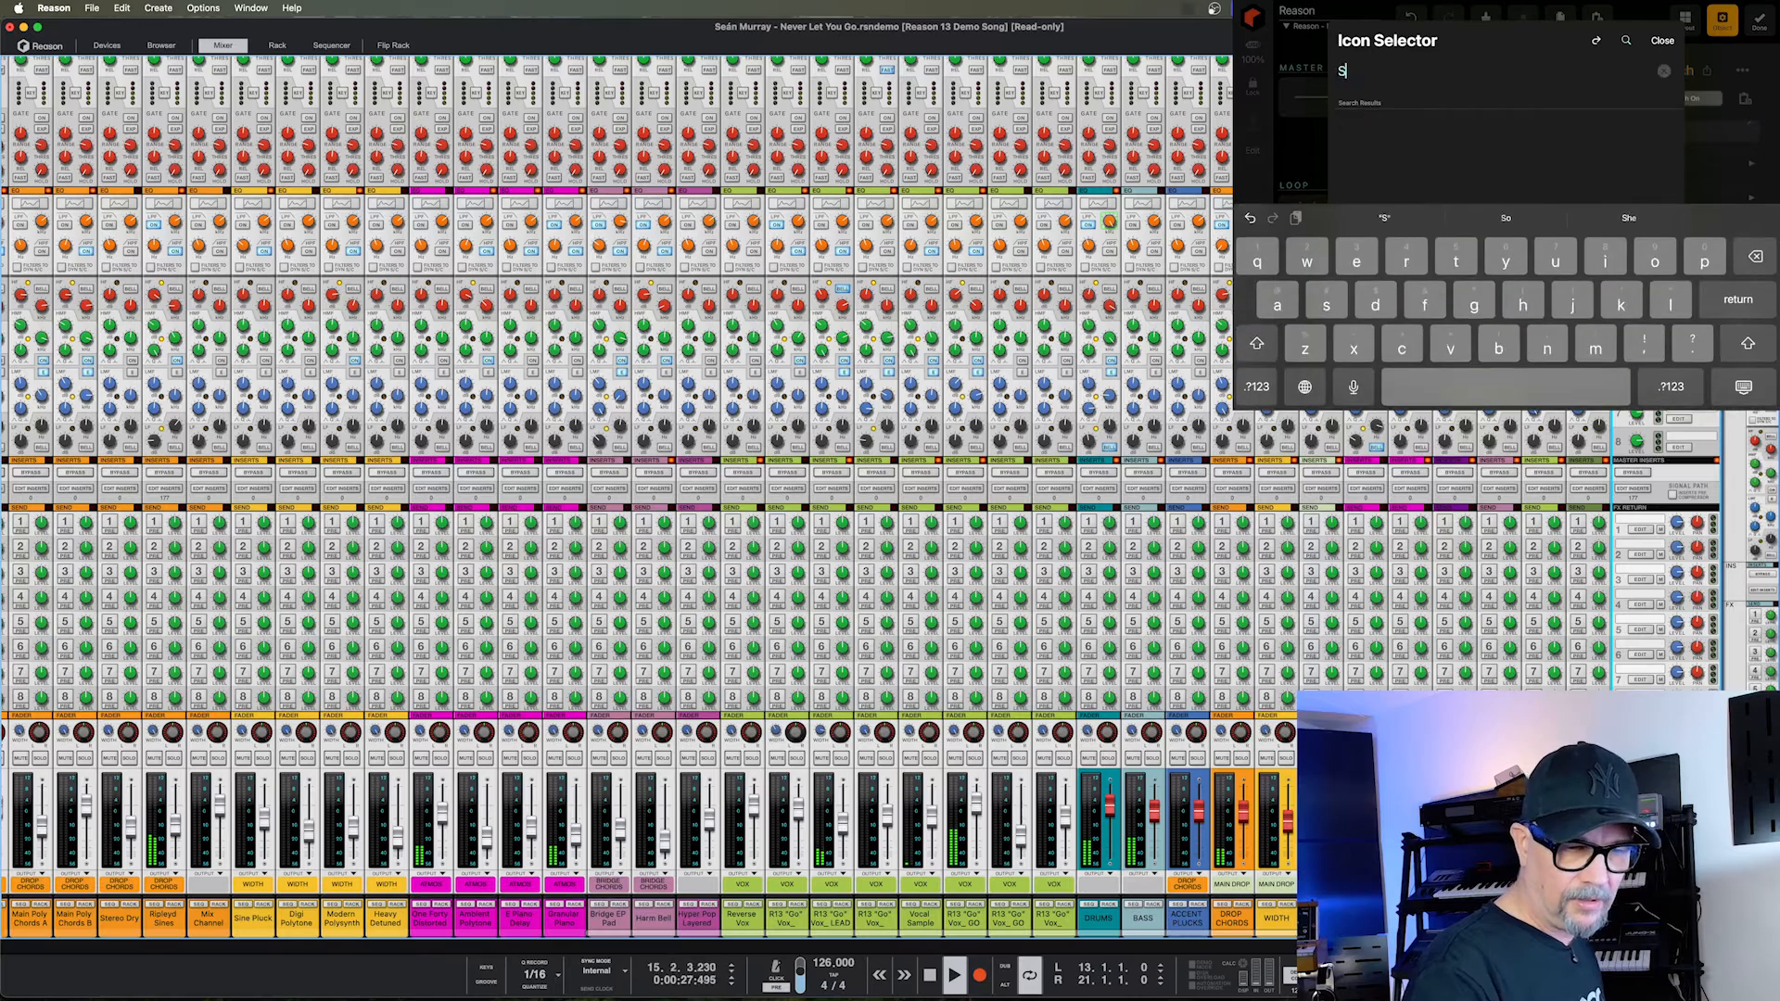
pyautogui.write('top')
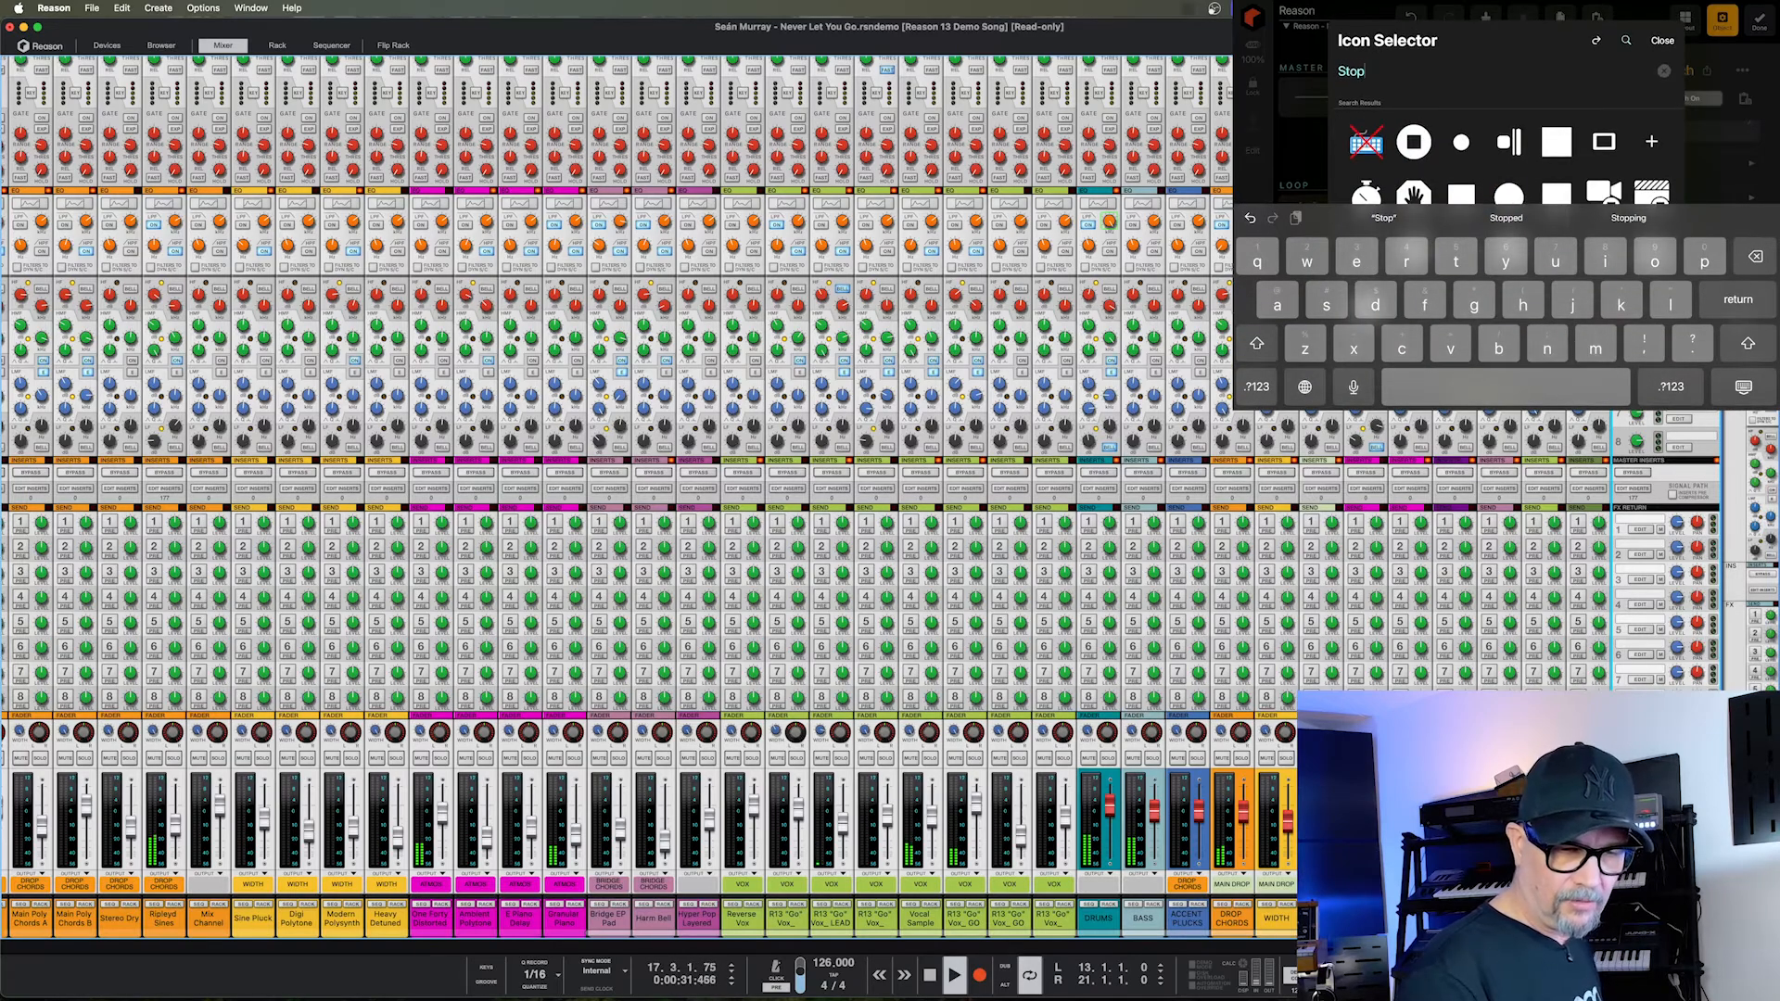
pyautogui.press('Return')
pyautogui.click(1556, 142)
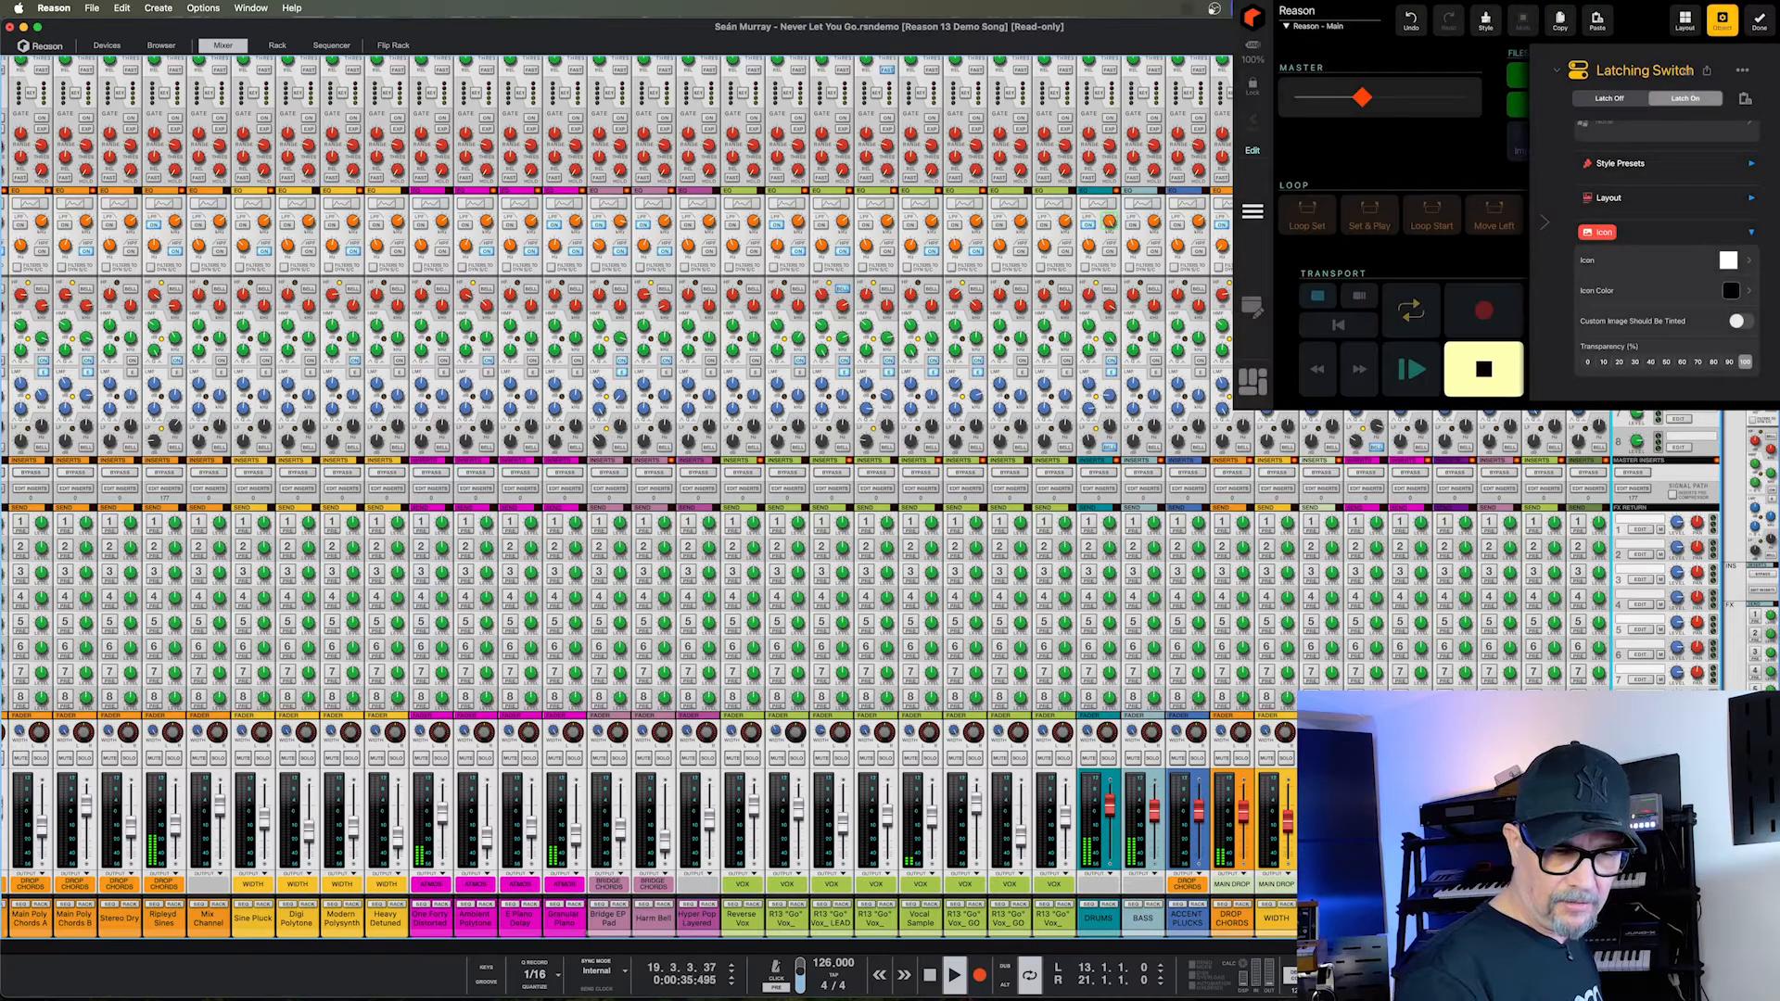
pyautogui.scroll(-1, 1666, 241)
pyautogui.scroll(-3, 1667, 241)
pyautogui.scroll(-2, 1666, 241)
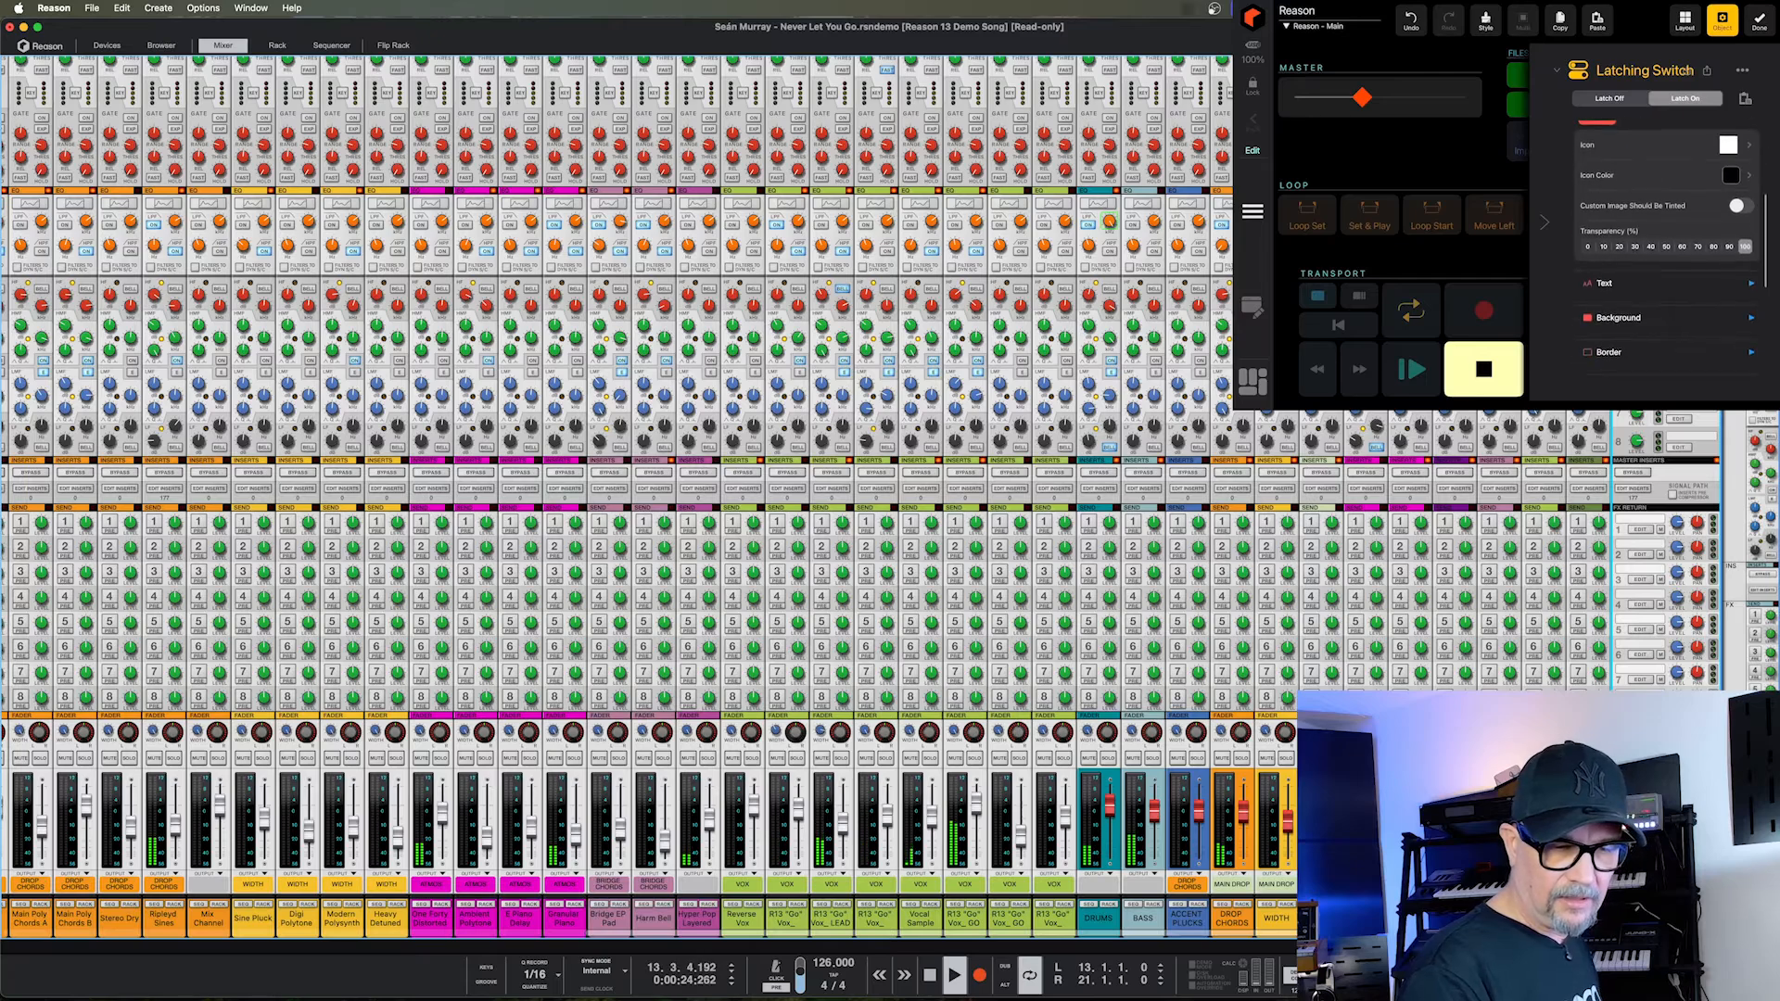
pyautogui.scroll(5, 1666, 241)
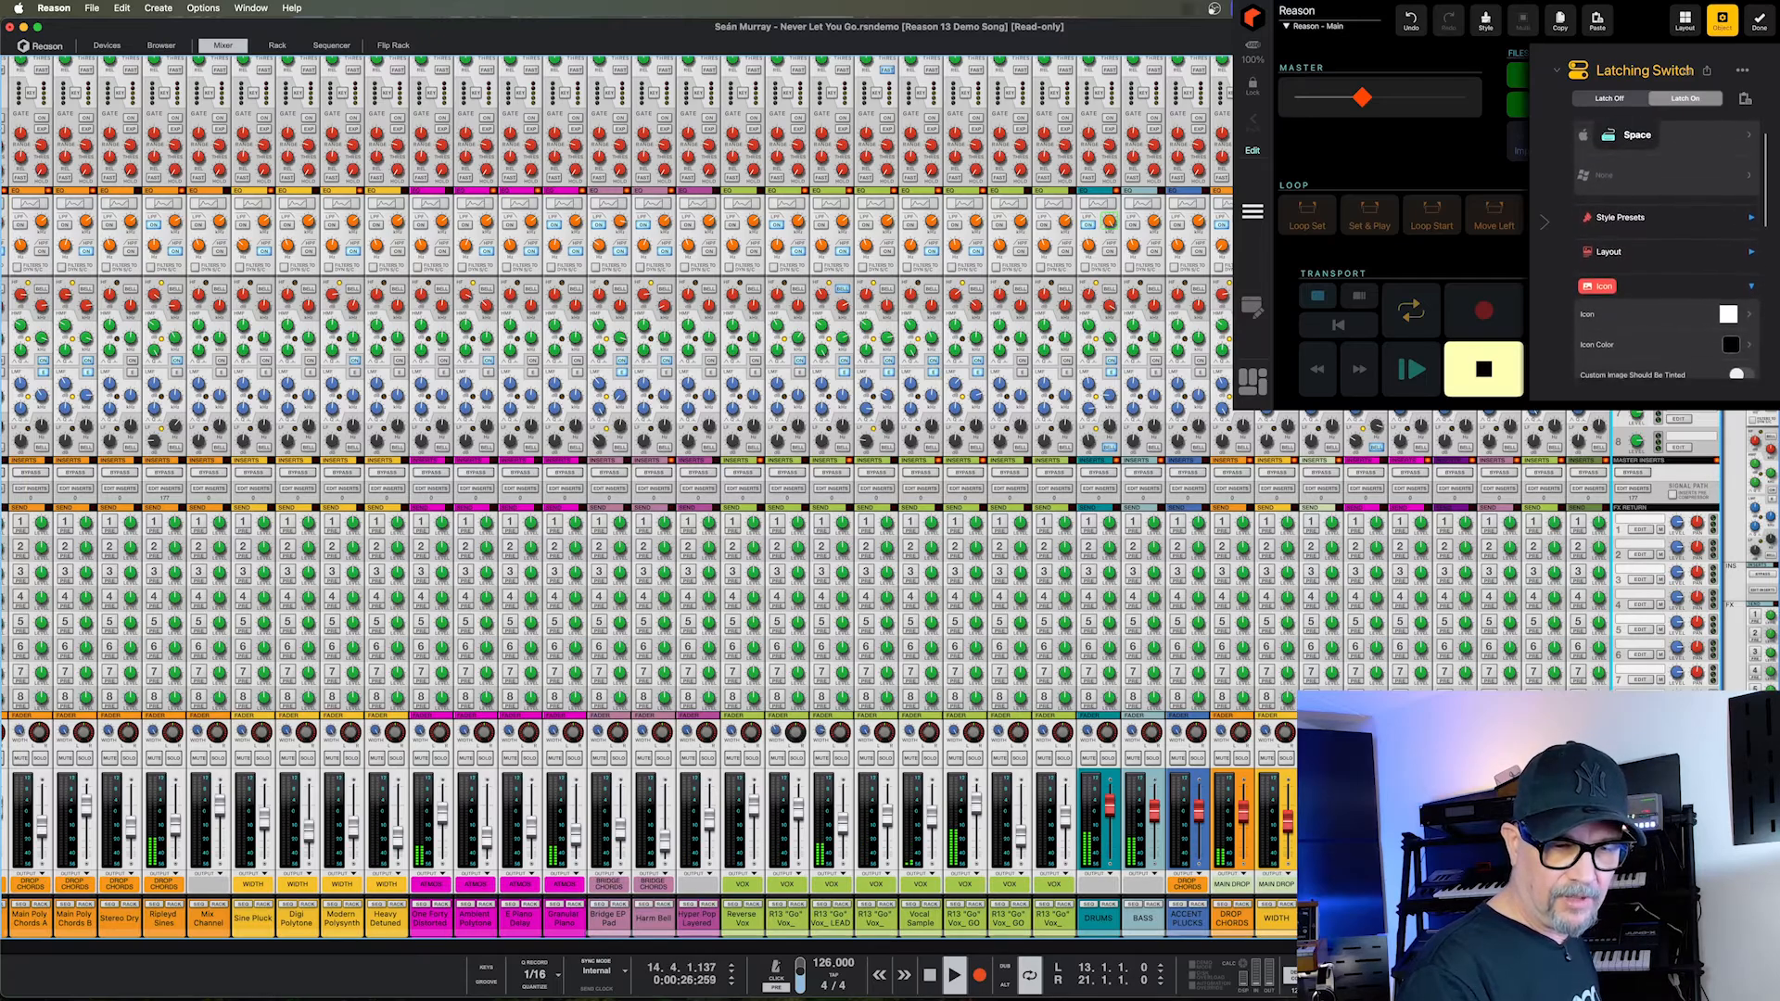
pyautogui.scroll(1, 1666, 241)
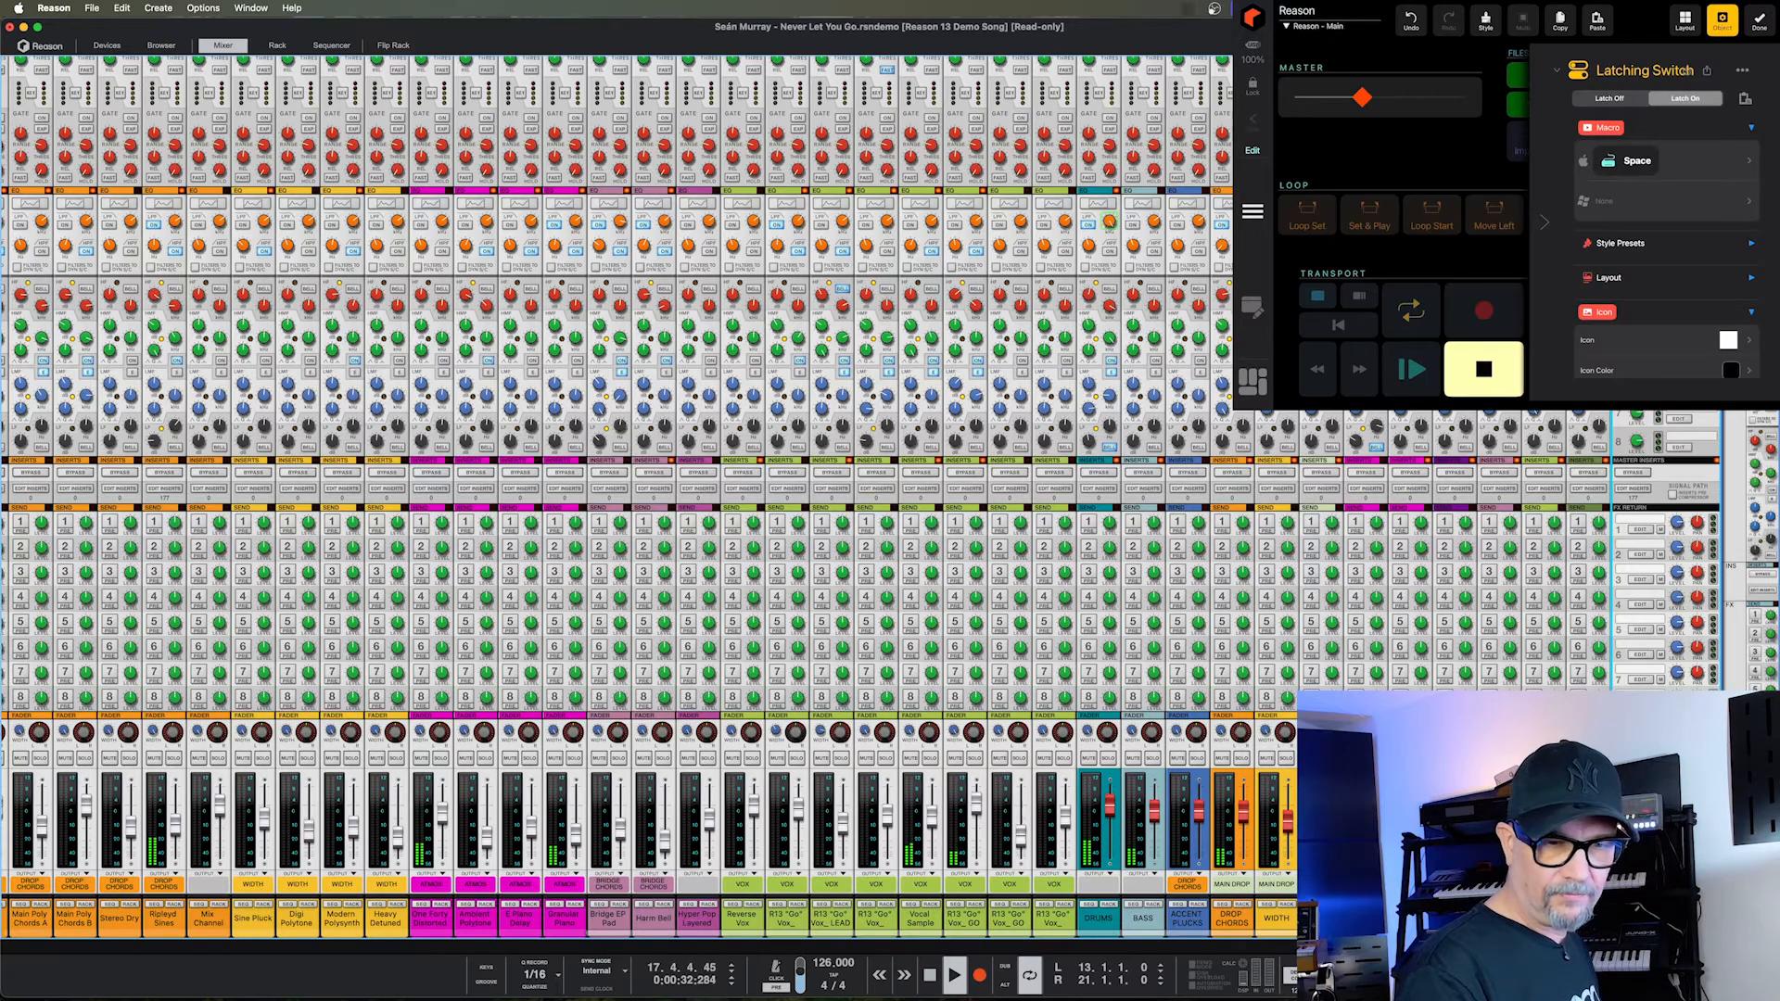
pyautogui.click(1760, 20)
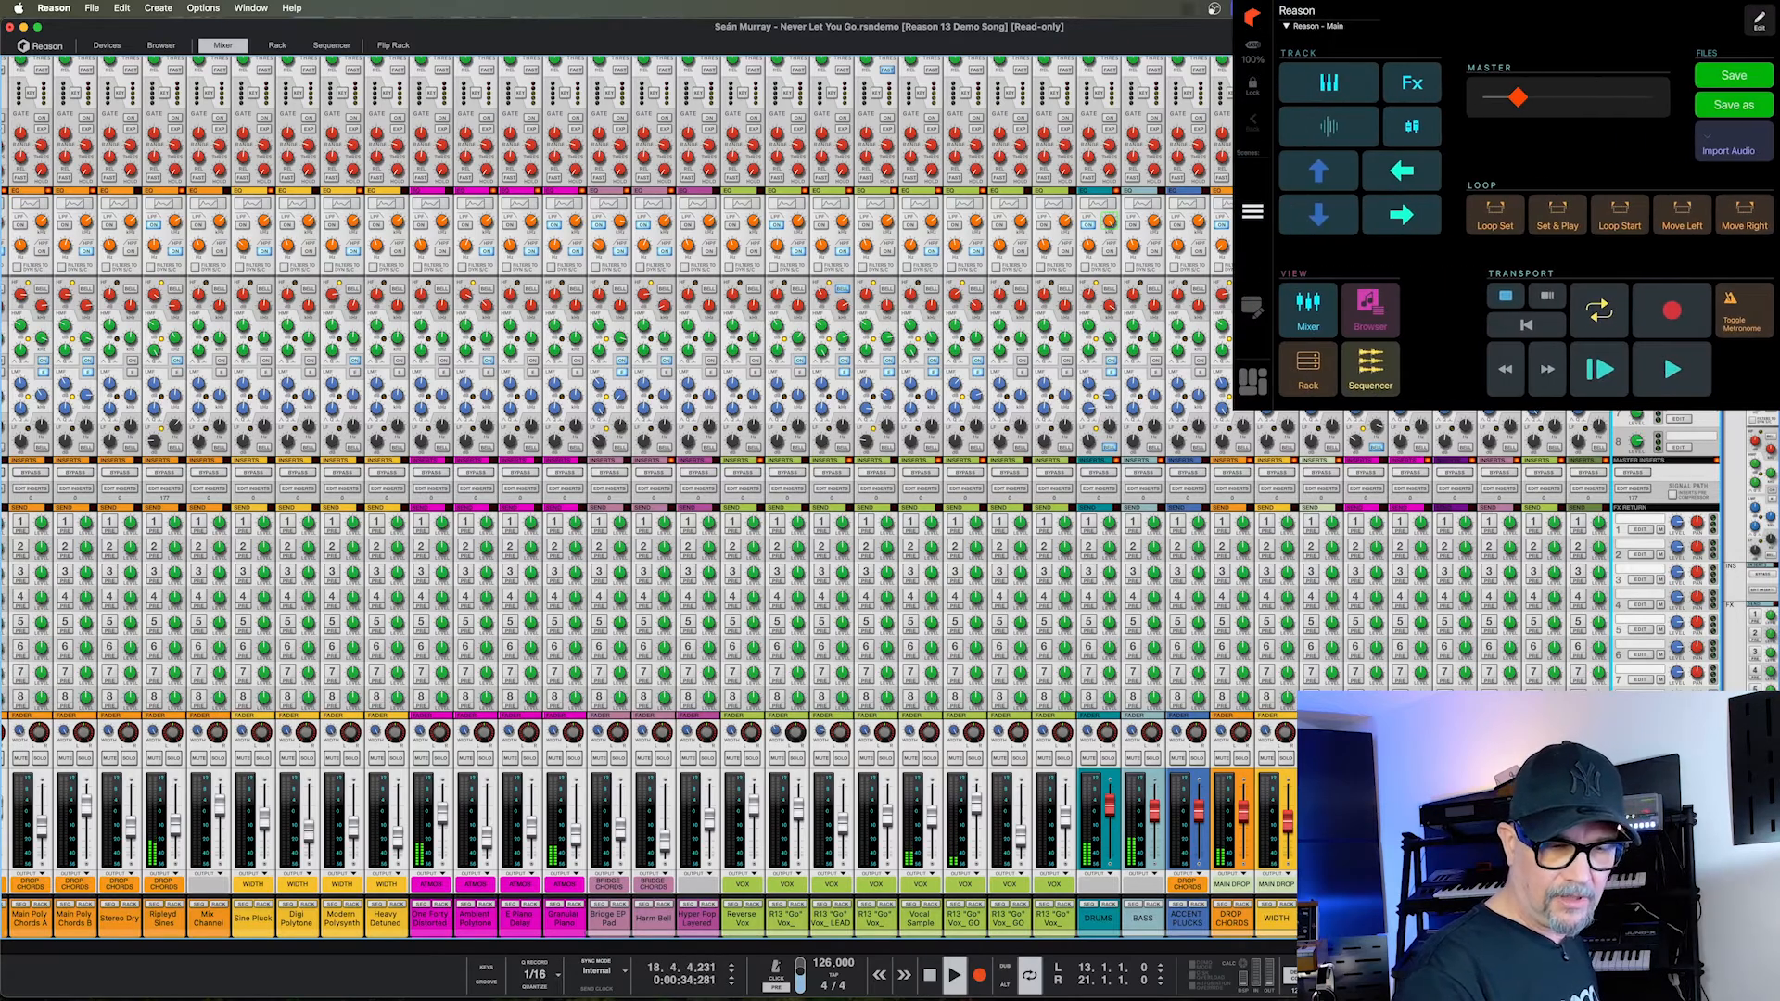
# Test the latching play switch by stopping and restarting the song, leaving playback stopped.
pyautogui.click(1671, 369)
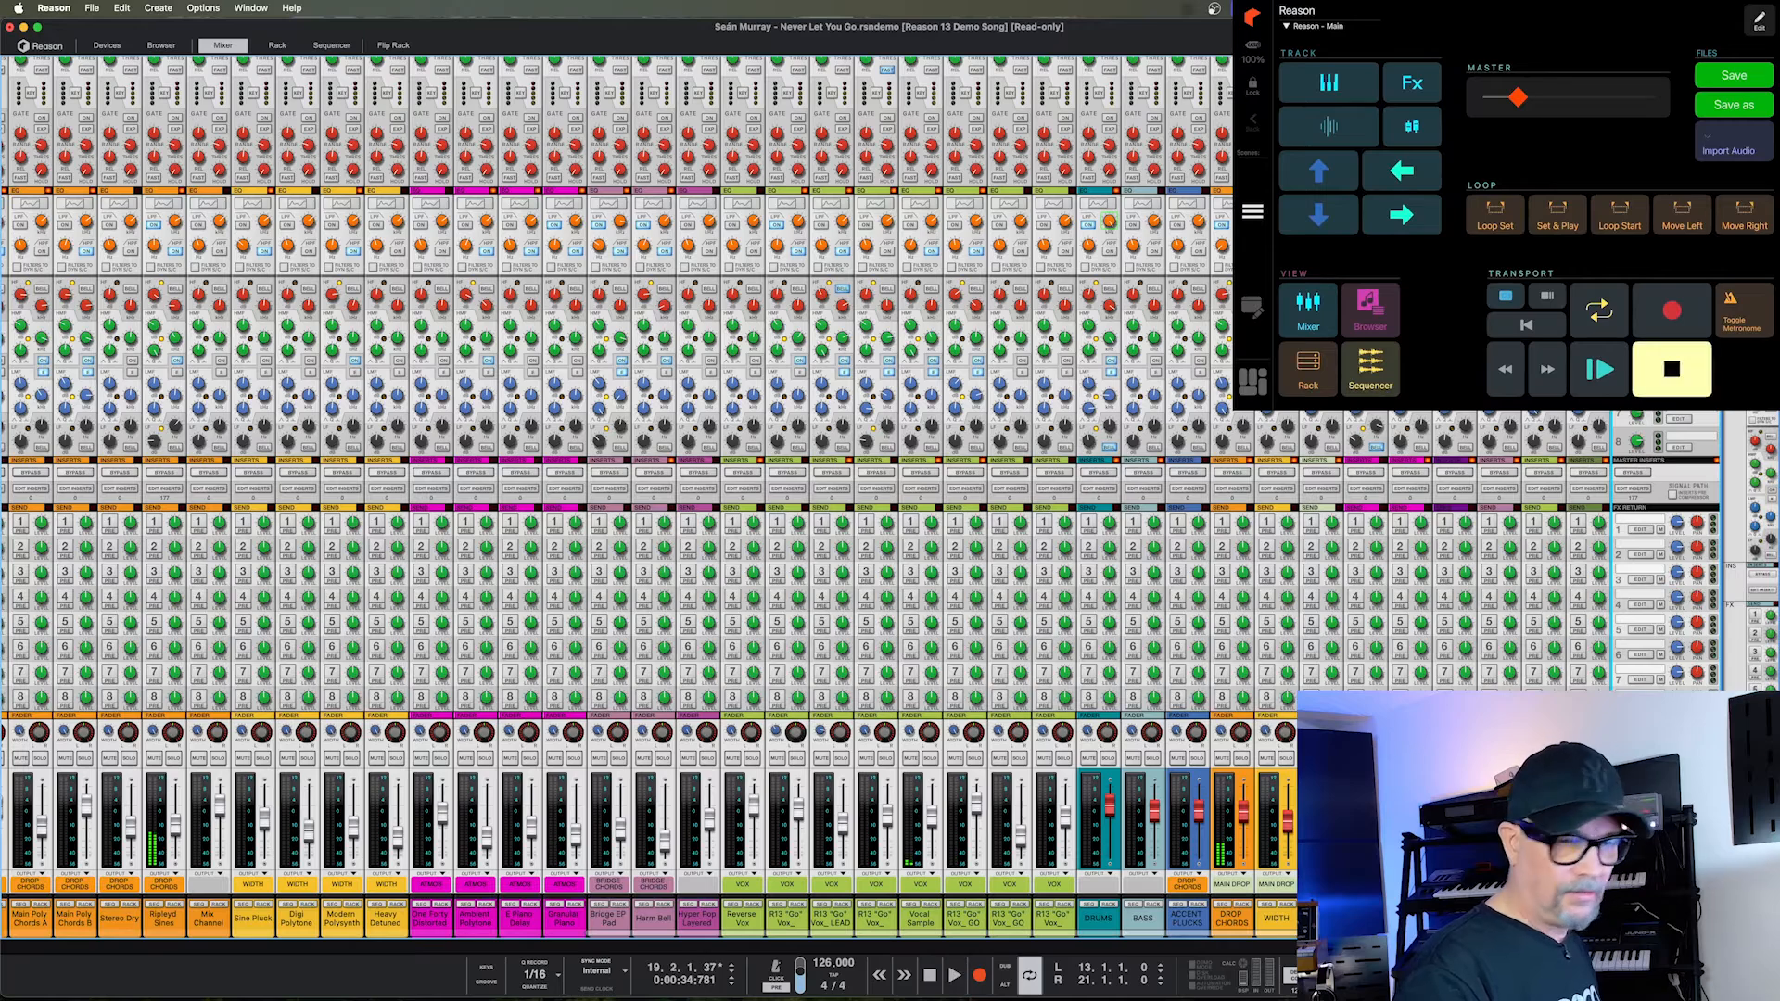
pyautogui.press('space')
pyautogui.press('space')
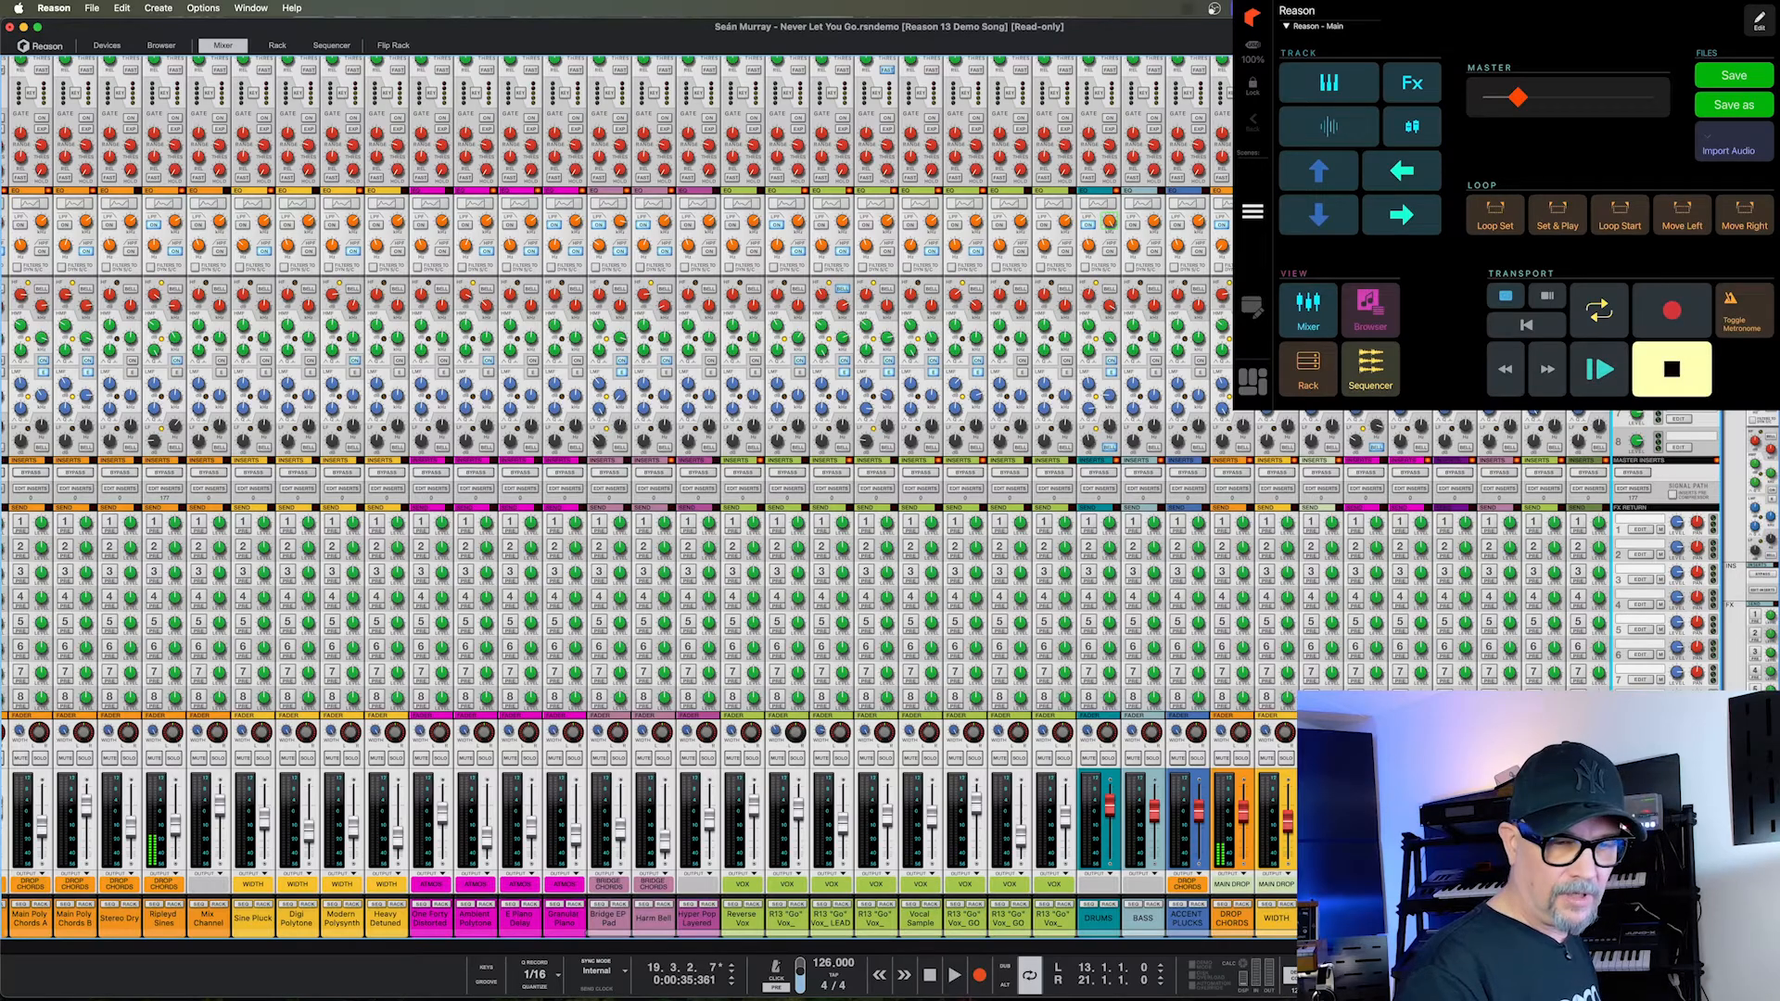
pyautogui.press('space')
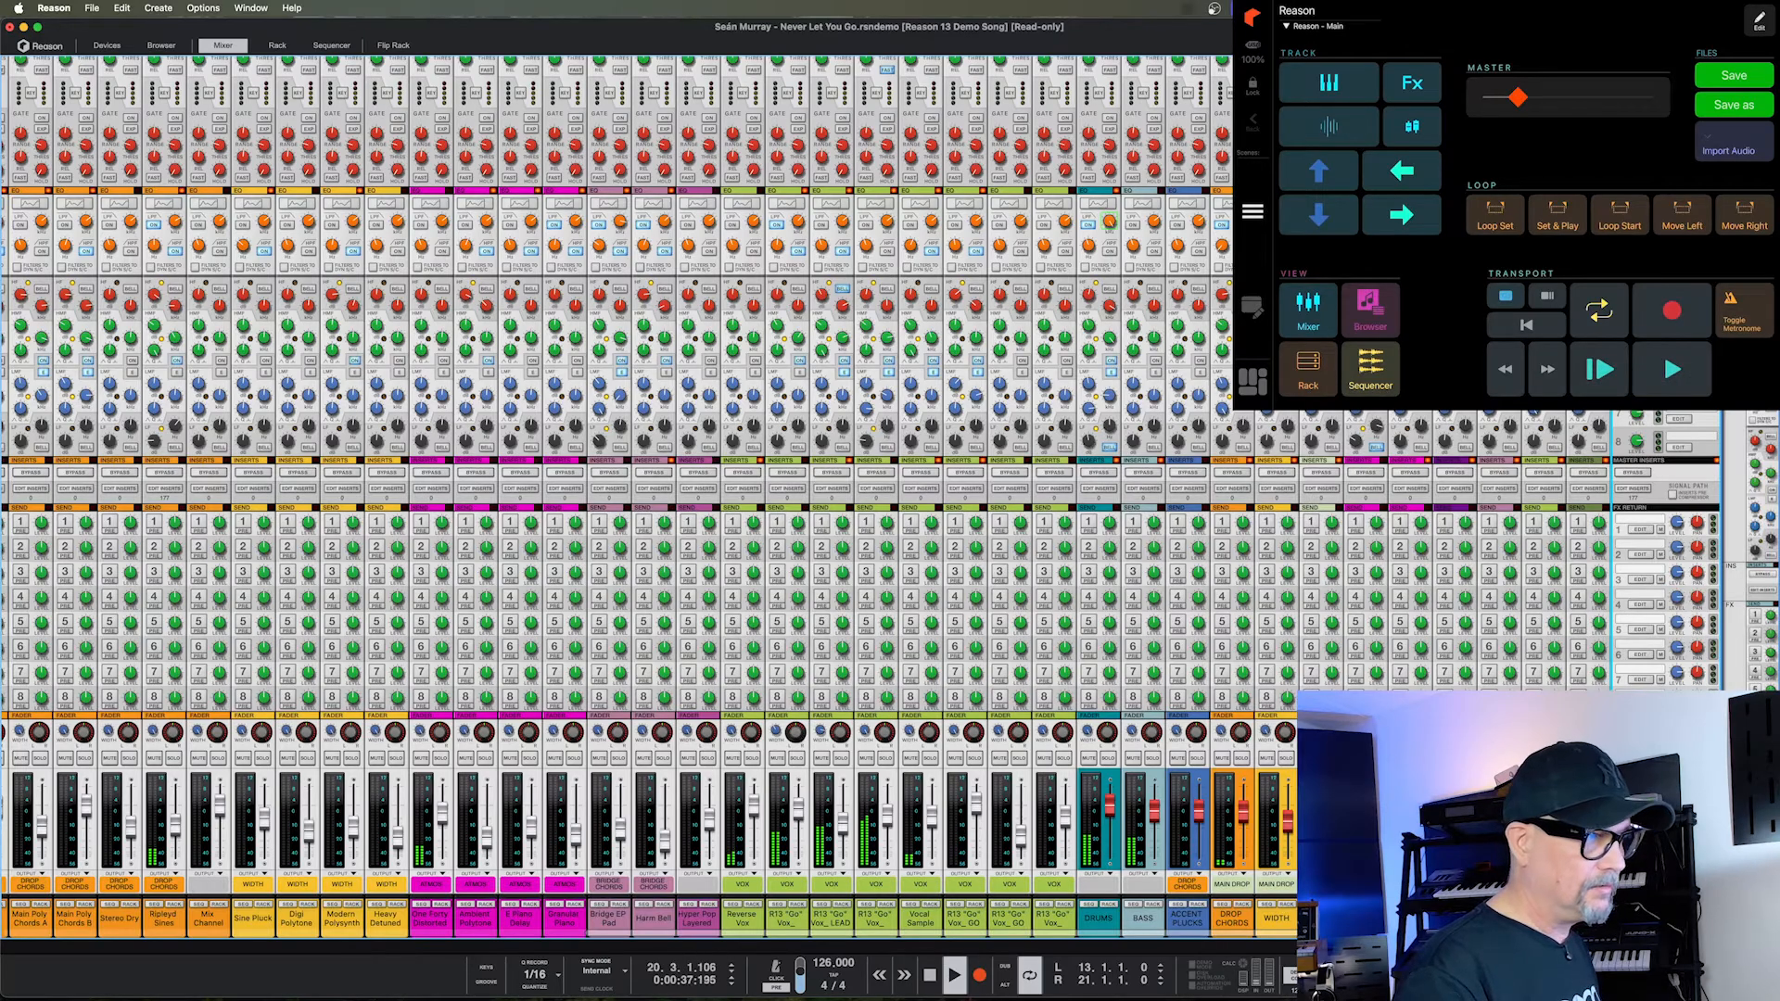
pyautogui.press('space')
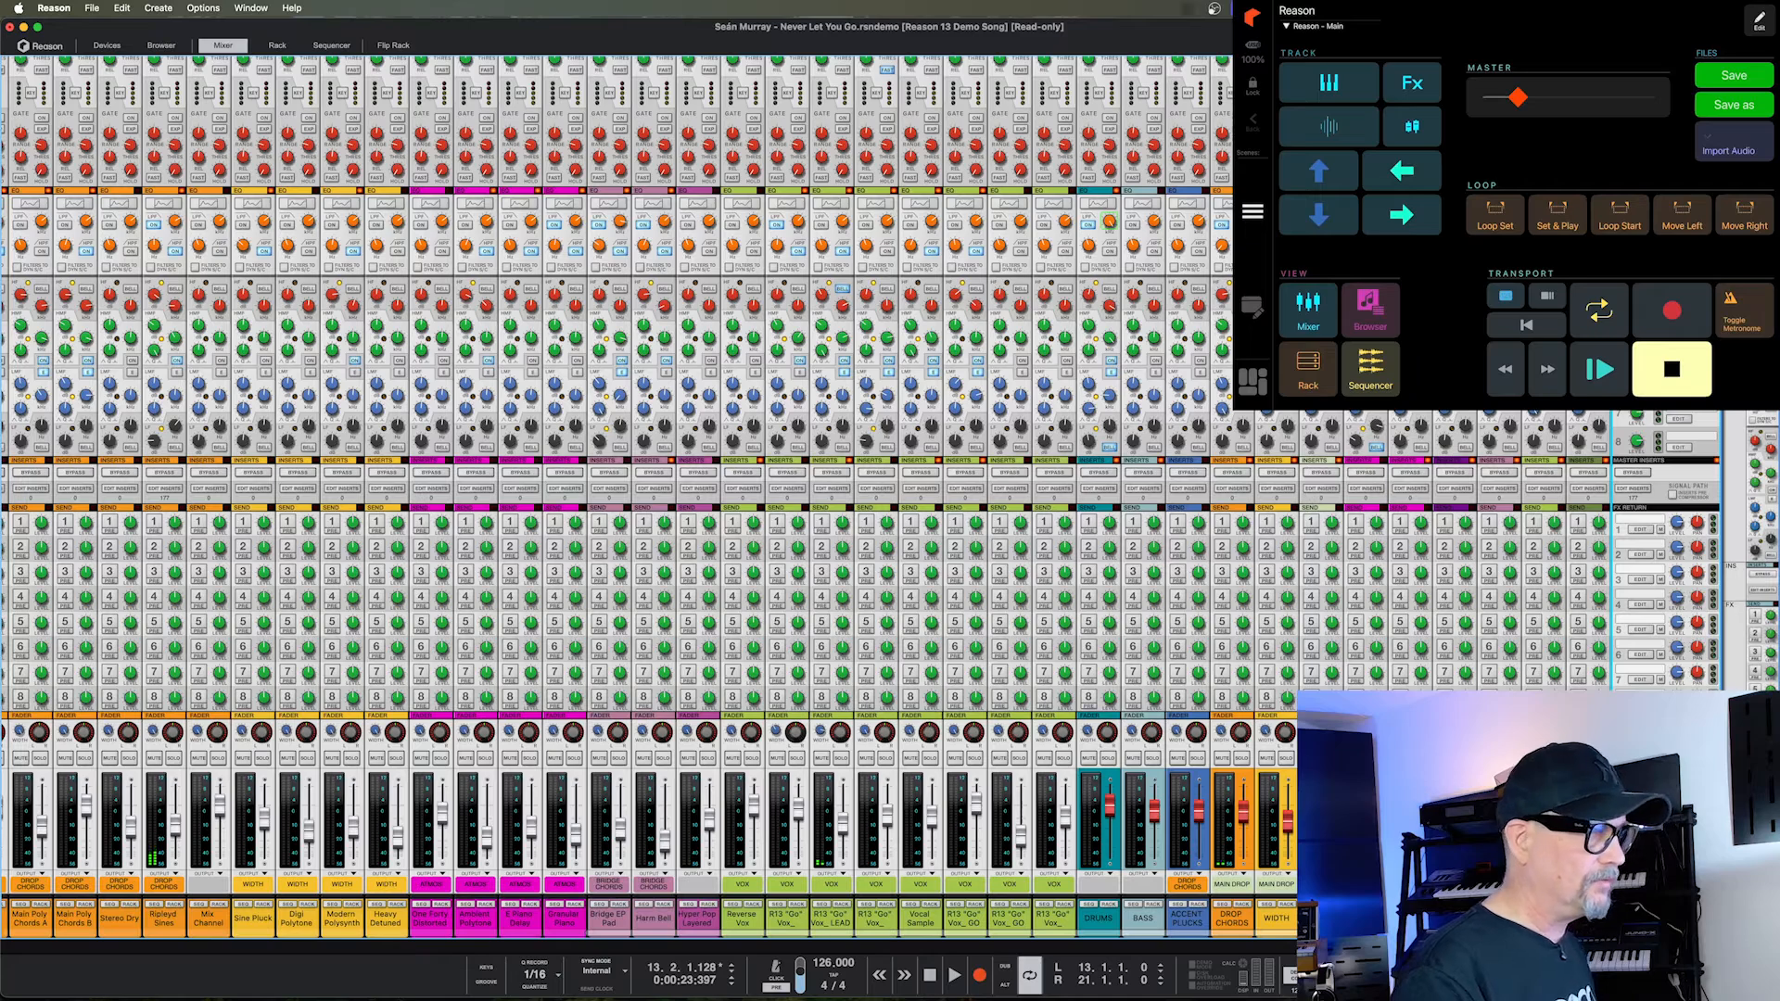
# Display the Sequencer and toggle playback on and off there, ending with the song stopped.
pyautogui.press('F7')
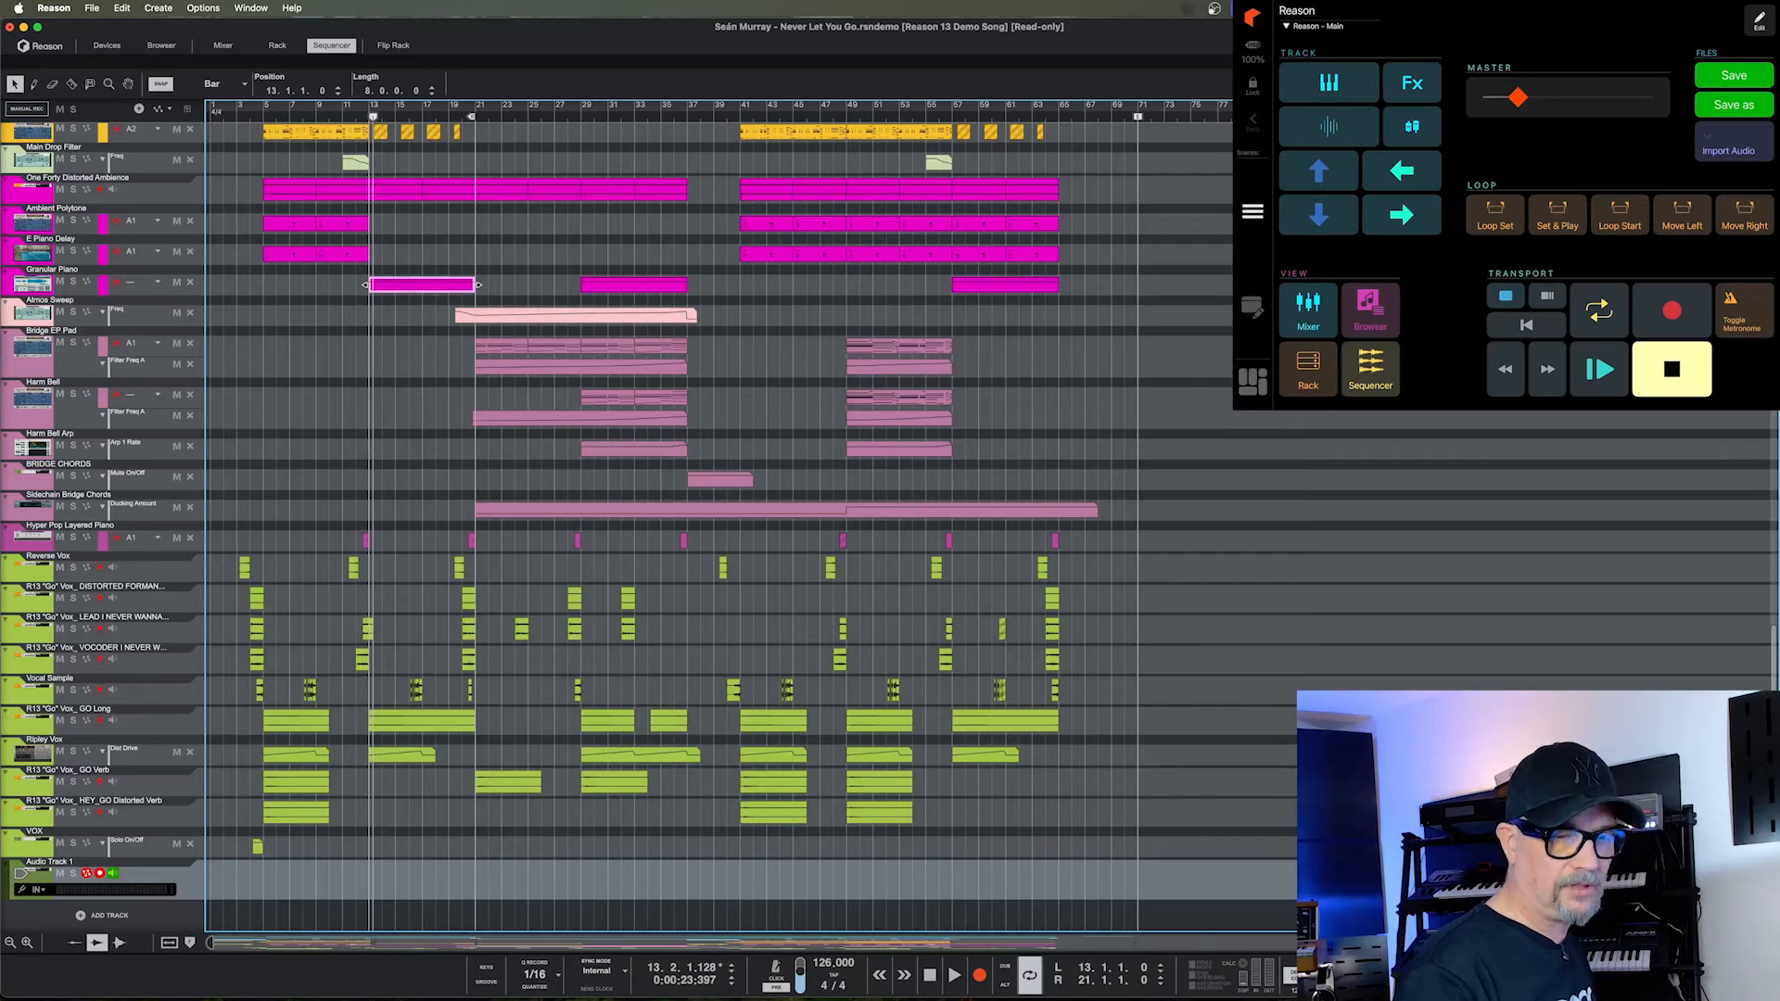
pyautogui.press('space')
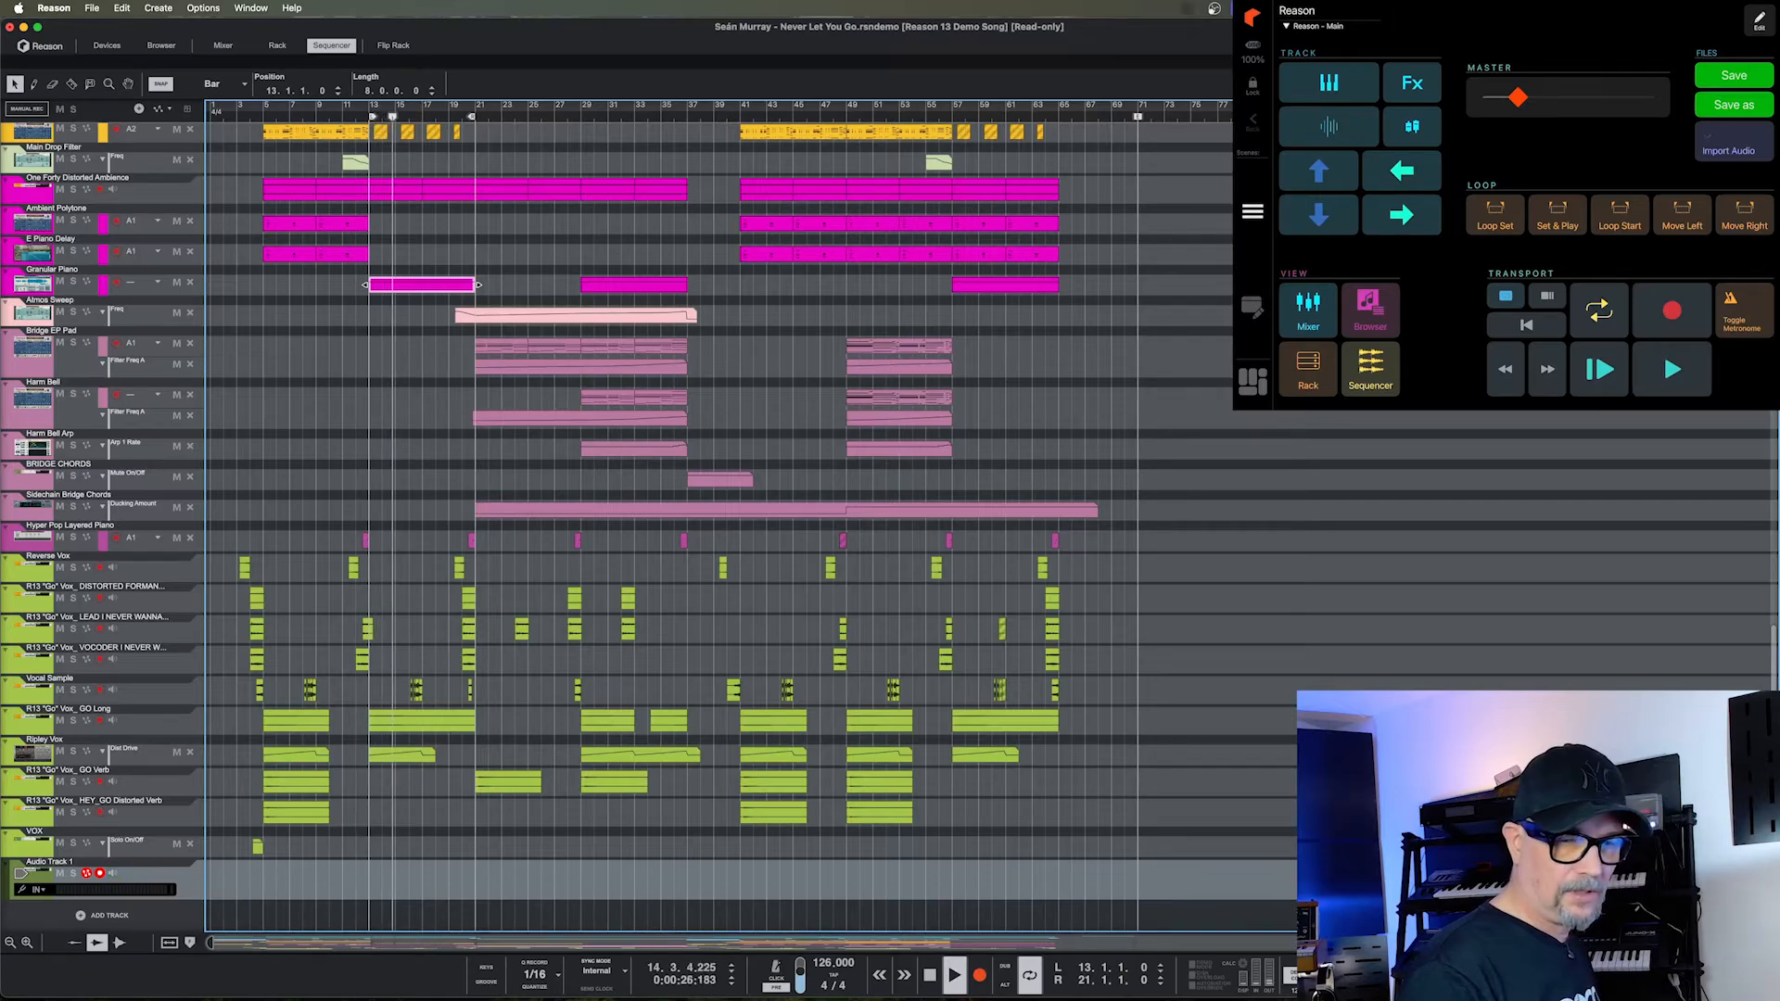
pyautogui.press('space')
pyautogui.press('space')
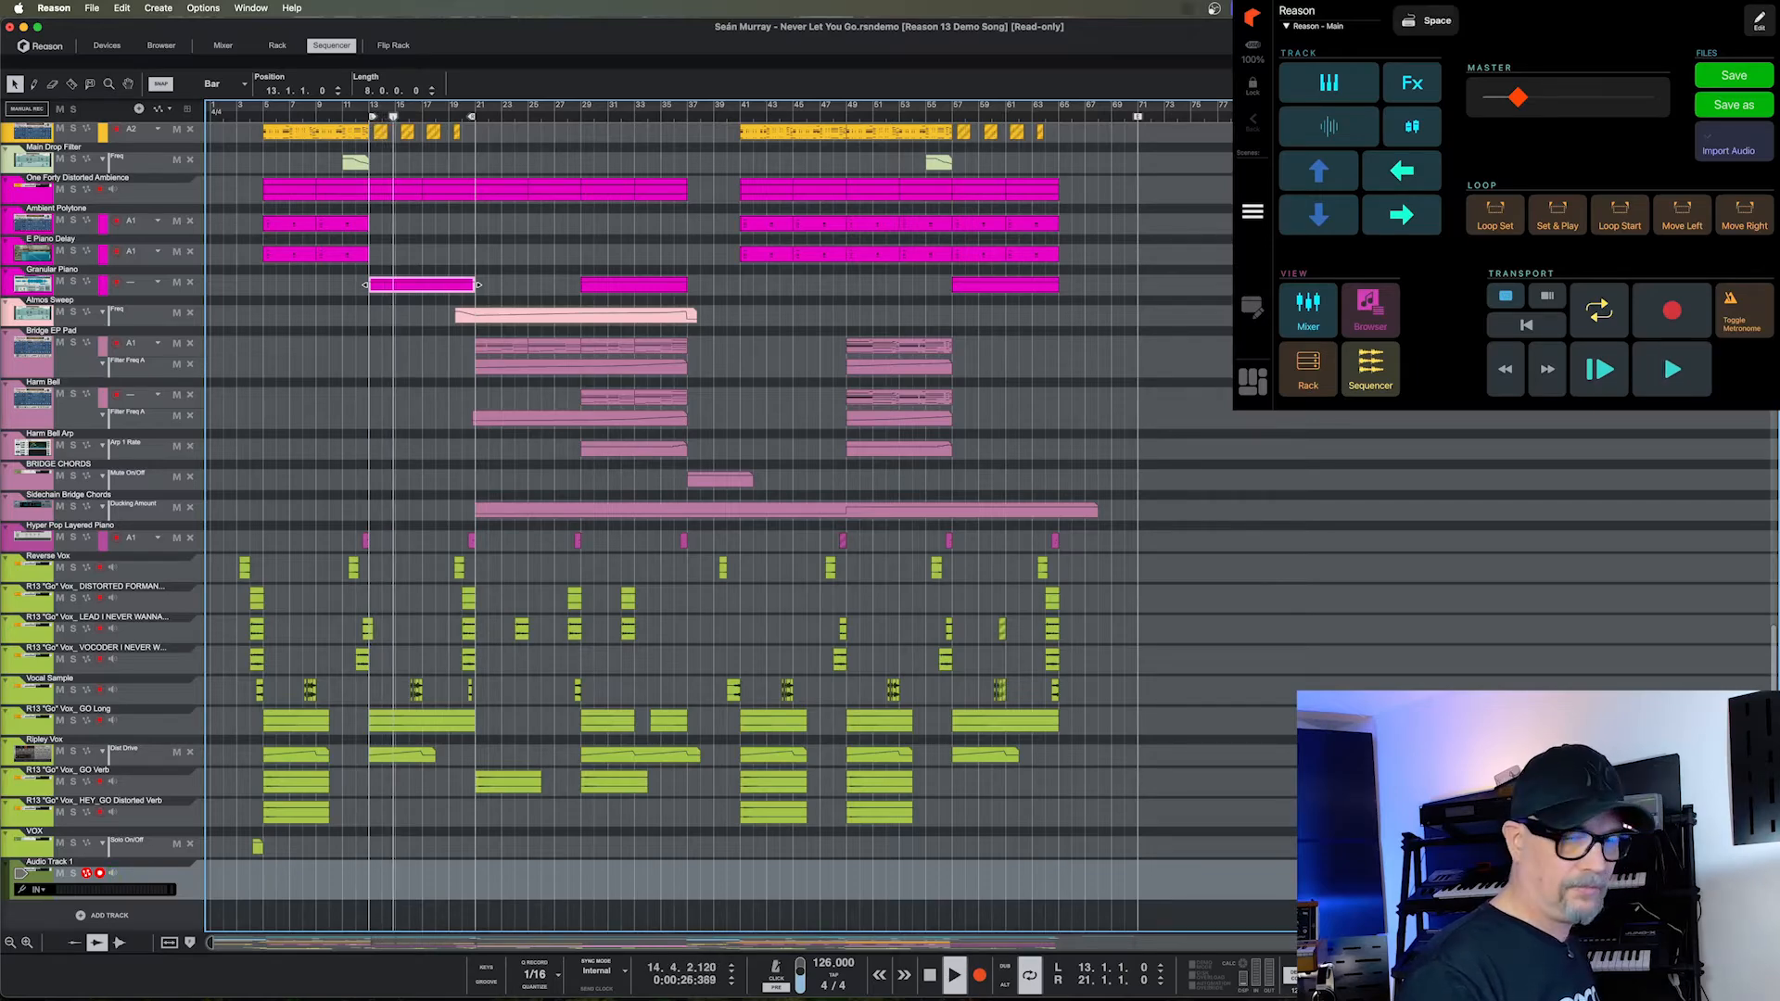
pyautogui.press('space')
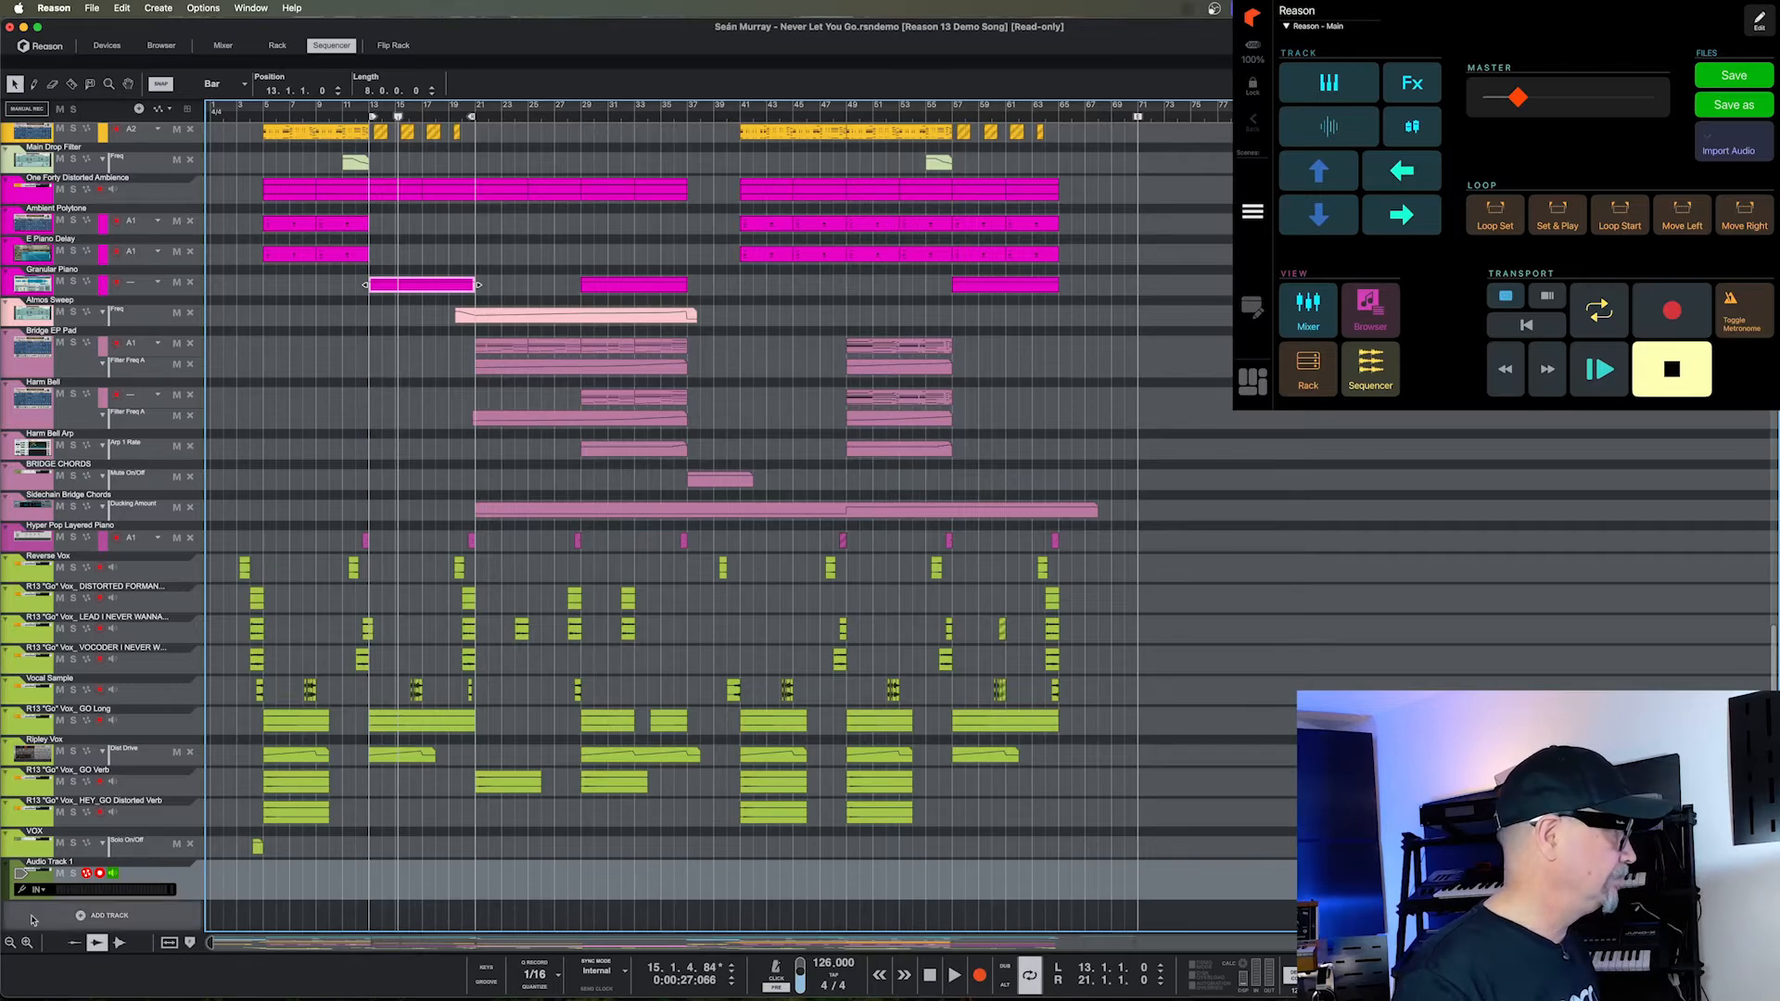
# Delete Audio Track 1 together with everything in its device group, and create a new audio track in its place.
pyautogui.click(37, 885)
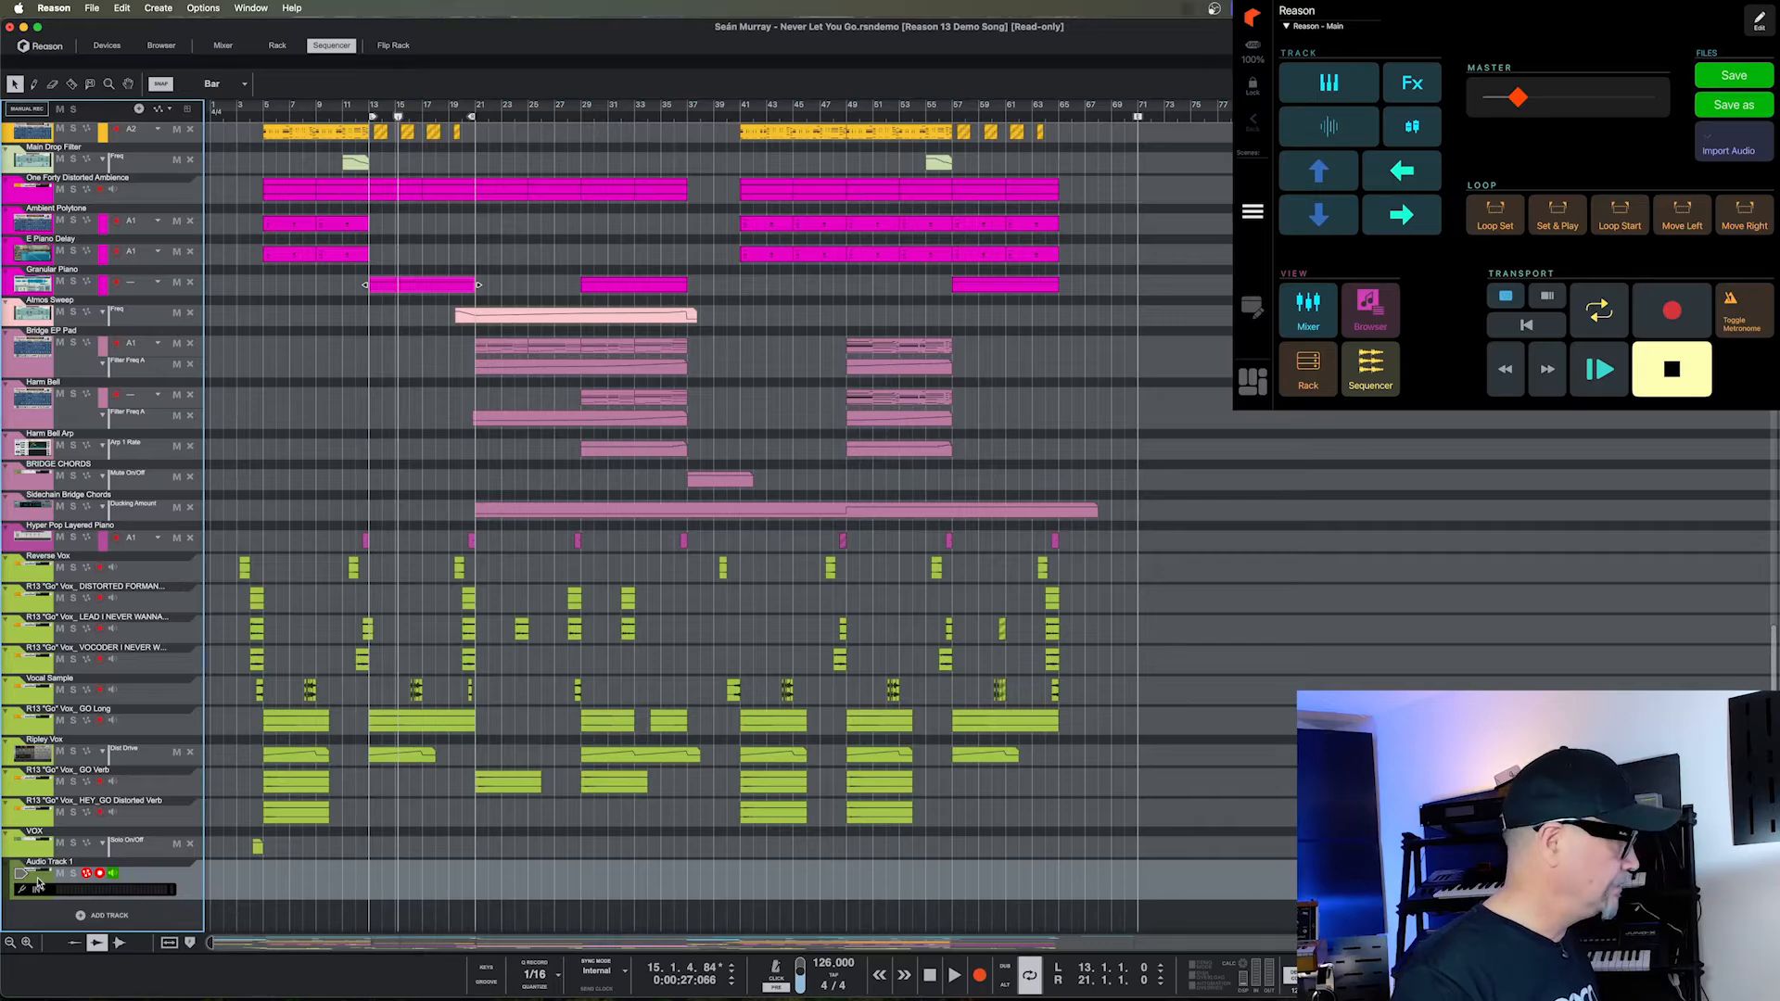
pyautogui.press('Delete')
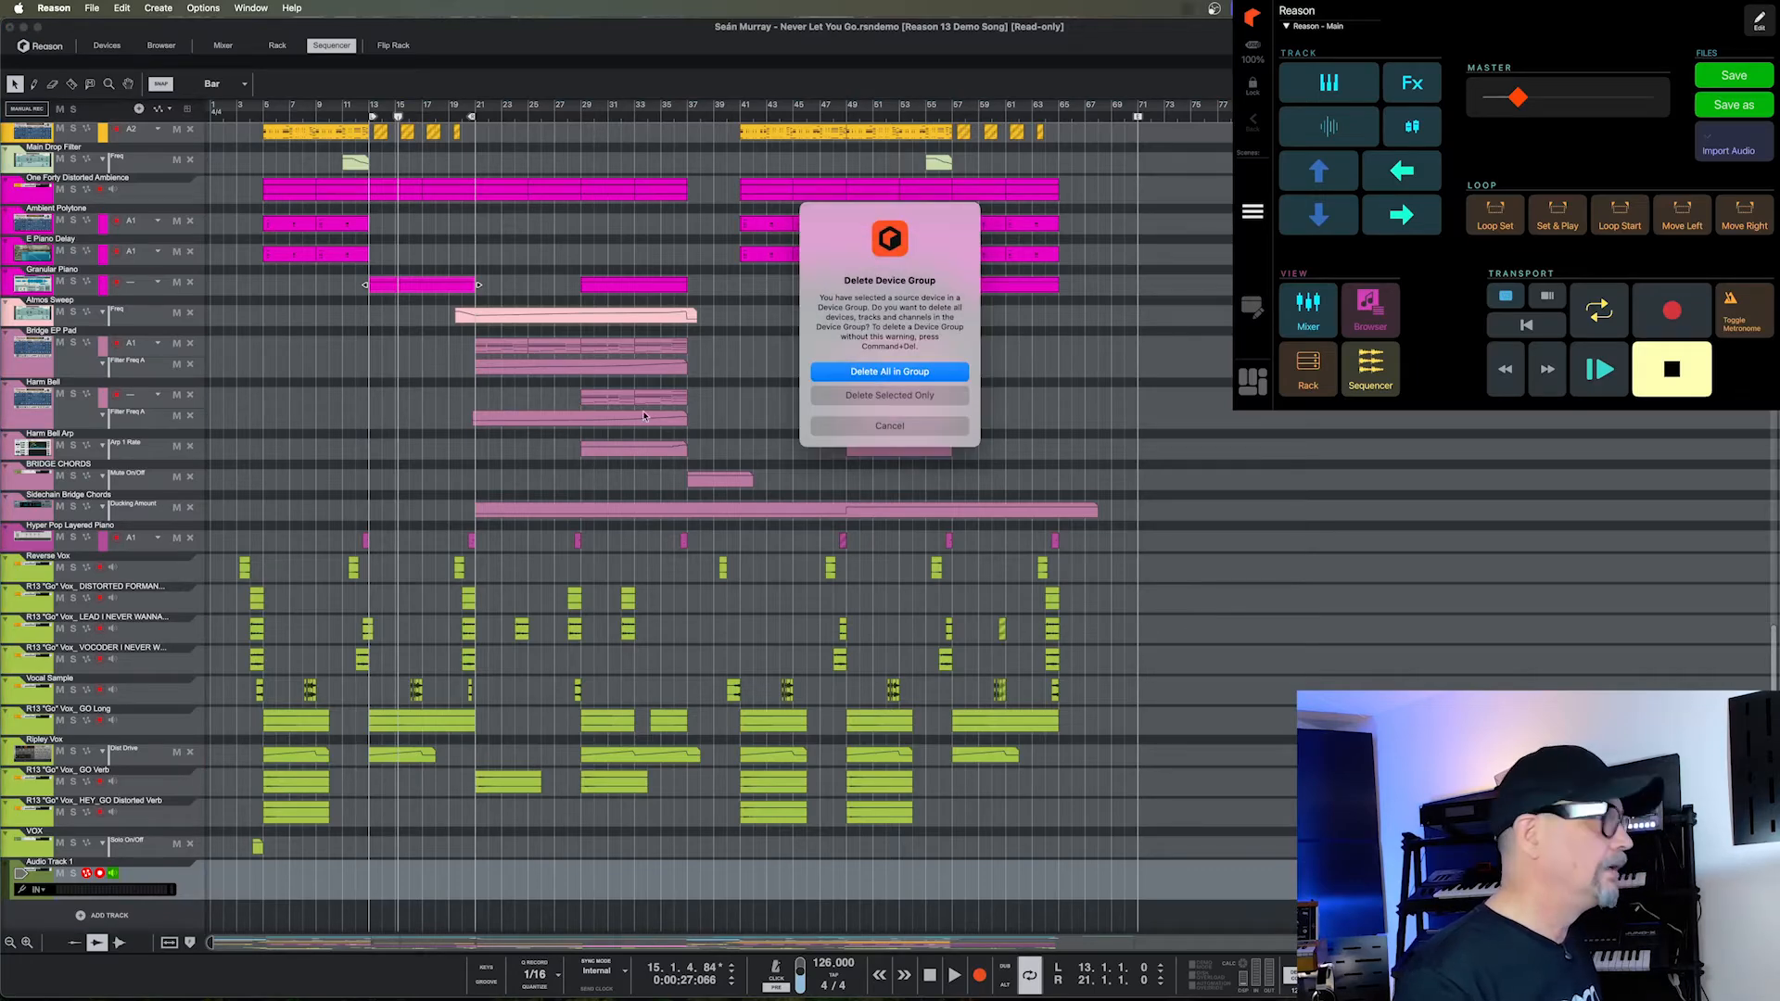
pyautogui.click(860, 372)
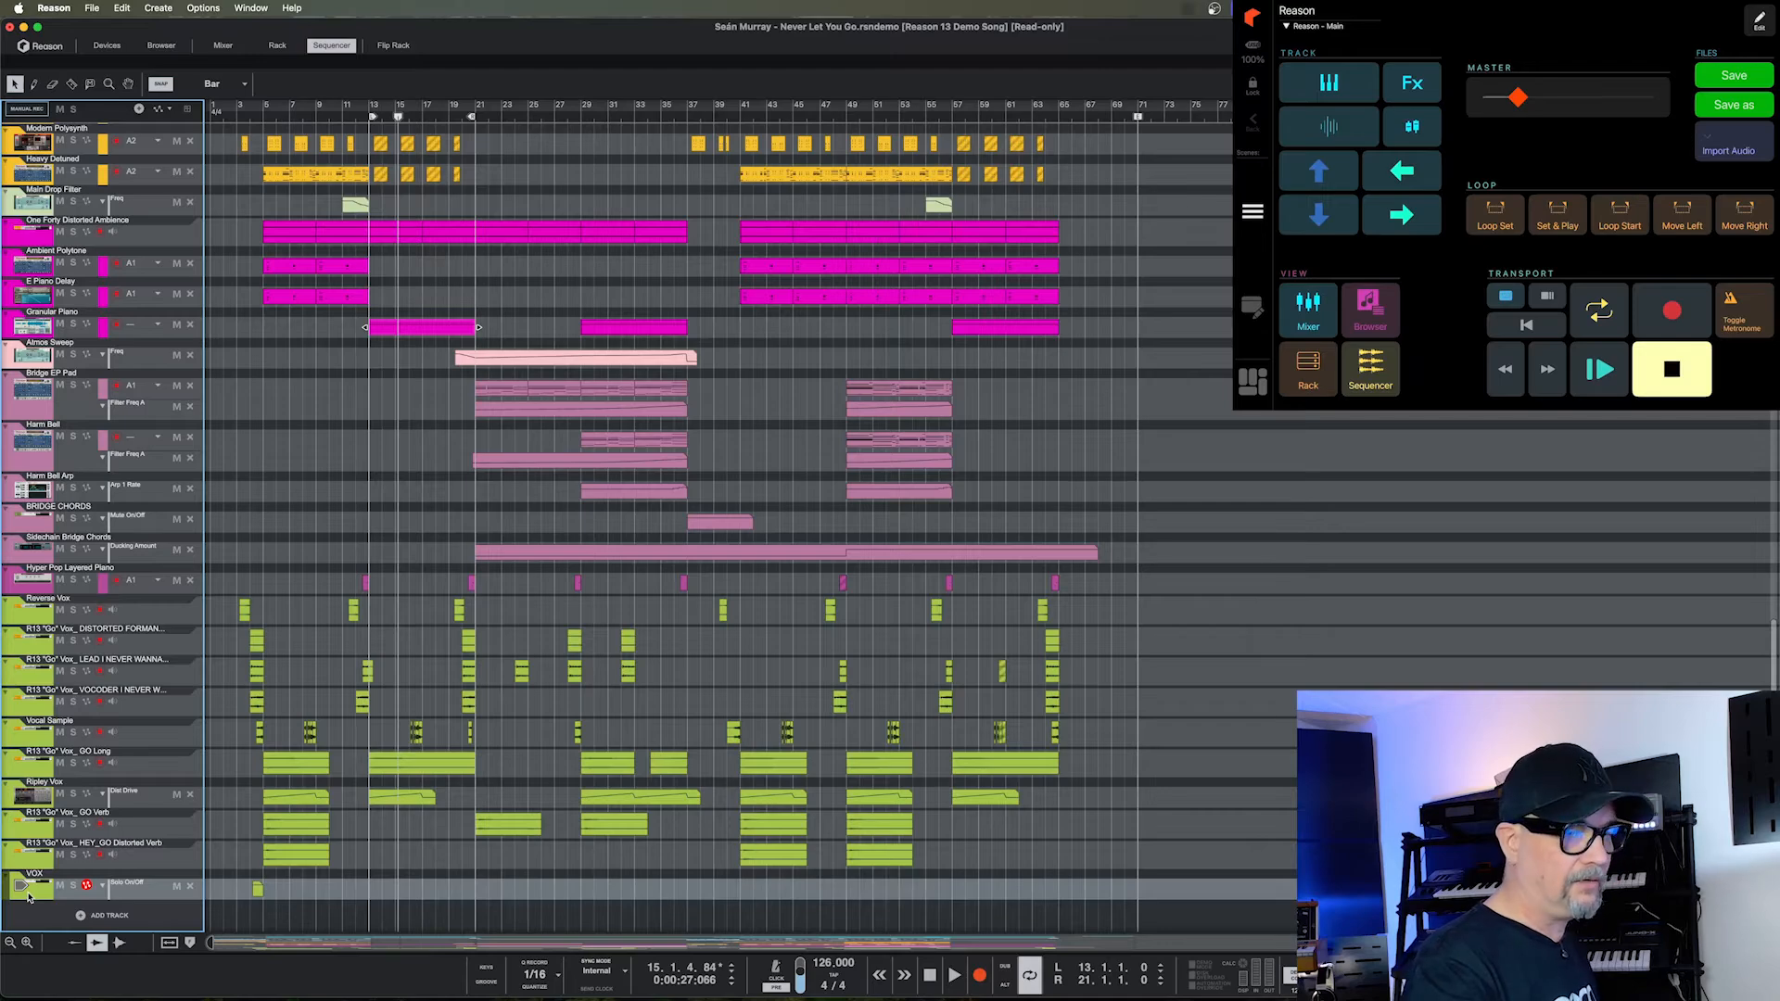
pyautogui.press('super+t')
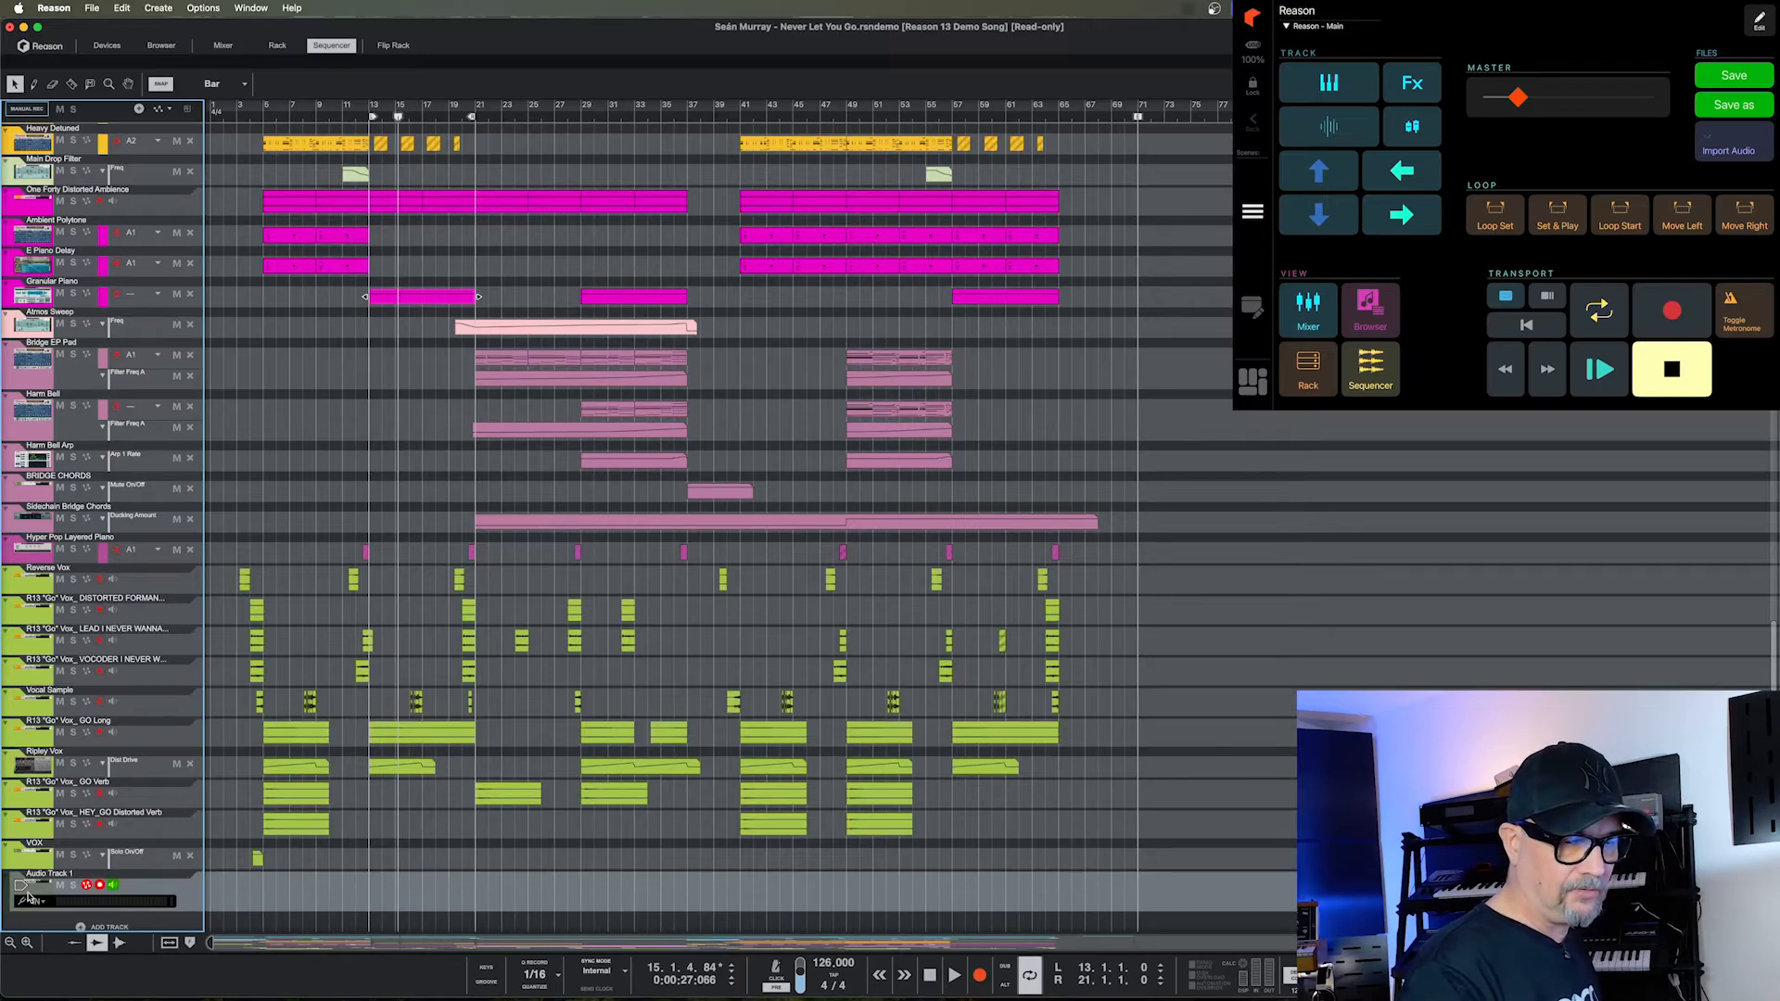
# Return to the Mixer and show the device browser's effects with its search field active.
pyautogui.press('F5')
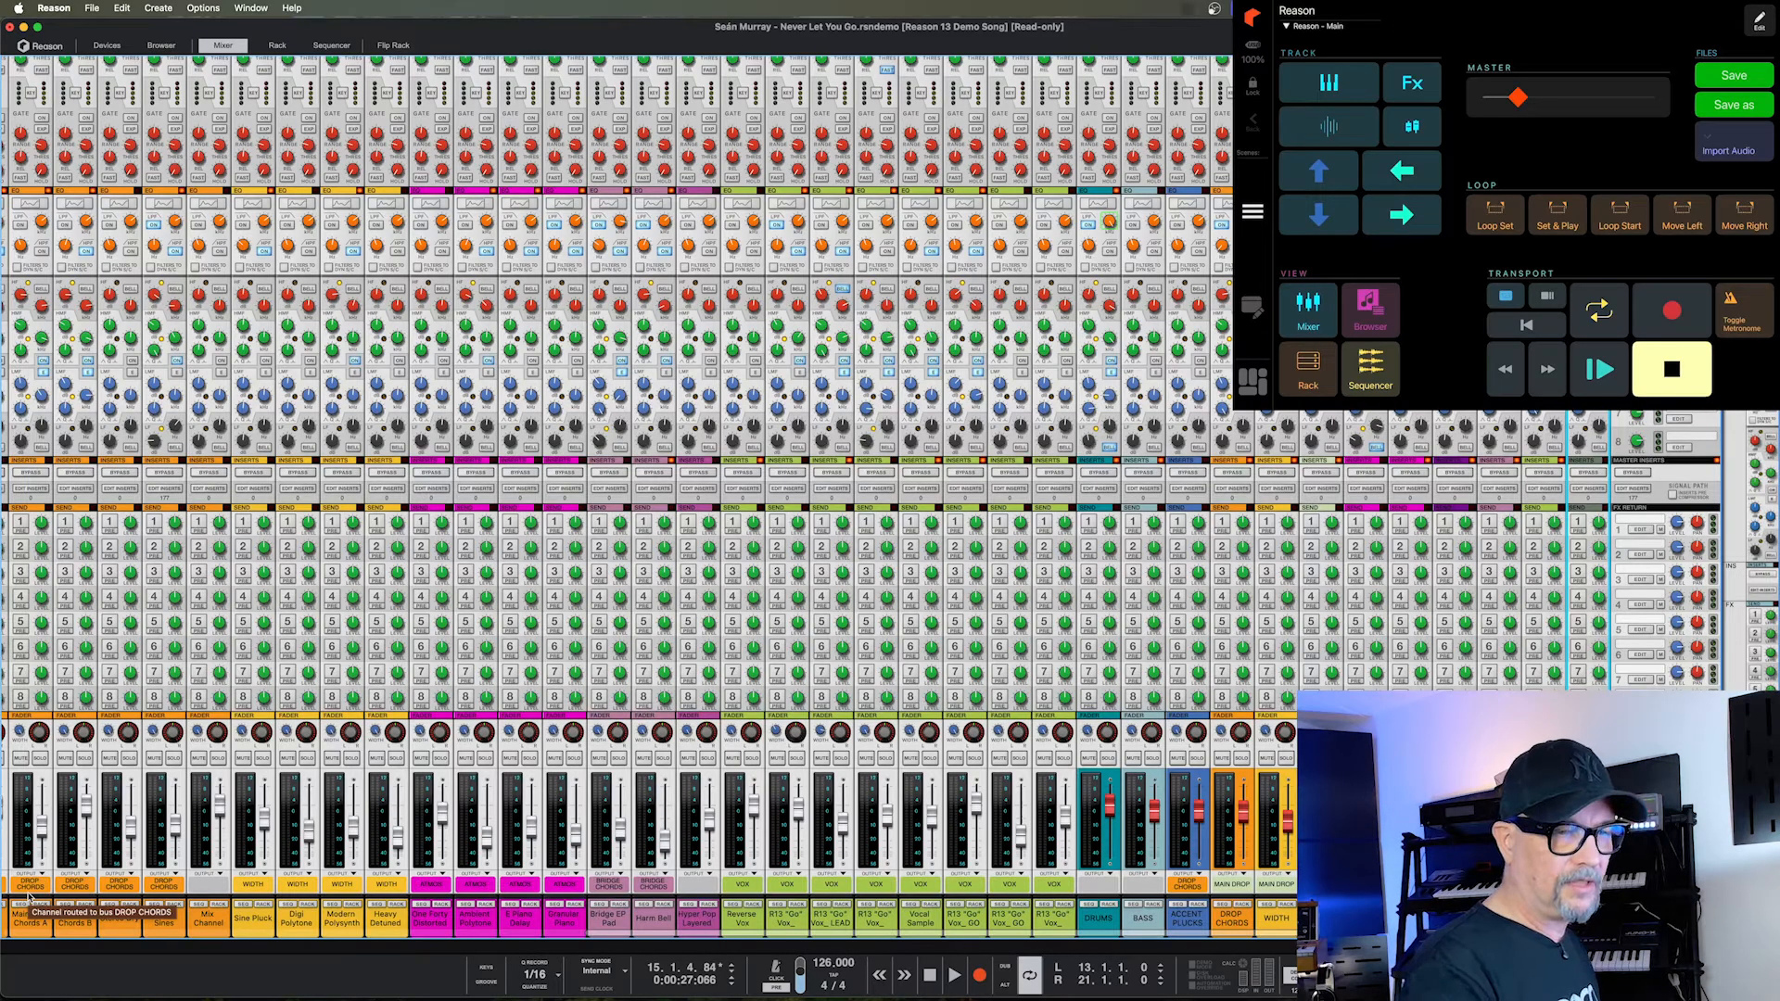
pyautogui.press('super+f')
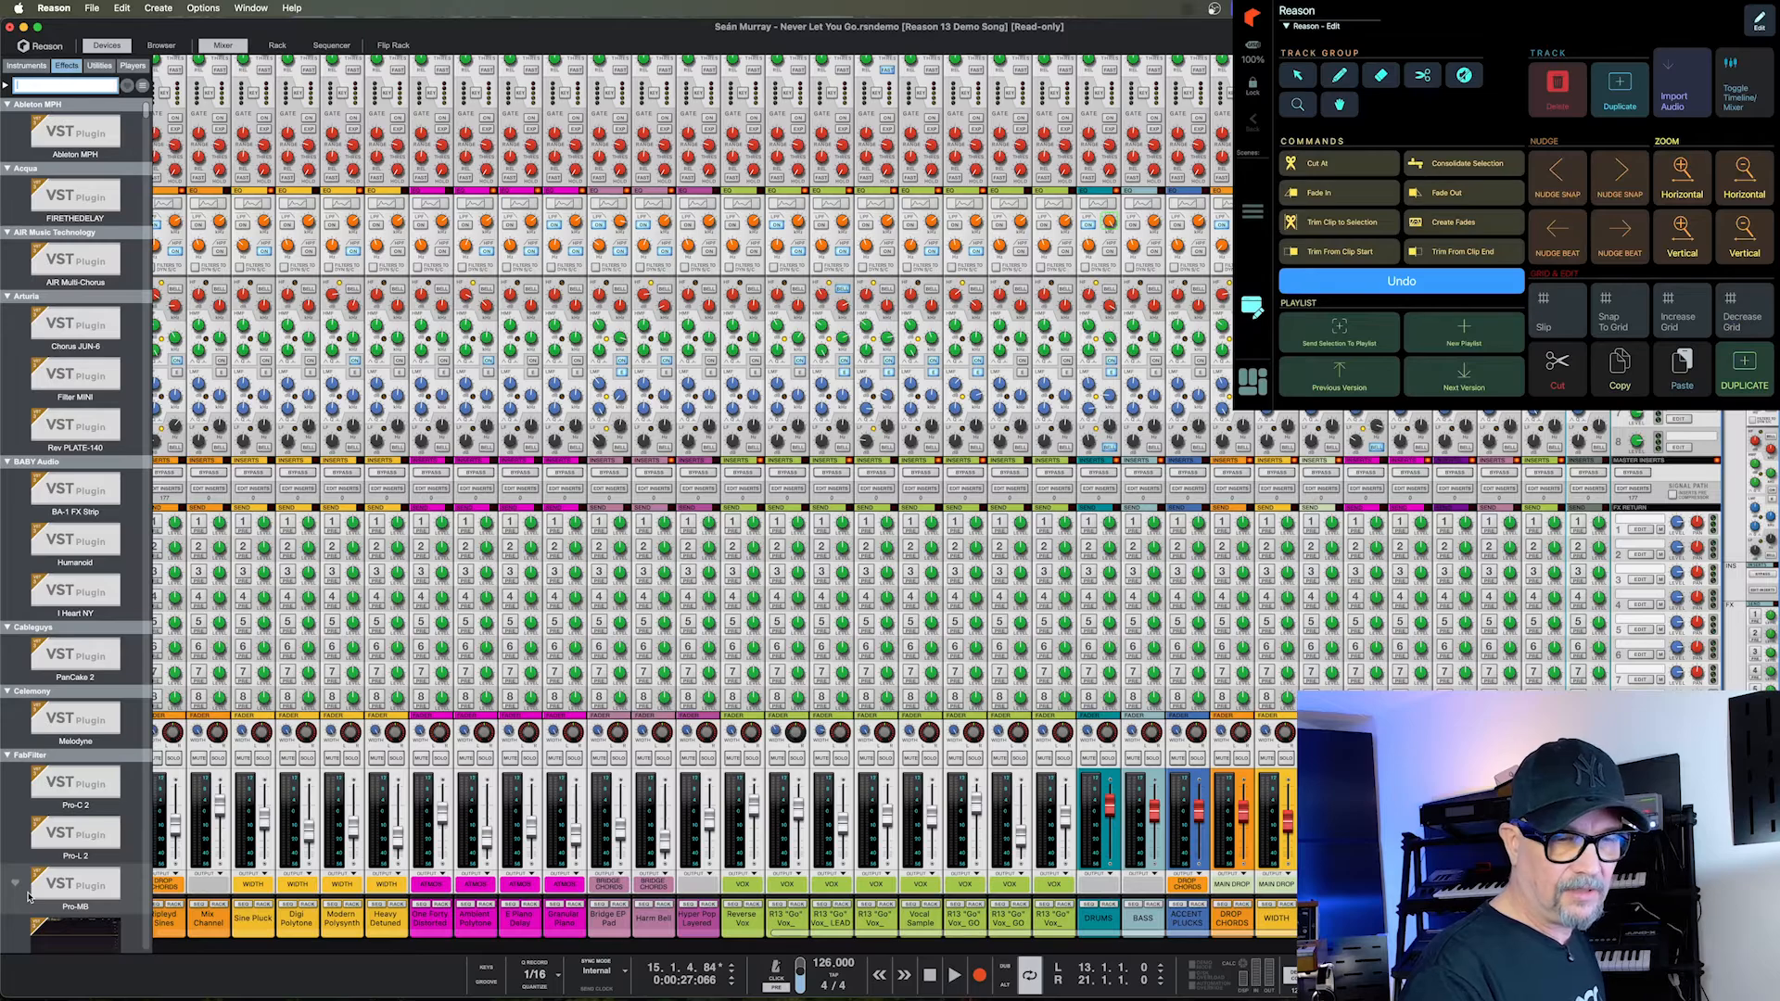
pyautogui.rightClick(28, 895)
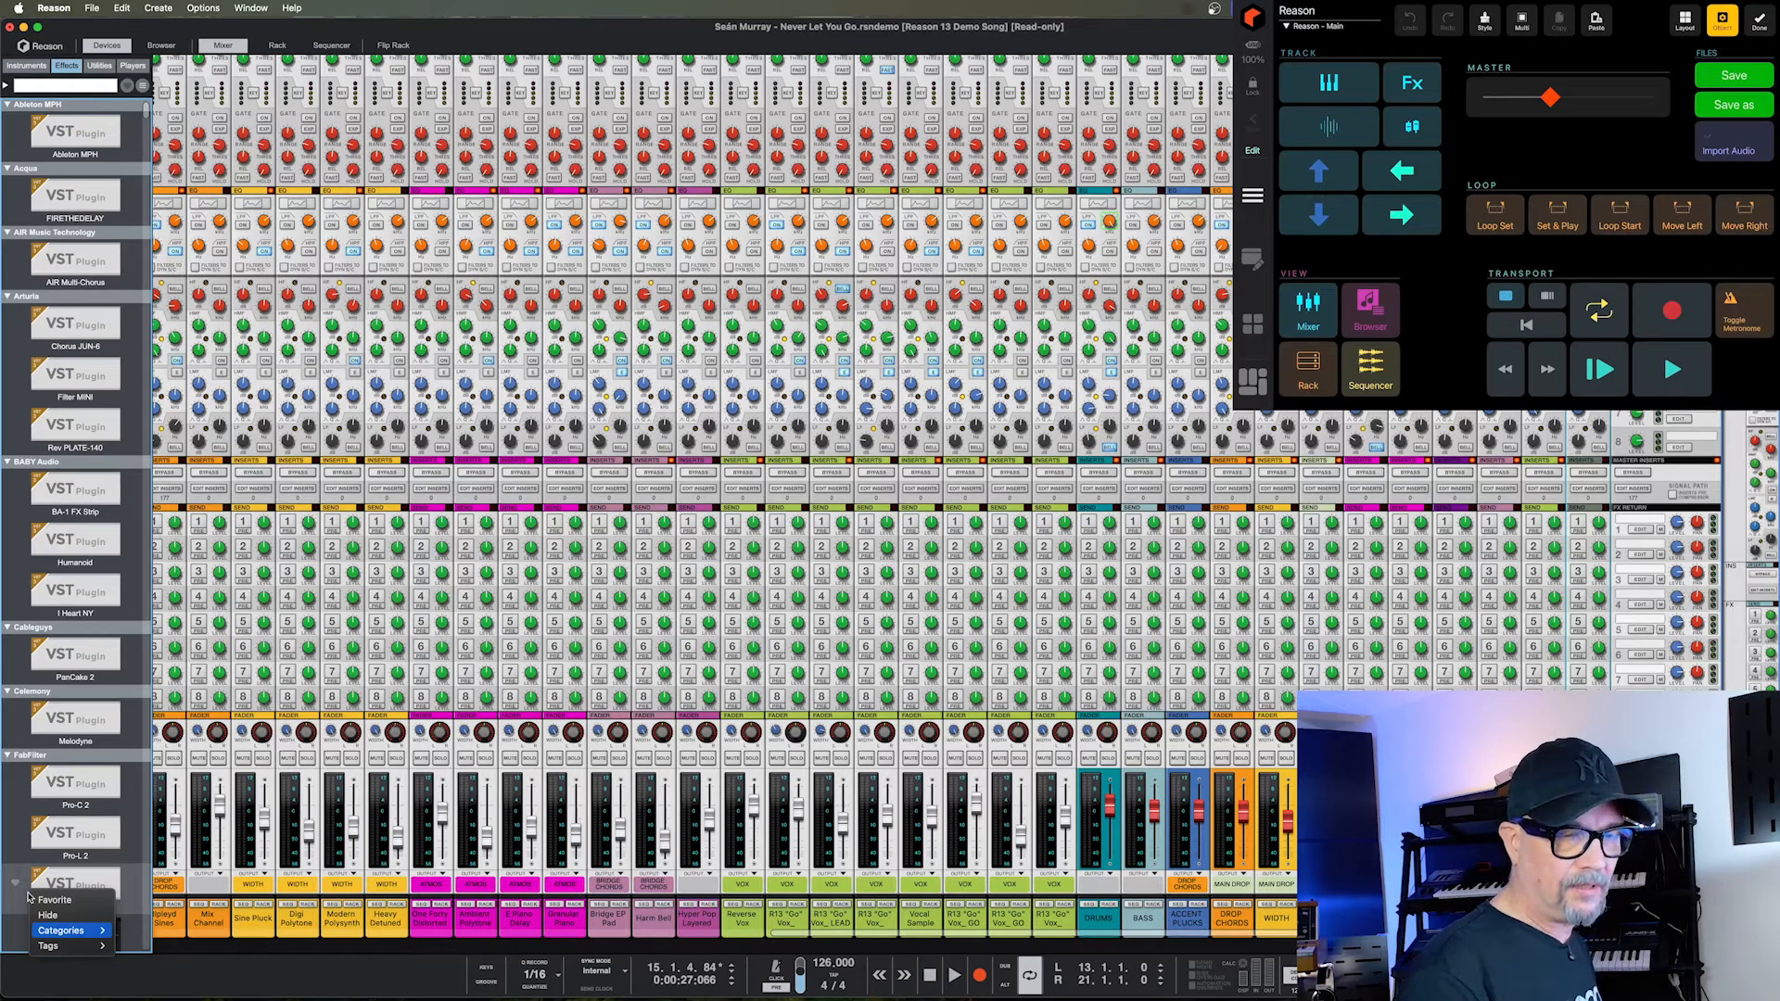
pyautogui.click(88, 861)
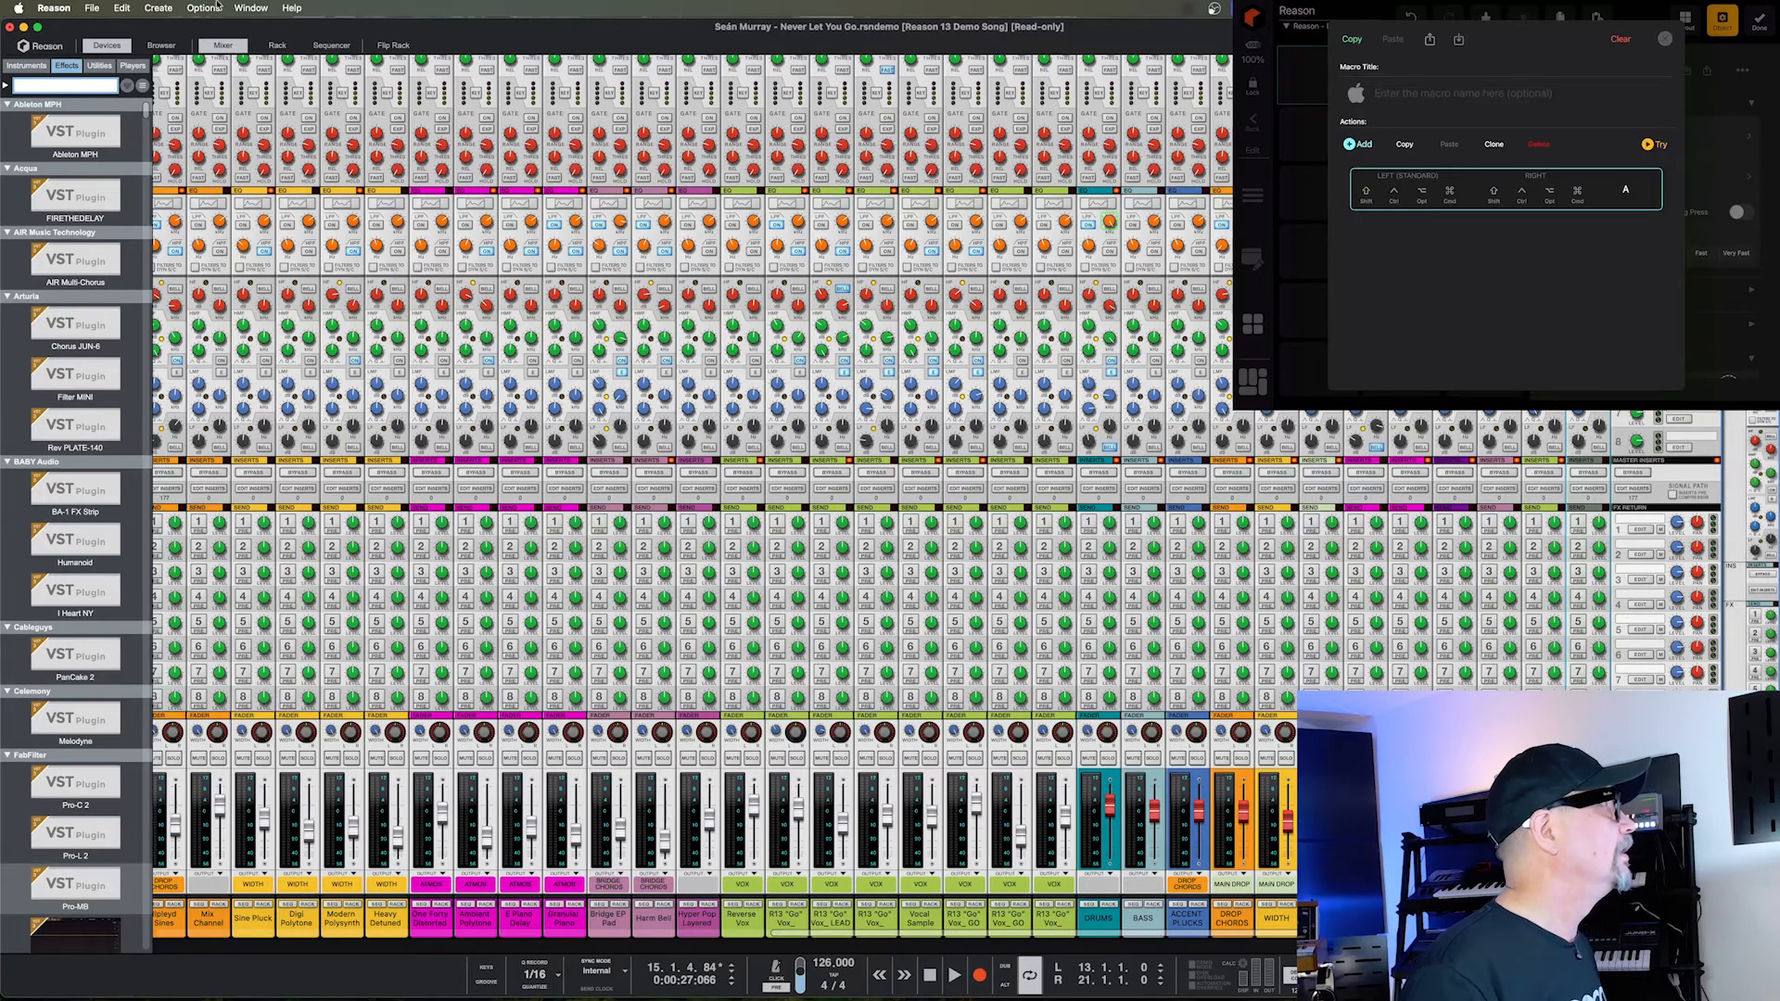
# Look up Reason's keyboard shortcut for the Find Device command to use in the grid macro.
pyautogui.click(153, 9)
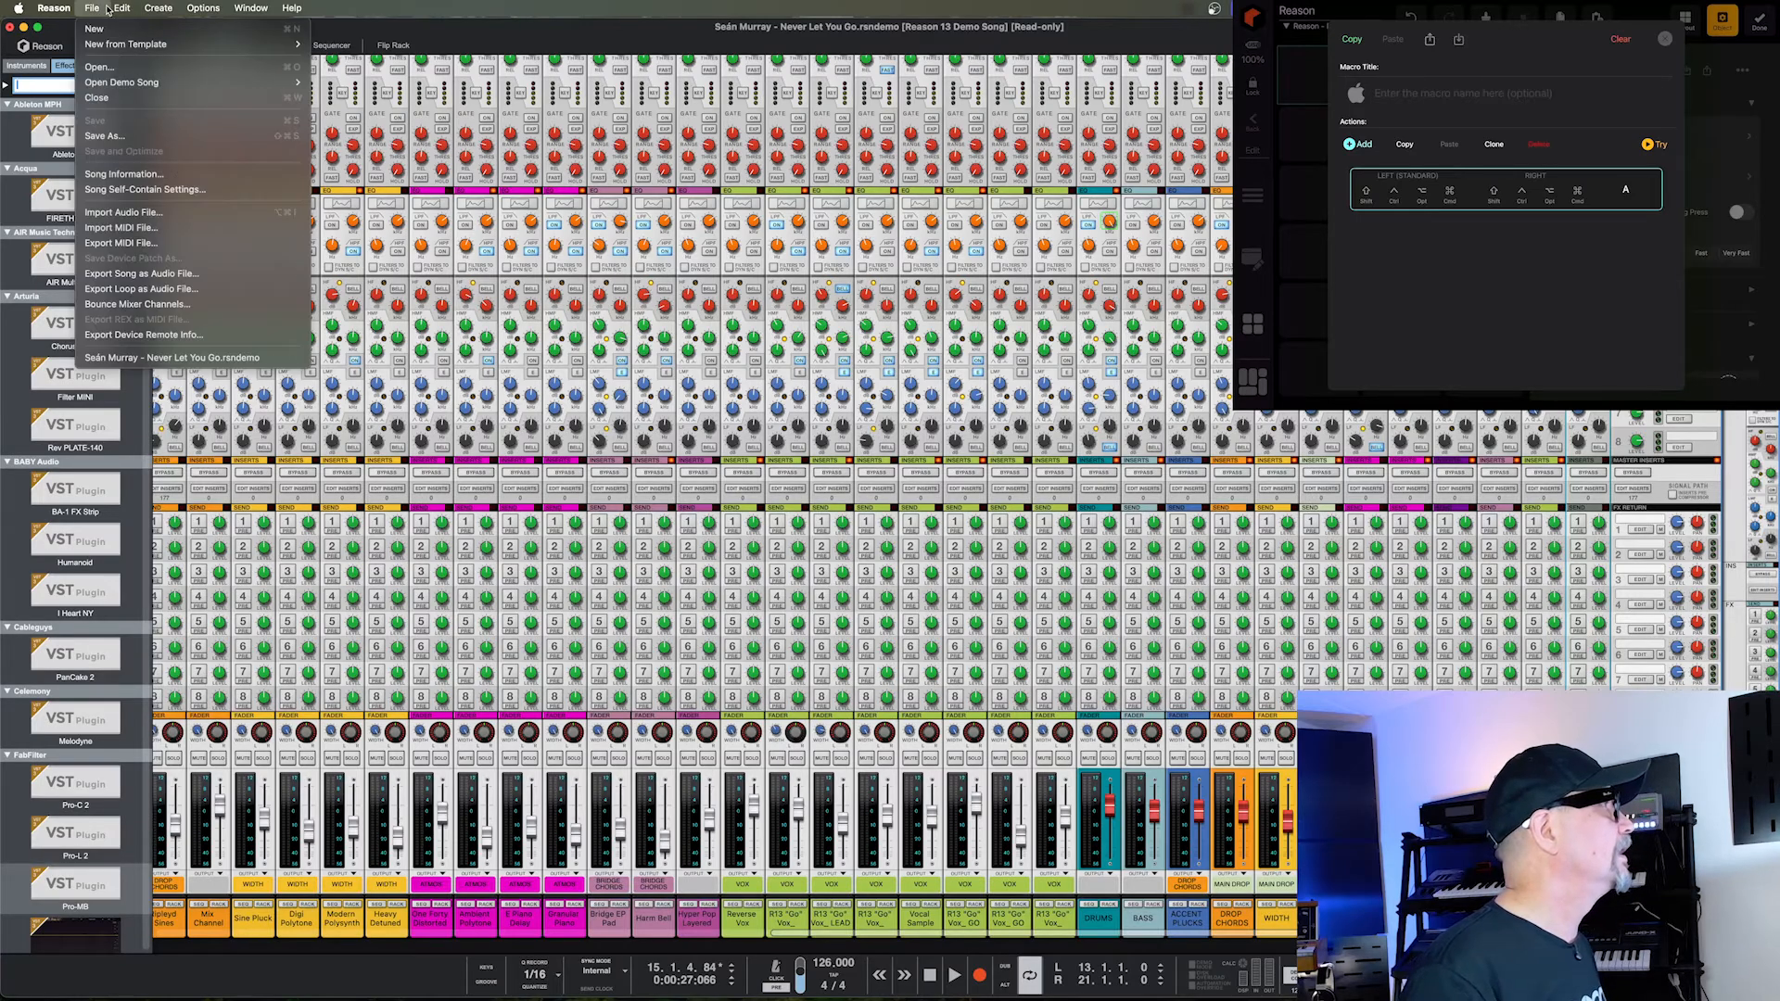
pyautogui.moveTo(123, 9)
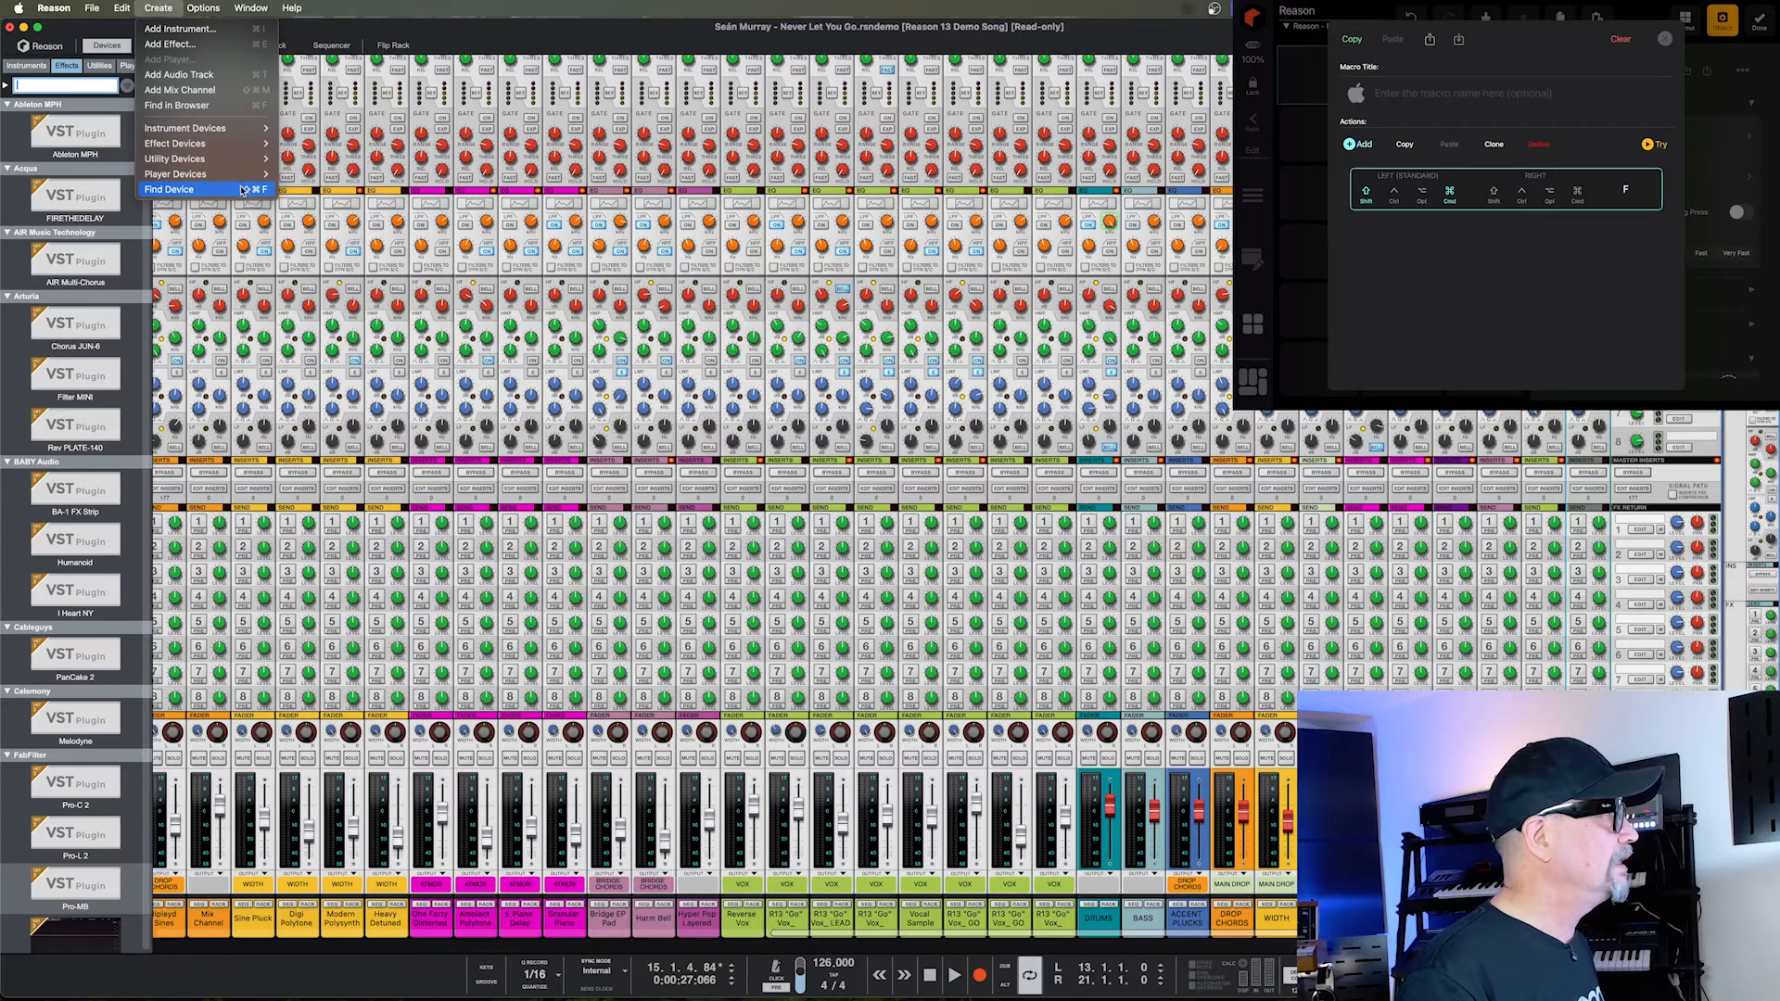
# Add a text action reading "pro-q 3" to the macro, after the Shift-Cmd-F shortcut and the 0.10 s pause.
pyautogui.click(420, 9)
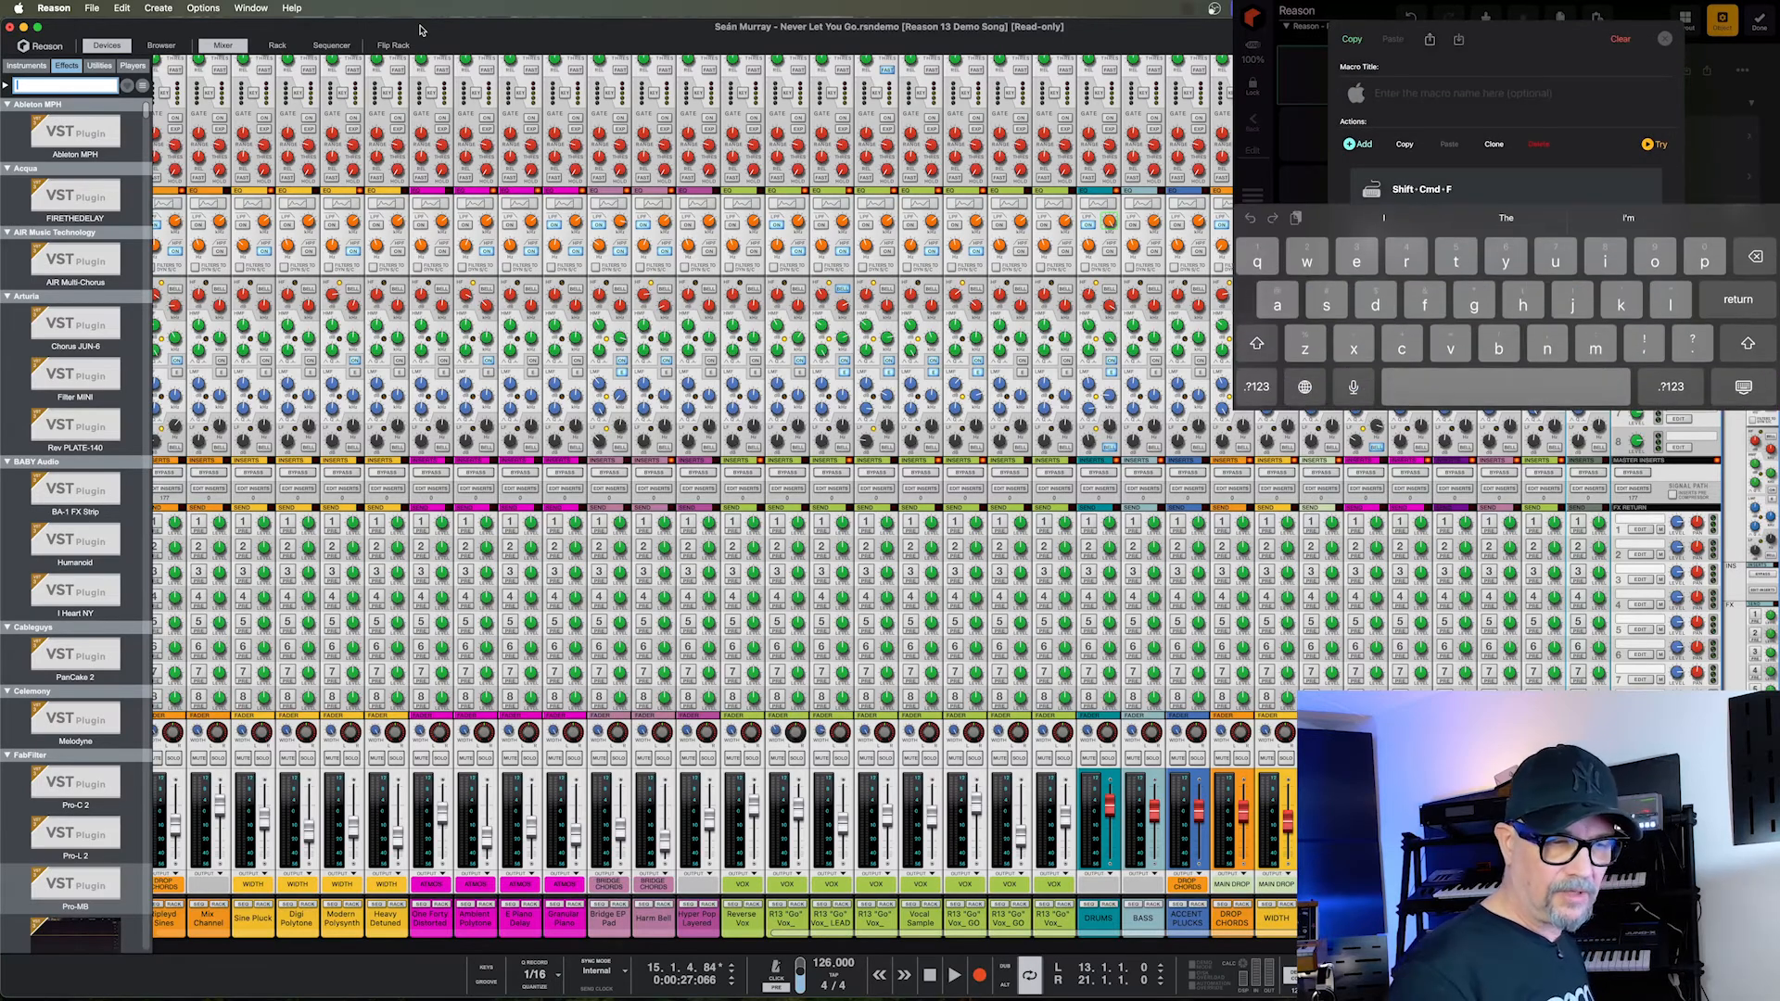
pyautogui.write('pro')
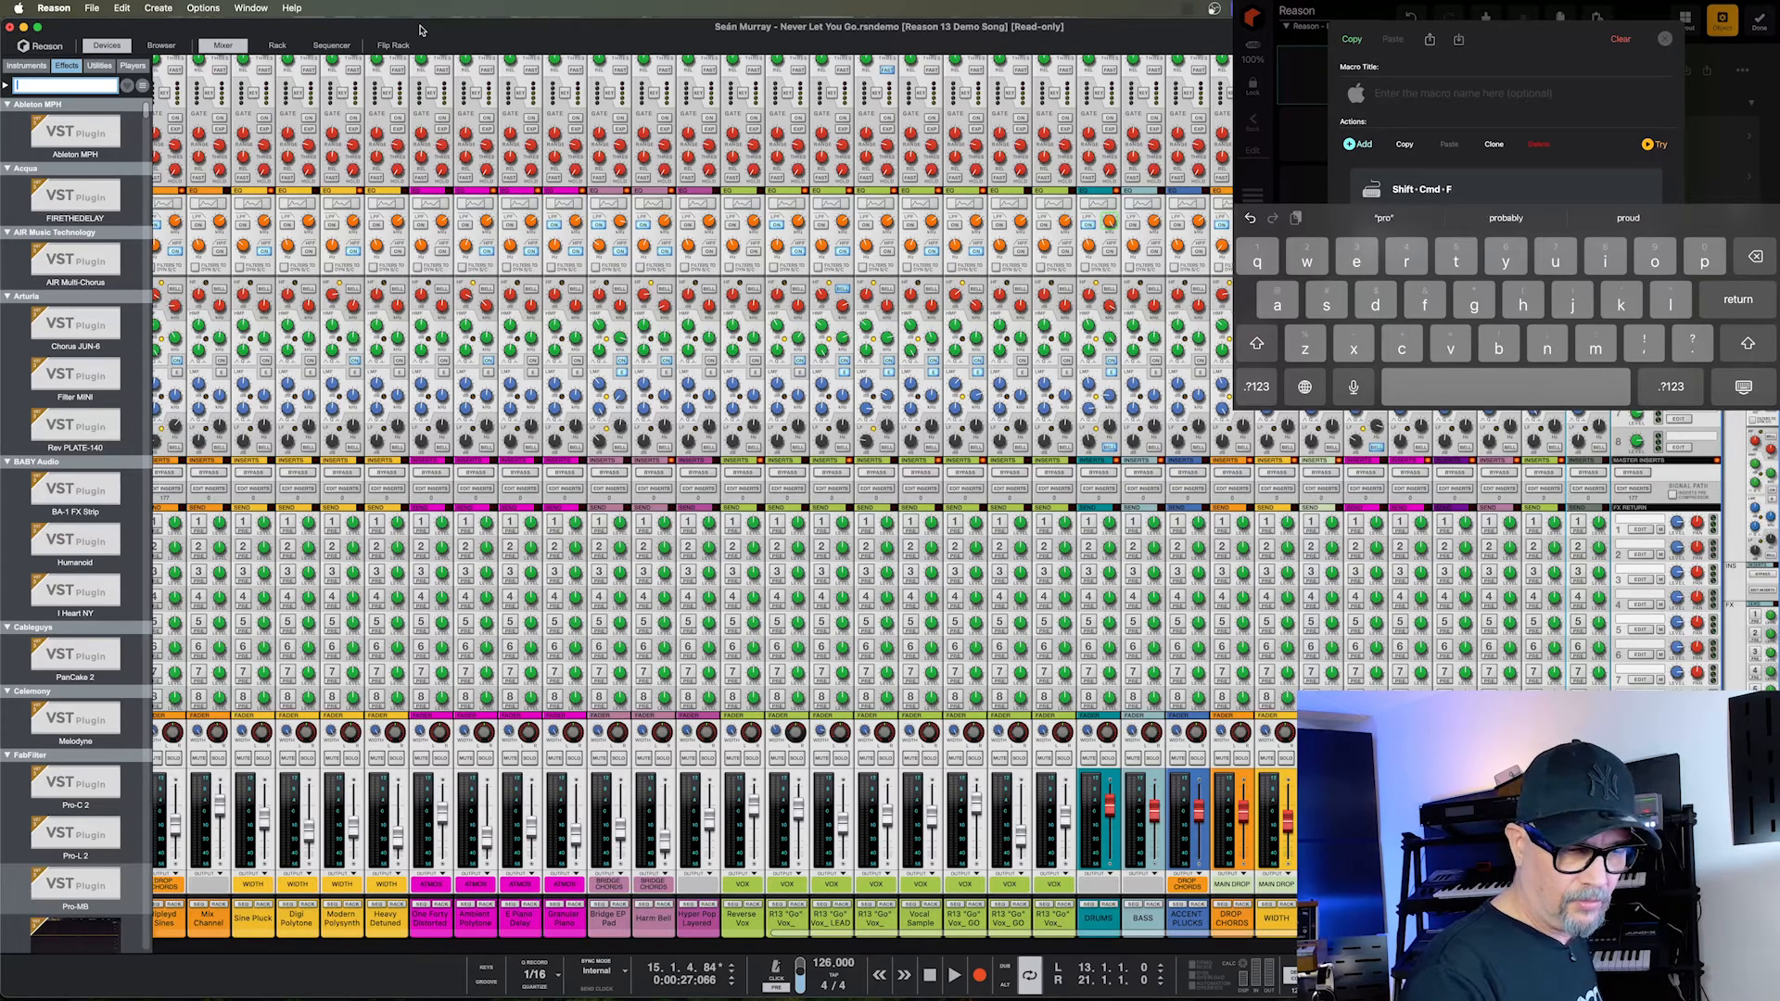
pyautogui.write('-')
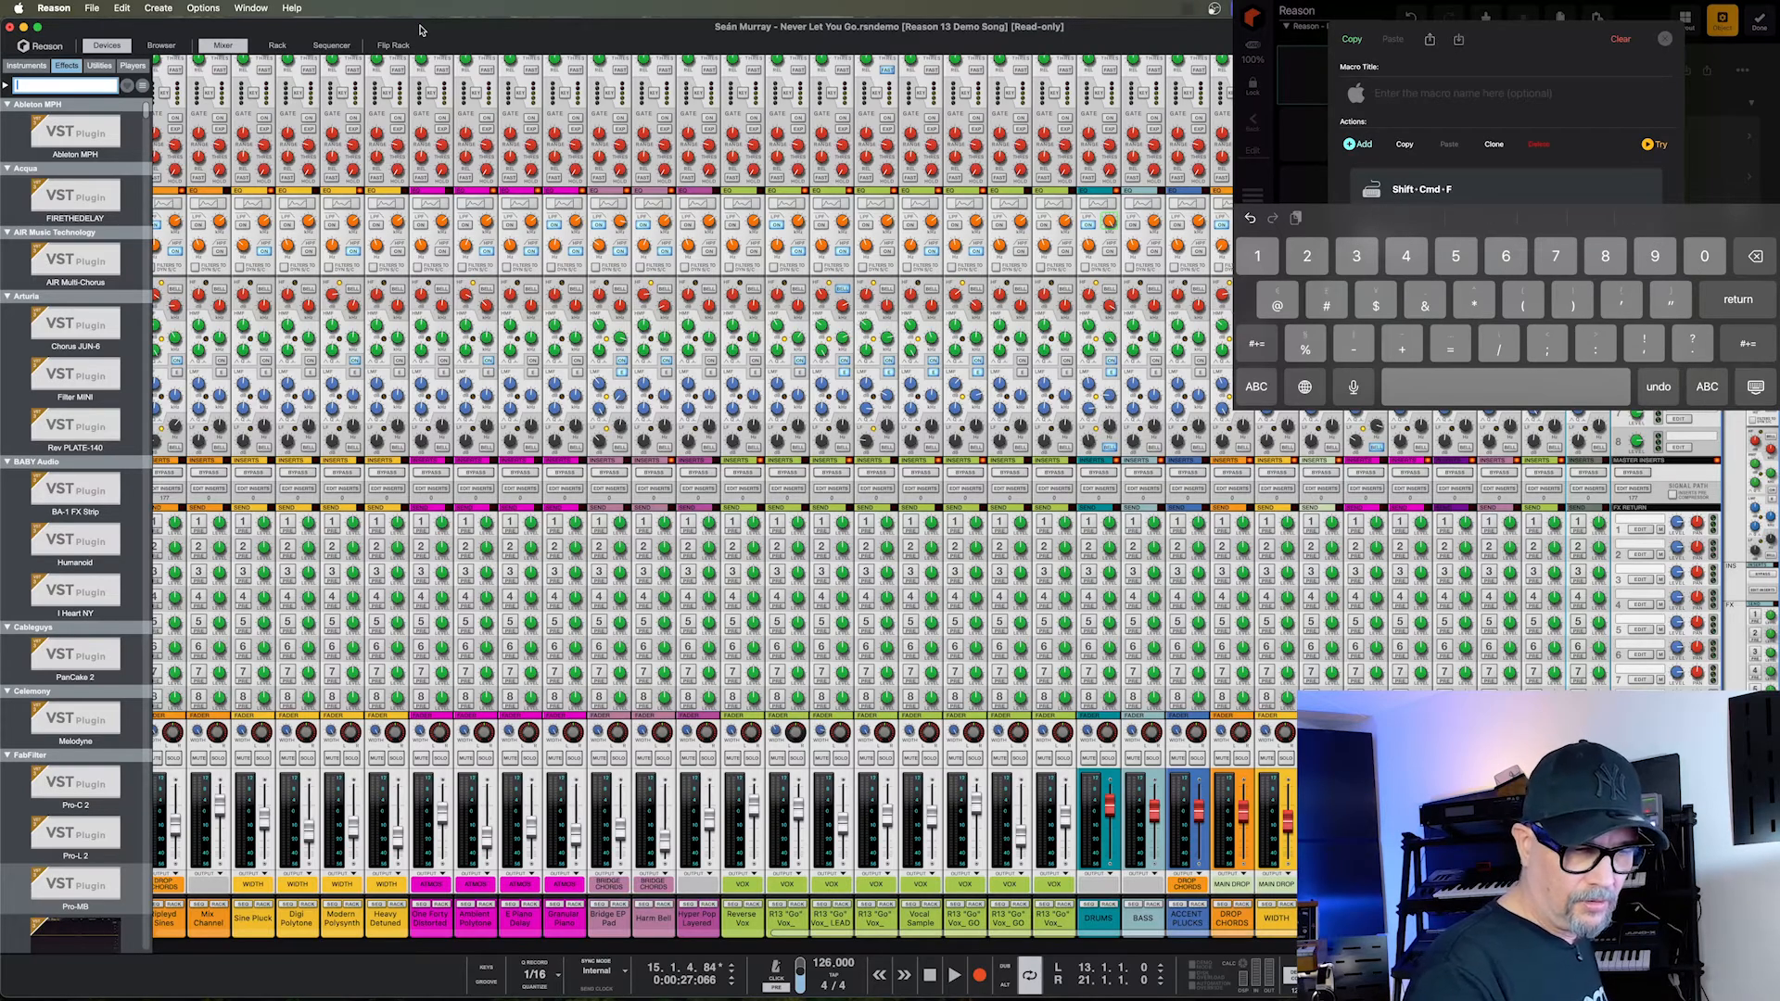
pyautogui.write('q ')
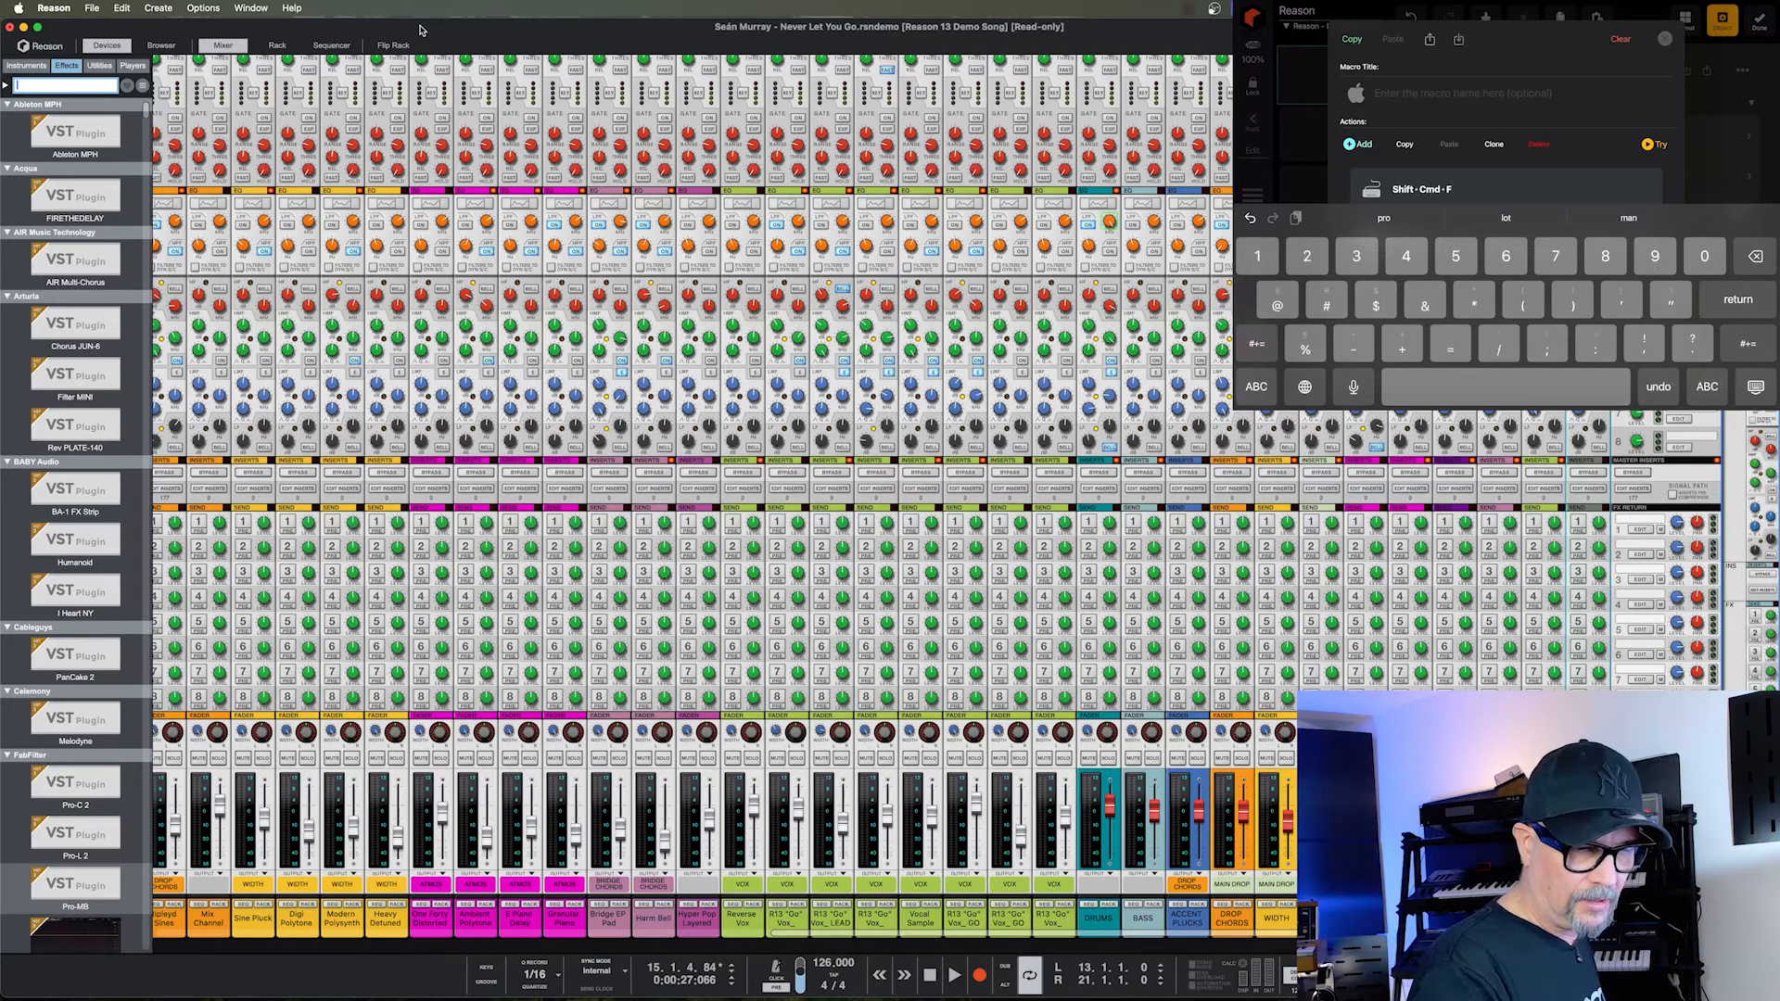
pyautogui.write('3')
pyautogui.press('Return')
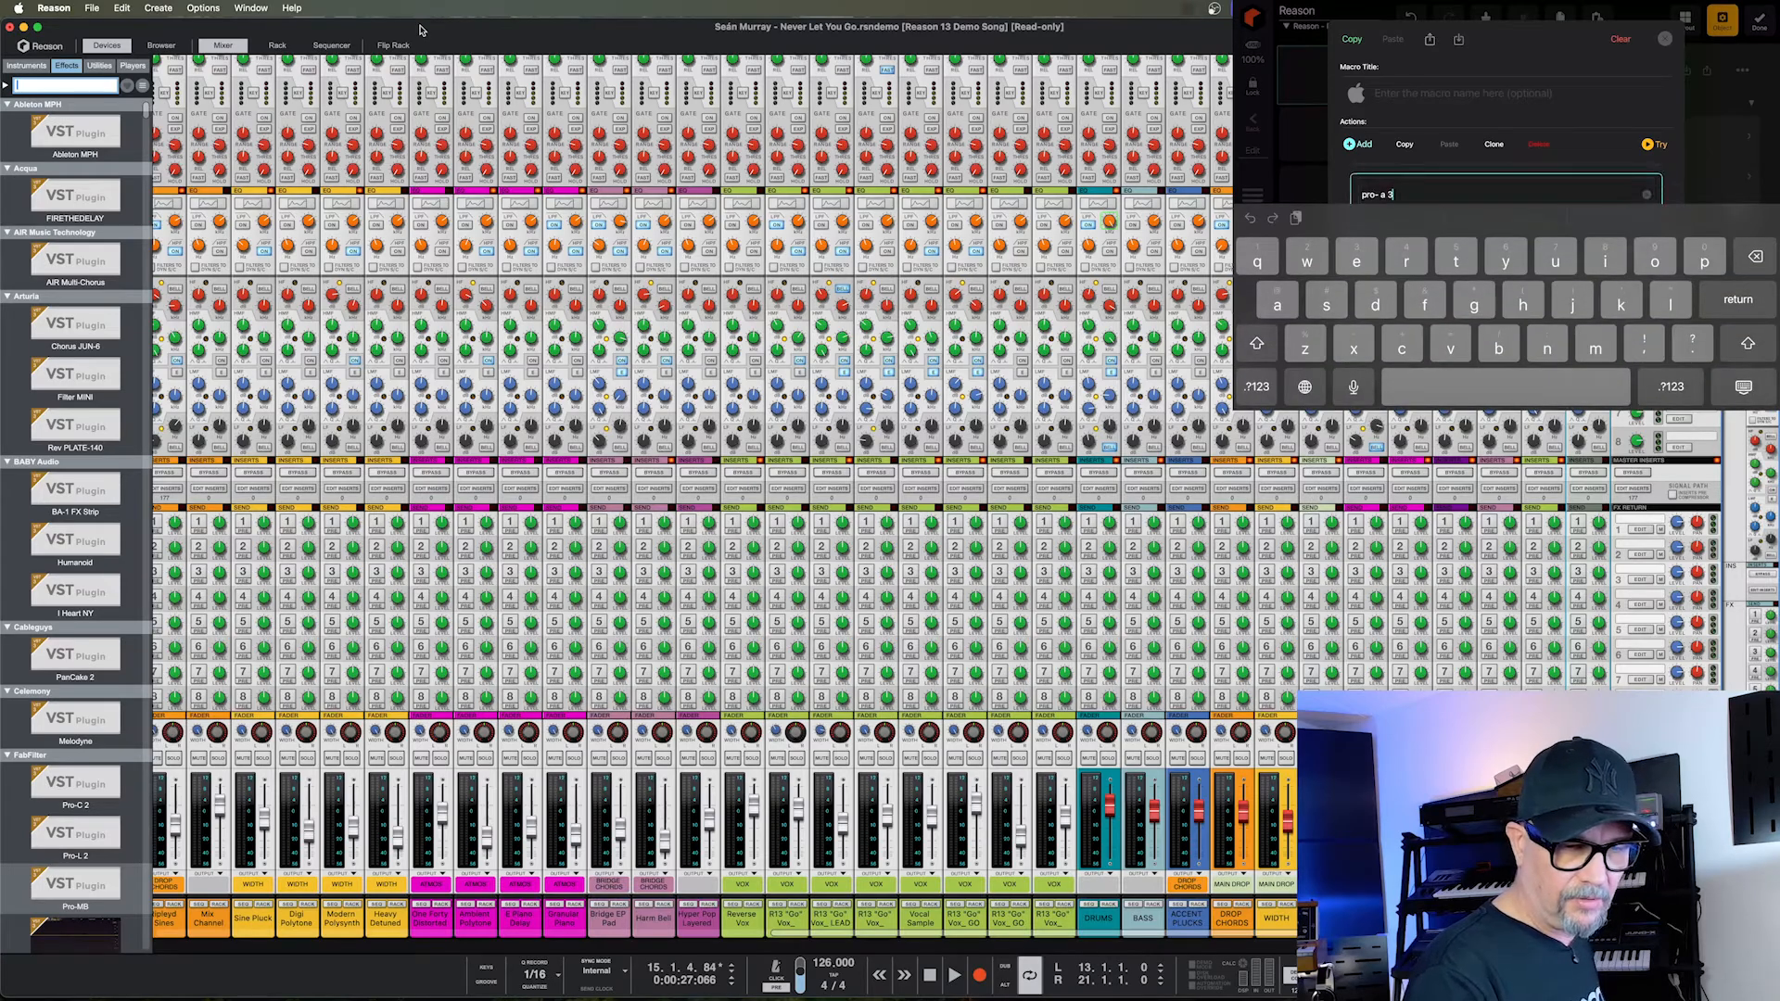
pyautogui.press('BackSpace')
pyautogui.press('BackSpace')
pyautogui.press('BackSpace')
pyautogui.press('BackSpace')
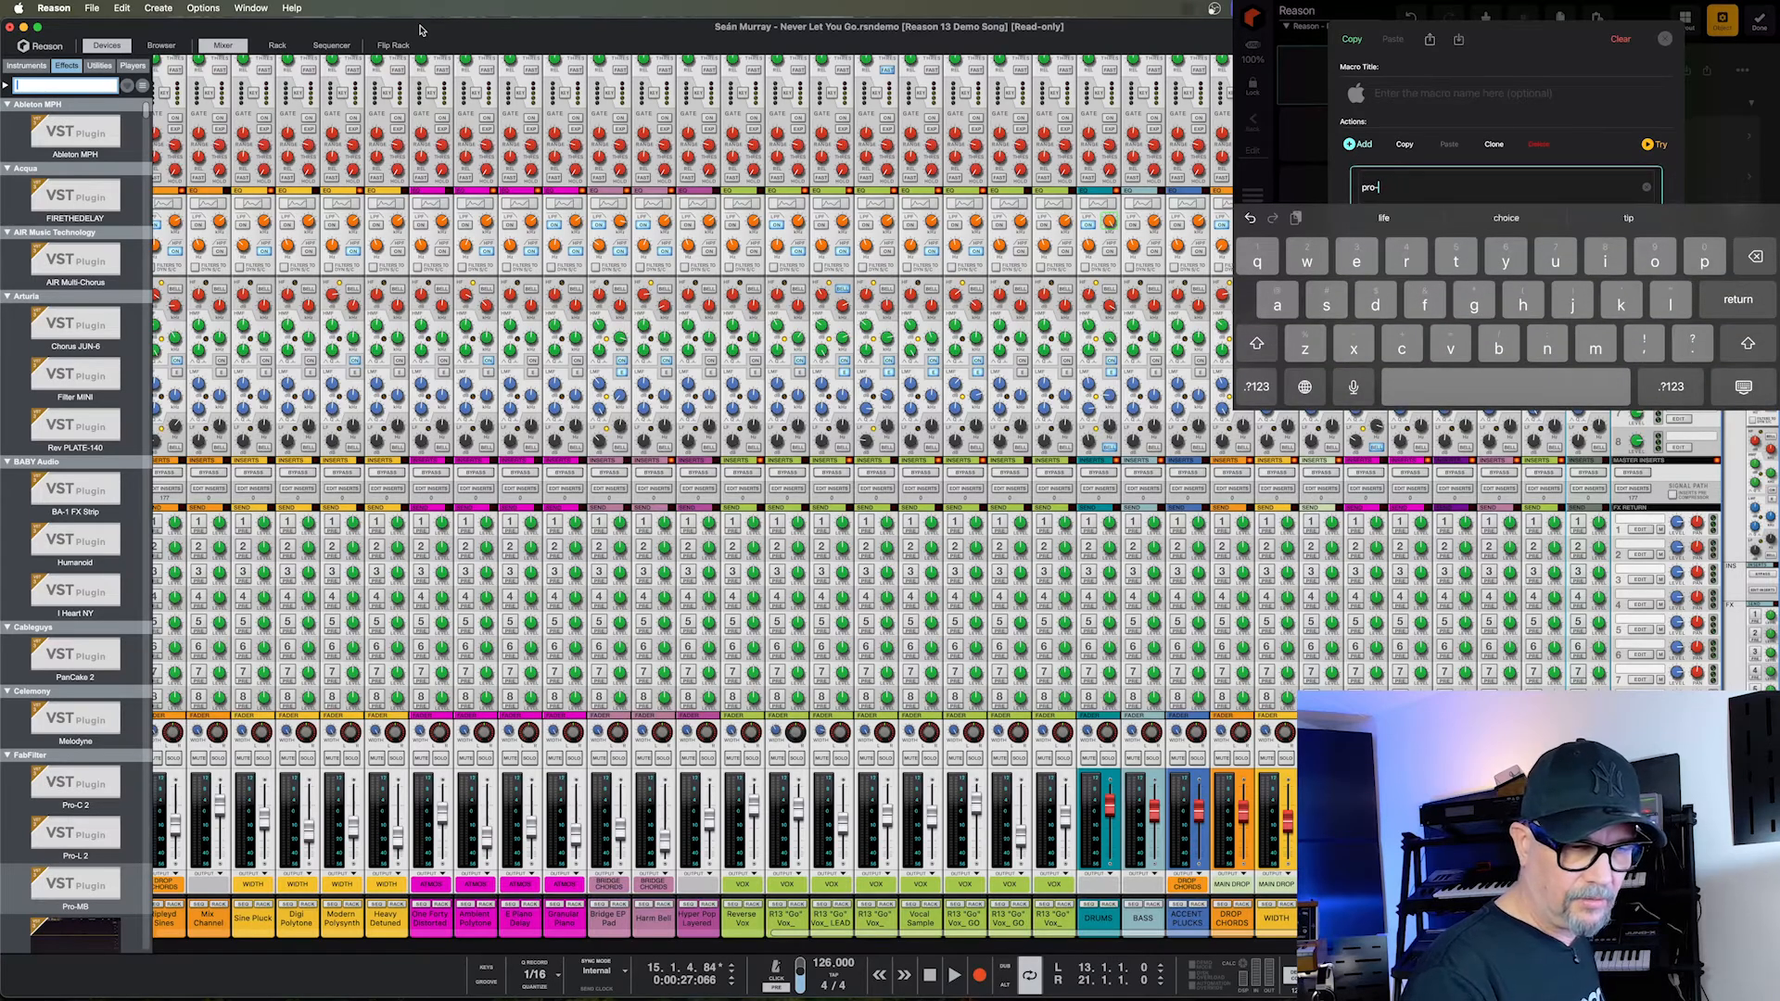
pyautogui.write('q')
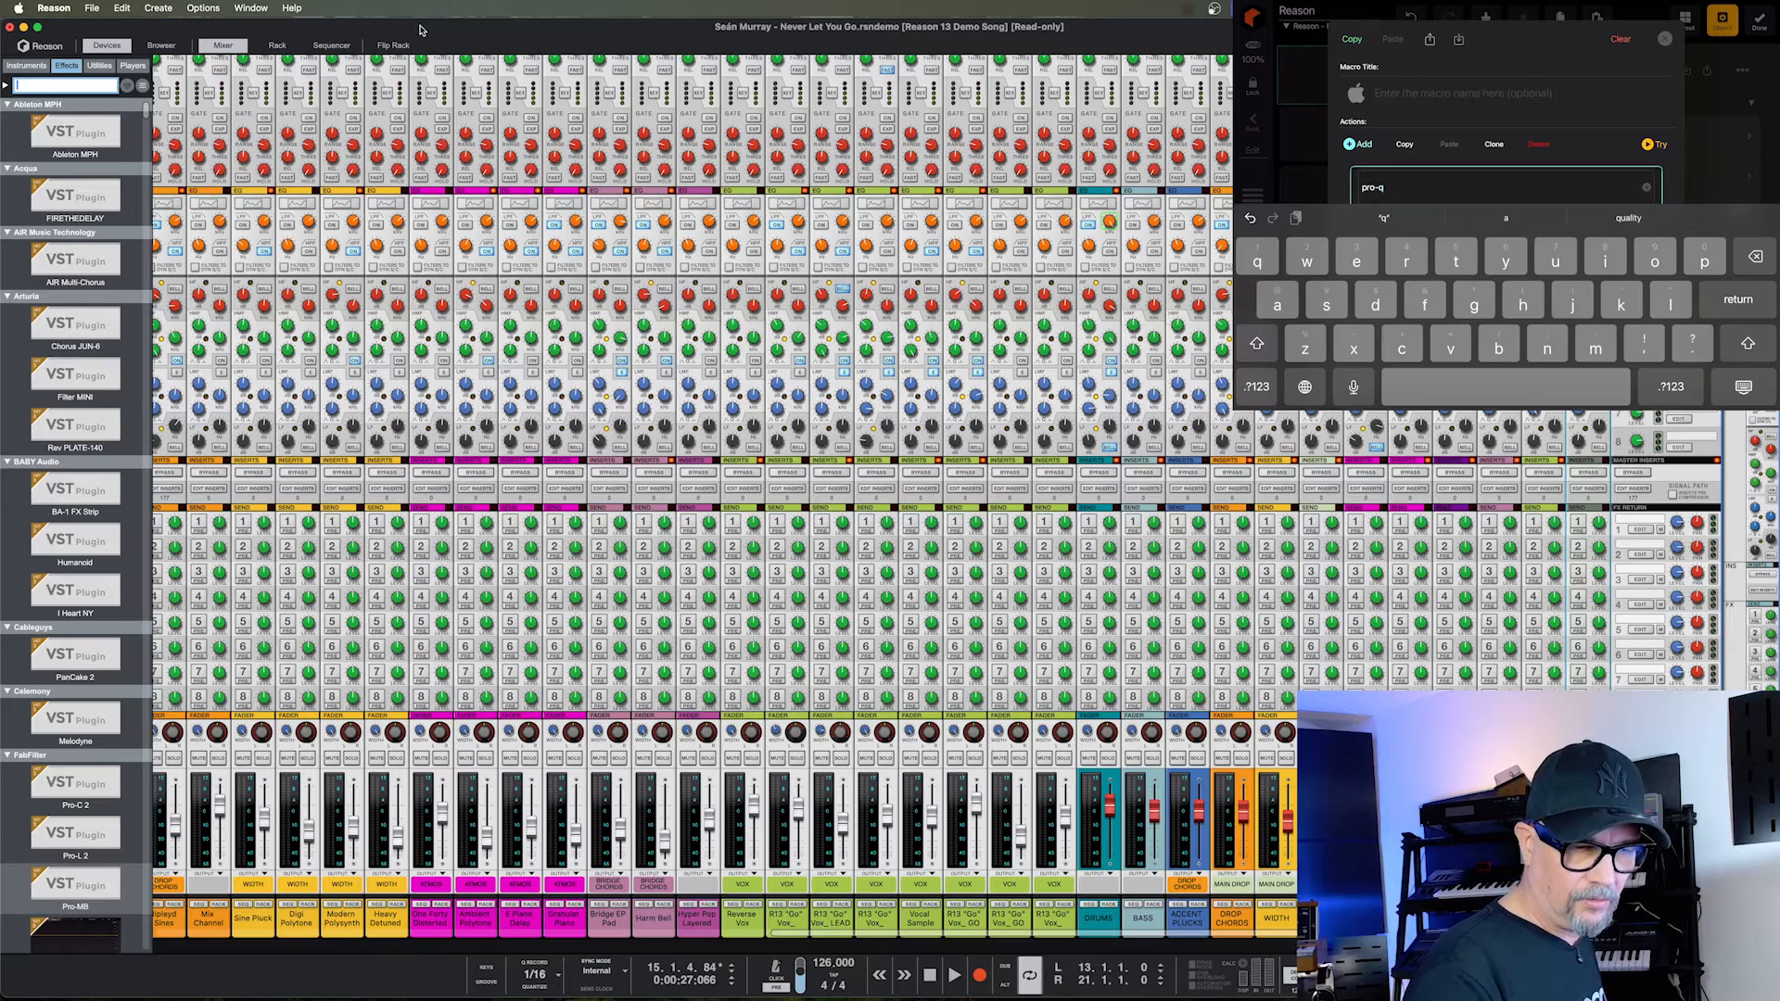
pyautogui.write(' 3')
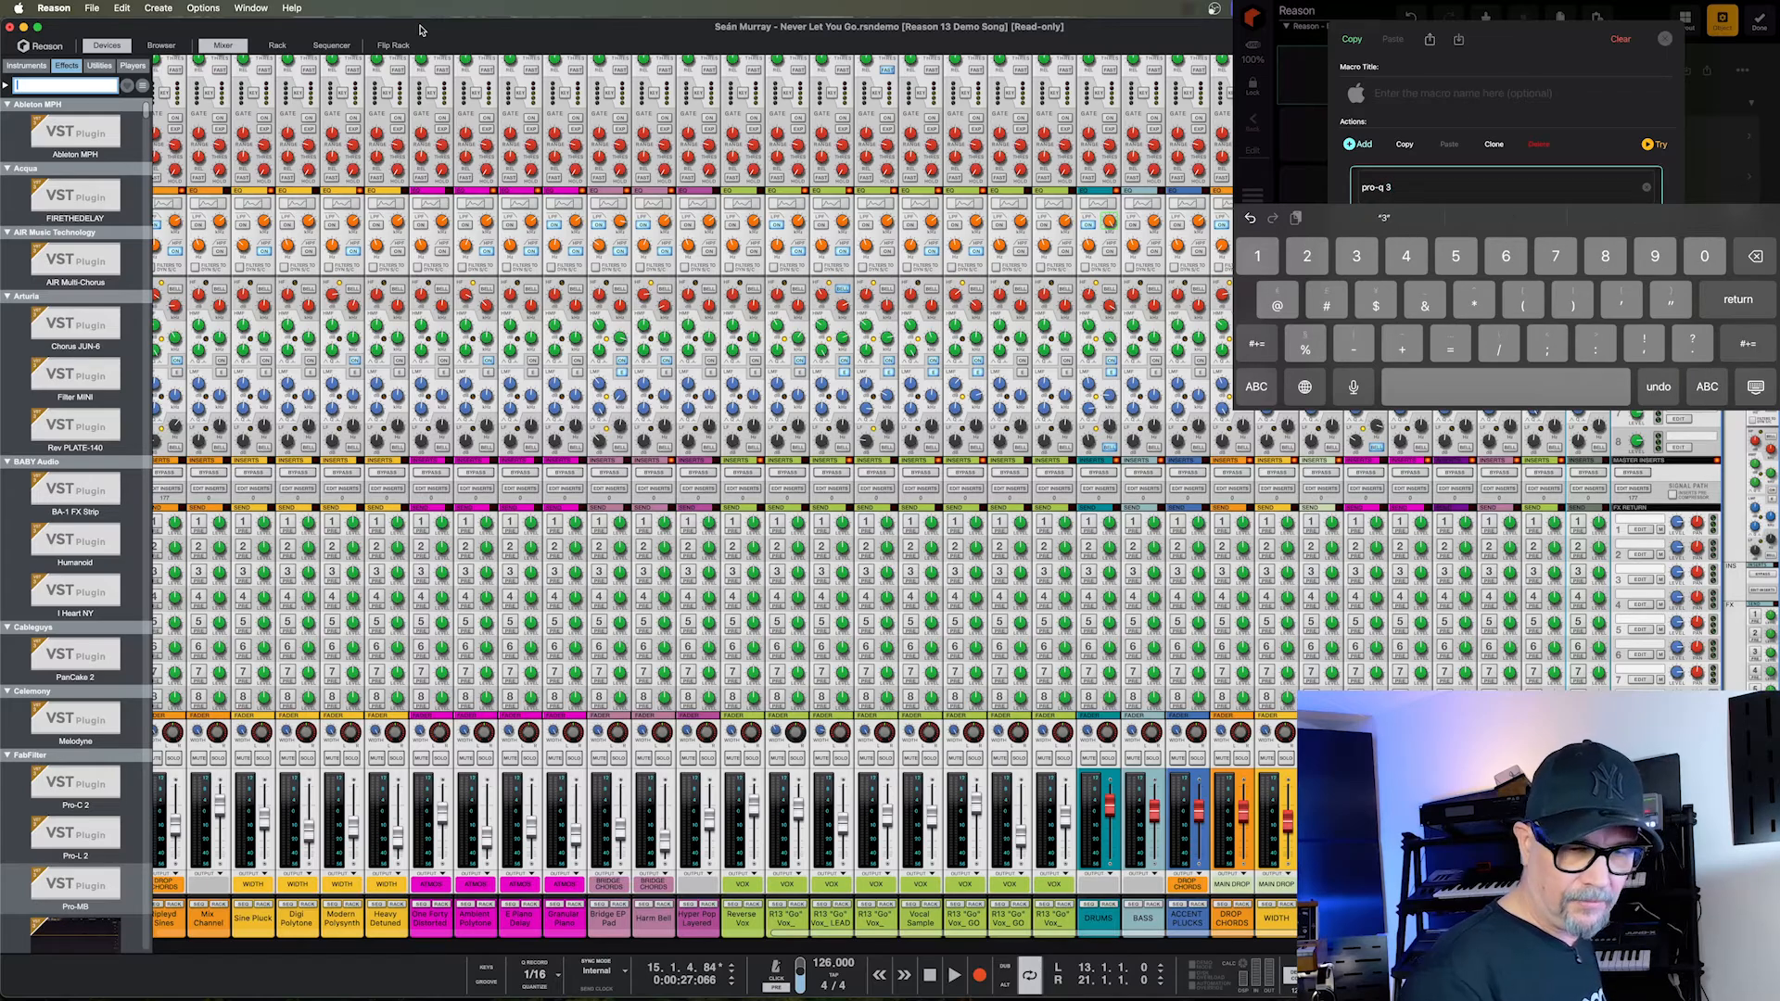
pyautogui.press('Return')
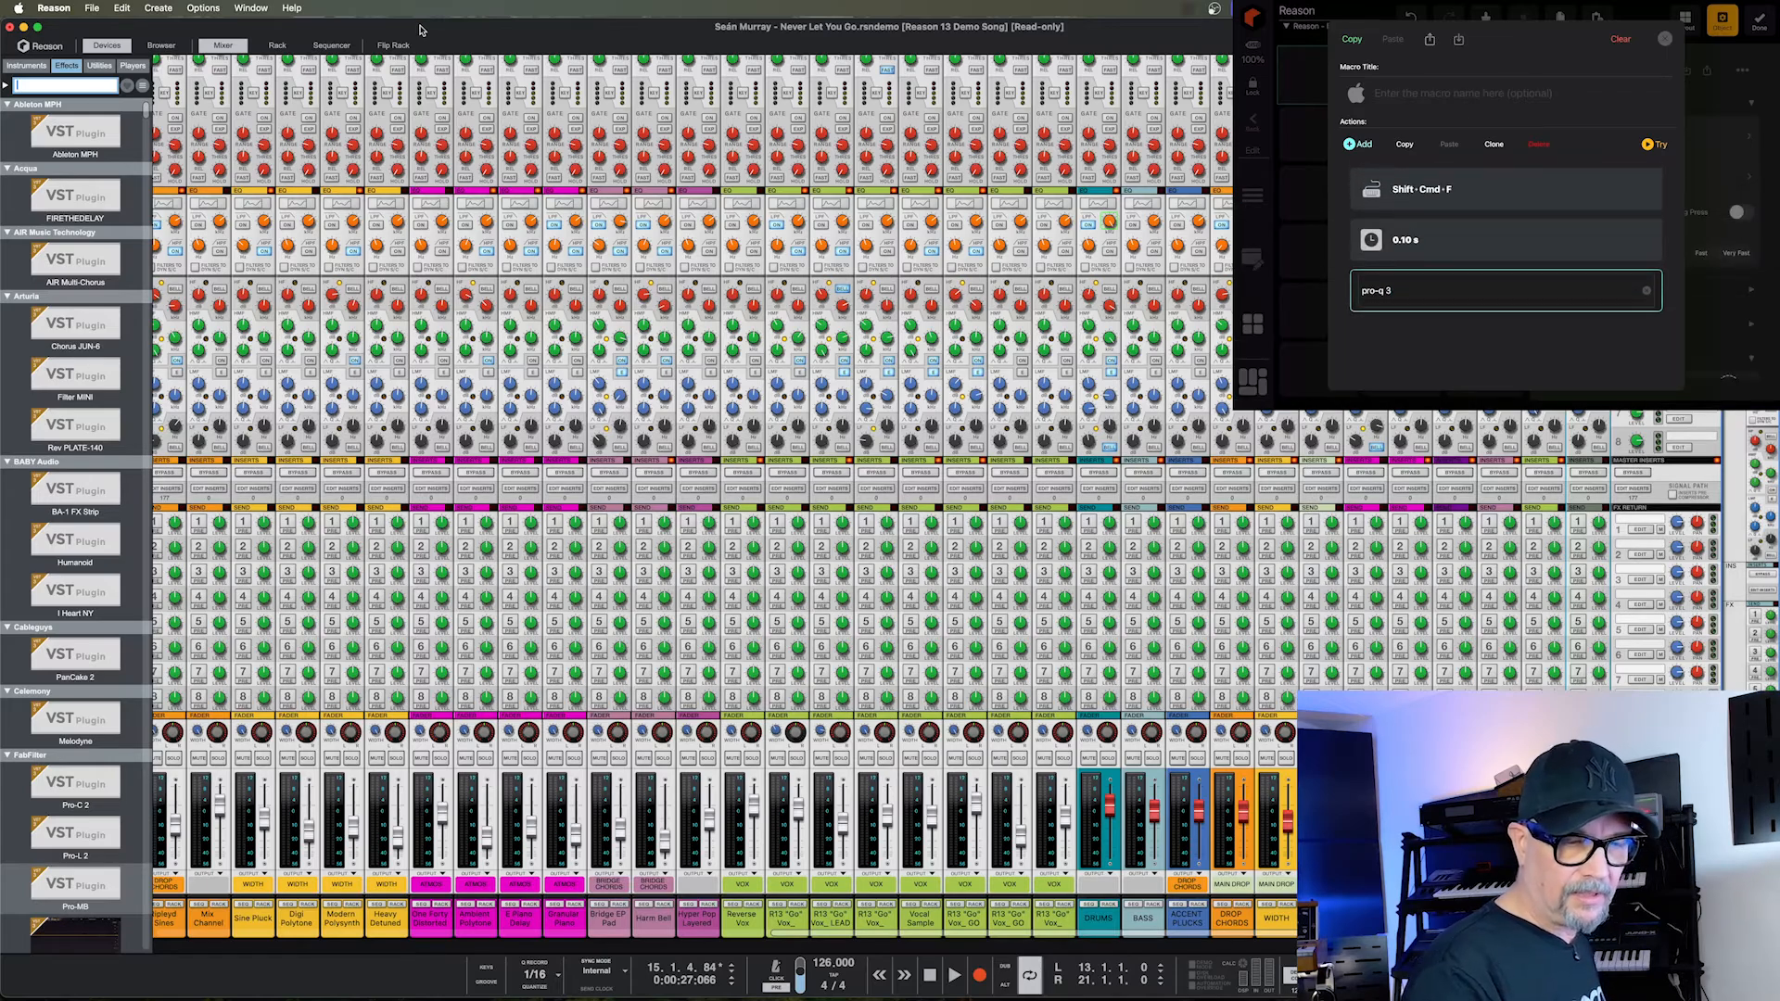
# Add a keyboard shortcut action after the pro-q 3 text and assign the DOWN key to it.
pyautogui.click(1505, 240)
pyautogui.click(1446, 290)
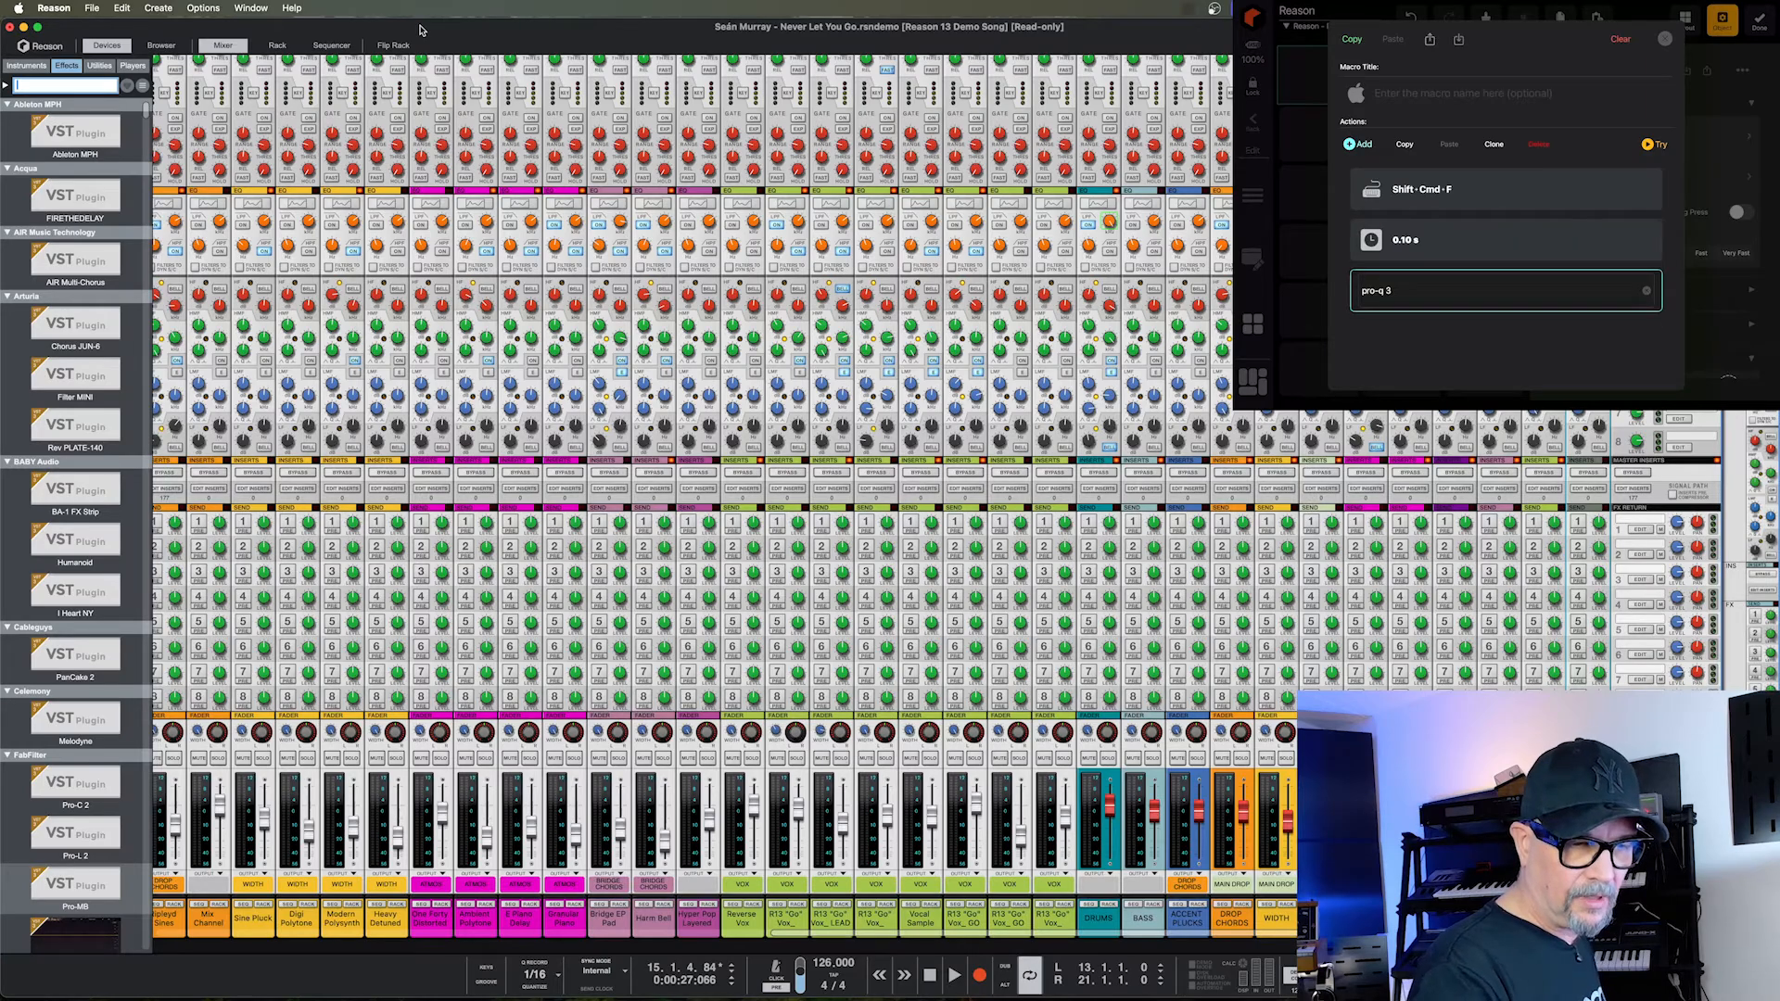
pyautogui.click(1357, 144)
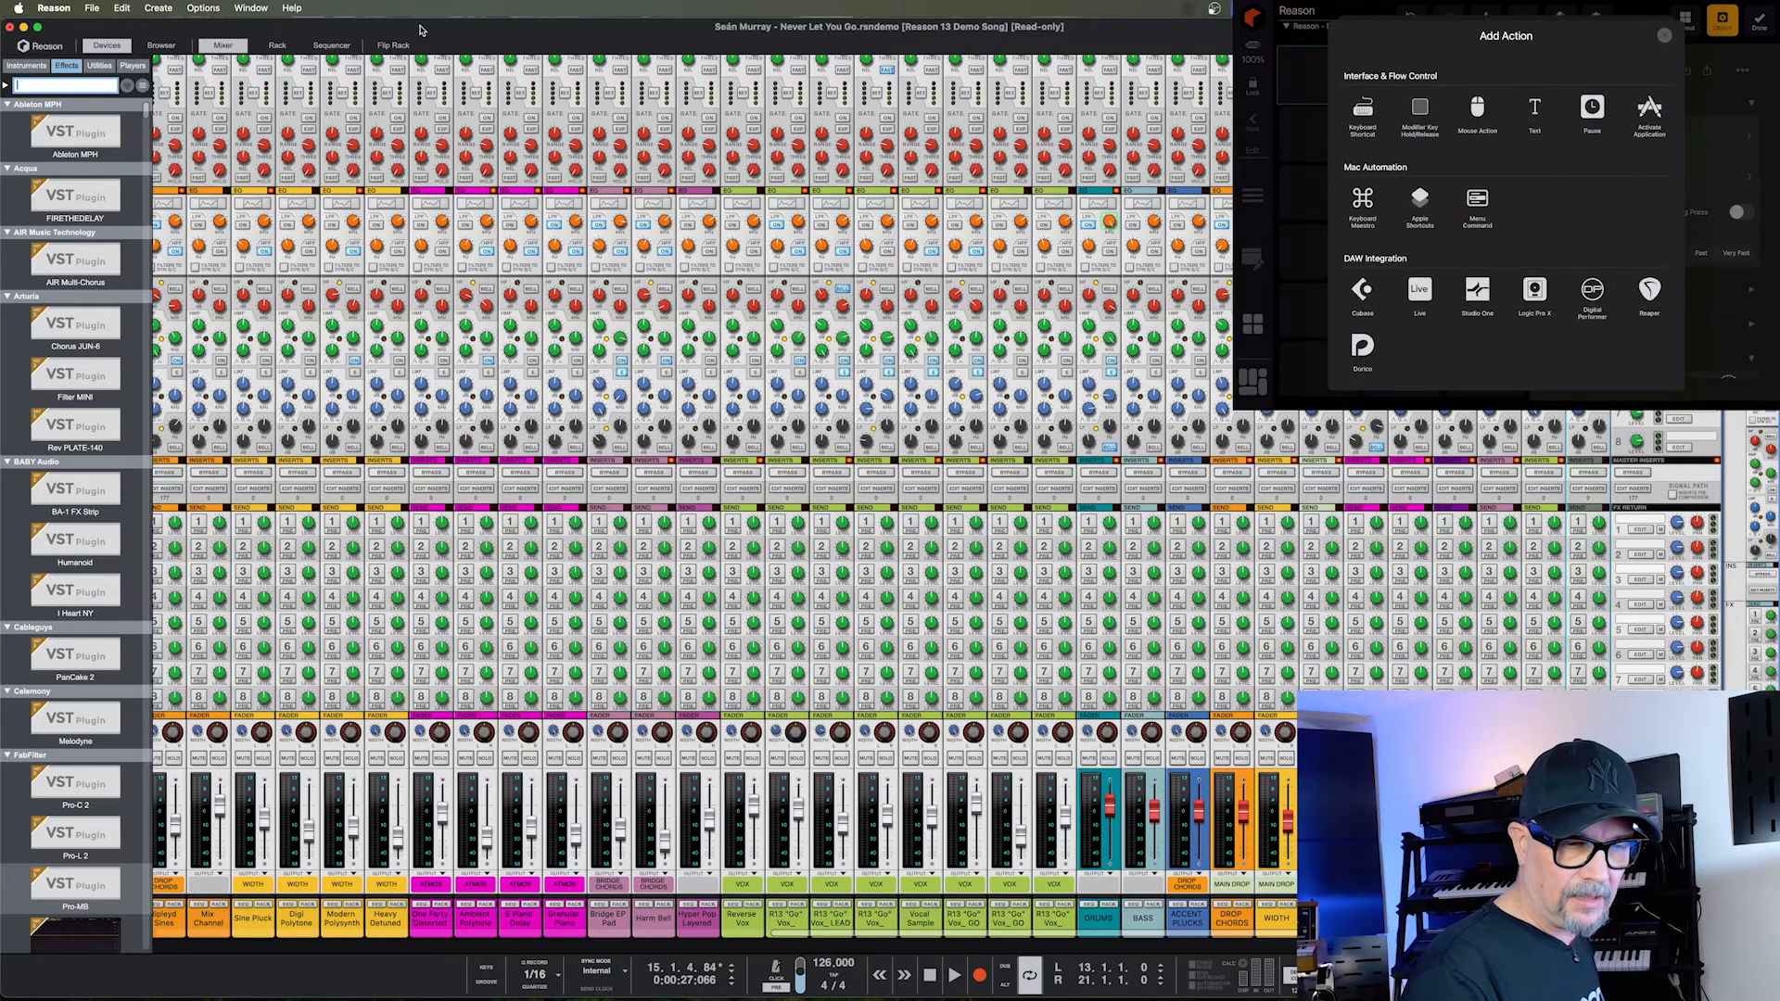
pyautogui.click(1361, 111)
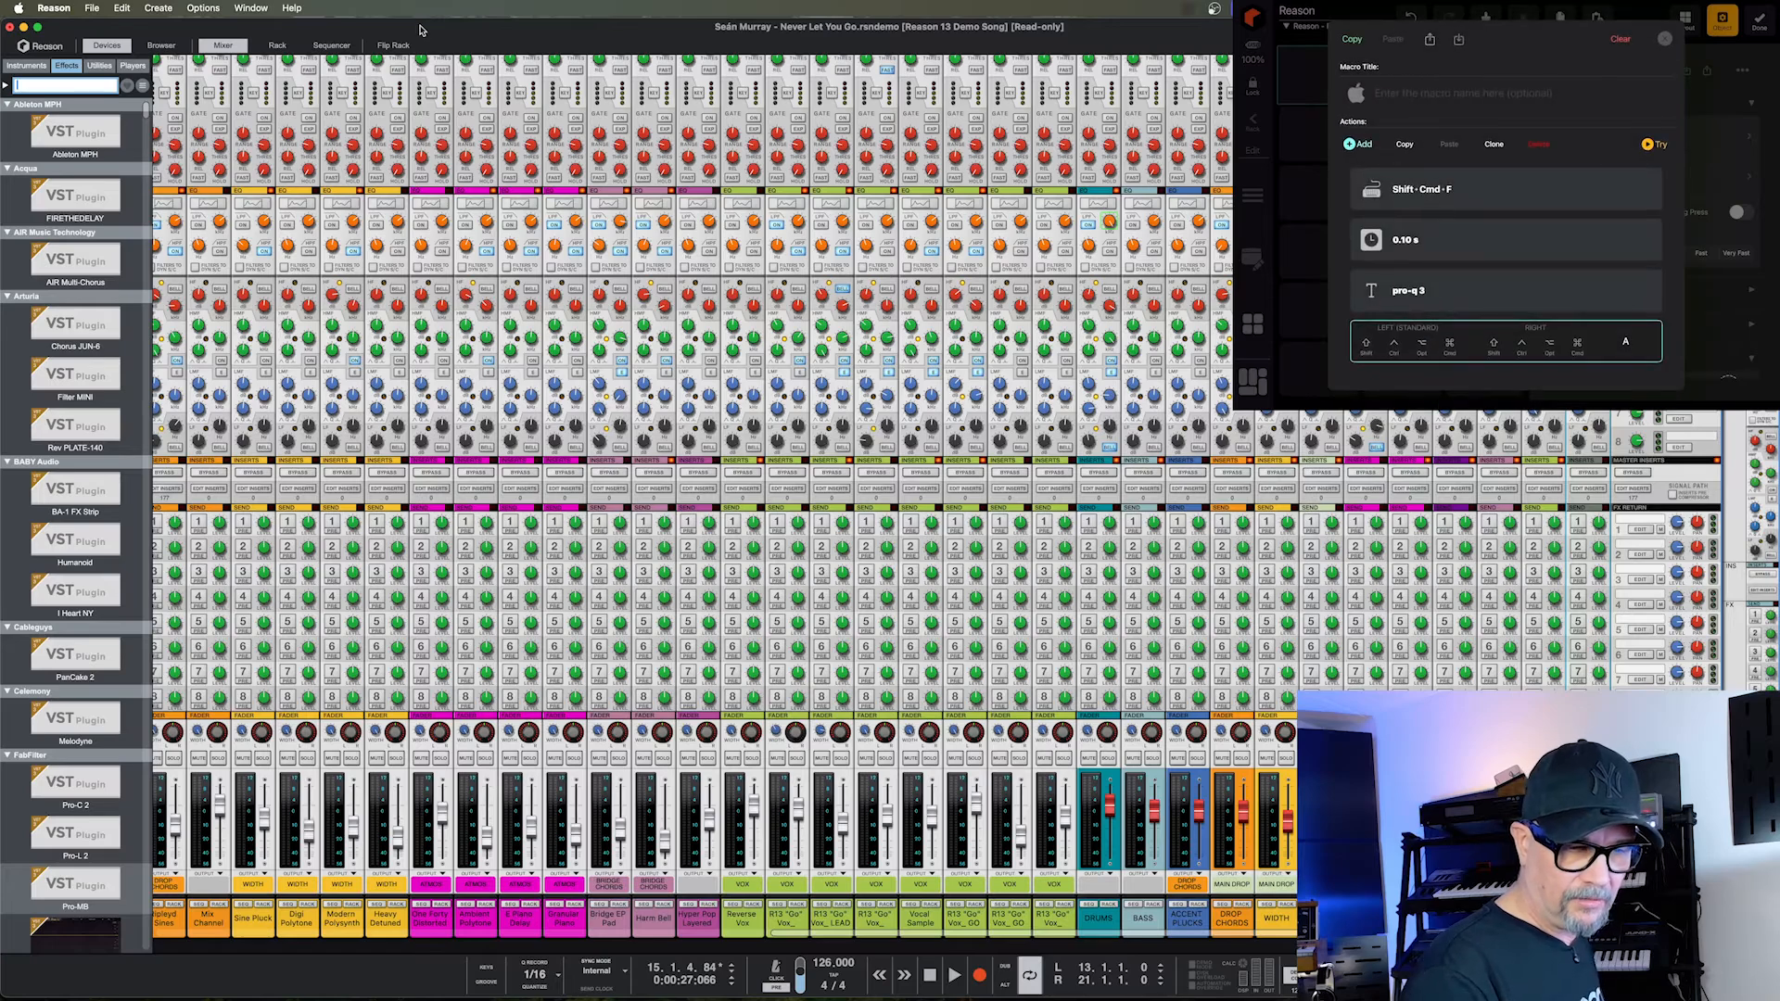
pyautogui.click(1624, 341)
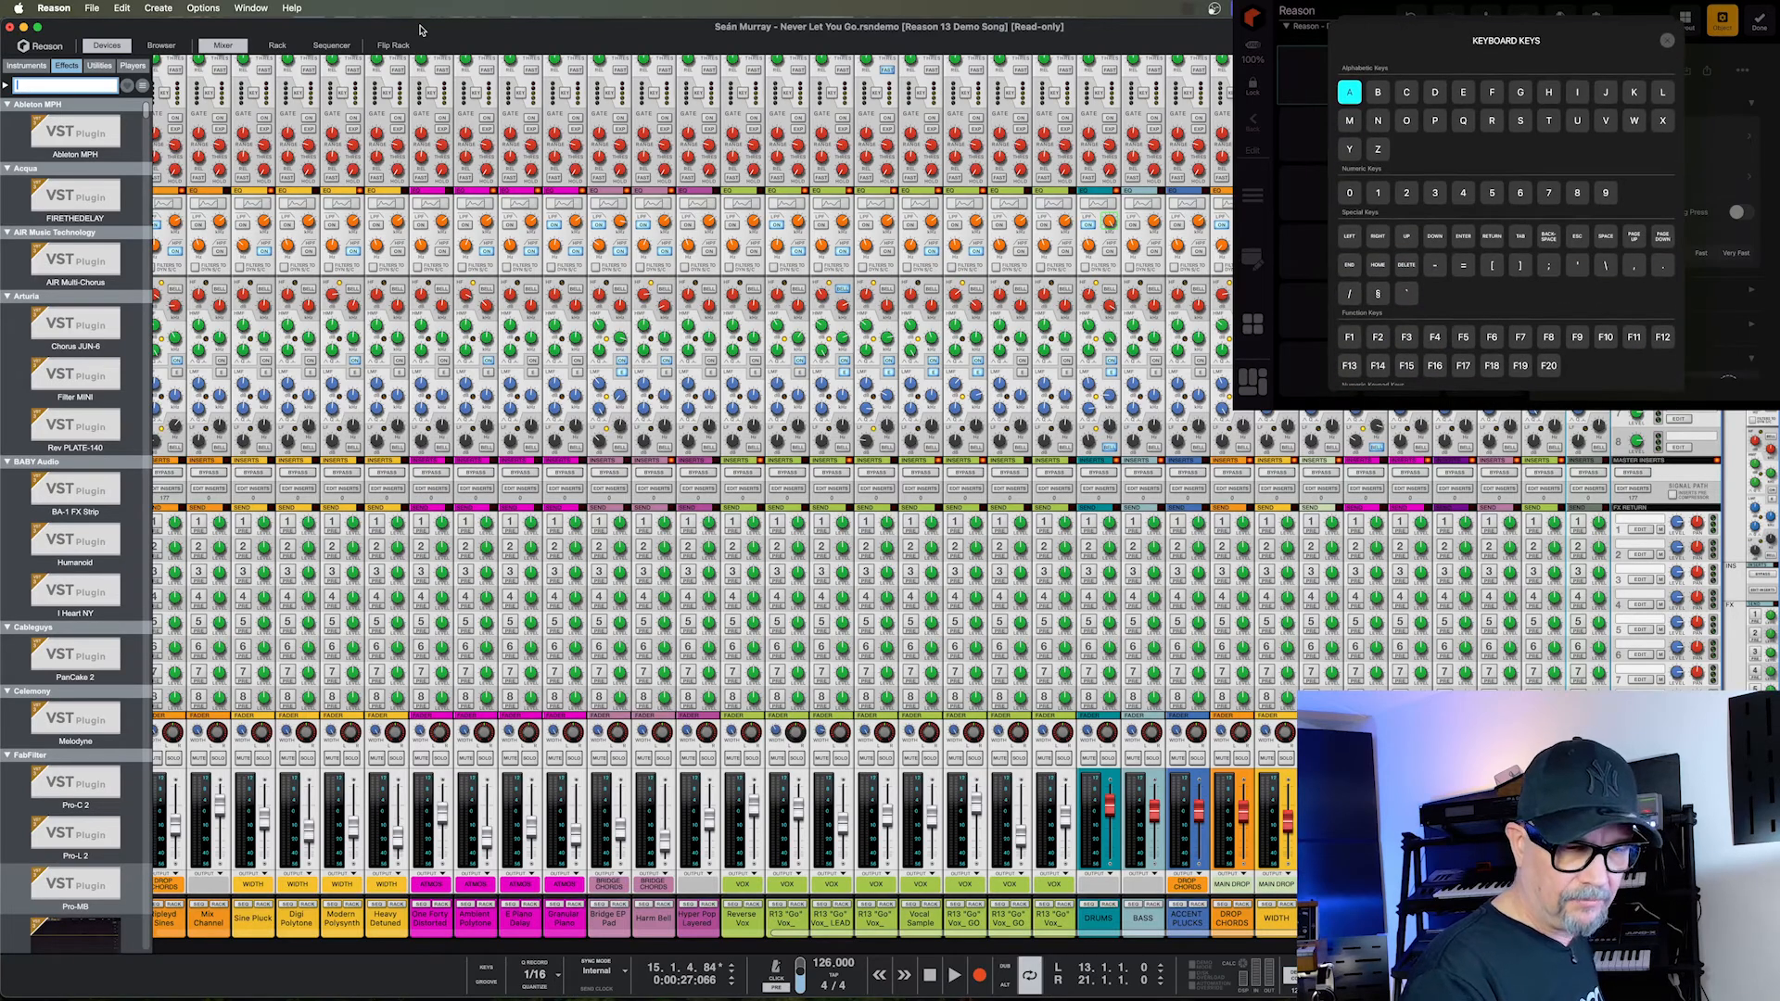
pyautogui.click(1434, 236)
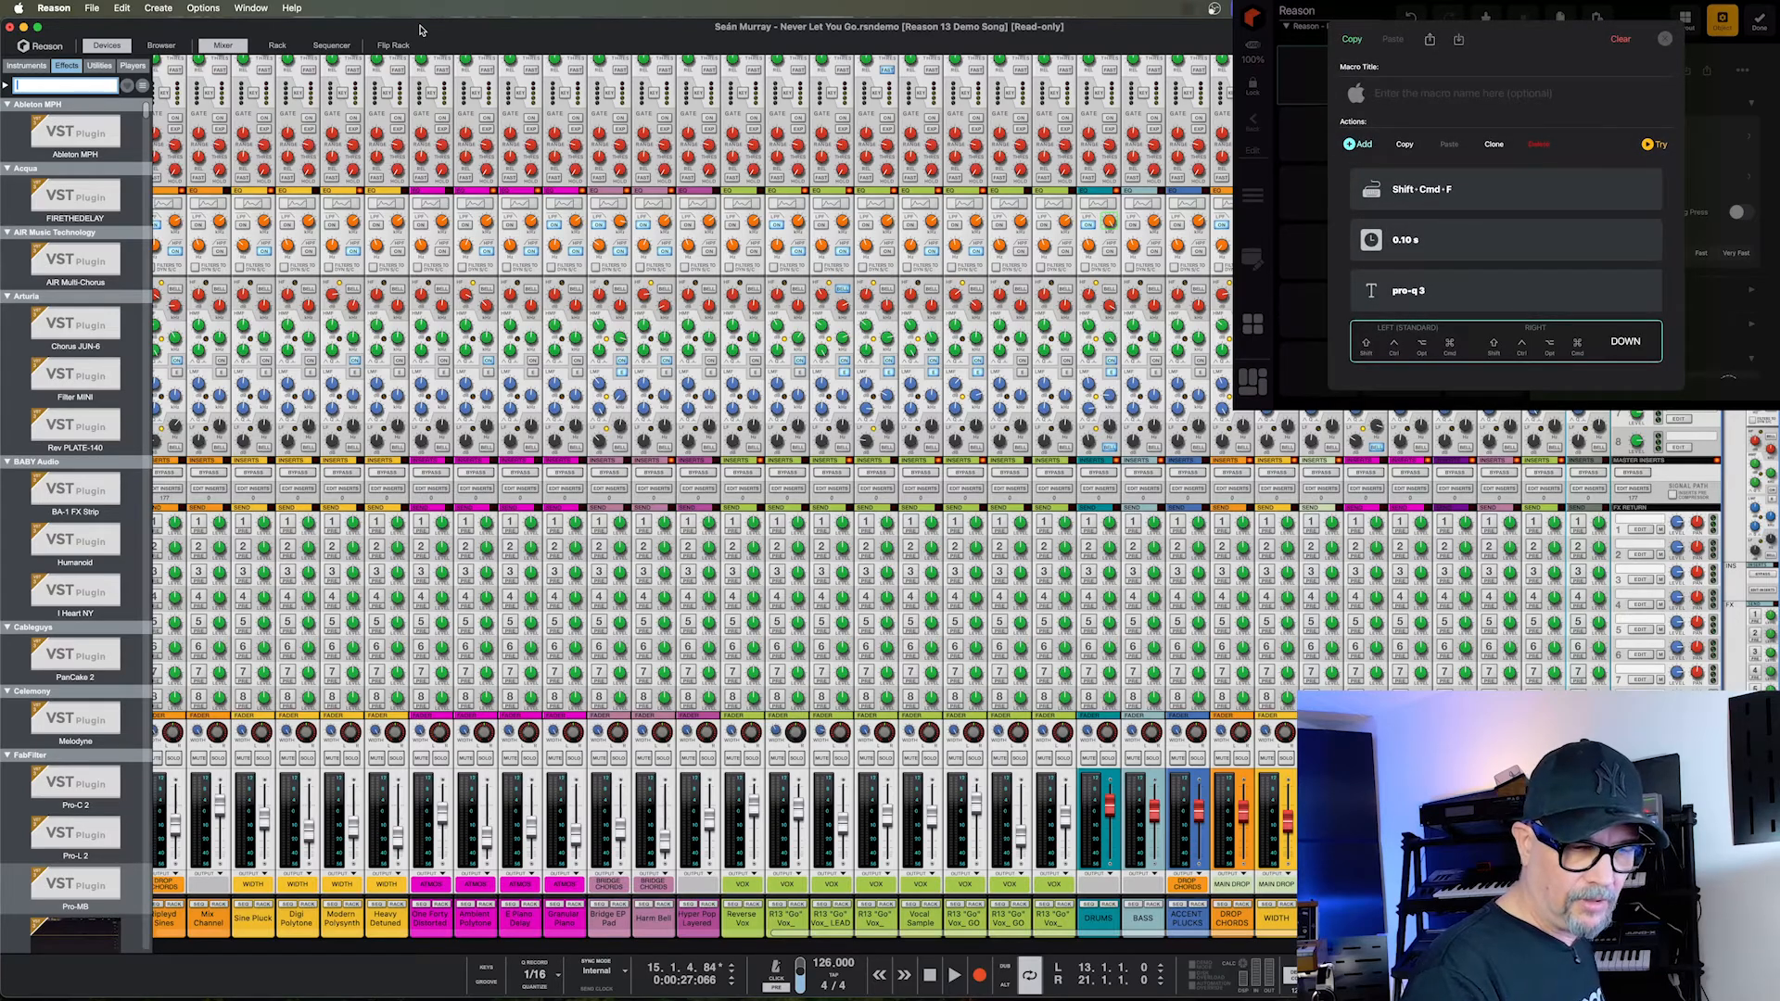
# Insert a pause between the pro-q 3 text and the DOWN action and set it to 0.10 s.
pyautogui.click(1501, 290)
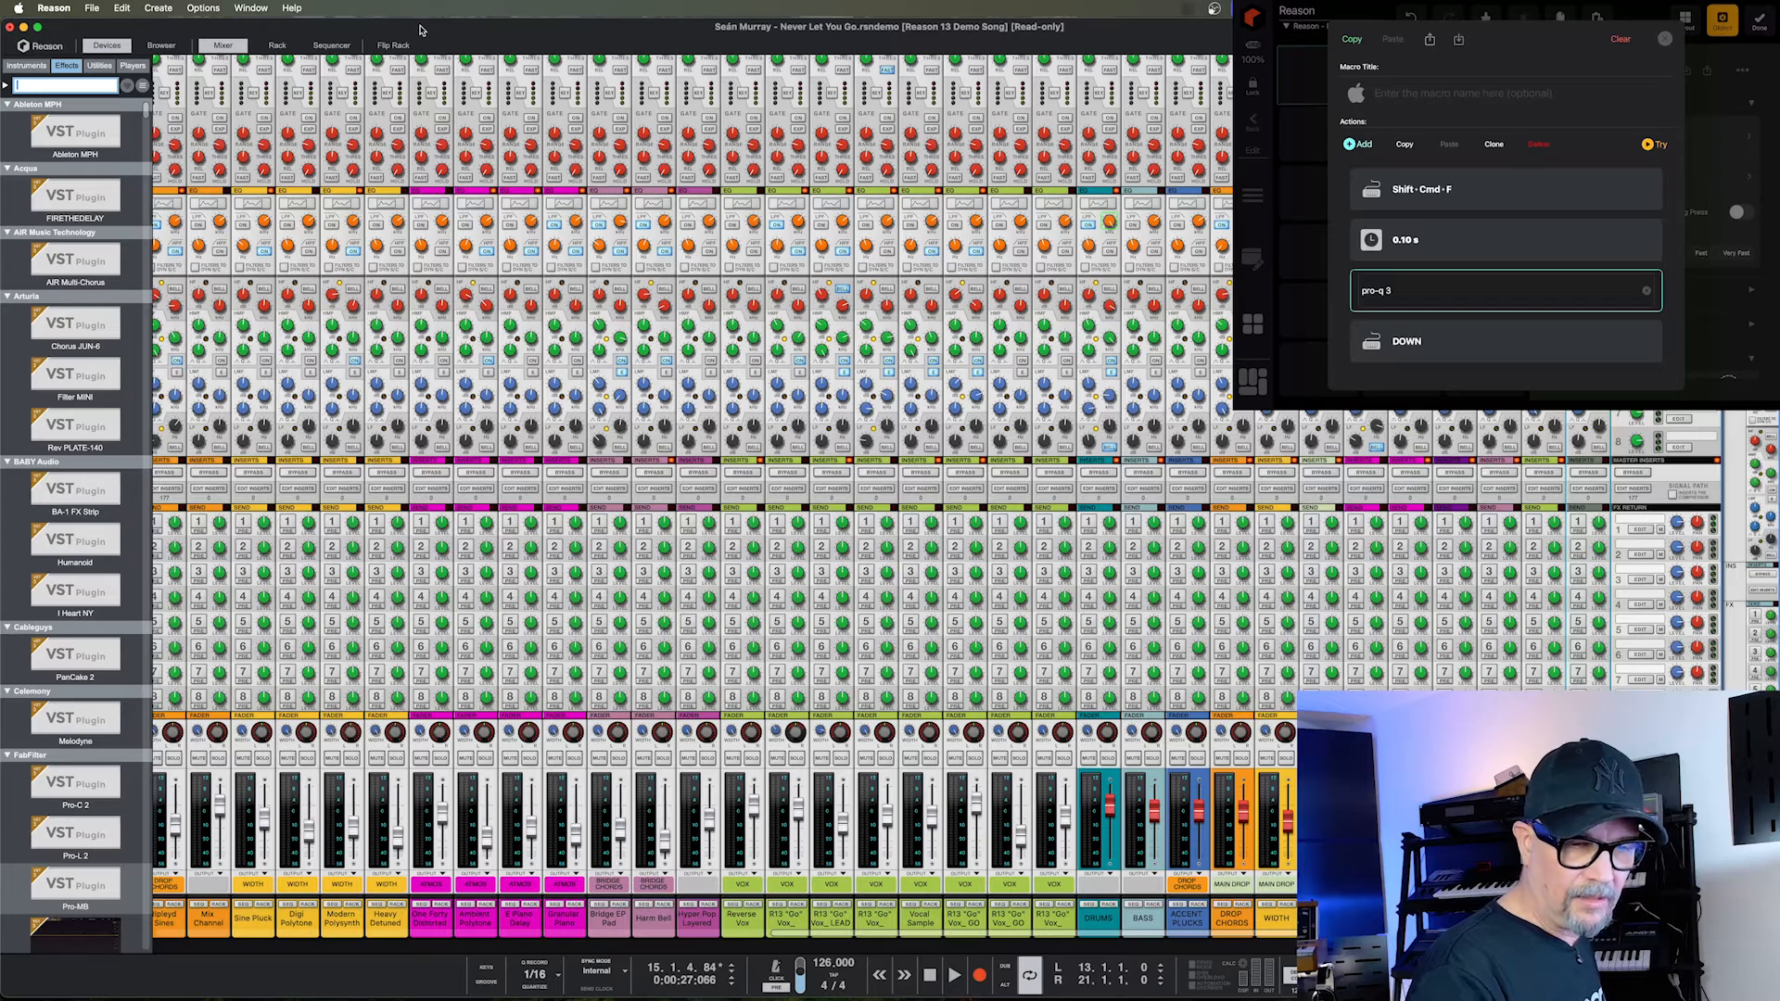
pyautogui.click(1357, 144)
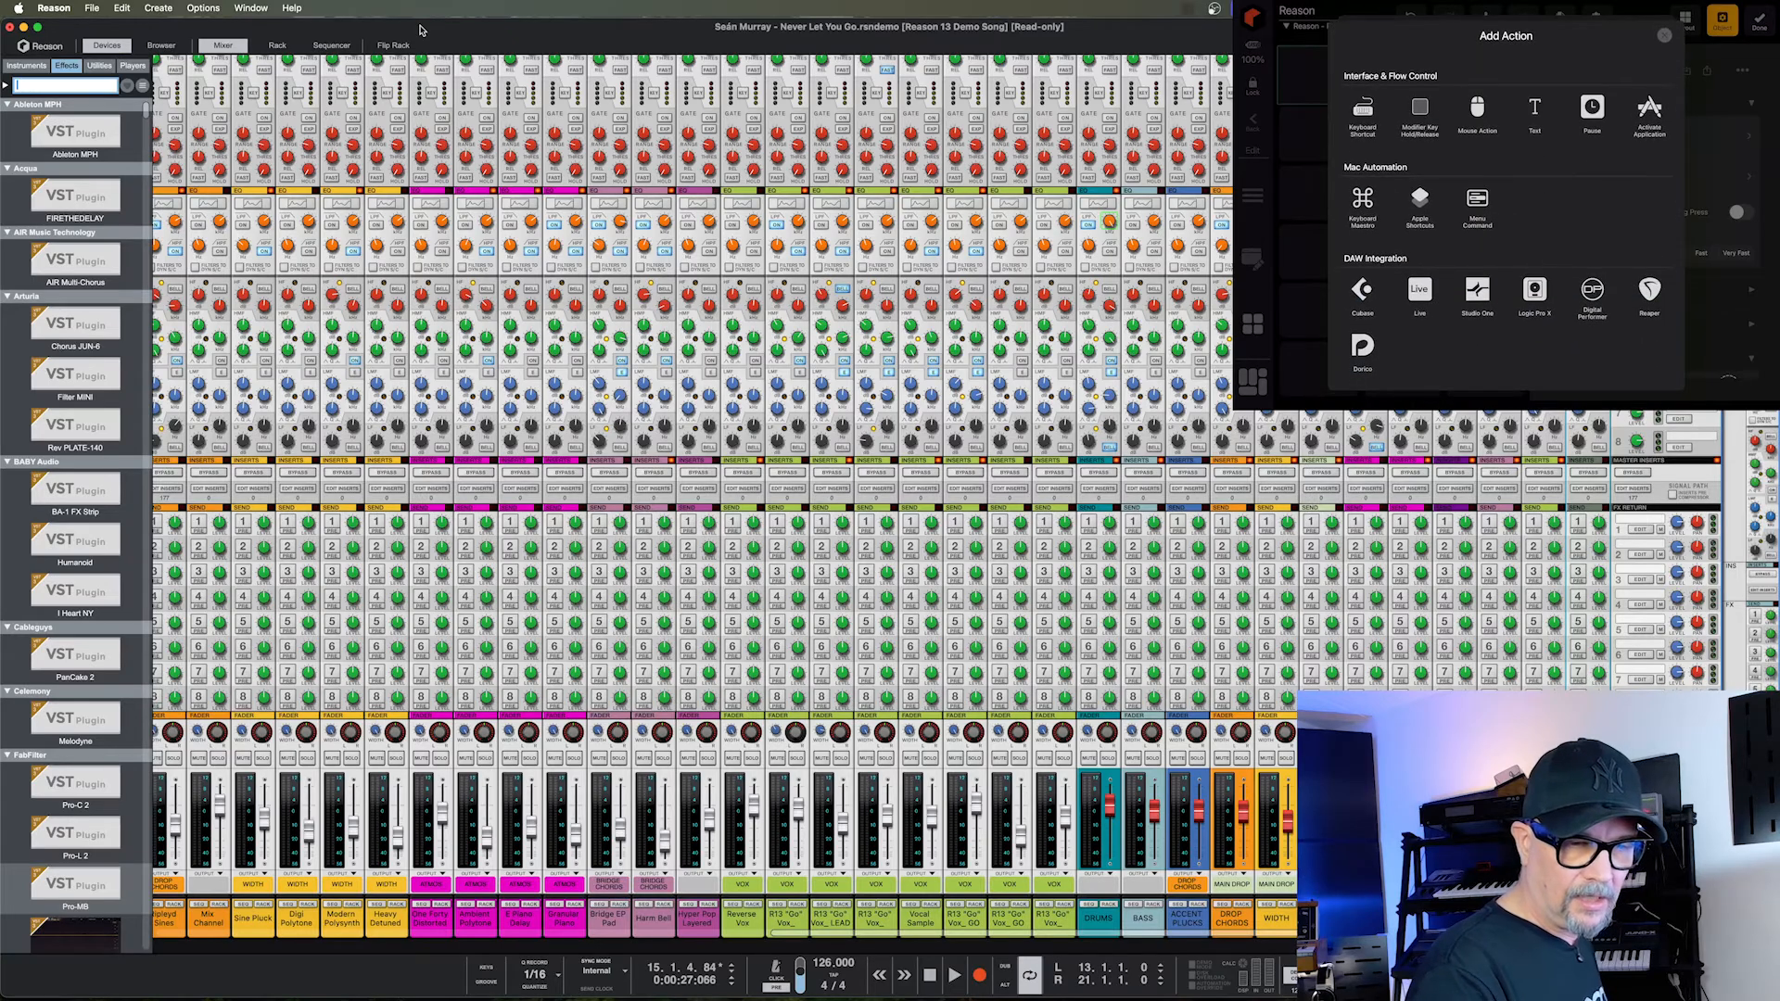
pyautogui.click(1592, 108)
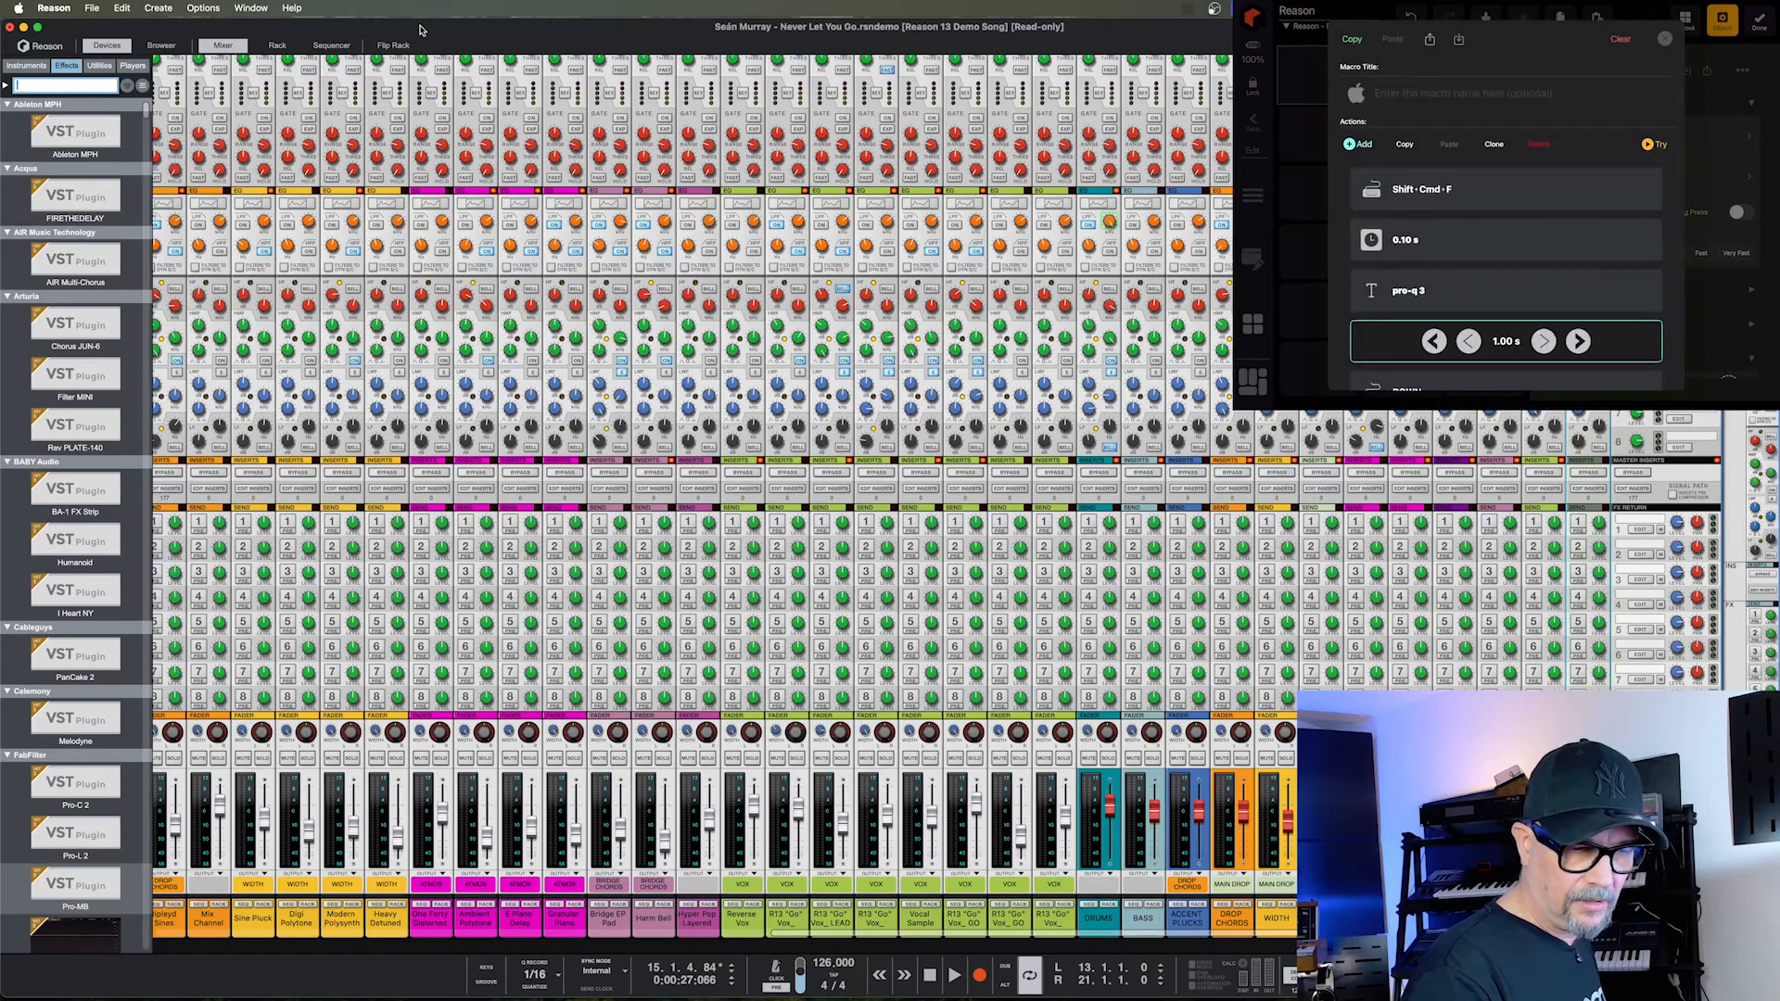
pyautogui.click(1468, 341)
pyautogui.click(1468, 341)
pyautogui.click(1468, 341)
pyautogui.click(1469, 341)
pyautogui.click(1469, 342)
pyautogui.click(1468, 341)
pyautogui.click(1468, 341)
pyautogui.click(1469, 342)
pyautogui.click(1468, 341)
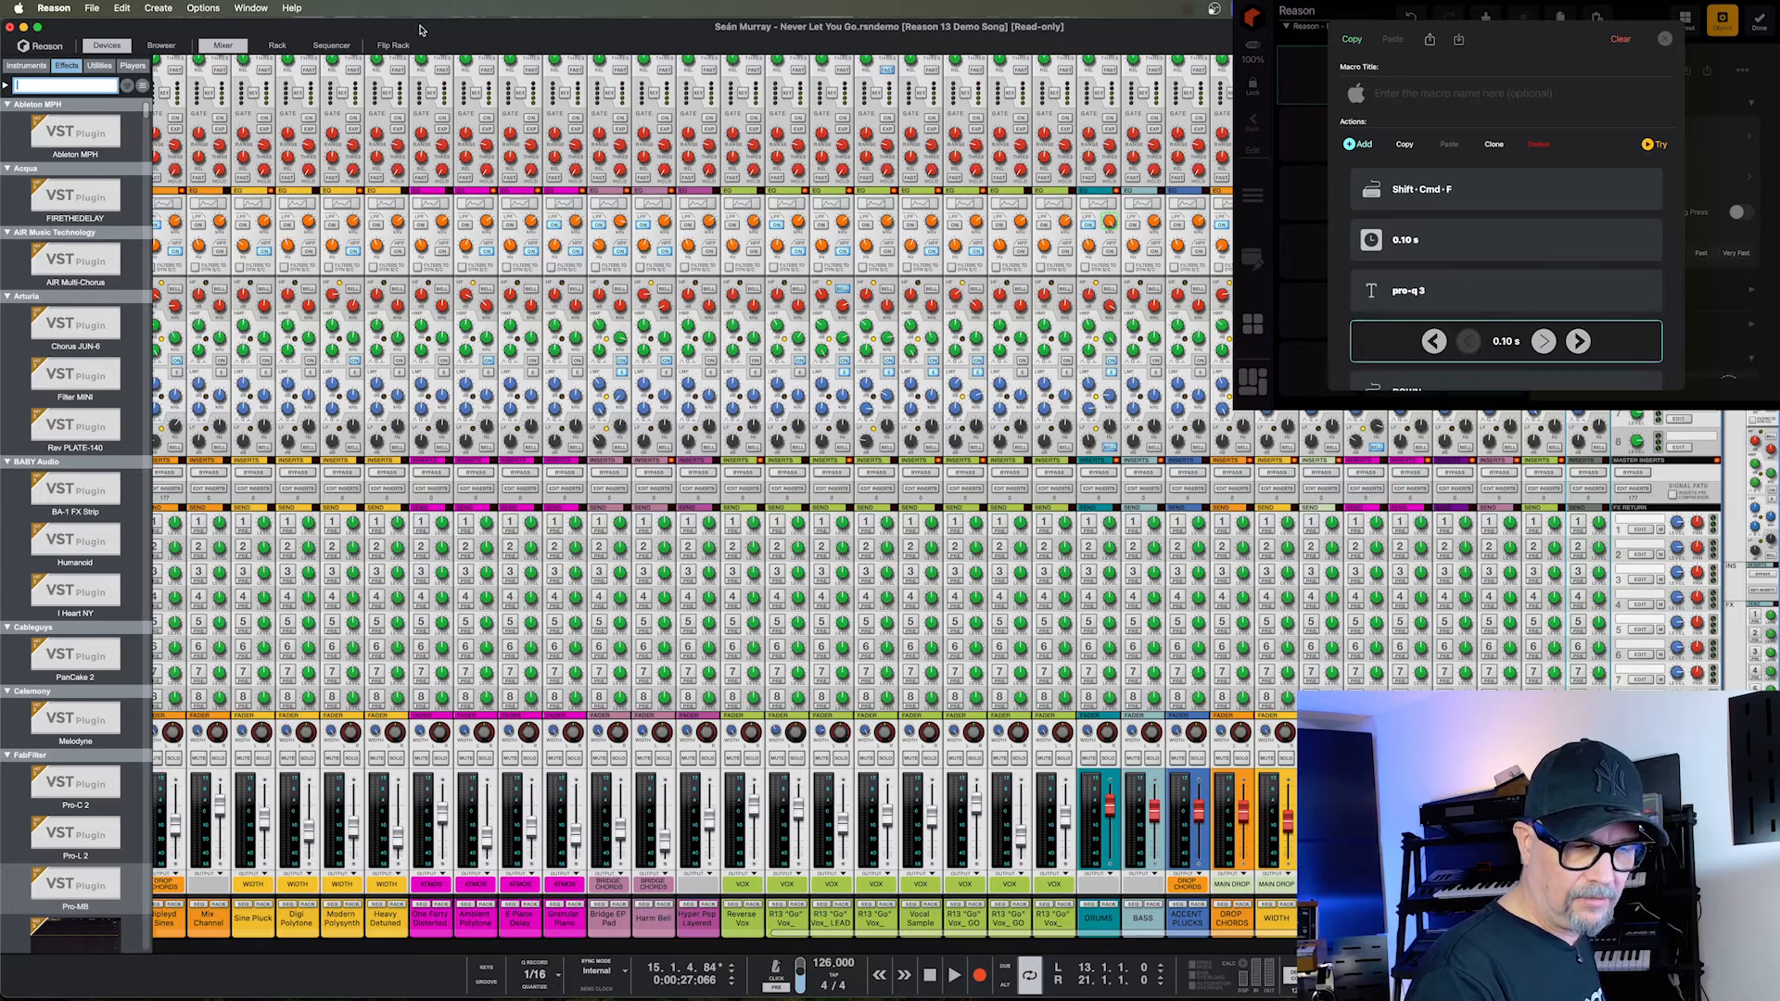
# Add a keyboard shortcut action assigned to ENTER after the DOWN action.
pyautogui.click(1501, 384)
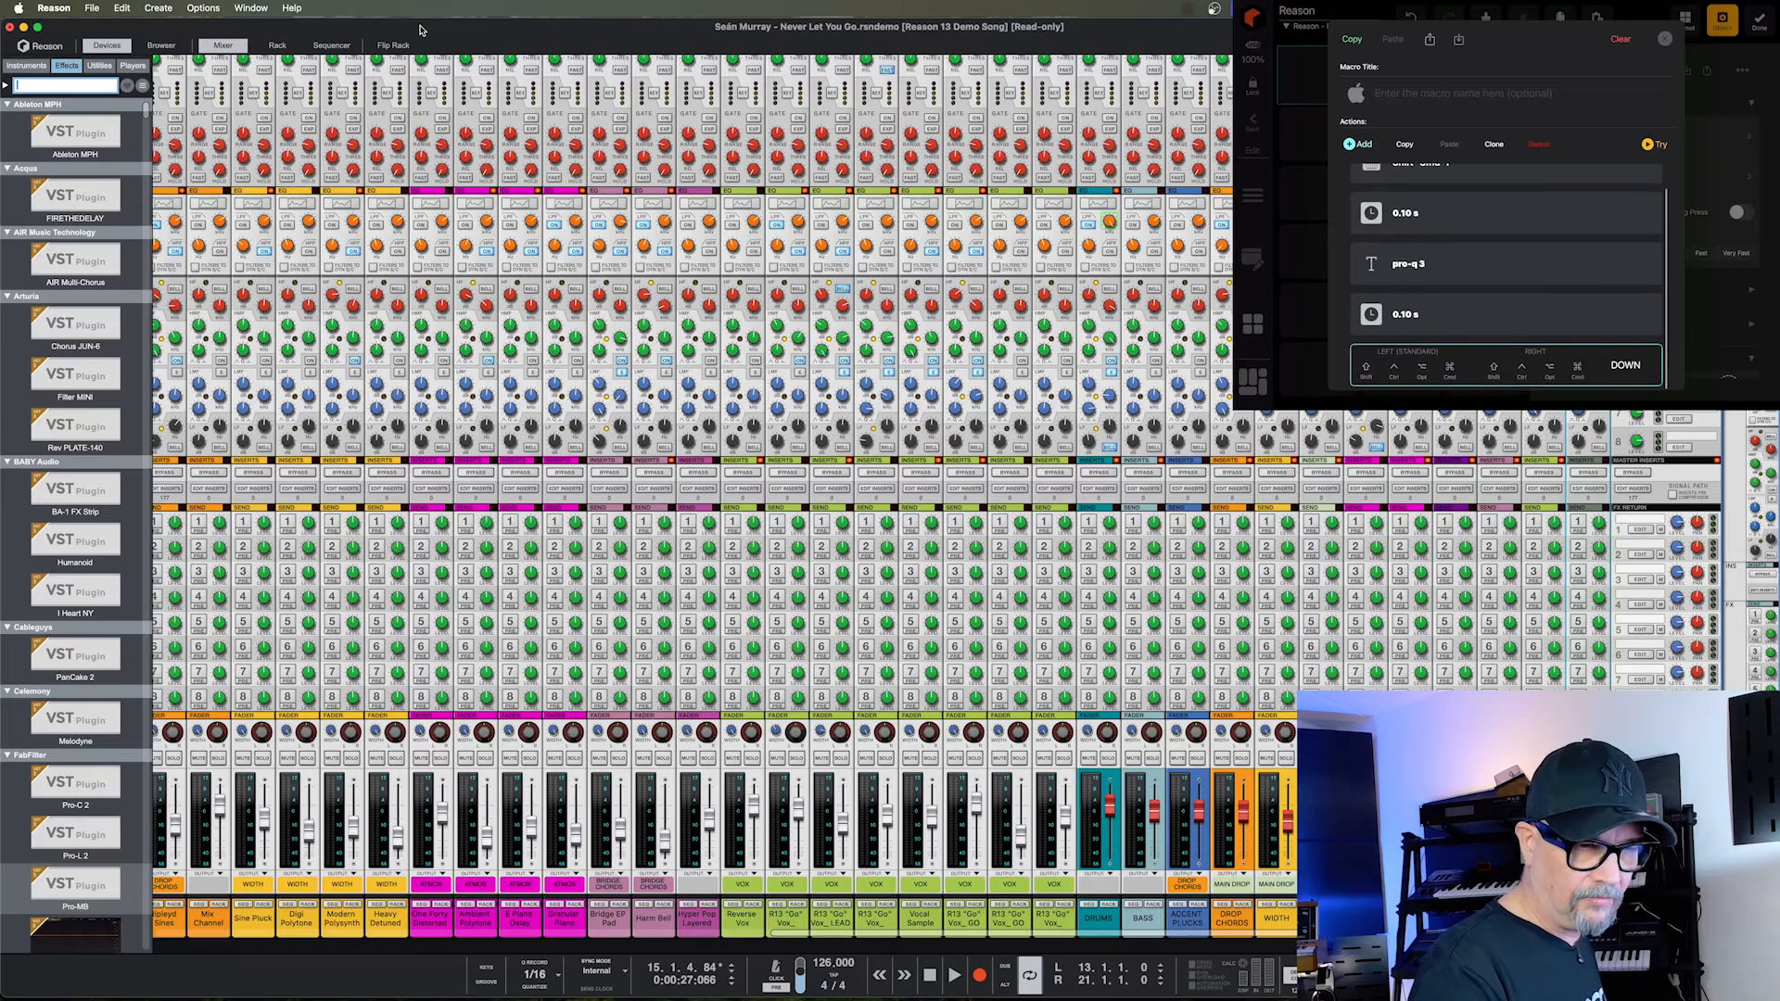
pyautogui.click(1358, 143)
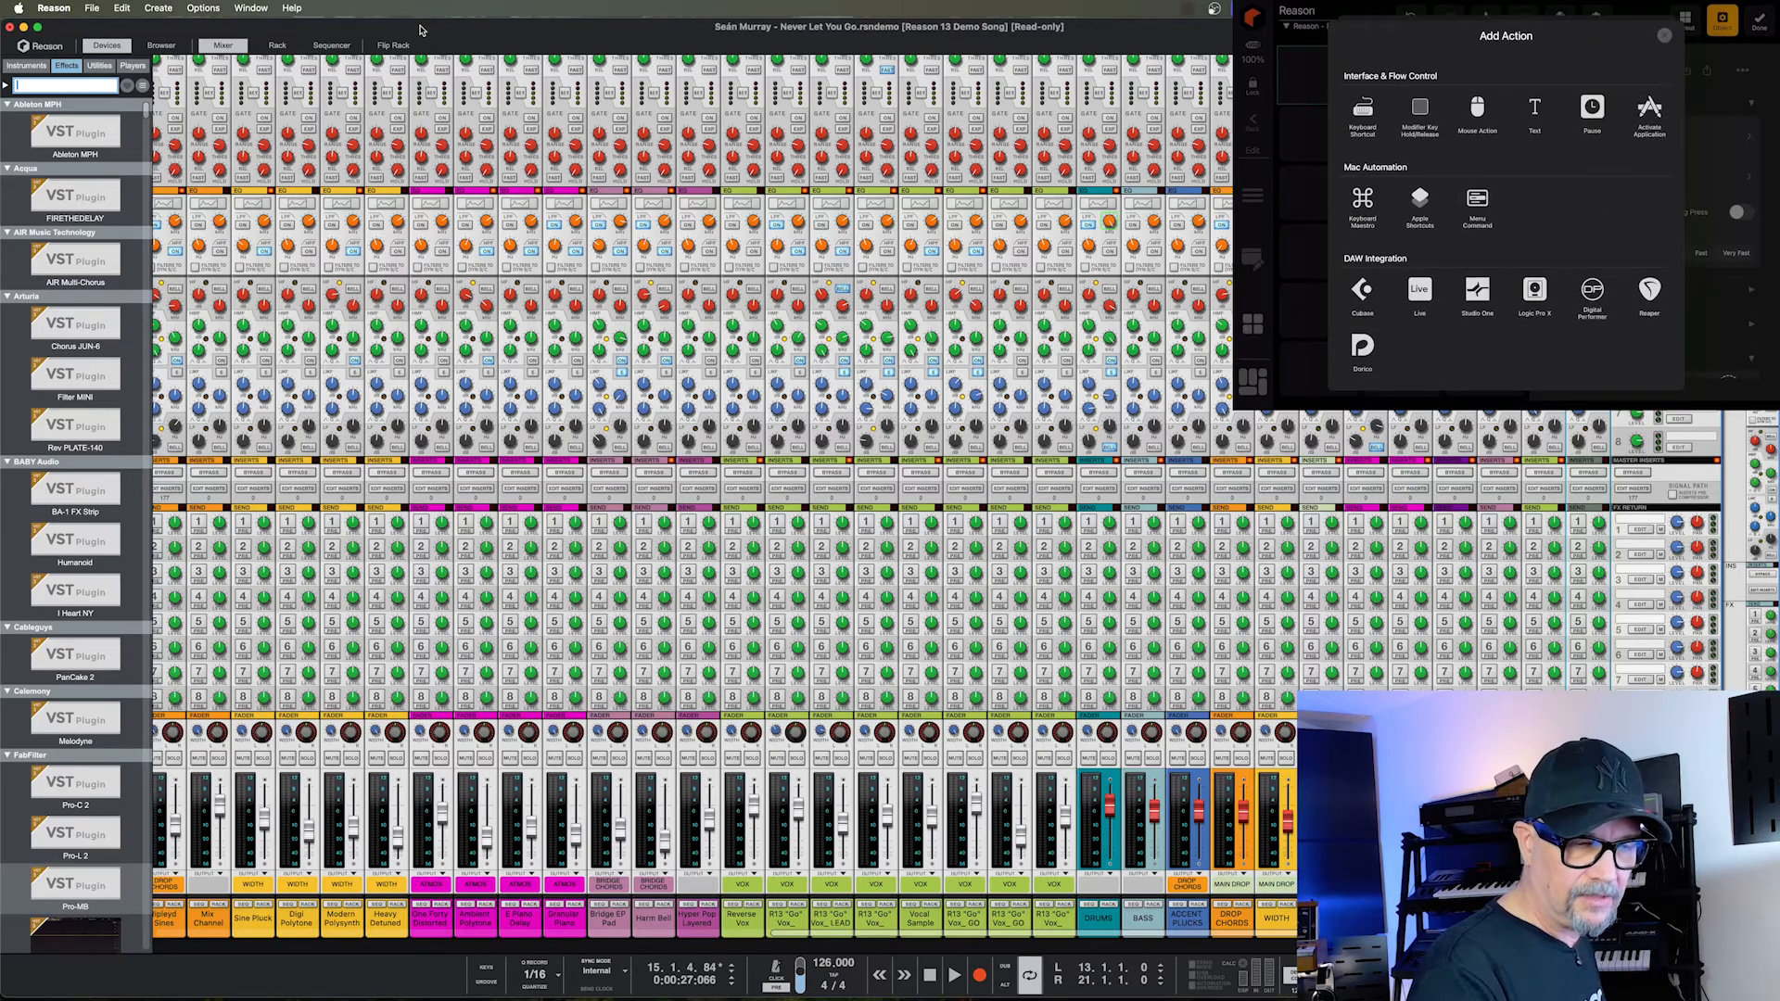
pyautogui.click(1592, 113)
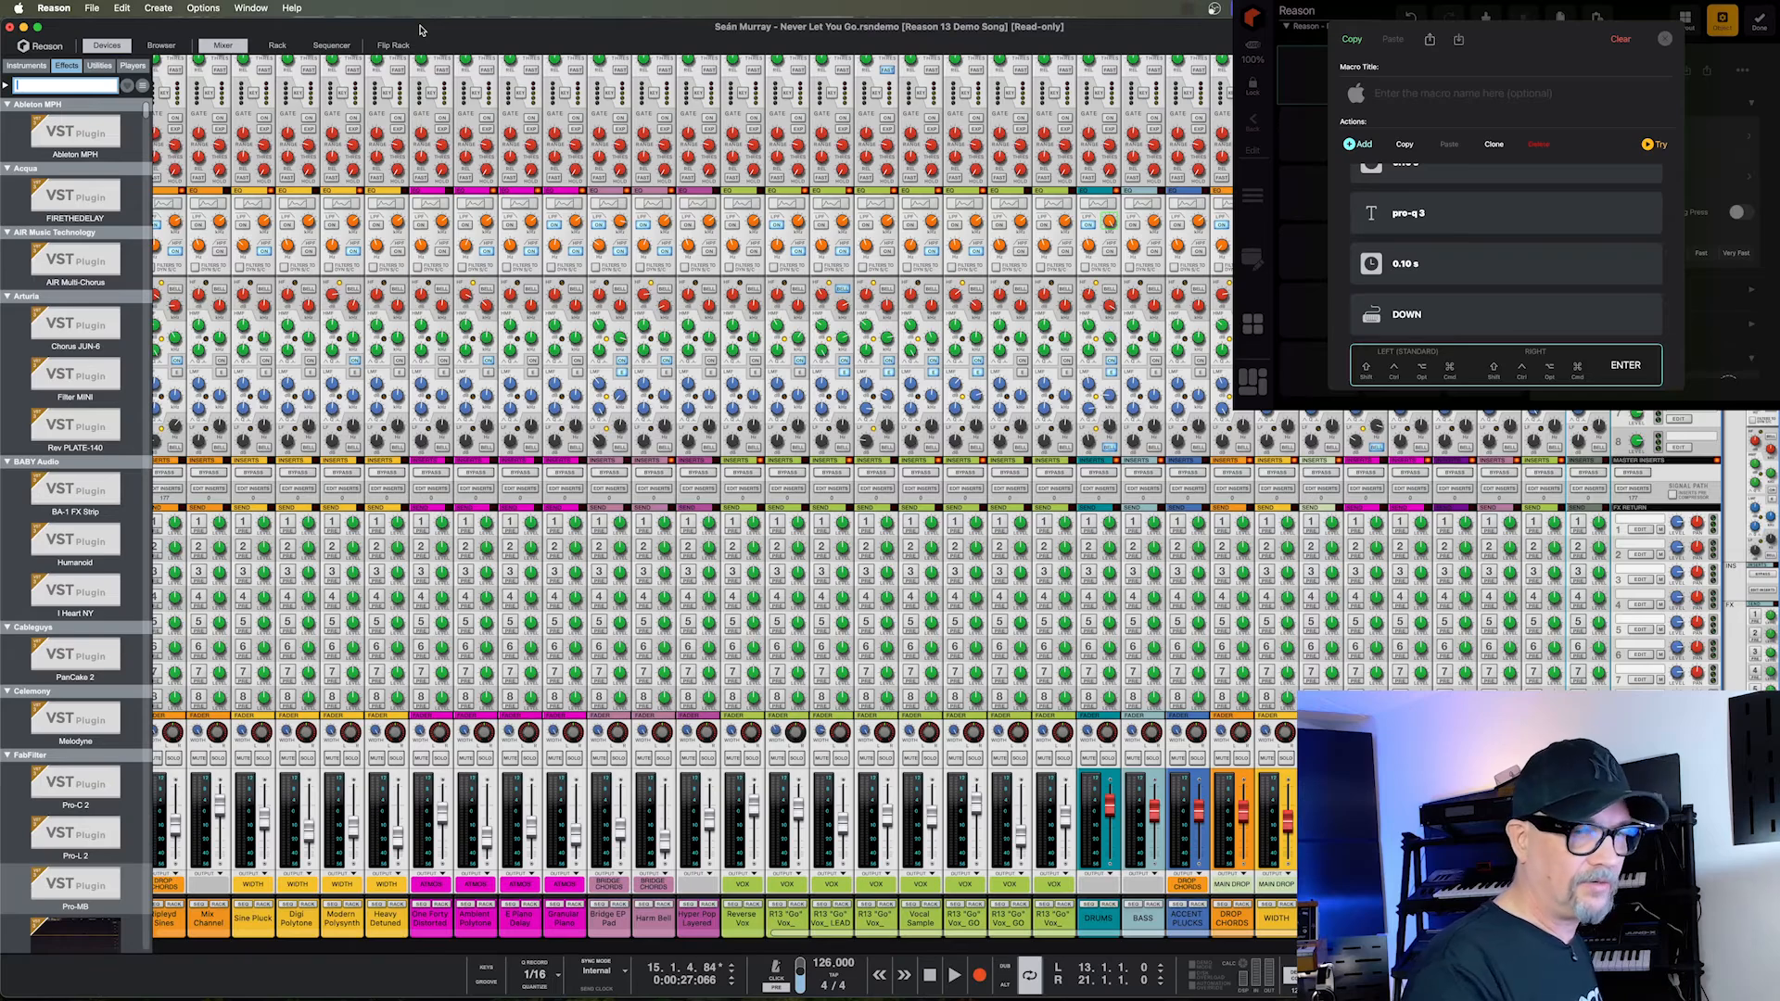
# Set the macro button's text label to "Pro-Q 3" in the Reason - FX grid.
pyautogui.press('p')
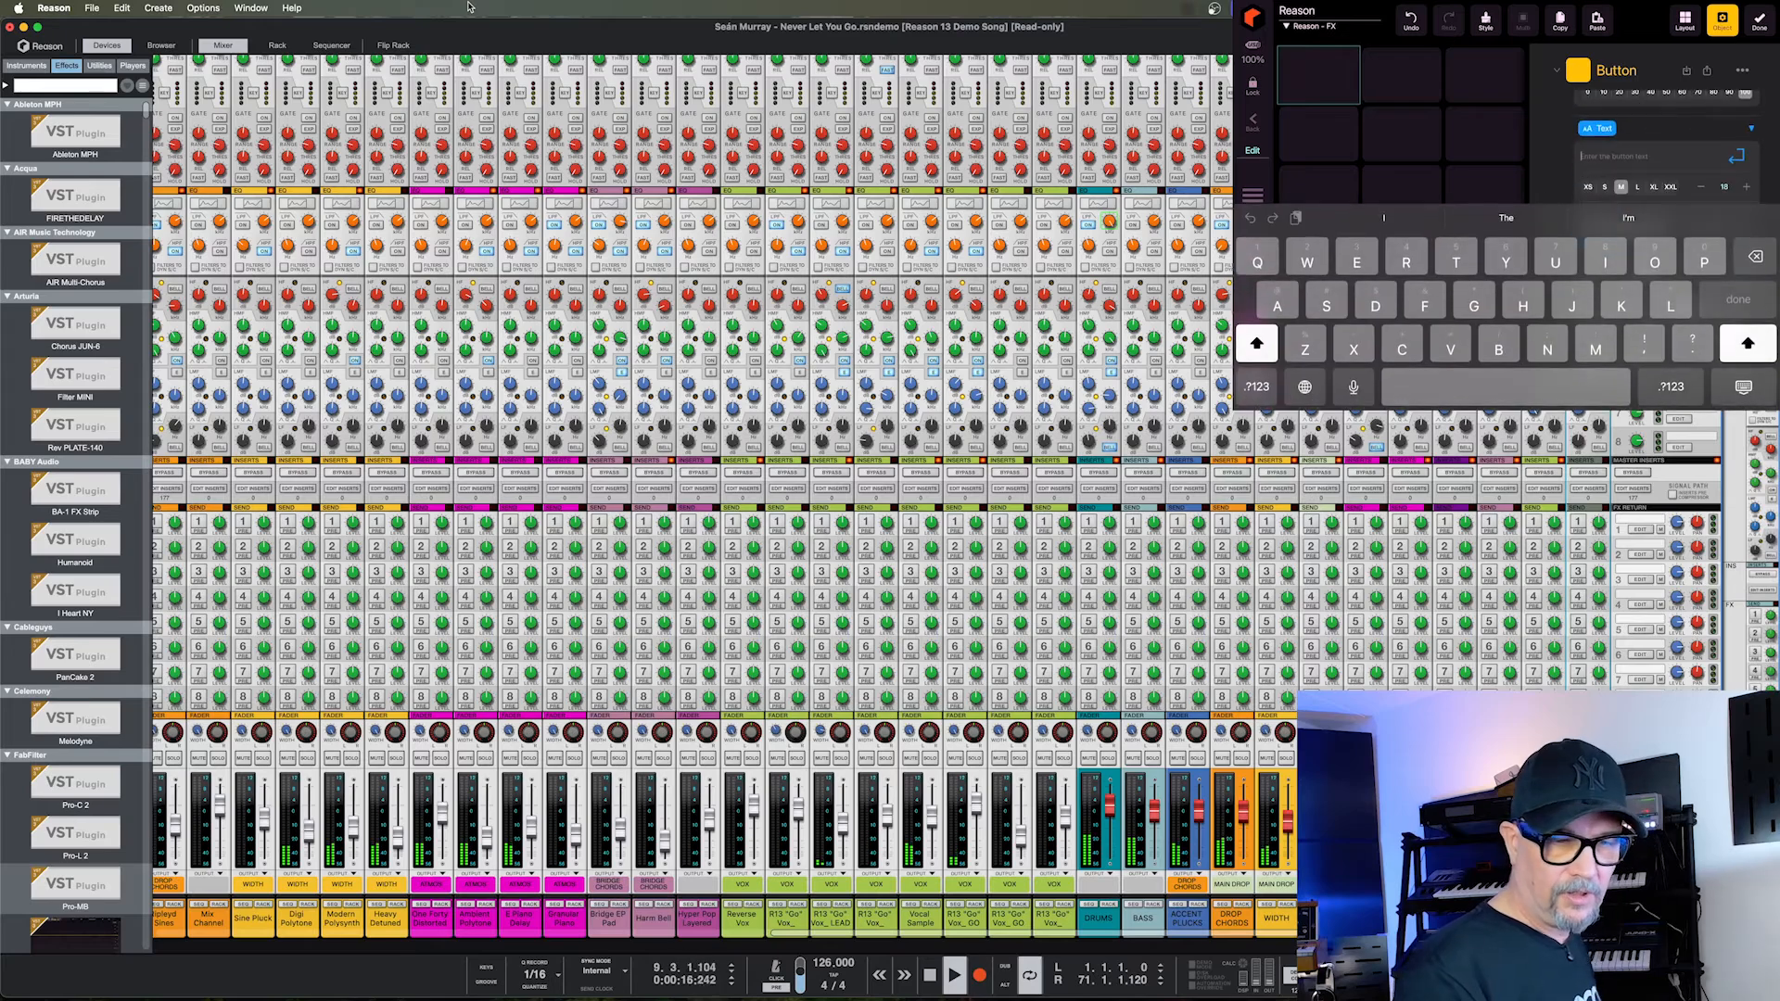
pyautogui.write('Pro')
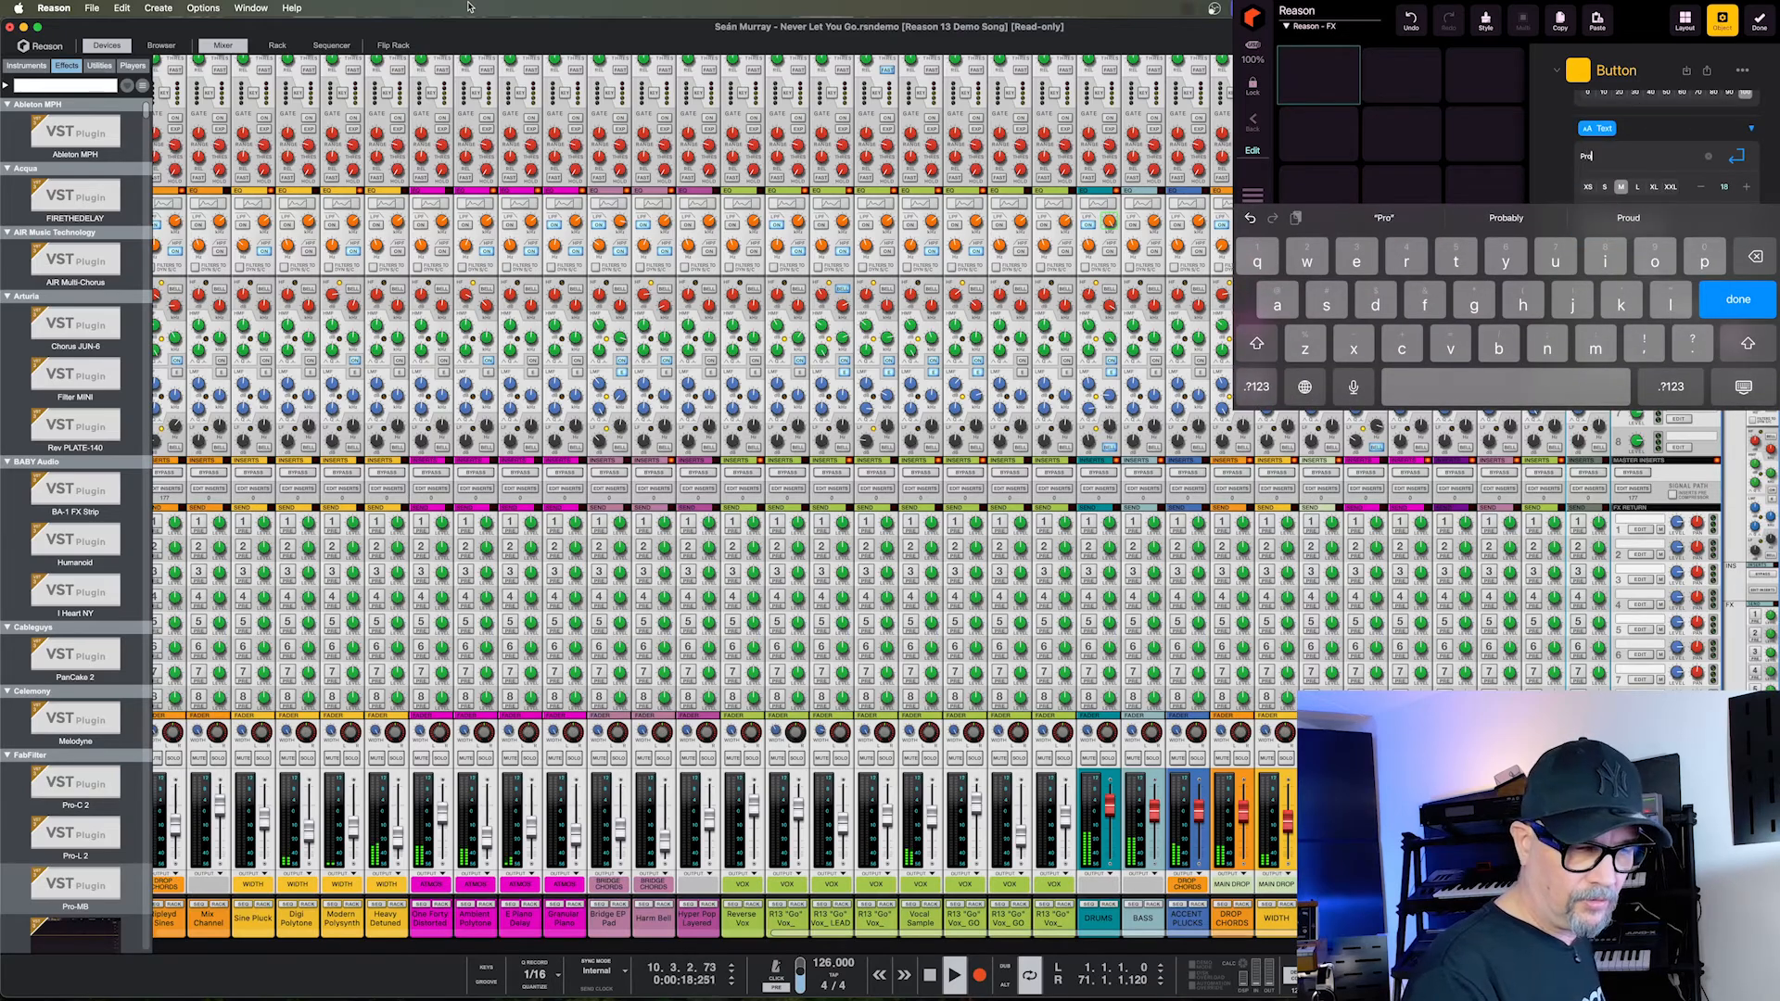
pyautogui.press('shift')
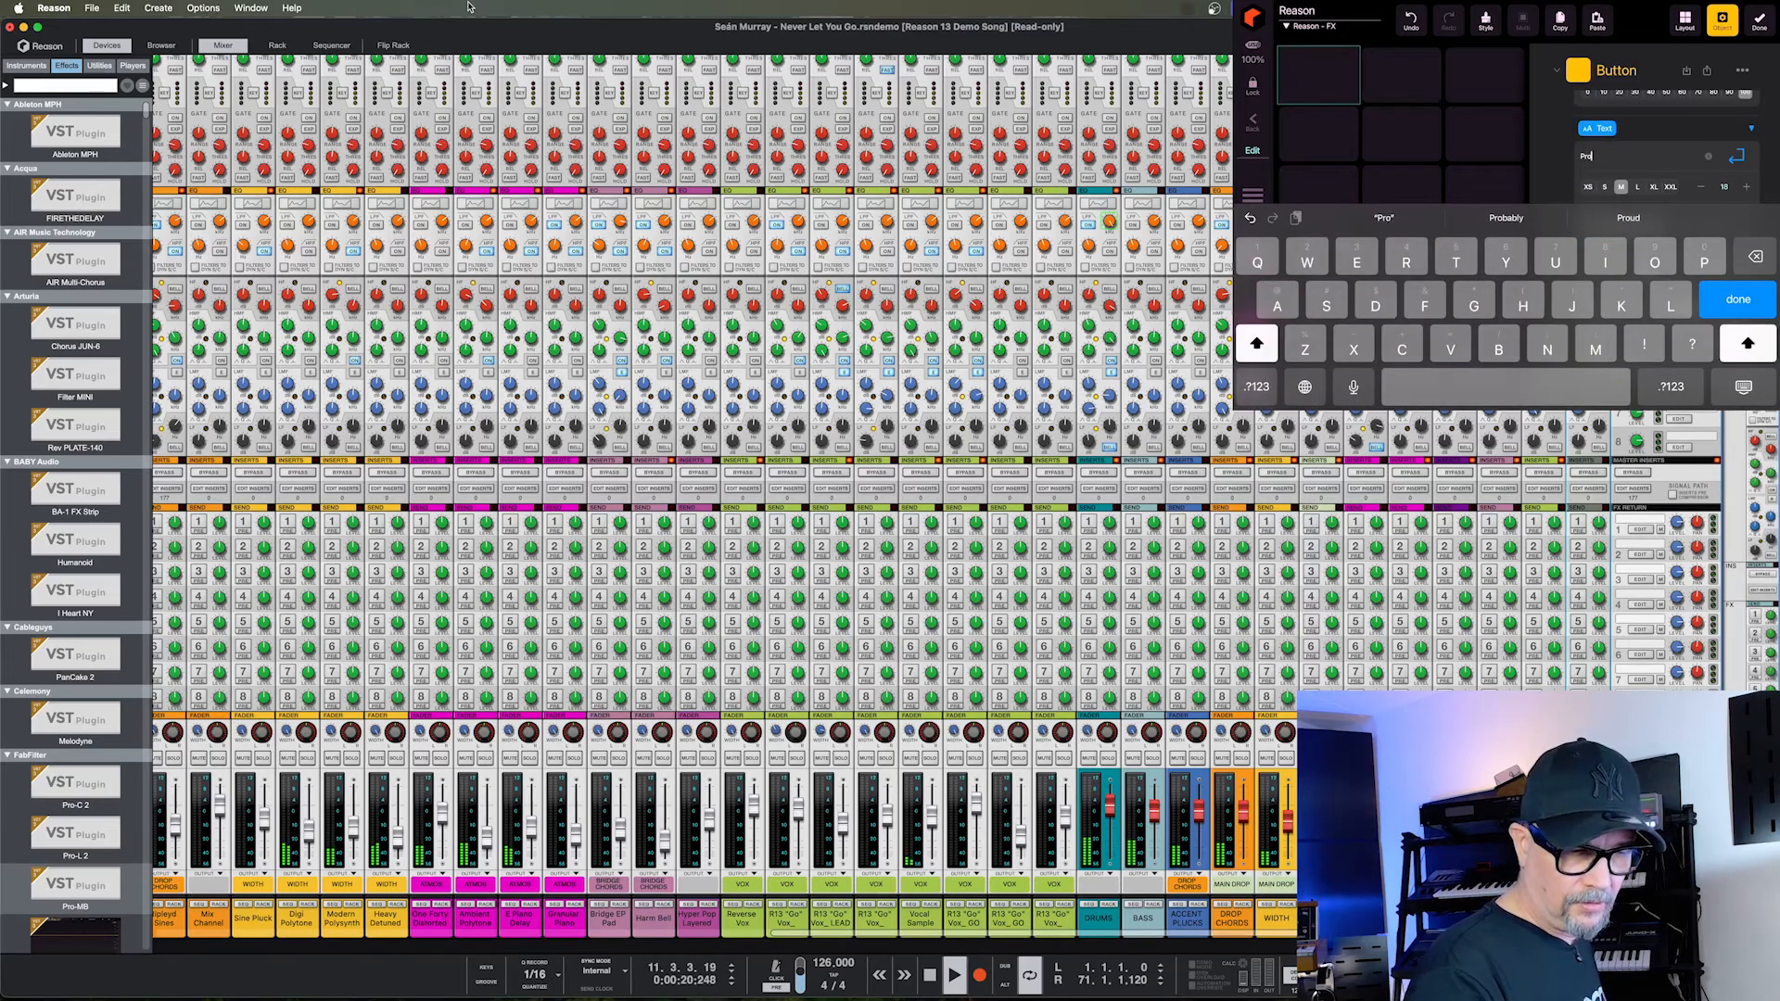
pyautogui.press('shift')
pyautogui.write('-')
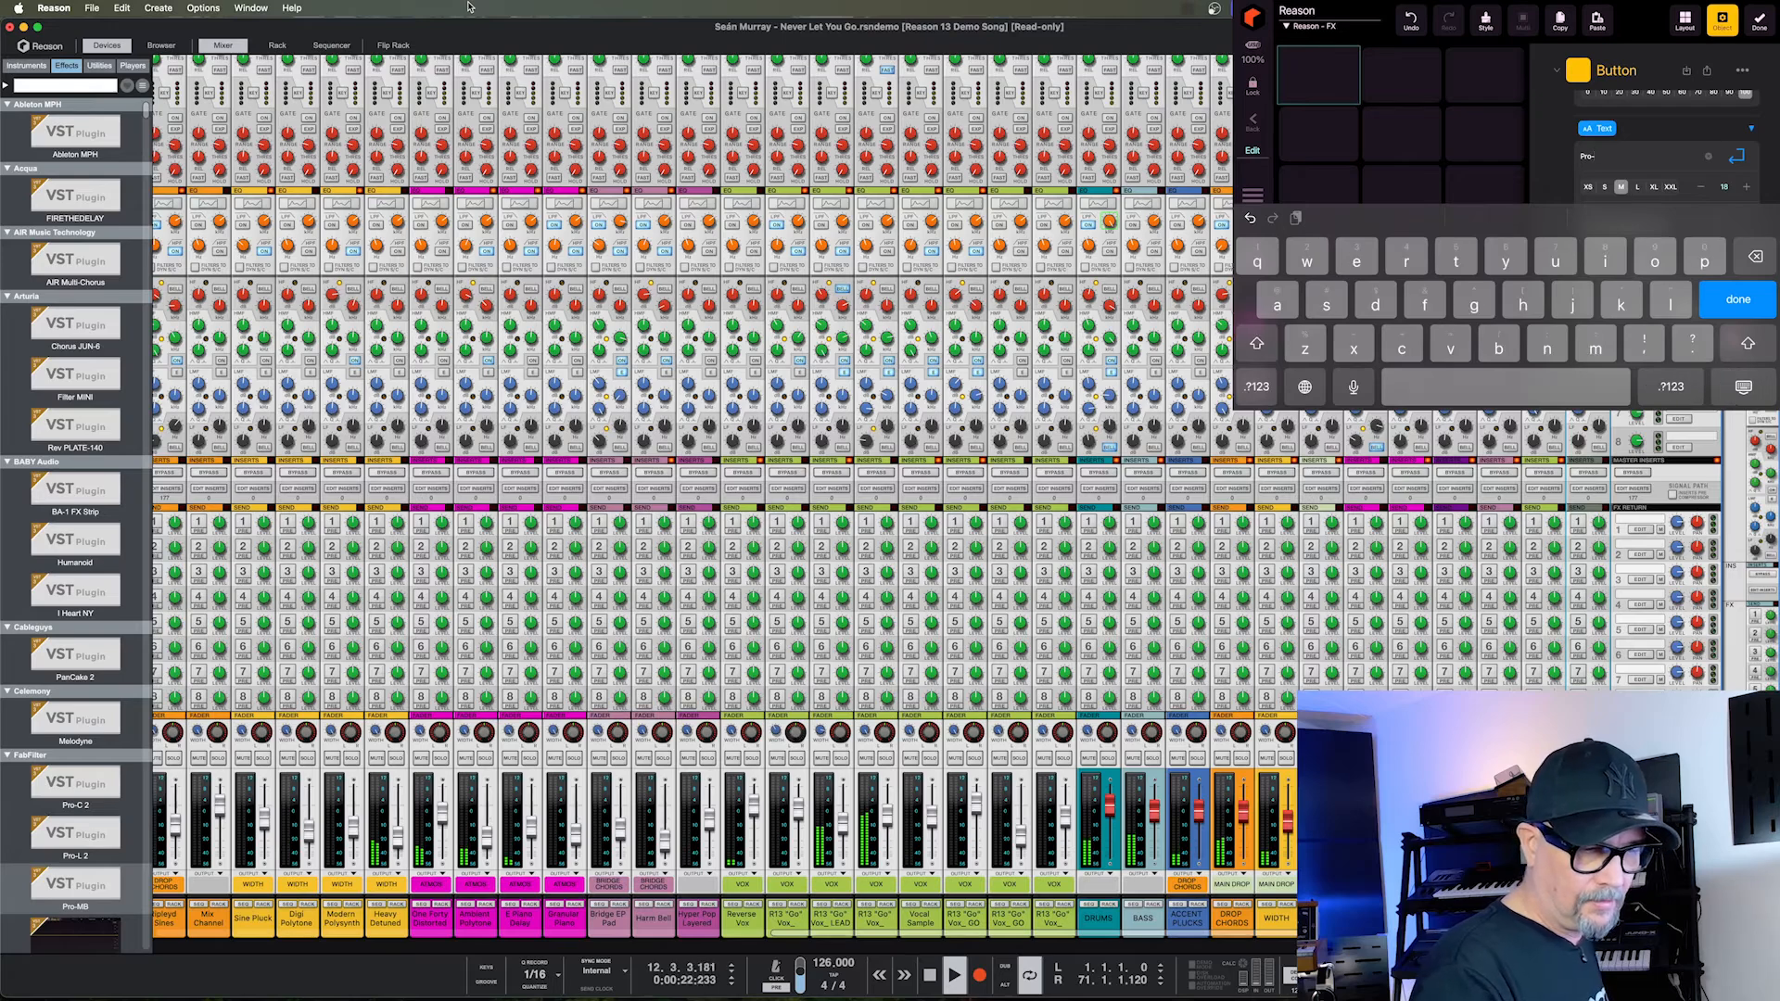
pyautogui.write('Q')
pyautogui.press('shift')
pyautogui.press('shift')
pyautogui.press('shift')
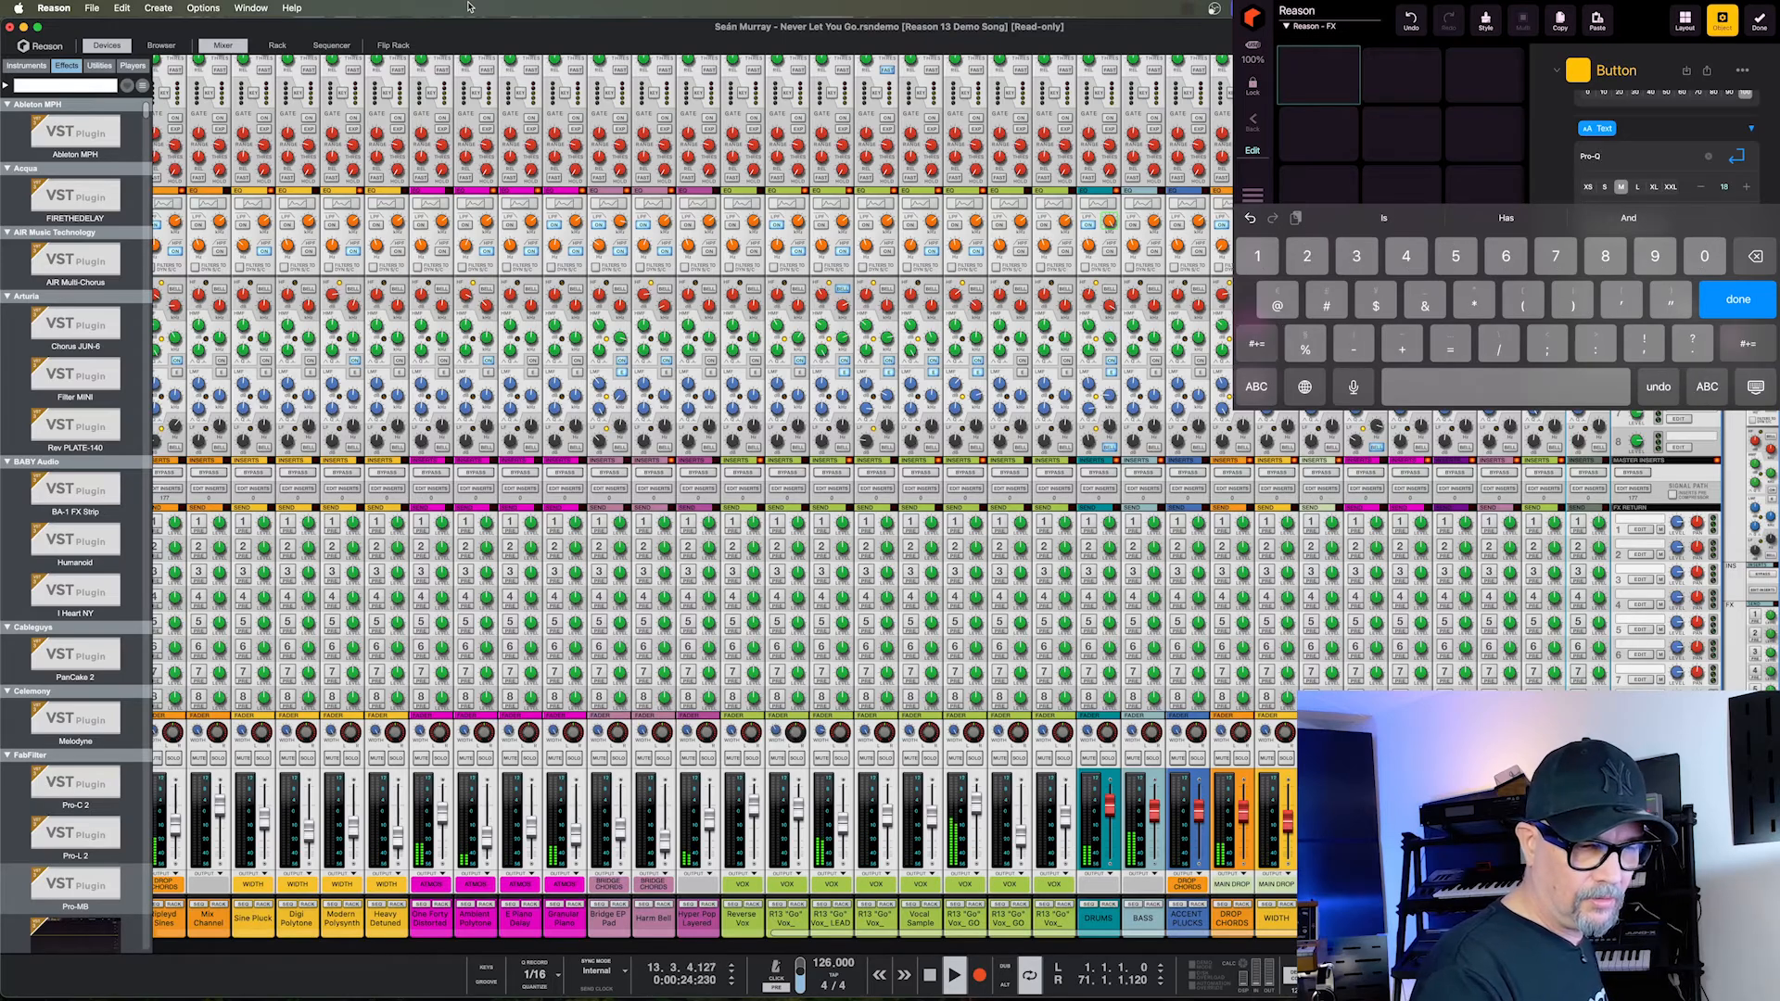
pyautogui.write('3')
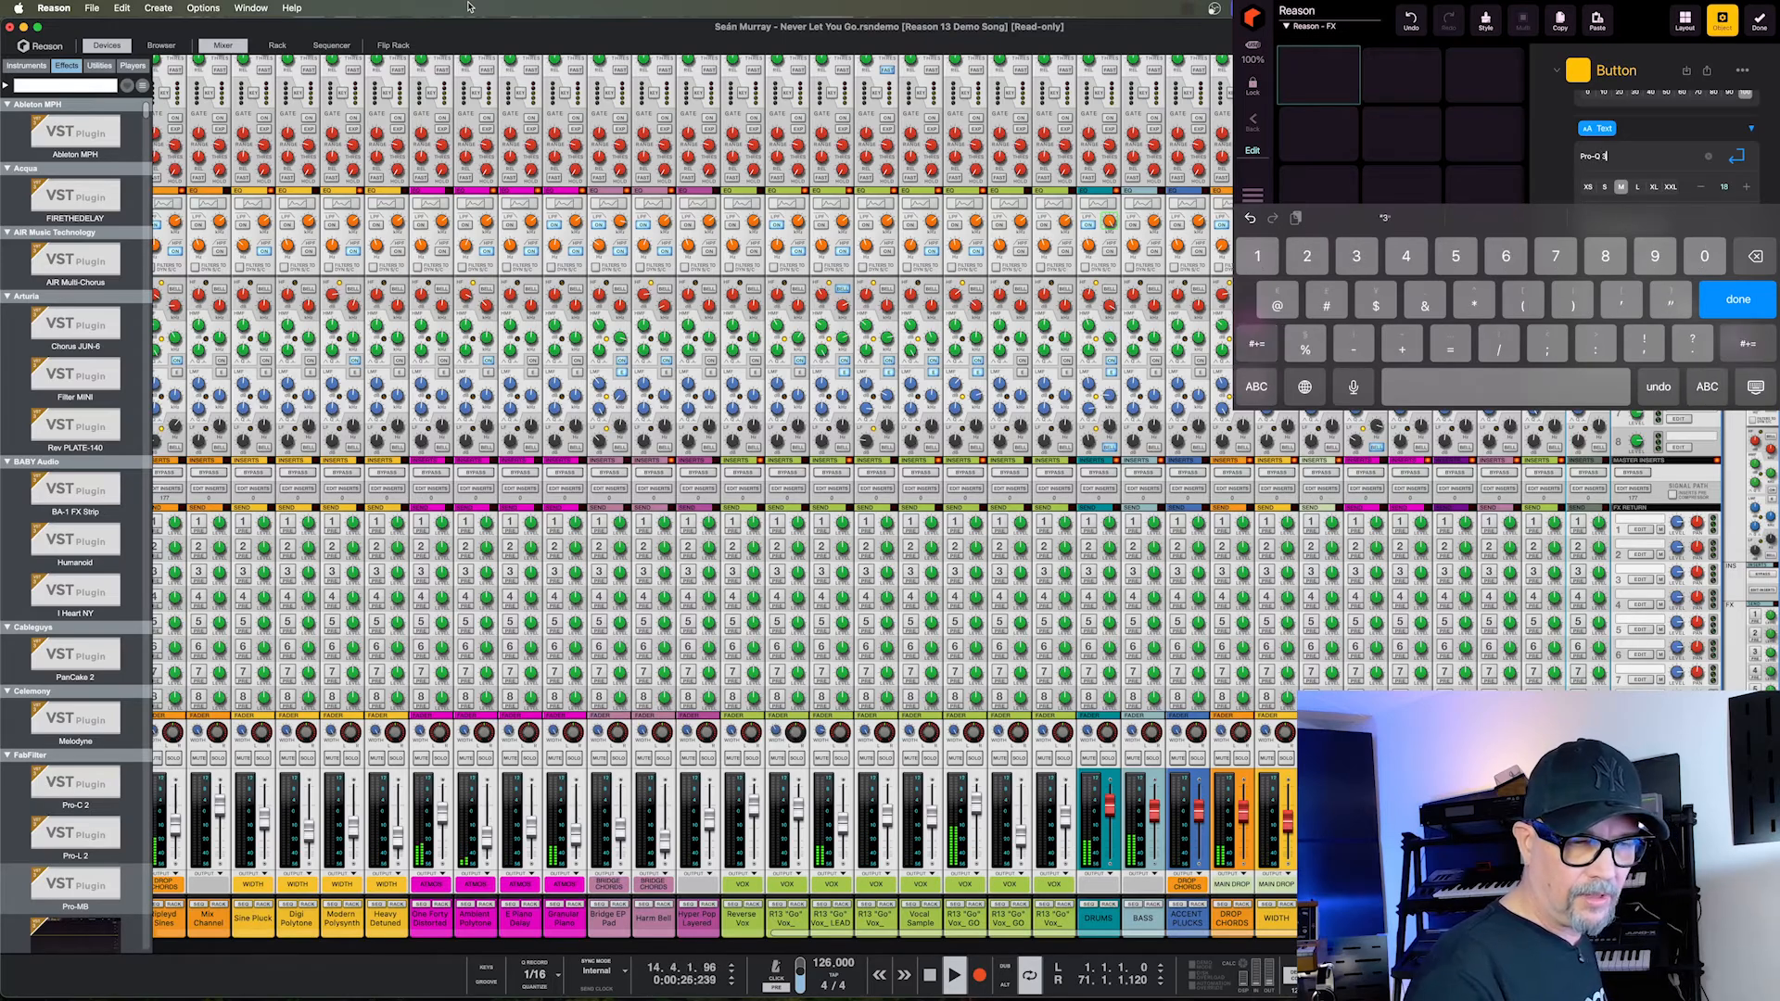
pyautogui.press('Return')
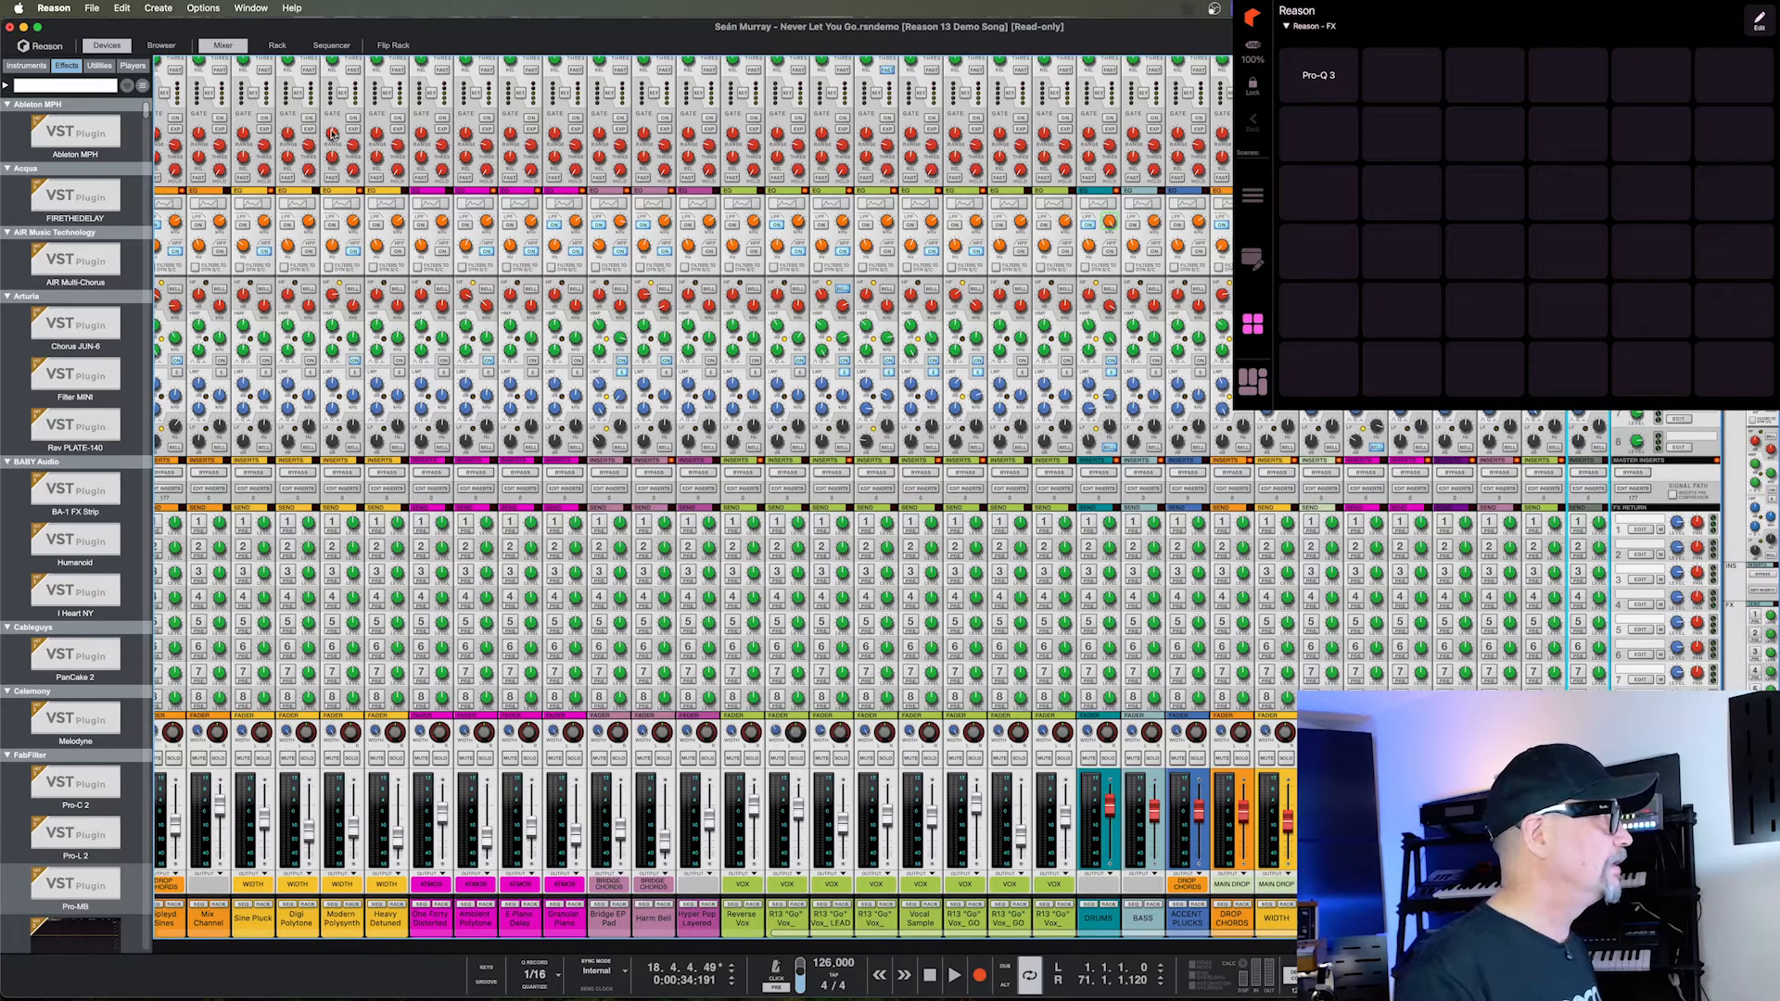
# Hide the device browser, run the Pro-Q 3 macro to find the effect, and load it onto Audio Track 1.
pyautogui.click(109, 46)
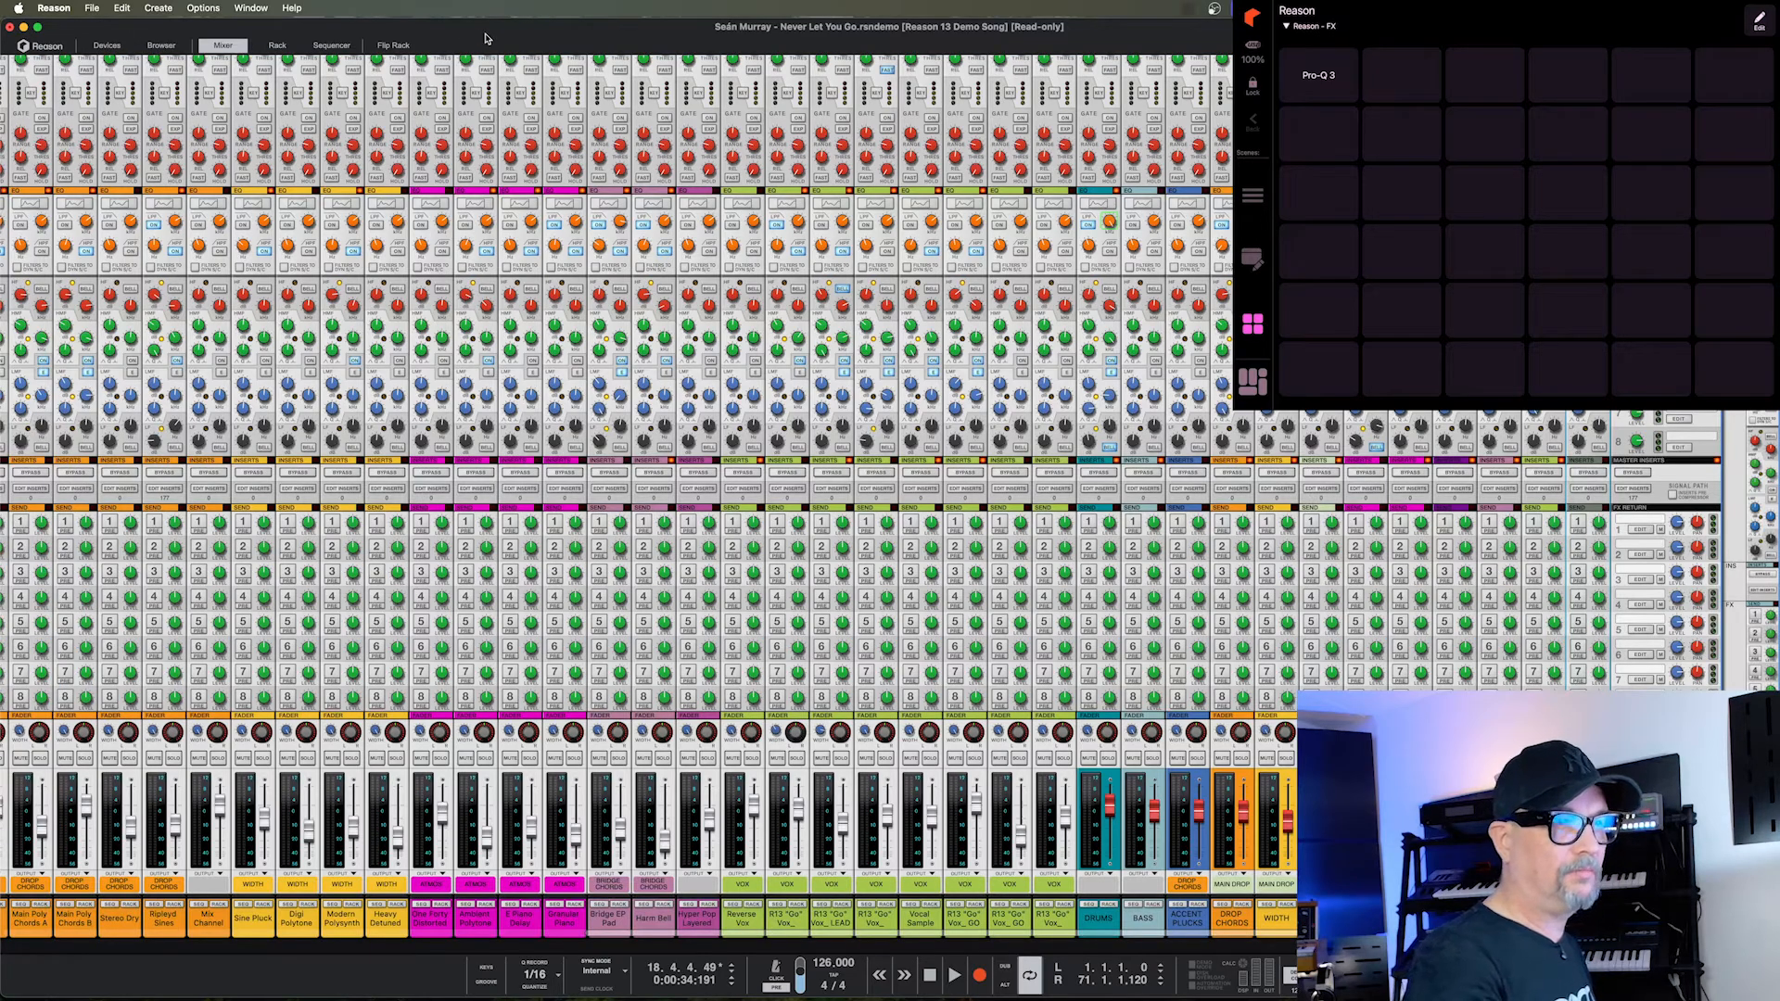
pyautogui.press('shift+super+f')
pyautogui.write('pro-q 3')
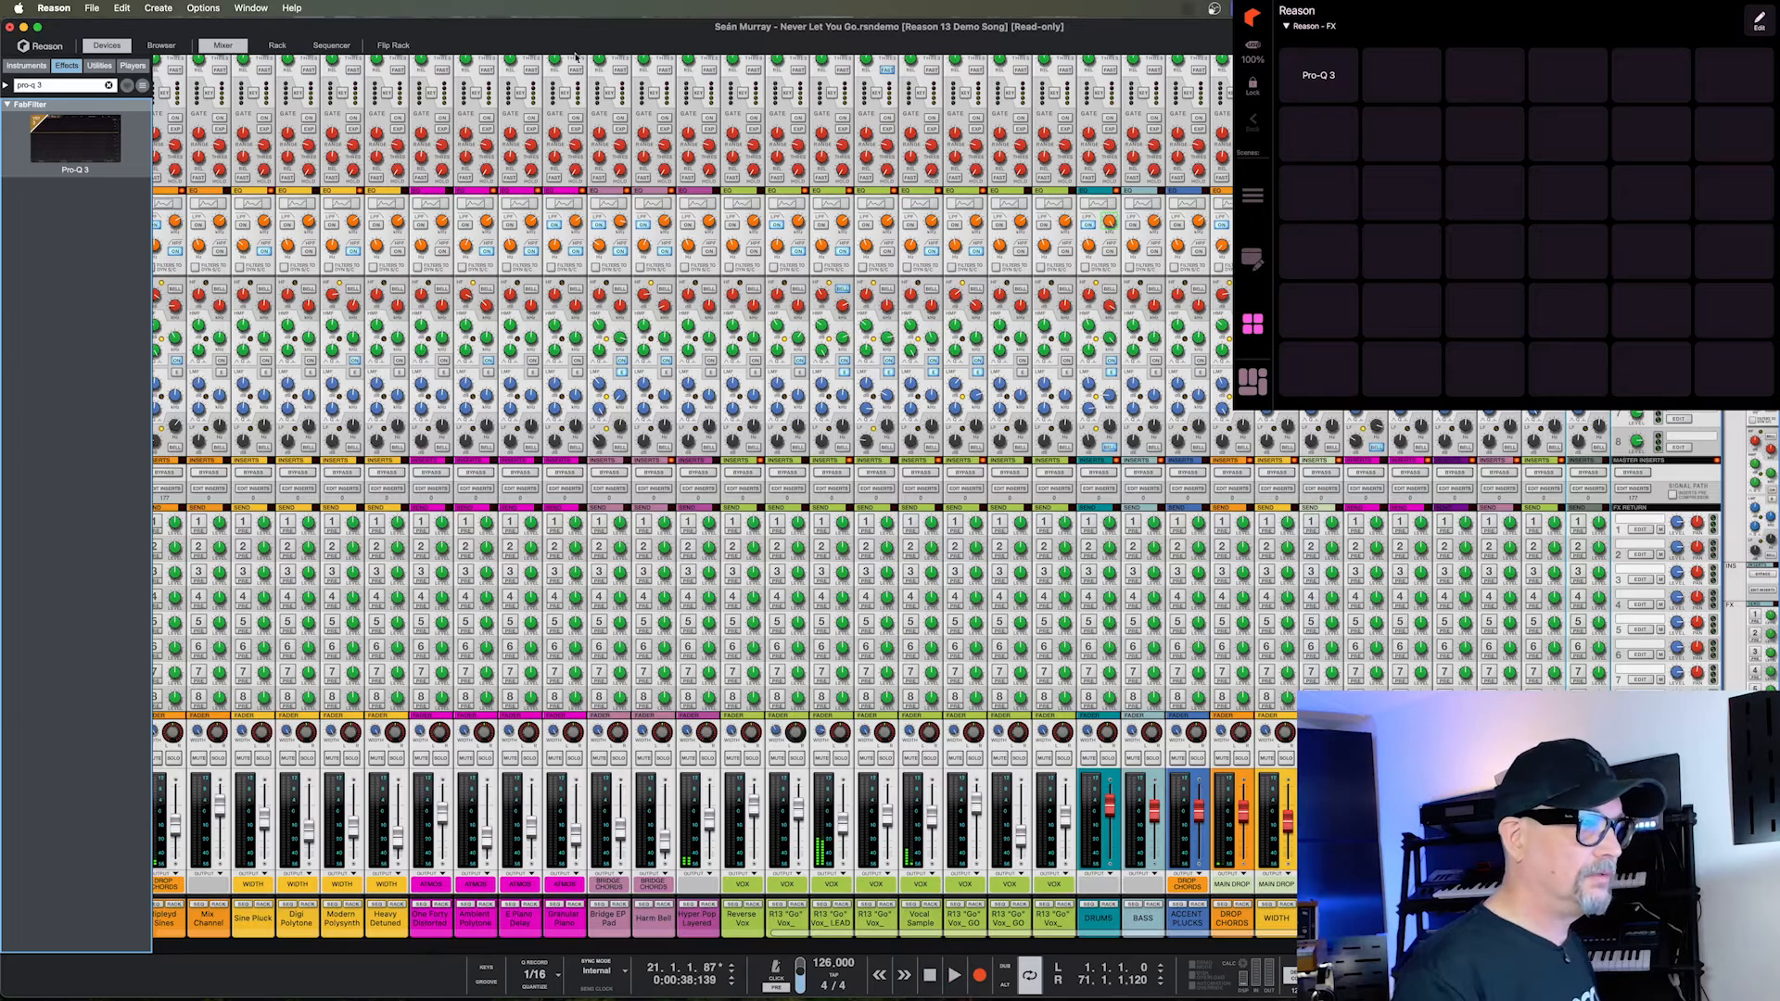
pyautogui.doubleClick(101, 138)
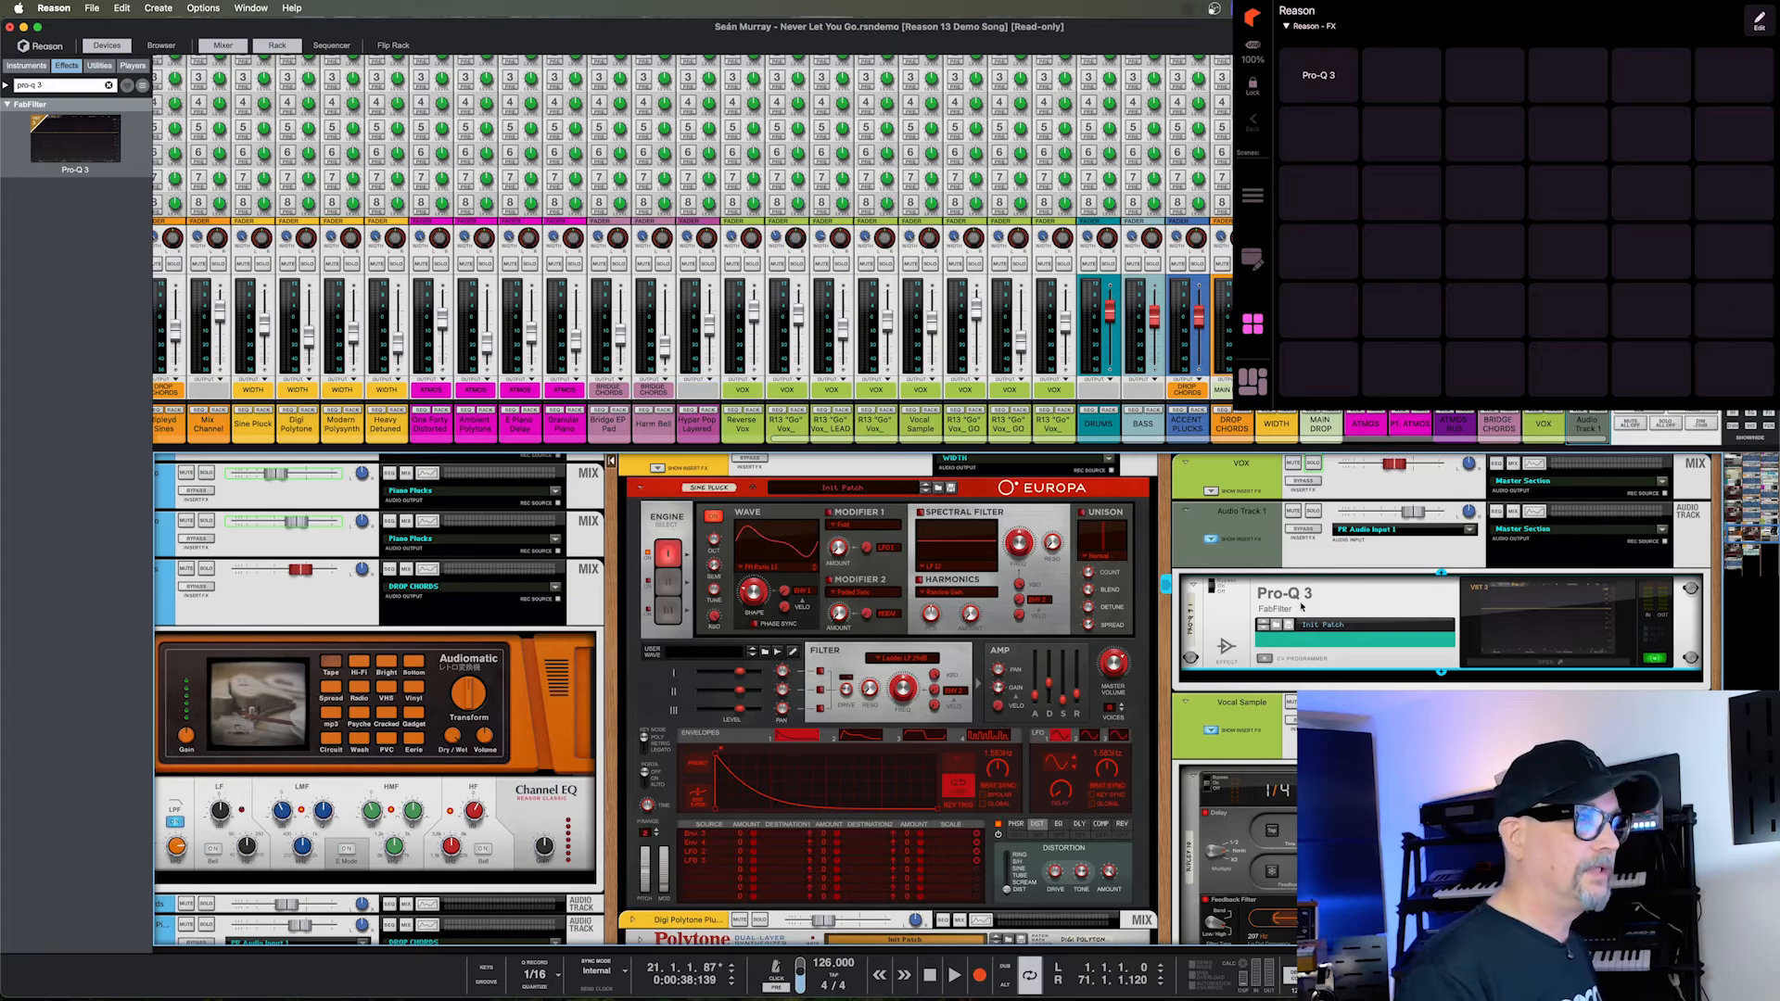
# Cut the Pro-Q 3 device from Audio Track 1 in the rack.
pyautogui.rightClick(1519, 640)
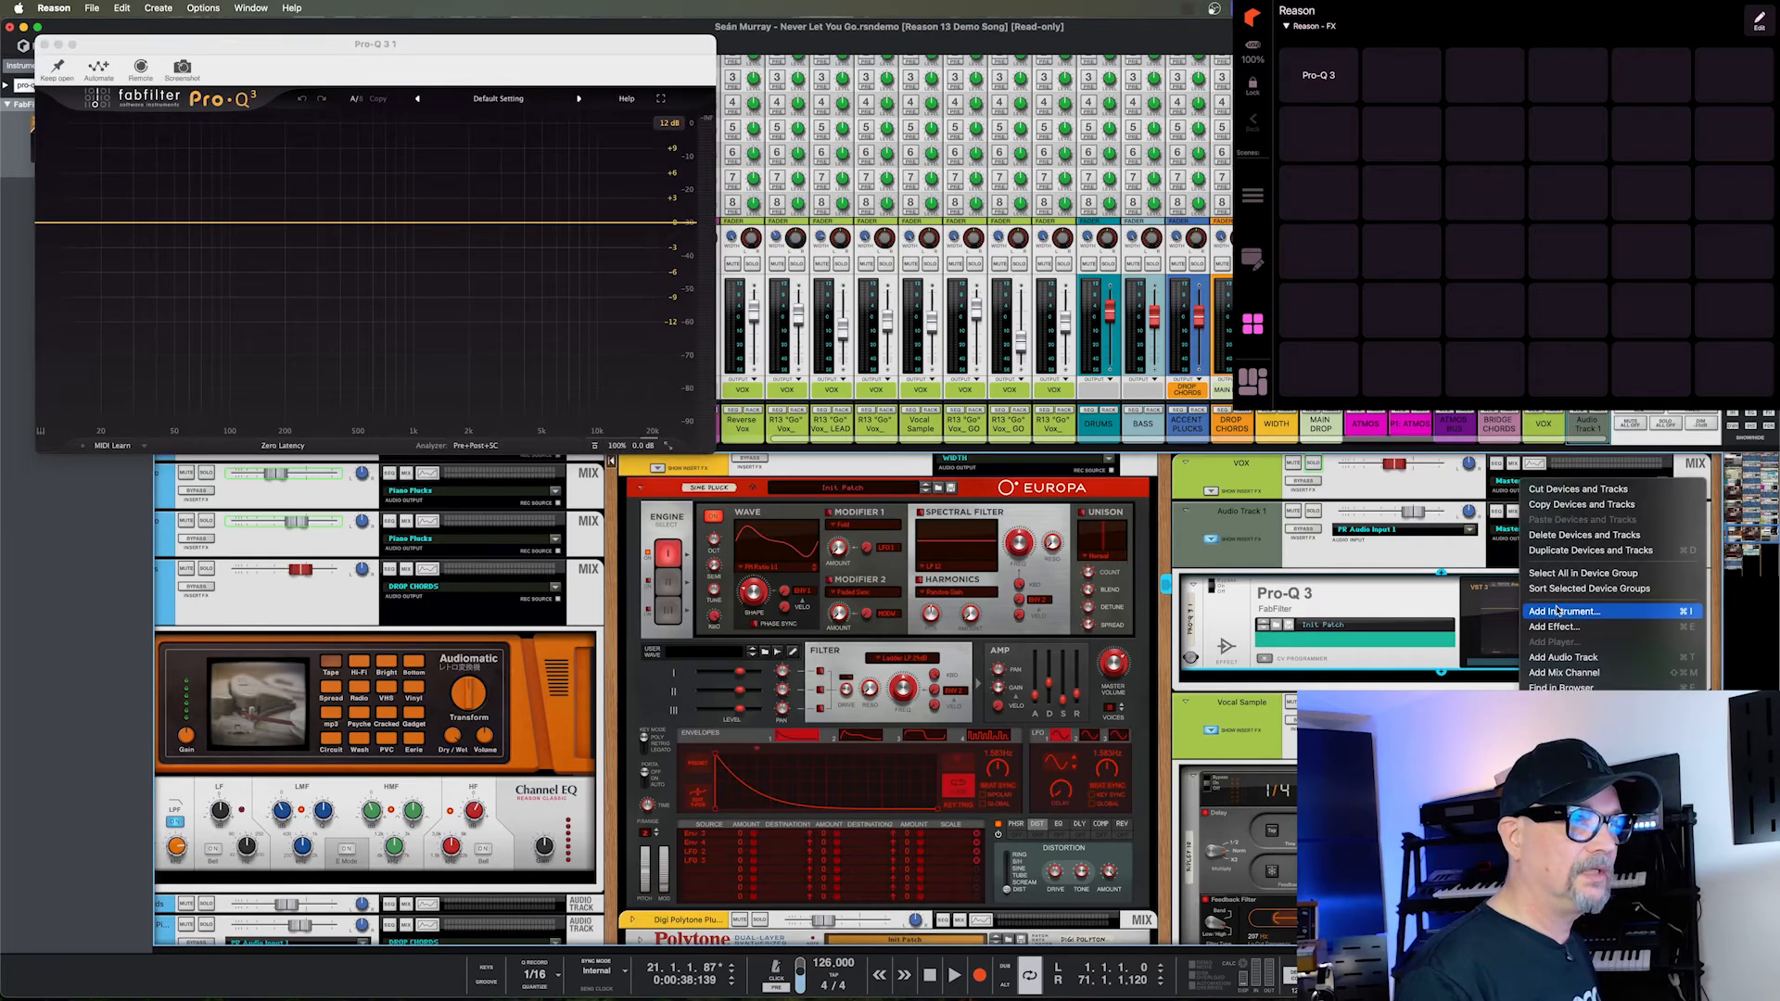
pyautogui.moveTo(1567, 740)
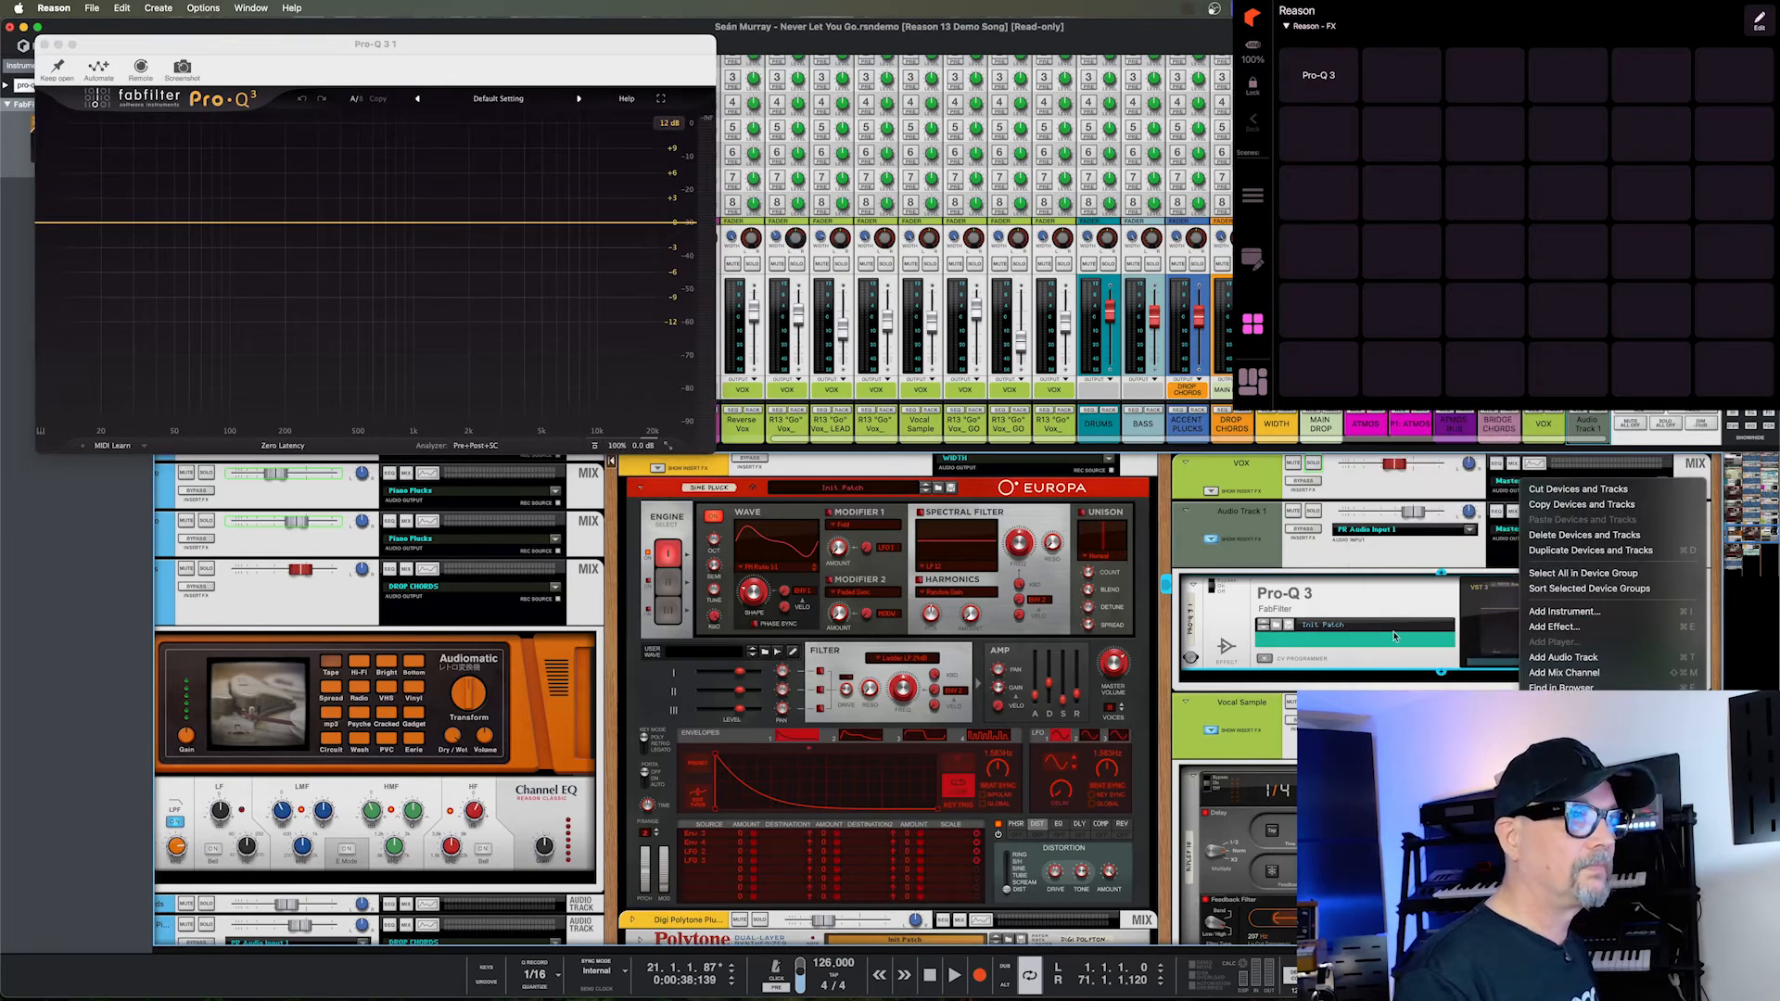
pyautogui.click(1381, 621)
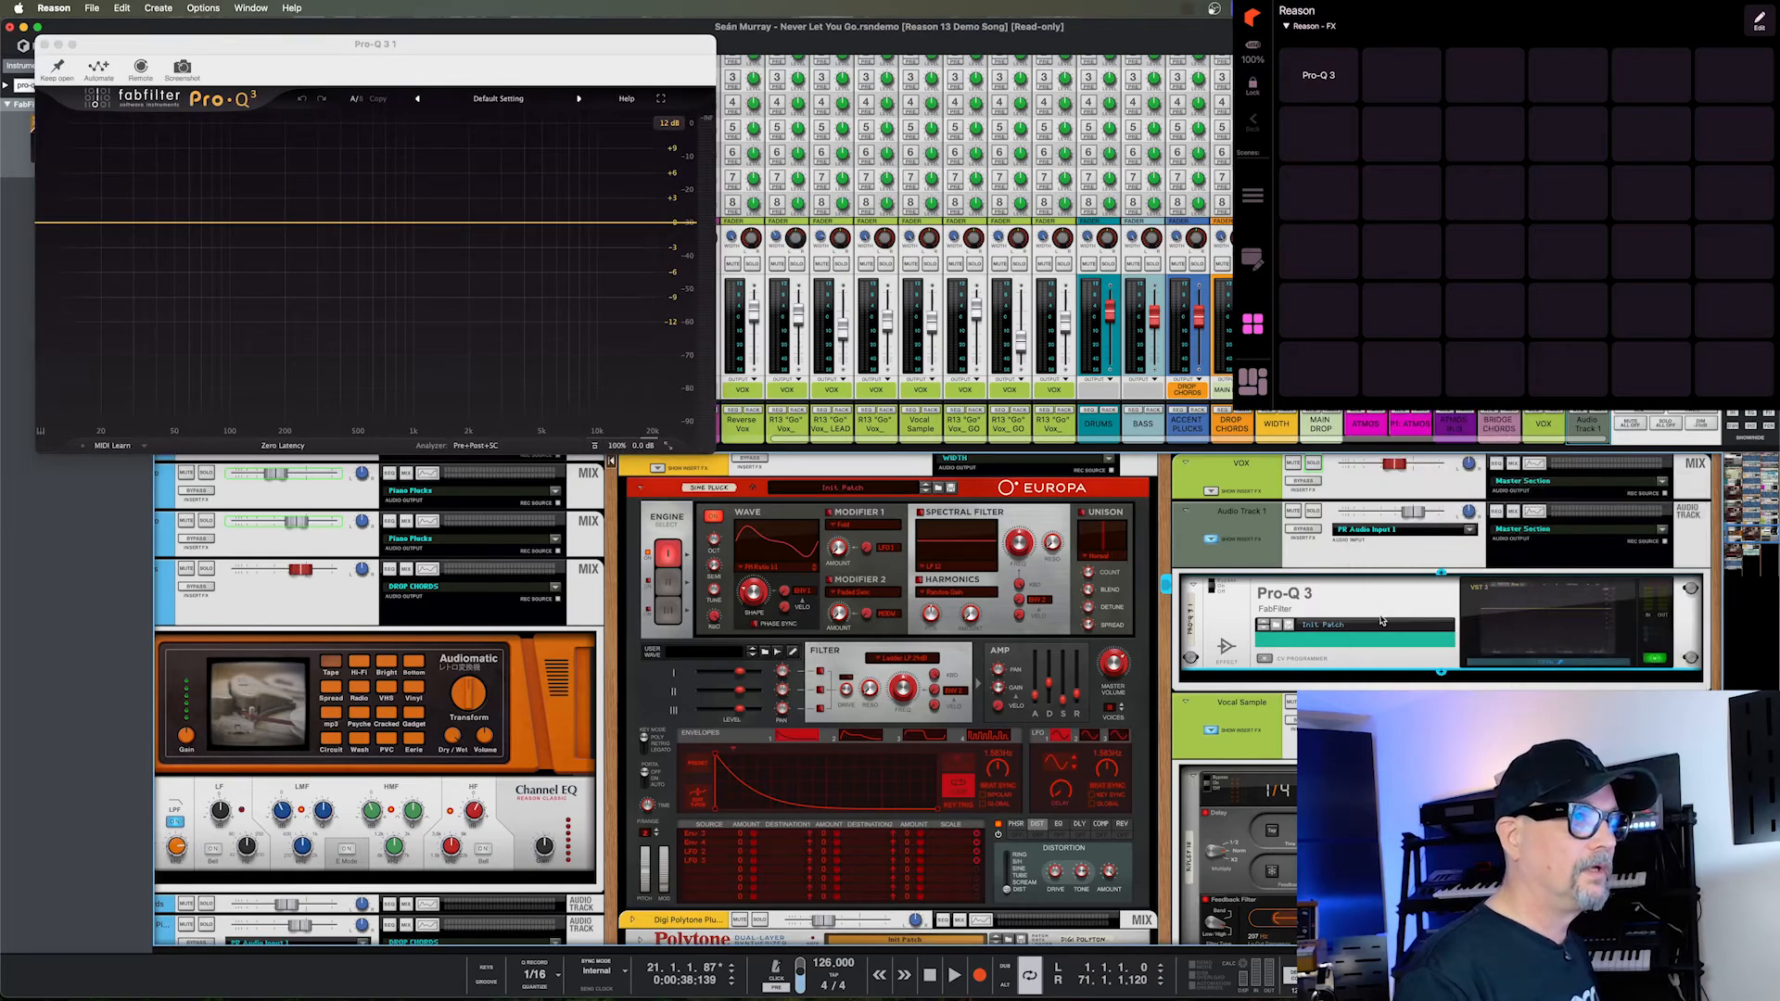
pyautogui.rightClick(1326, 590)
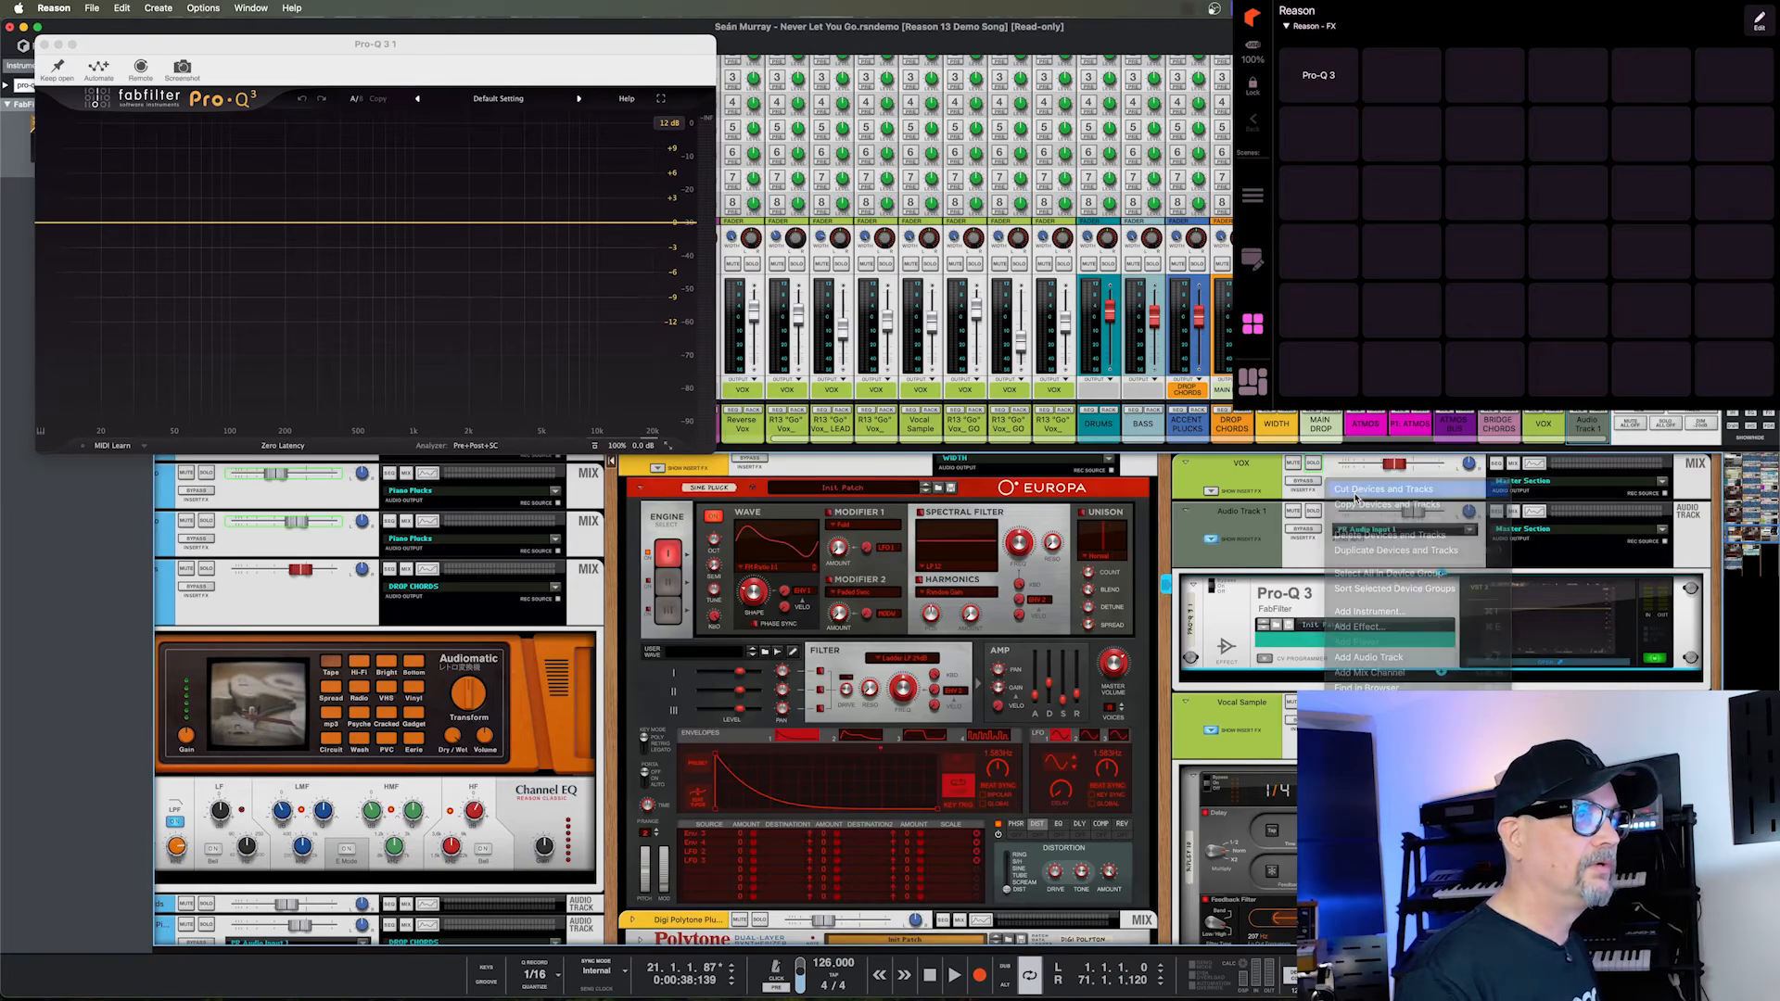
pyautogui.click(1355, 491)
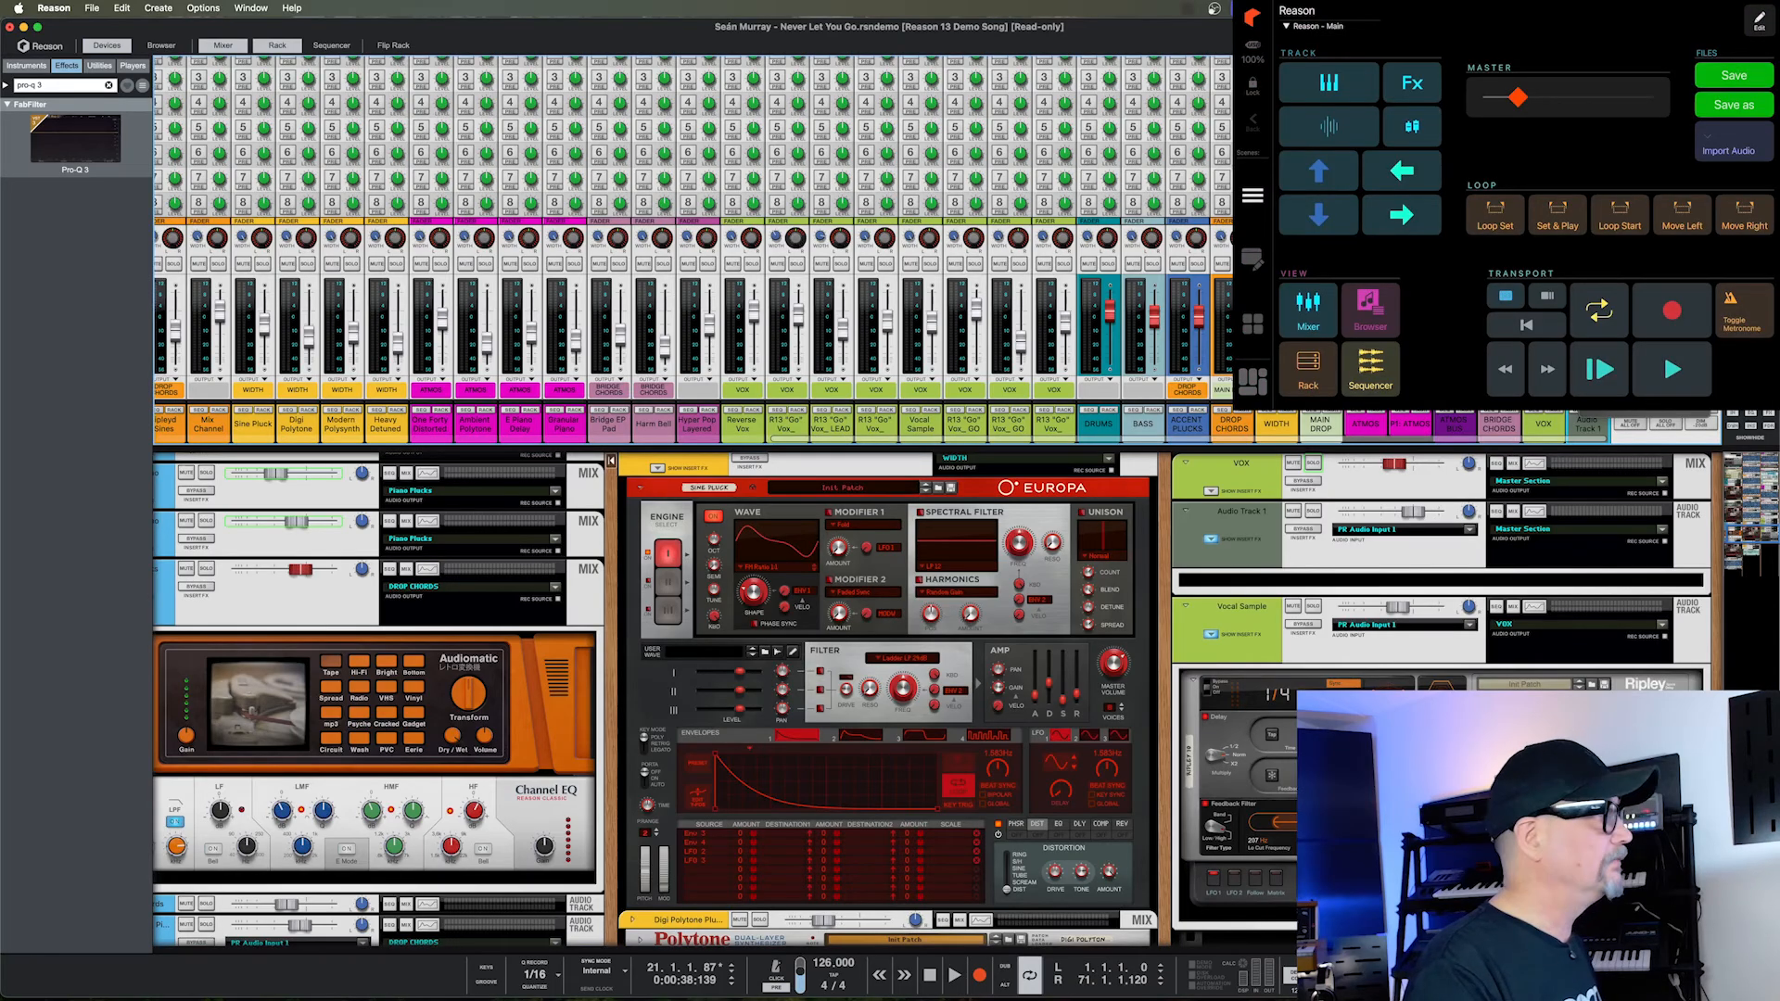
# Show the mixer on its own and reset the device browser by clearing its search and hiding it.
pyautogui.press('F5')
pyautogui.press('F5')
pyautogui.press('F5')
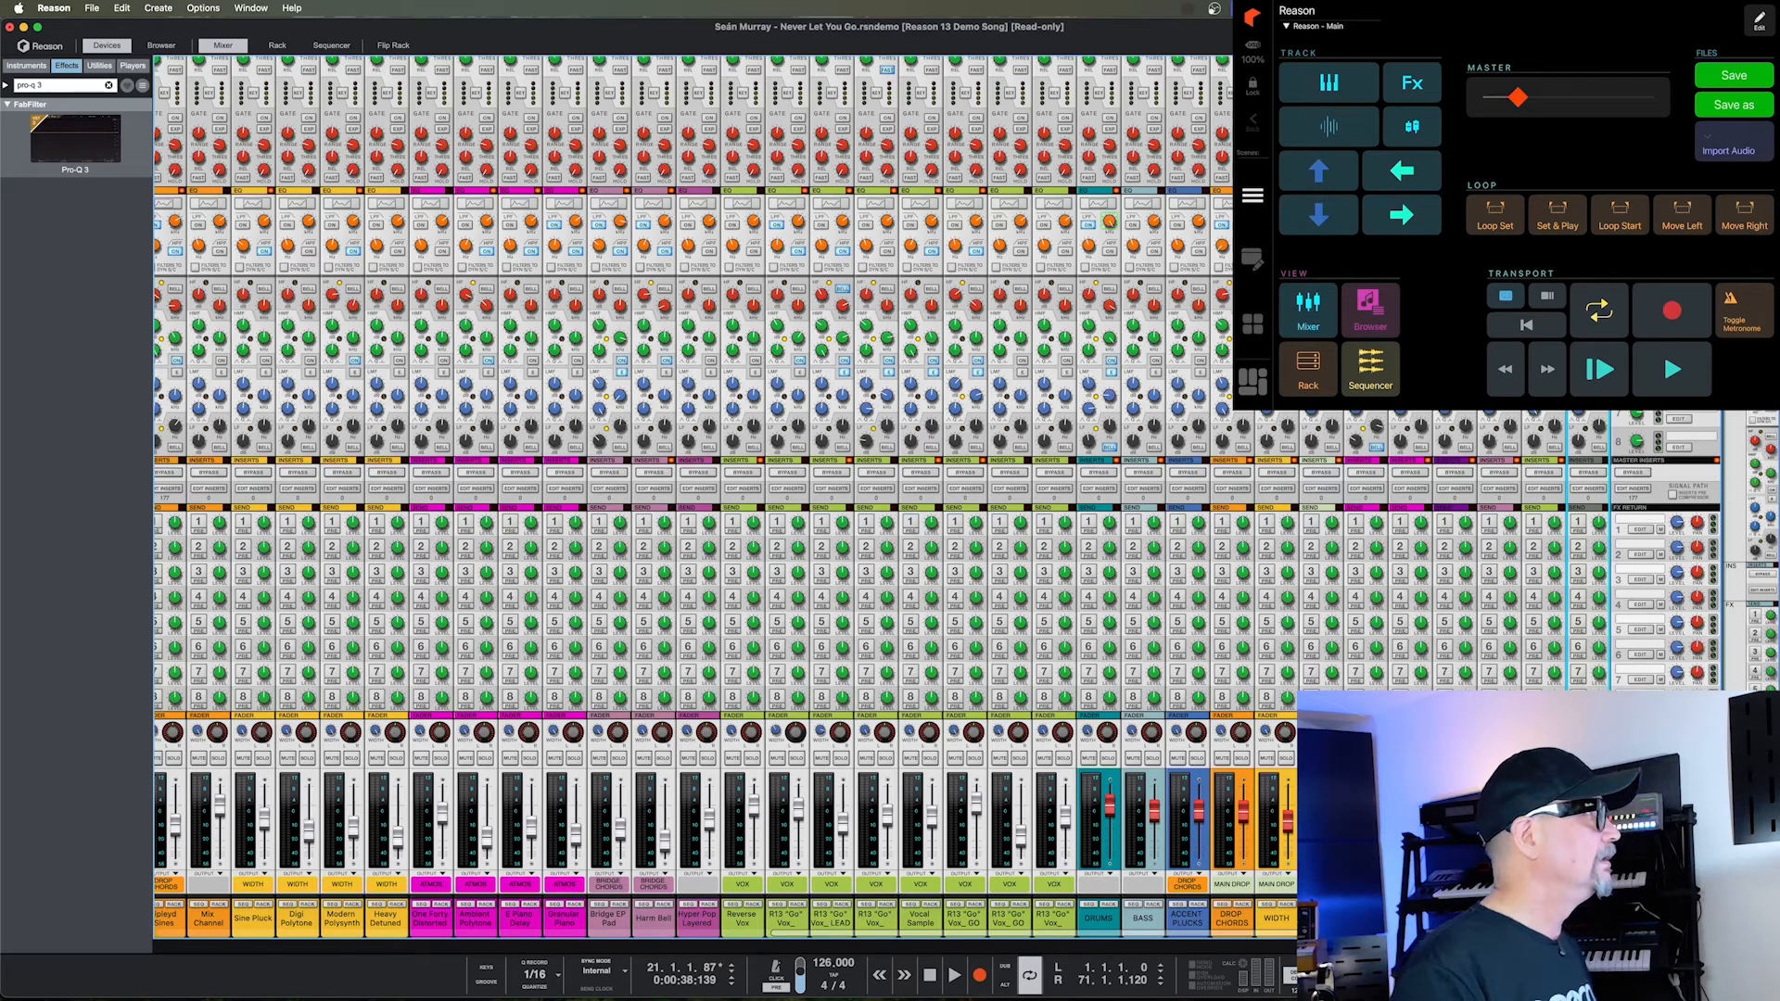
pyautogui.click(108, 84)
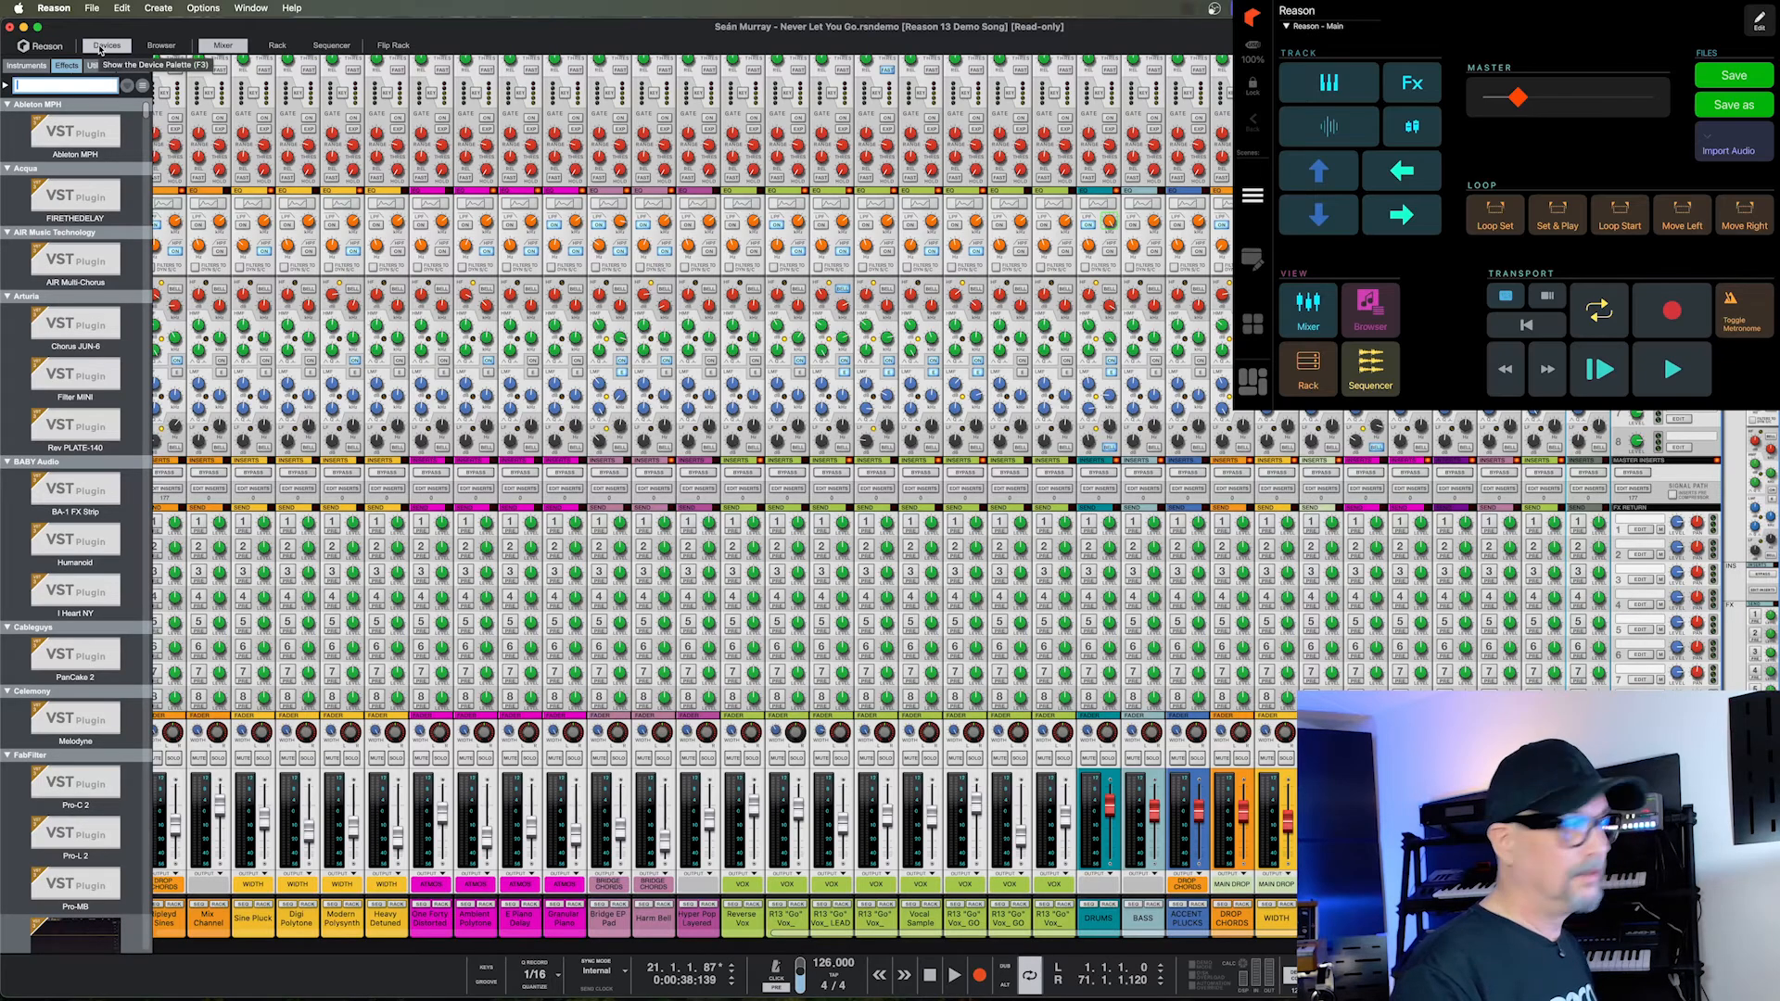
pyautogui.click(100, 46)
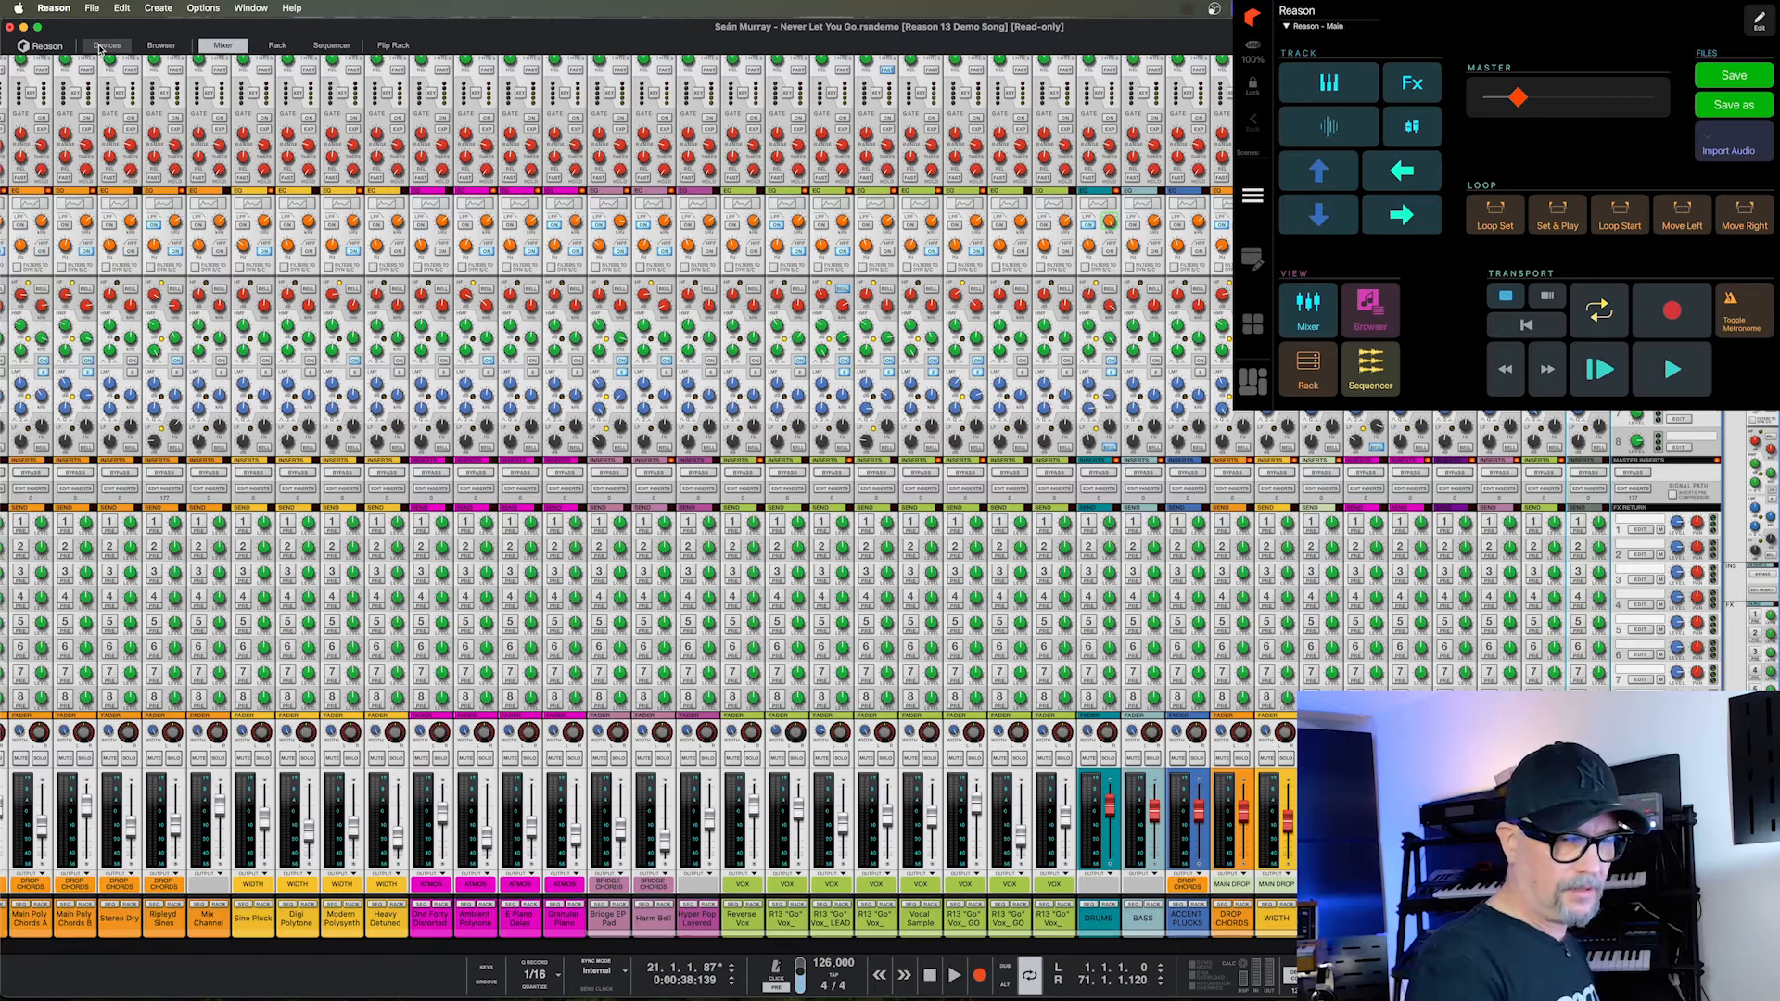
# Run the Pro-Q 3 macro to search the effects for "pro-q 3" and load the device onto Audio Track 1.
pyautogui.press('shift+super+f')
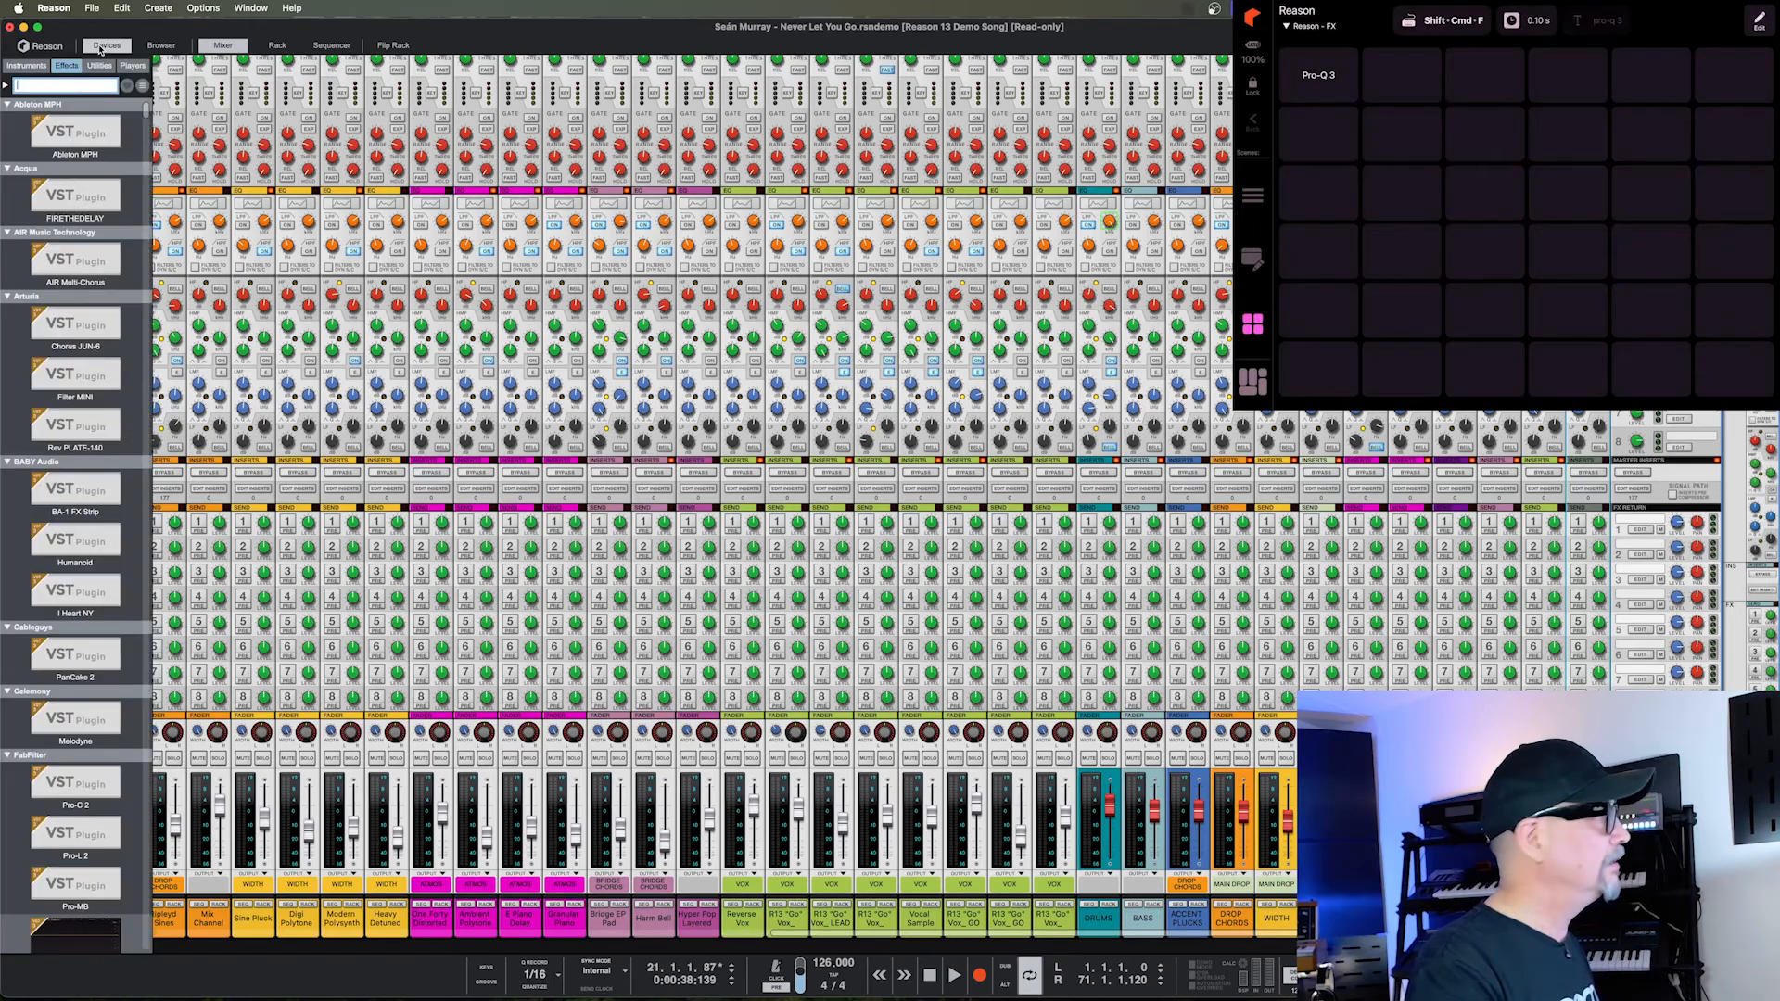
pyautogui.write('pro-q 3')
pyautogui.press('Return')
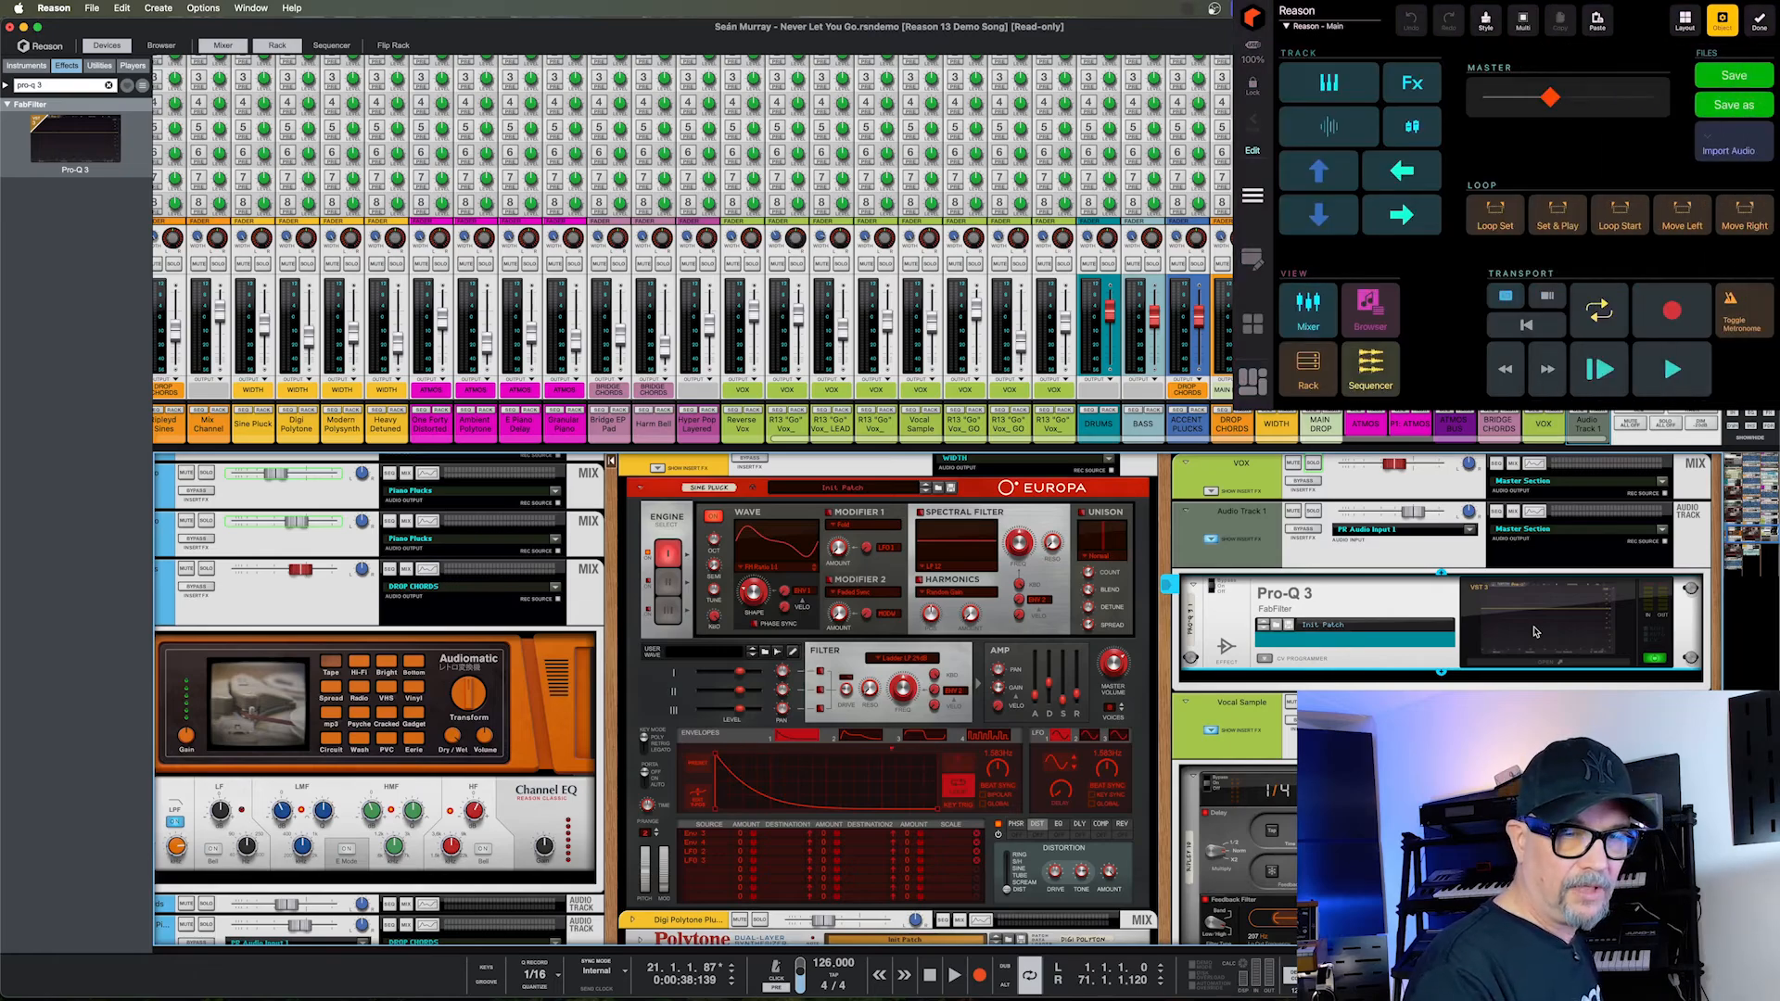
# Switch through the rack, sequencer and mixer views, ending with the mixer and rack shown together.
pyautogui.press('F5')
pyautogui.press('F6')
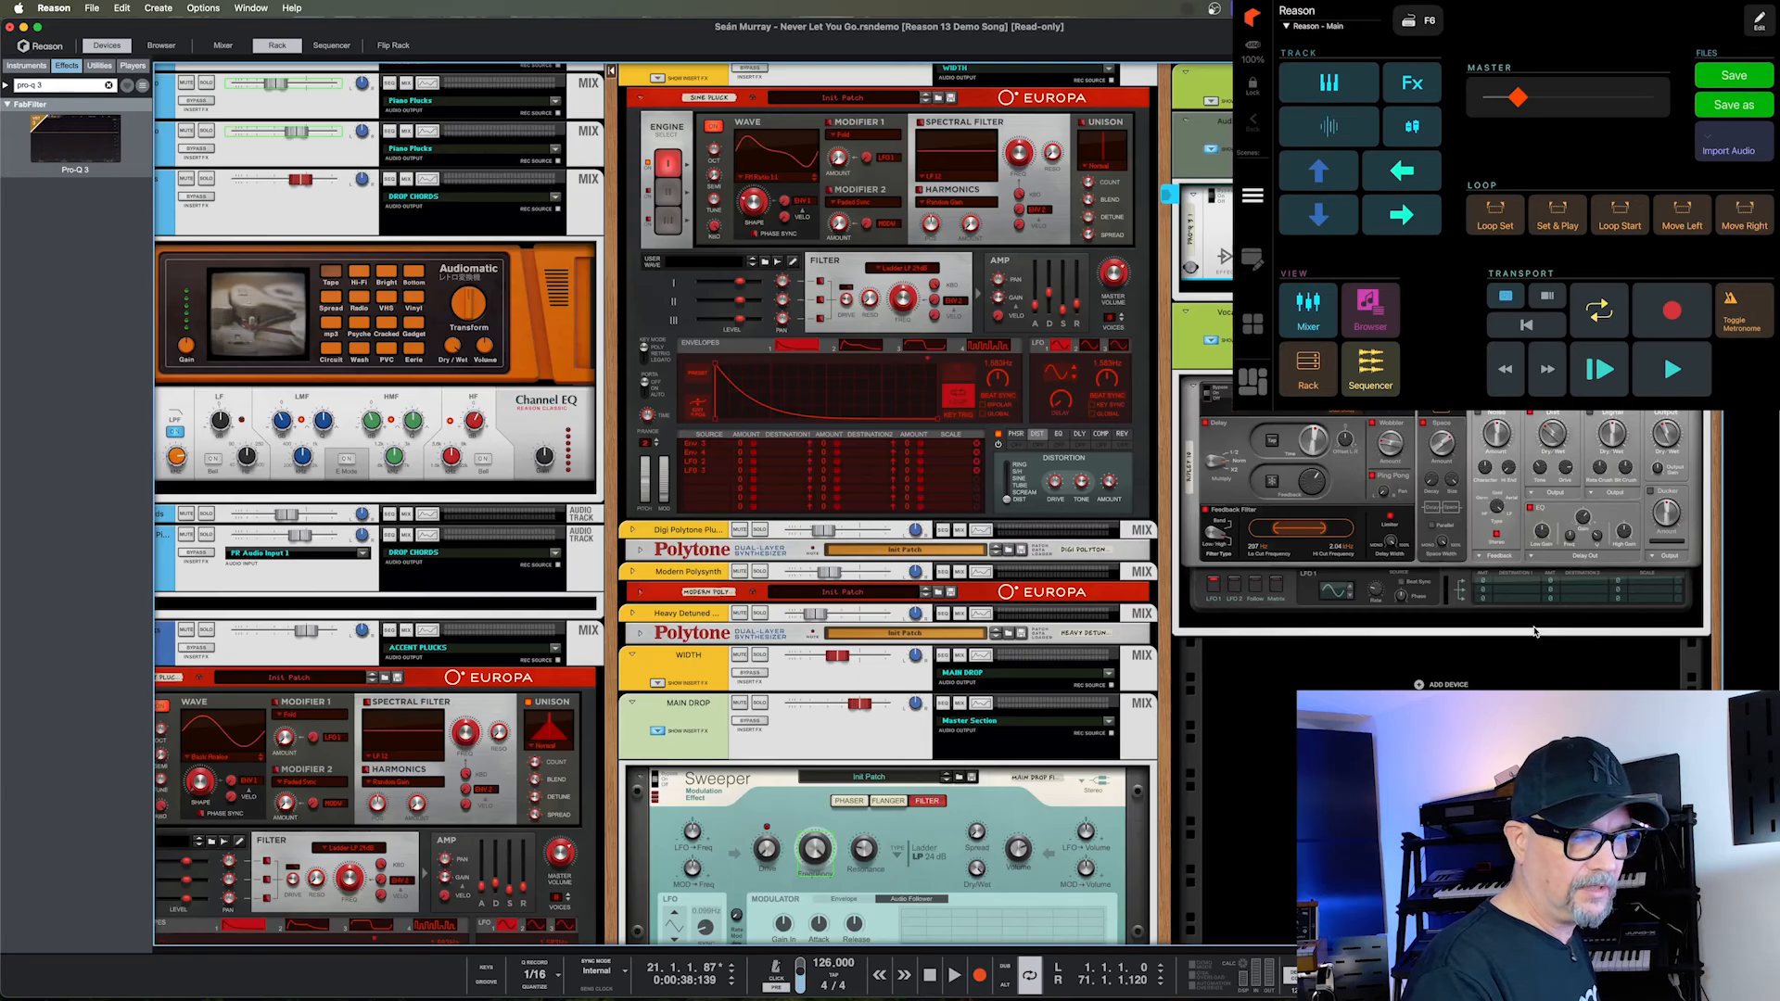
pyautogui.press('F7')
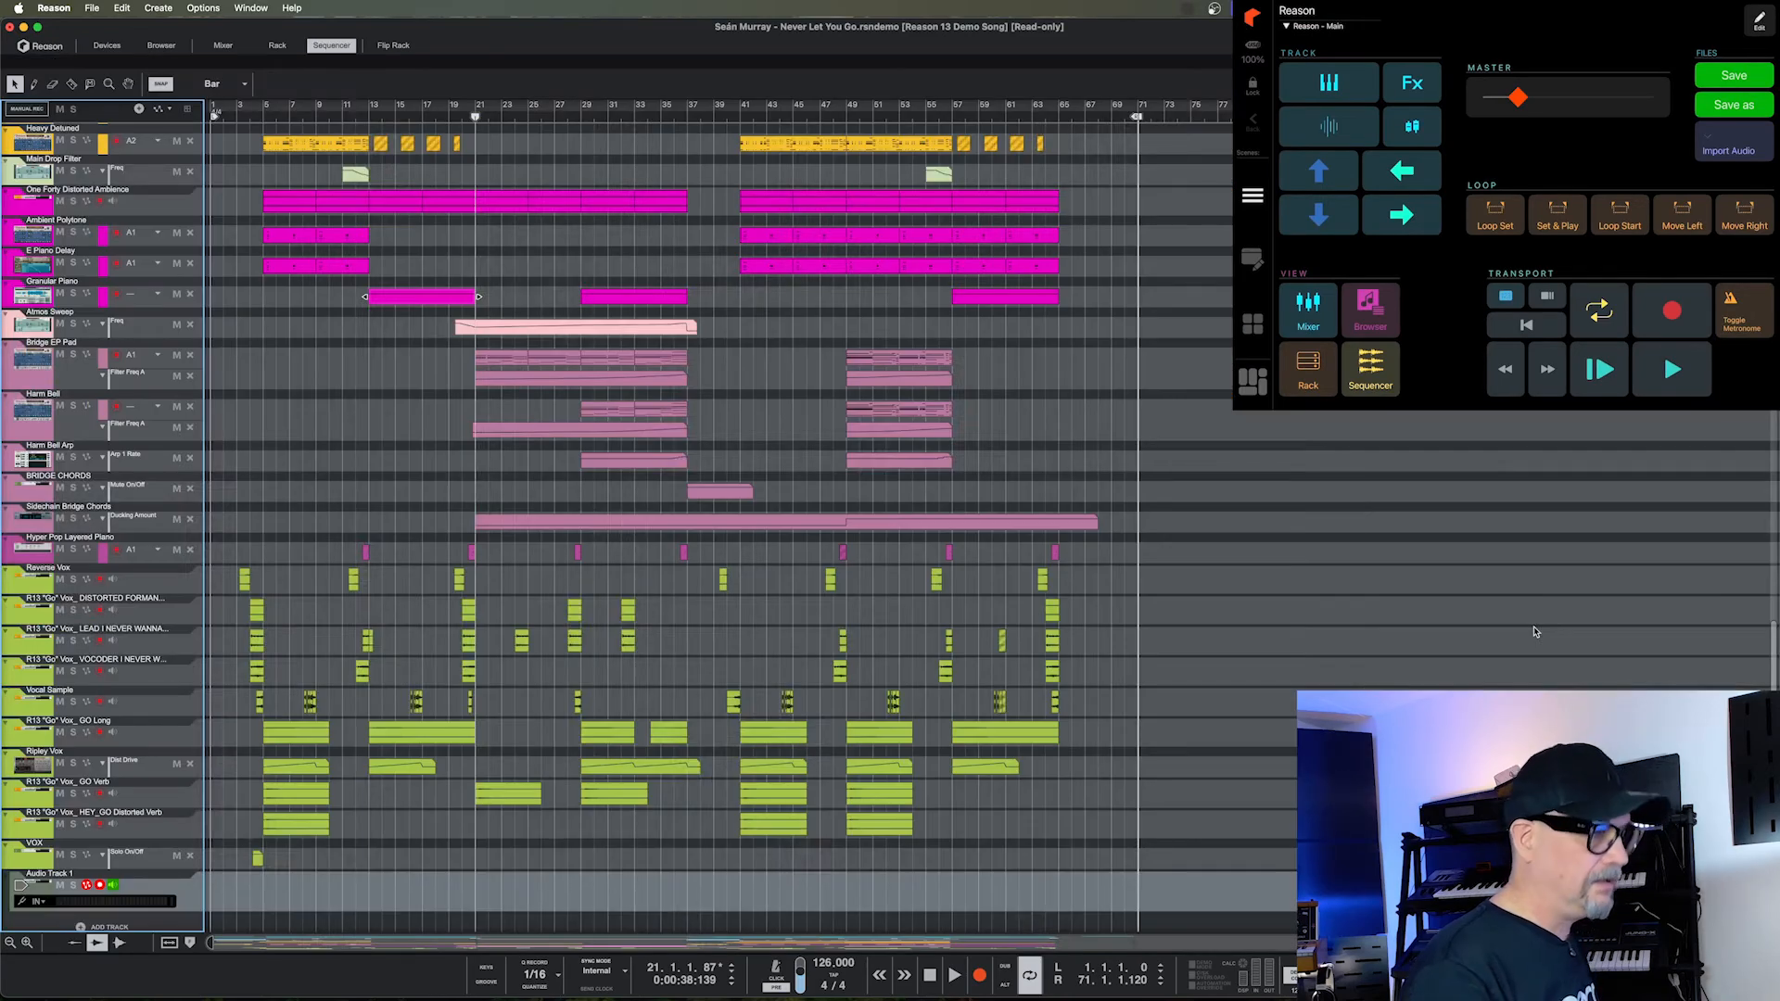
pyautogui.press('F5')
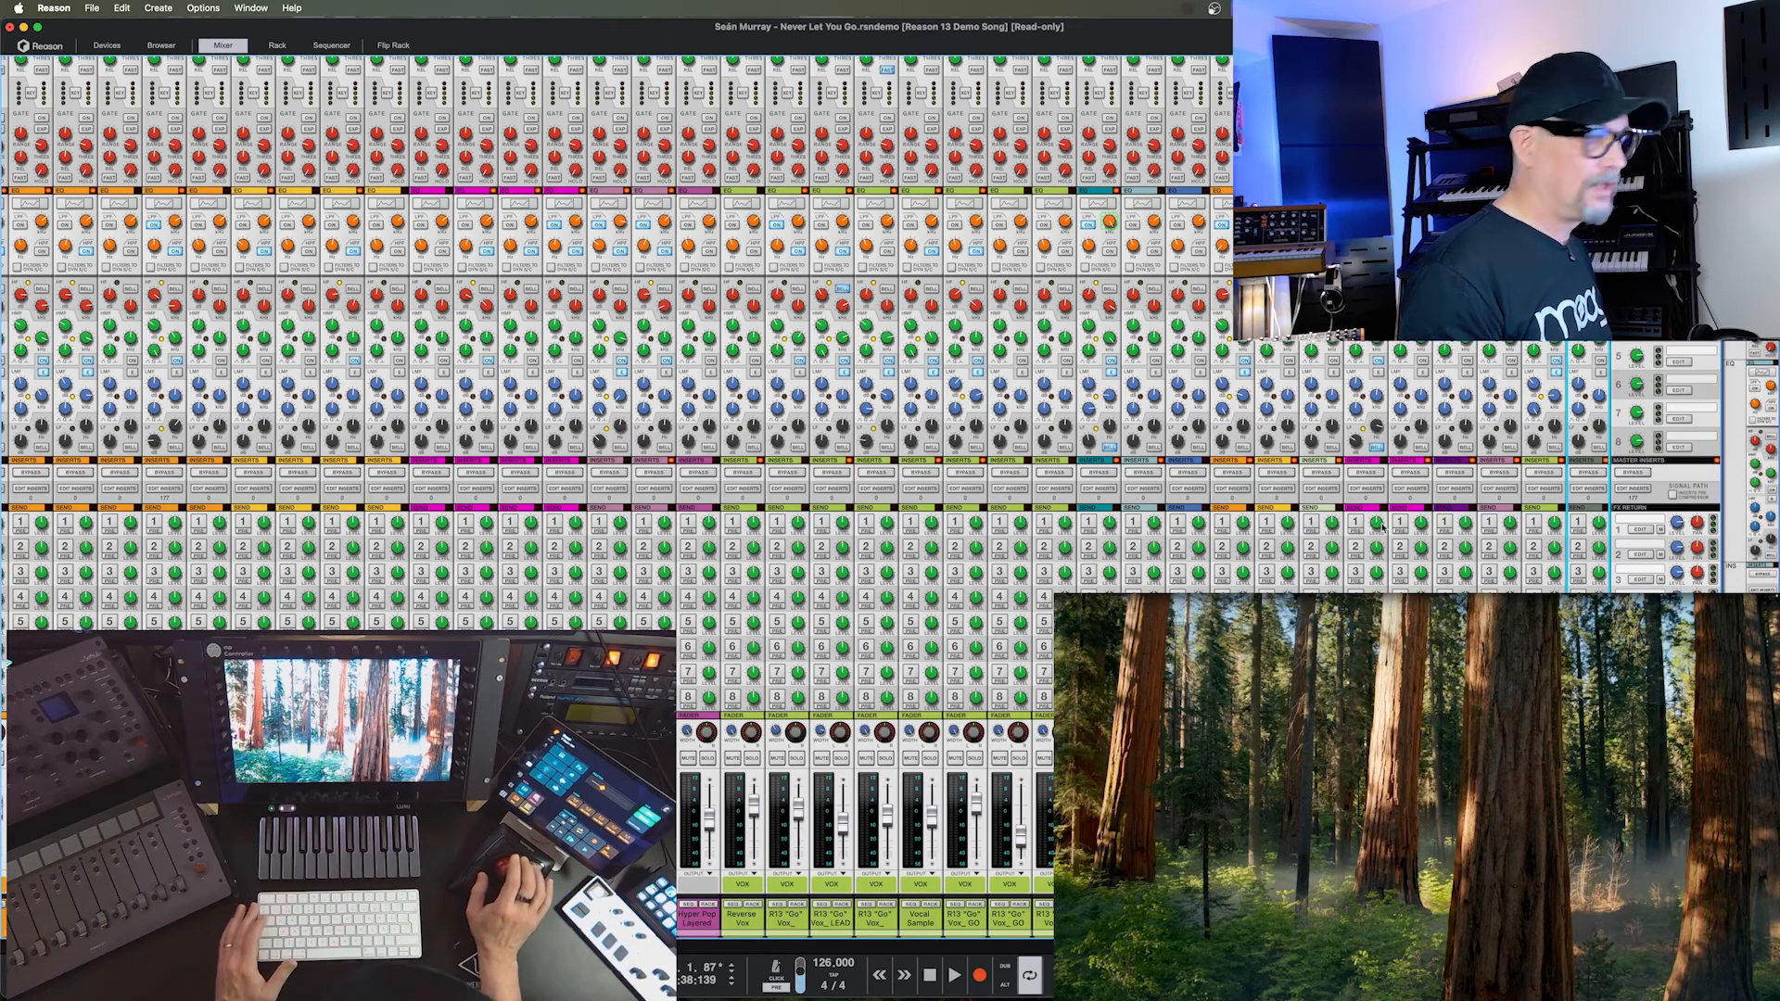
pyautogui.moveTo(1381, 525)
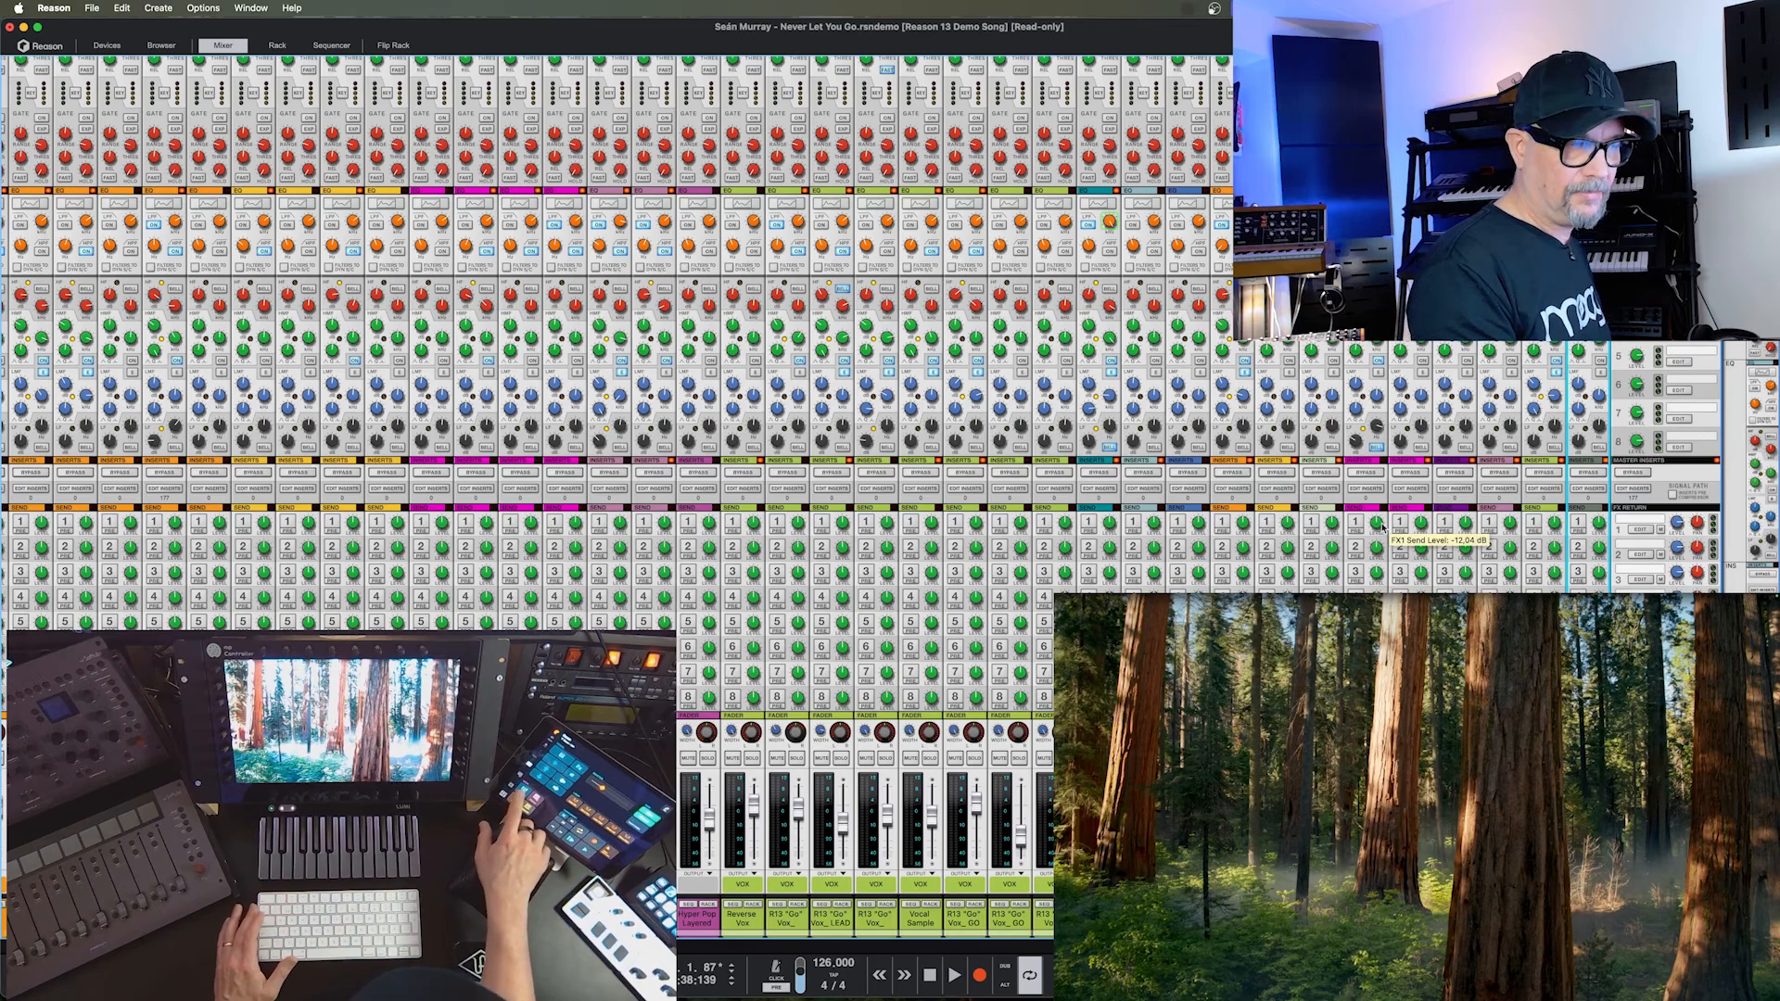
pyautogui.press('F6')
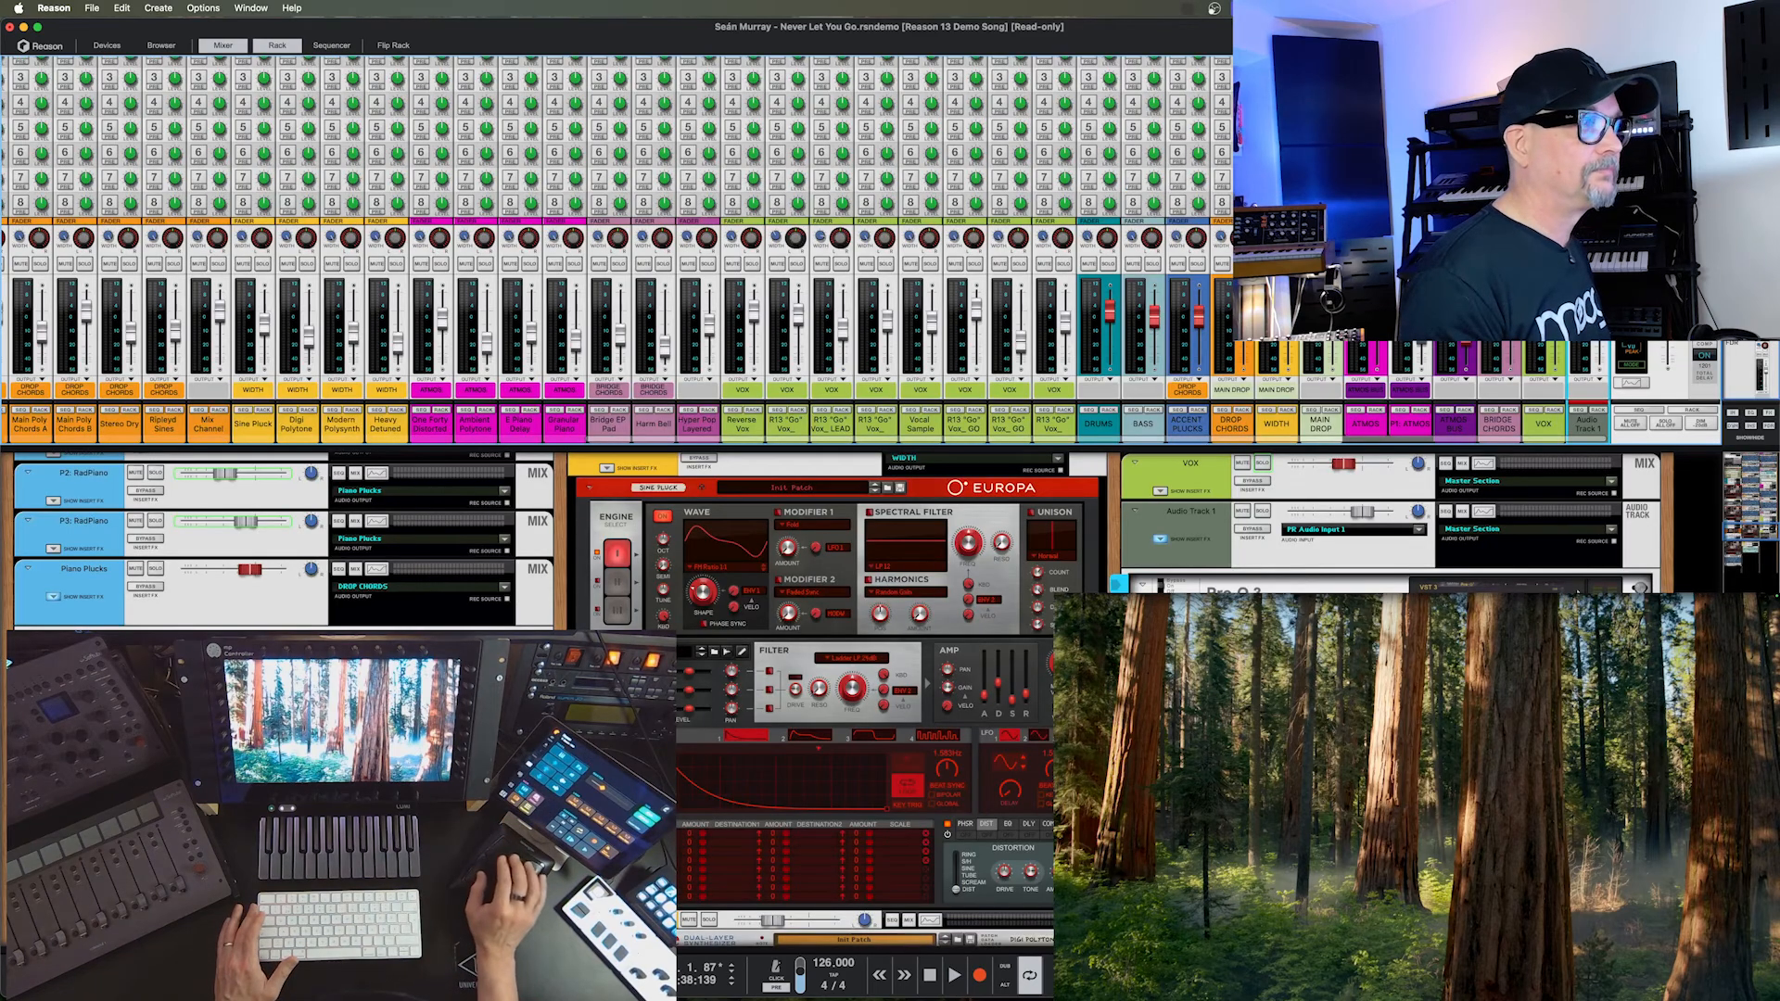
# Open the Pro-Q 3 plug-in window, move it to the second display and back, and close it.
pyautogui.click(1520, 612)
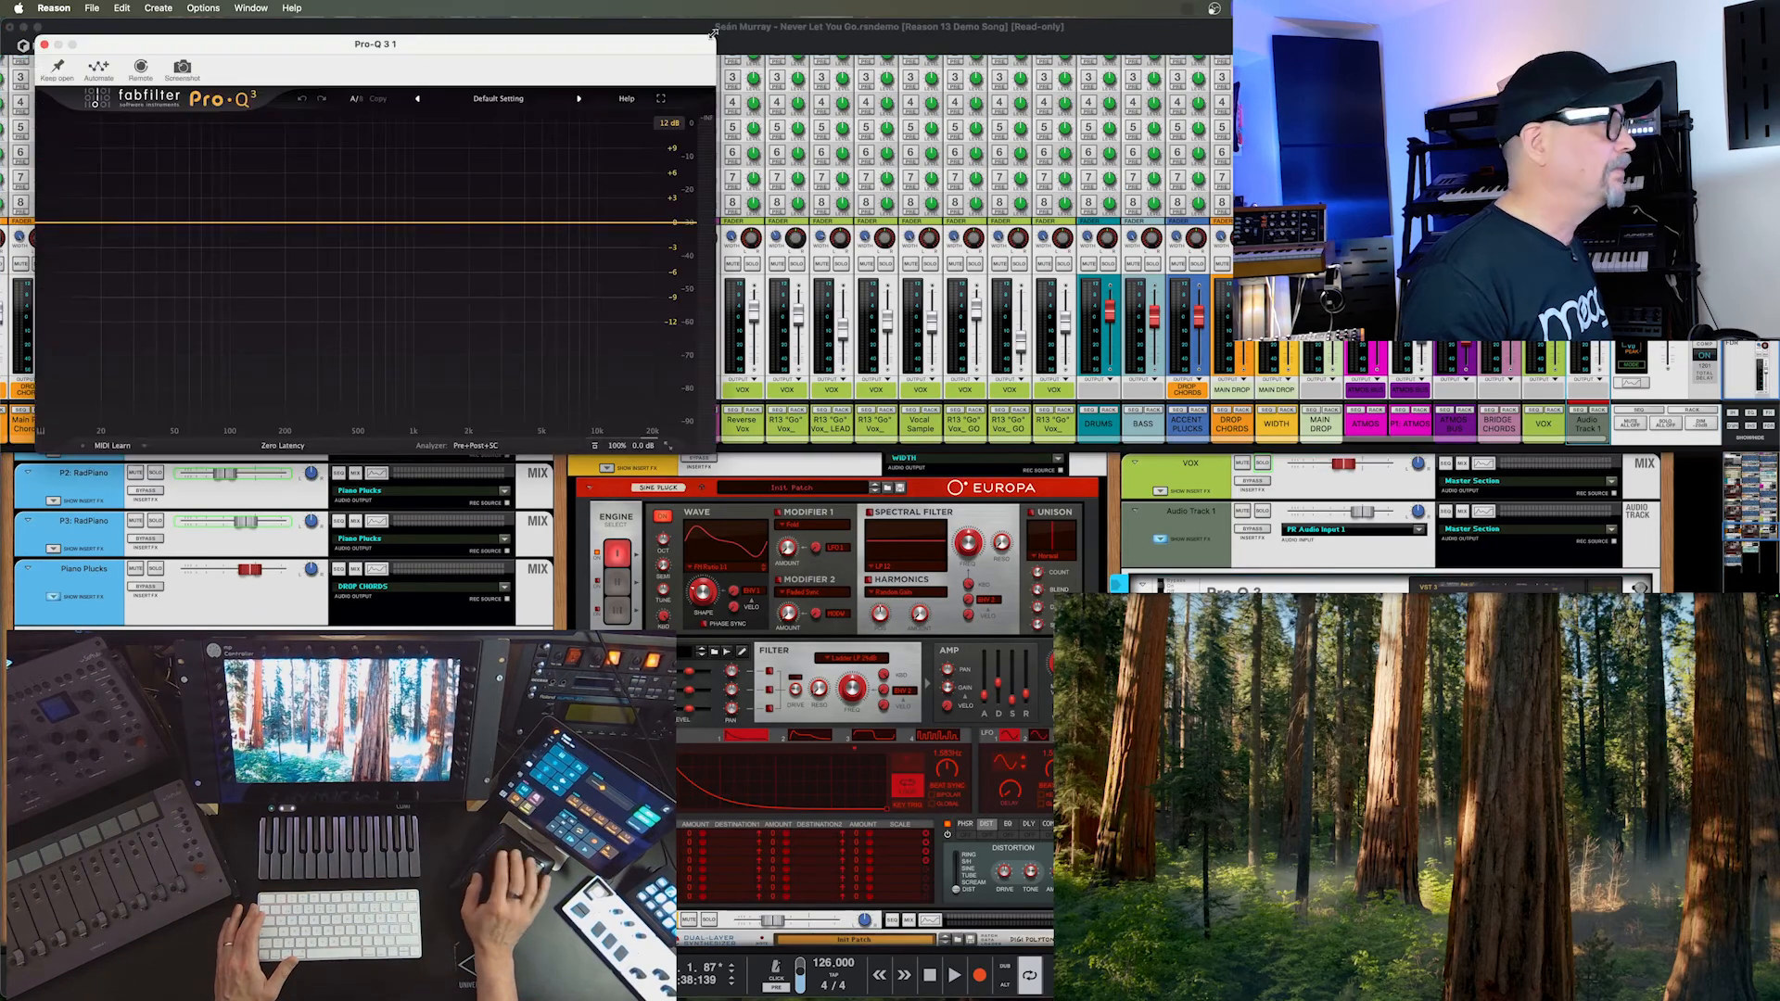
pyautogui.moveTo(593, 35); pyautogui.dragTo(1562, 660)
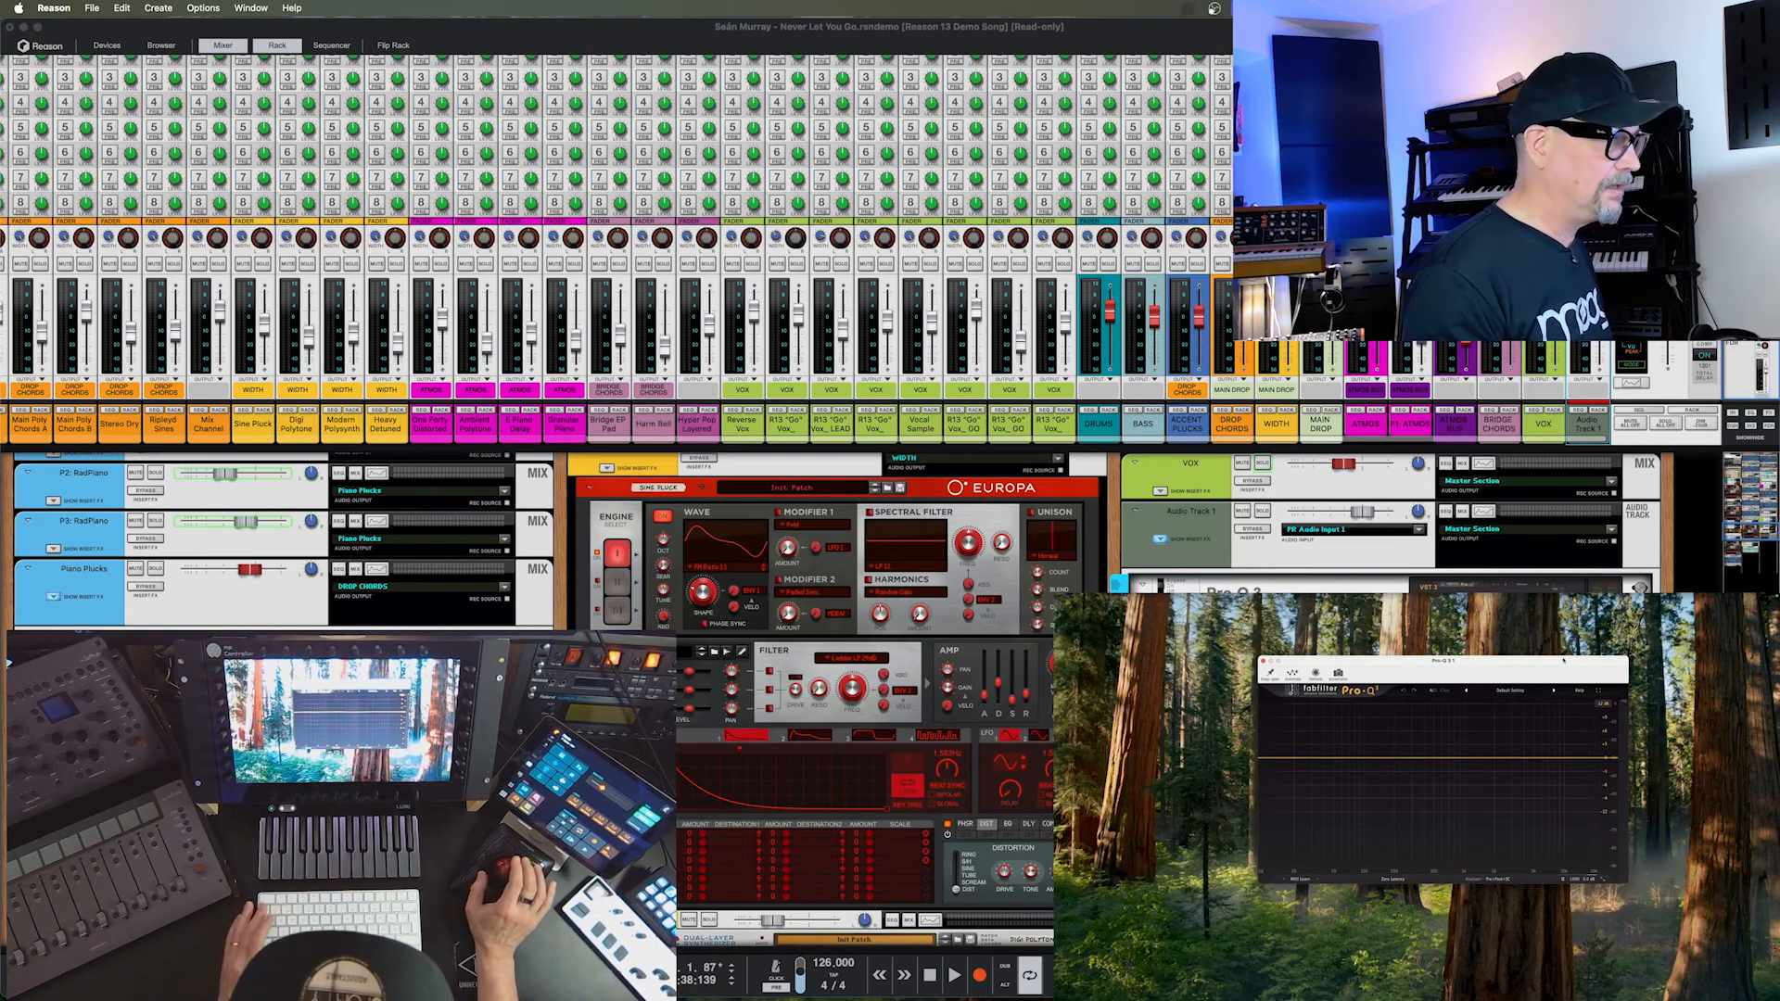
pyautogui.moveTo(1563, 660); pyautogui.dragTo(927, 128)
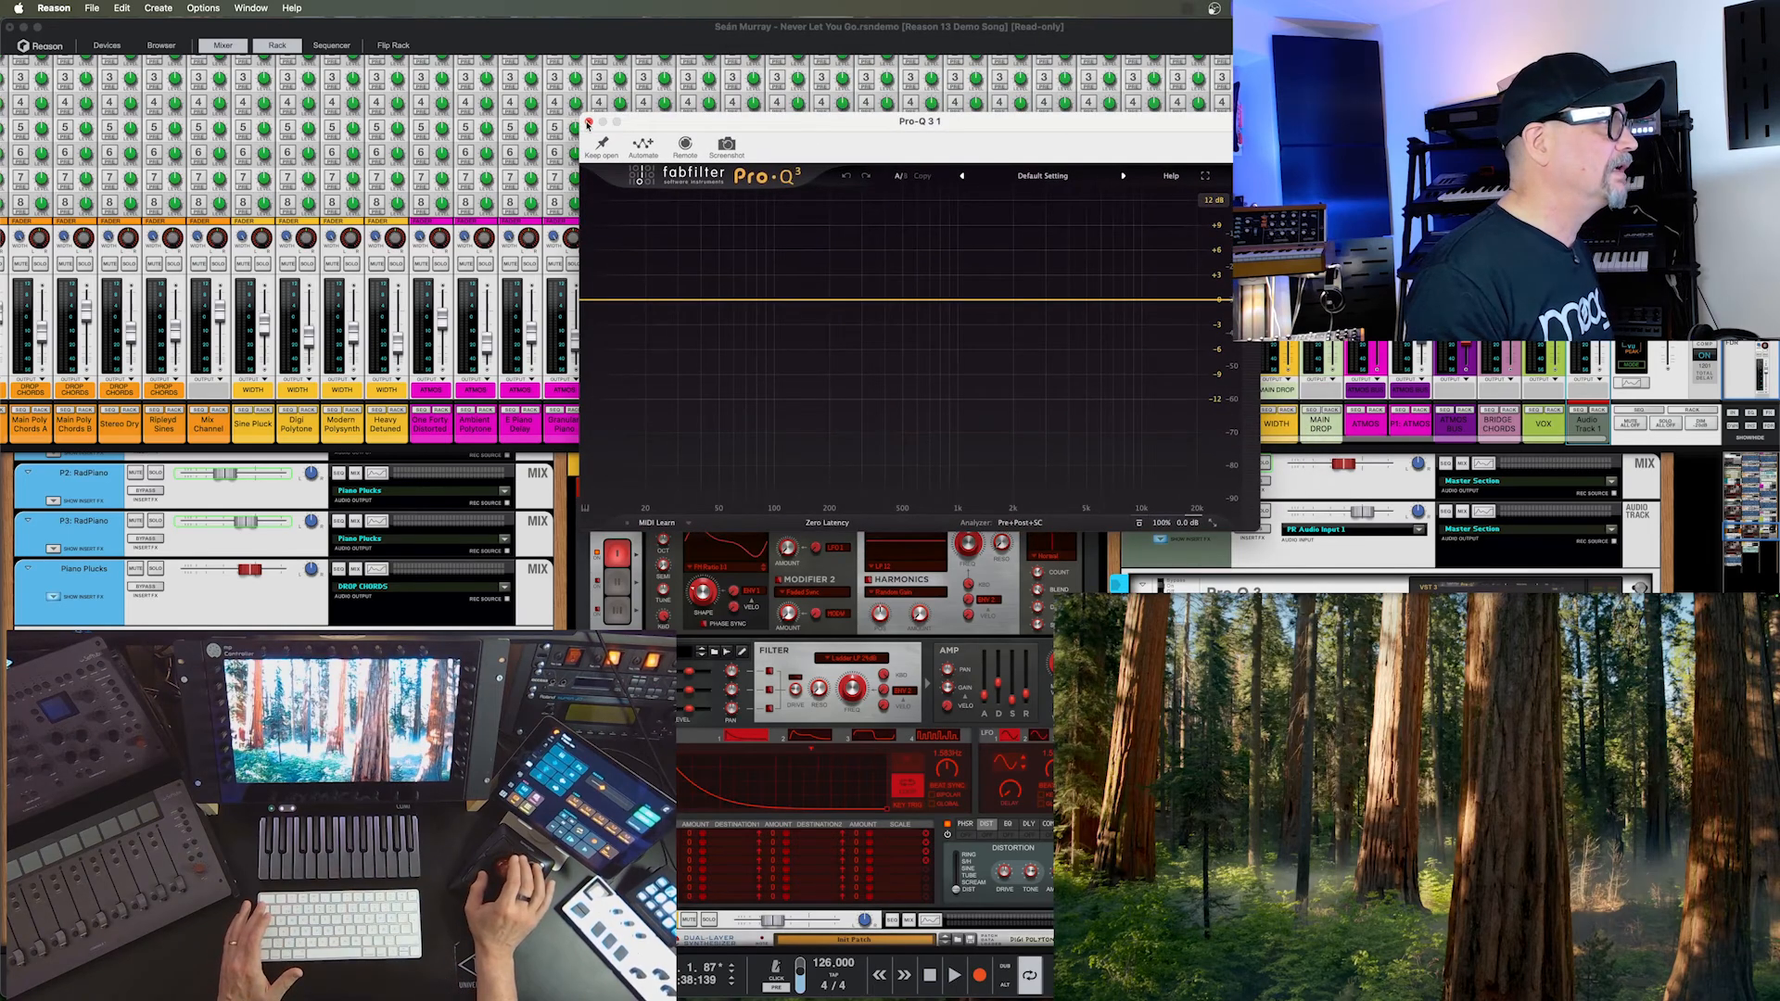
pyautogui.click(587, 122)
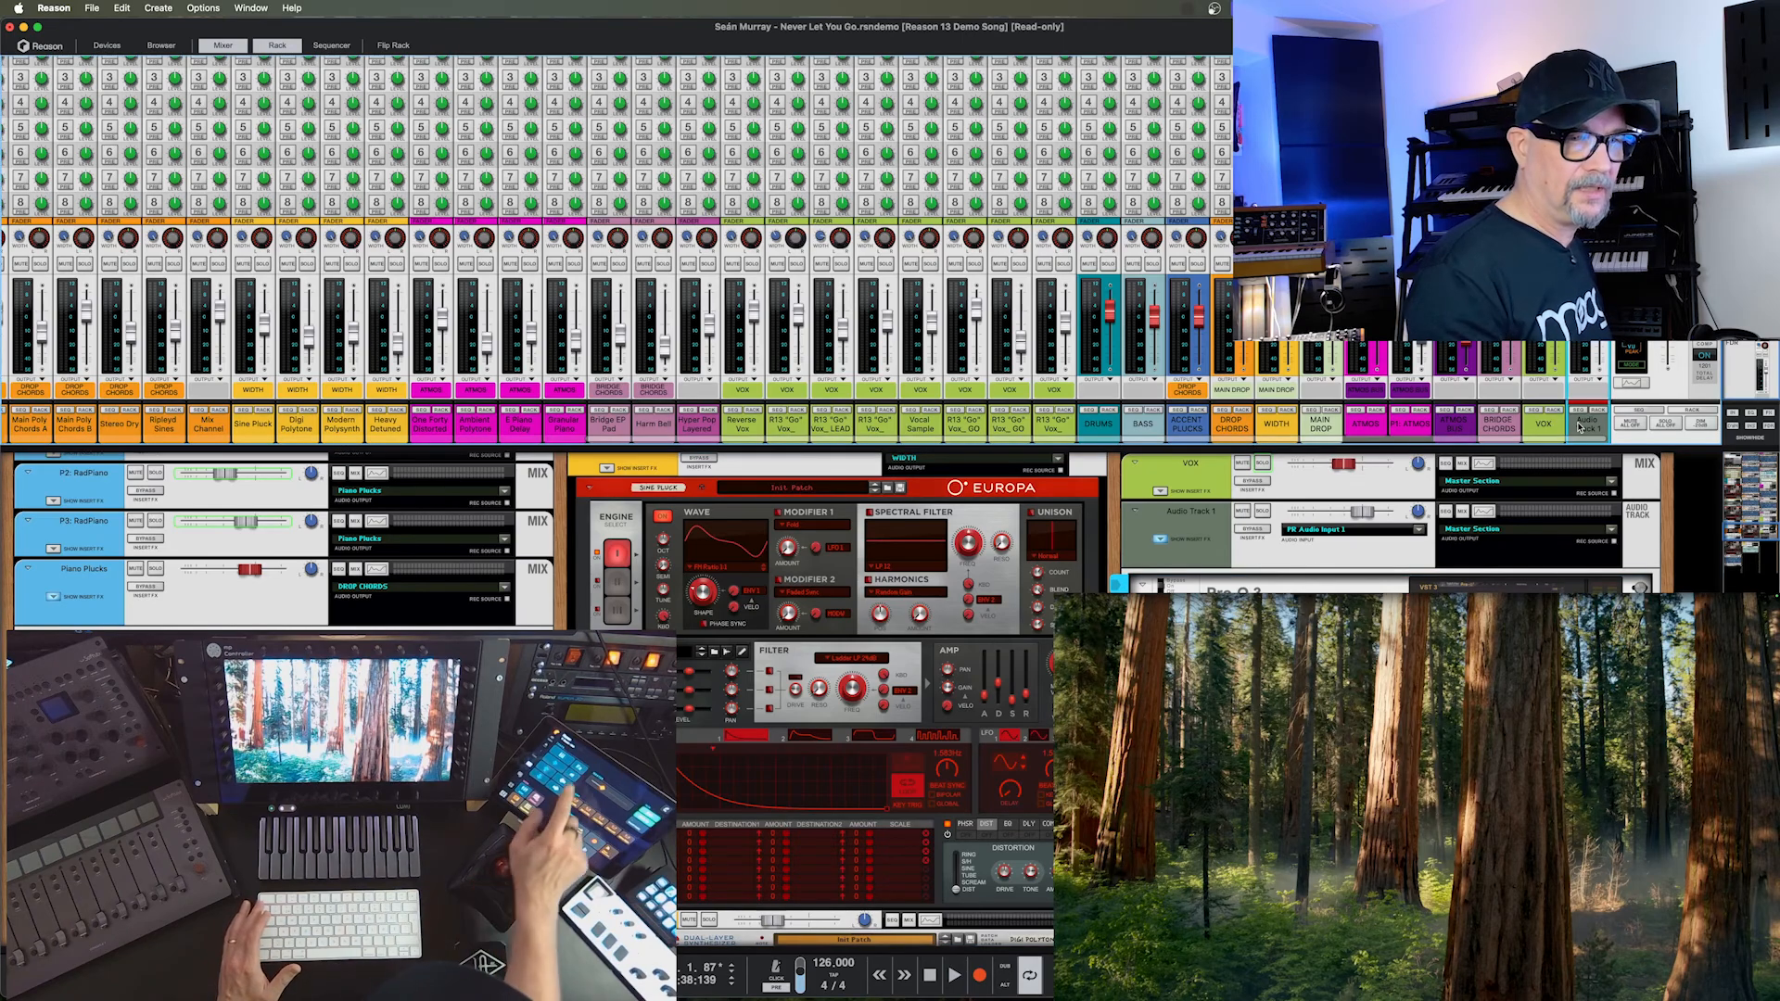
# Search the effects for "mph" and load MPH Multi FX onto Audio Track 1.
pyautogui.press('super+f')
pyautogui.write('m')
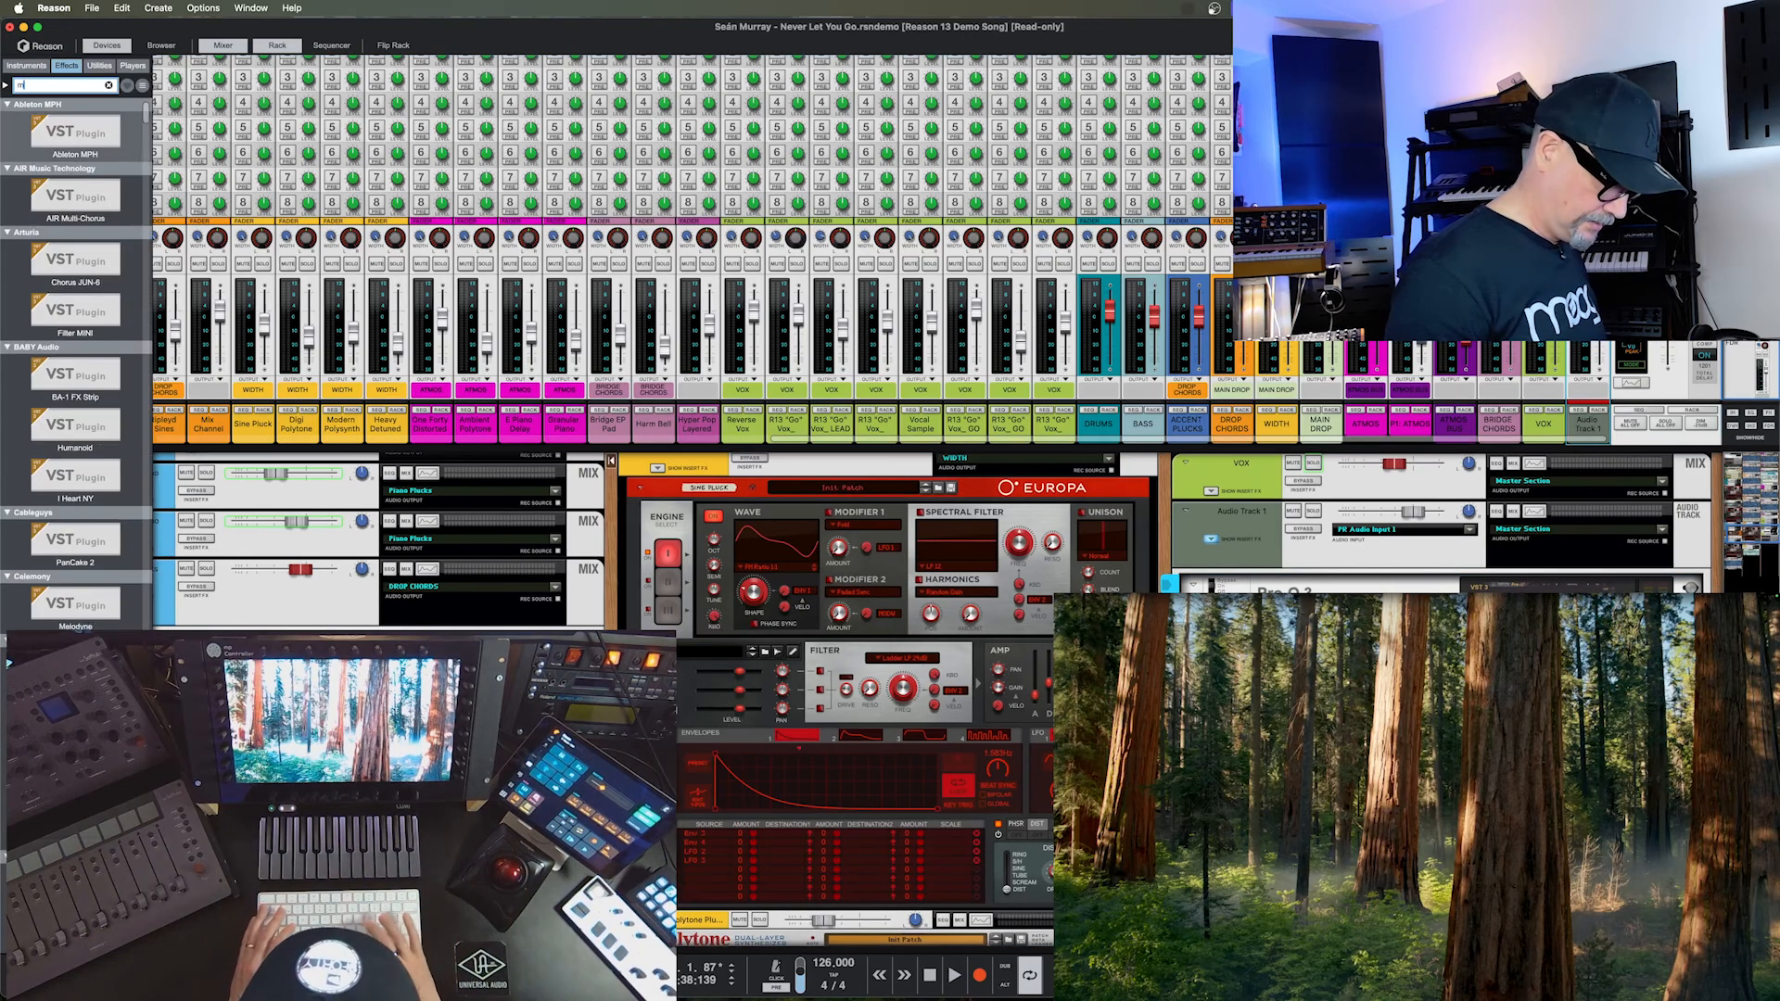
pyautogui.write('ph')
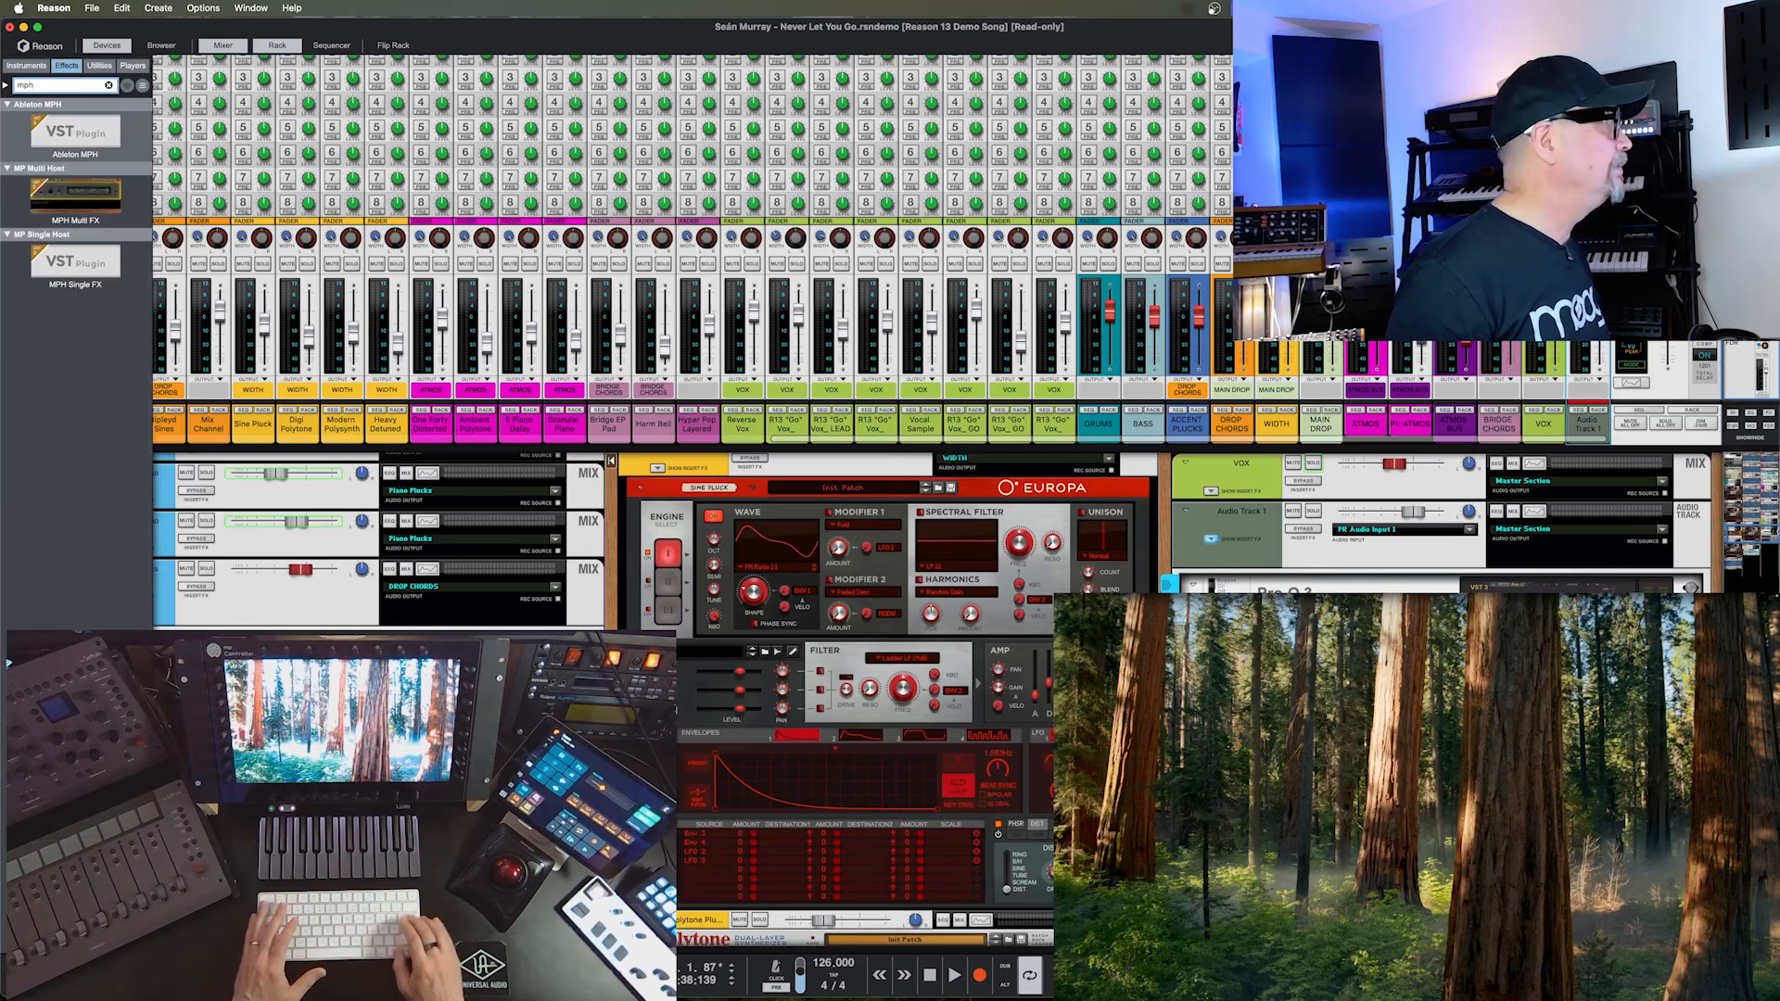
pyautogui.press('Tab')
pyautogui.press('Down')
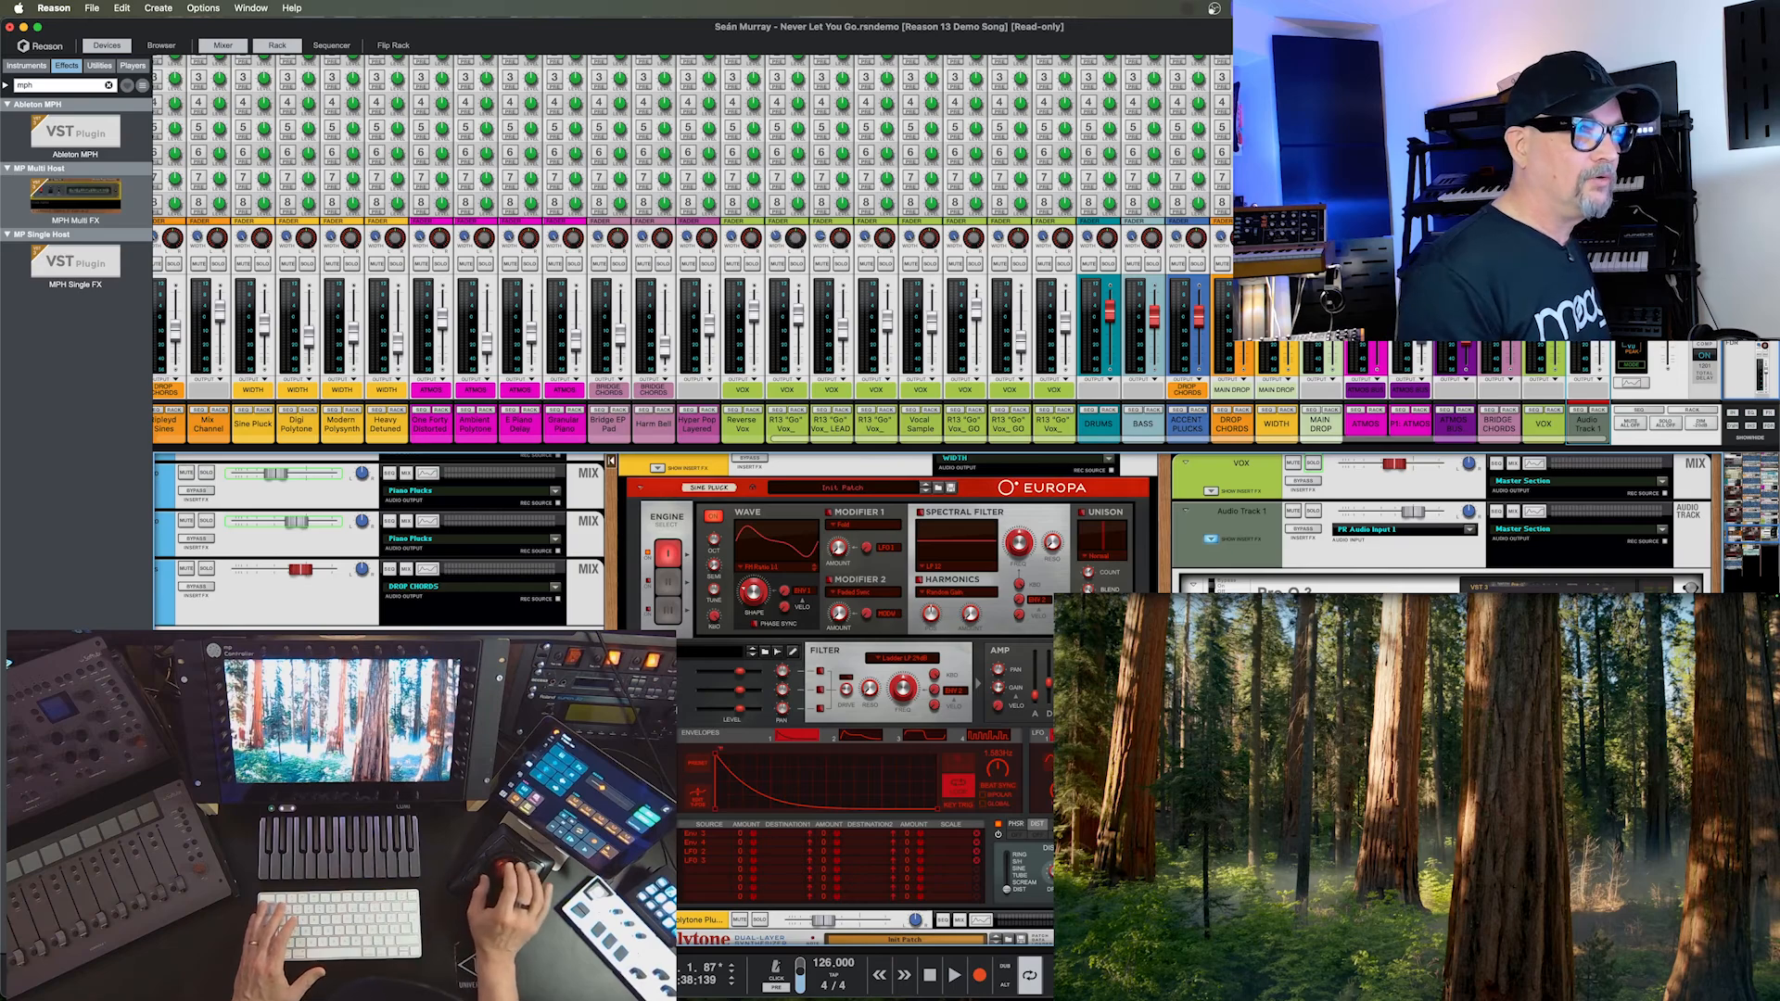
pyautogui.press('Return')
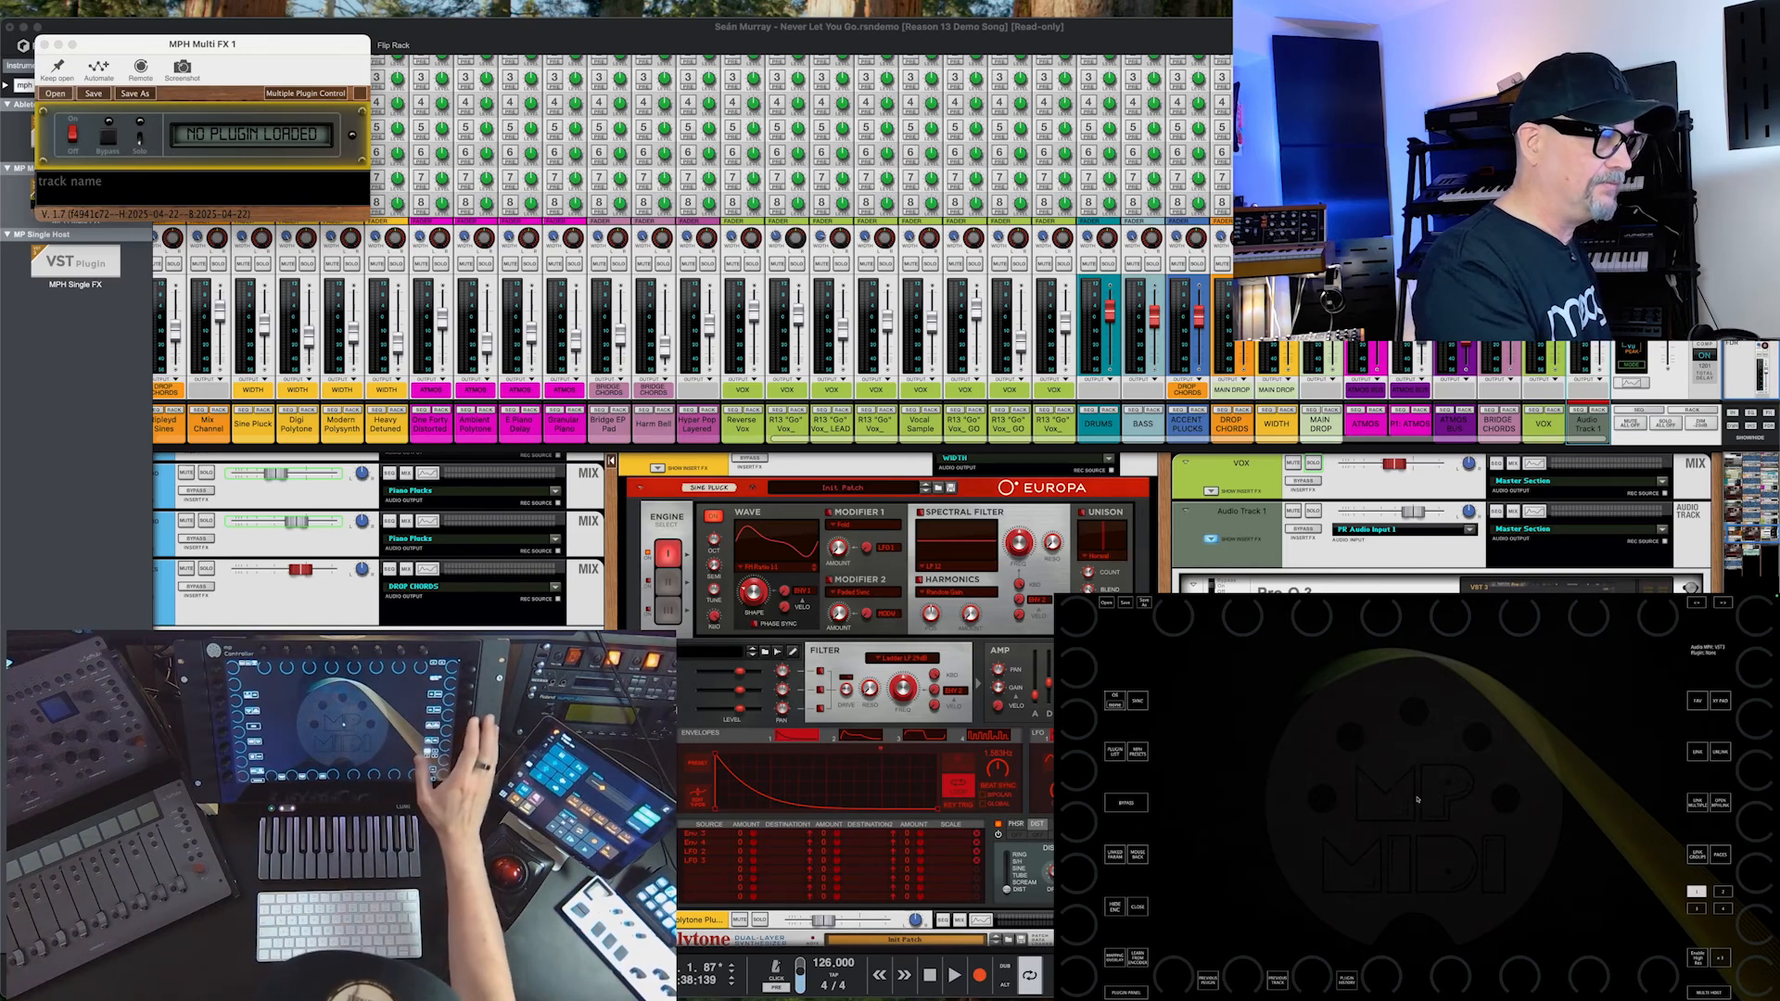
# Load FabFilter Pro-Q 3 from the EQ category into MPH Multi FX, and replace it with LA-2A Silver from the compressors.
pyautogui.click(1698, 704)
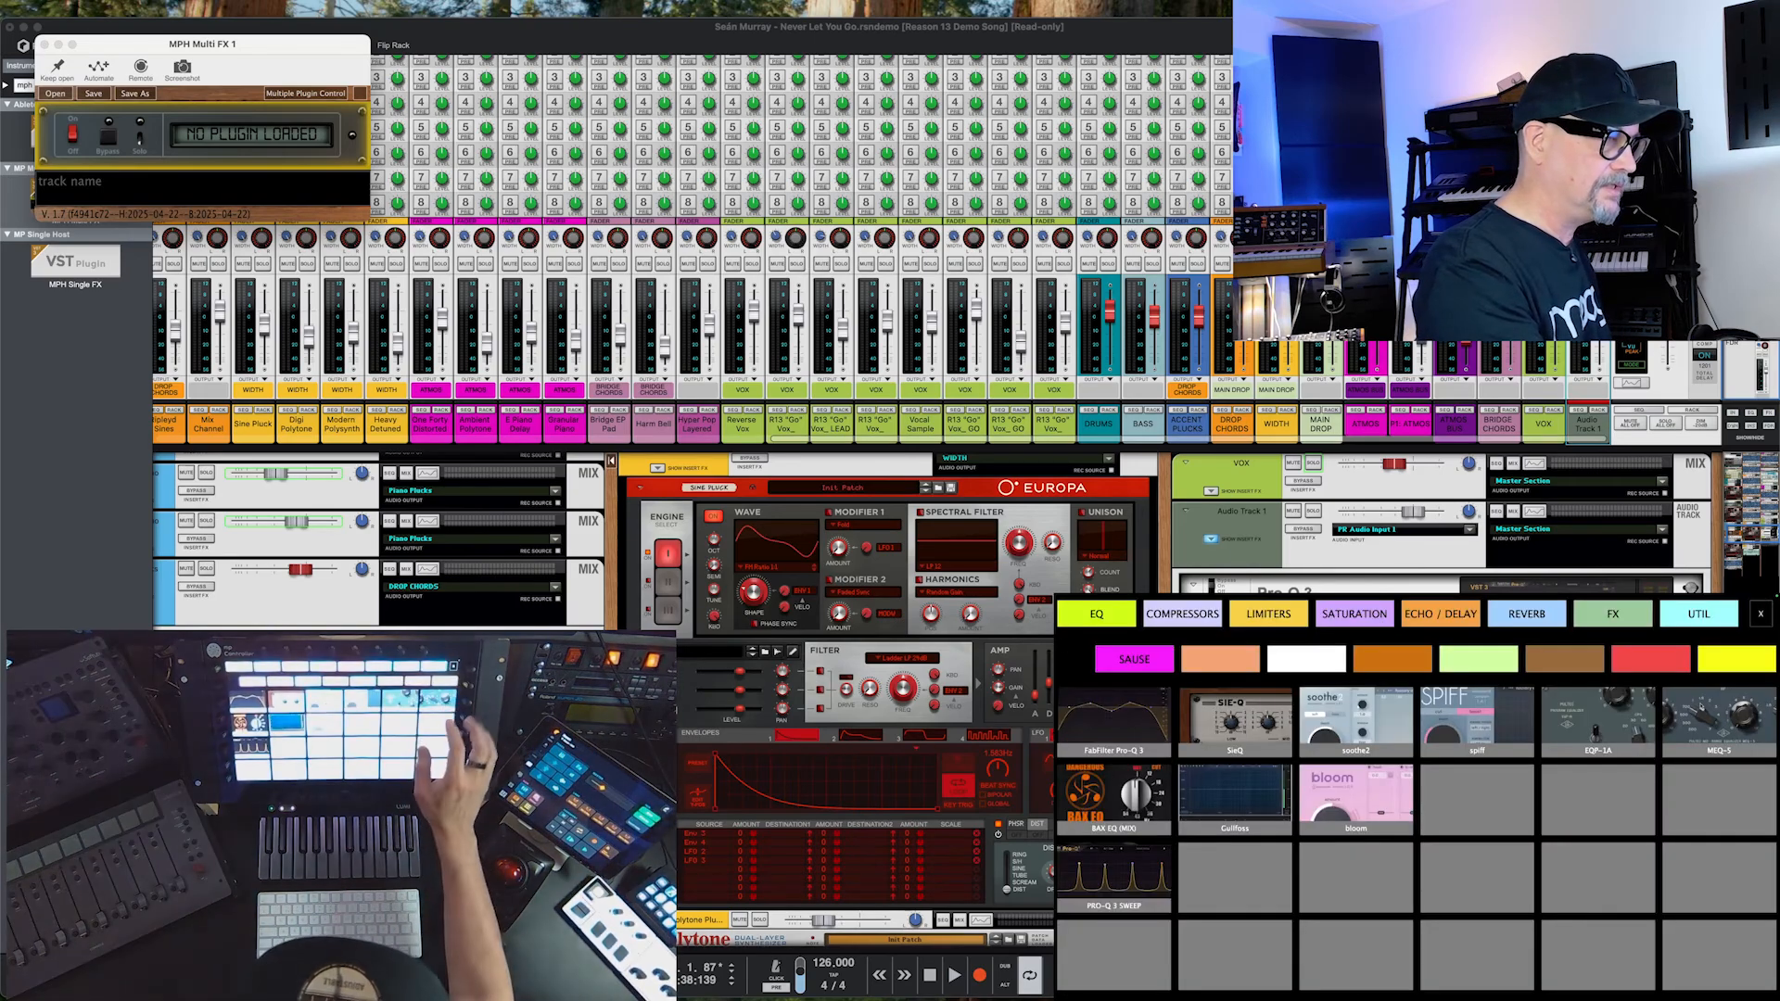
pyautogui.click(1133, 720)
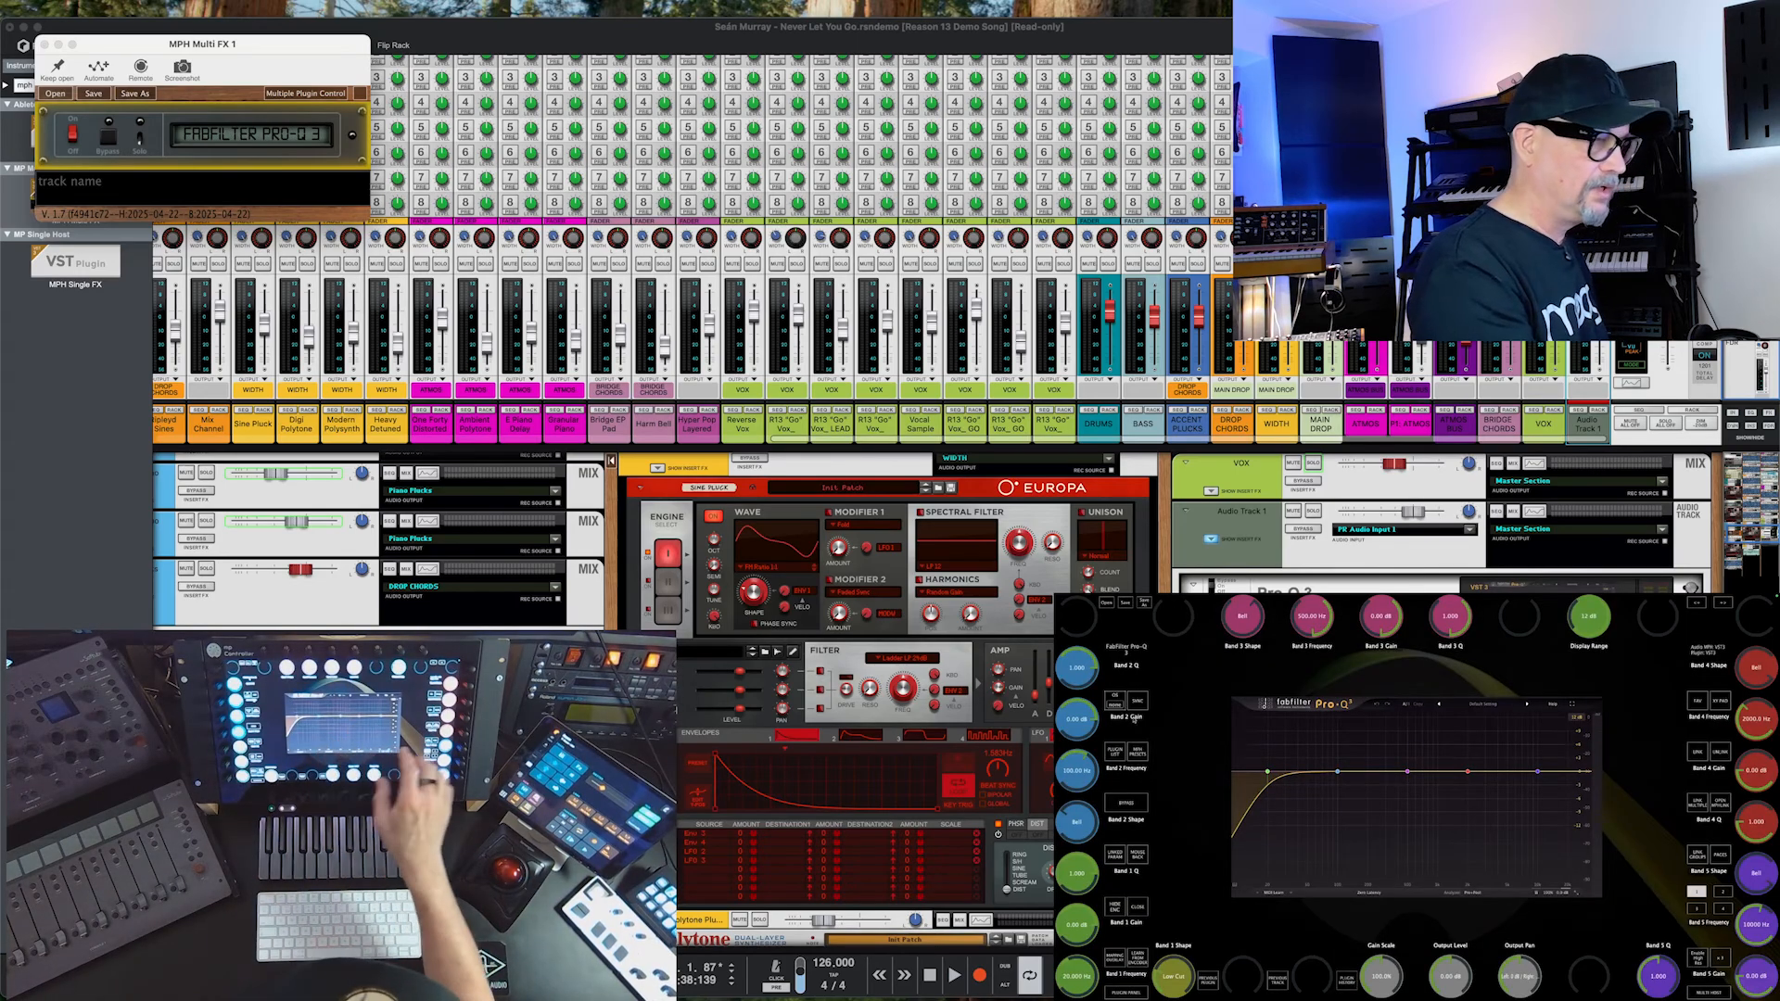
pyautogui.click(1698, 700)
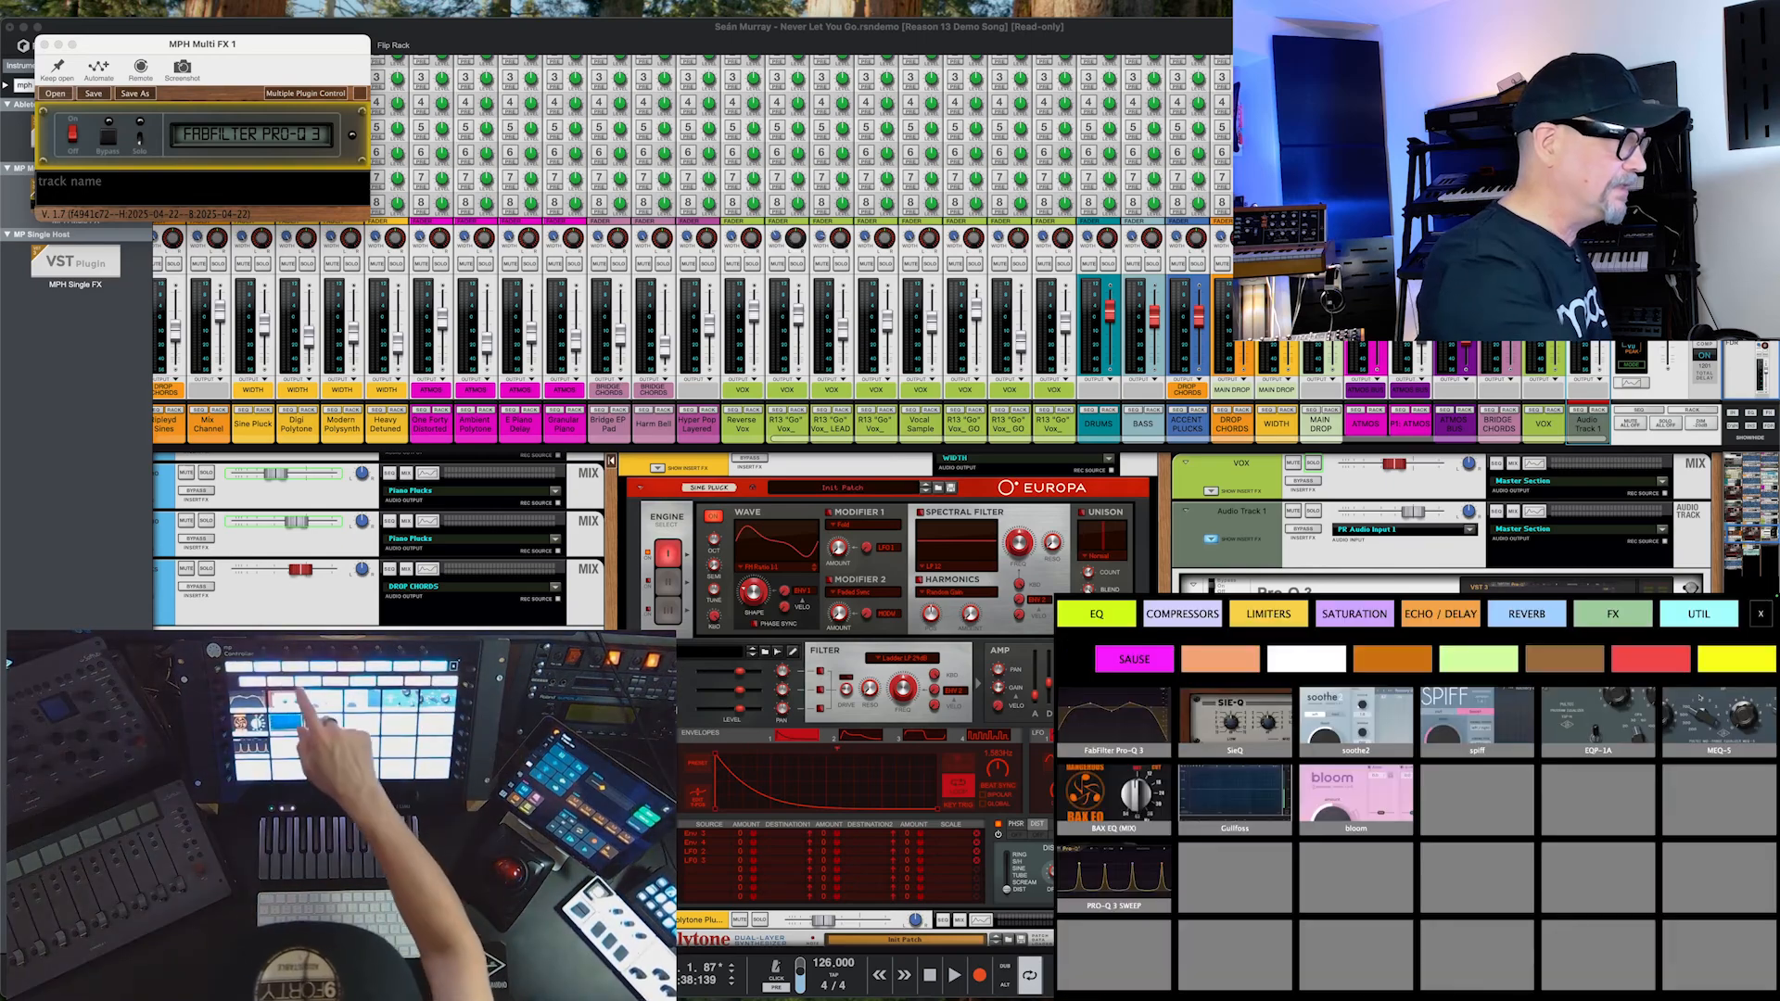
pyautogui.click(1182, 614)
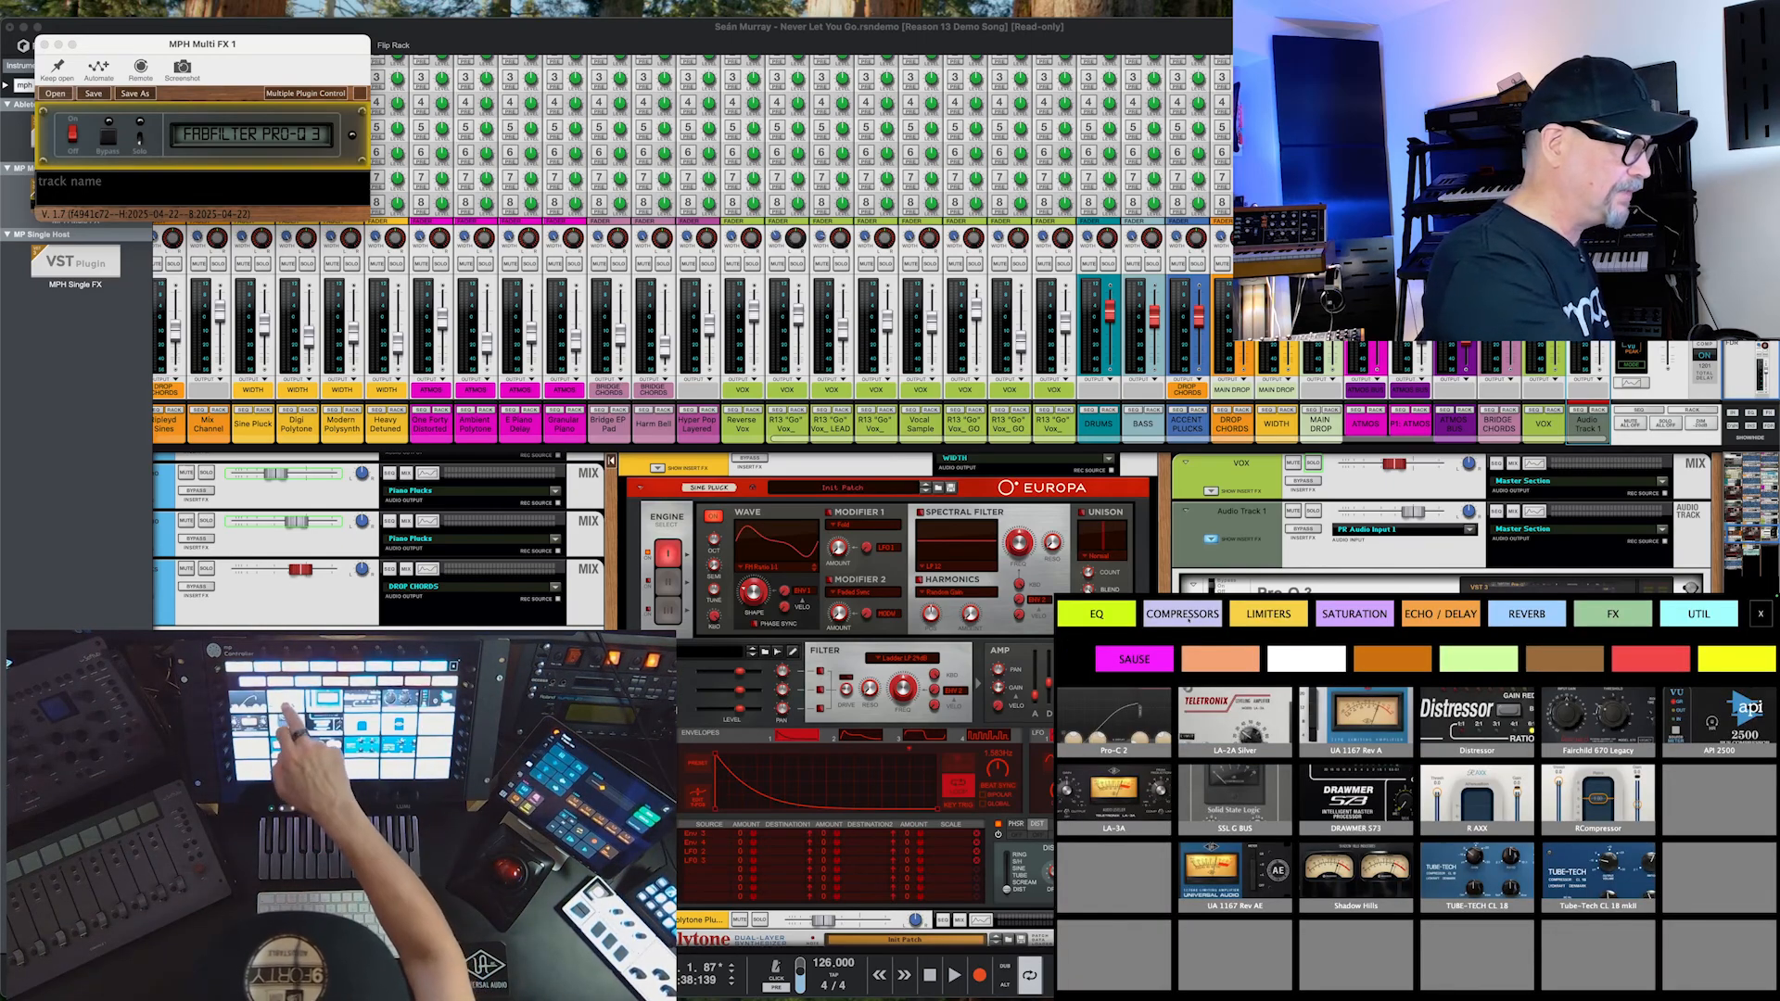
pyautogui.click(1234, 721)
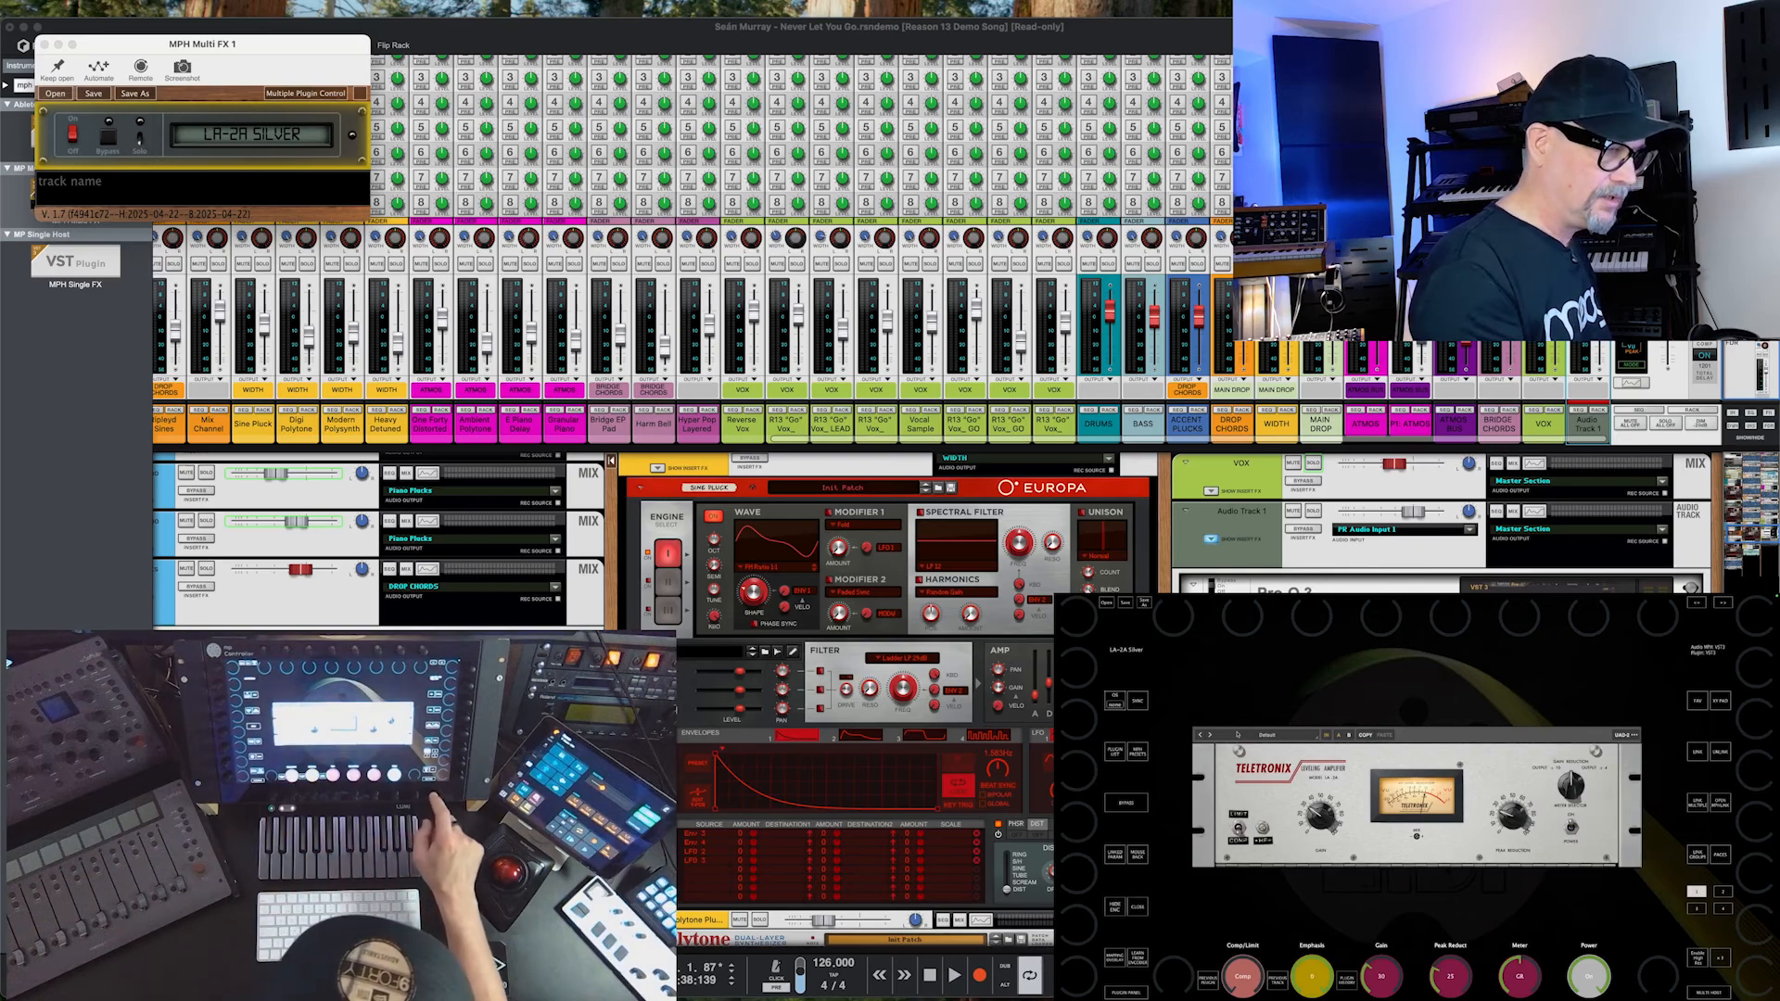
# Turn Multiple Plugin Control on in MPH Multi FX and return to controlling LA-2A Silver alone.
pyautogui.click(1708, 992)
pyautogui.click(1706, 925)
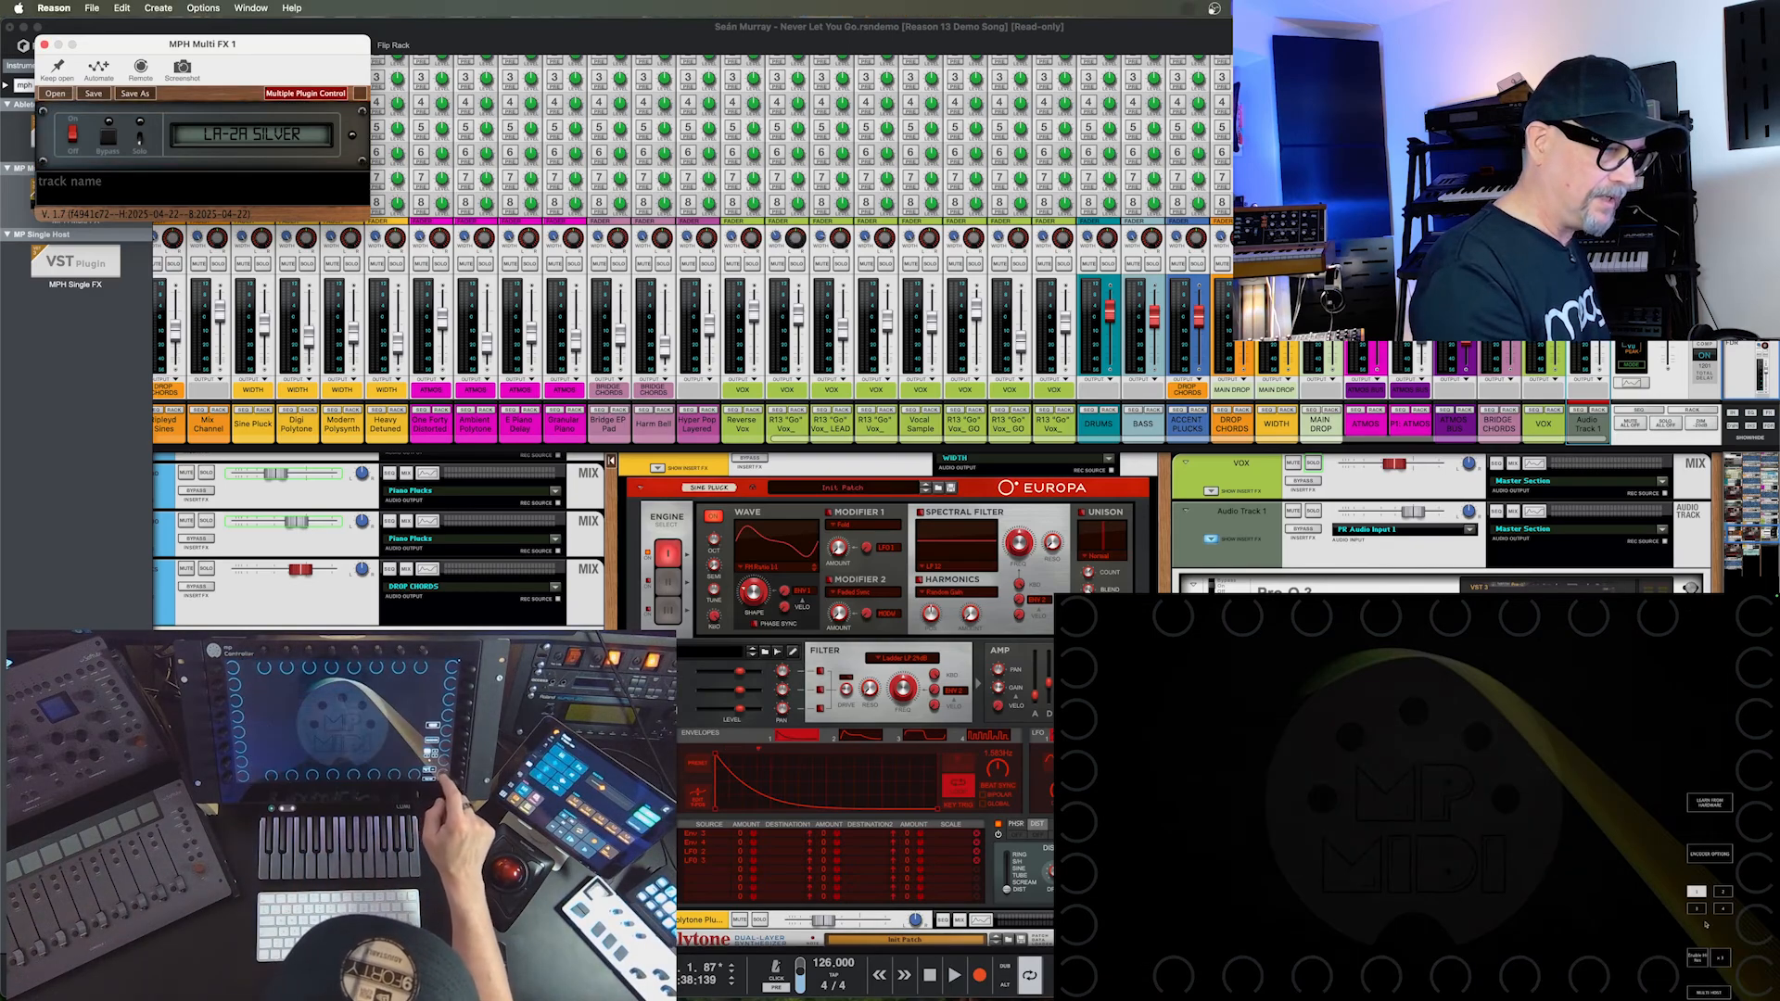
pyautogui.click(1712, 994)
pyautogui.click(1708, 954)
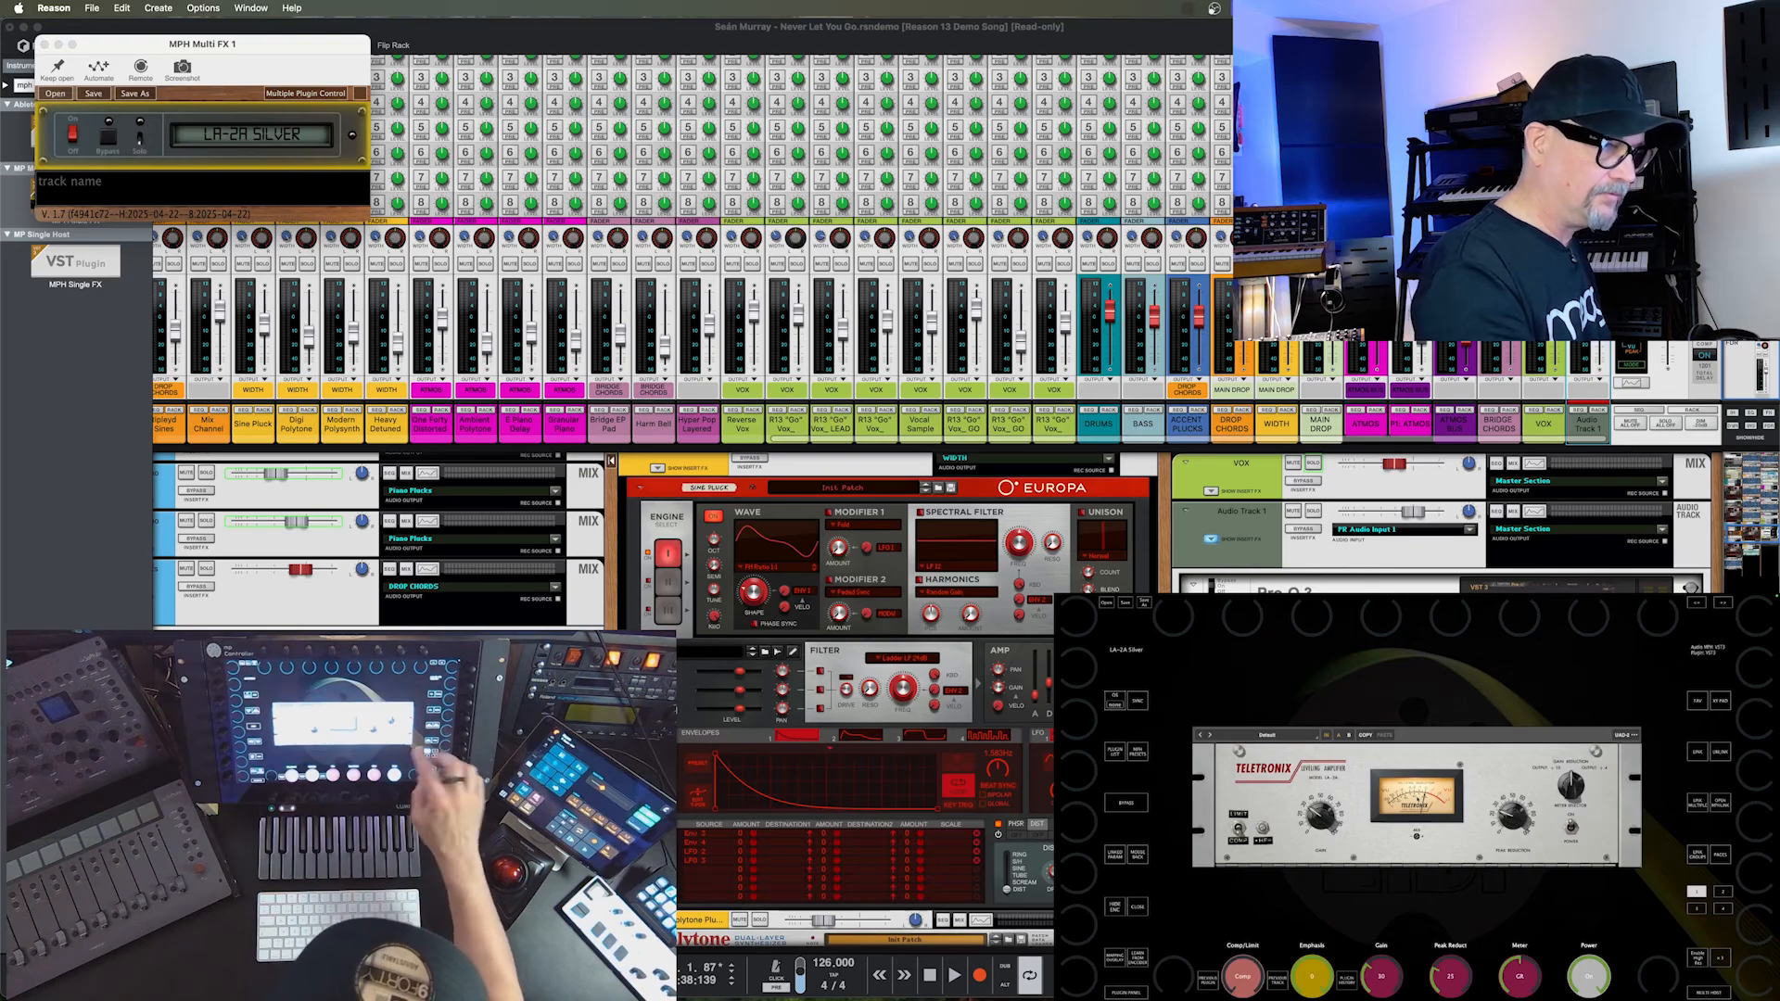
# Add a second plug-in slot below LA-2A Silver in MPH Multi FX and load FabFilter Pro-Q 3 into it.
pyautogui.click(1724, 603)
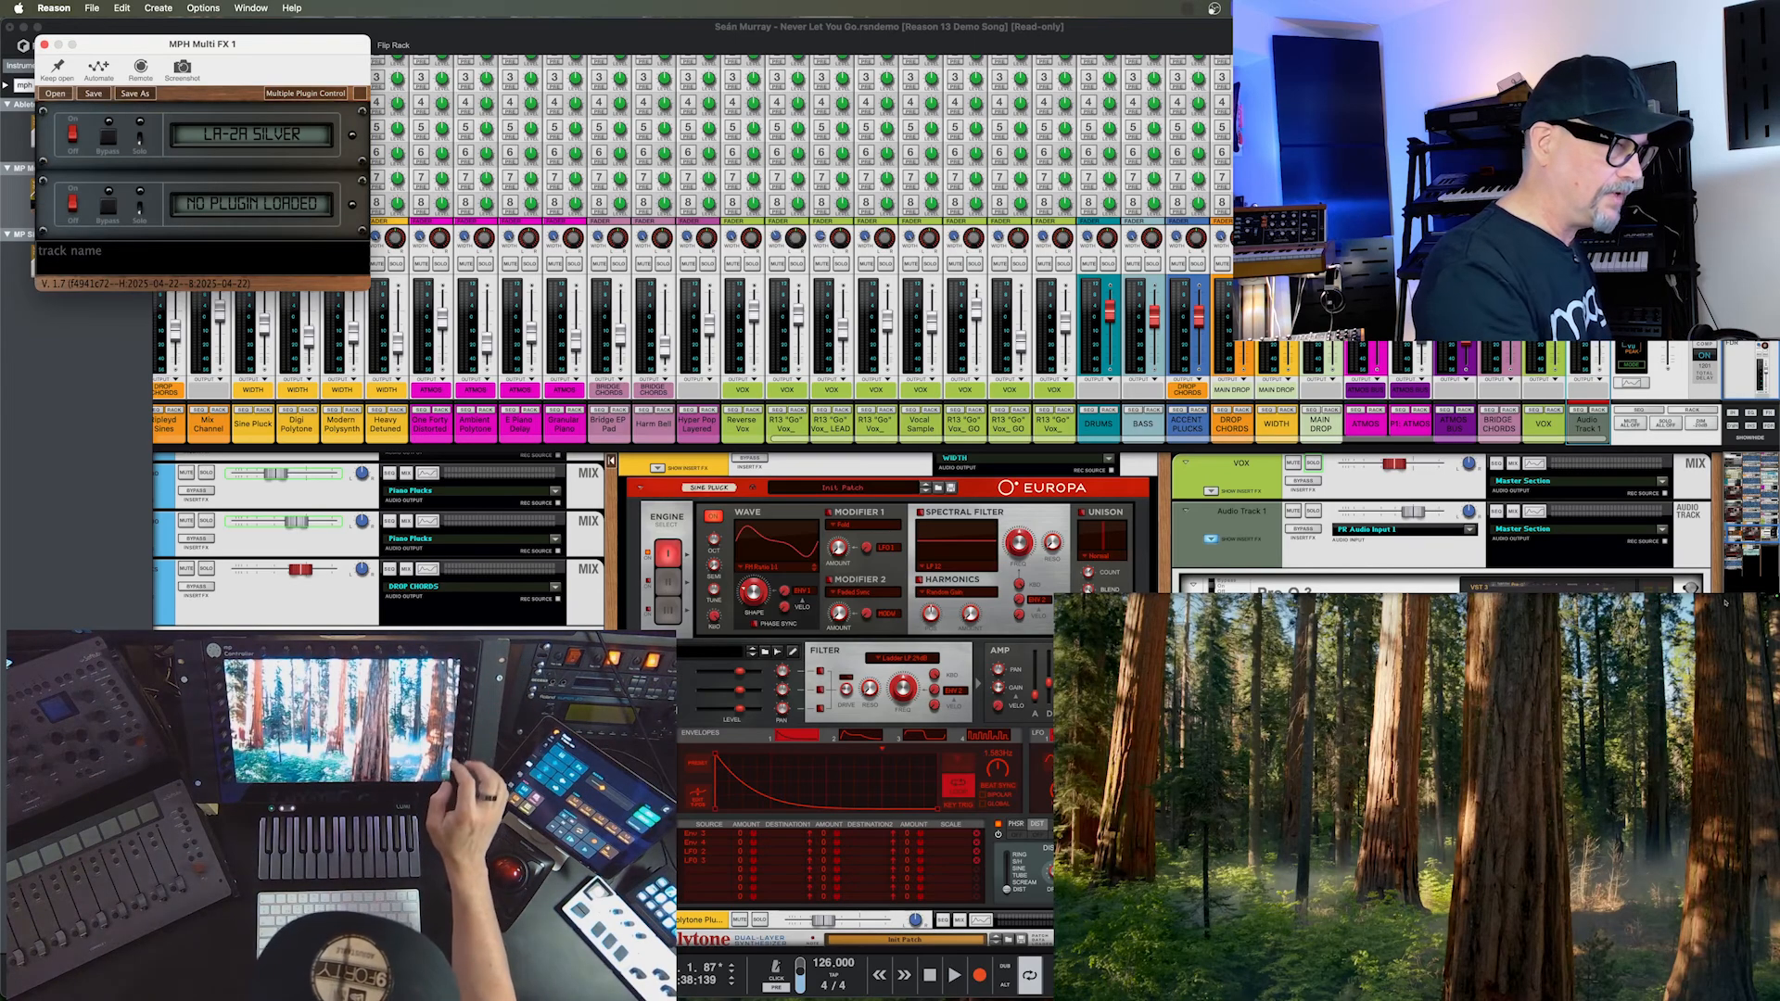
pyautogui.click(250, 203)
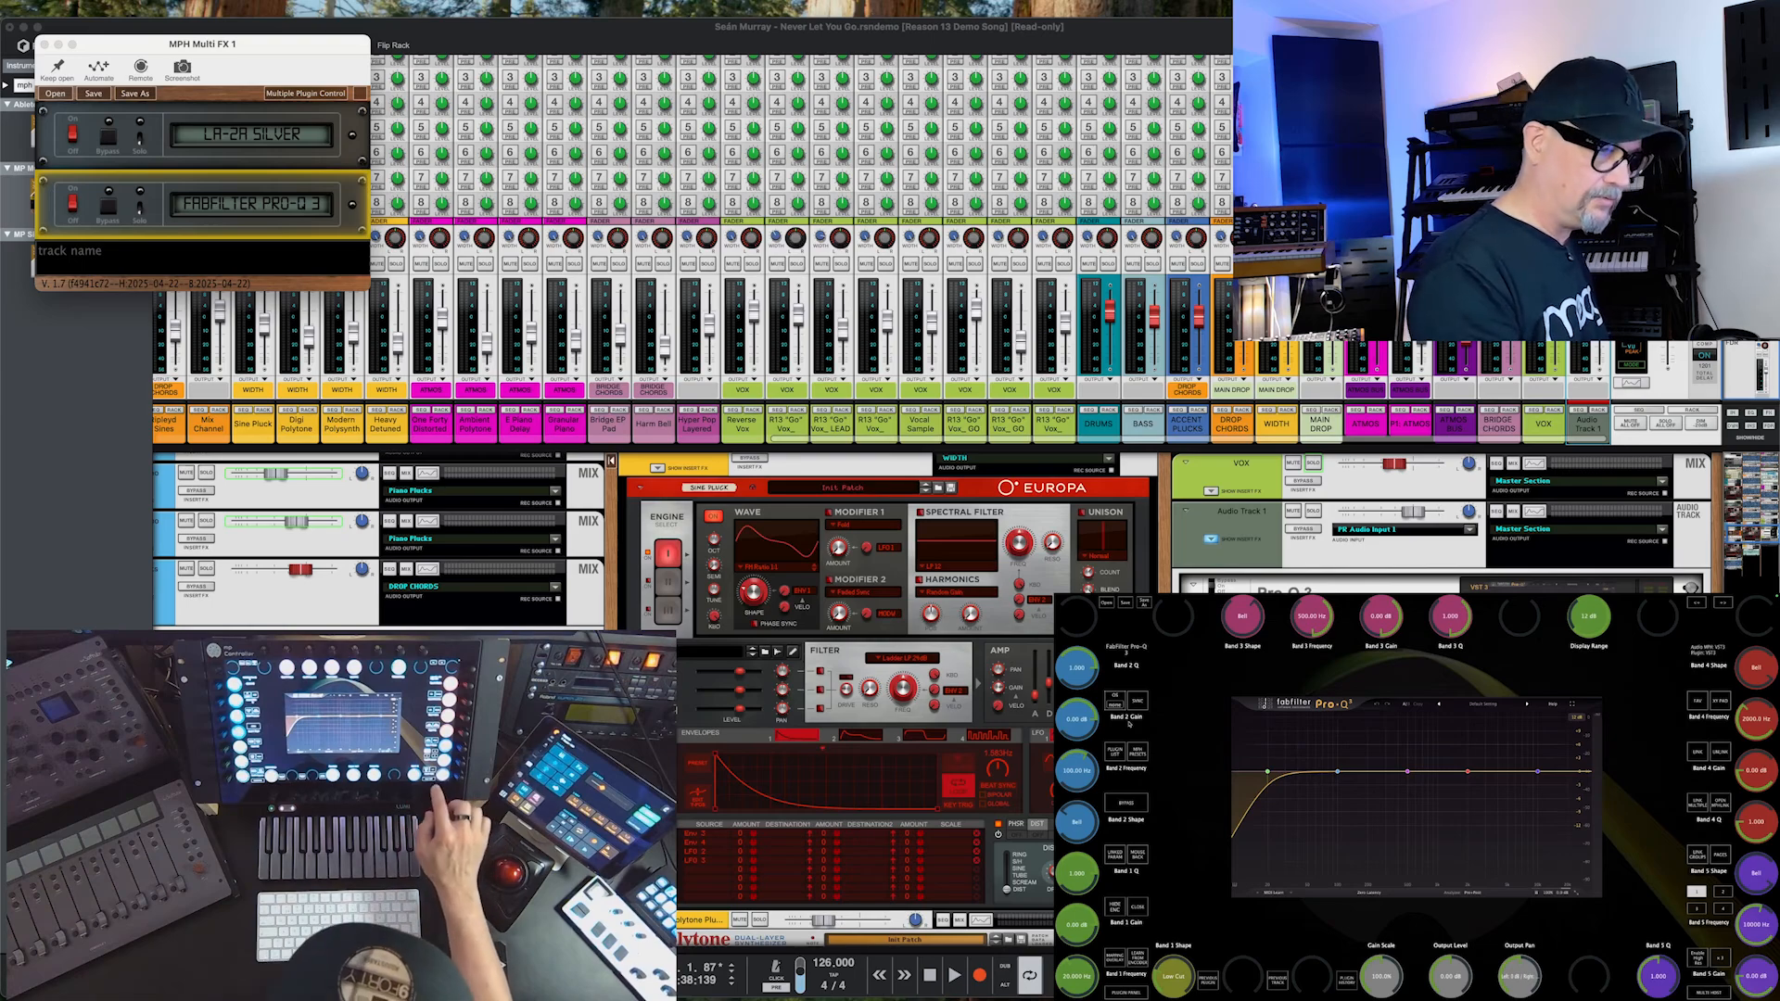
# Switch the controller focus to LA-2A Silver and back to FabFilter Pro-Q 3.
pyautogui.click(1708, 992)
pyautogui.click(1707, 903)
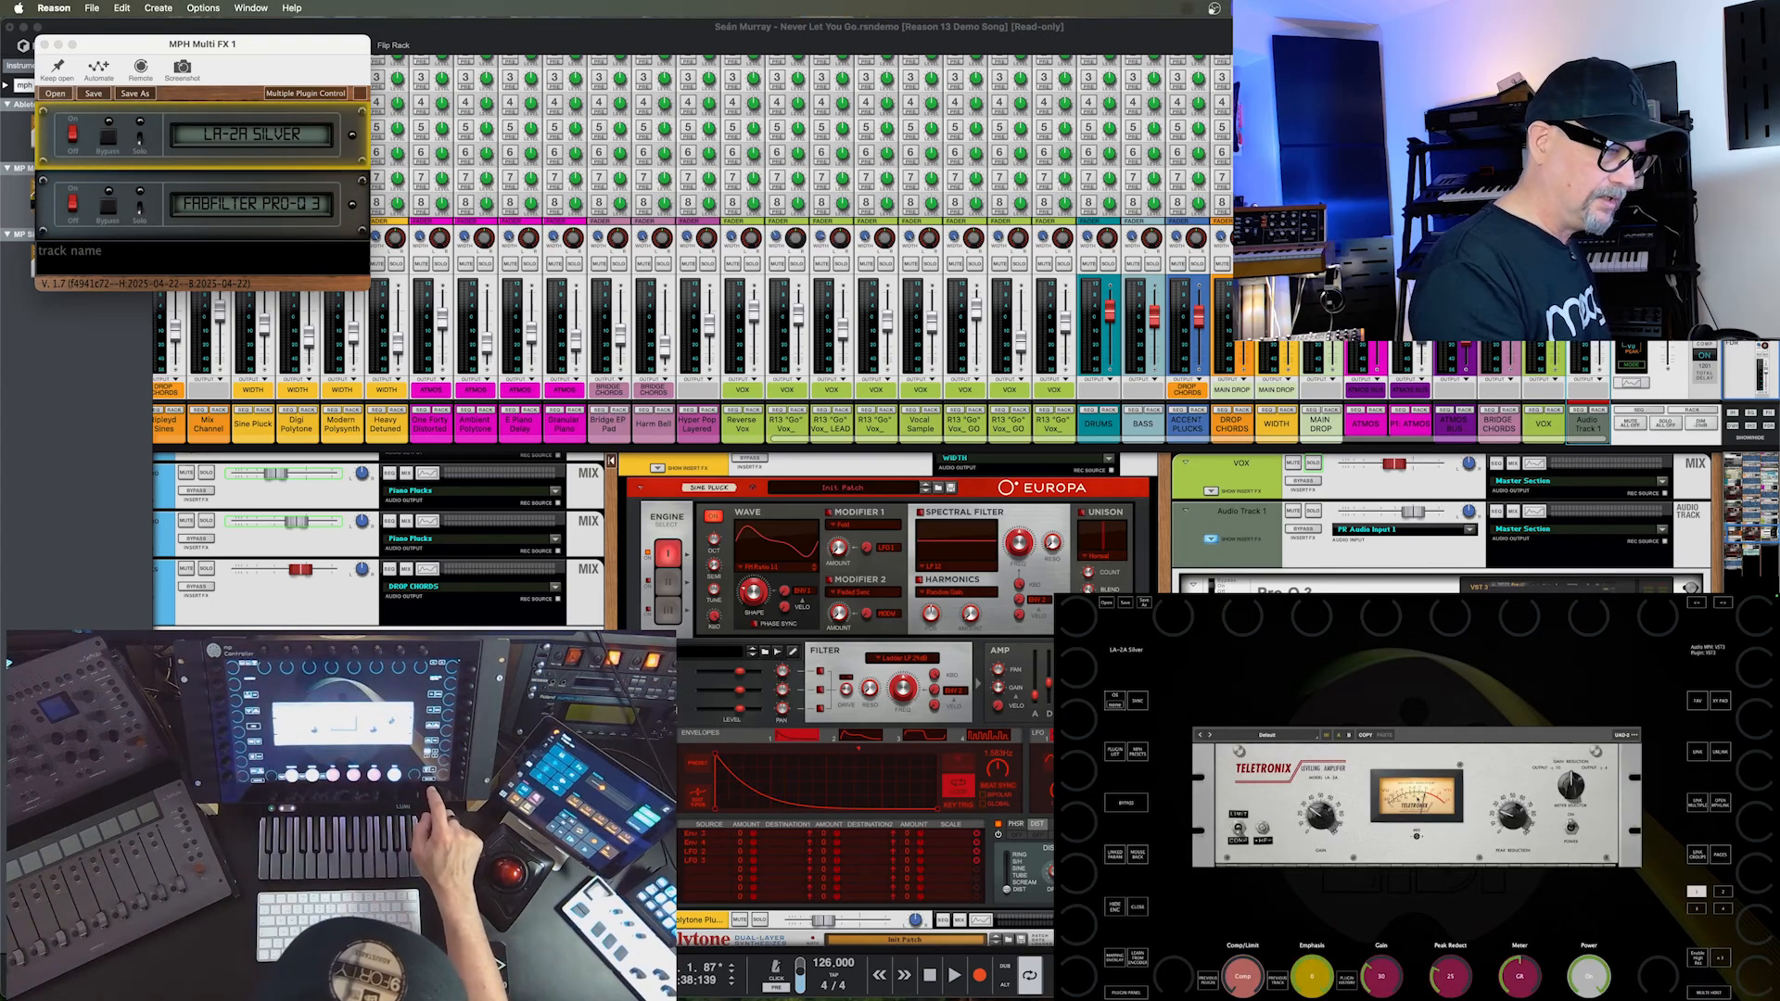
pyautogui.click(1707, 992)
pyautogui.click(1707, 947)
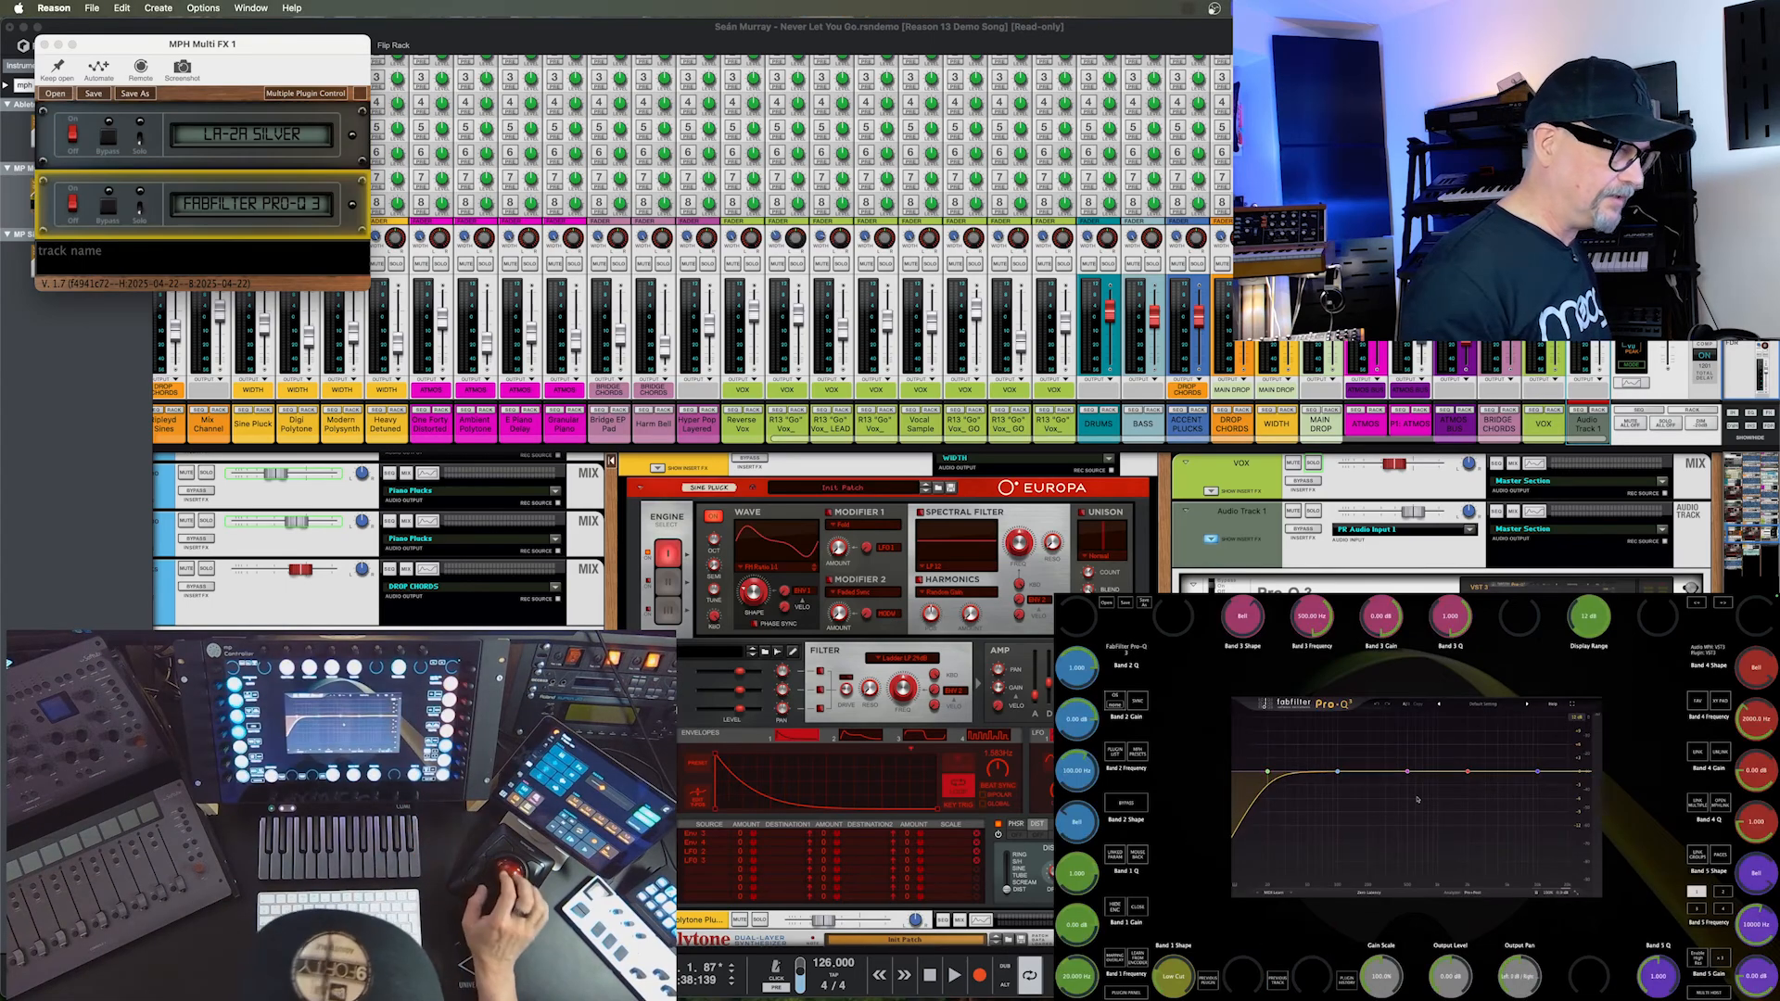
# Set the track name in the first MPH Multi FX to AUDIO.
pyautogui.click(52, 254)
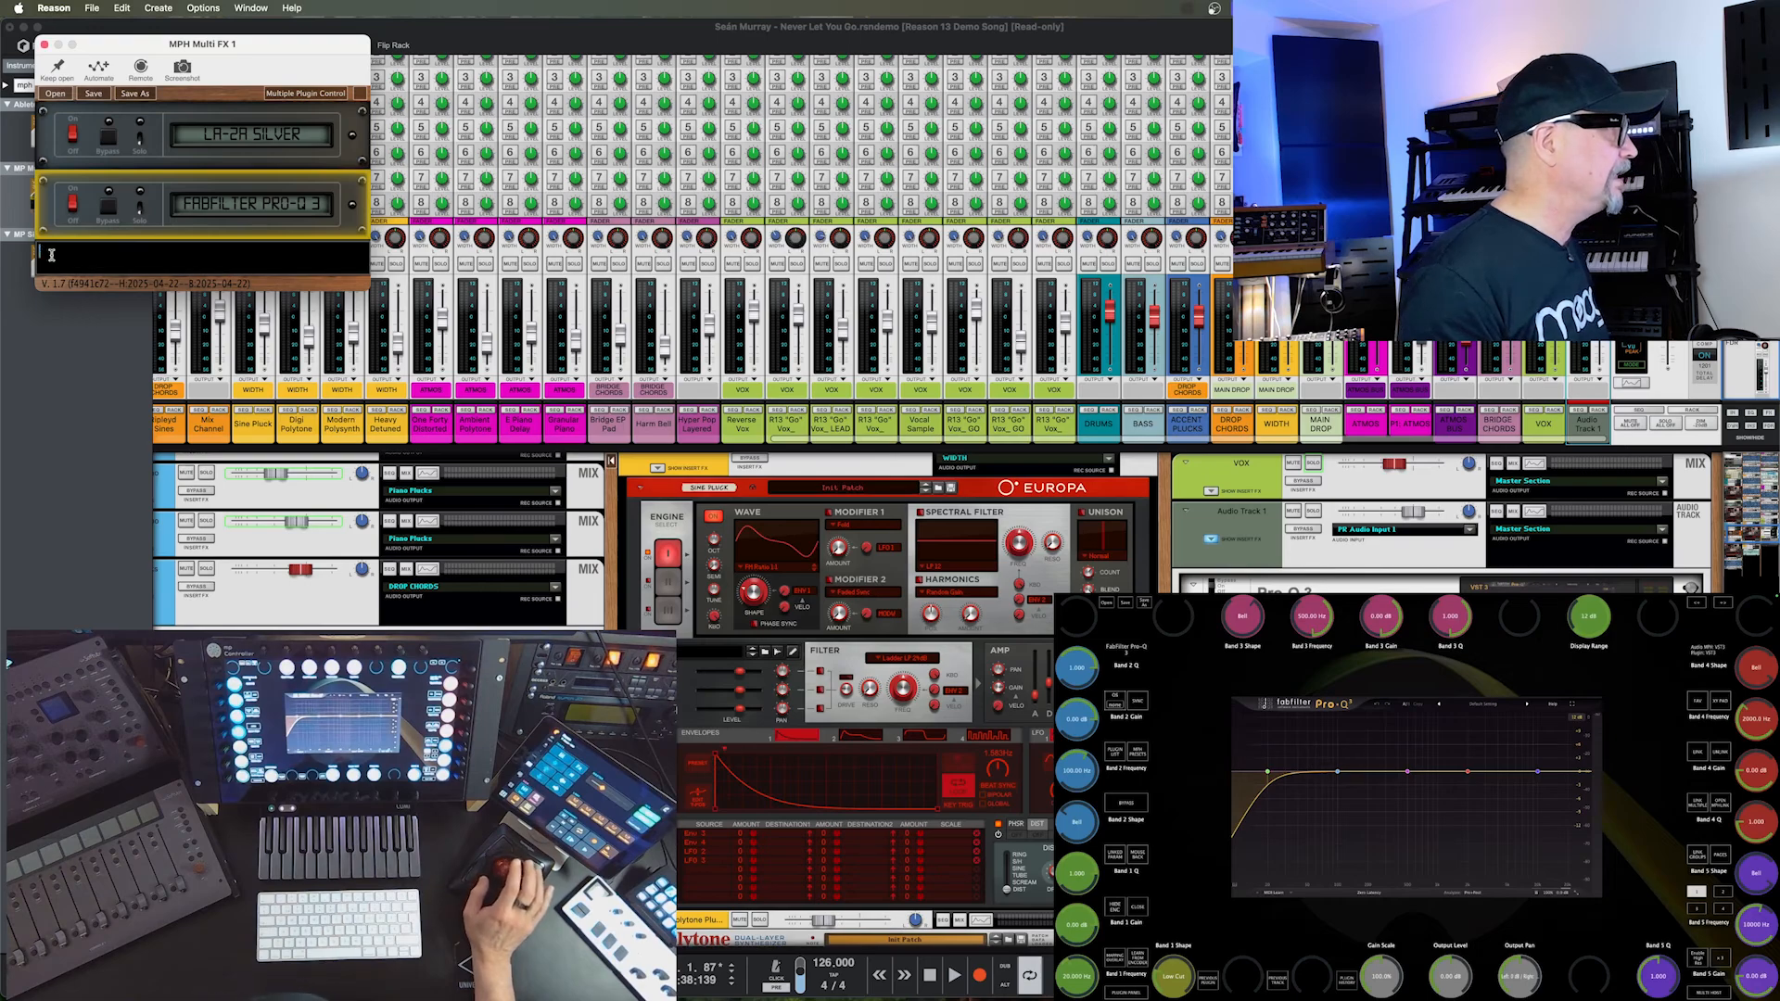
pyautogui.write('AUDIO')
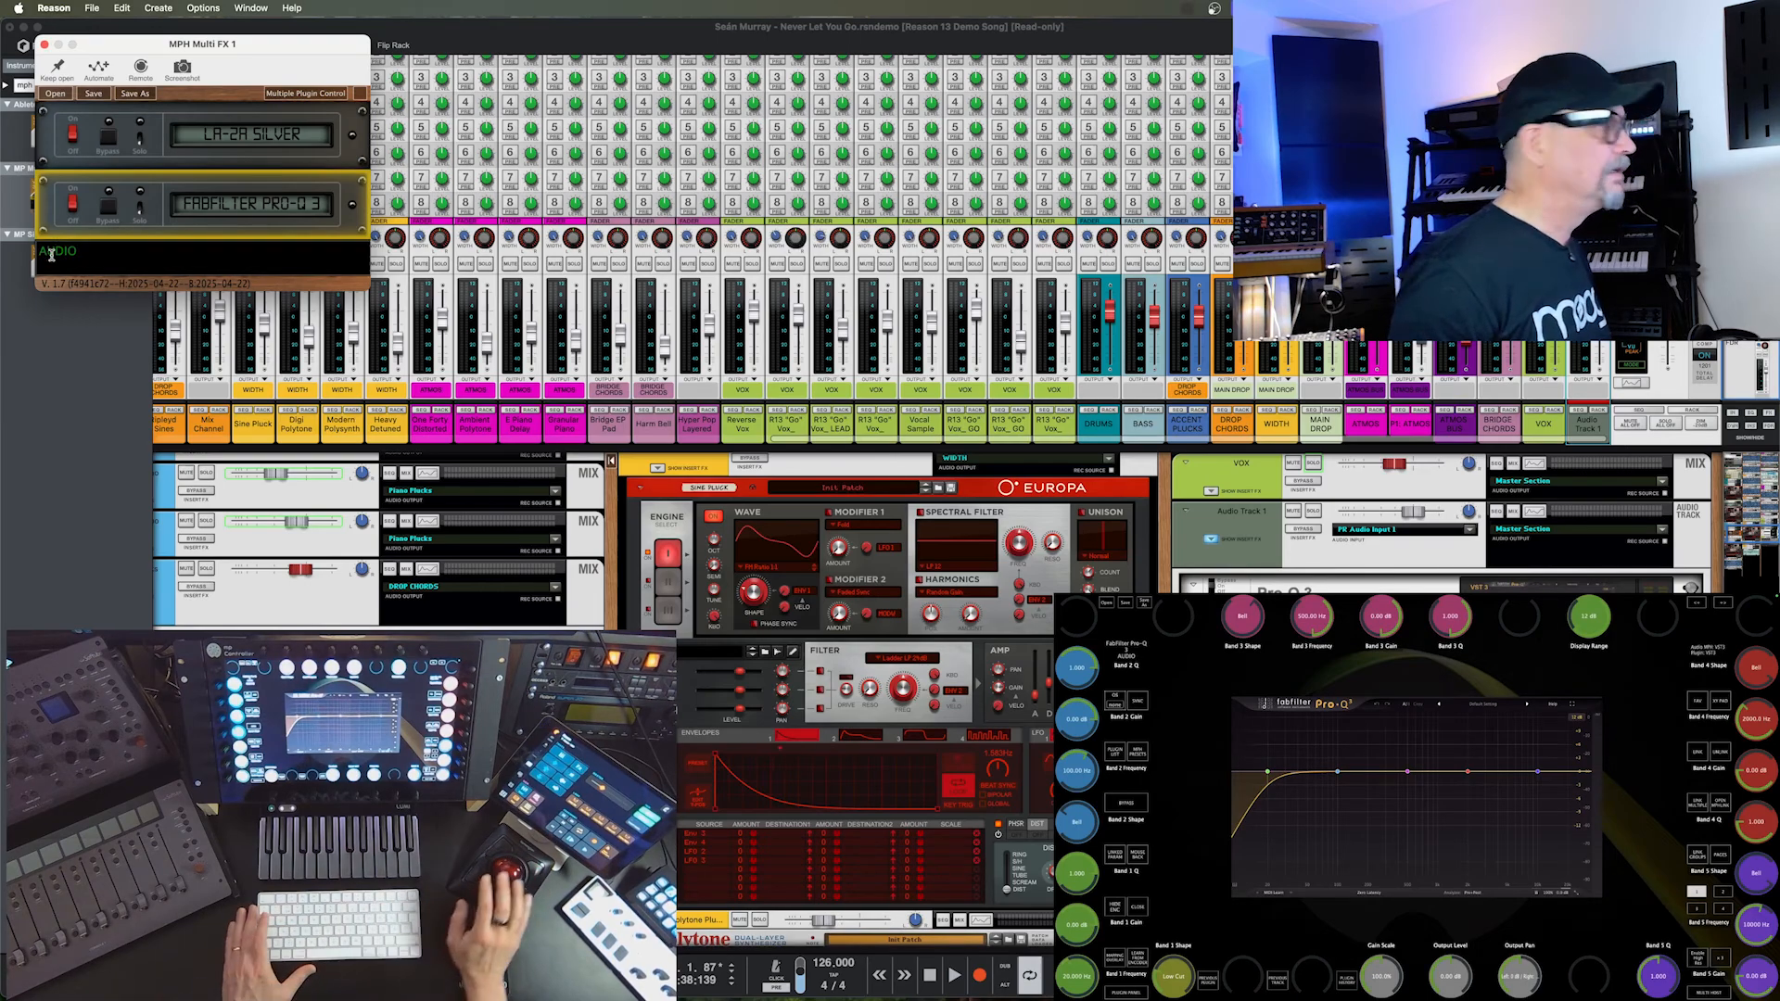
# Add a second MPH Multi FX to the VOX channel, with the first one's window moved aside.
pyautogui.click(1551, 426)
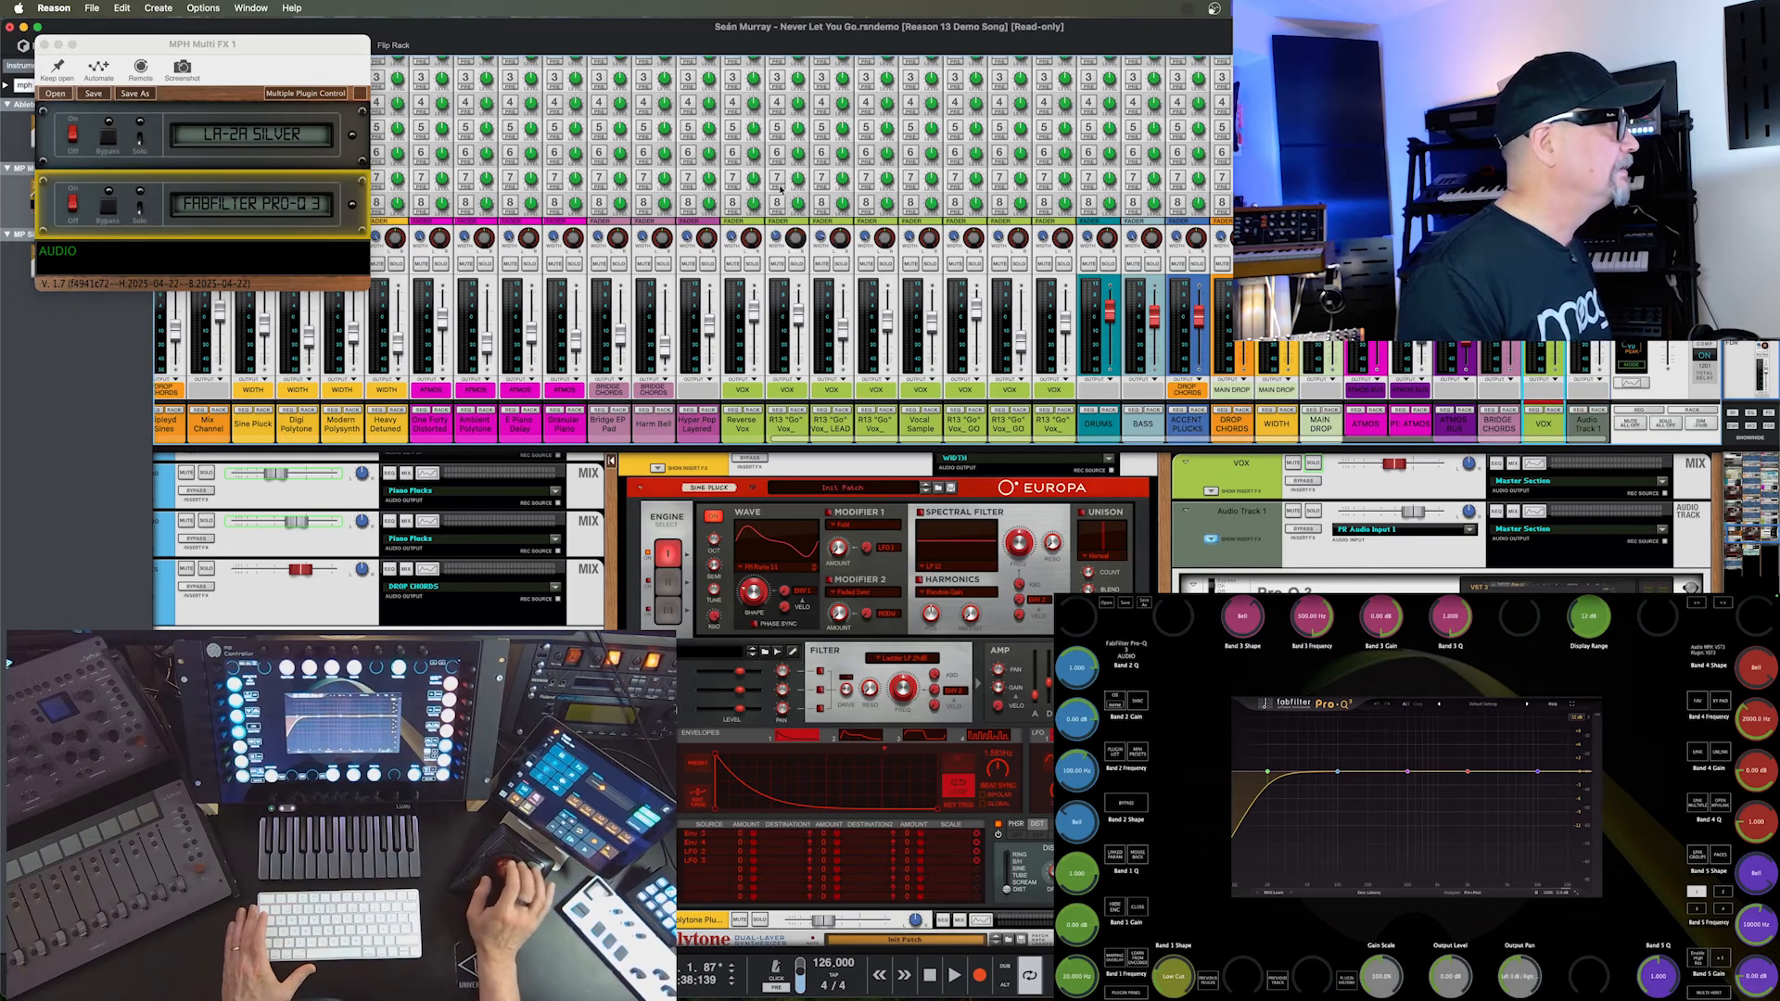
pyautogui.moveTo(256, 43); pyautogui.dragTo(353, 30)
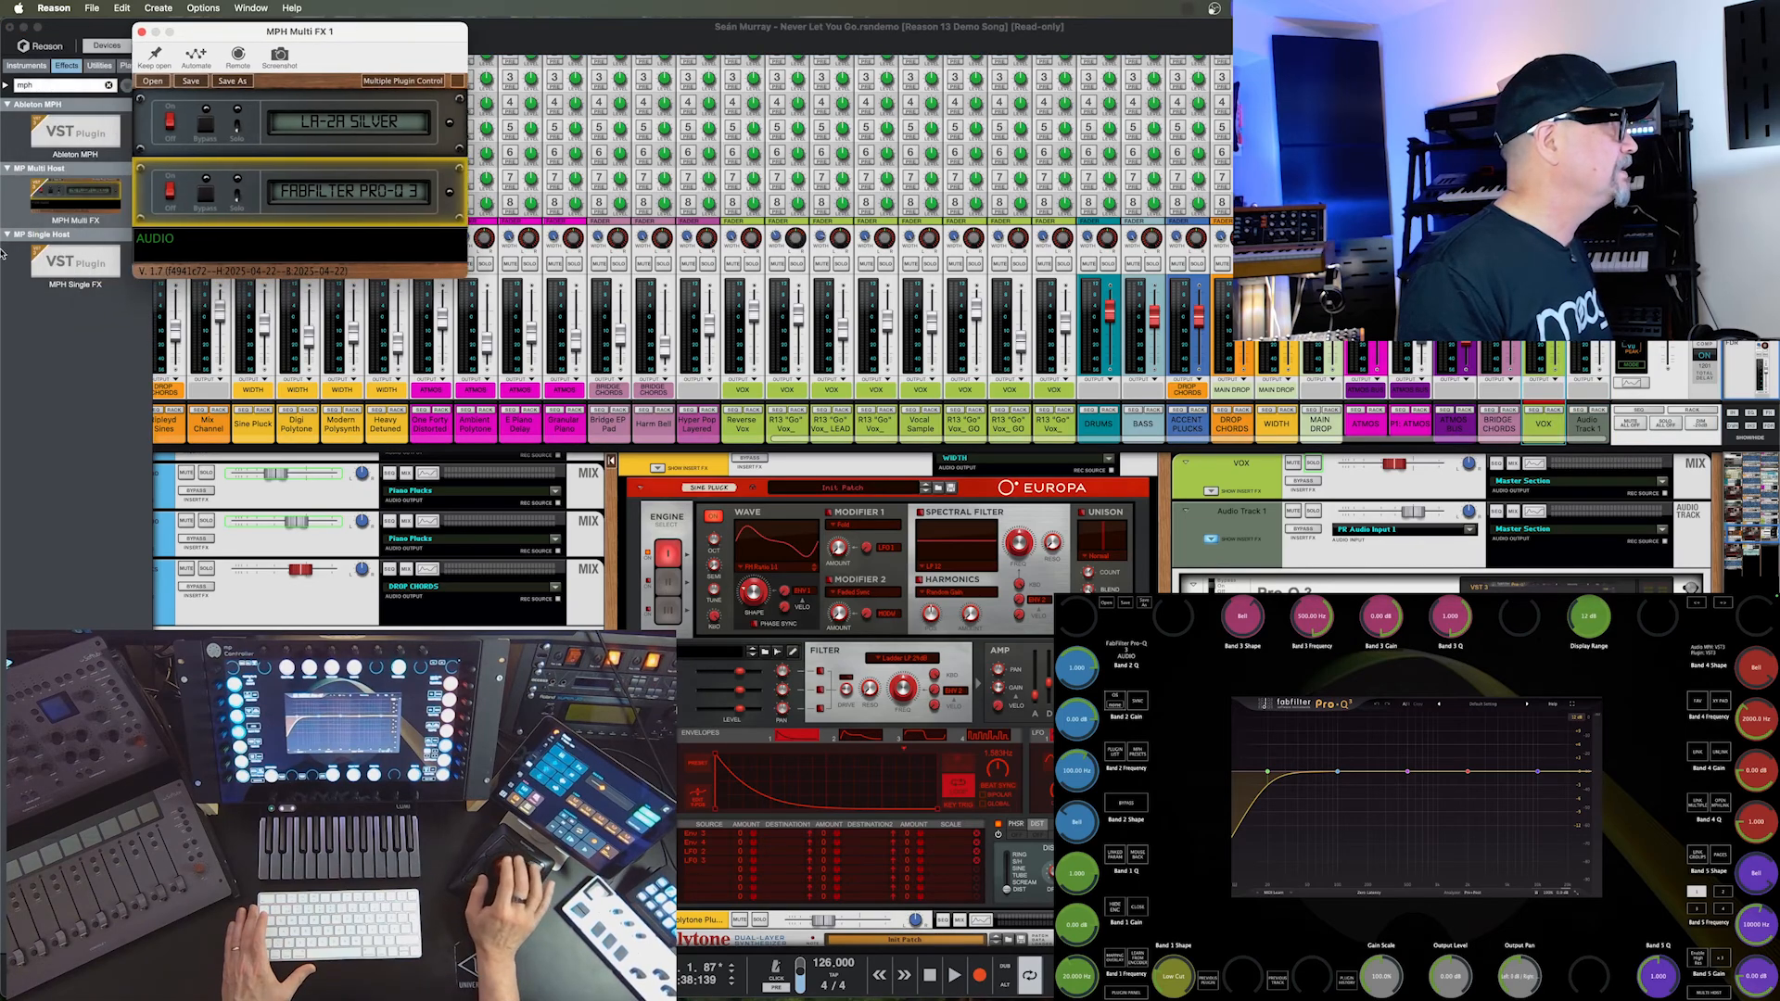
pyautogui.doubleClick(61, 196)
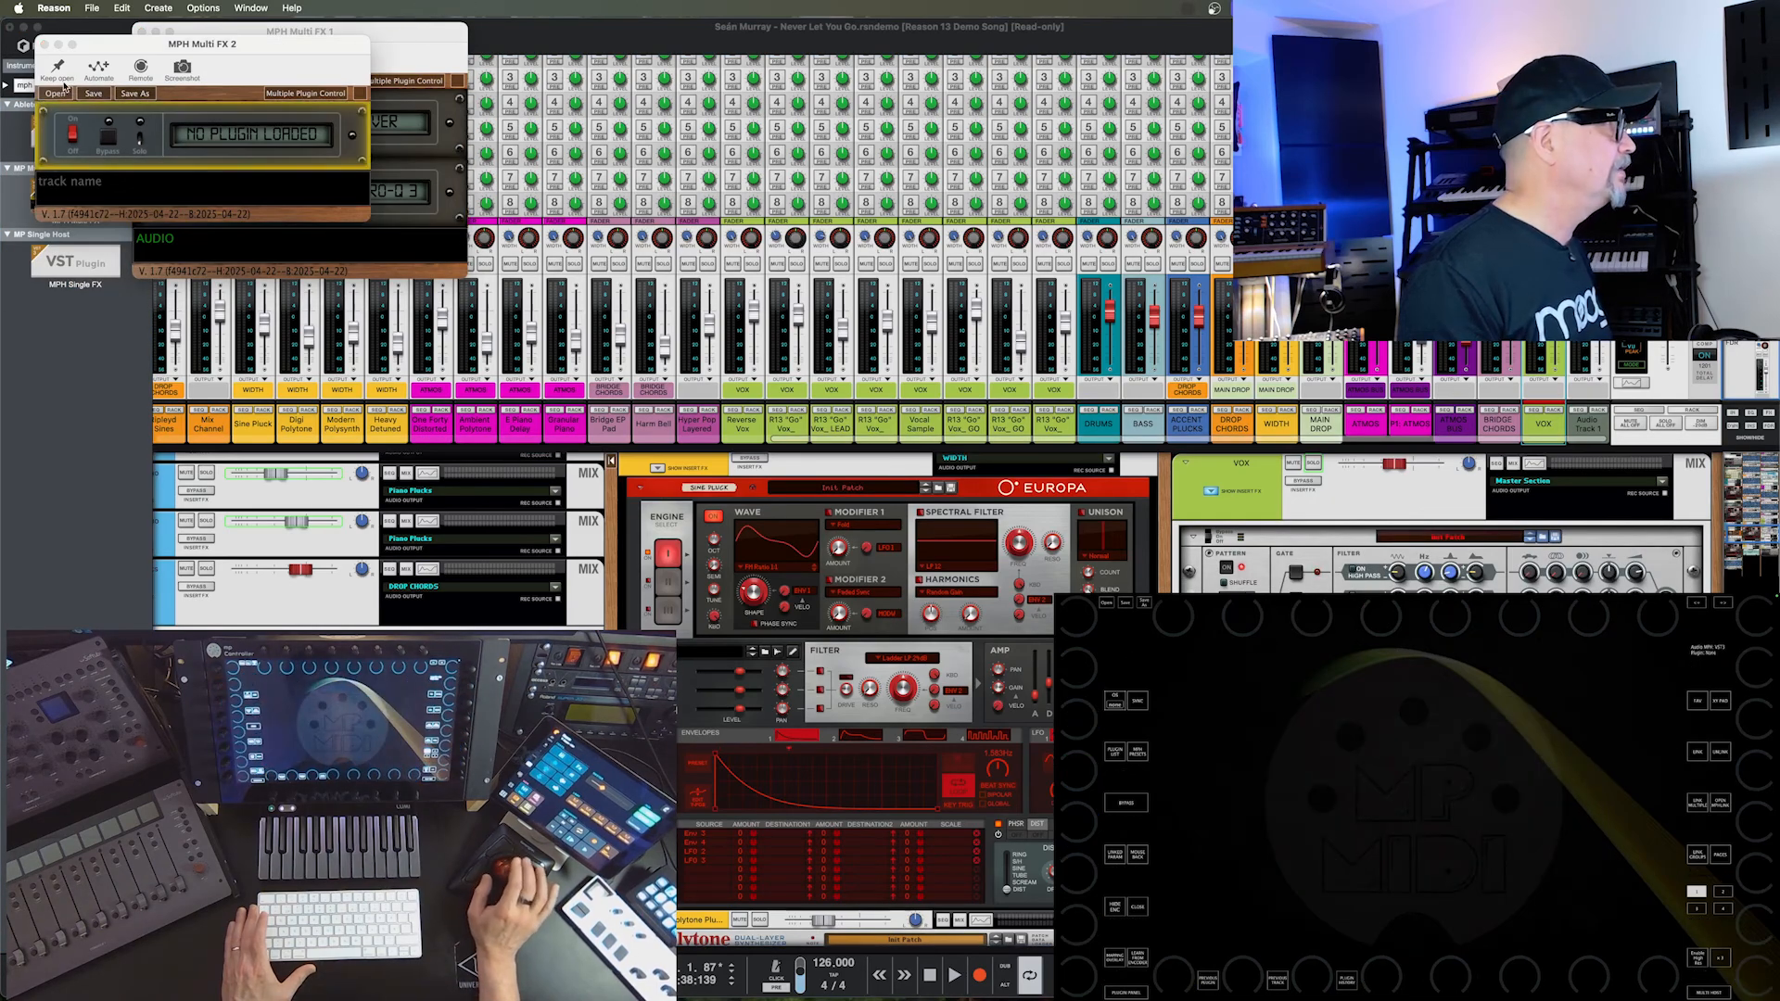
# Set the second MPH Multi FX's track name to VOX and load SieQ from the EQ category into it.
pyautogui.click(85, 195)
pyautogui.write('VO')
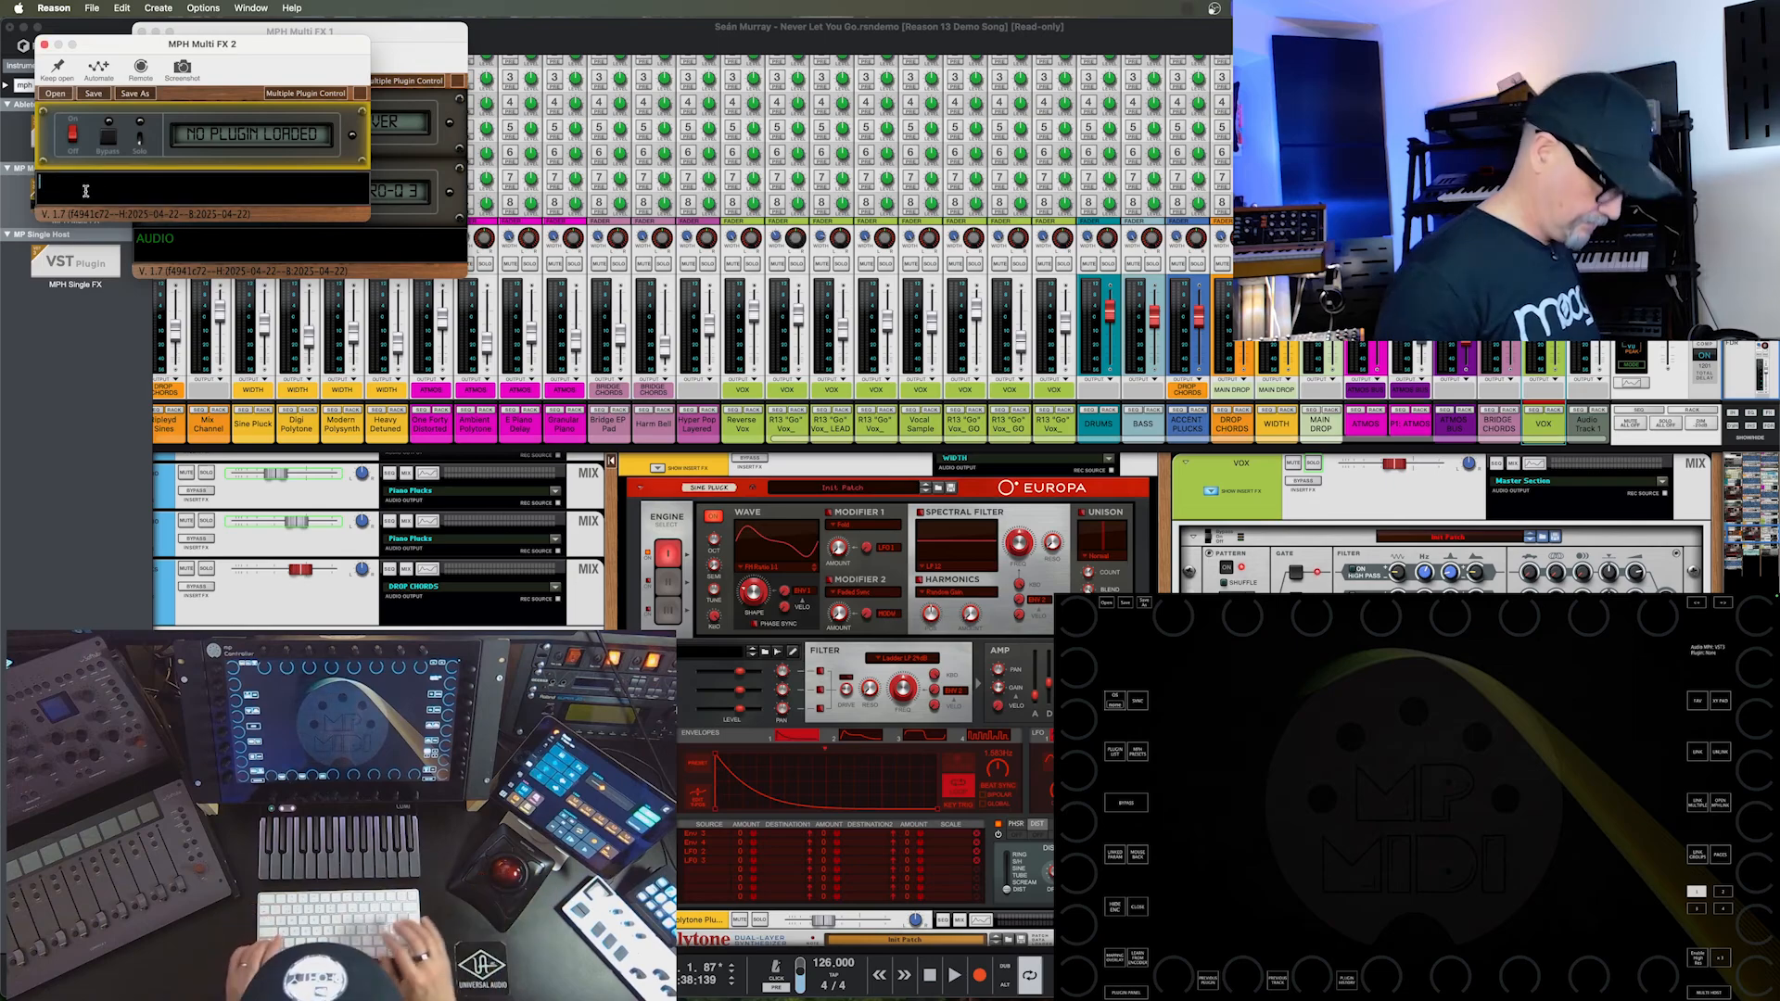
pyautogui.write('X')
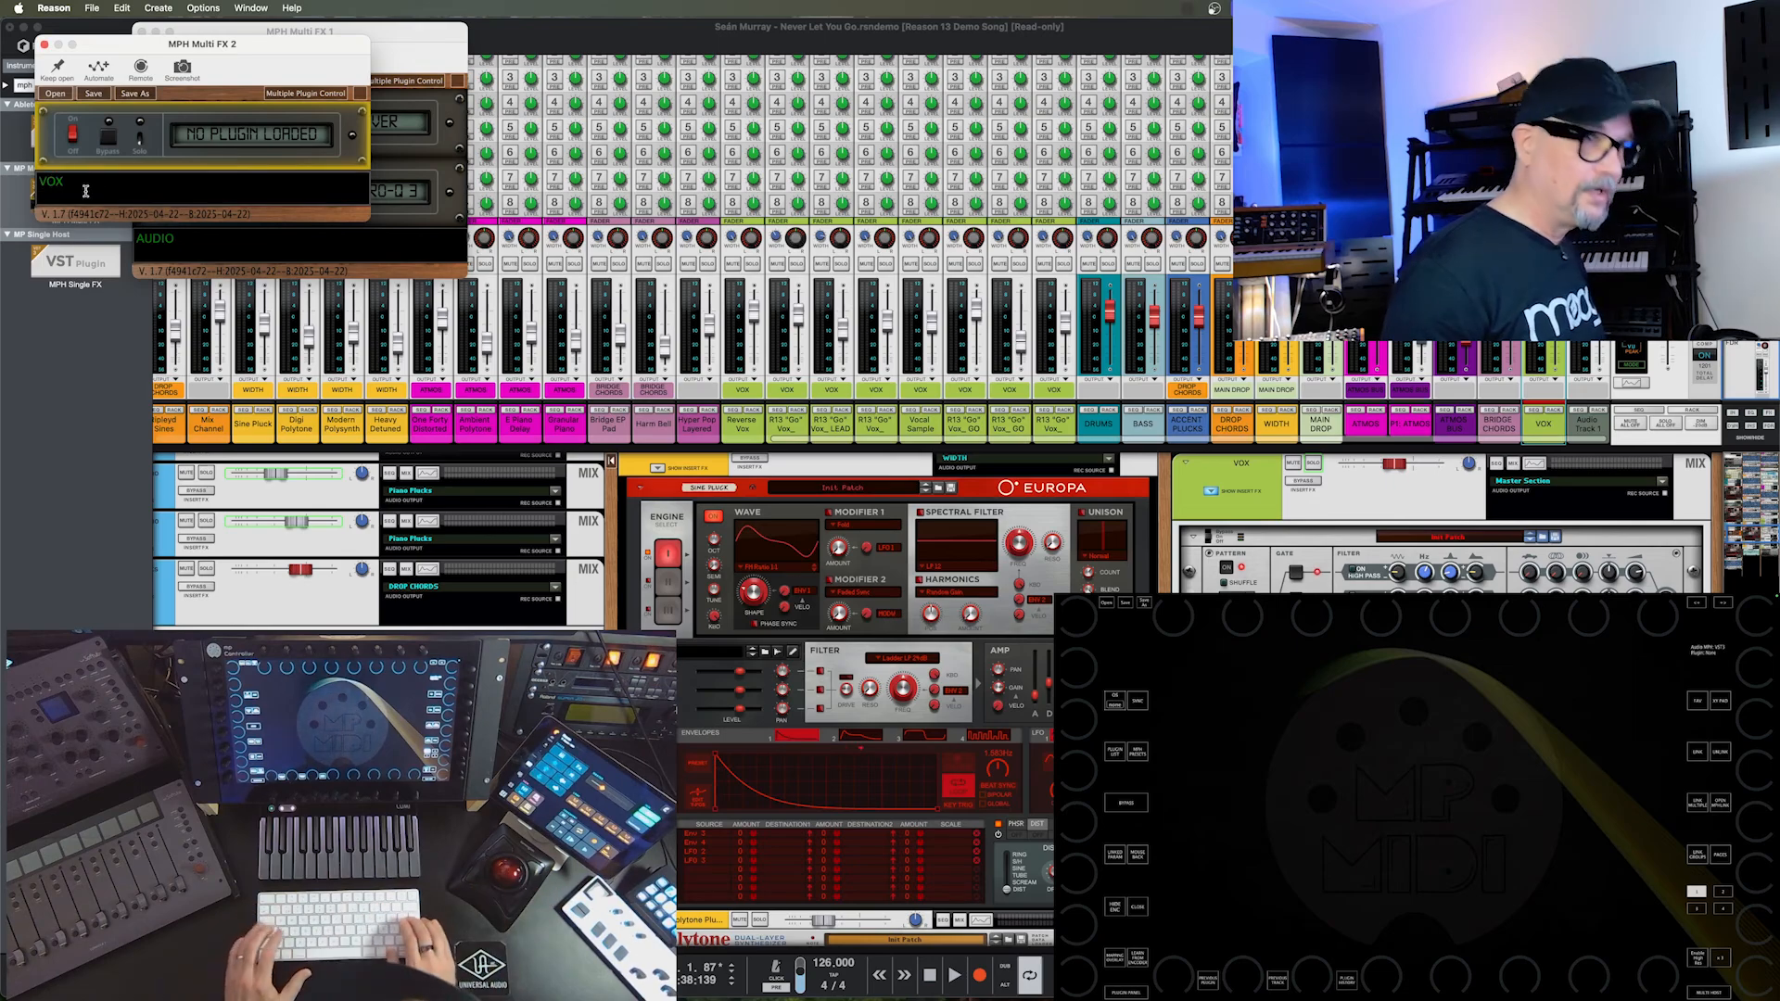
pyautogui.press('Return')
pyautogui.moveTo(81, 33); pyautogui.dragTo(86, 193)
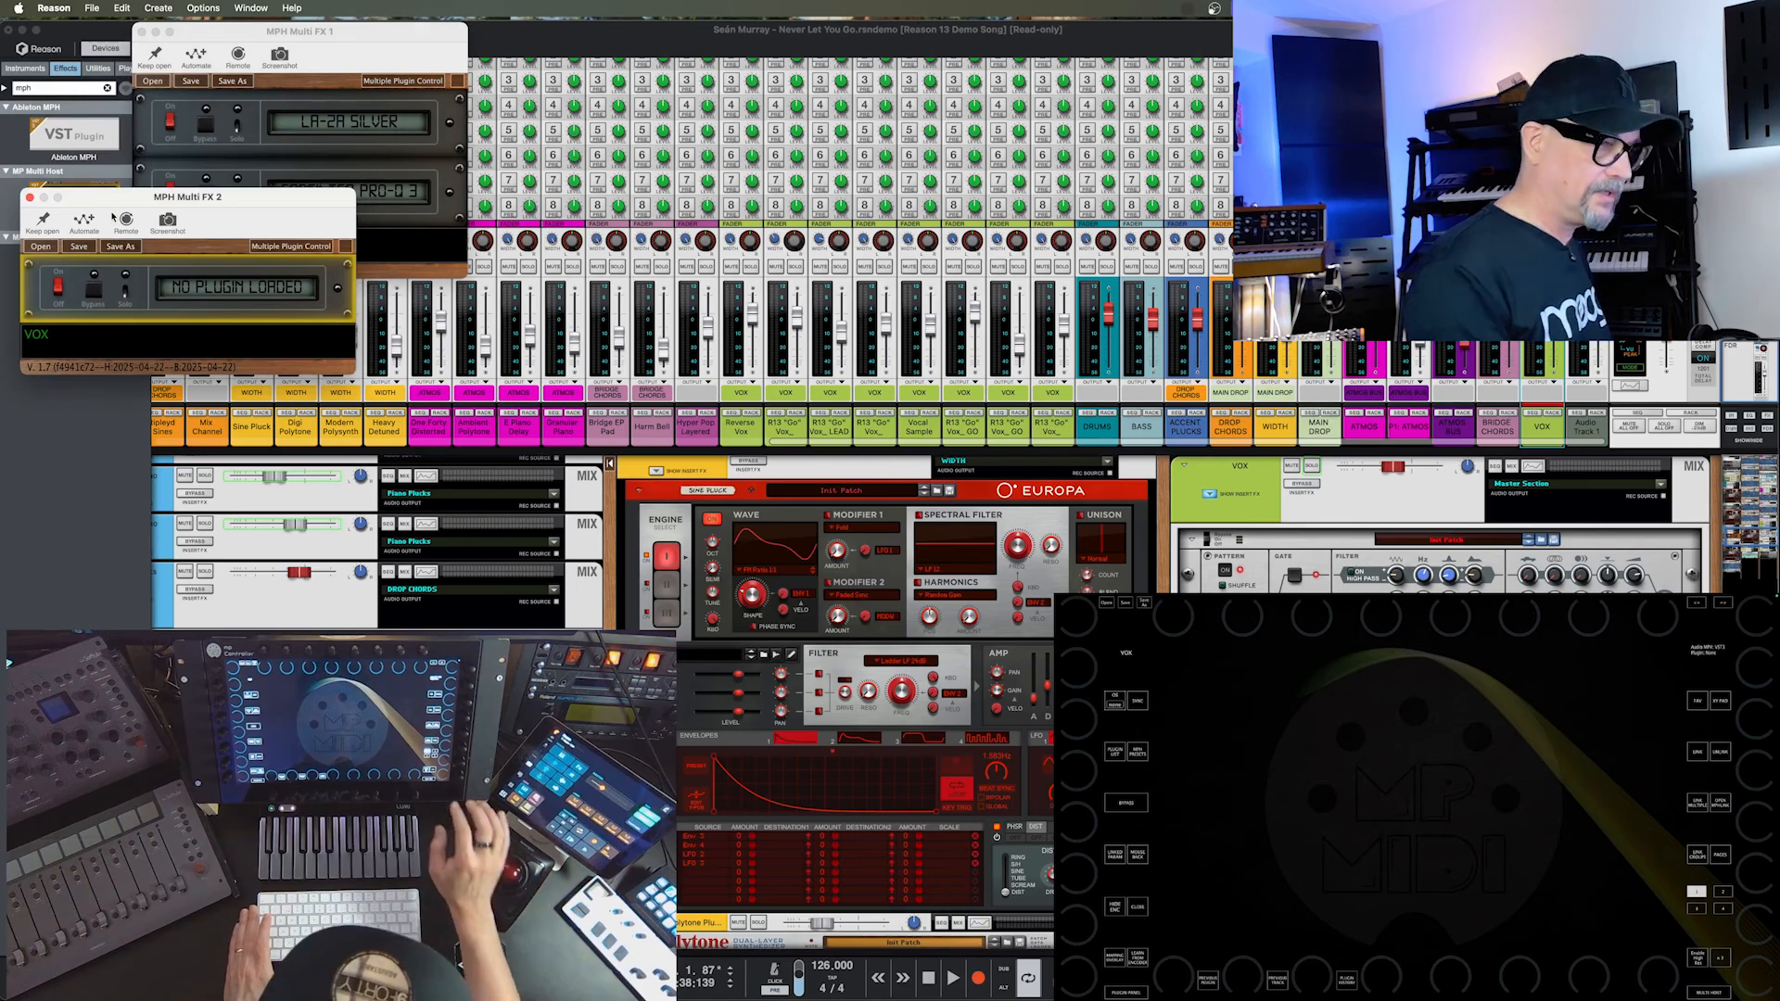
pyautogui.click(1697, 702)
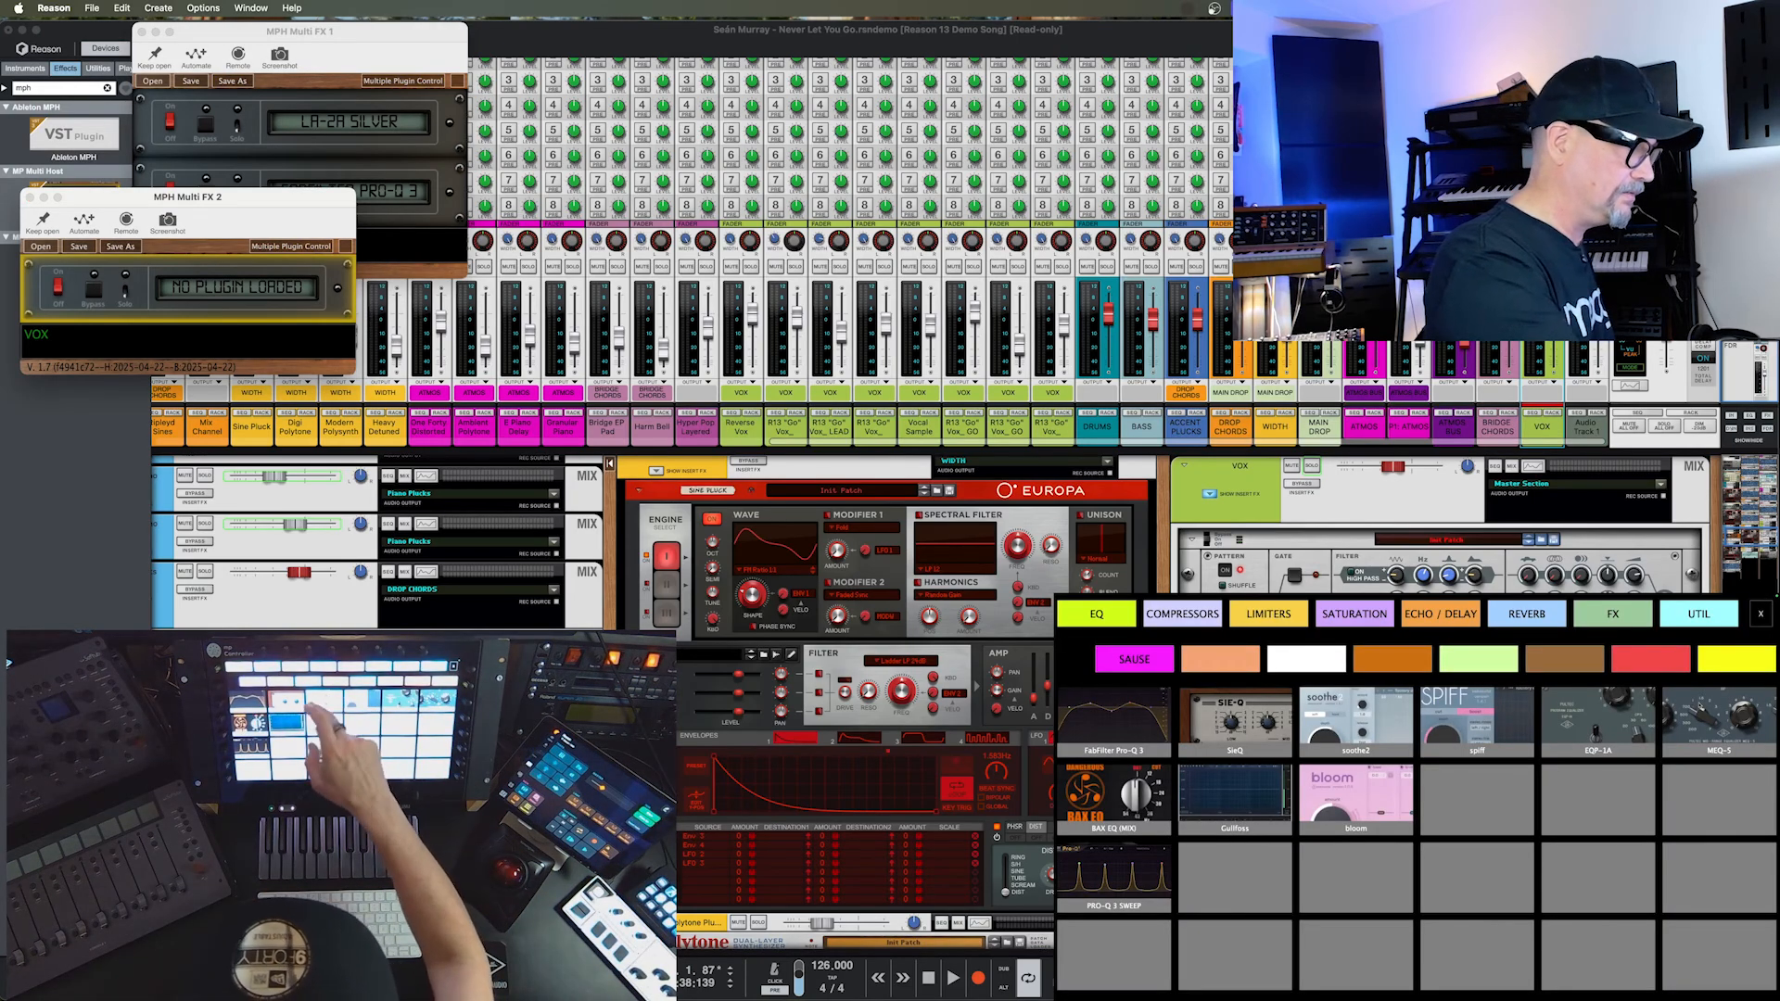
pyautogui.click(1258, 724)
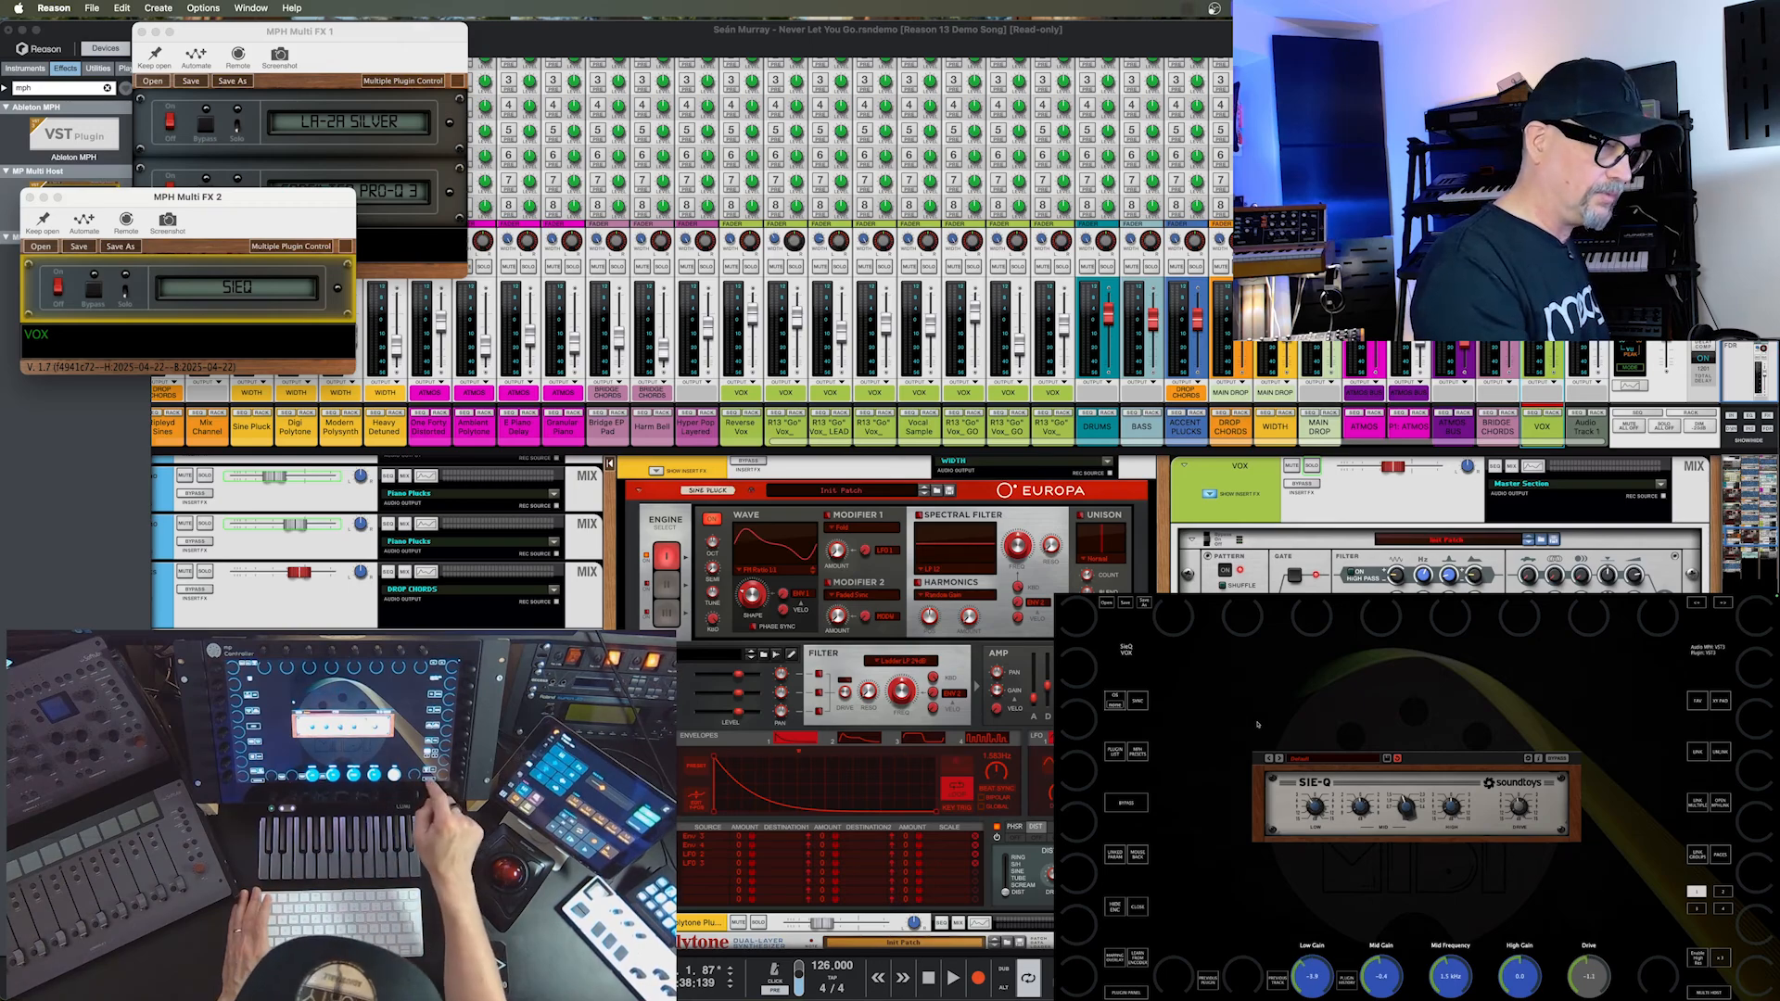
# Switch the controller to FabFilter Pro-Q 3 on the AUDIO track and lower the gain of its highest-frequency band.
pyautogui.click(1127, 992)
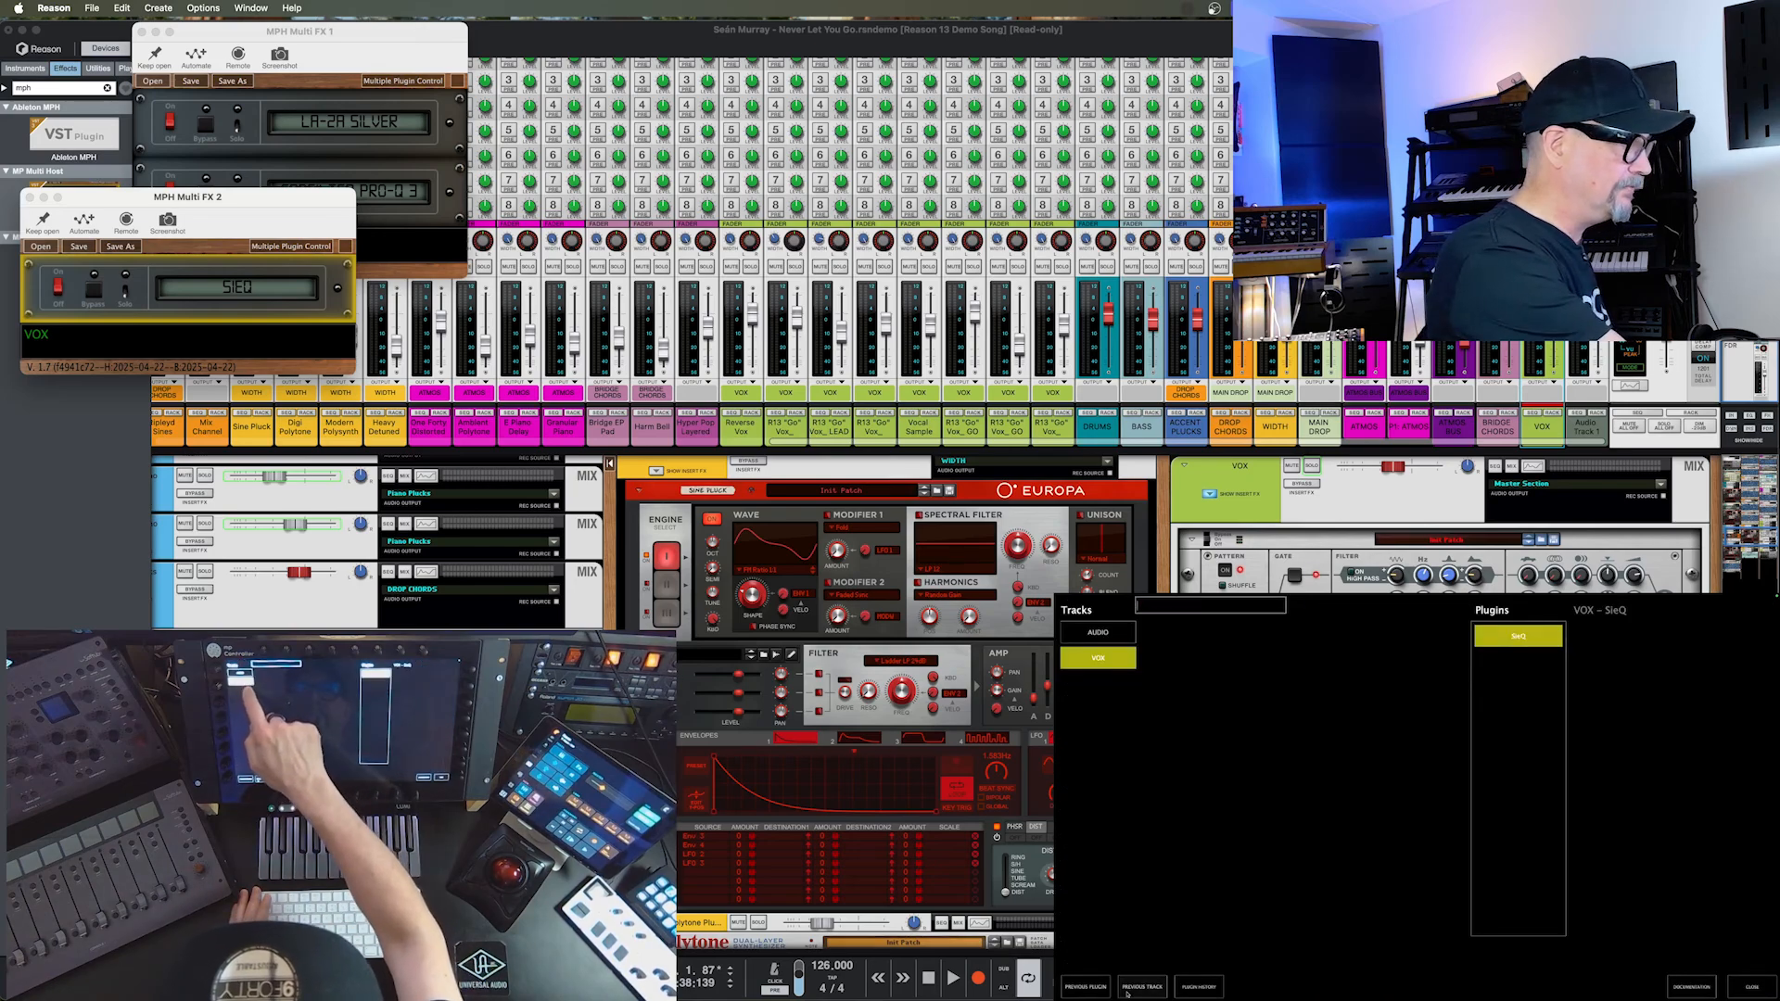
pyautogui.click(1119, 633)
pyautogui.click(1520, 662)
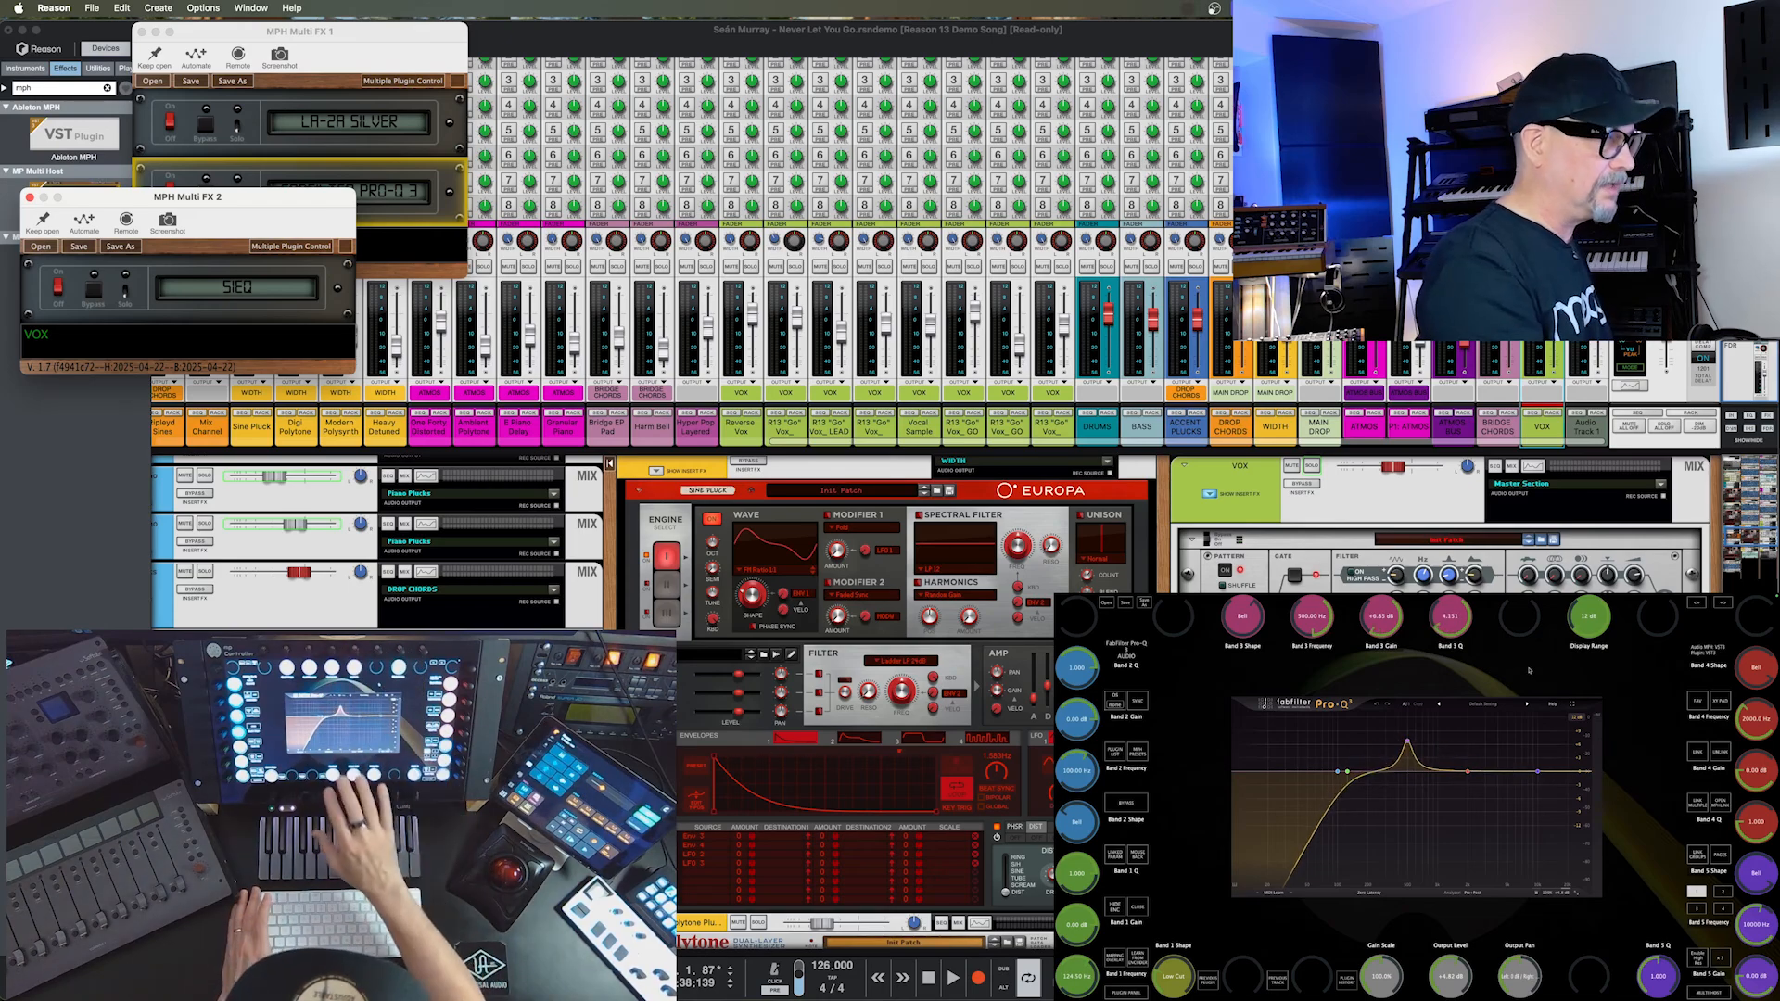
pyautogui.moveTo(1537, 771); pyautogui.dragTo(1532, 812)
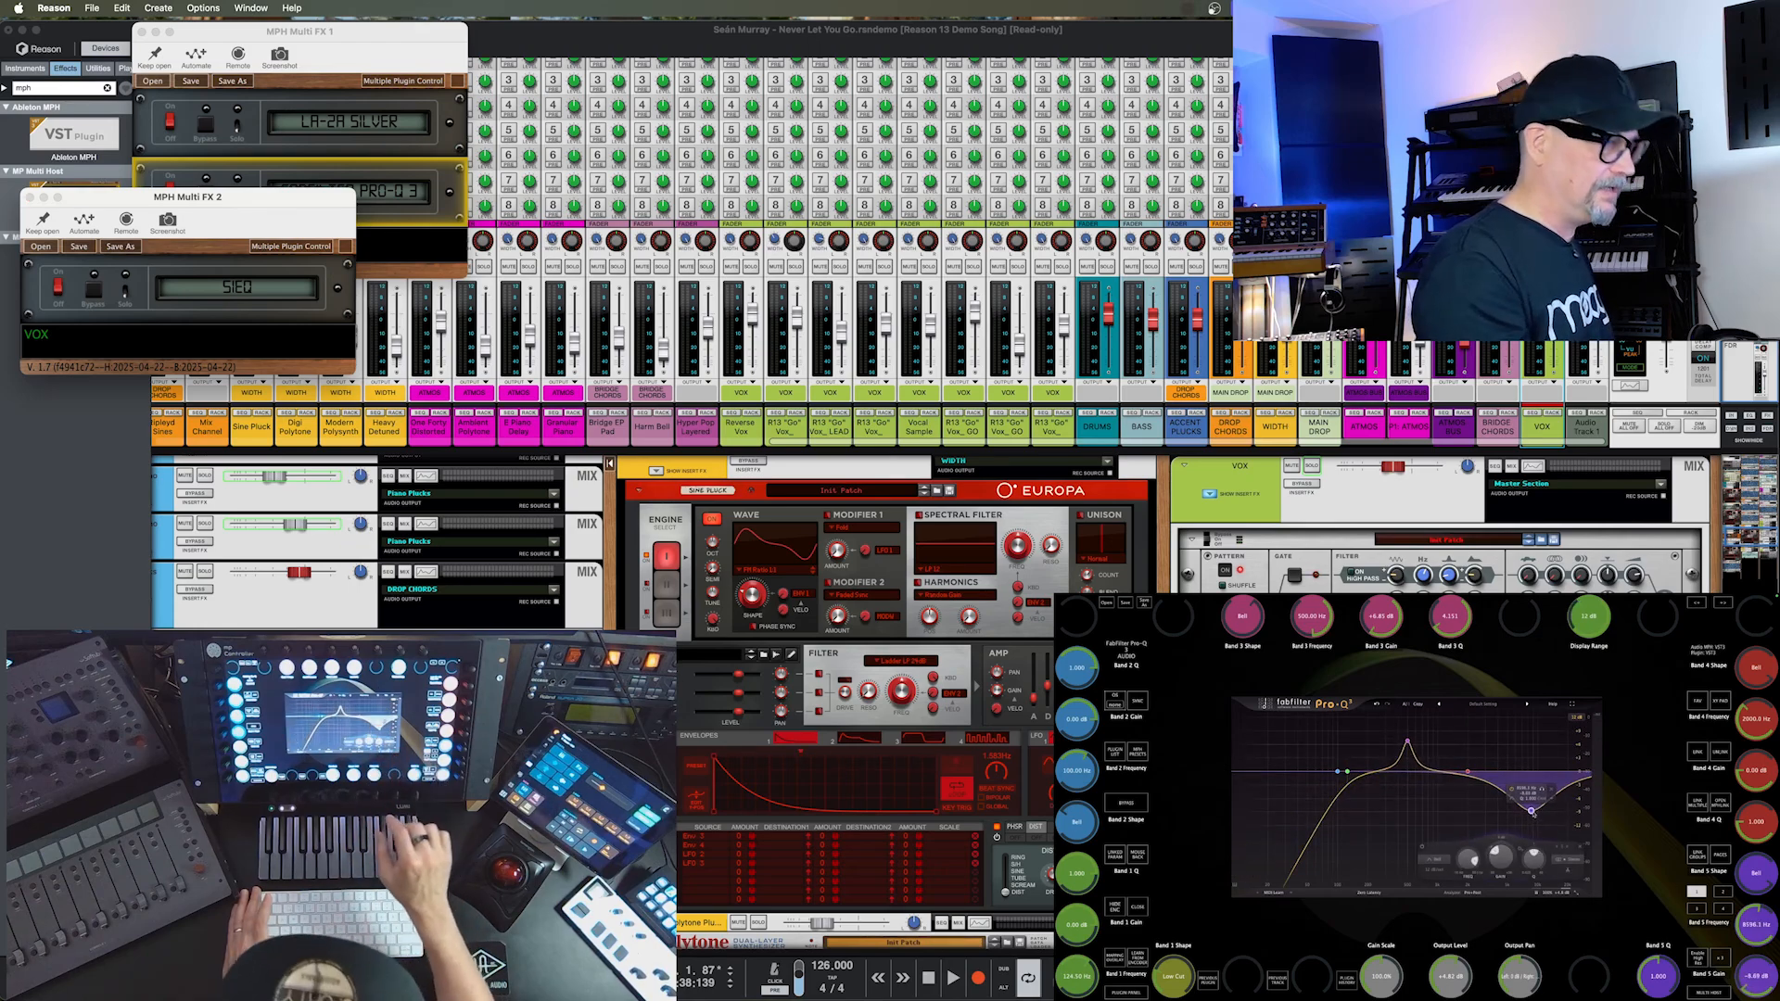
# Switch the controller to SieQ on the VOX track and look at that track's plug-in list.
pyautogui.click(1125, 993)
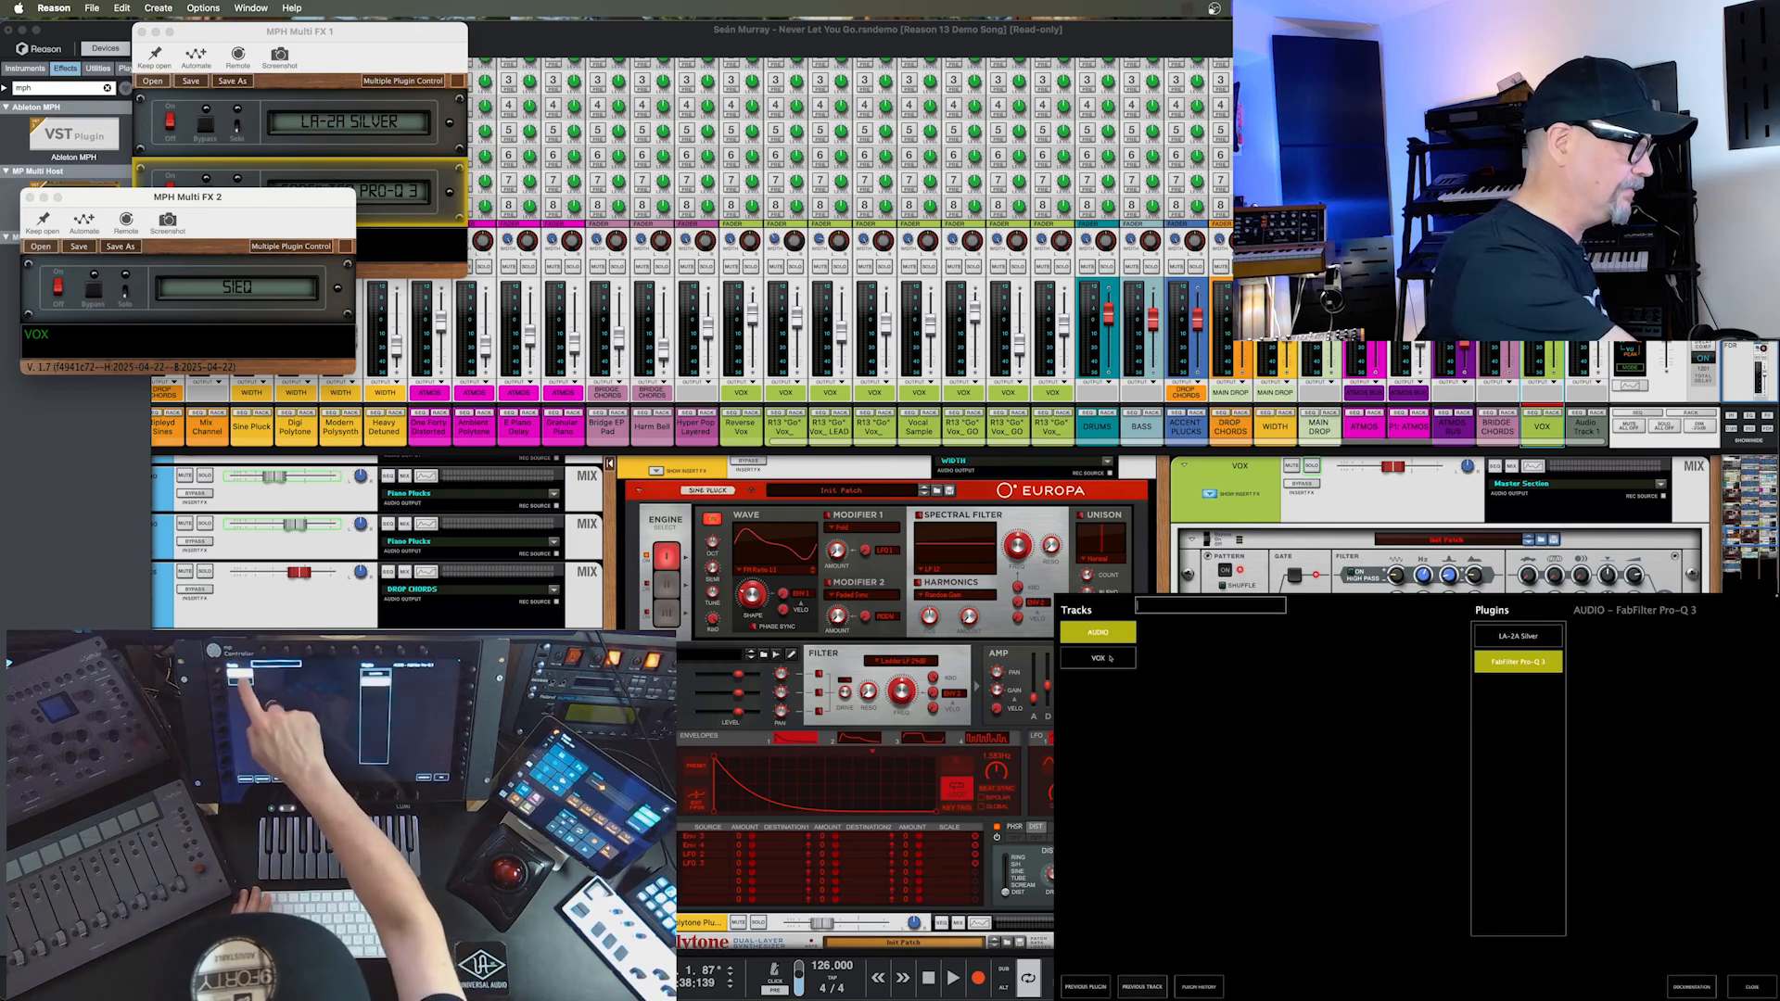
pyautogui.click(1097, 657)
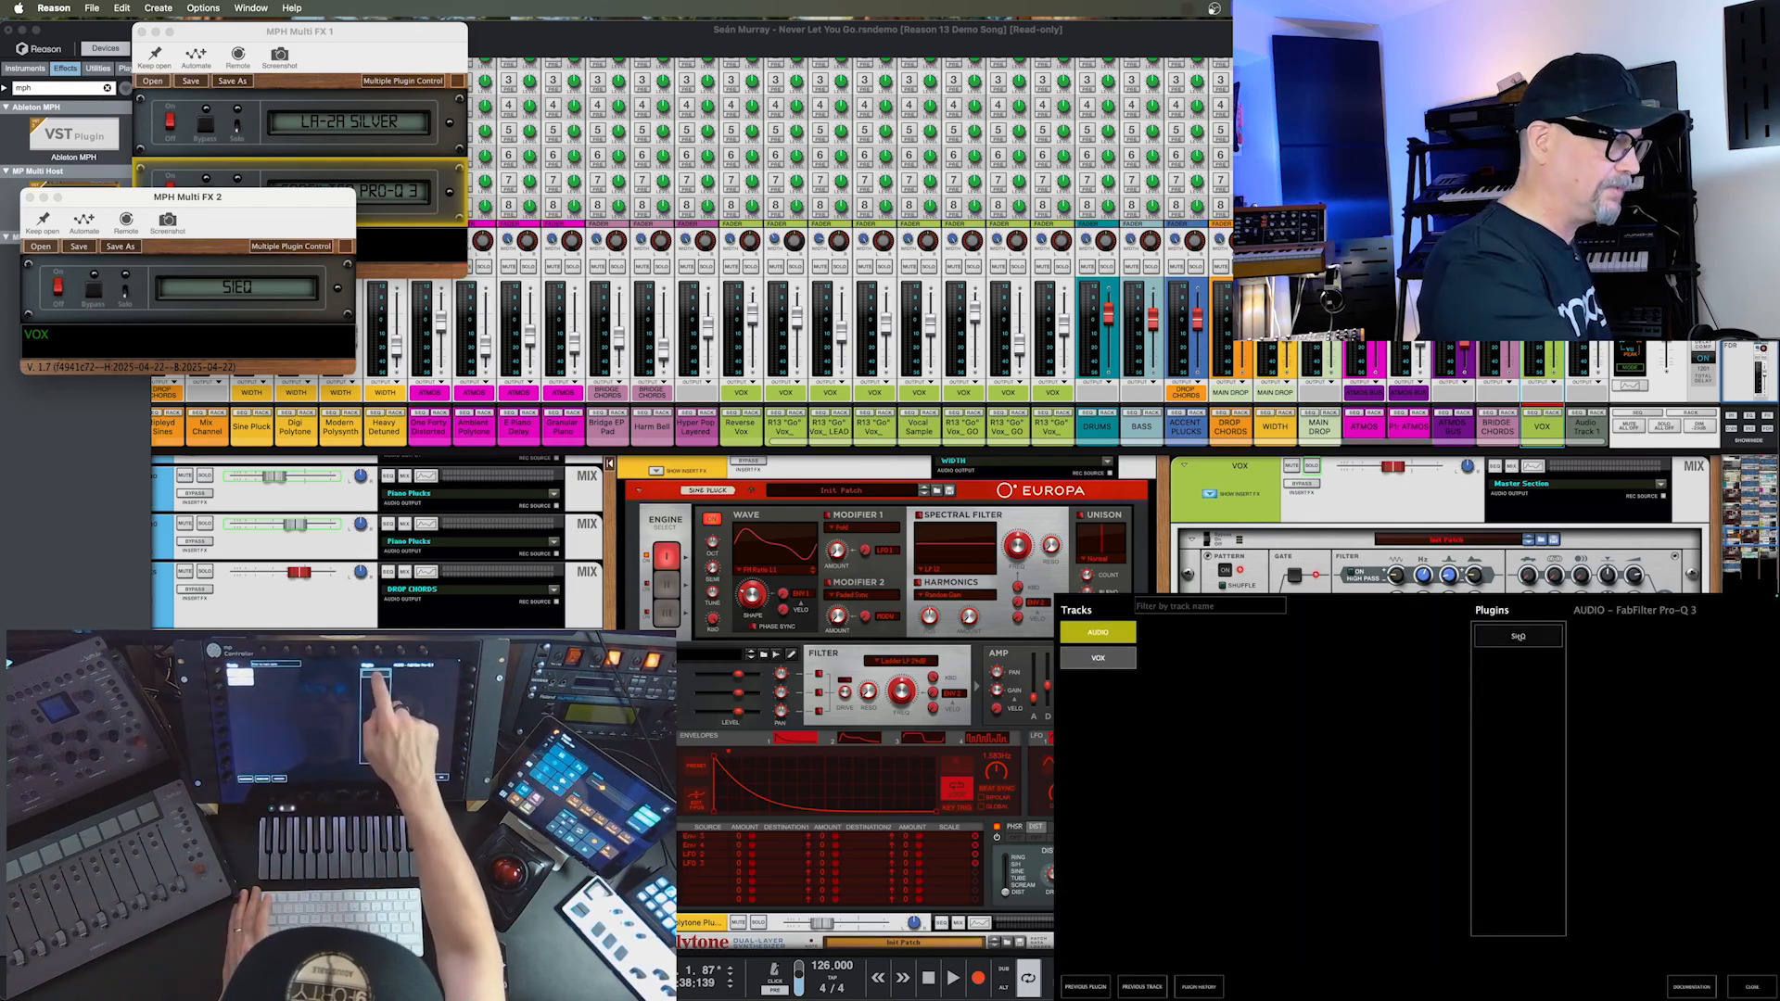
pyautogui.click(1517, 636)
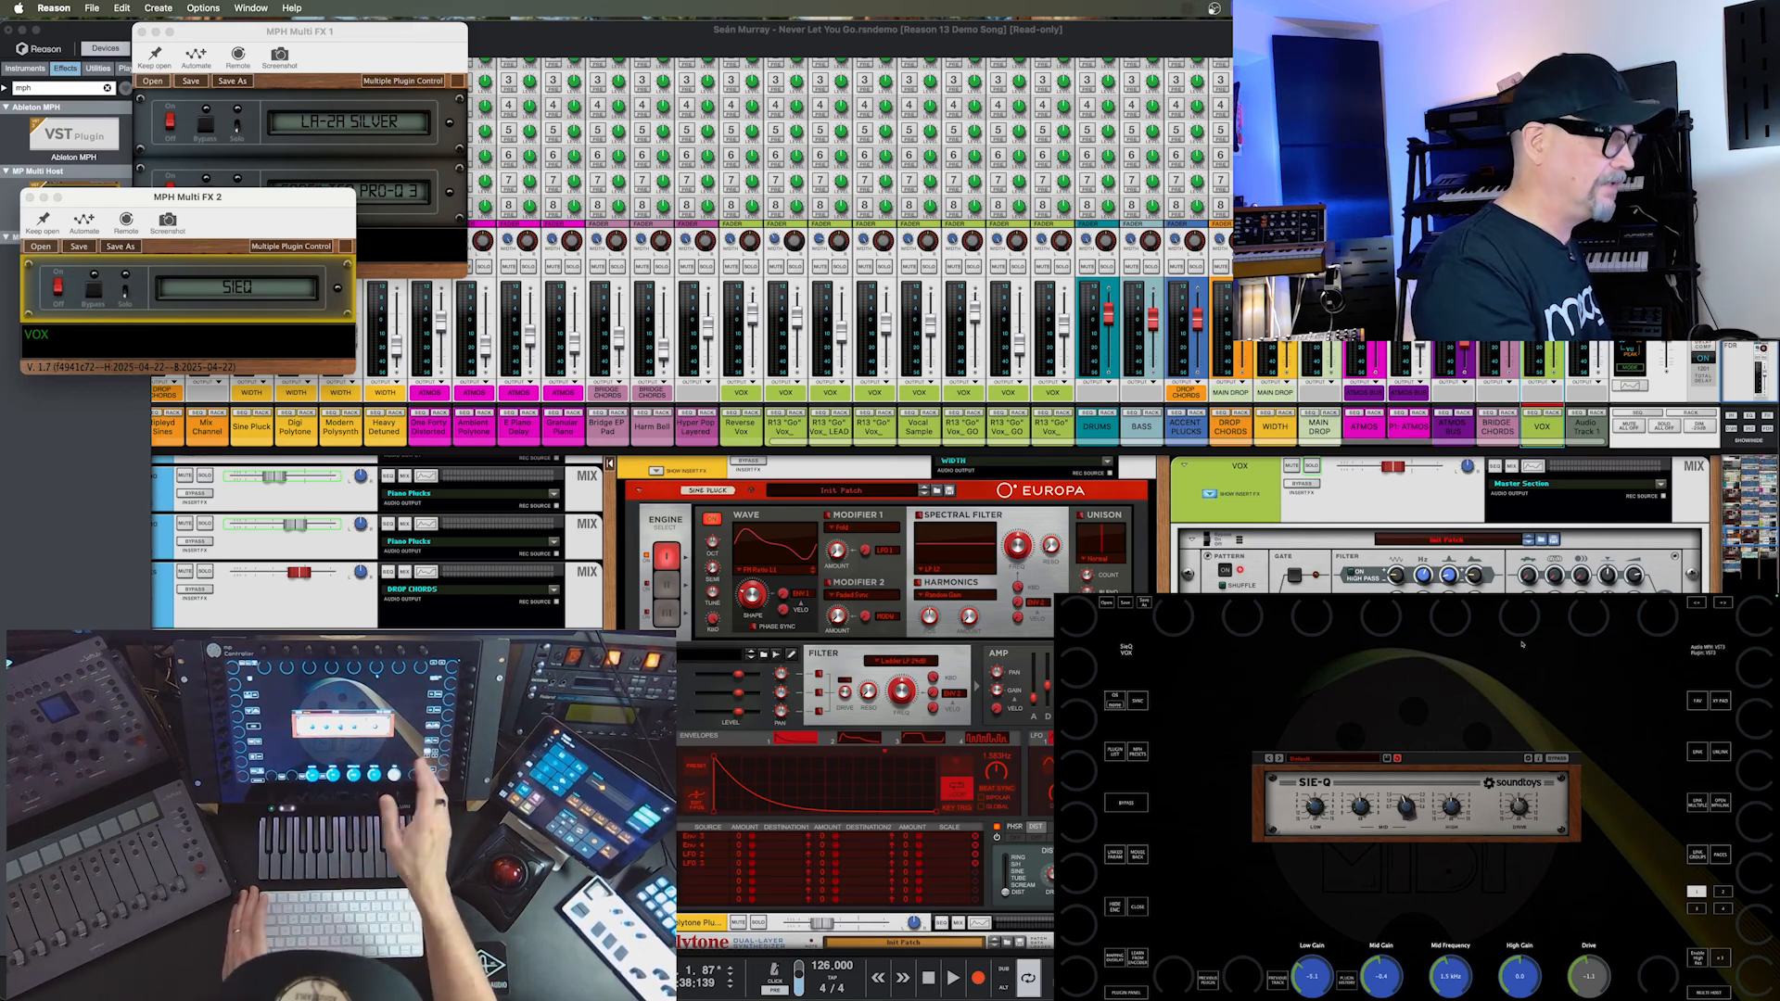
pyautogui.click(1708, 992)
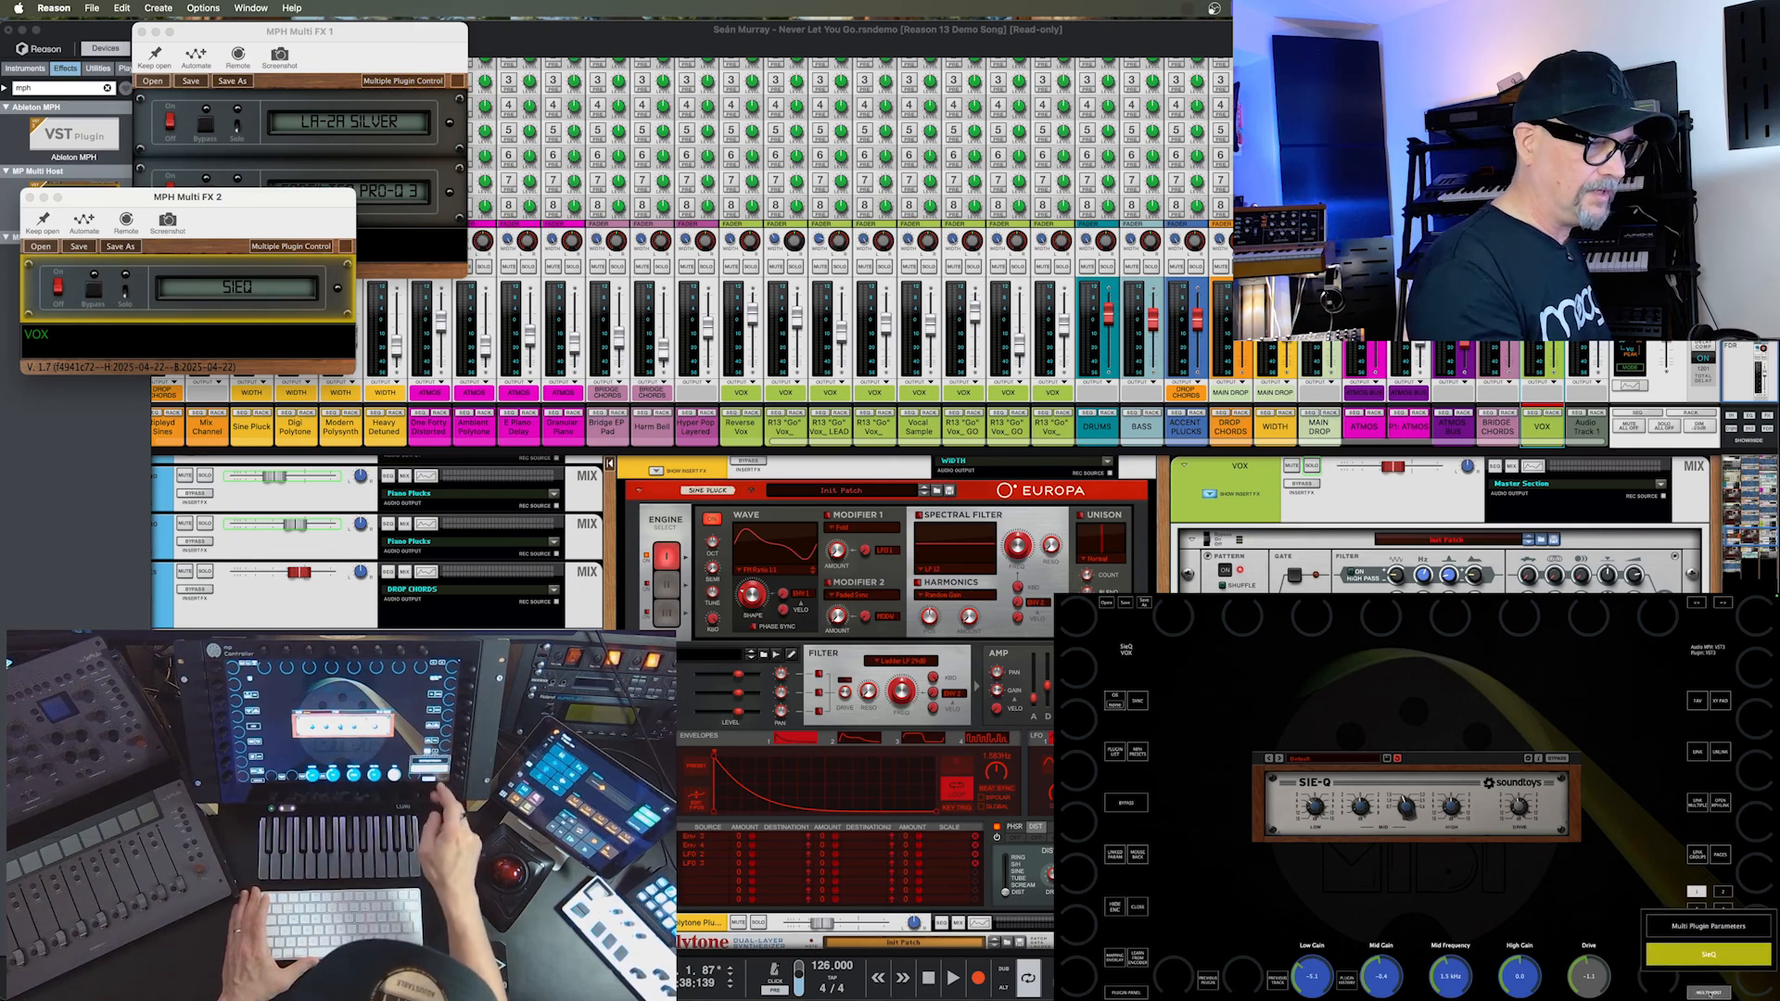
pyautogui.click(1711, 993)
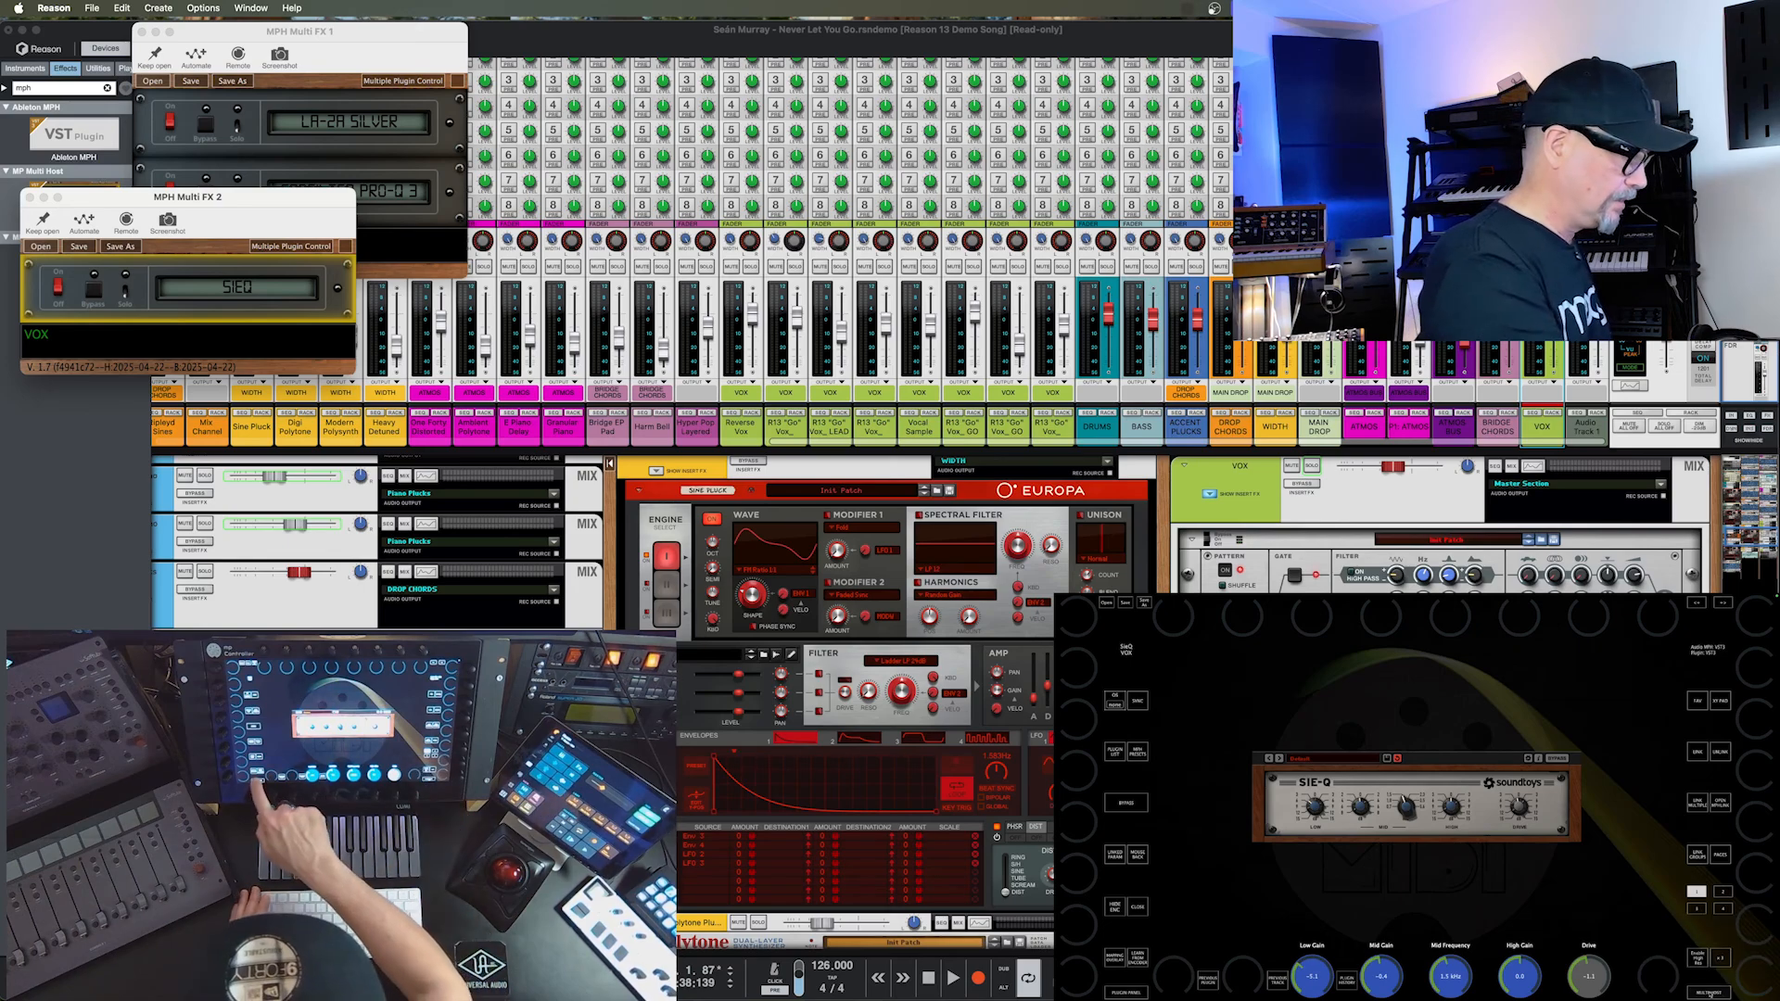
# Switch the controller to LA-2A Silver on the AUDIO track and open that track's plug-in list.
pyautogui.click(1120, 996)
pyautogui.click(1097, 632)
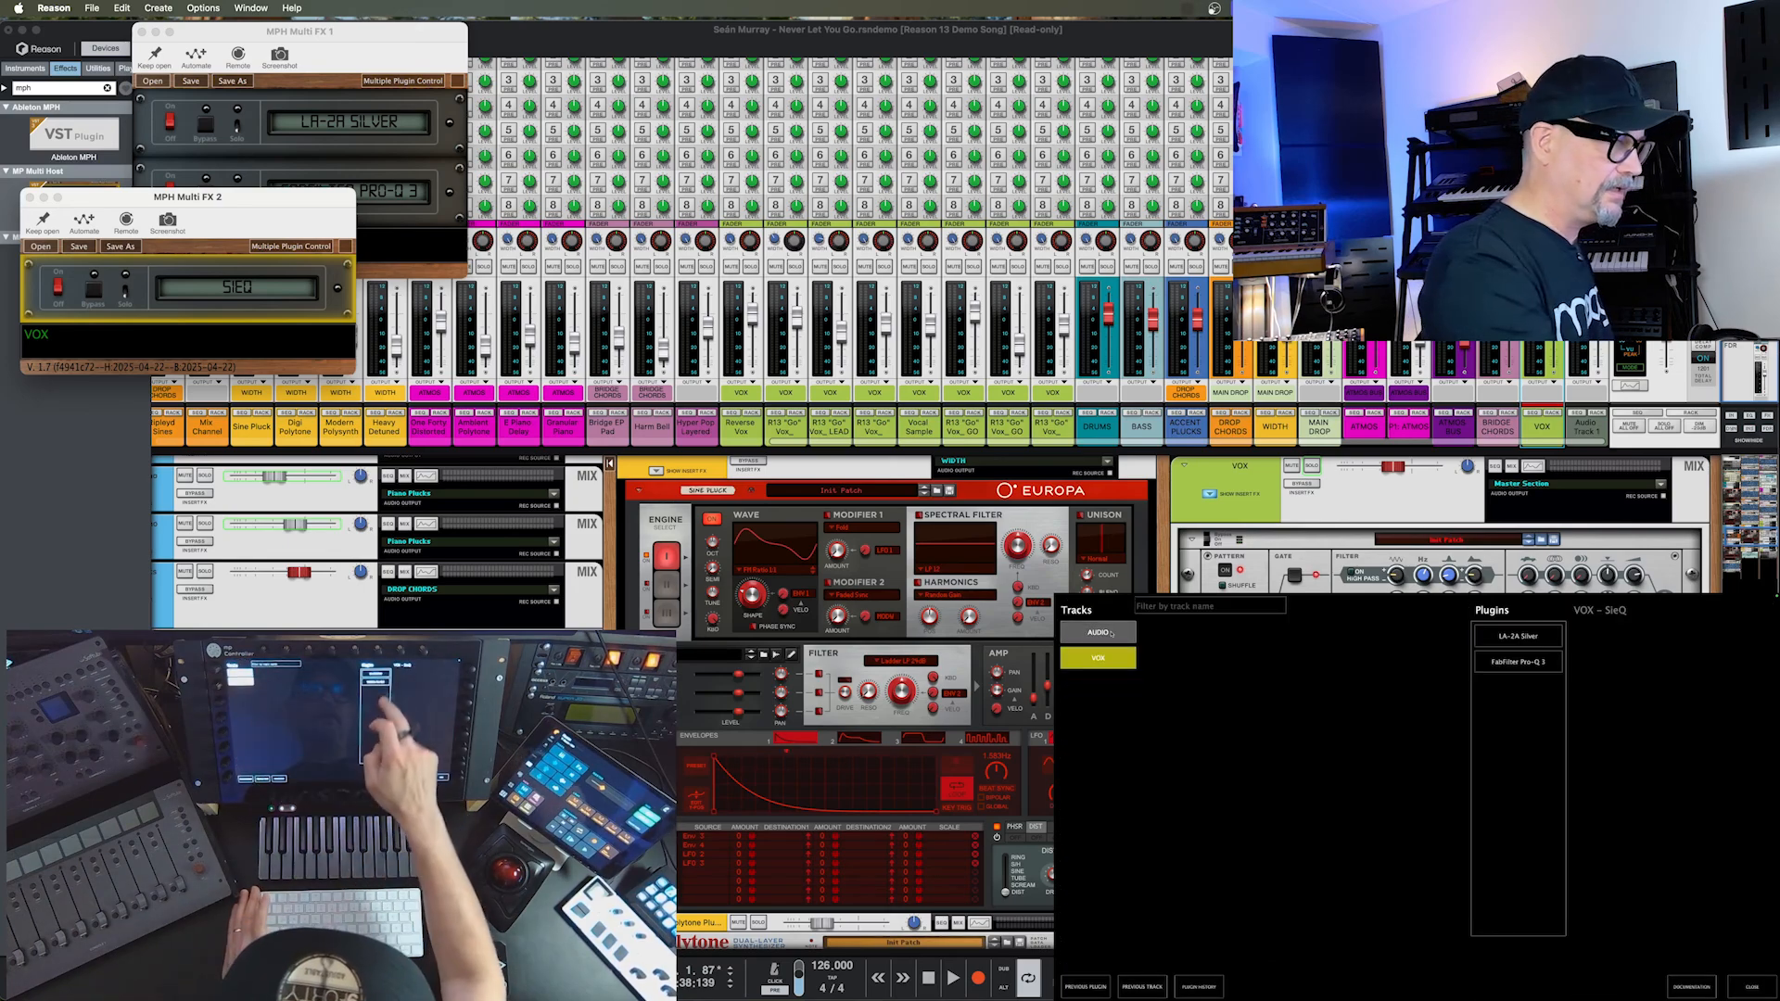
pyautogui.click(1519, 638)
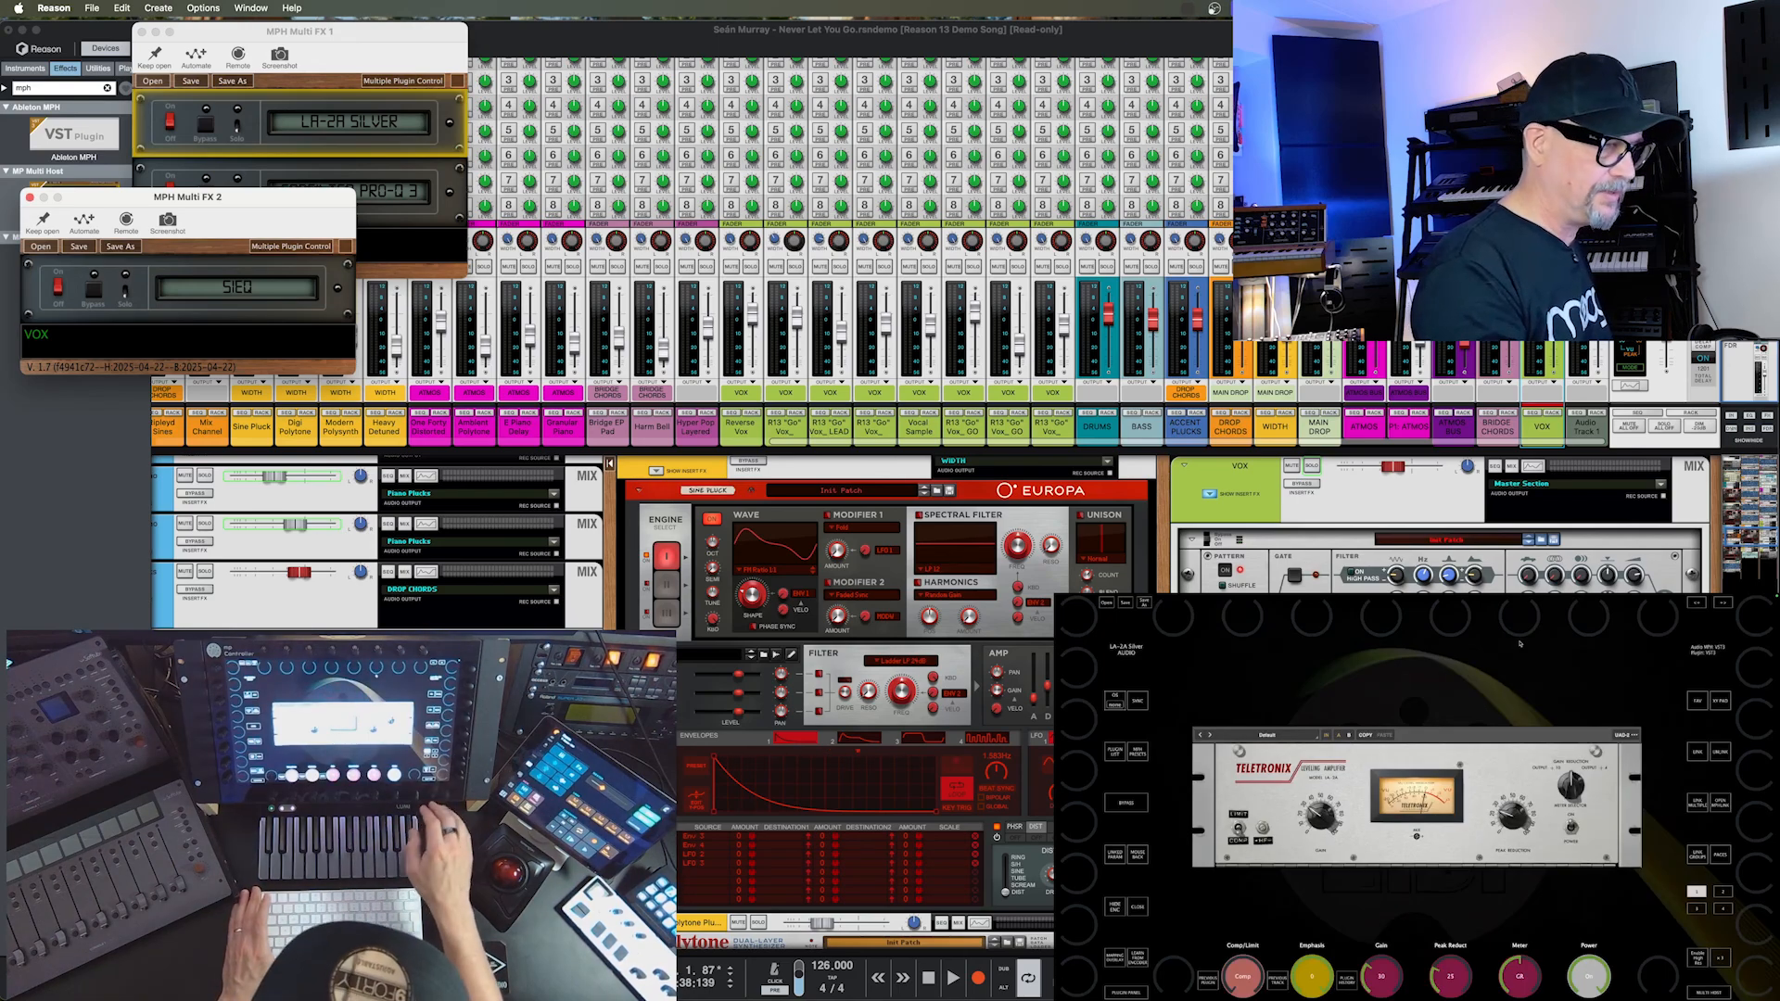
pyautogui.click(1709, 992)
pyautogui.click(1710, 956)
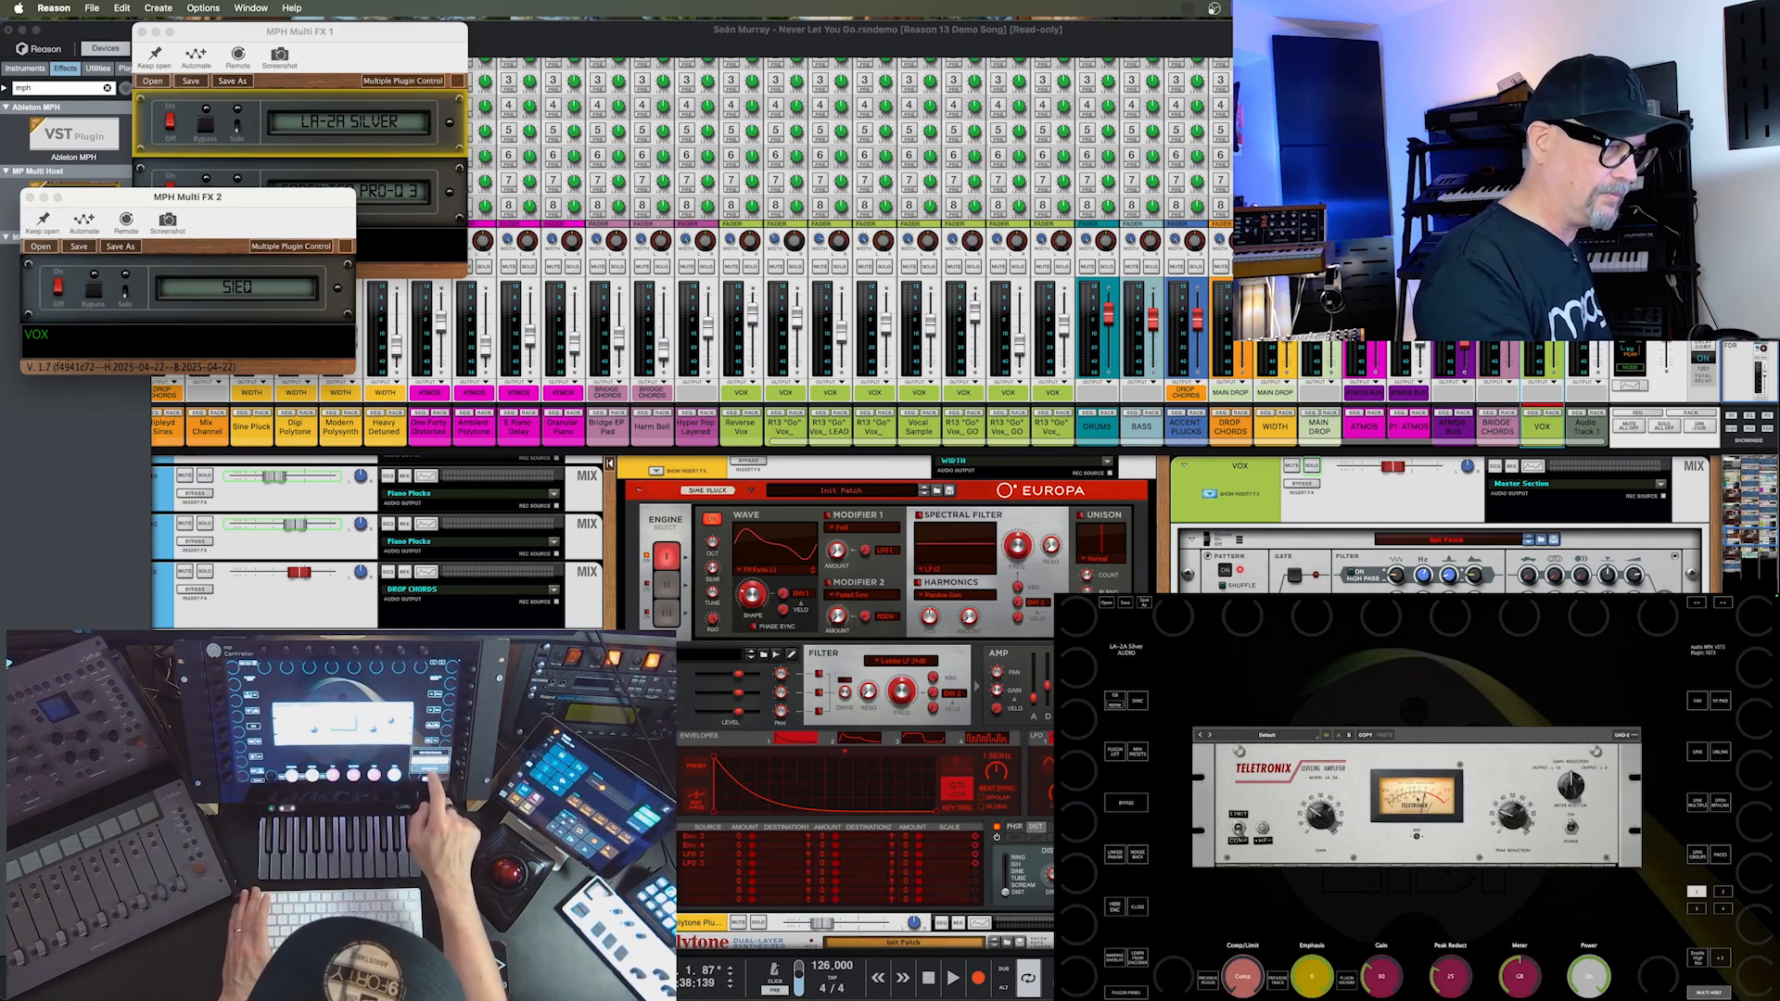